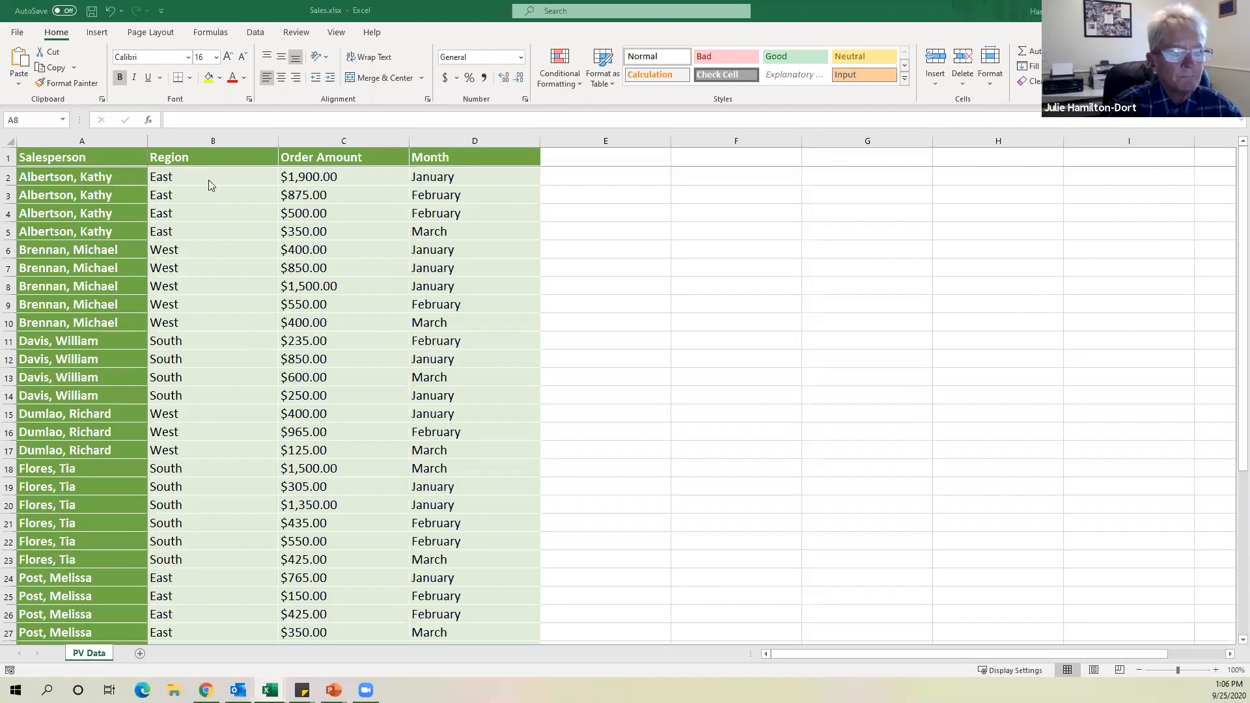
Insert two blank rows above row 6, directly below the first salesperson's records.
{"action": "left_click", "coordinate": [10, 249]}
{"action": "left_click", "coordinate": [7, 249]}
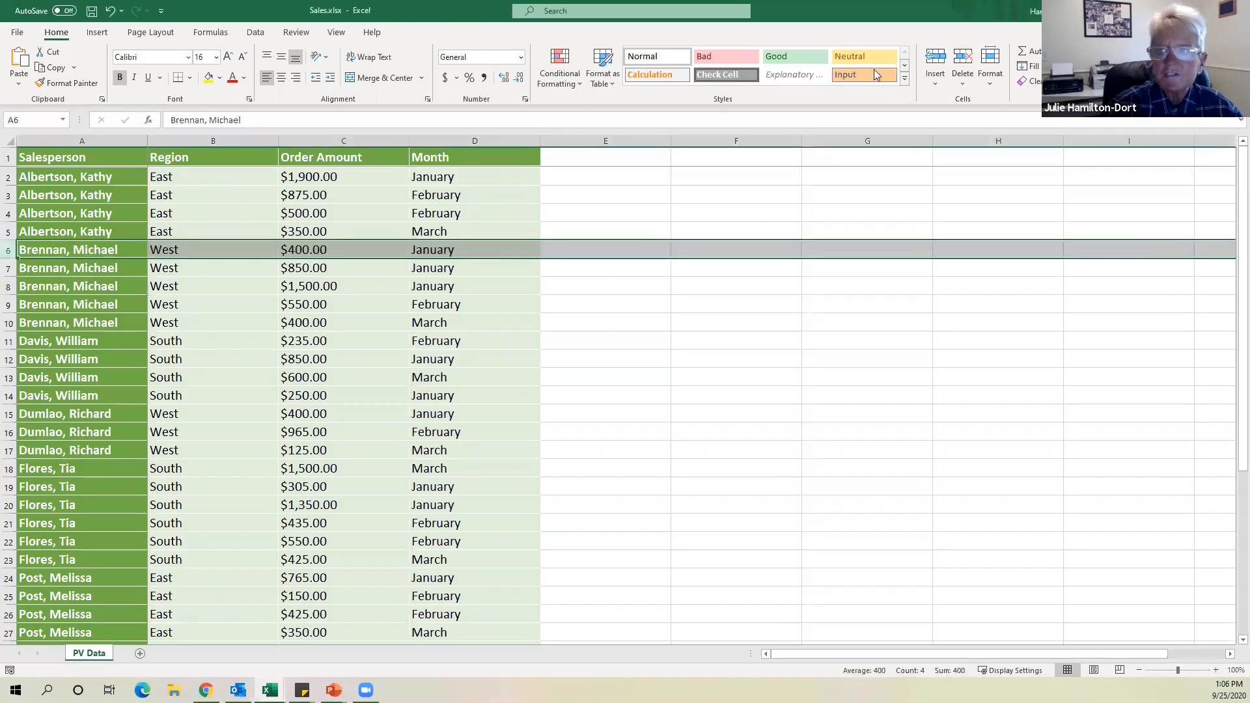
{"action": "left_click", "coordinate": [936, 59]}
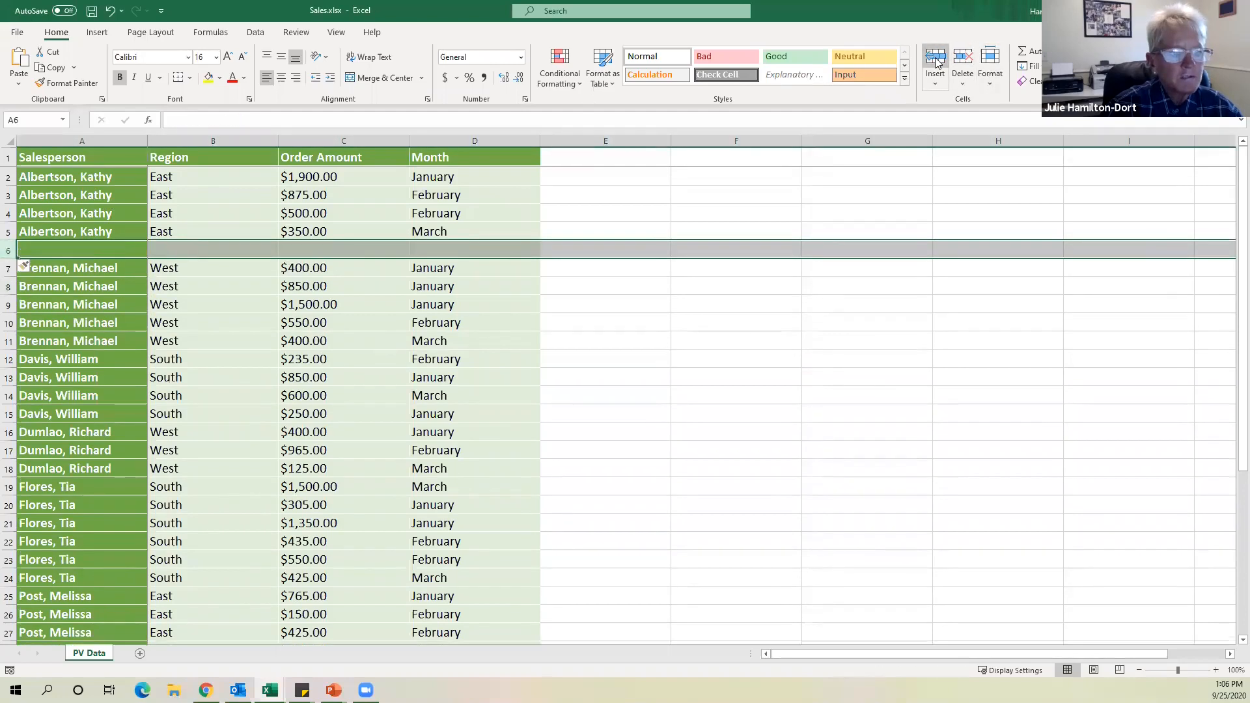
{"action": "left_click", "coordinate": [936, 58]}
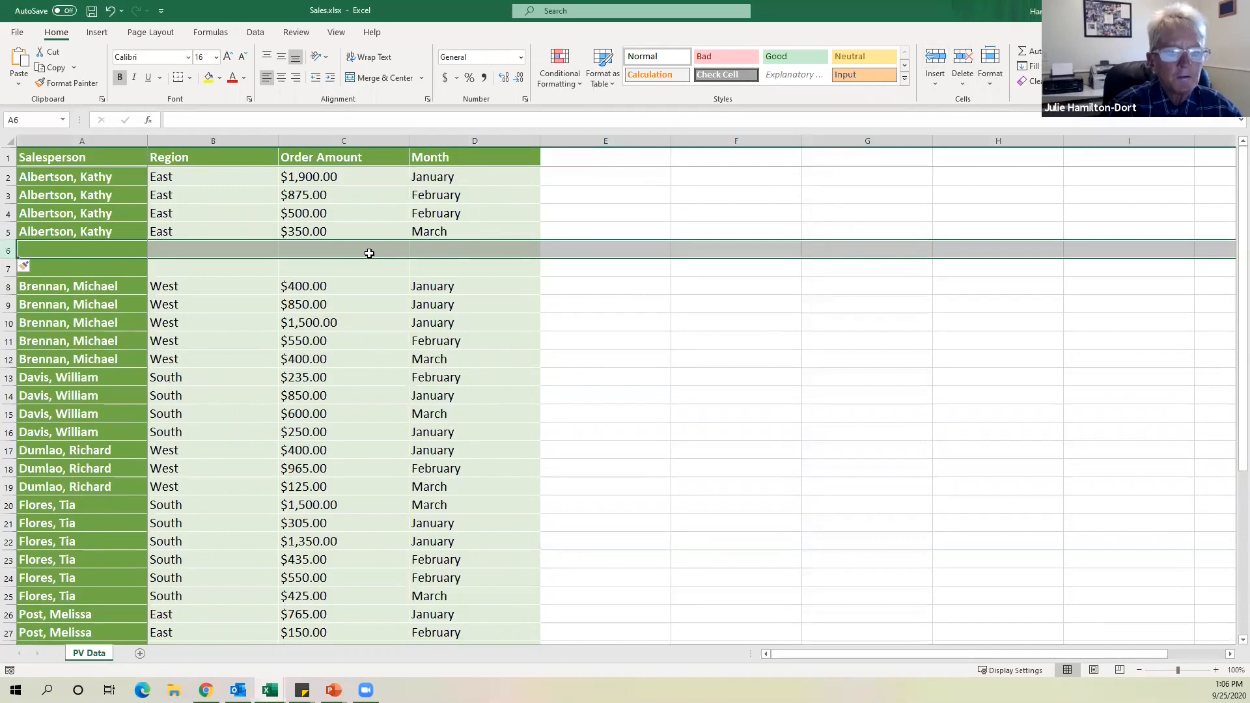
Enter the formula =sum(C2:C5) in cell C6 to subtotal the first salesperson's order amounts.
{"action": "left_click", "coordinate": [369, 253]}
{"action": "type", "text": "="}
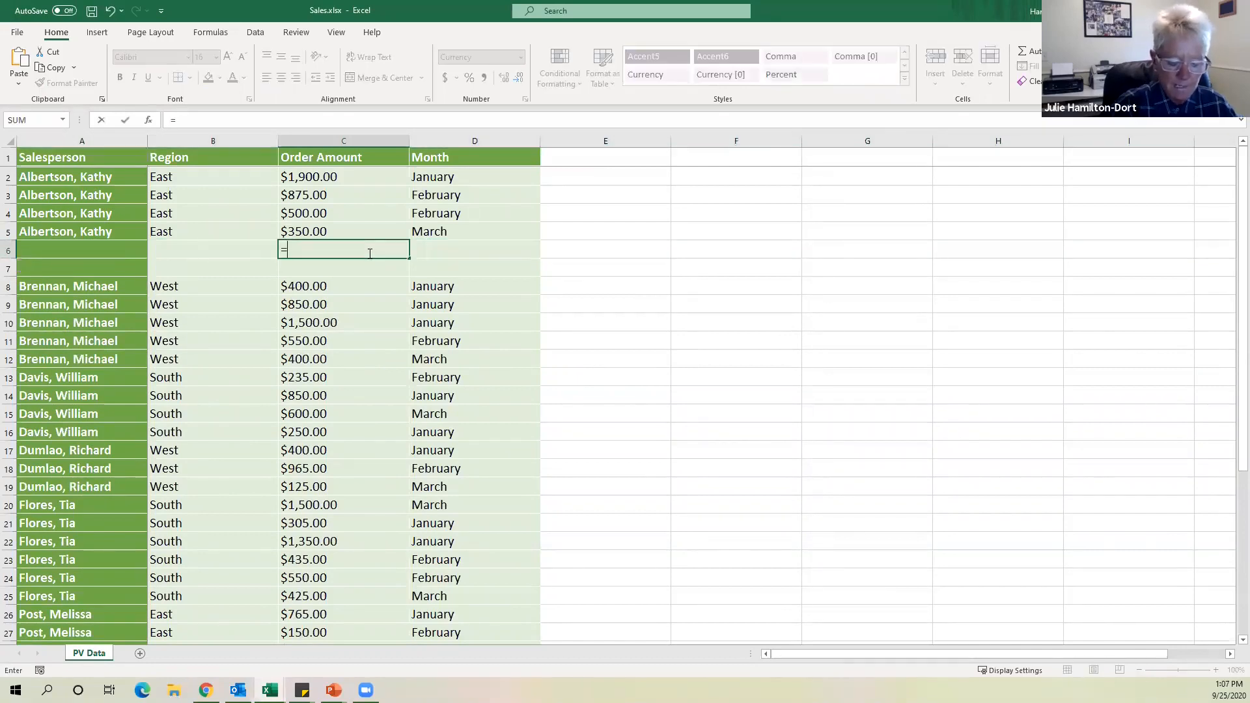
{"action": "type", "text": "sum("}
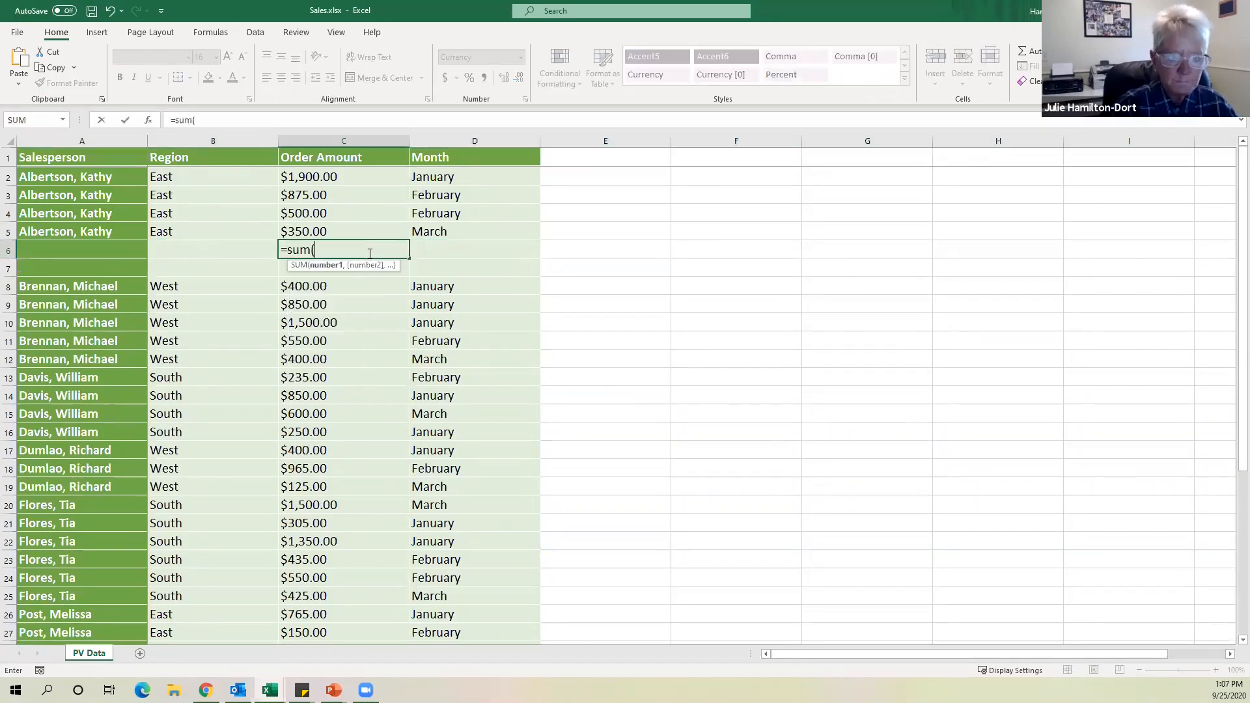
{"action": "left_click_drag", "start_coordinate": [329, 231], "coordinate": [327, 178]}
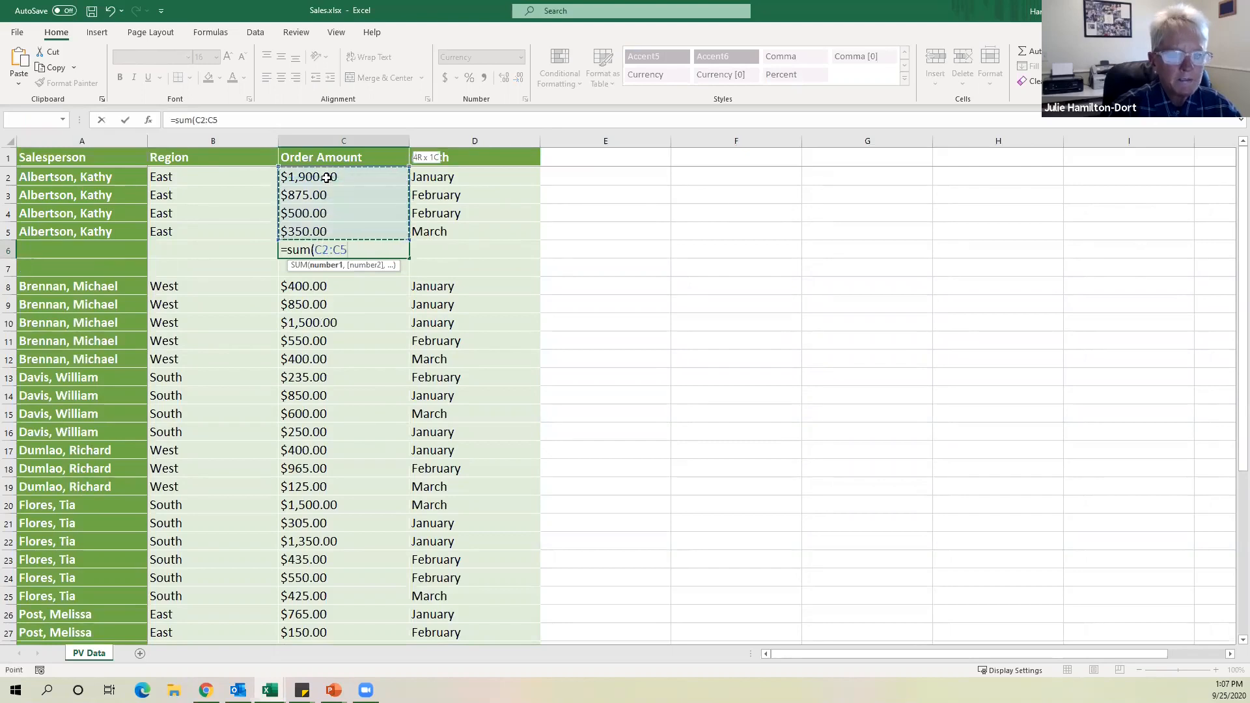
{"action": "type", "text": ")"}
{"action": "key", "text": "Return"}
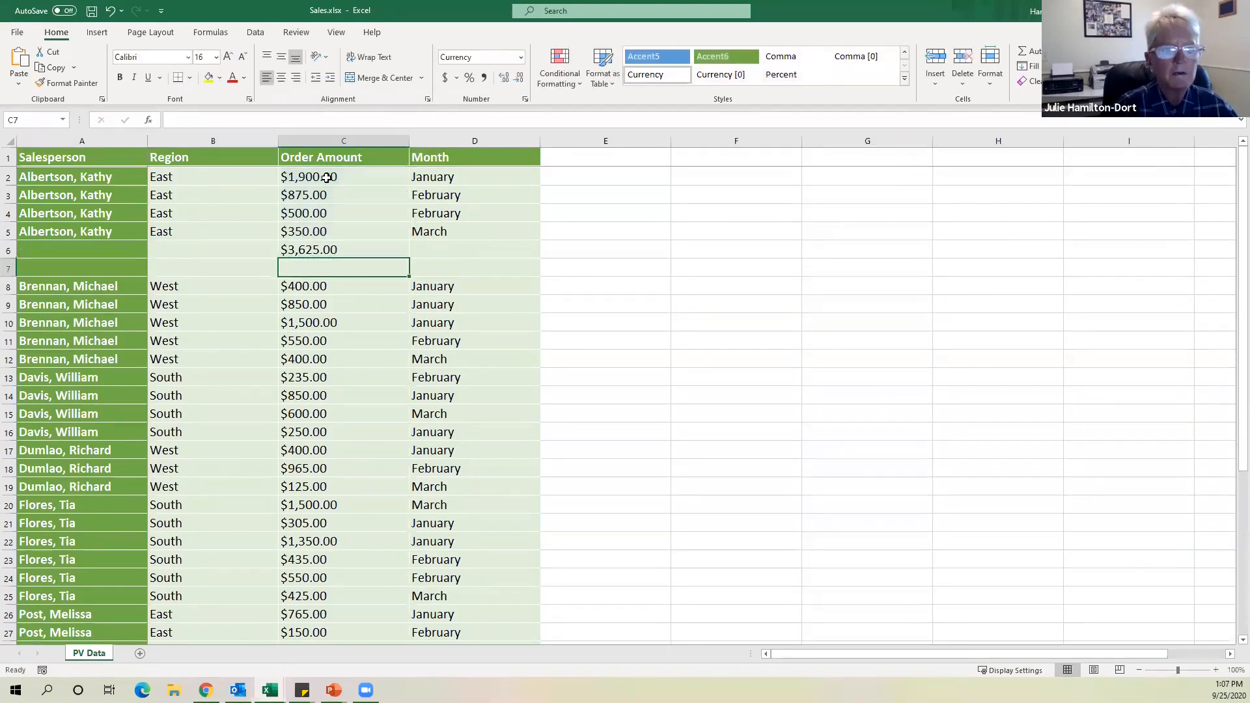
Undo the subtotal formula and the two inserted rows.
{"action": "left_click", "coordinate": [10, 378]}
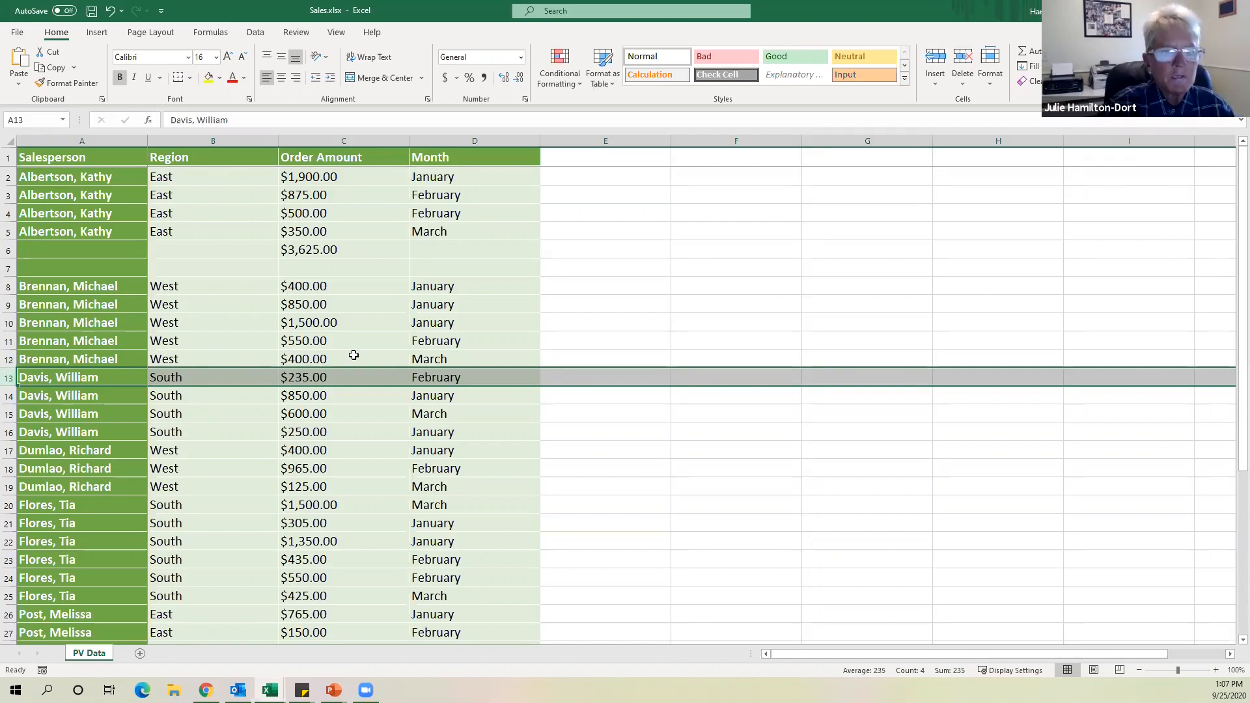
{"action": "key", "text": "ctrl+z"}
{"action": "key", "text": "ctrl+z"}
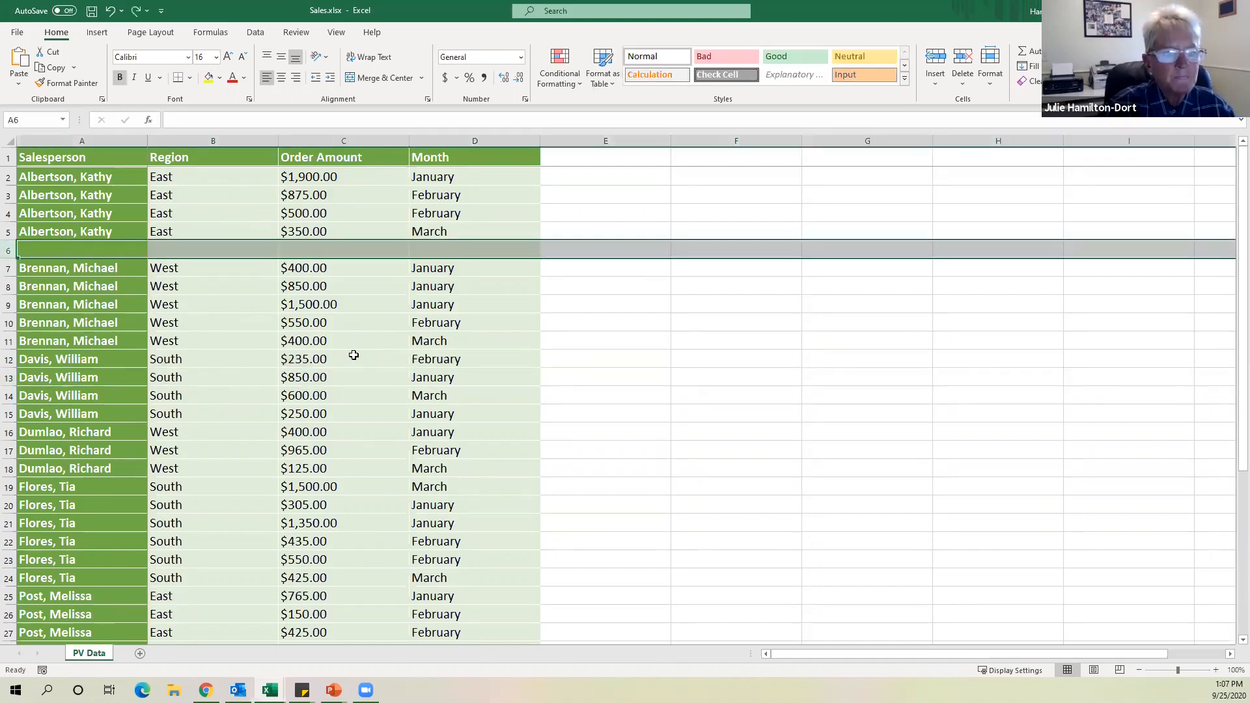
{"action": "key", "text": "ctrl+z"}
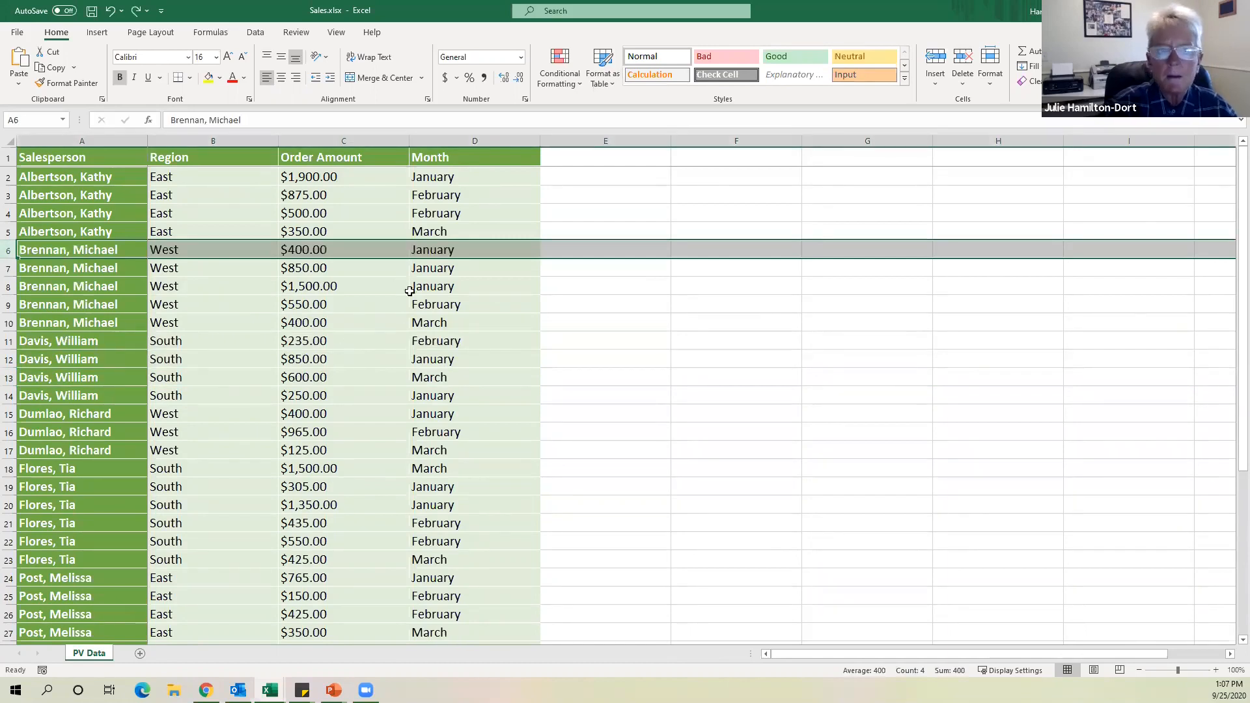
{"action": "left_click", "coordinate": [281, 225]}
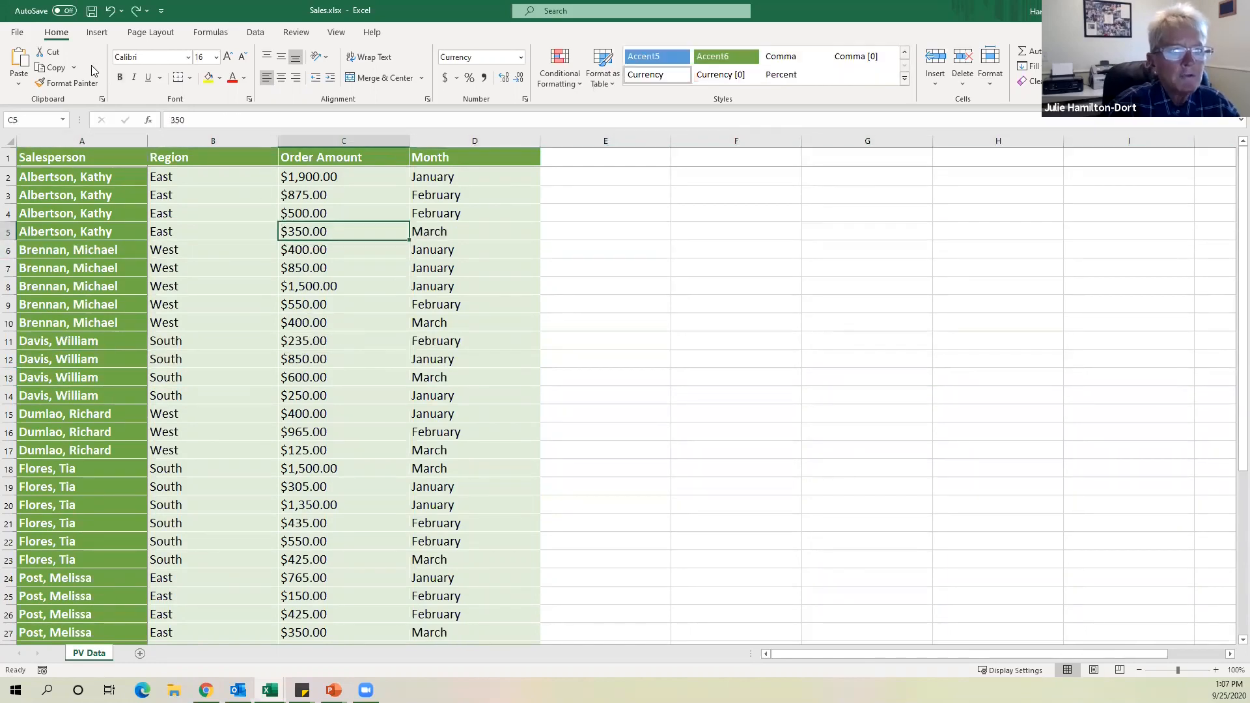
Examine the extent of the sales data from header cell A1 to last cell D39.
{"action": "left_click", "coordinate": [99, 33]}
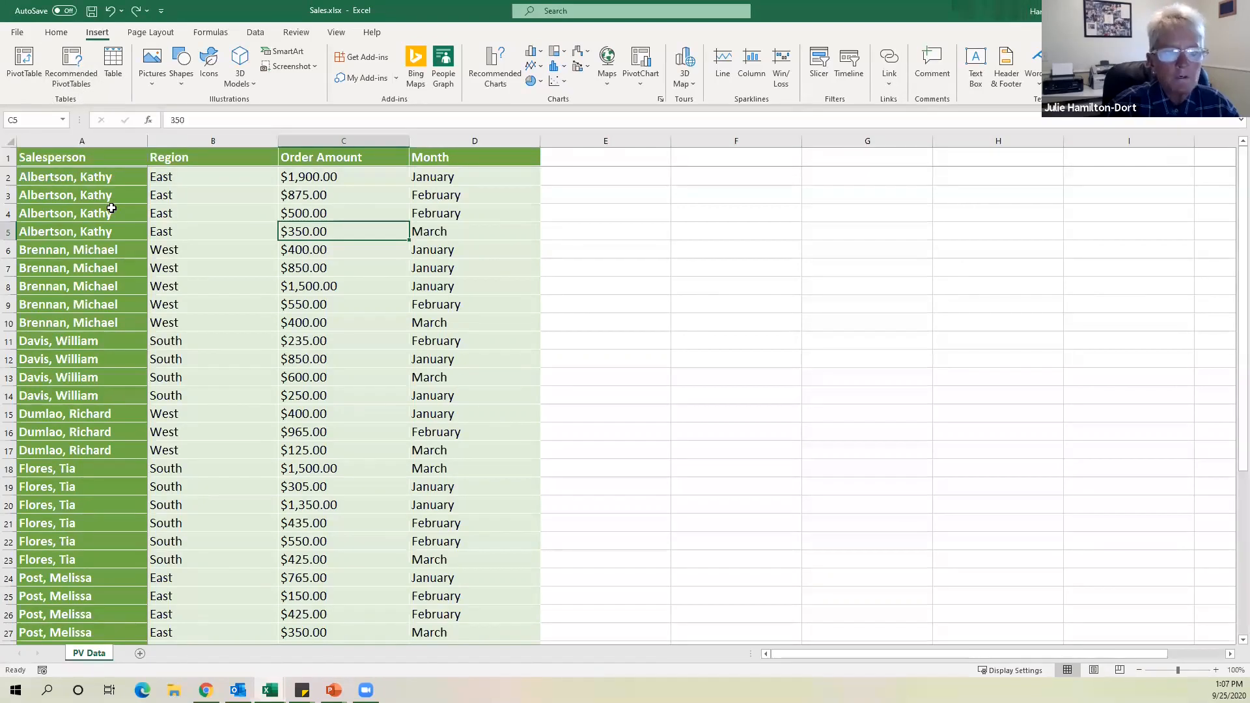
{"action": "left_click", "coordinate": [192, 235]}
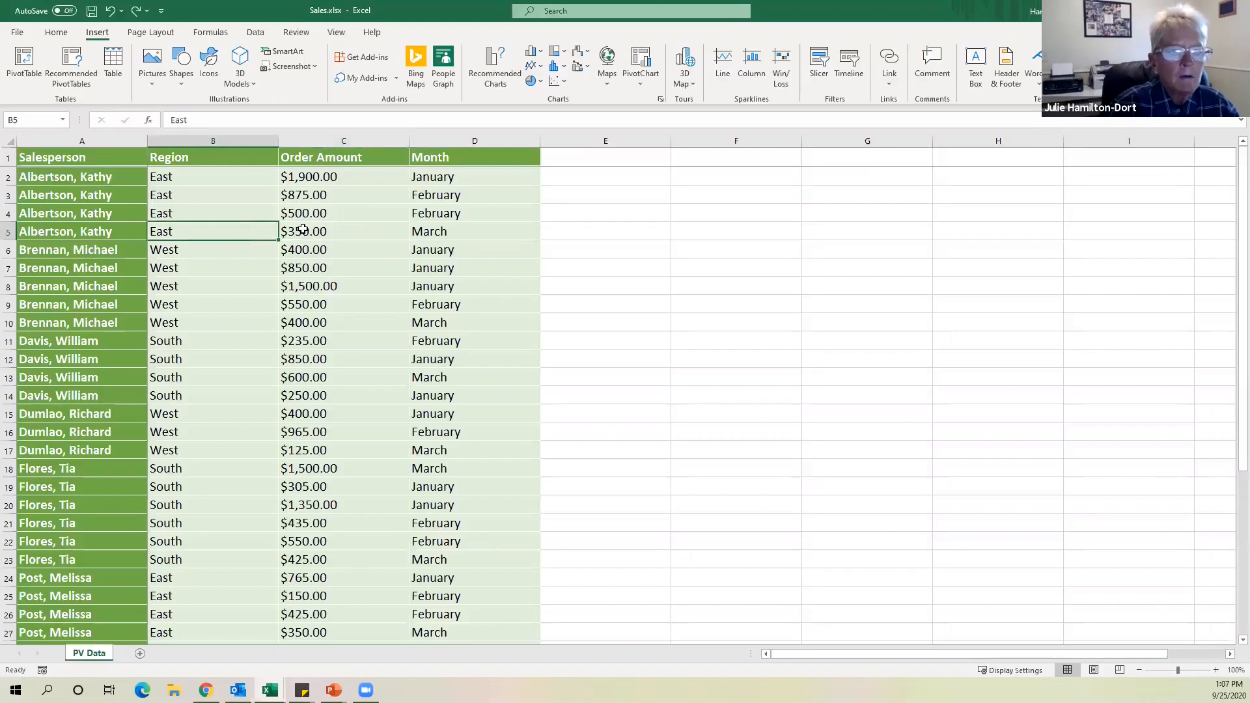
{"action": "left_click", "coordinate": [217, 209]}
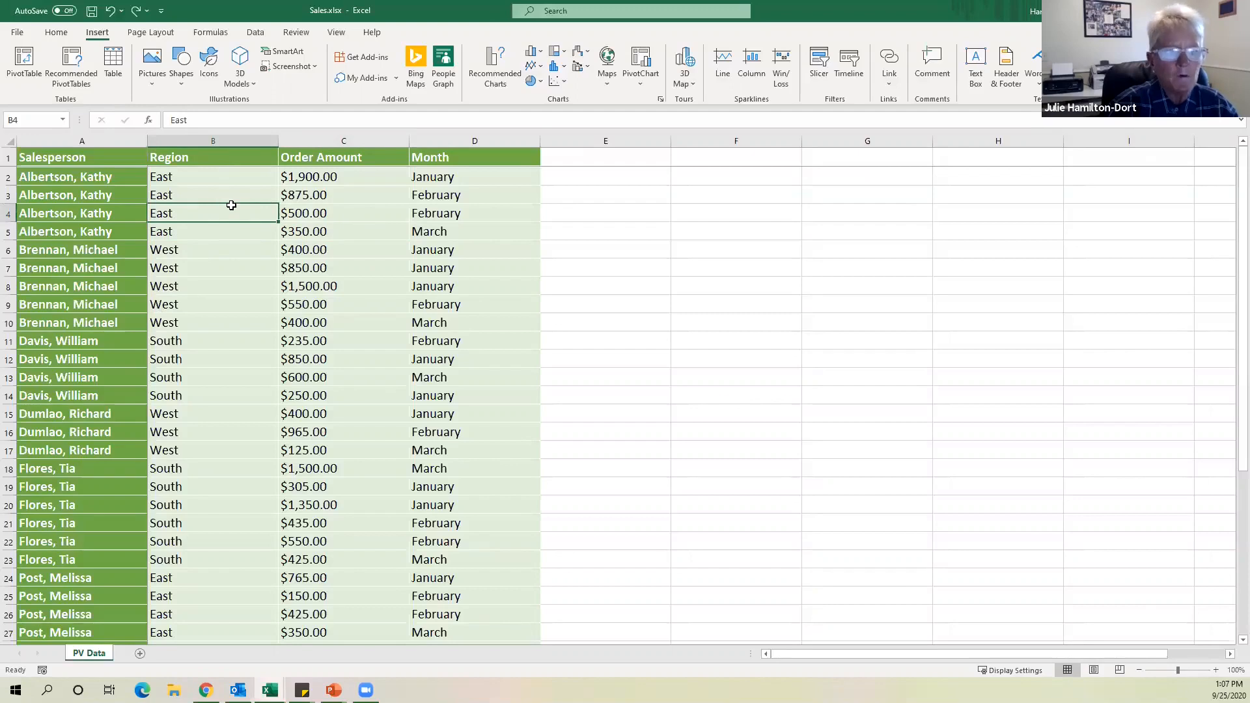
{"action": "left_click", "coordinate": [41, 152]}
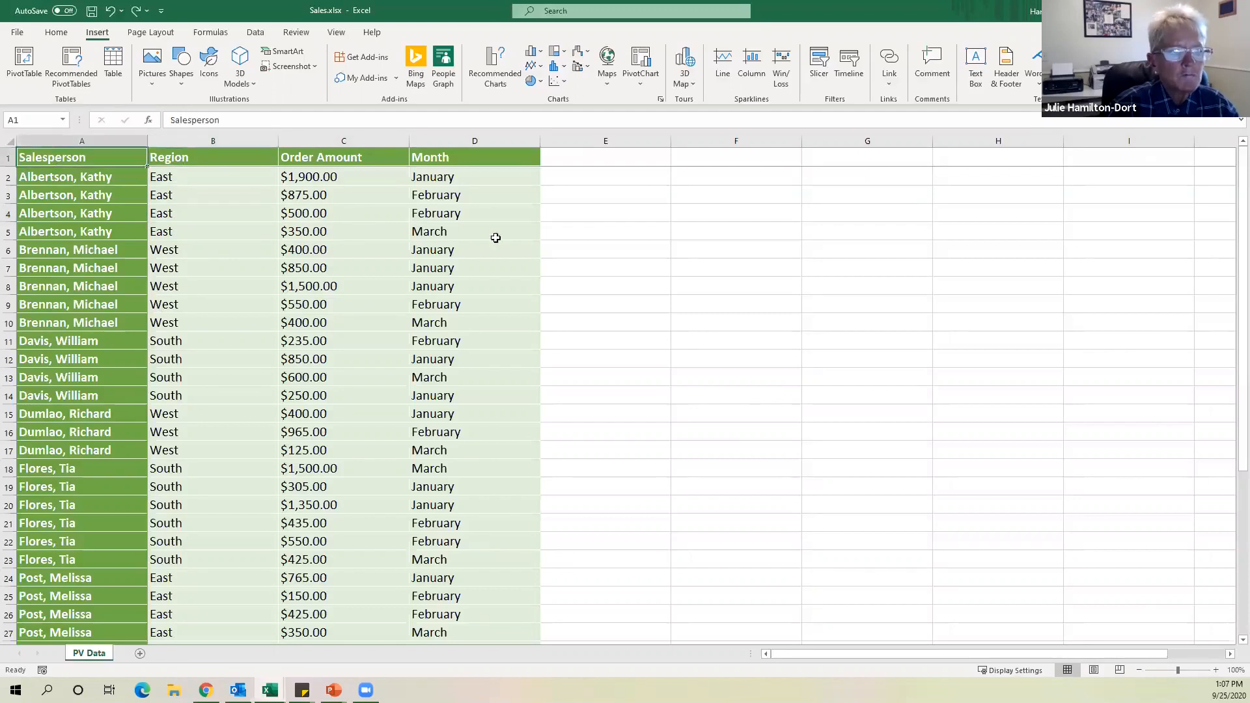
{"action": "scroll", "coordinate": [433, 248], "scroll_direction": "down", "scroll_amount": 7}
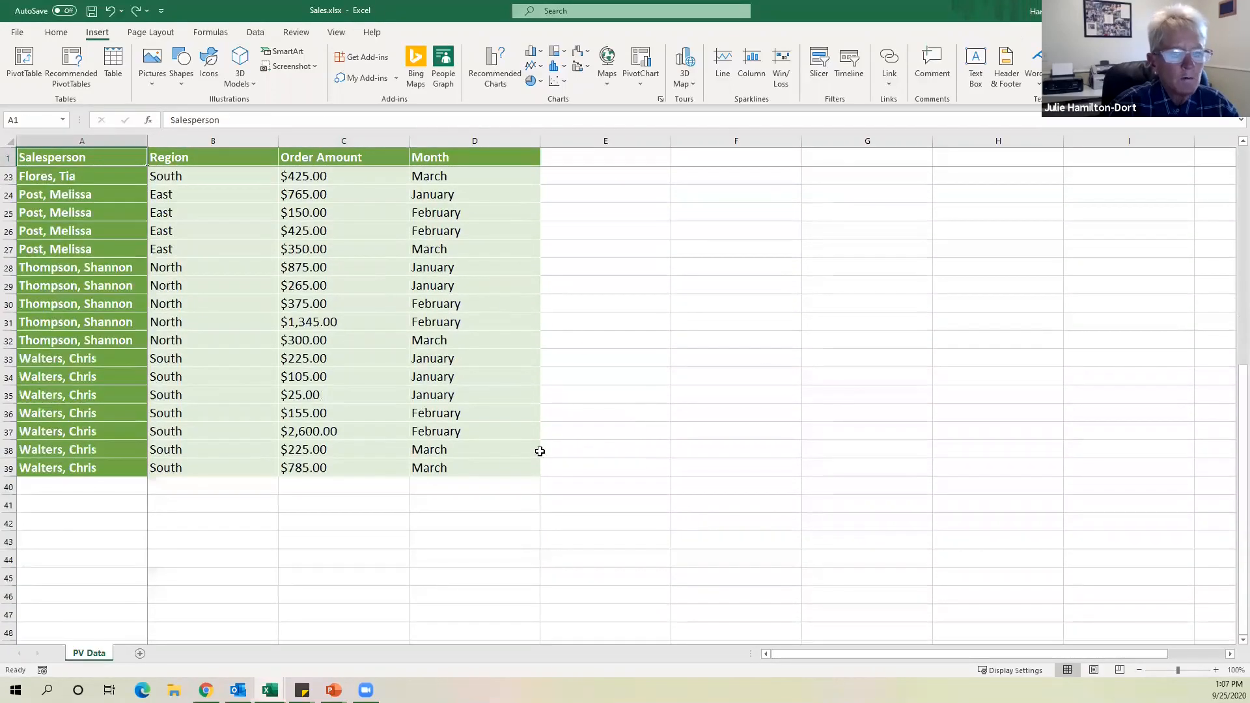
{"action": "left_click", "coordinate": [500, 466]}
{"action": "scroll", "coordinate": [546, 367], "scroll_direction": "up", "scroll_amount": 7}
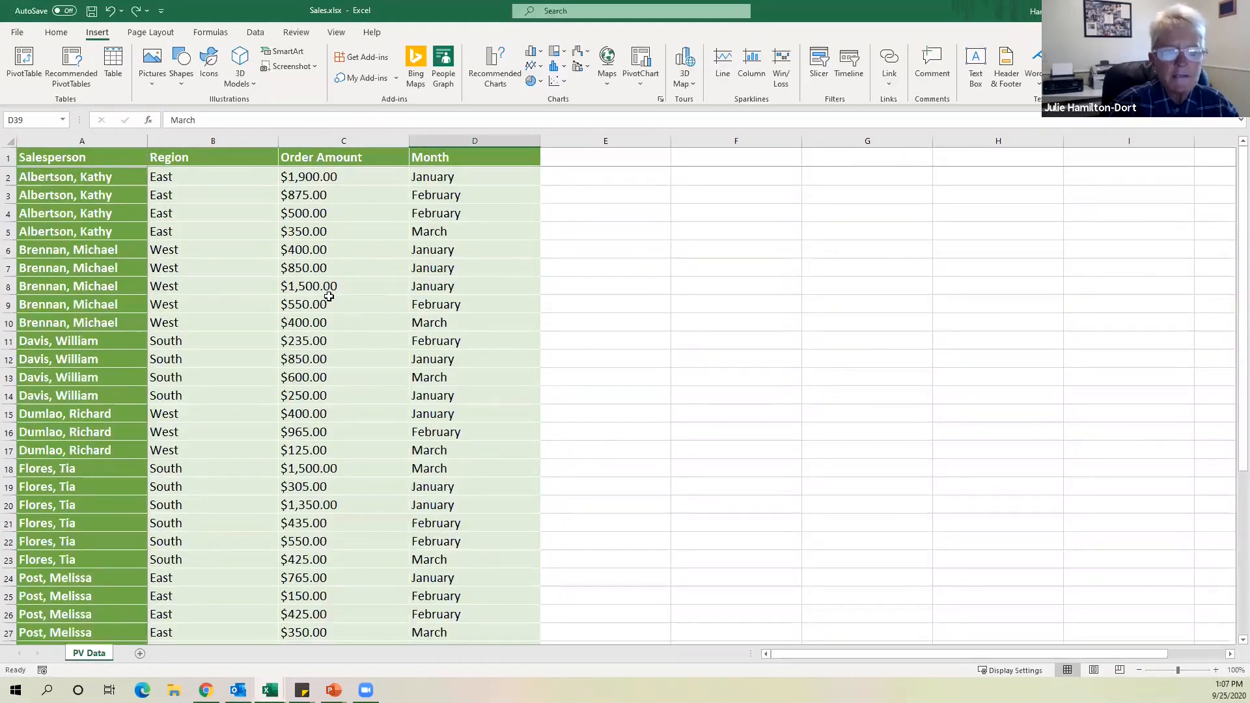
{"action": "left_click", "coordinate": [219, 262]}
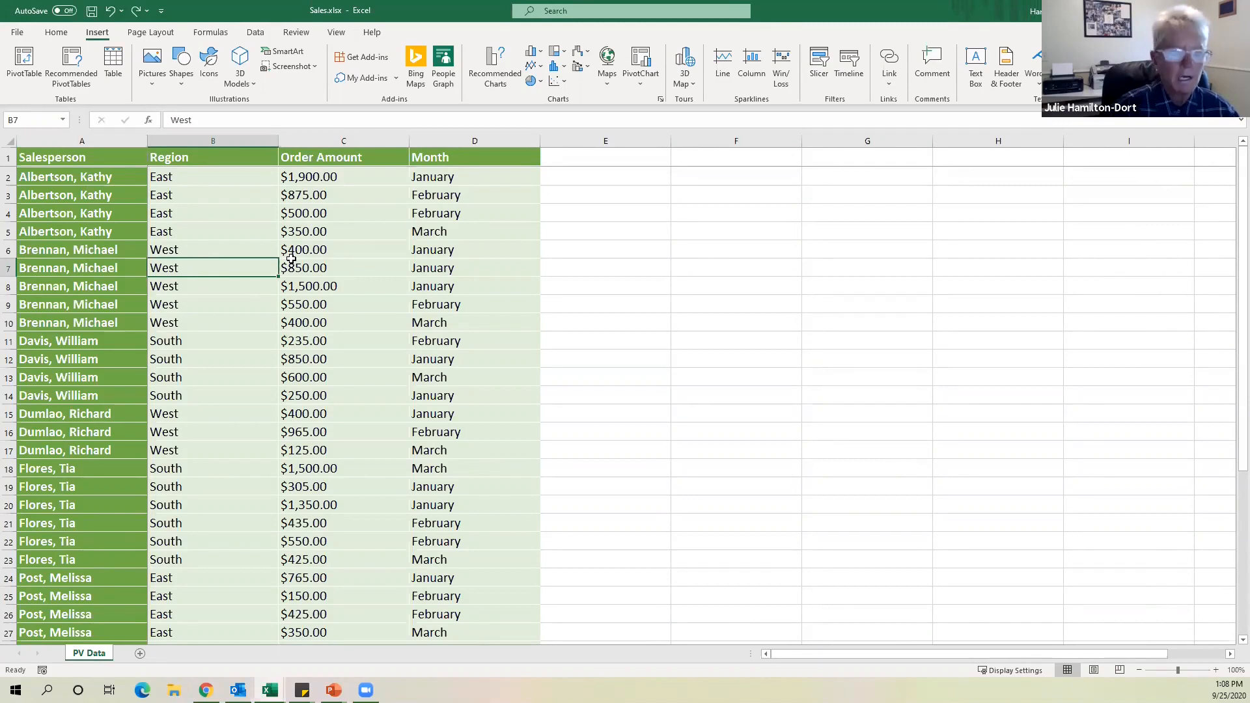
Try selecting the sales data, first the range A1:D23 and instead the entire data block.
{"action": "left_click", "coordinate": [55, 158]}
{"action": "left_click_drag", "start_coordinate": [55, 159], "coordinate": [451, 558]}
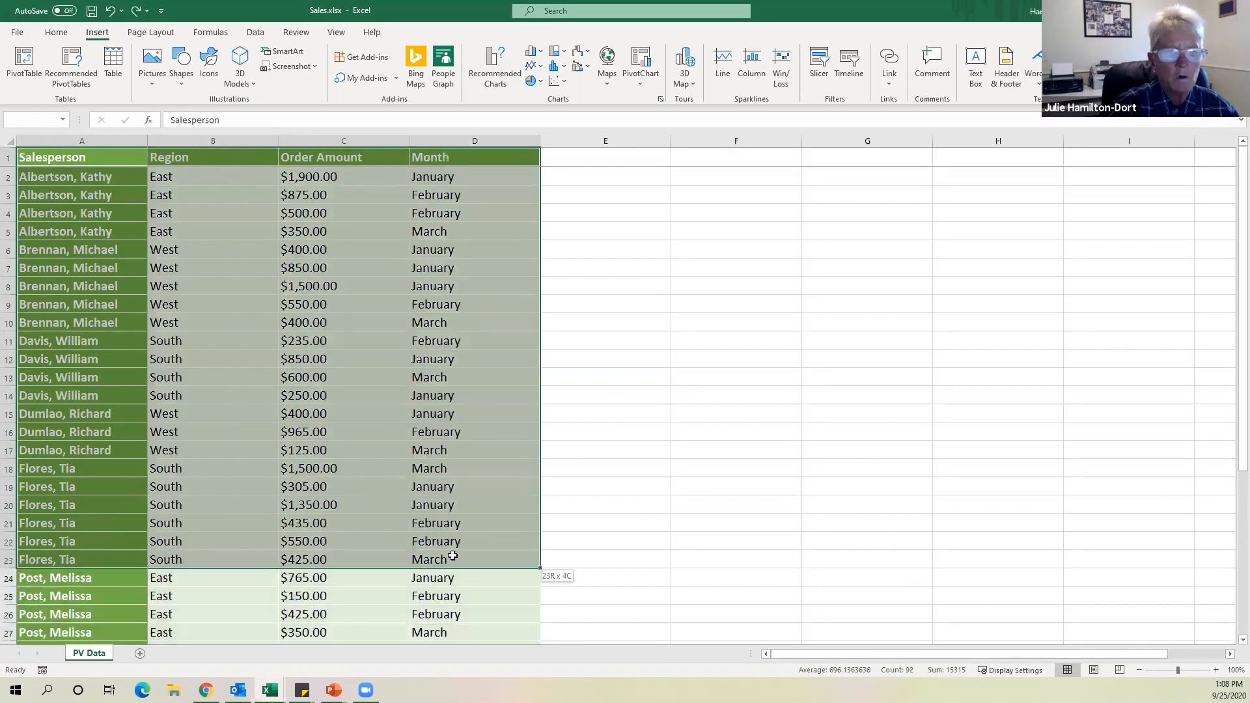
{"action": "left_click", "coordinate": [270, 376]}
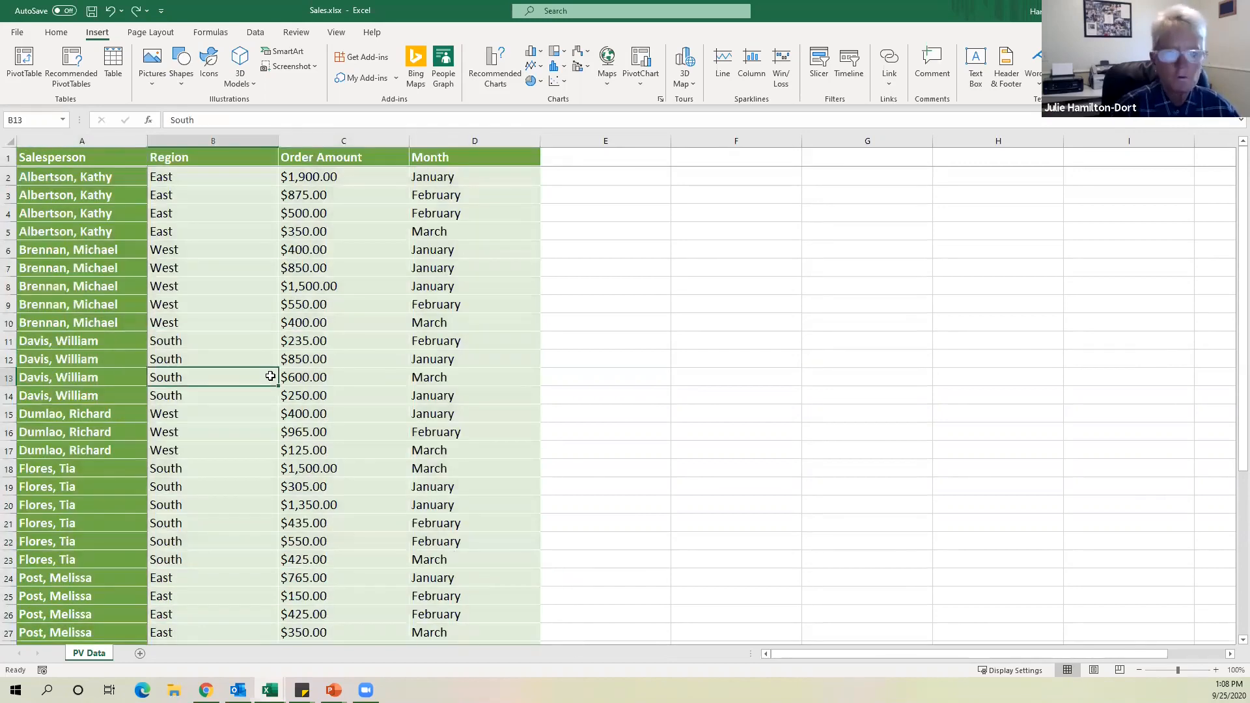
{"action": "key", "text": "ctrl+a"}
{"action": "scroll", "coordinate": [402, 359], "scroll_direction": "down", "scroll_amount": 1}
{"action": "scroll", "coordinate": [402, 359], "scroll_direction": "down", "scroll_amount": 6}
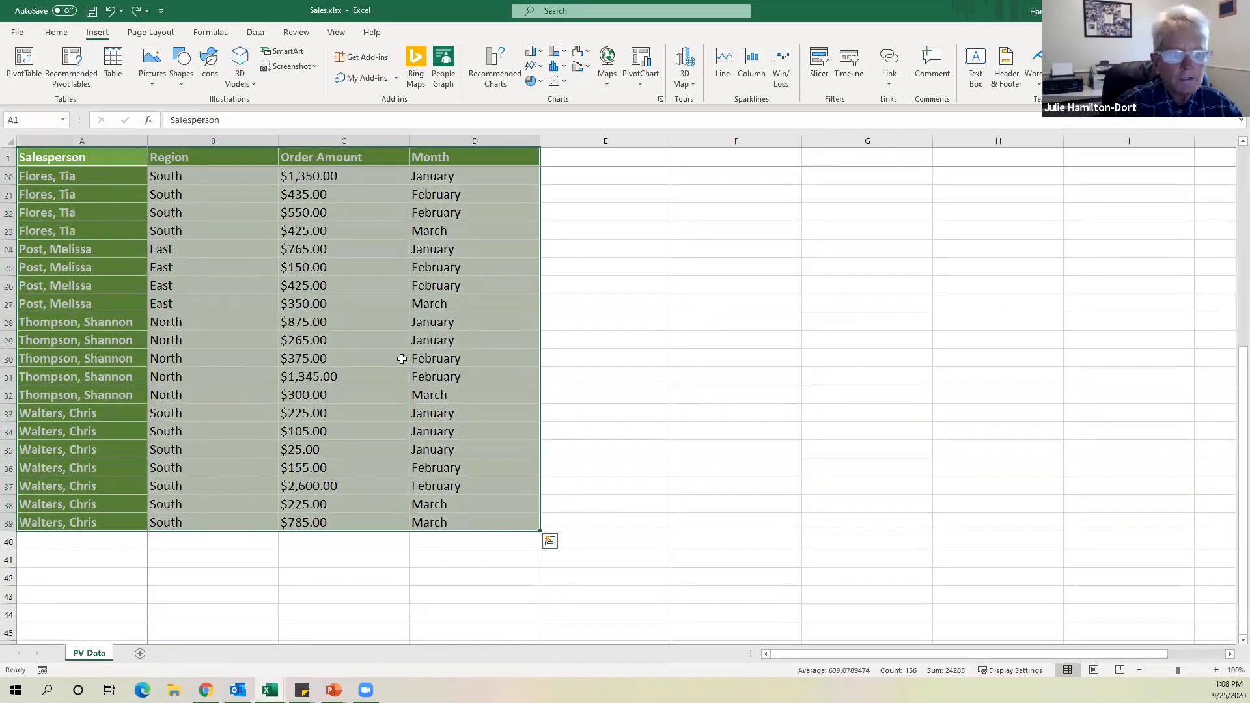
{"action": "scroll", "coordinate": [402, 359], "scroll_direction": "up", "scroll_amount": 6}
{"action": "left_click", "coordinate": [274, 350]}
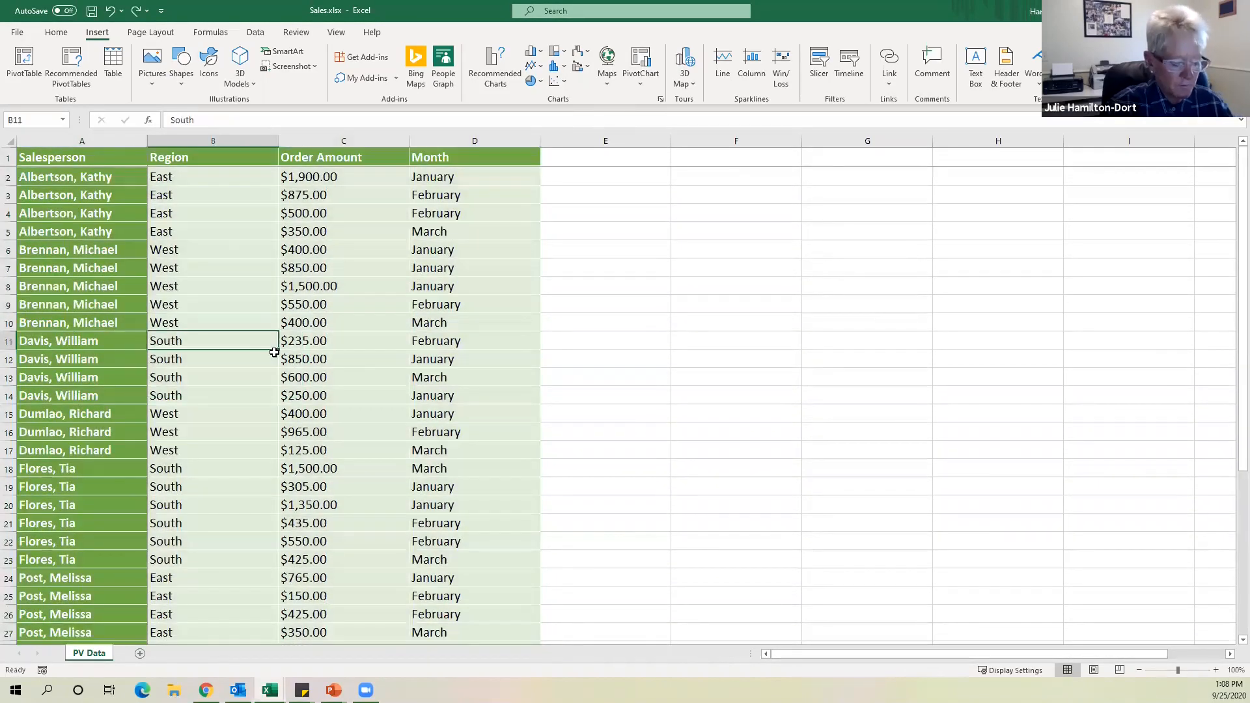
Create a PivotTable on a new worksheet from the whole sales data range A1:D39.
{"action": "key", "text": "ctrl+a"}
{"action": "scroll", "coordinate": [313, 339], "scroll_direction": "down", "scroll_amount": 1}
{"action": "scroll", "coordinate": [313, 338], "scroll_direction": "down", "scroll_amount": 6}
{"action": "scroll", "coordinate": [315, 339], "scroll_direction": "up", "scroll_amount": 7}
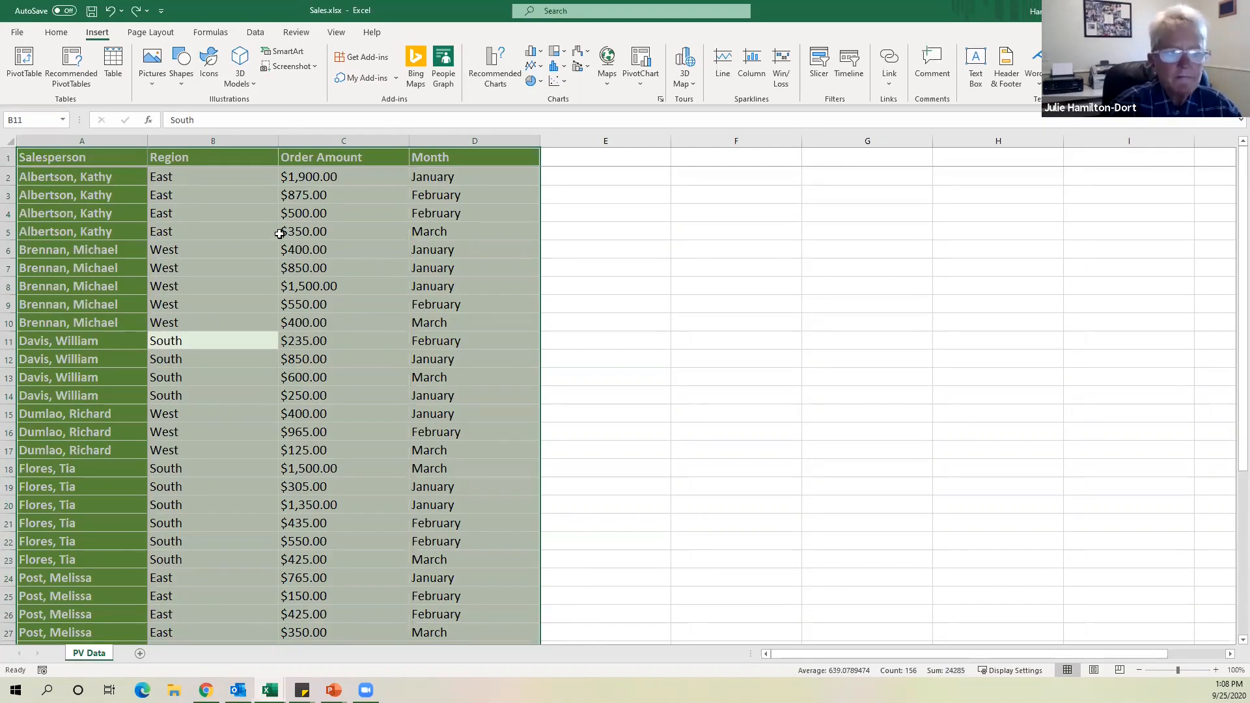
{"action": "left_click", "coordinate": [50, 35]}
{"action": "left_click", "coordinate": [97, 34]}
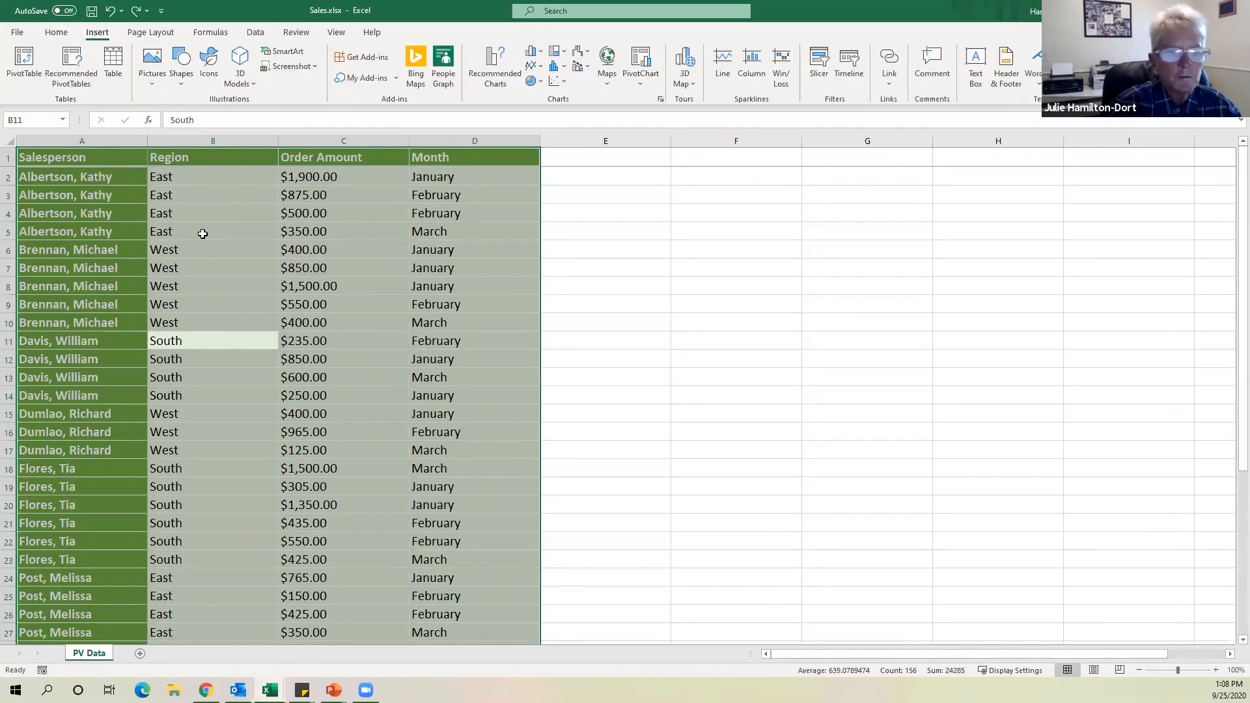
{"action": "left_click", "coordinate": [24, 62]}
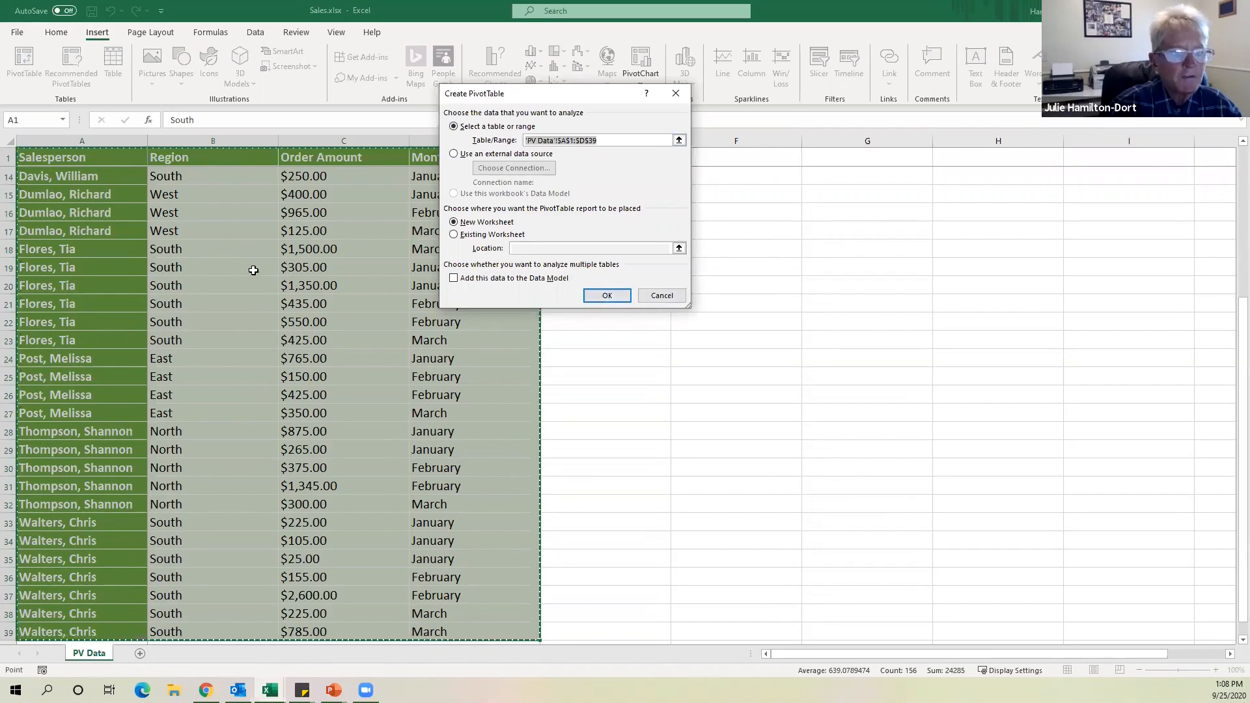
{"action": "left_click", "coordinate": [607, 296]}
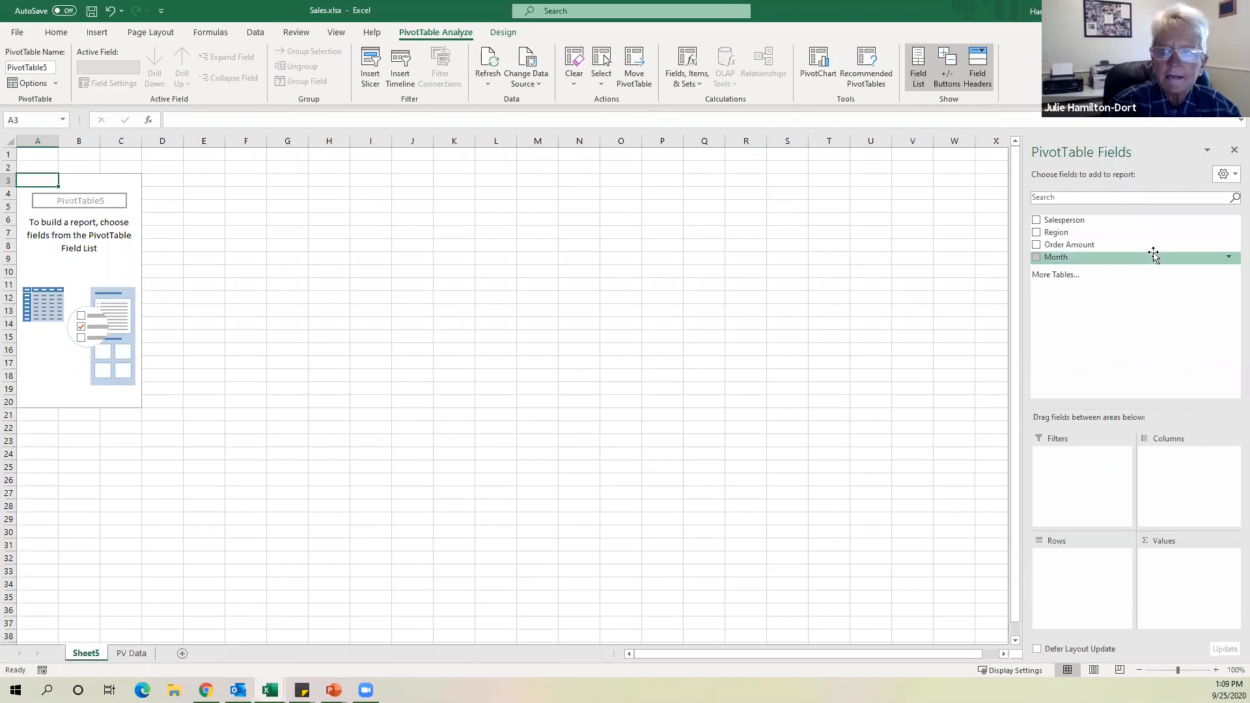
Review the Salesperson, Region, Order Amount and Month column headings on the PV Data sheet against the PivotTable fields.
{"action": "left_click", "coordinate": [133, 658]}
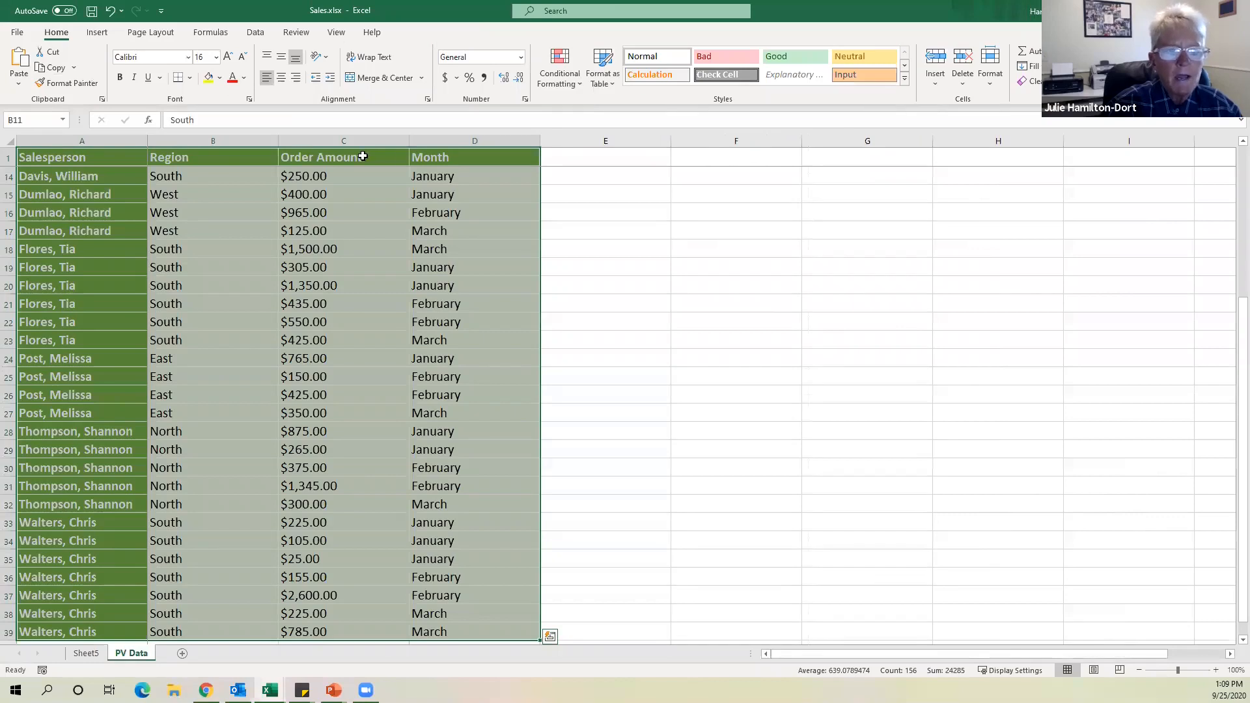
{"action": "left_click", "coordinate": [105, 155]}
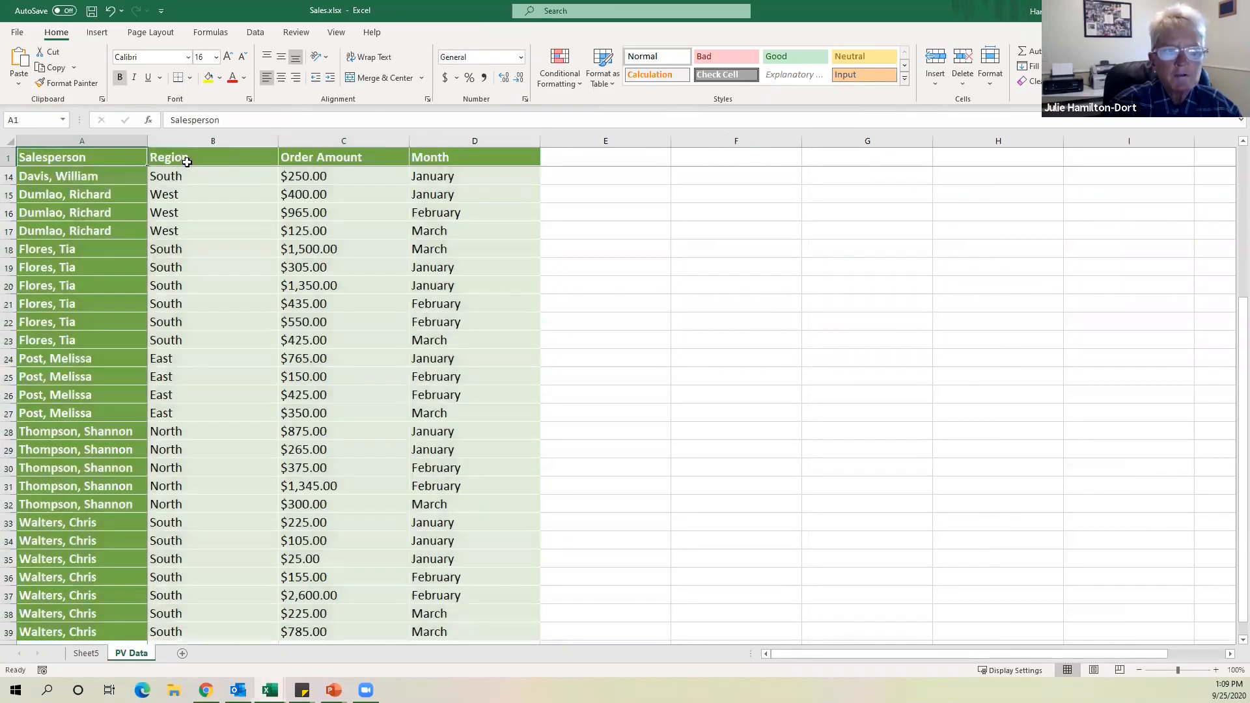
{"action": "left_click", "coordinate": [195, 158]}
{"action": "left_click", "coordinate": [306, 157]}
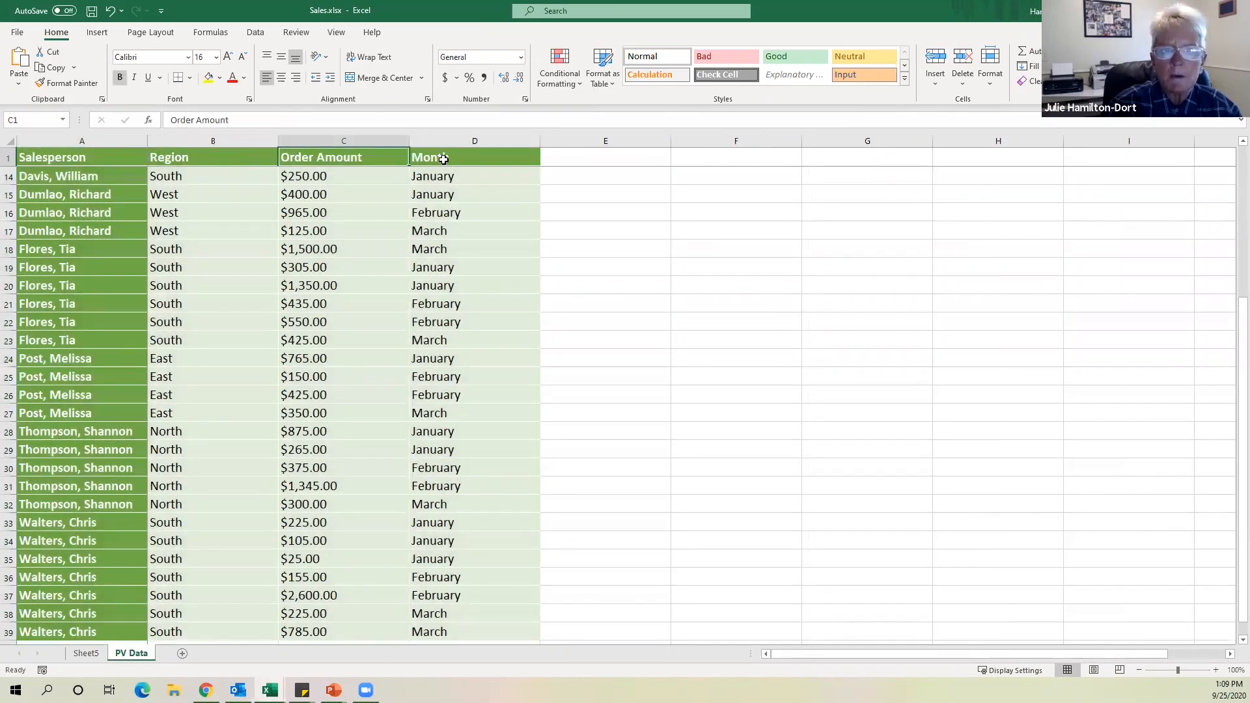
{"action": "left_click", "coordinate": [443, 160]}
{"action": "left_click", "coordinate": [86, 653]}
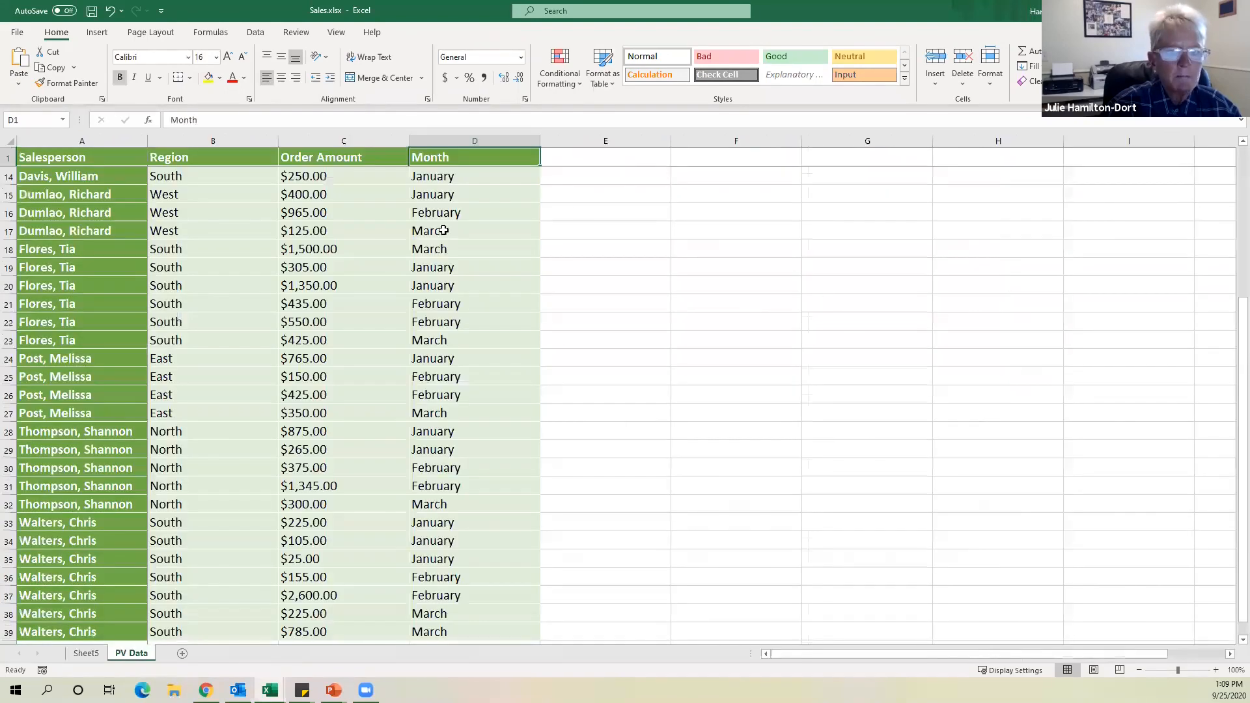
{"action": "left_click", "coordinate": [143, 657]}
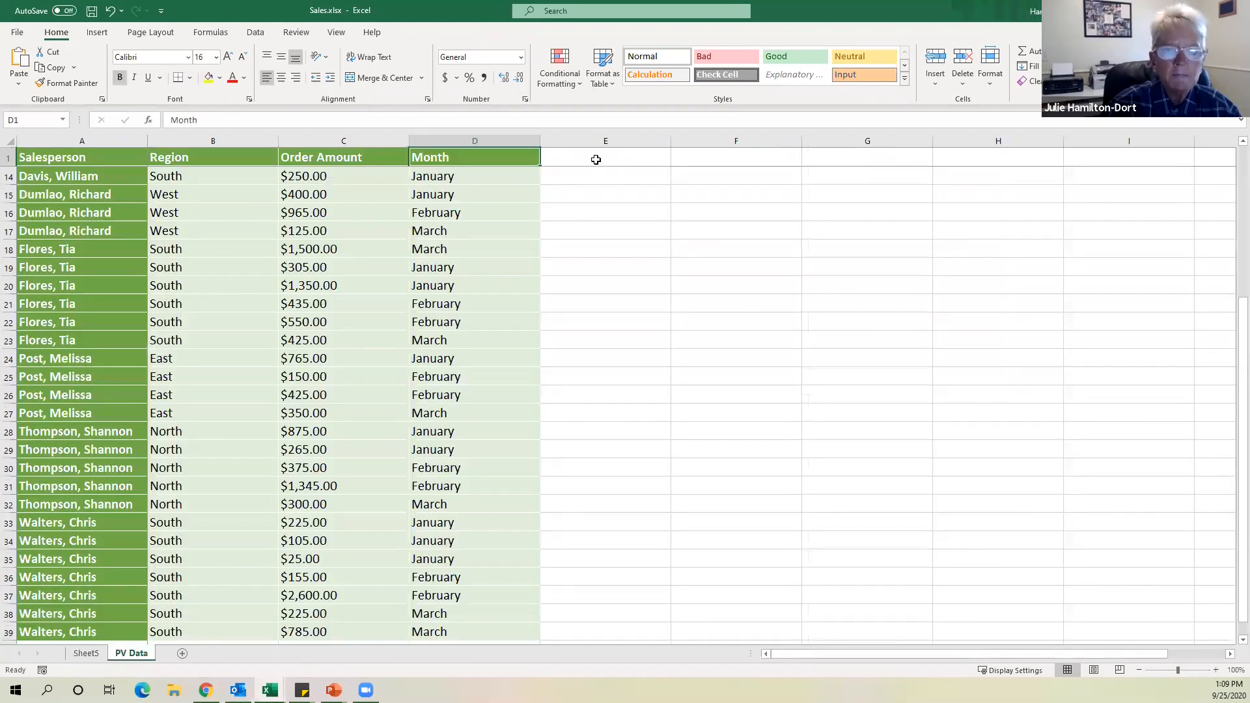
{"action": "left_click", "coordinate": [596, 159]}
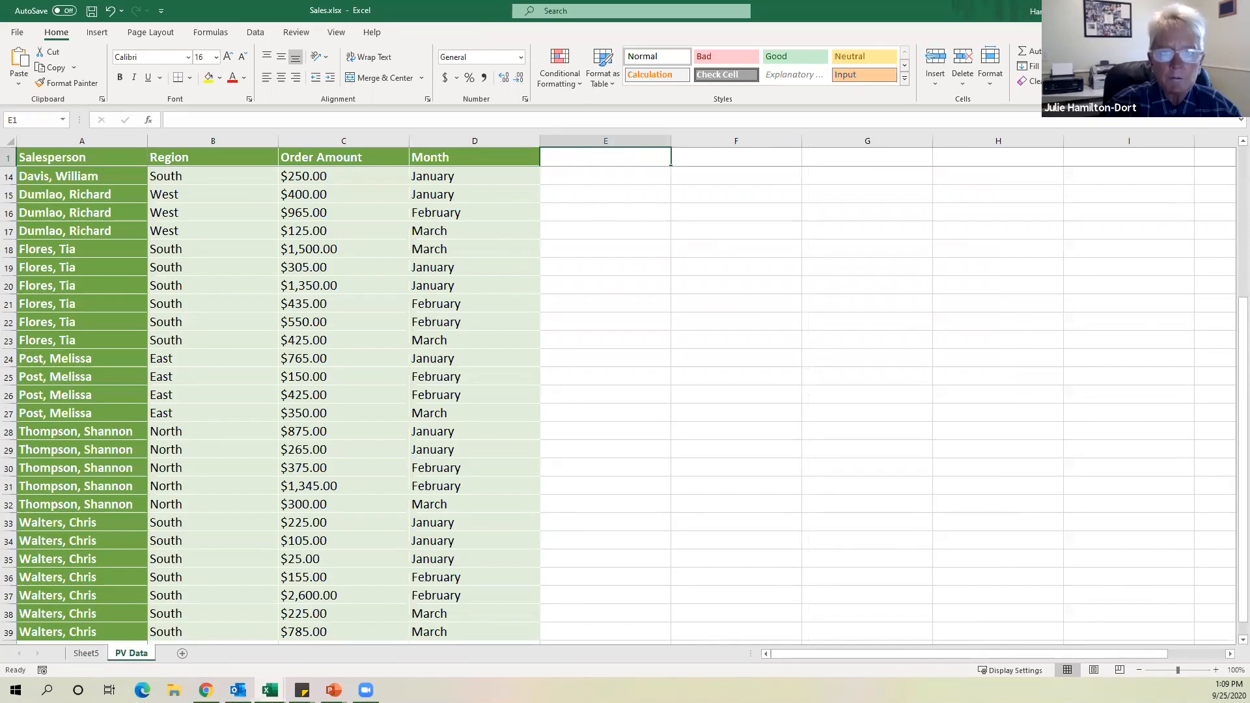
Add Salesperson as rows and the sum of Order Amount as values to the PivotTable on Sheet5.
{"action": "left_click", "coordinate": [87, 655]}
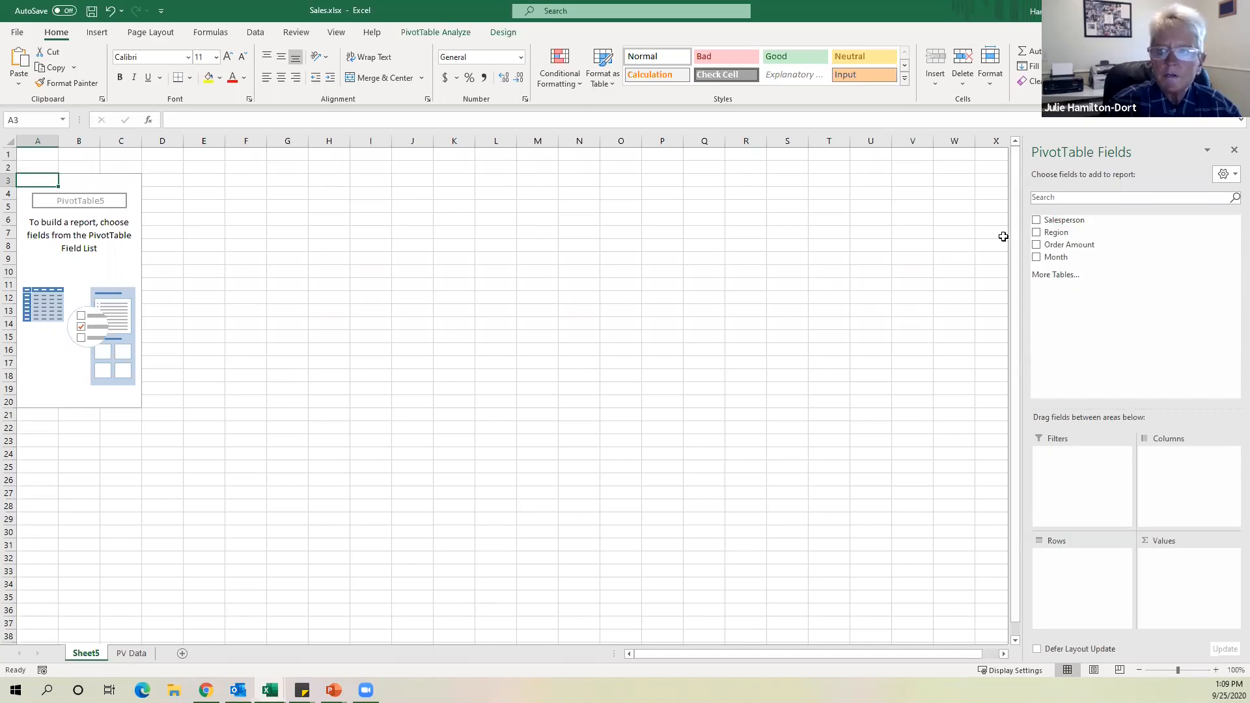
{"action": "left_click", "coordinate": [1036, 221]}
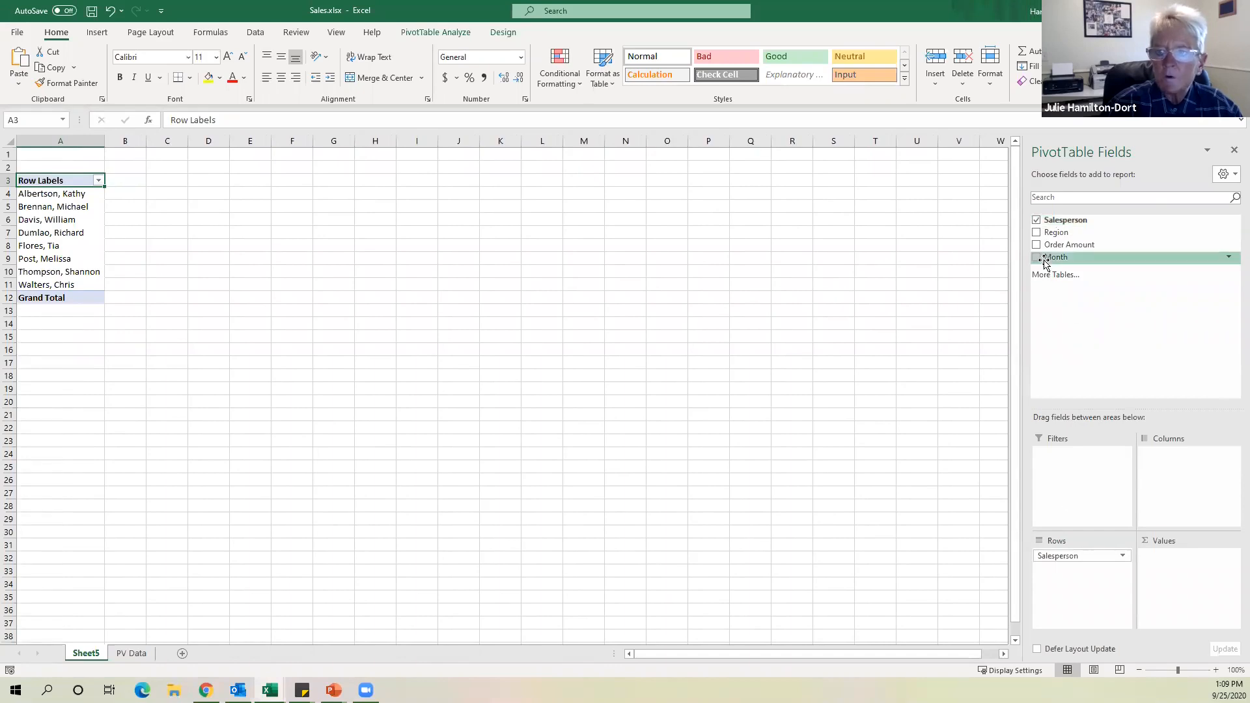
{"action": "left_click", "coordinate": [1036, 245]}
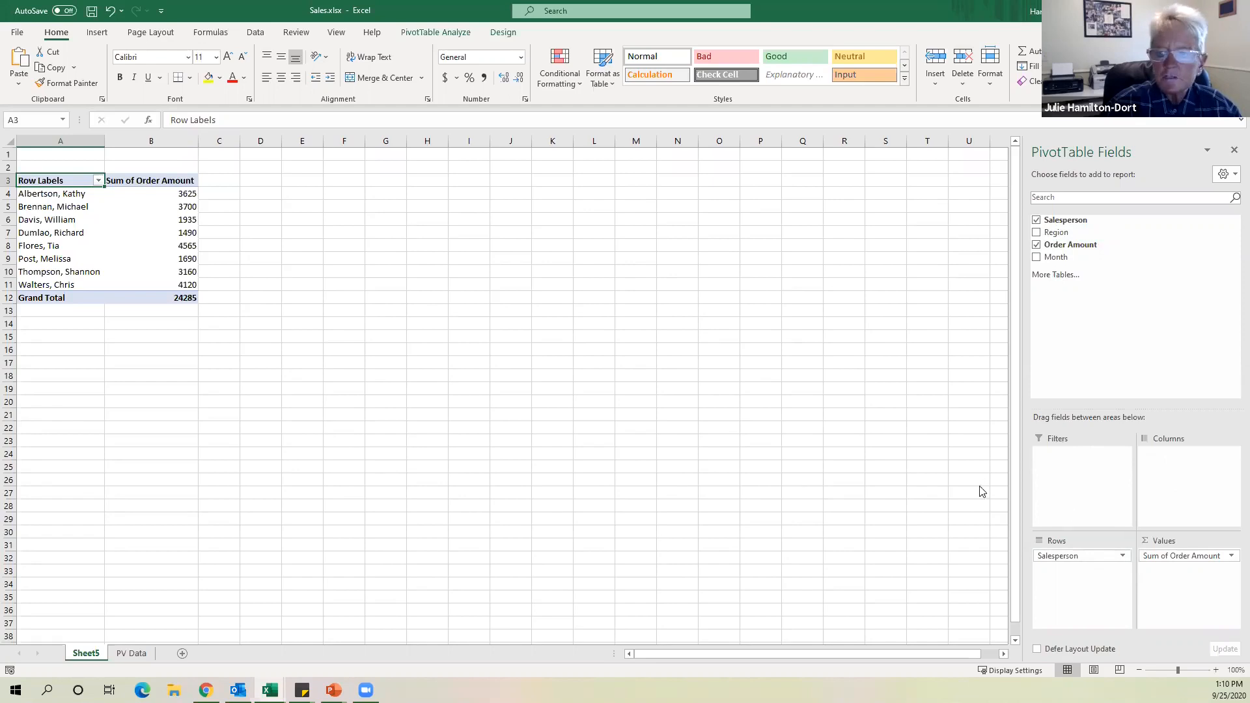
Try Salesperson as the PivotTable's column labels, and return it to the row labels.
{"action": "left_click", "coordinate": [1035, 221]}
{"action": "left_click", "coordinate": [1036, 220]}
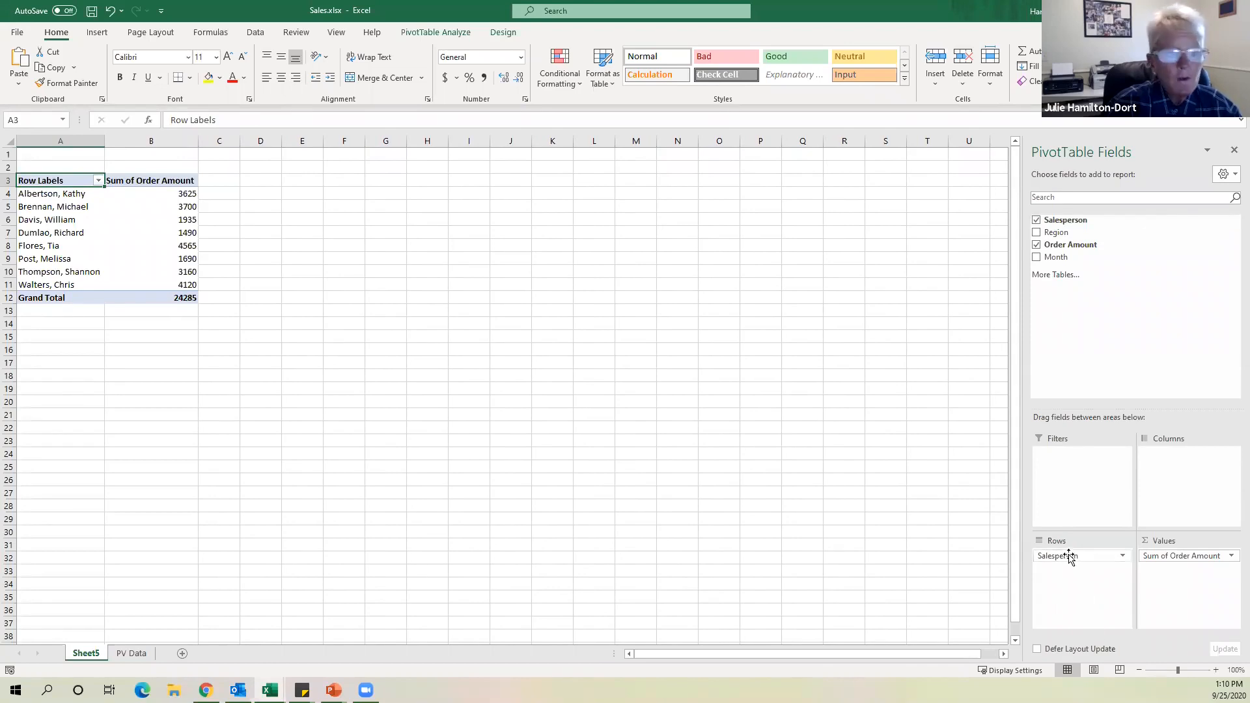
{"action": "left_click_drag", "start_coordinate": [1069, 557], "coordinate": [1180, 478]}
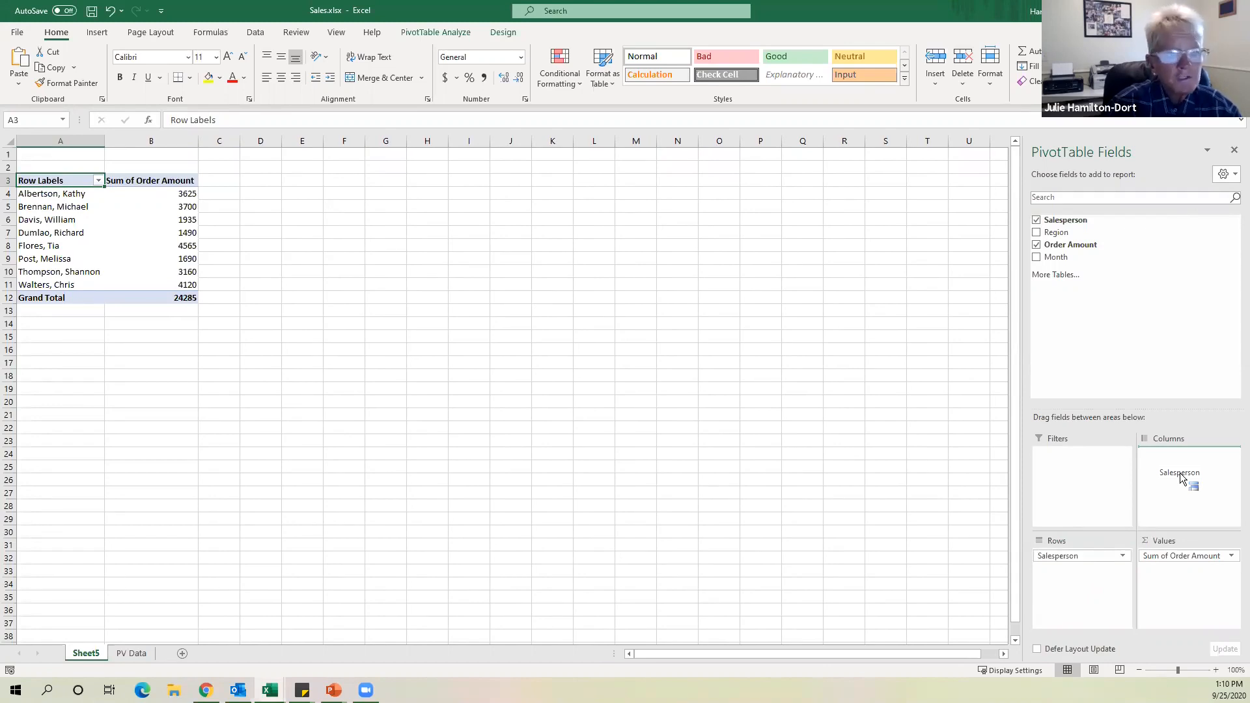
{"action": "left_click_drag", "start_coordinate": [1180, 478], "coordinate": [1076, 592]}
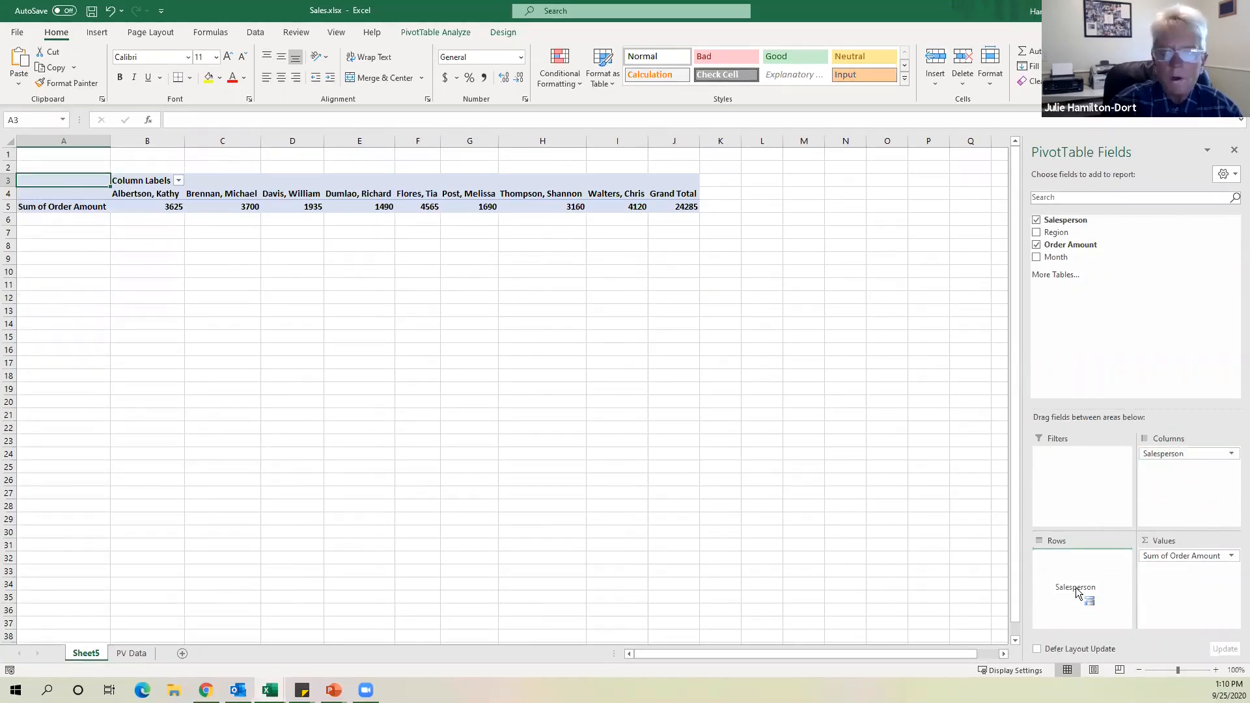
{"action": "left_click_drag", "start_coordinate": [1076, 592], "coordinate": [1075, 590]}
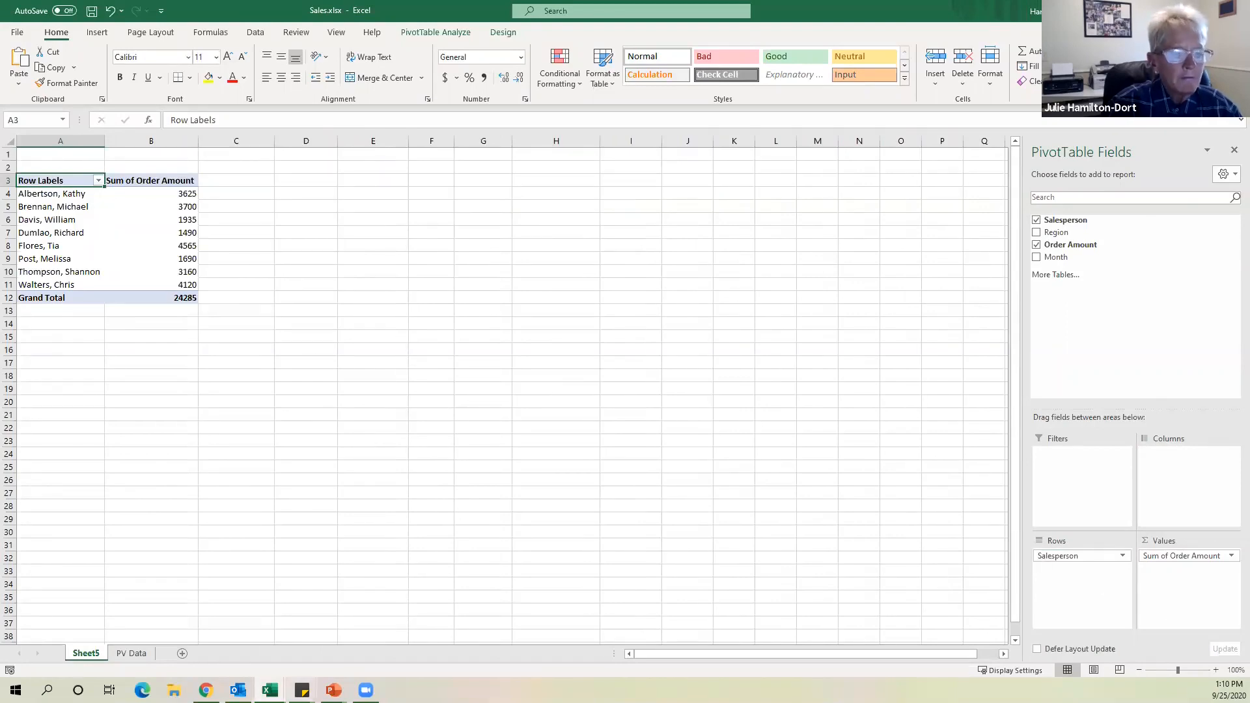
Compare the individual order amounts on the PV Data sheet with the first salesperson's sum and the grand total in the PivotTable on Sheet5.
{"action": "left_click", "coordinate": [130, 654]}
{"action": "scroll", "coordinate": [106, 253], "scroll_direction": "up", "scroll_amount": 4}
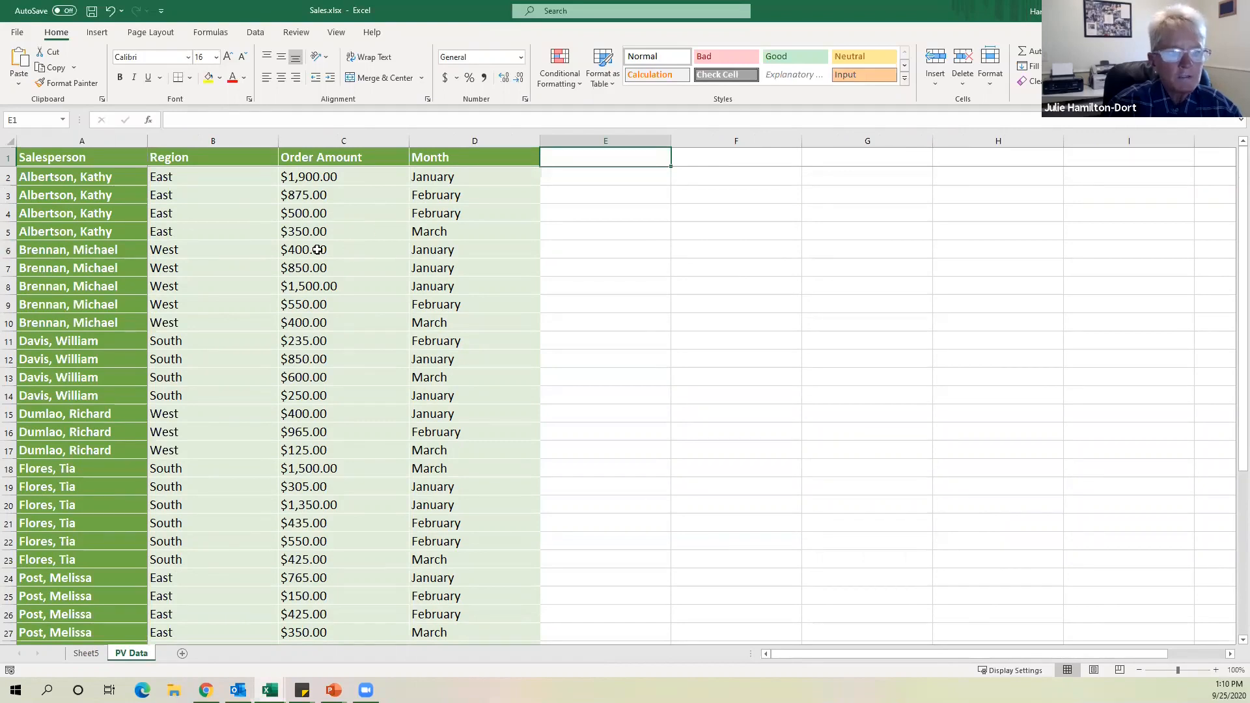
{"action": "left_click", "coordinate": [86, 654]}
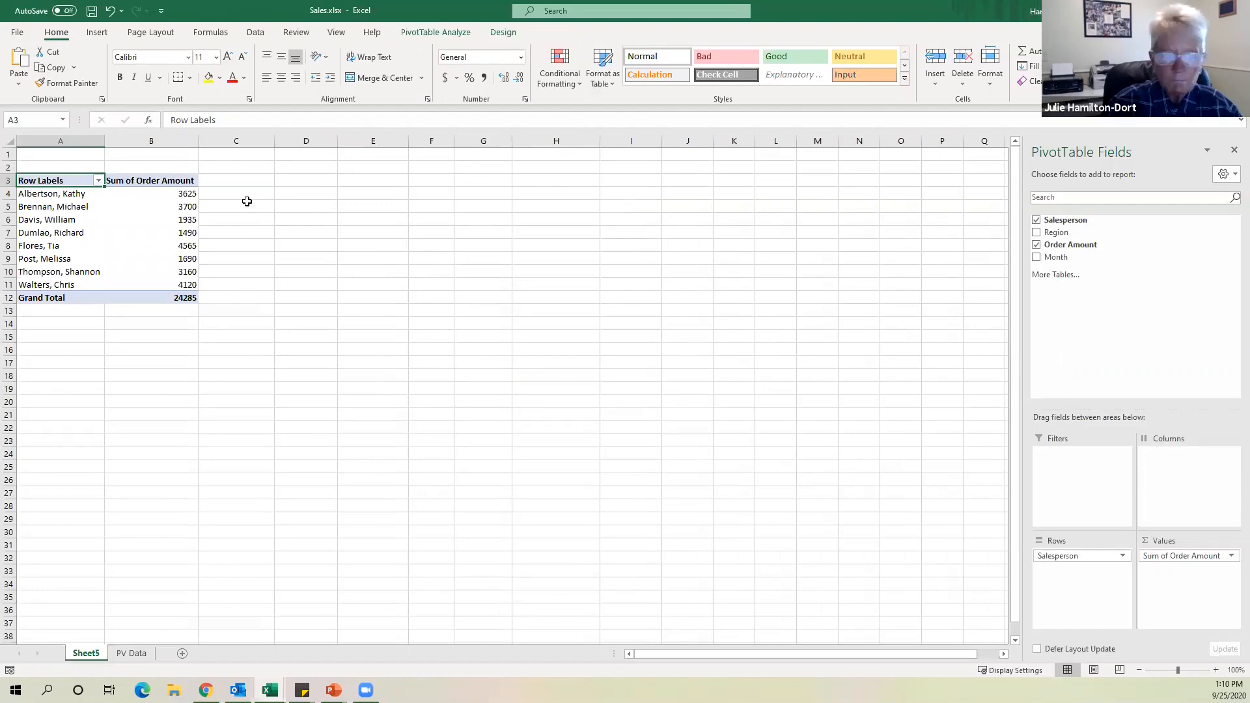
{"action": "mouse_move", "coordinate": [148, 195]}
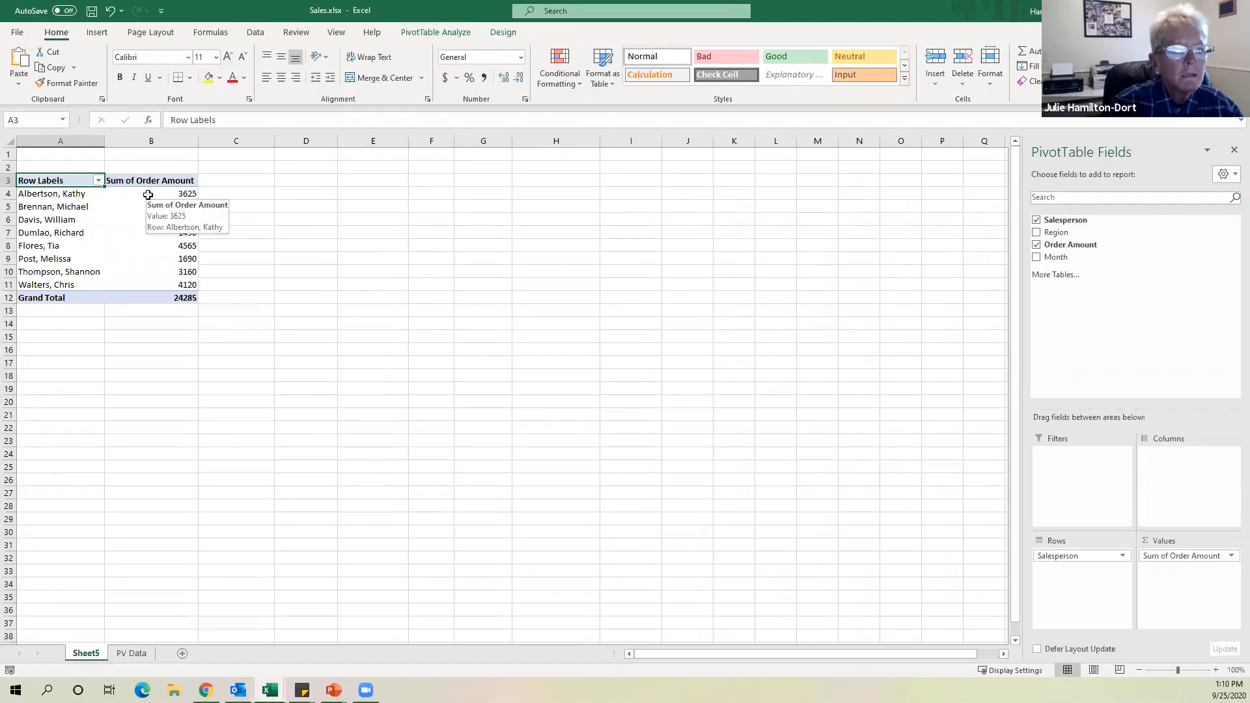
{"action": "left_click", "coordinate": [148, 194]}
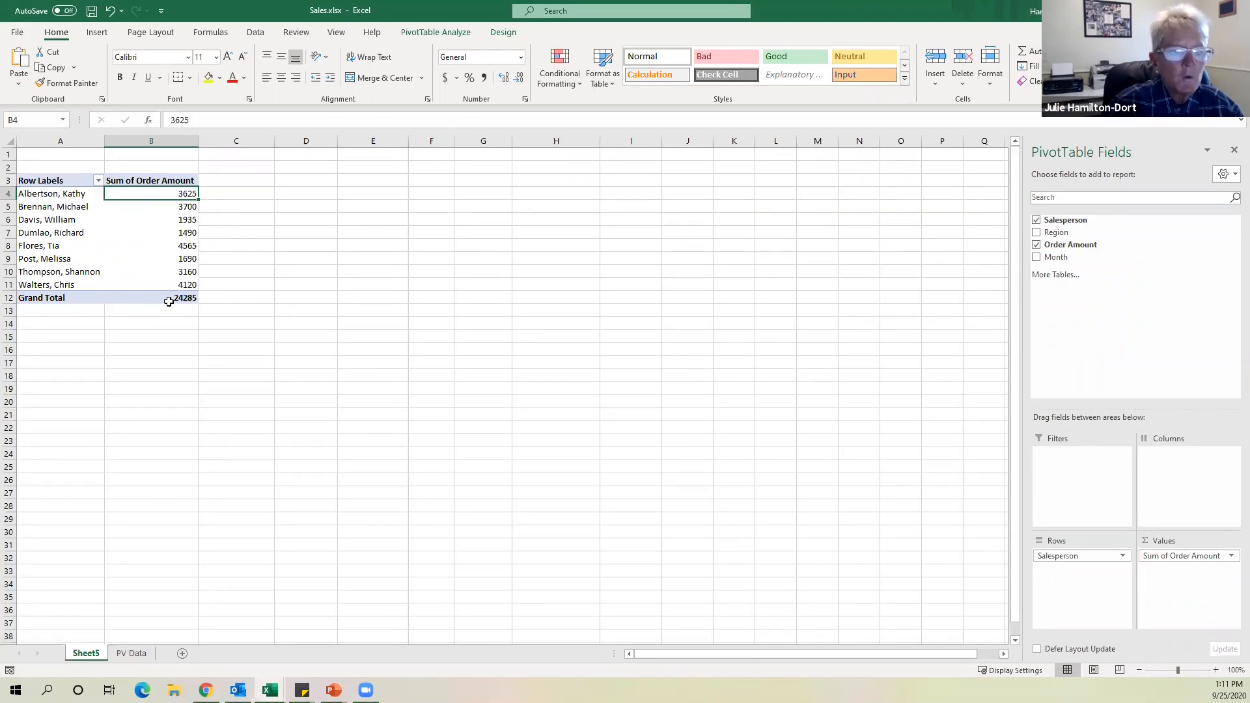
{"action": "mouse_move", "coordinate": [162, 302]}
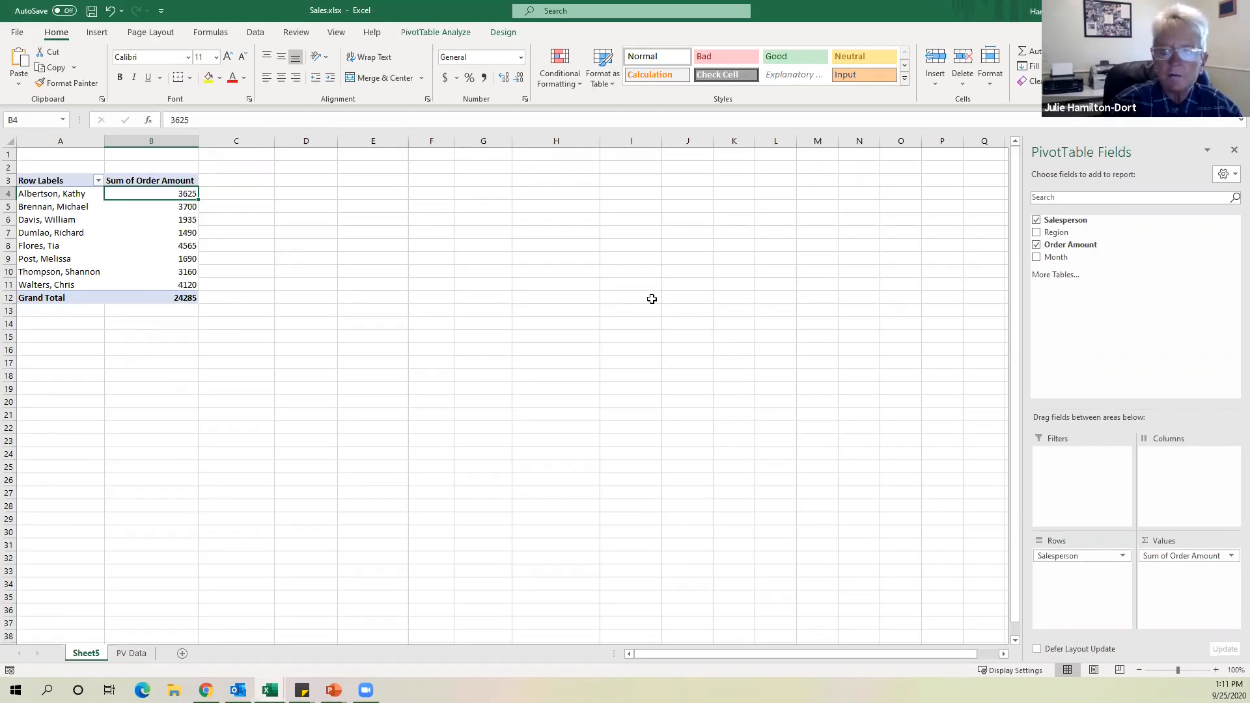
Try adding Region and Month as PivotTable rows, remove both again, and switch Order Amount off and back on.
{"action": "left_click", "coordinate": [1036, 233]}
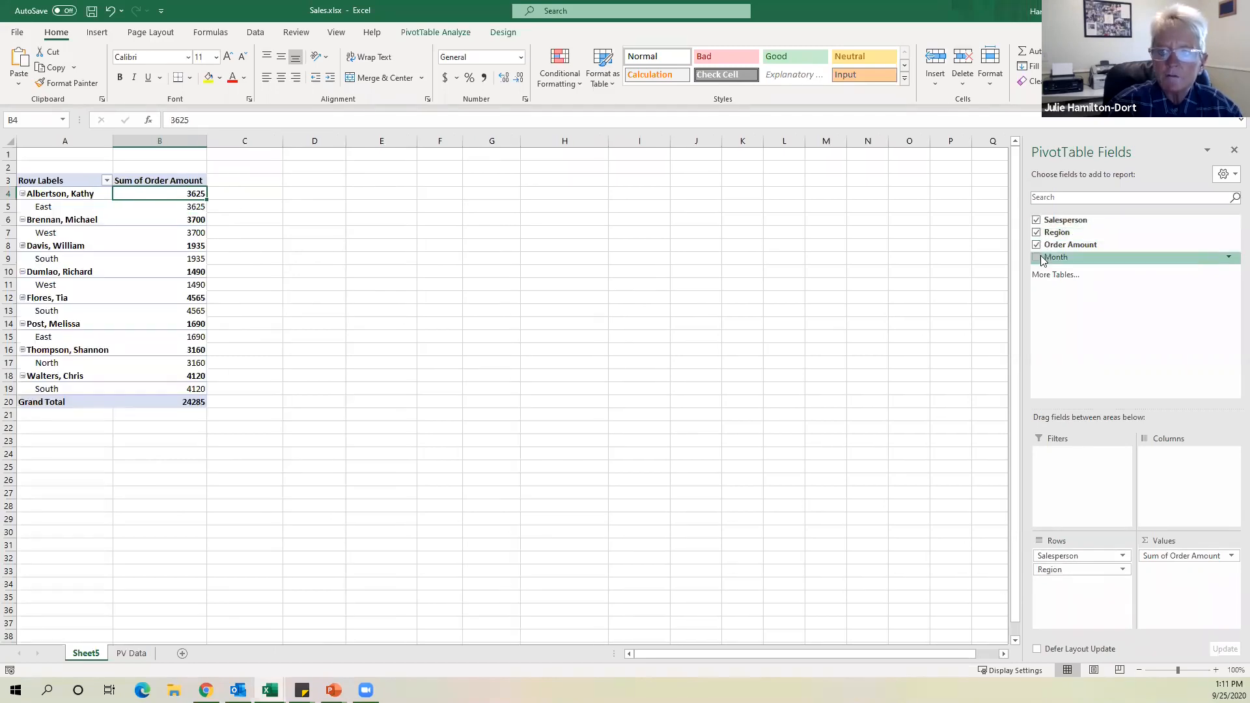
{"action": "left_click", "coordinate": [1037, 258]}
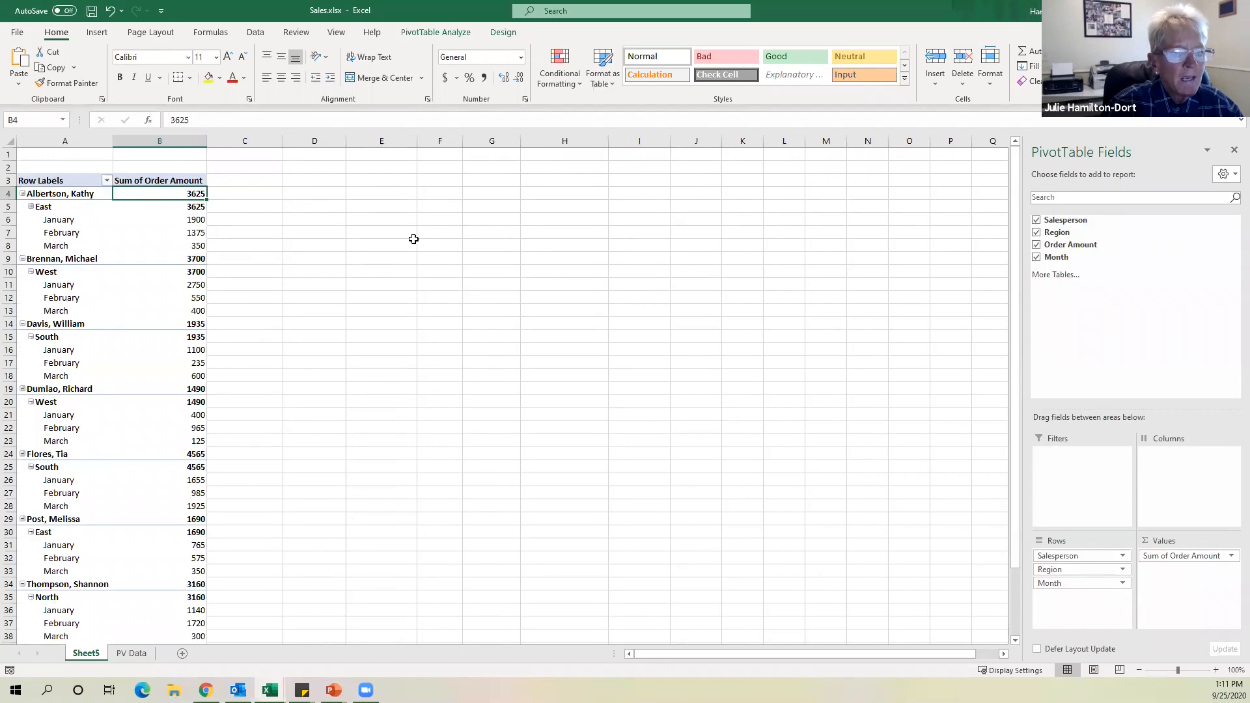
{"action": "left_click", "coordinate": [1035, 258]}
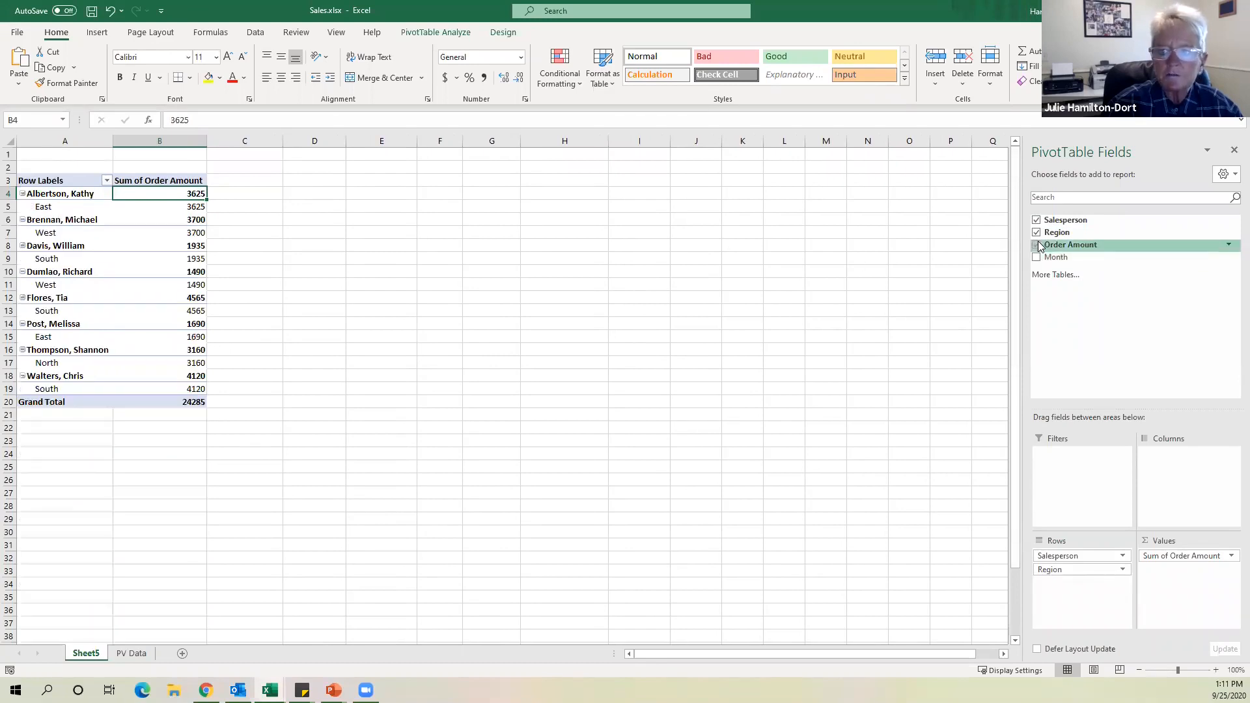
{"action": "left_click", "coordinate": [1036, 245]}
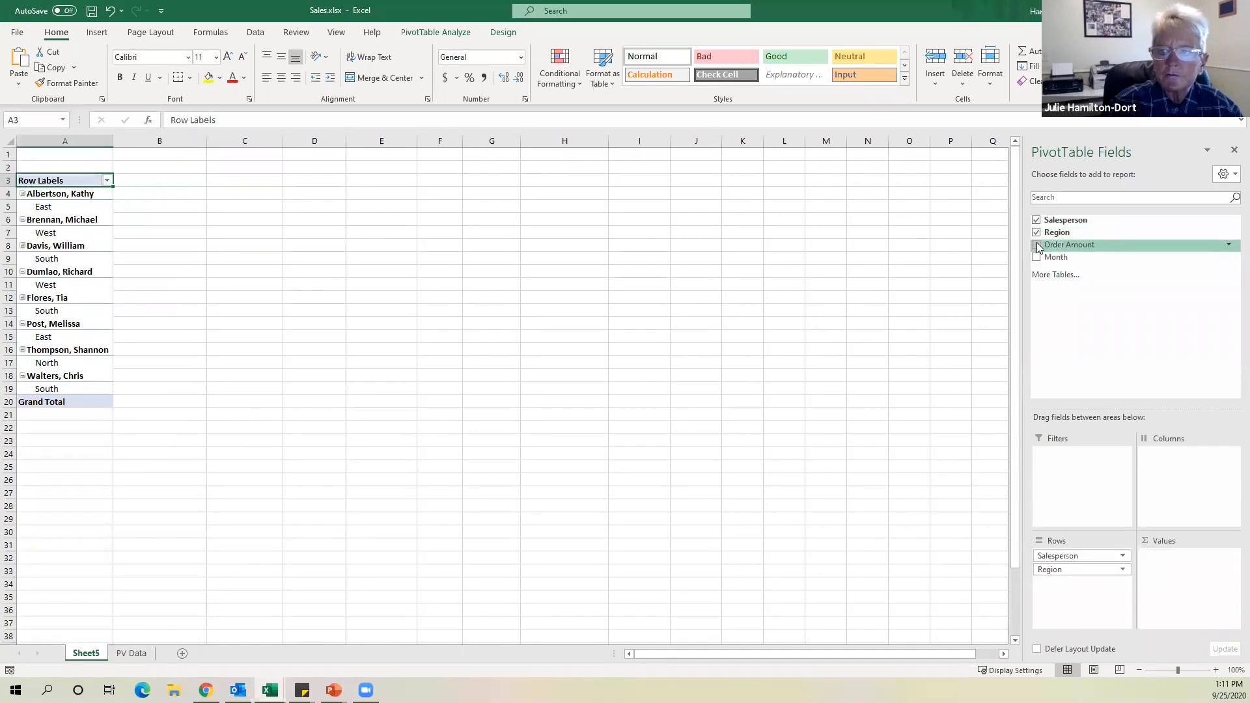
{"action": "left_click", "coordinate": [1036, 246]}
{"action": "left_click", "coordinate": [1036, 232]}
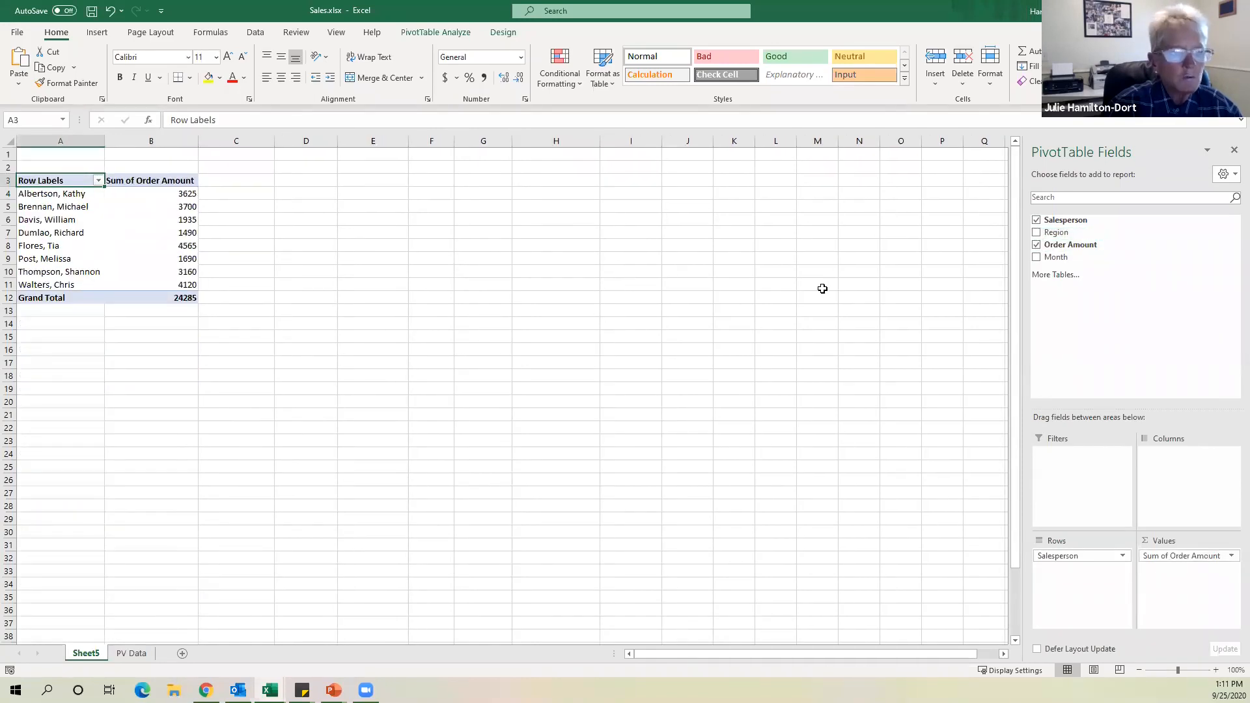
Check the PV Data sheet, and examine how PivotTable Fields responds to selecting cells inside and outside the PivotTable on Sheet5.
{"action": "left_click", "coordinate": [132, 654]}
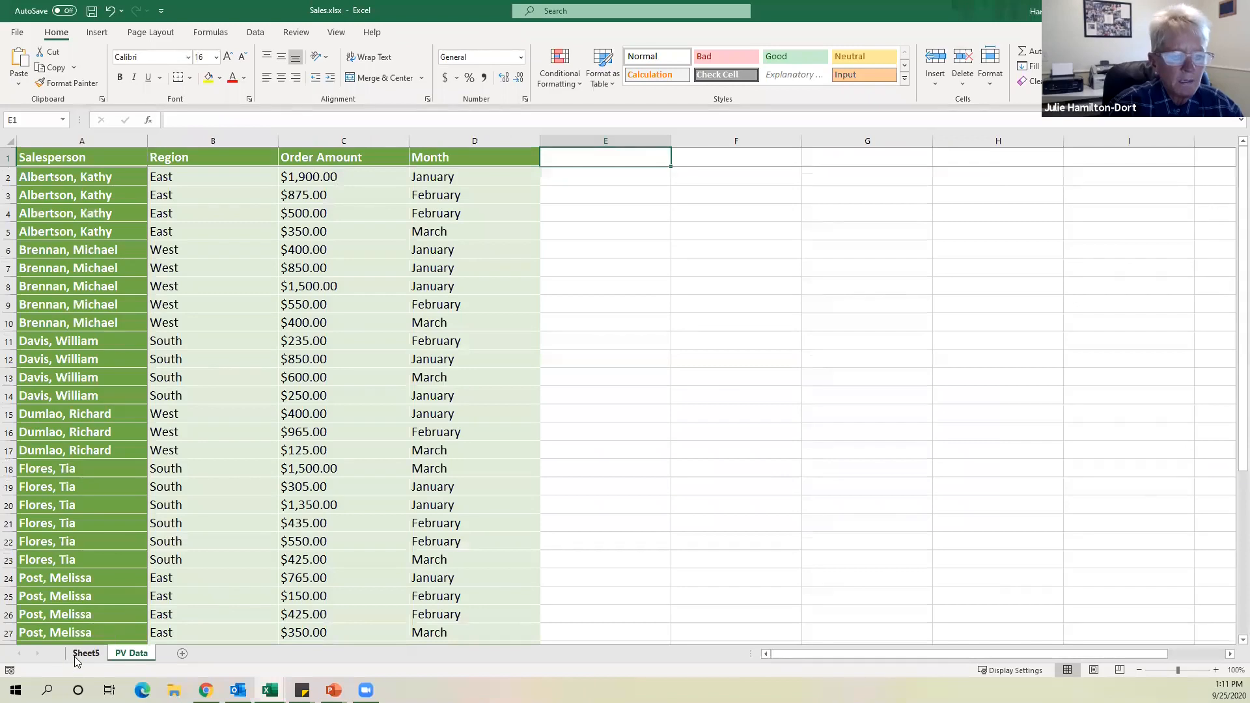
{"action": "left_click", "coordinate": [77, 655]}
{"action": "left_click", "coordinate": [64, 219]}
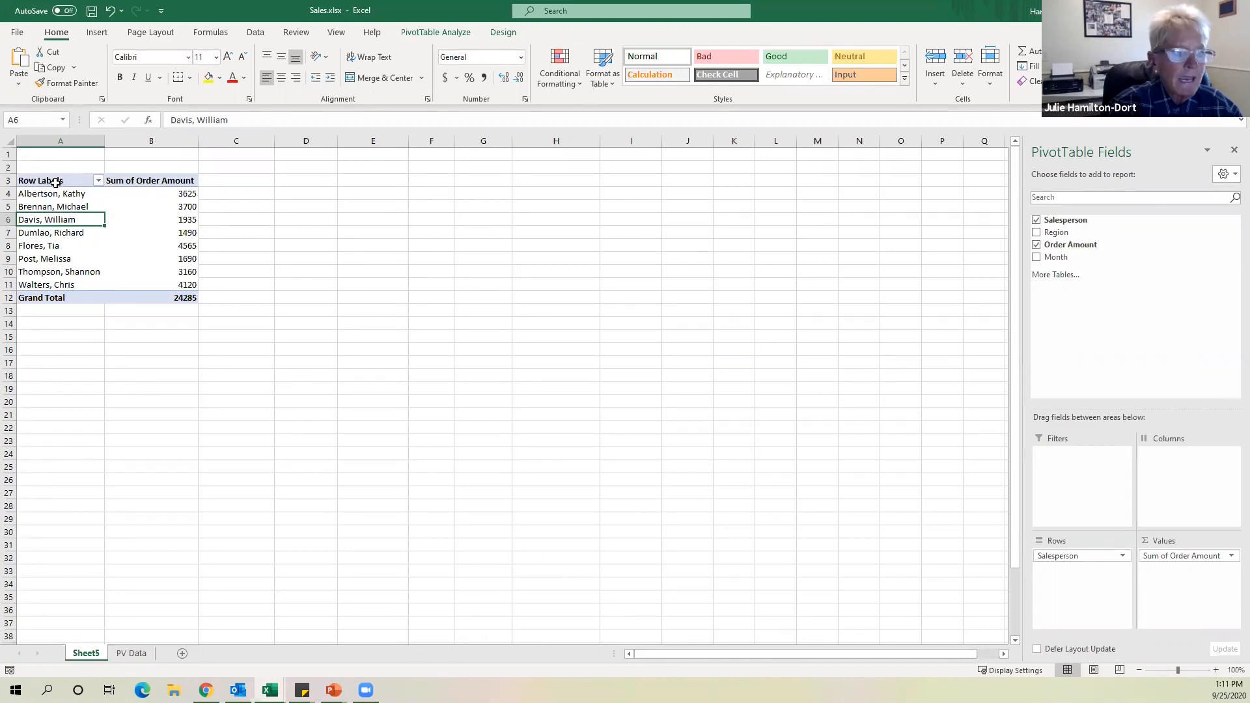
{"action": "left_click", "coordinate": [568, 214]}
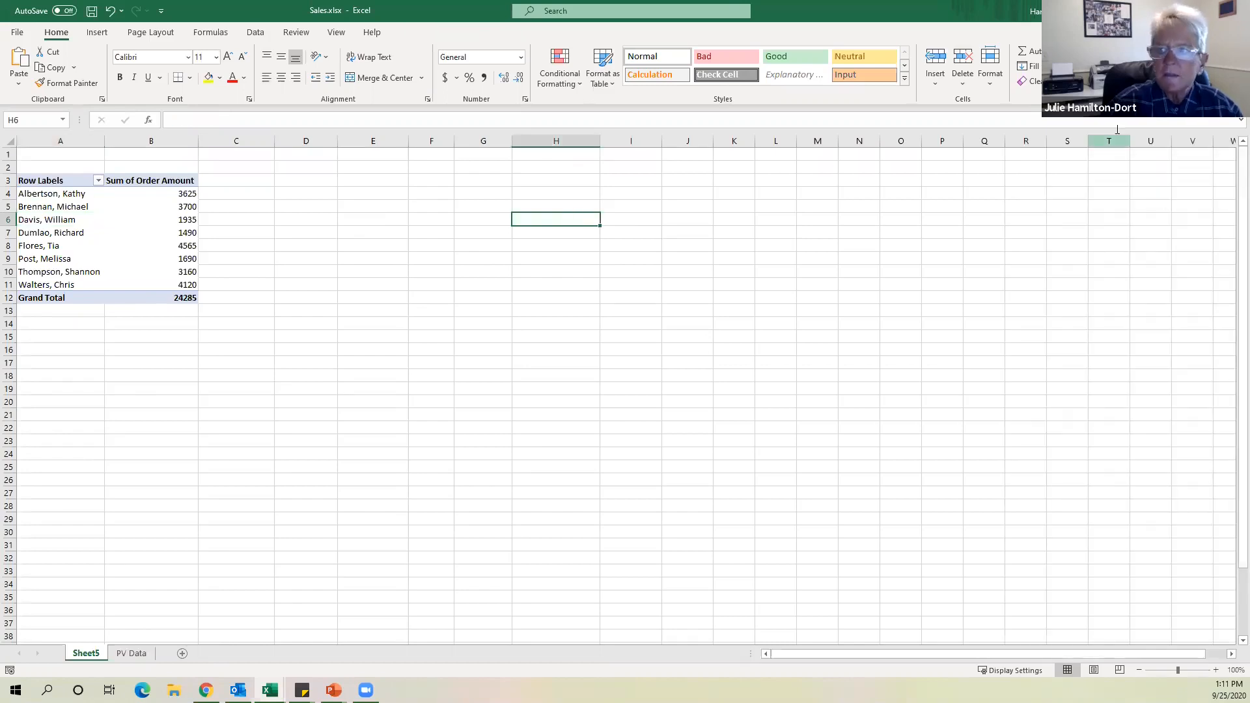
{"action": "left_click", "coordinate": [50, 223]}
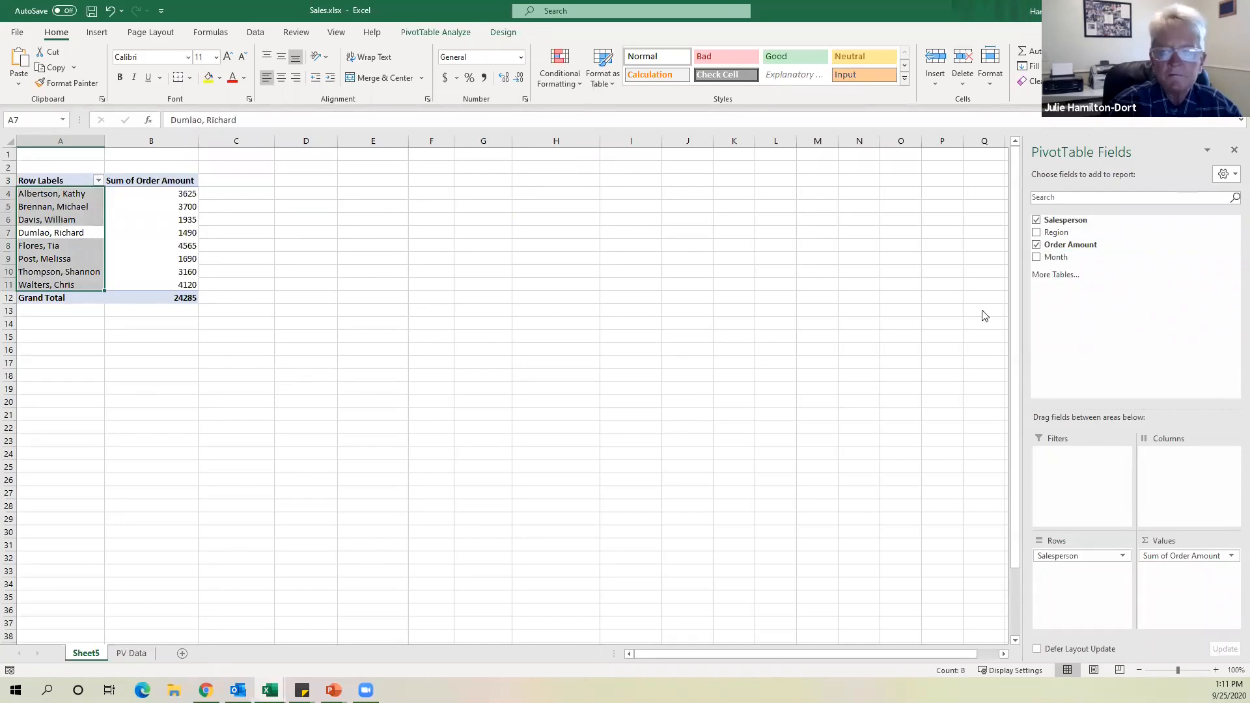
{"action": "left_click", "coordinate": [727, 262]}
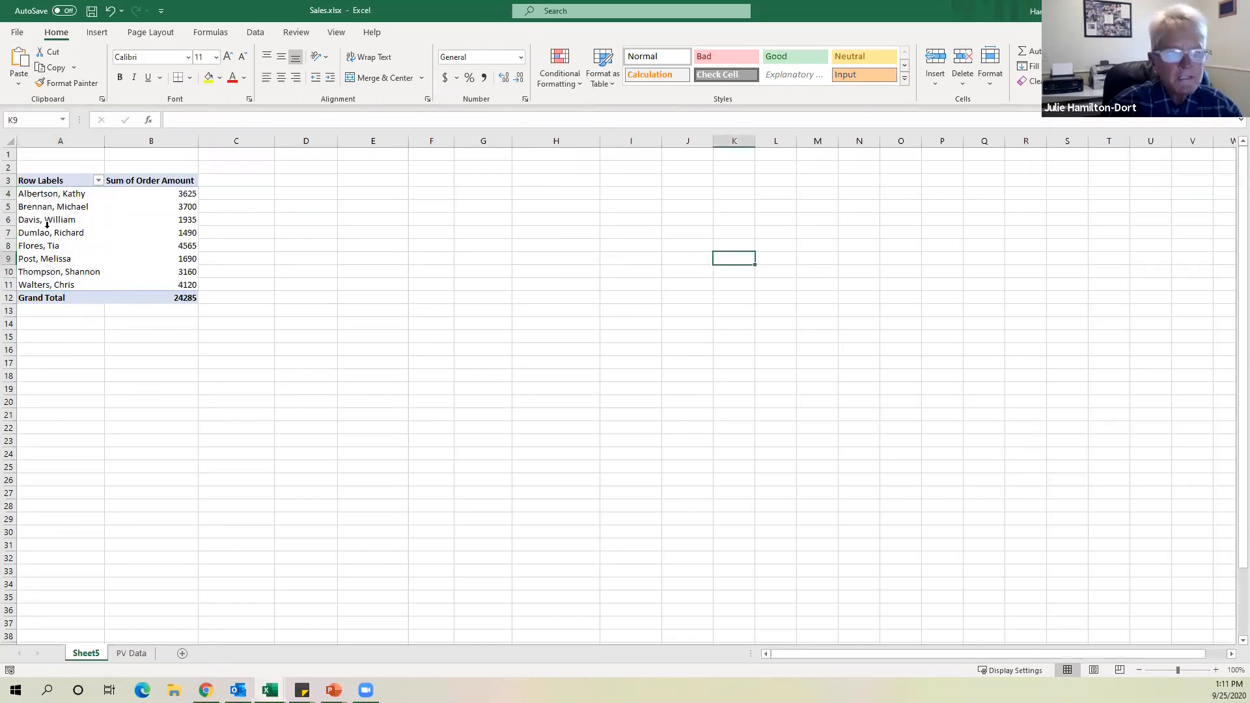
{"action": "left_click", "coordinate": [47, 224]}
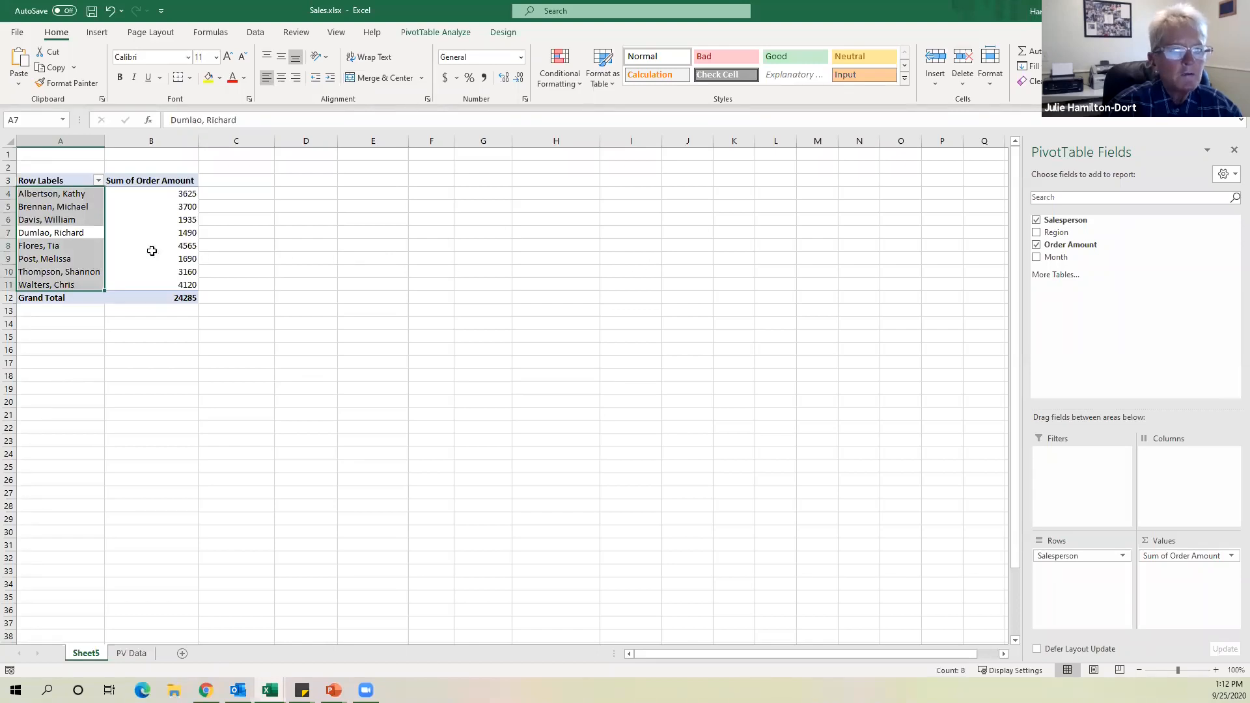
{"action": "left_click", "coordinate": [70, 207]}
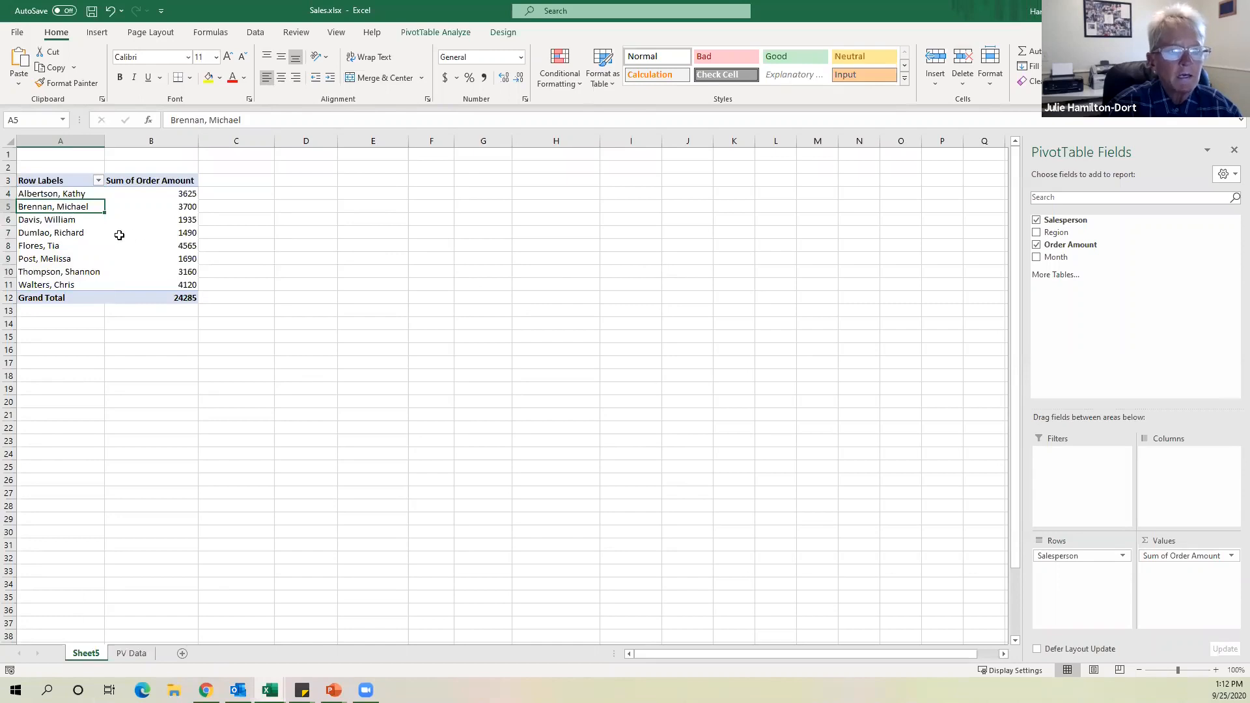
Examine the PivotTable analysis and design tools, and their availability with a cell outside and inside the PivotTable selected.
{"action": "left_click", "coordinate": [444, 35]}
{"action": "left_click", "coordinate": [509, 37]}
{"action": "left_click", "coordinate": [466, 33]}
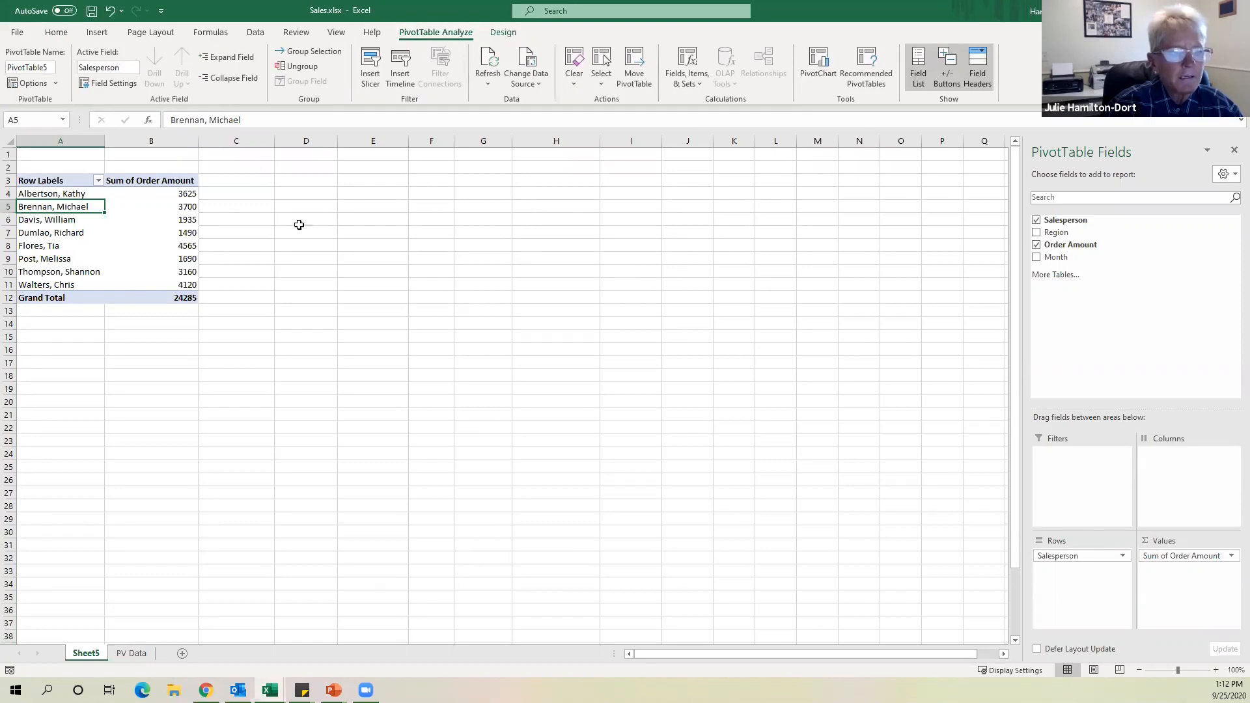
{"action": "left_click", "coordinate": [559, 239]}
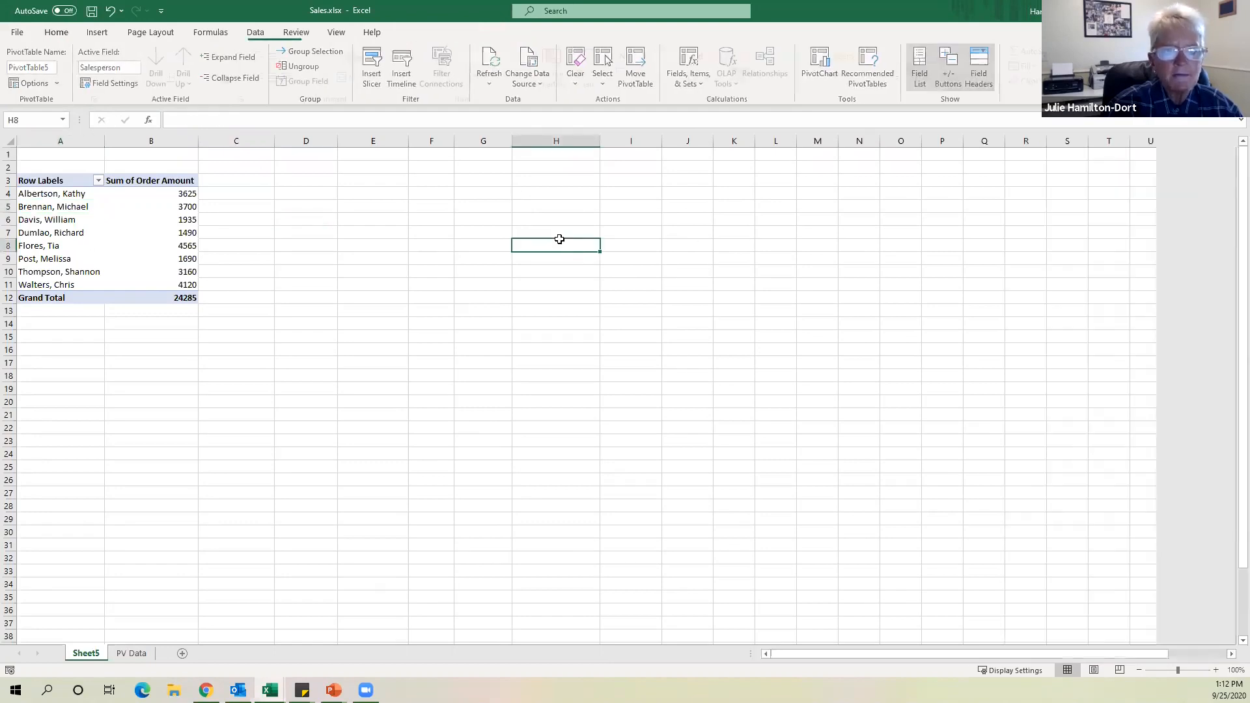
{"action": "left_click", "coordinate": [57, 206]}
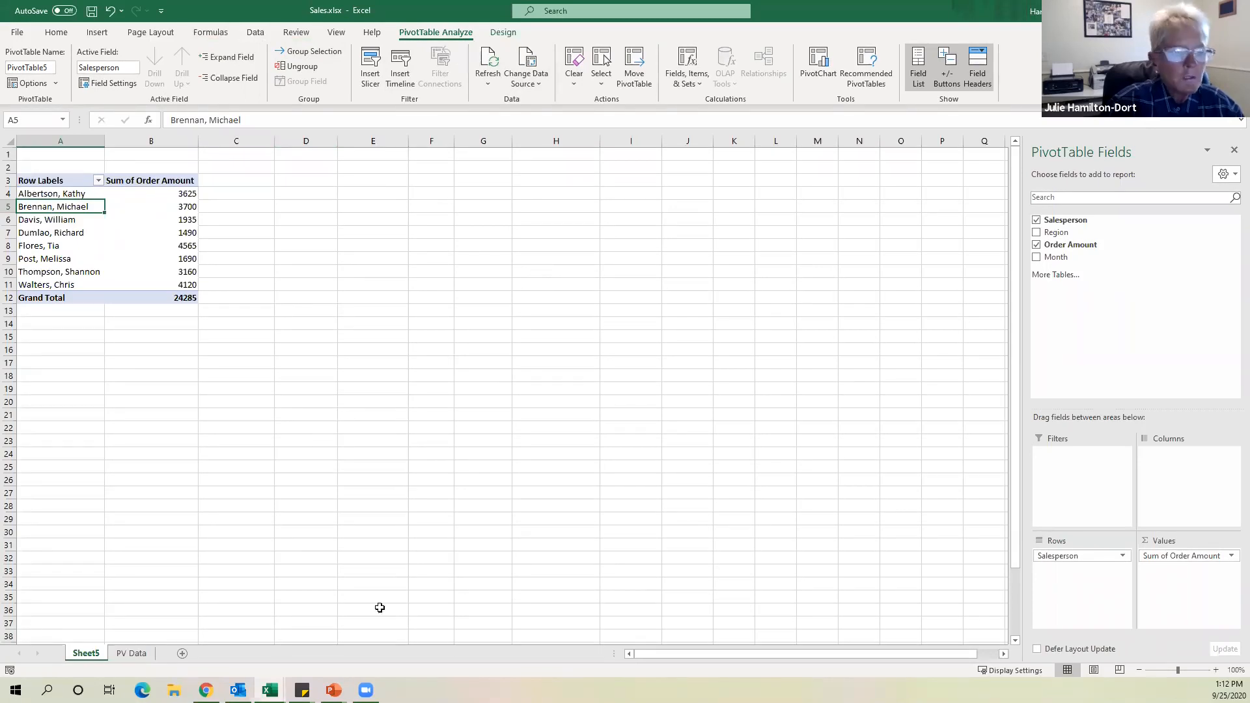
Change the order amount in cell C2 of the PV Data sheet to 19000.
{"action": "left_click", "coordinate": [127, 654]}
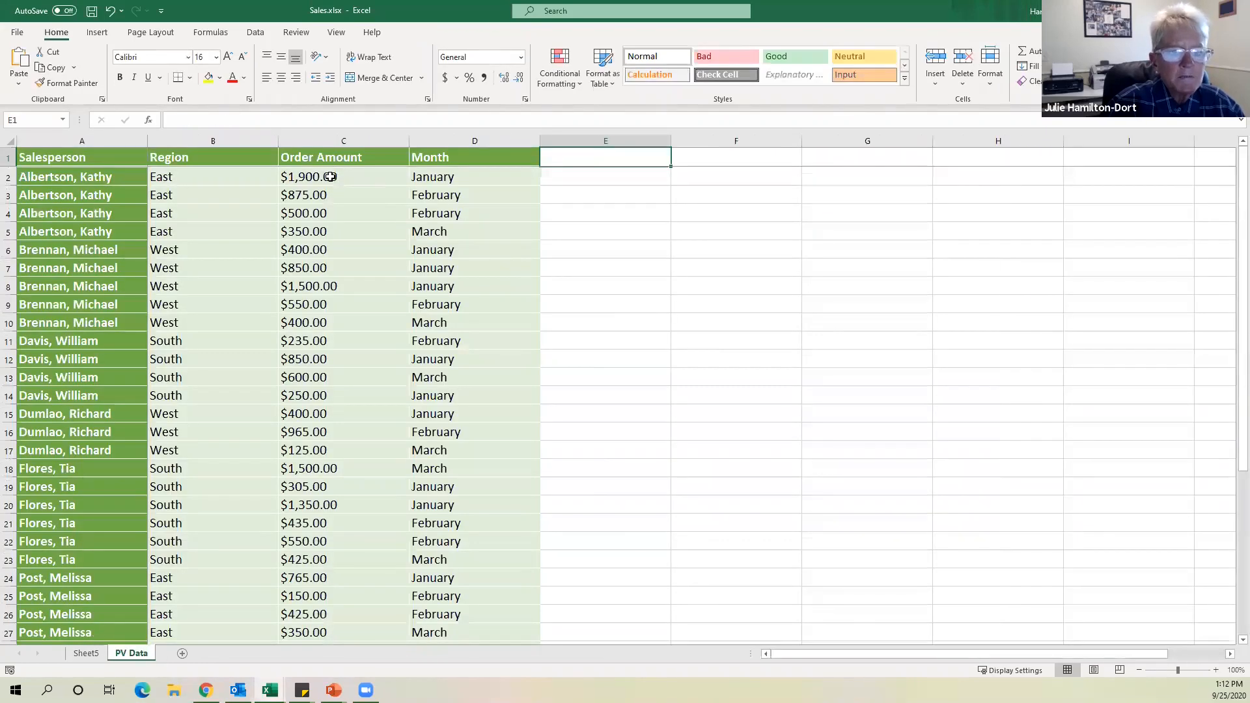
{"action": "left_click", "coordinate": [370, 182]}
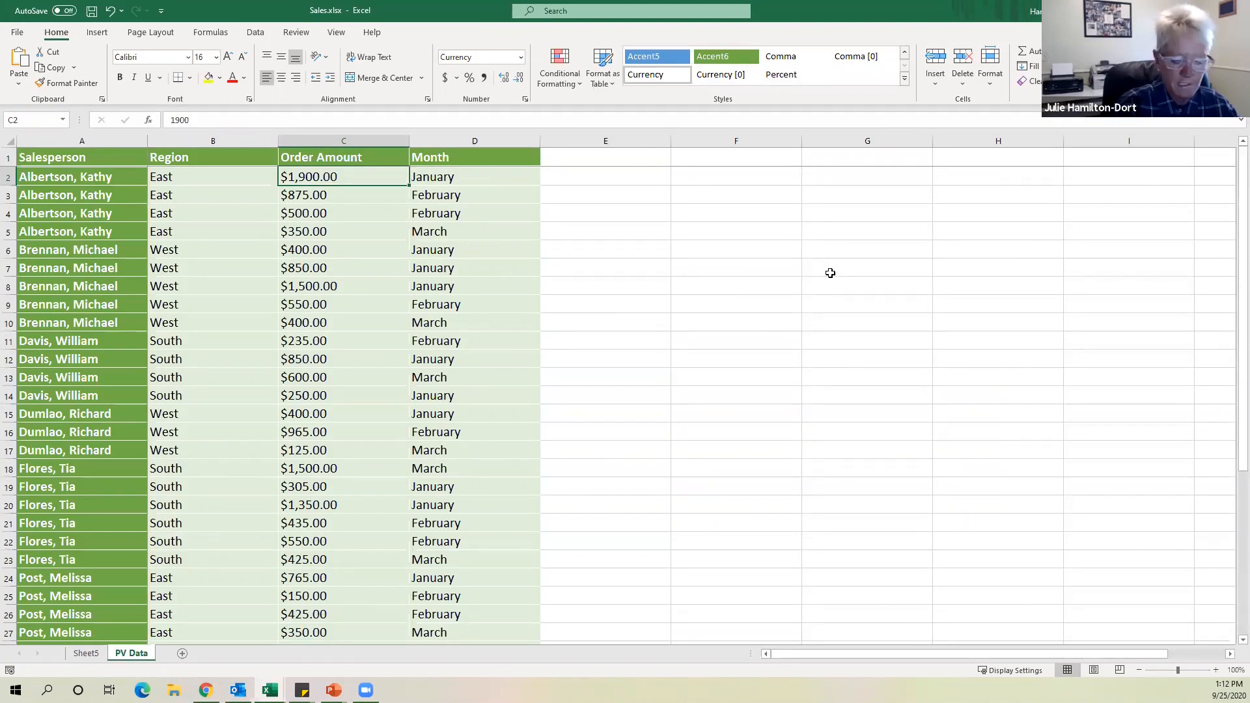
{"action": "type", "text": "19"}
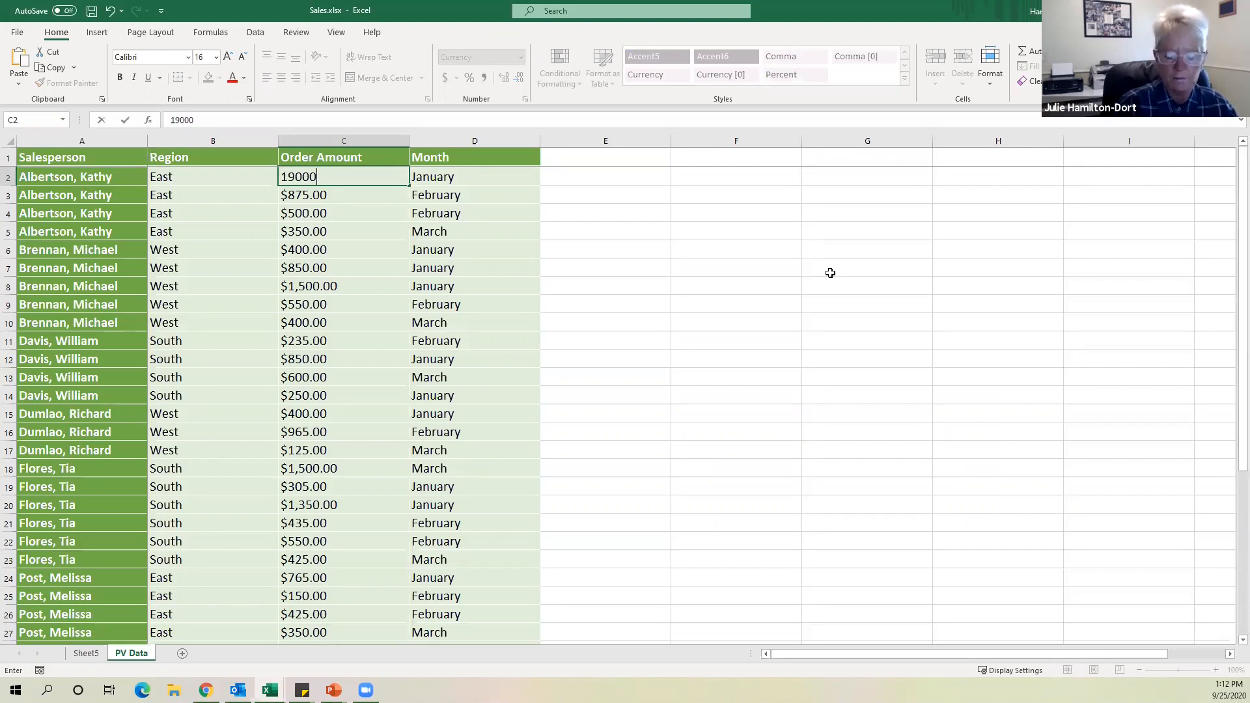
{"action": "key", "text": "Return"}
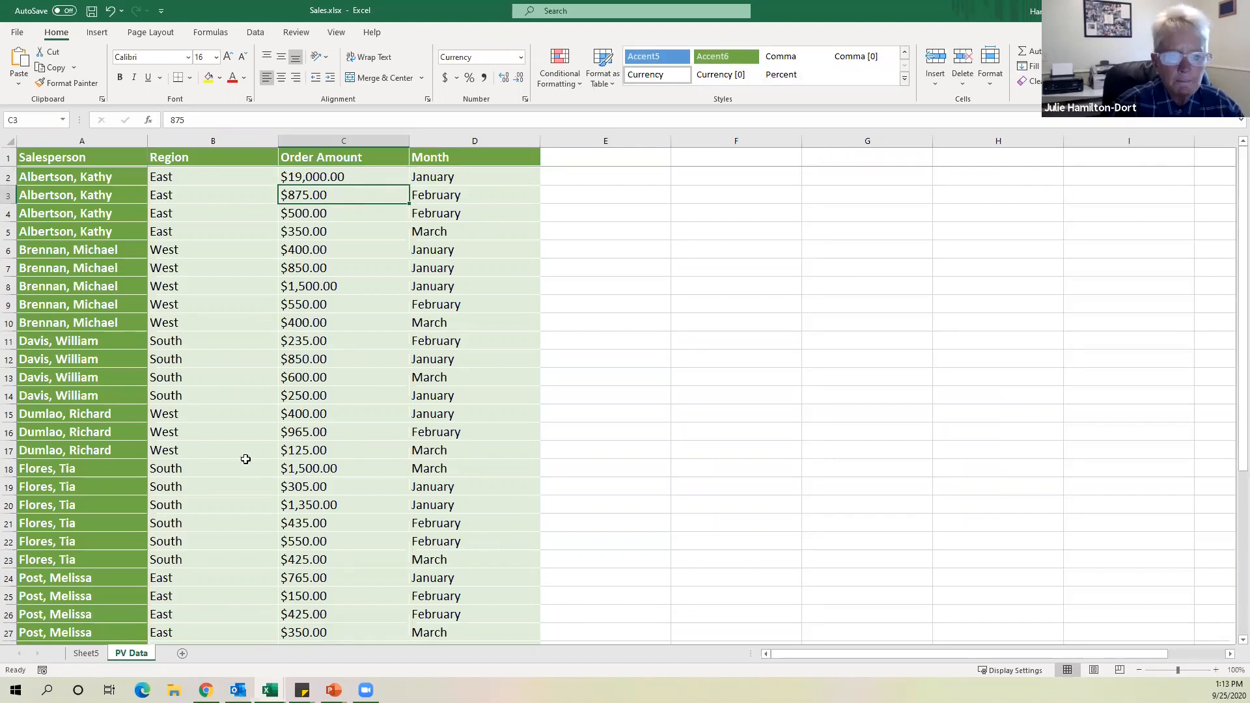
Refresh the PivotTable on Sheet5 with the latest source data.
{"action": "left_click", "coordinate": [85, 654]}
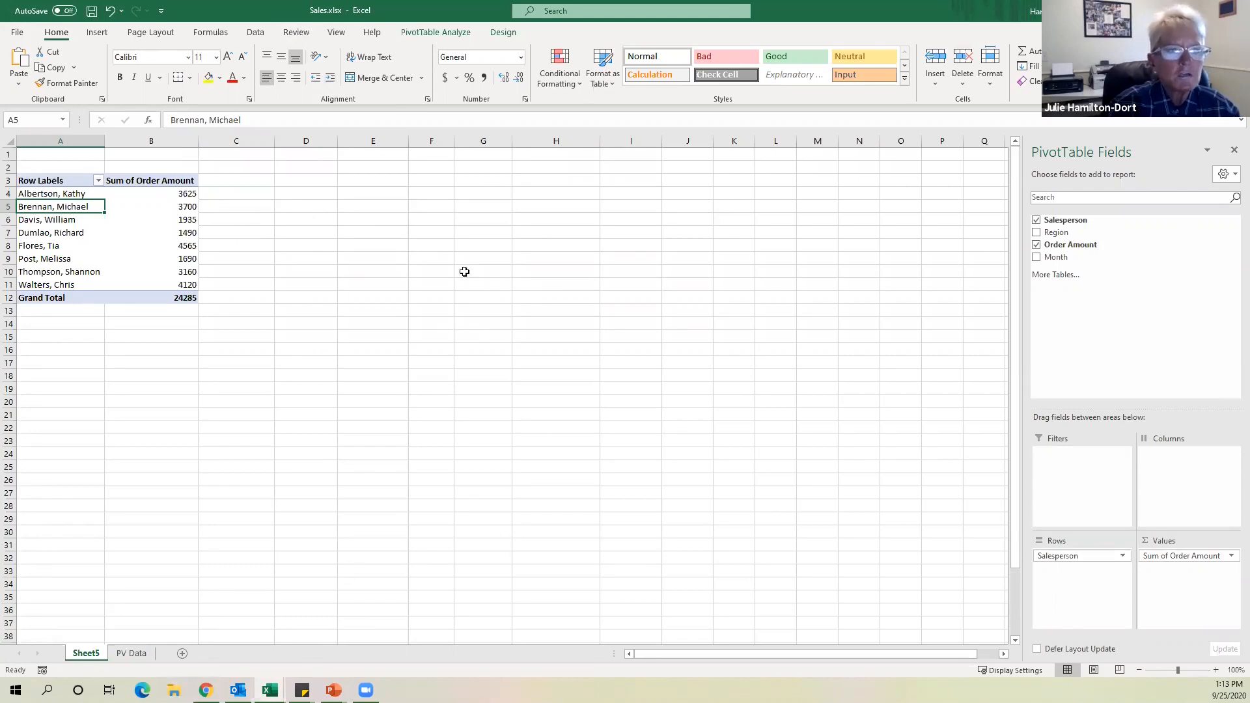
{"action": "left_click", "coordinate": [439, 34]}
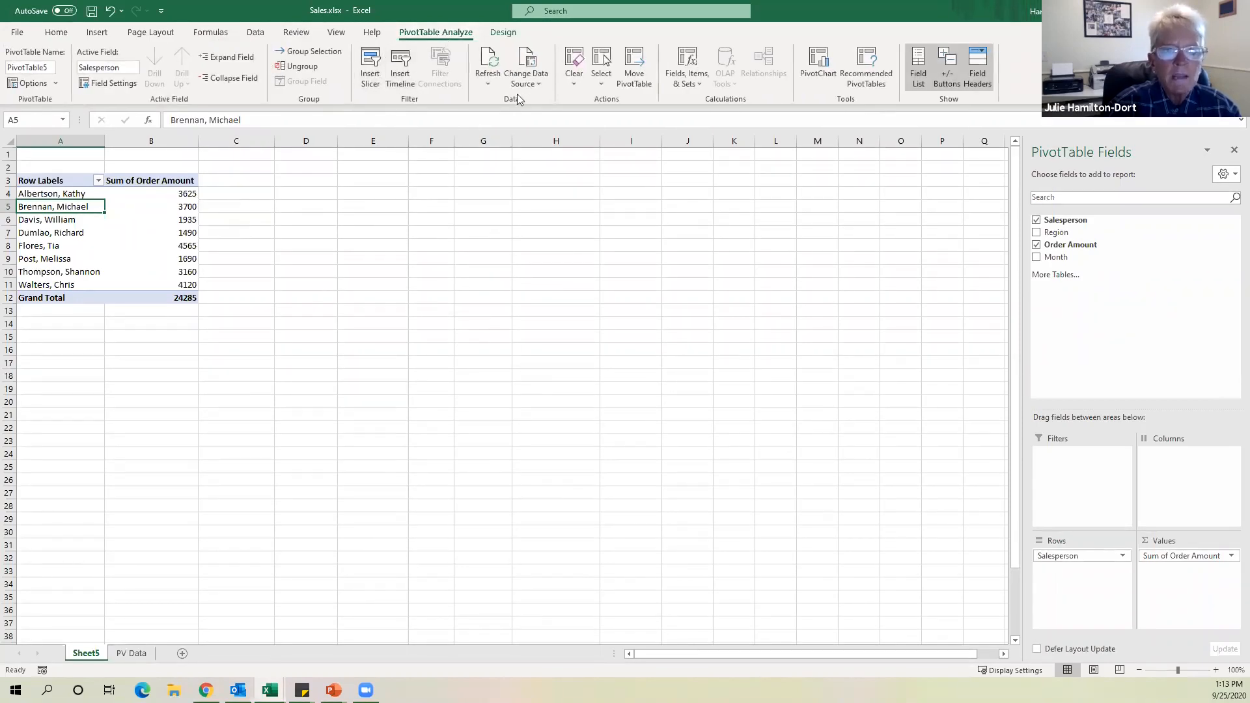
{"action": "left_click", "coordinate": [489, 58]}
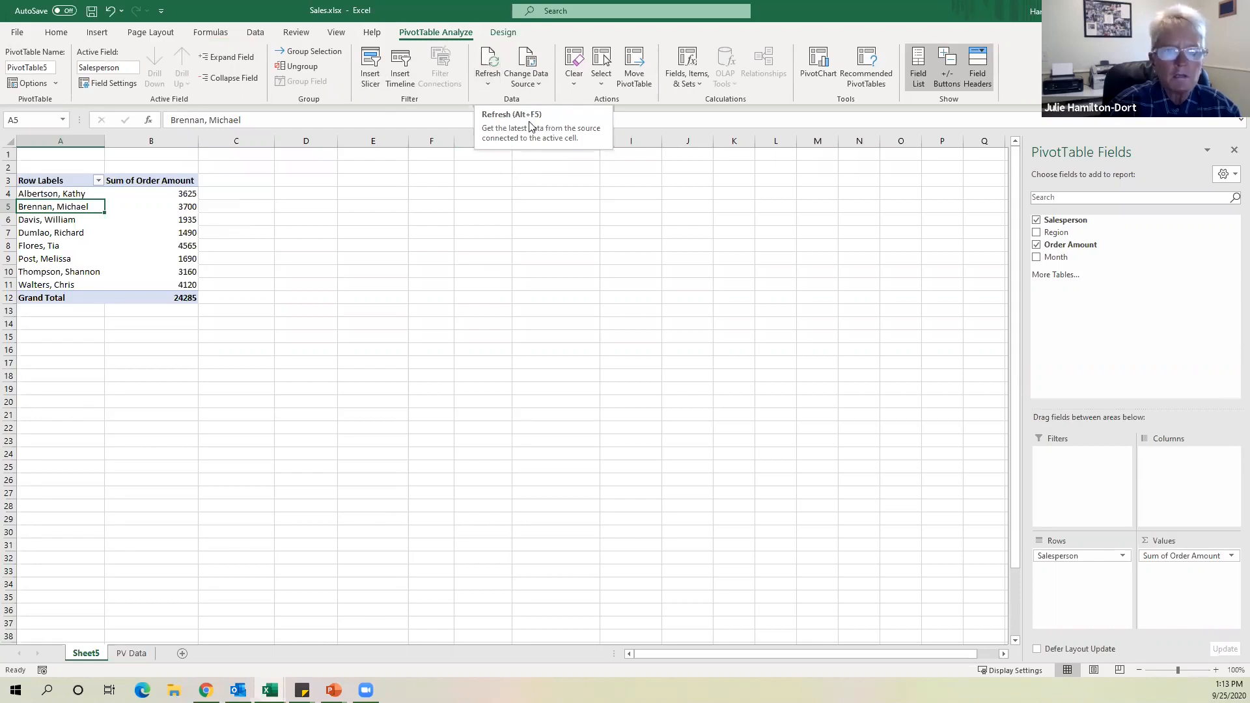
{"action": "left_click", "coordinate": [489, 58]}
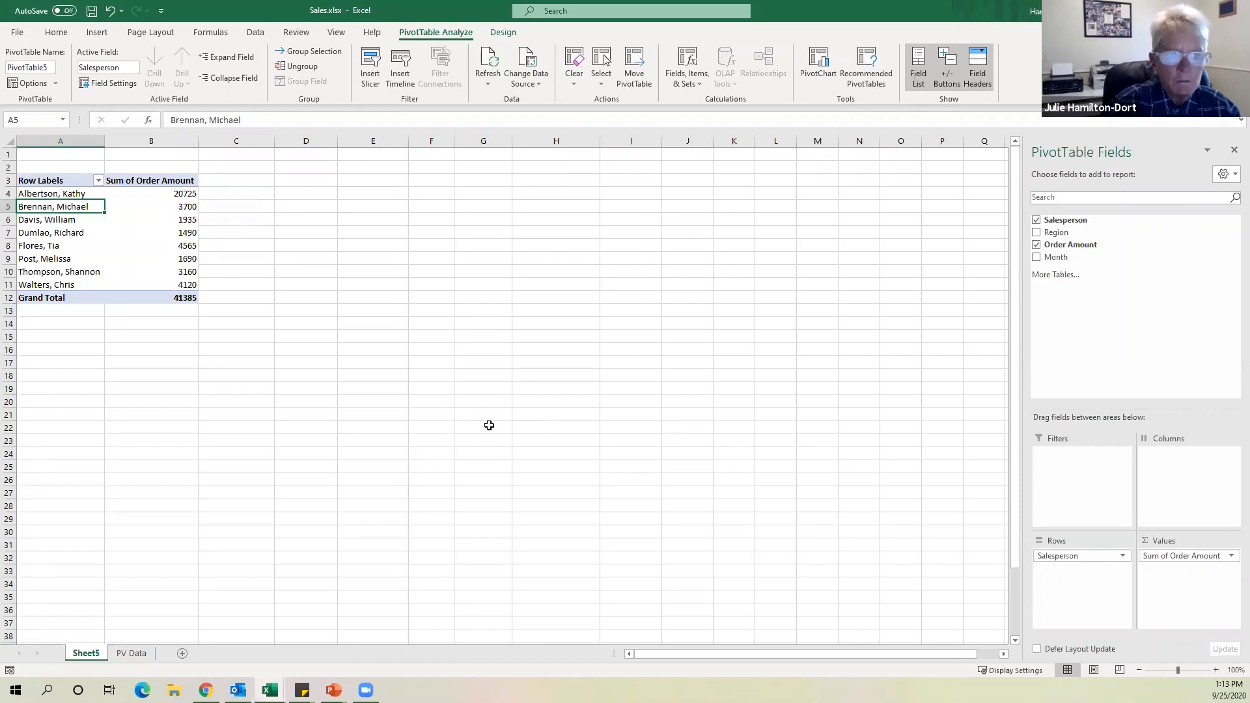
Switch the PivotTable rows between Salesperson and Region to compare both summaries, ending with Salesperson.
{"action": "left_click", "coordinate": [1037, 221]}
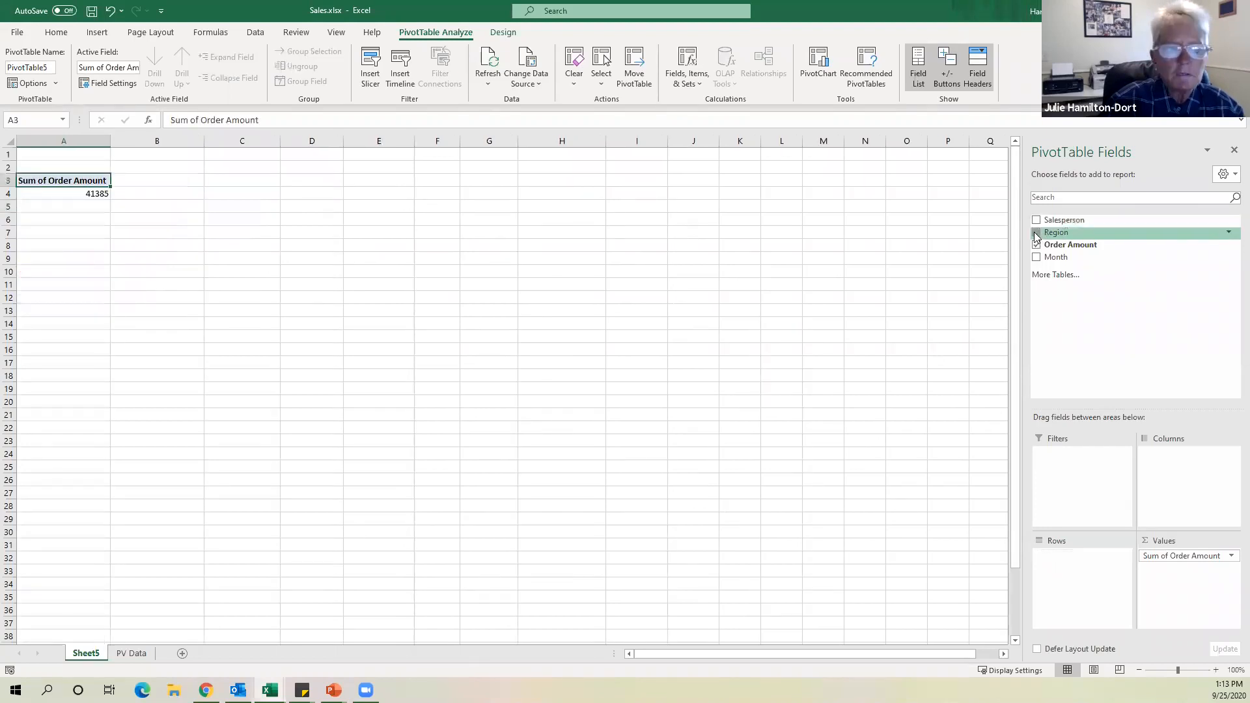
{"action": "left_click", "coordinate": [1035, 233]}
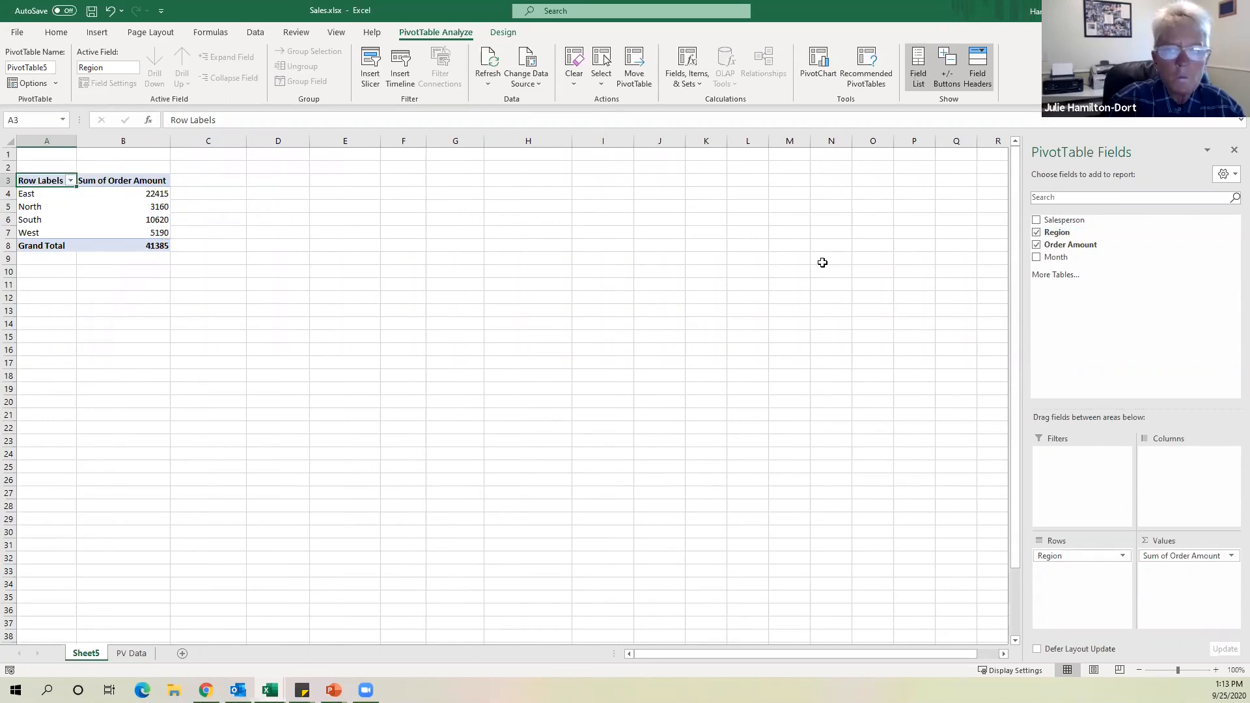
{"action": "left_click", "coordinate": [1035, 233]}
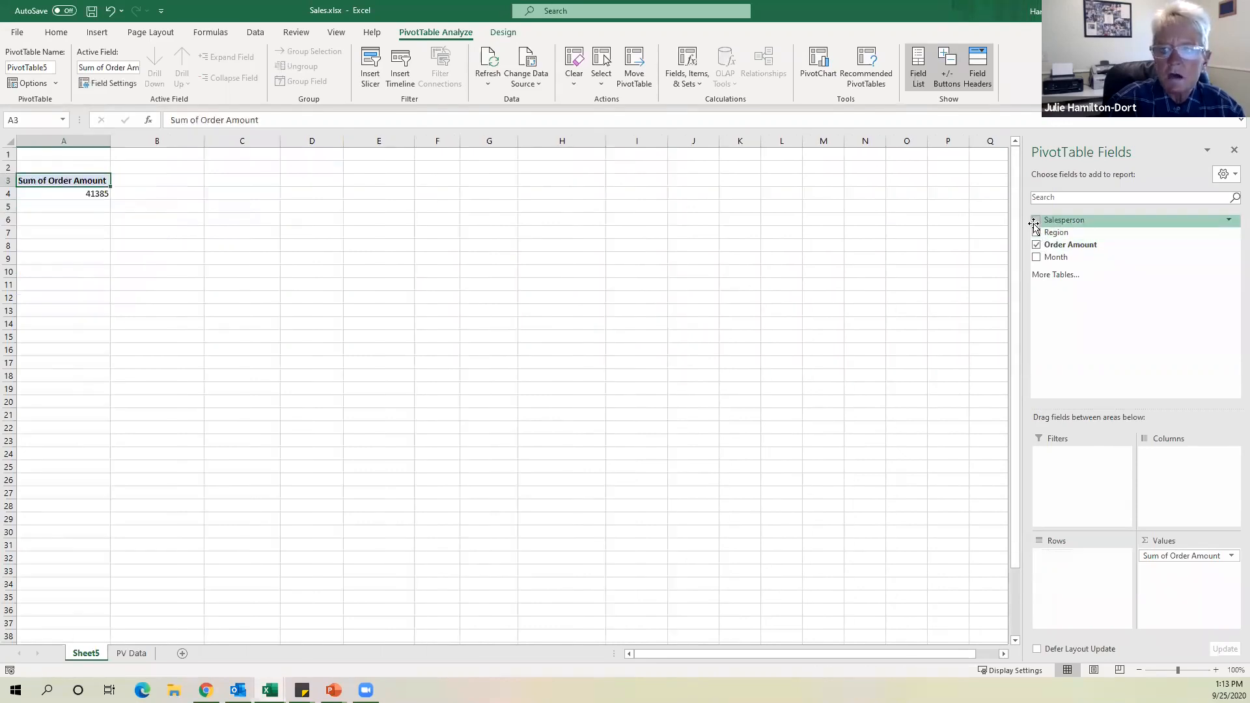
{"action": "left_click", "coordinate": [1035, 220]}
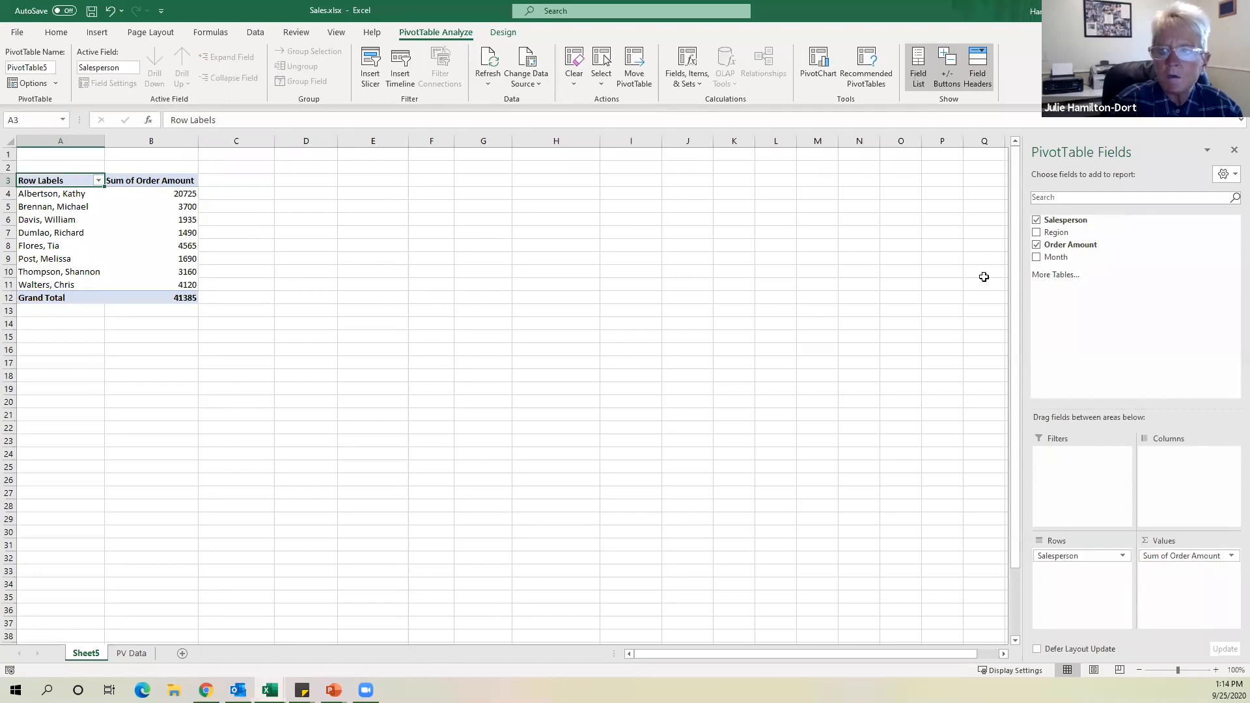
{"action": "left_click", "coordinate": [1037, 233]}
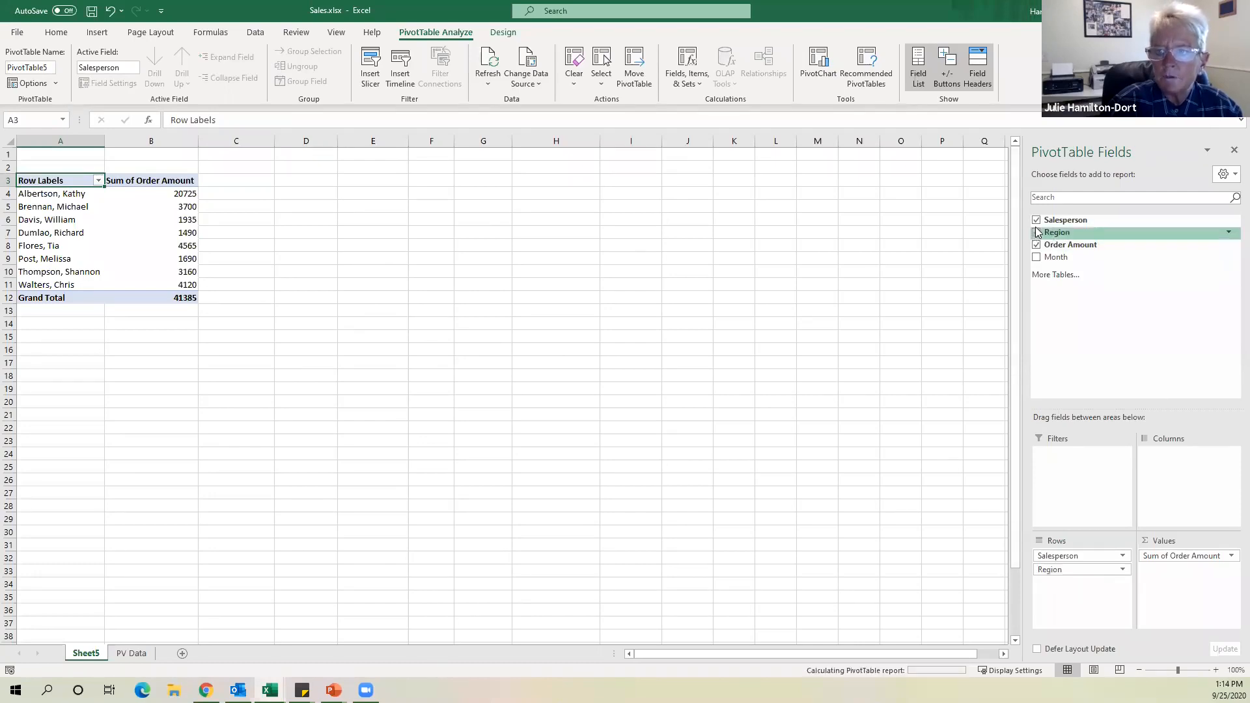
{"action": "left_click", "coordinate": [1037, 221]}
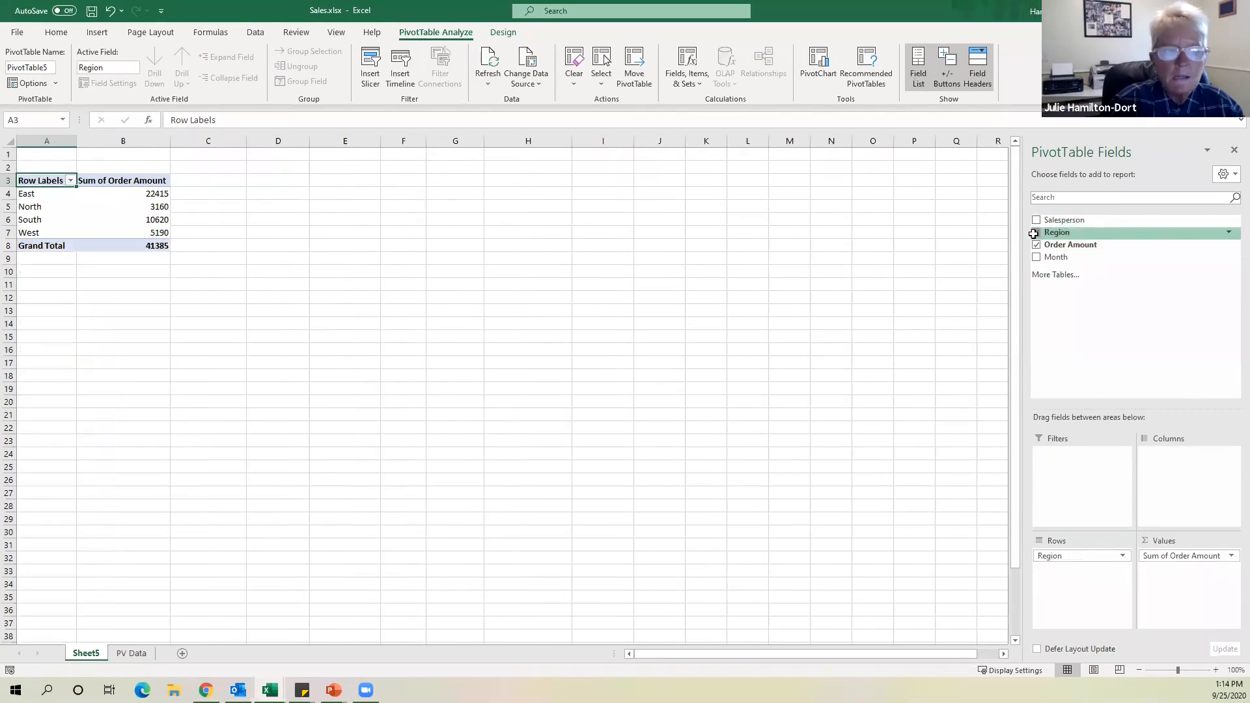
{"action": "left_click", "coordinate": [1037, 232]}
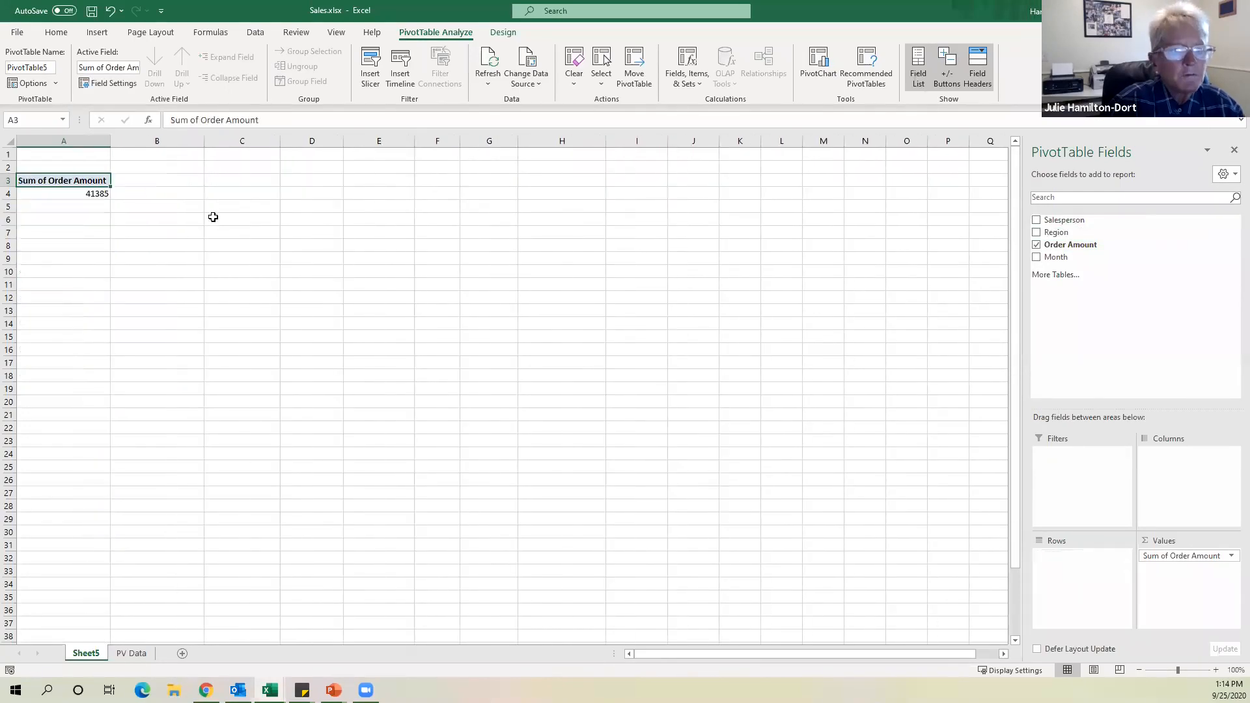
{"action": "left_click", "coordinate": [1036, 220]}
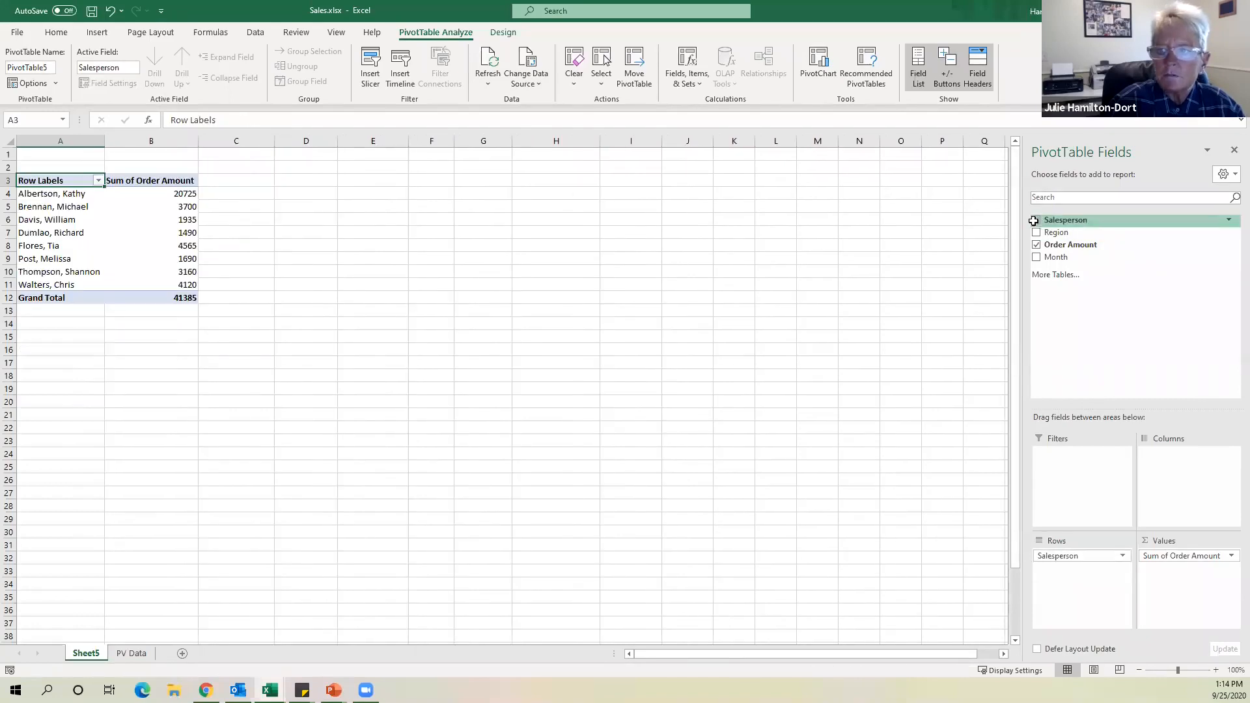
Filter the PivotTable row labels to show only the first and fourth salespeople.
{"action": "left_click", "coordinate": [99, 182]}
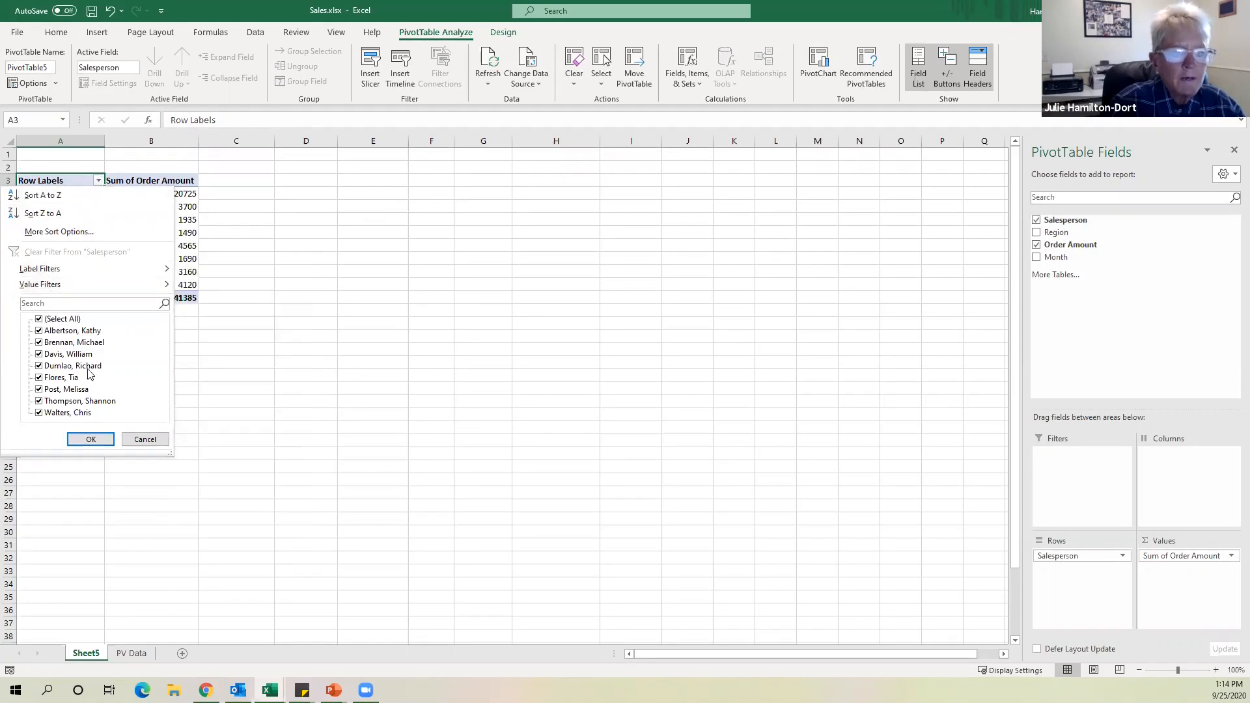
{"action": "left_click", "coordinate": [39, 320]}
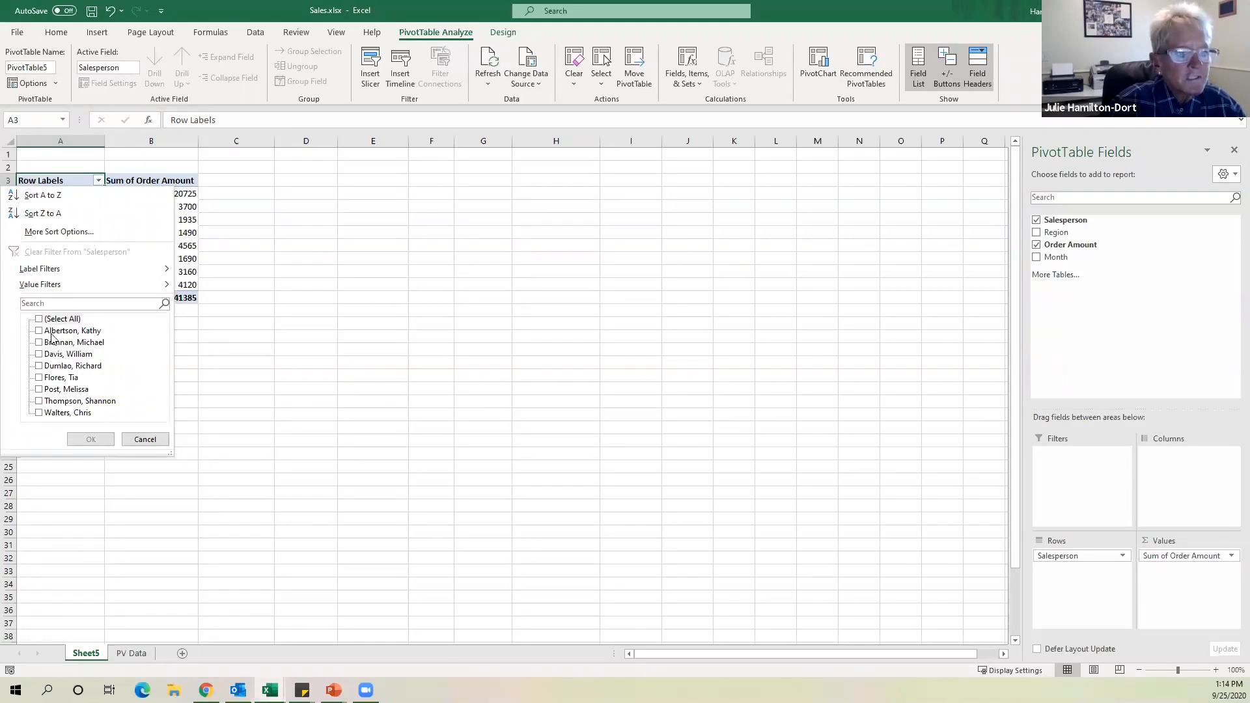
{"action": "left_click", "coordinate": [39, 332]}
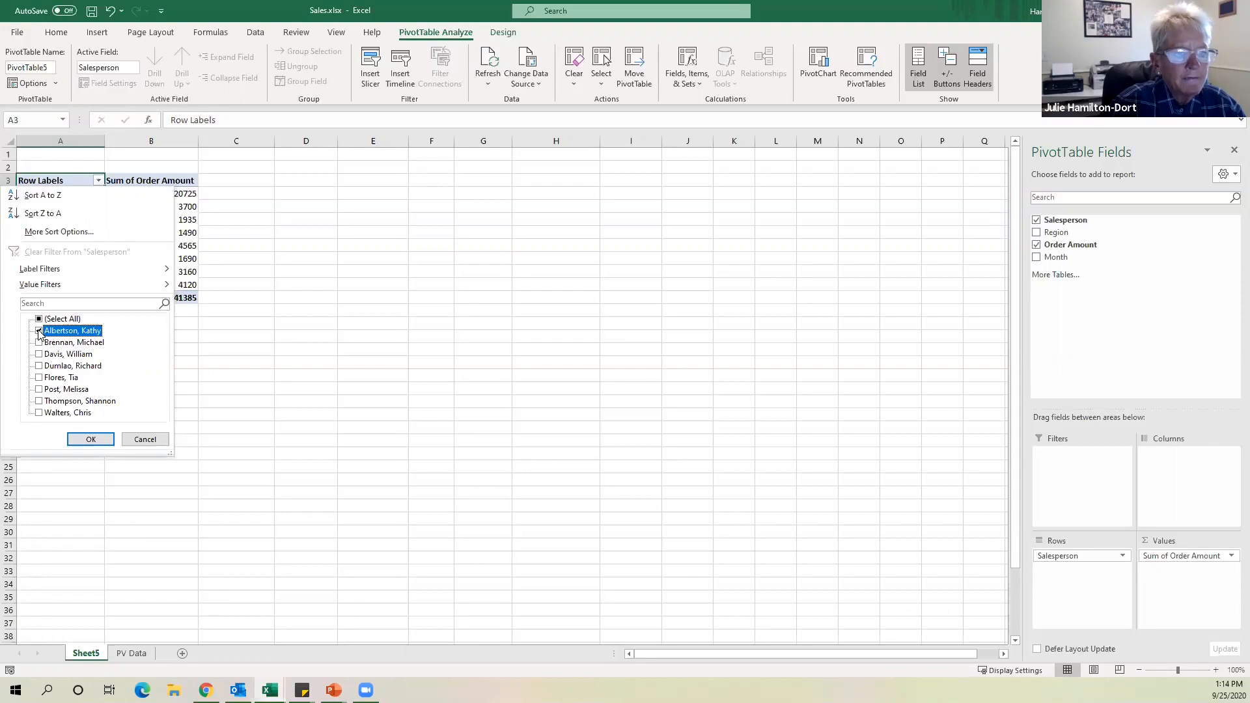
{"action": "left_click", "coordinate": [39, 366]}
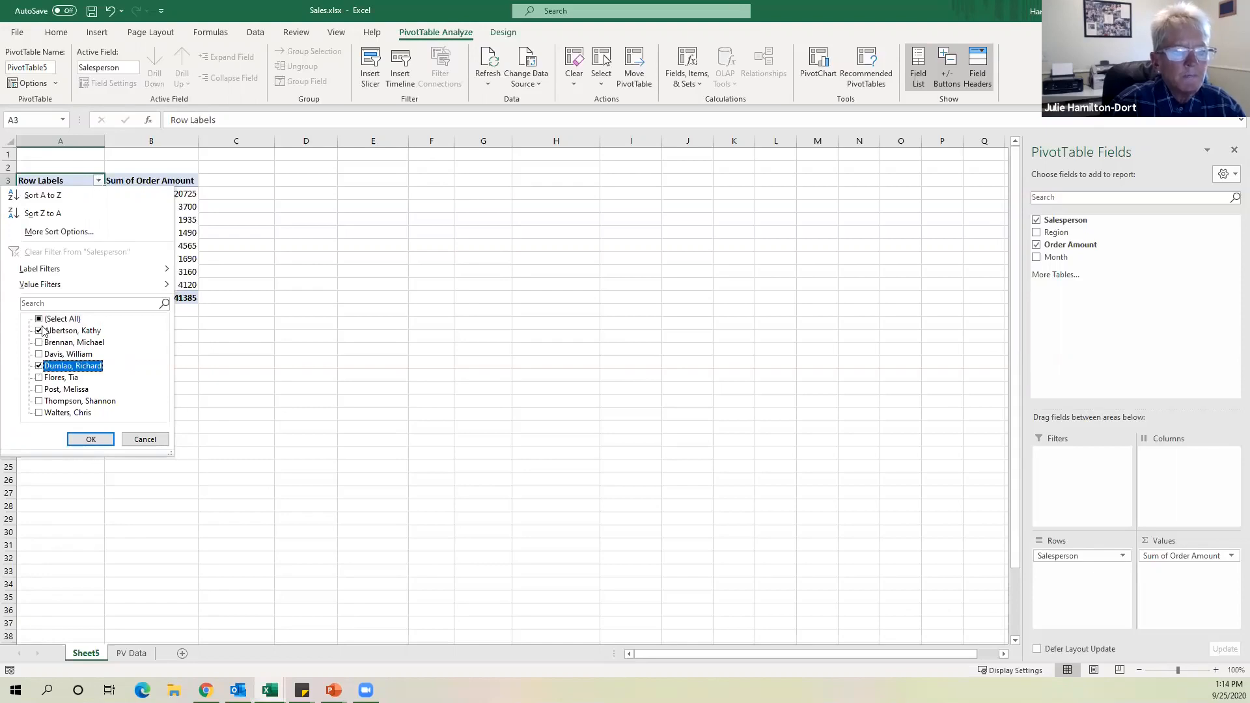
{"action": "left_click", "coordinate": [92, 440]}
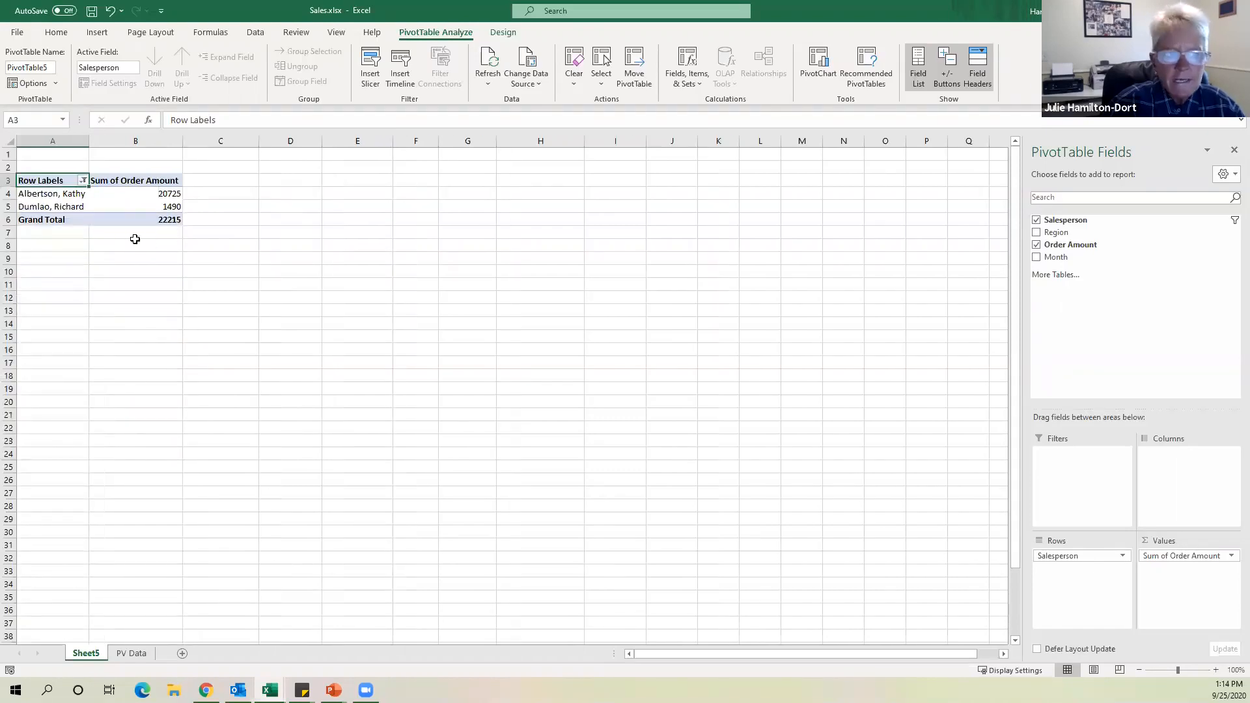
Reselect all salespeople in the row labels filter so the PivotTable includes everyone.
{"action": "left_click", "coordinate": [83, 181]}
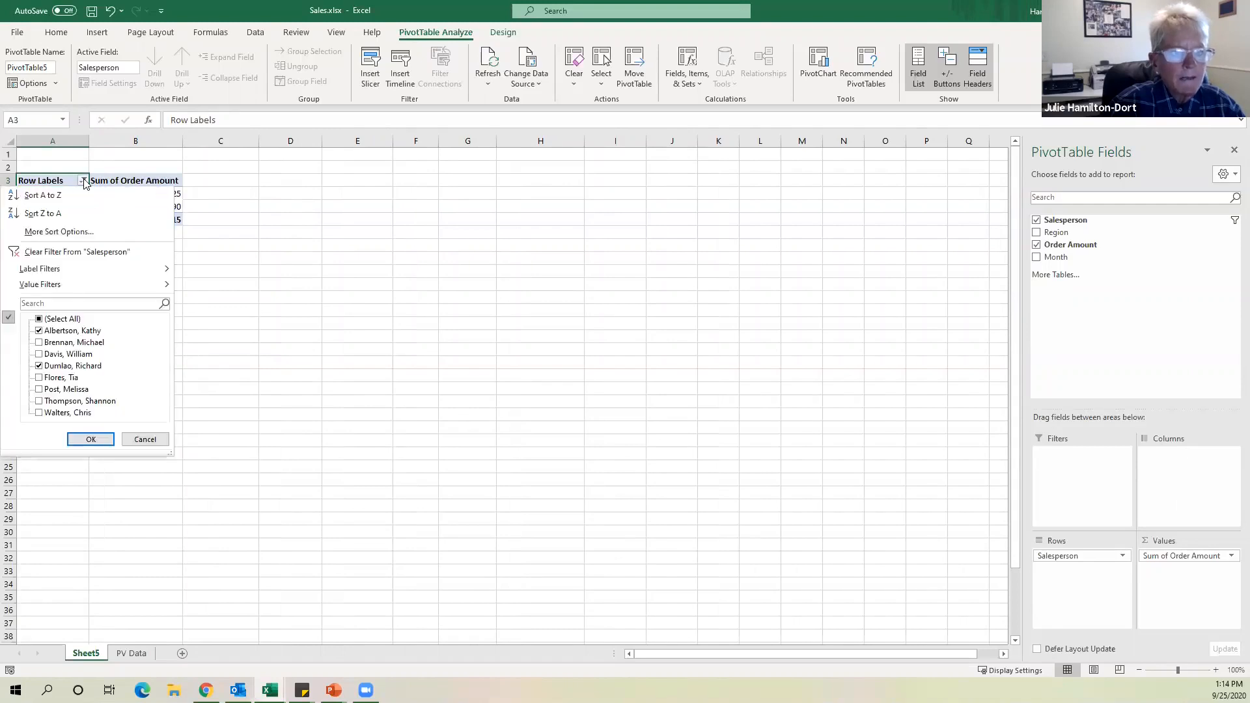
{"action": "left_click", "coordinate": [39, 319]}
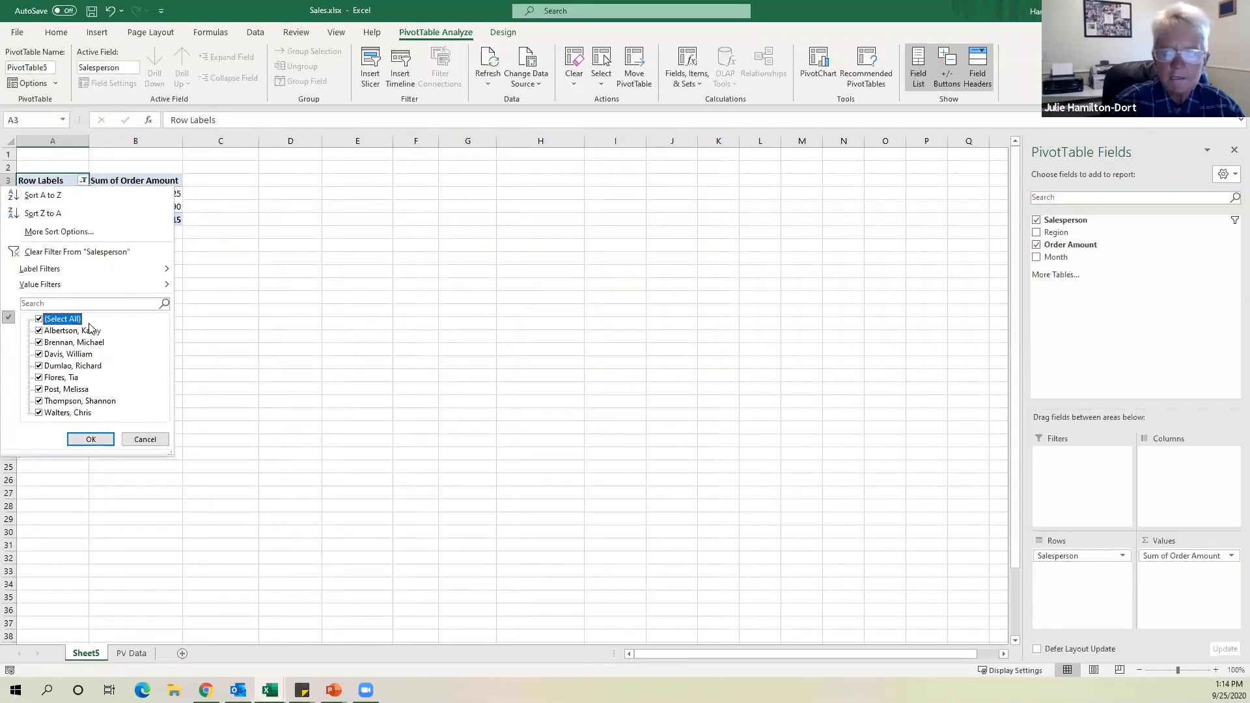
{"action": "left_click", "coordinate": [91, 440]}
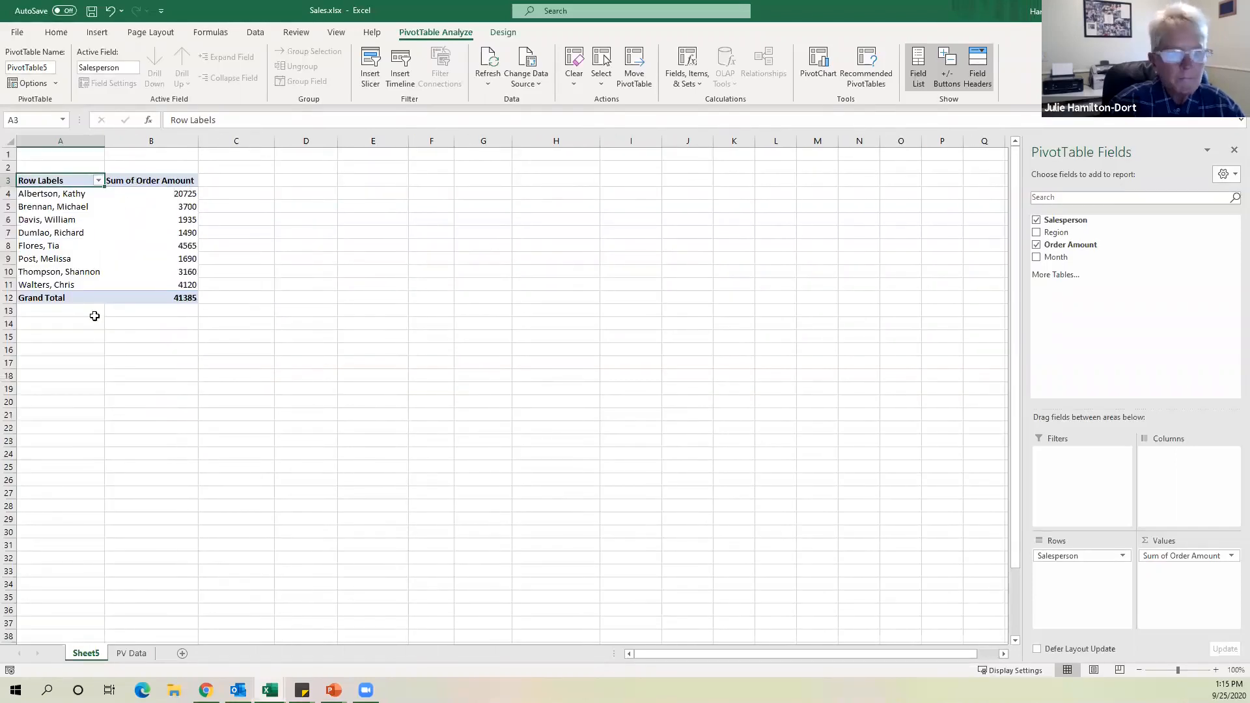
Filter the PivotTable row labels to show only the sixth and seventh salespeople.
{"action": "left_click", "coordinate": [99, 181]}
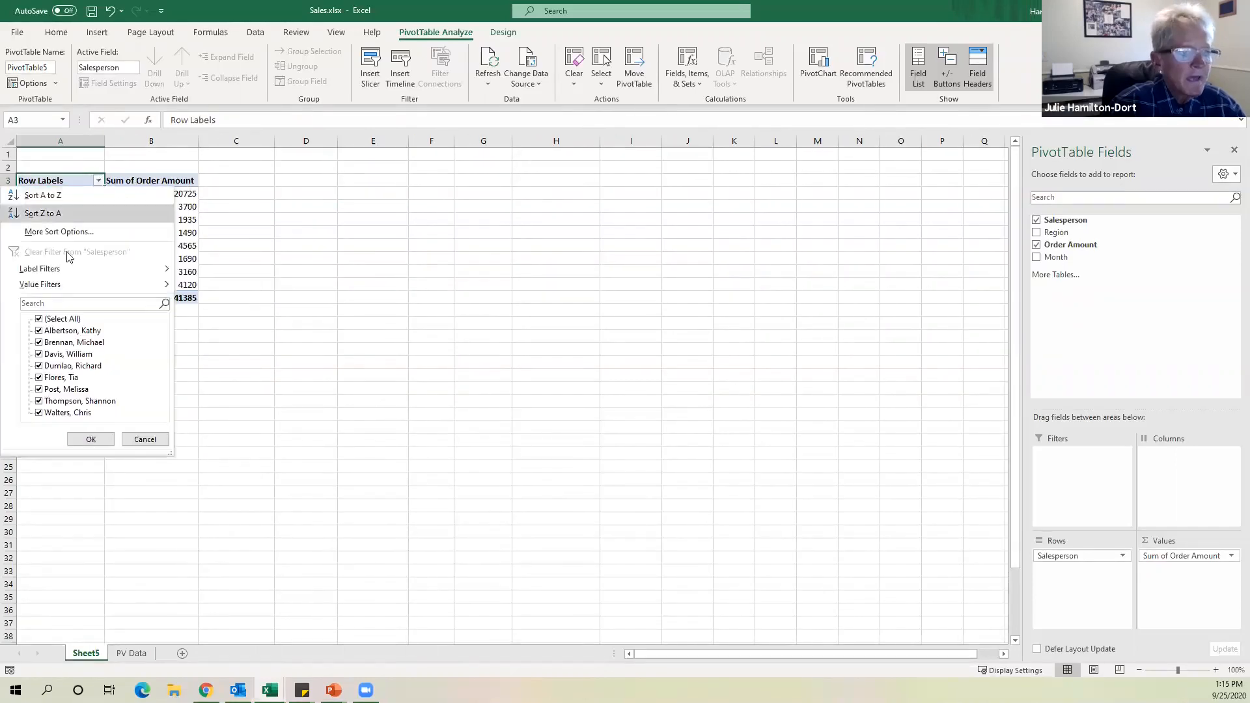
{"action": "left_click", "coordinate": [39, 319]}
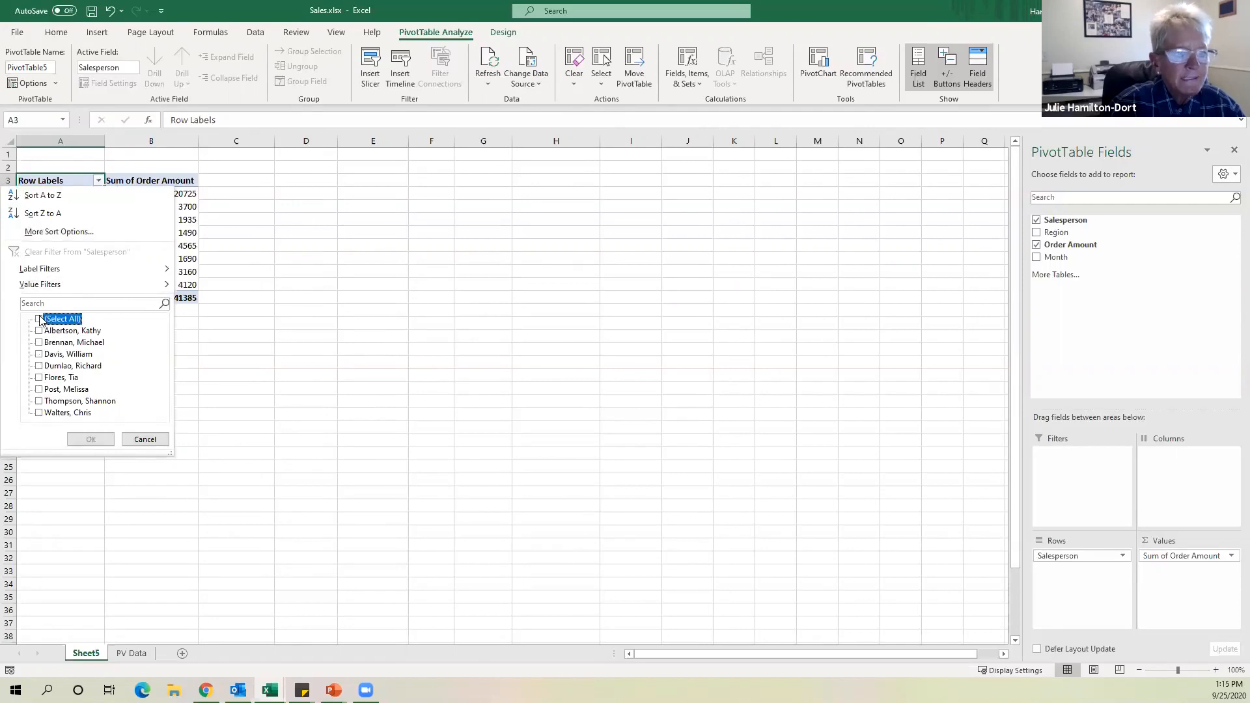
{"action": "left_click", "coordinate": [39, 390]}
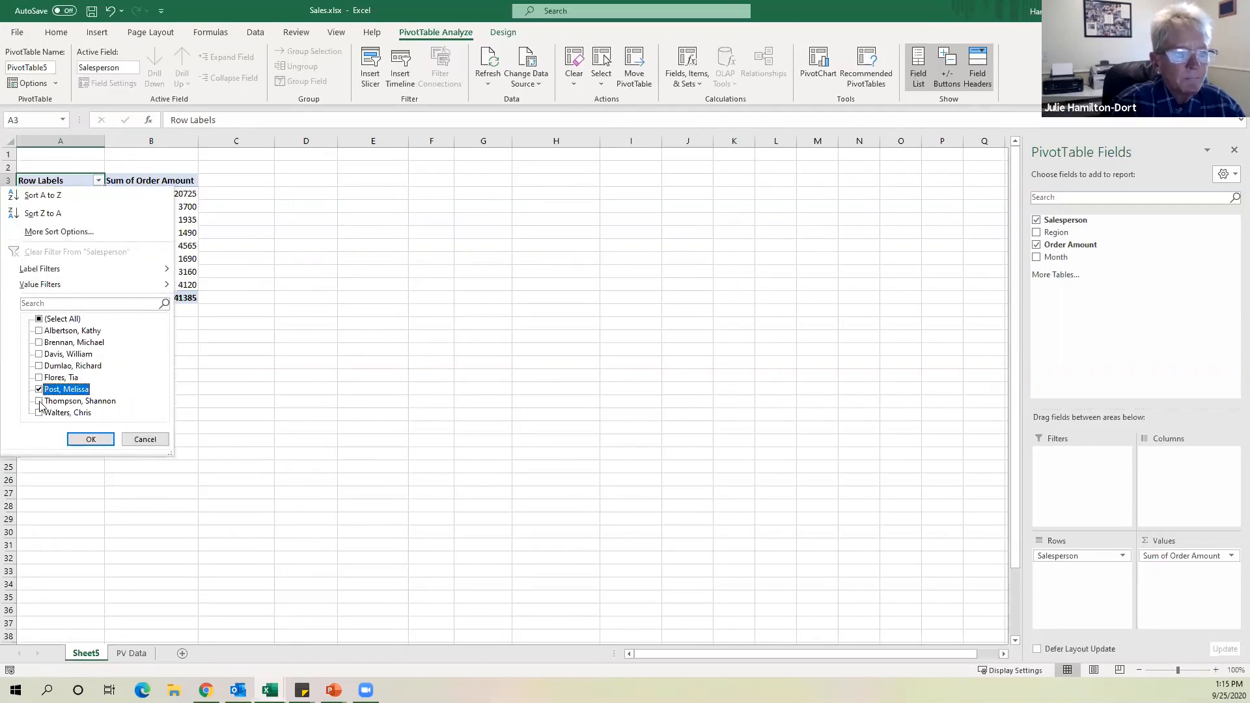
{"action": "left_click", "coordinate": [39, 402]}
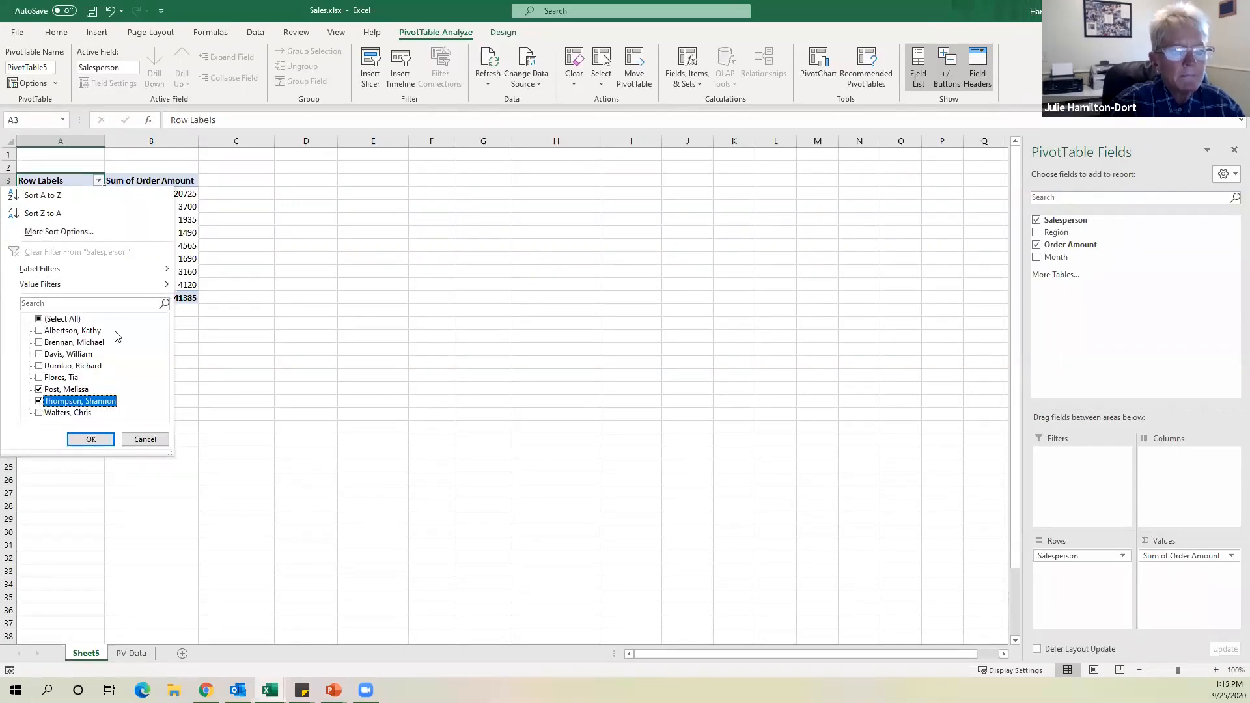
{"action": "left_click", "coordinate": [91, 440]}
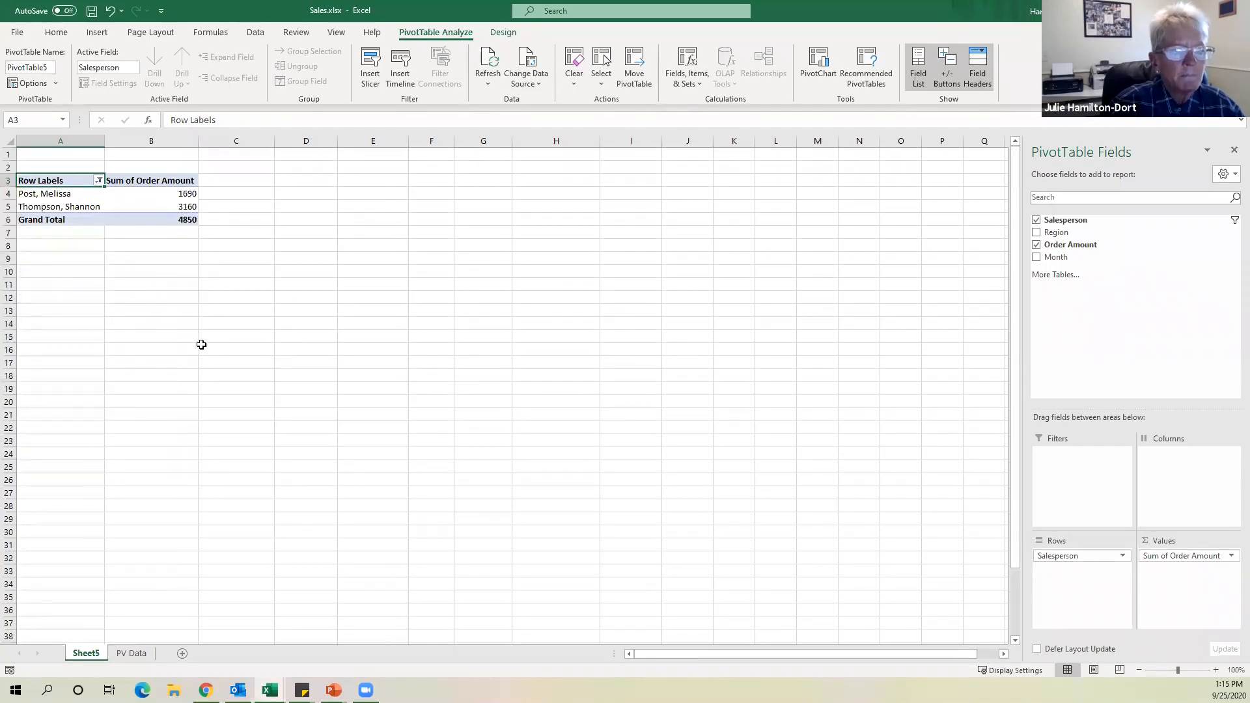
Remove the two-person restriction from the row labels filter by selecting all salespeople.
{"action": "left_click", "coordinate": [99, 181]}
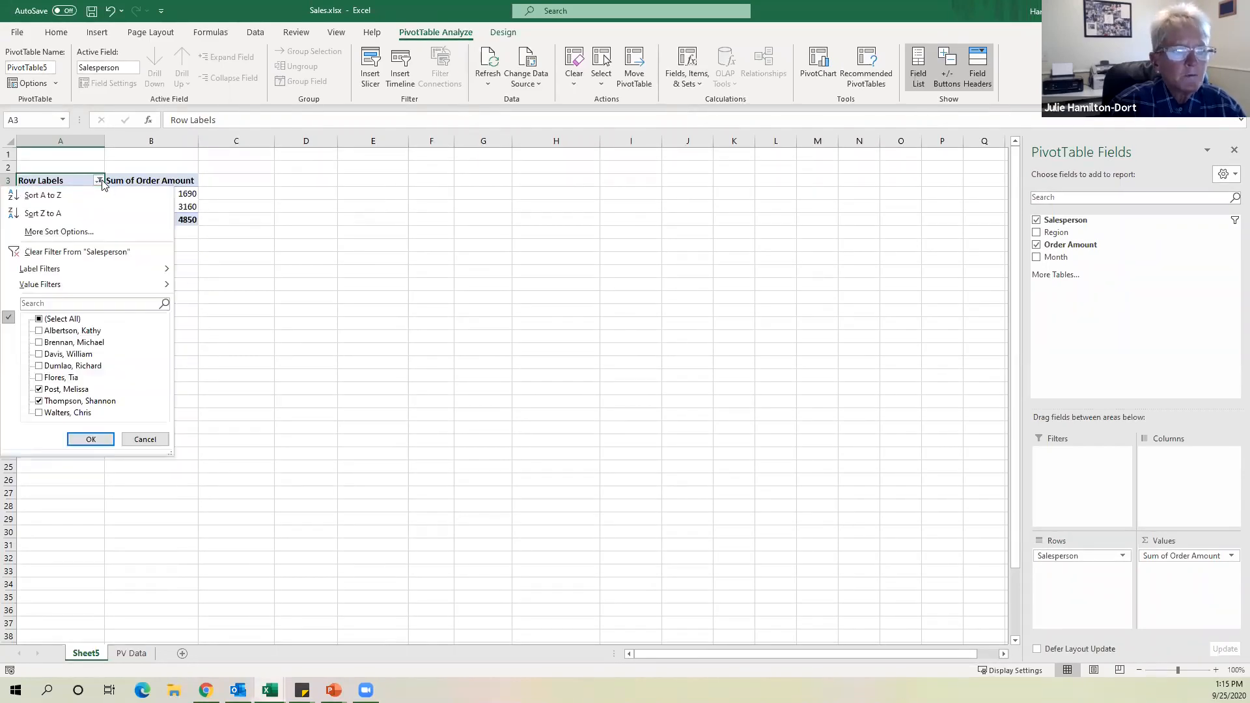
{"action": "left_click", "coordinate": [39, 319]}
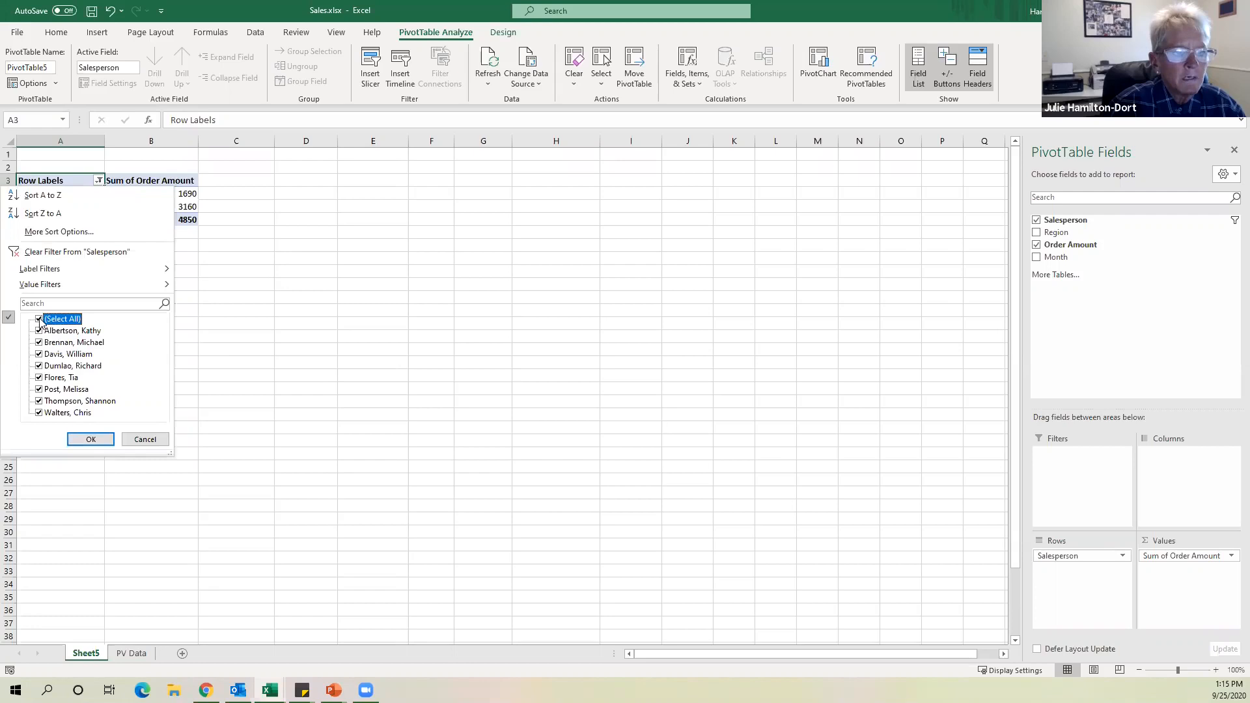
{"action": "left_click", "coordinate": [90, 439]}
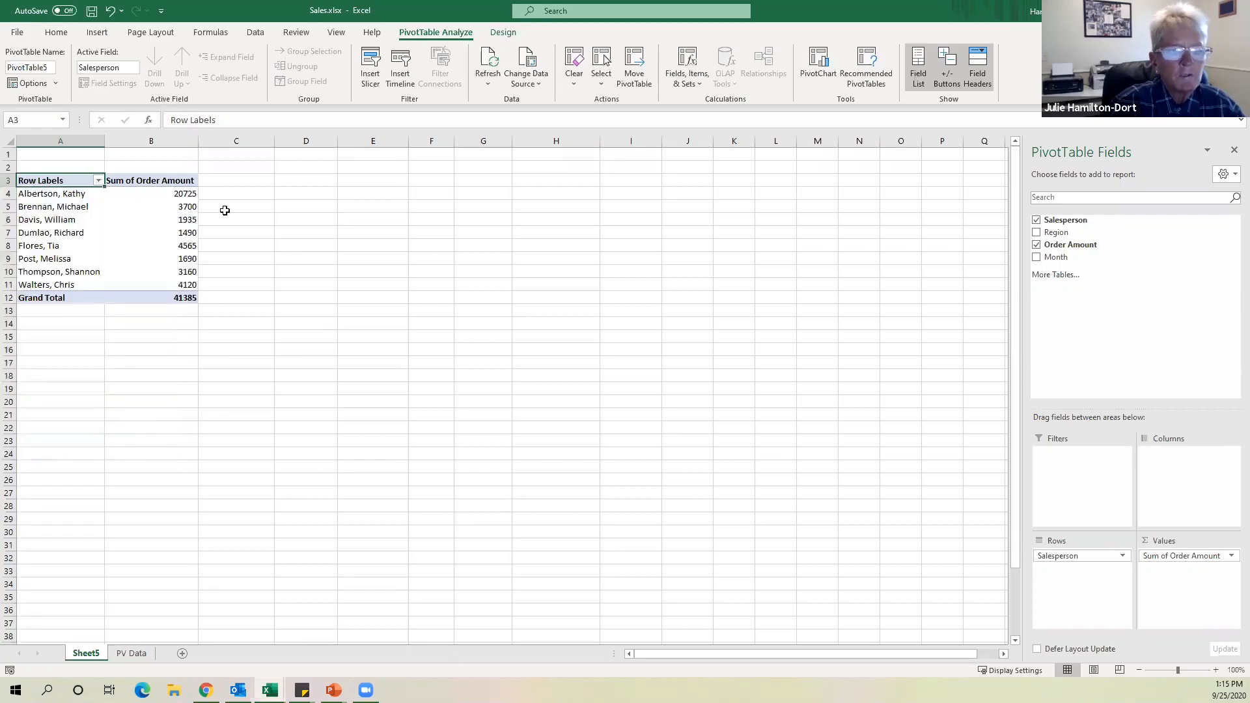
Change the value field settings of Sum of Order Amount to summarize by Count.
{"action": "left_click", "coordinate": [153, 190]}
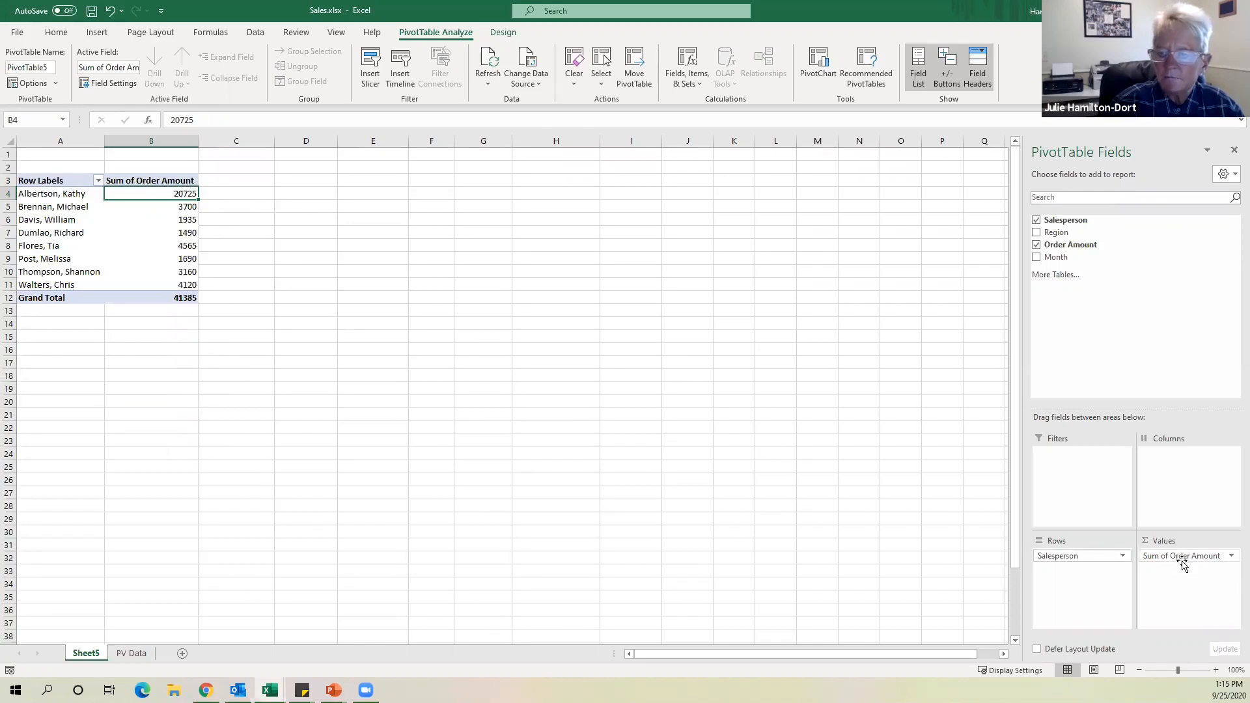
{"action": "left_click", "coordinate": [1231, 557]}
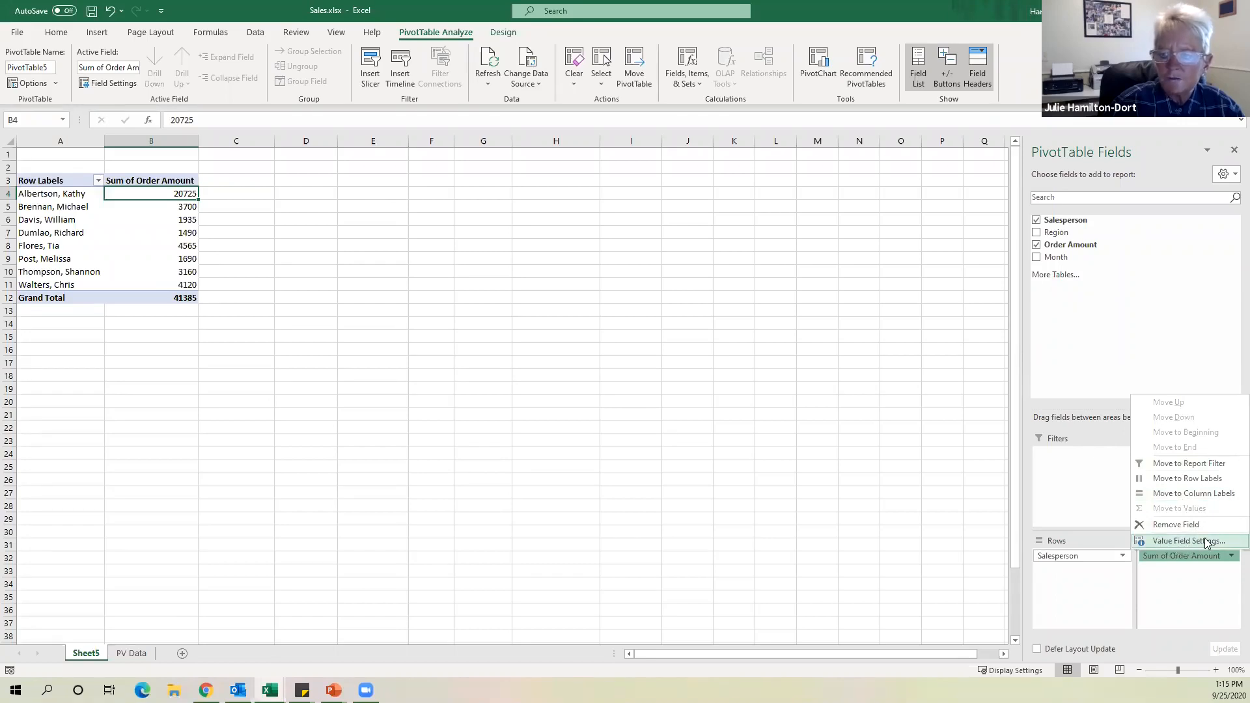
{"action": "left_click", "coordinate": [1187, 541]}
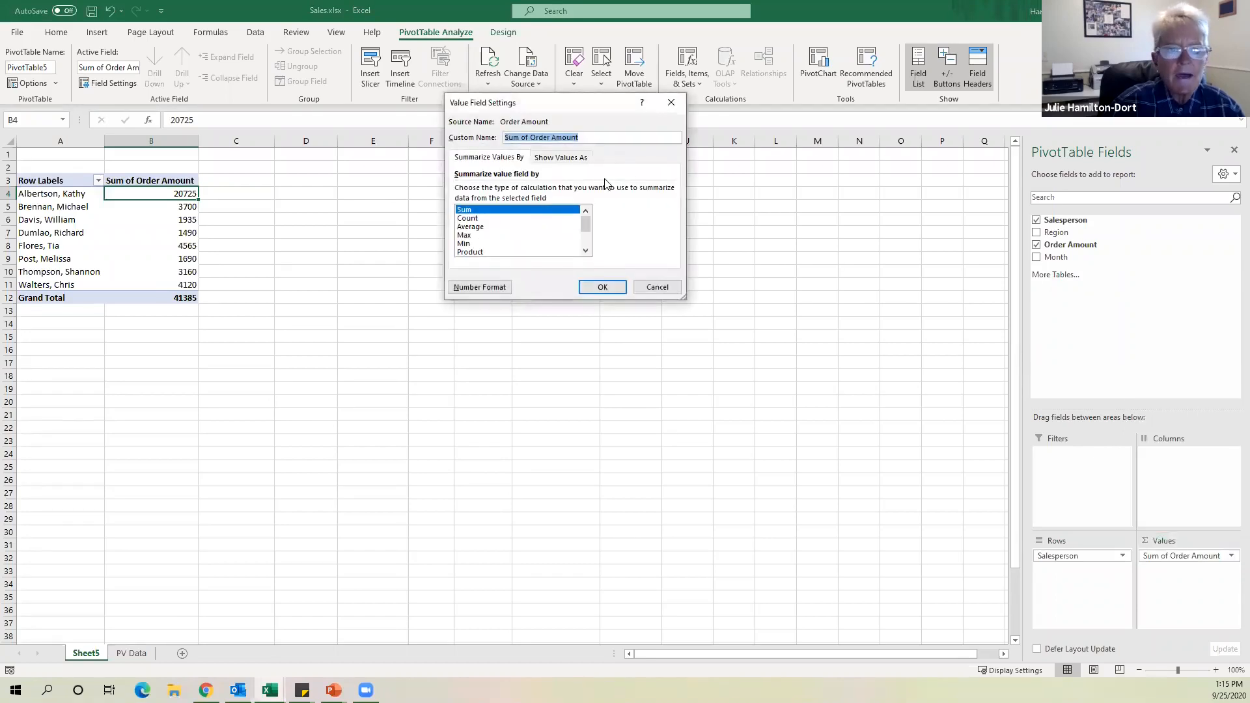
{"action": "left_click", "coordinate": [470, 218]}
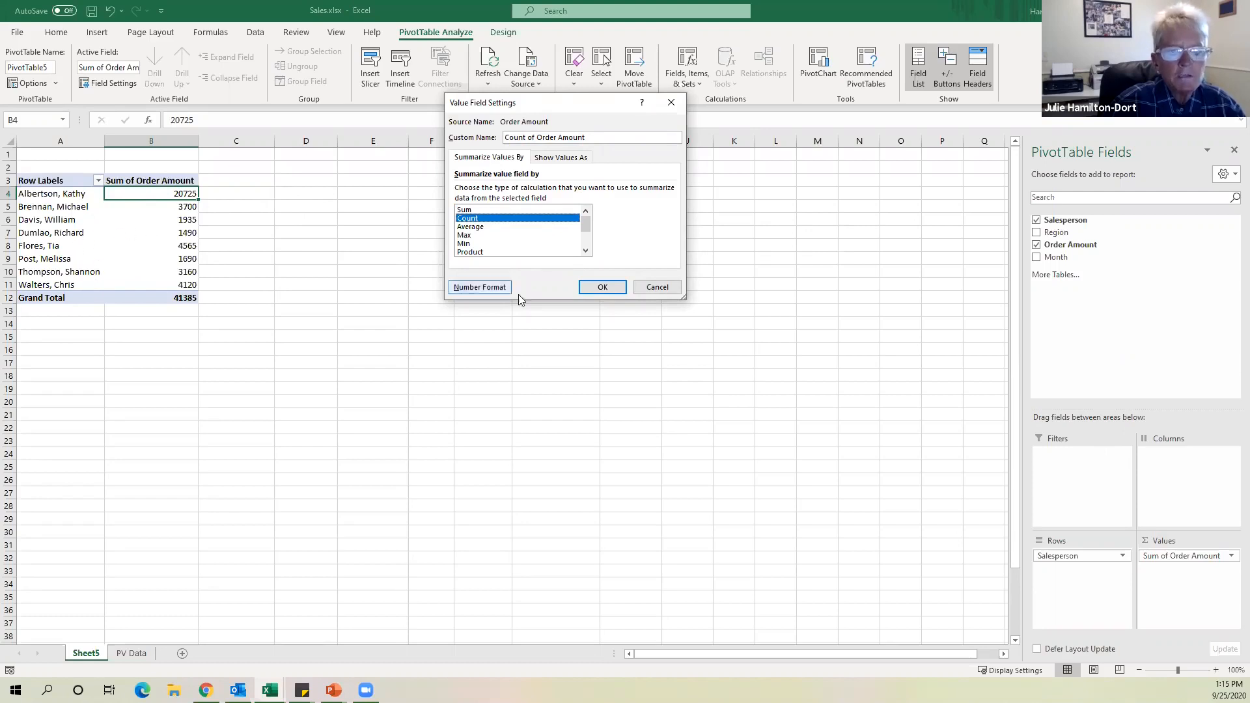
{"action": "left_click", "coordinate": [603, 287]}
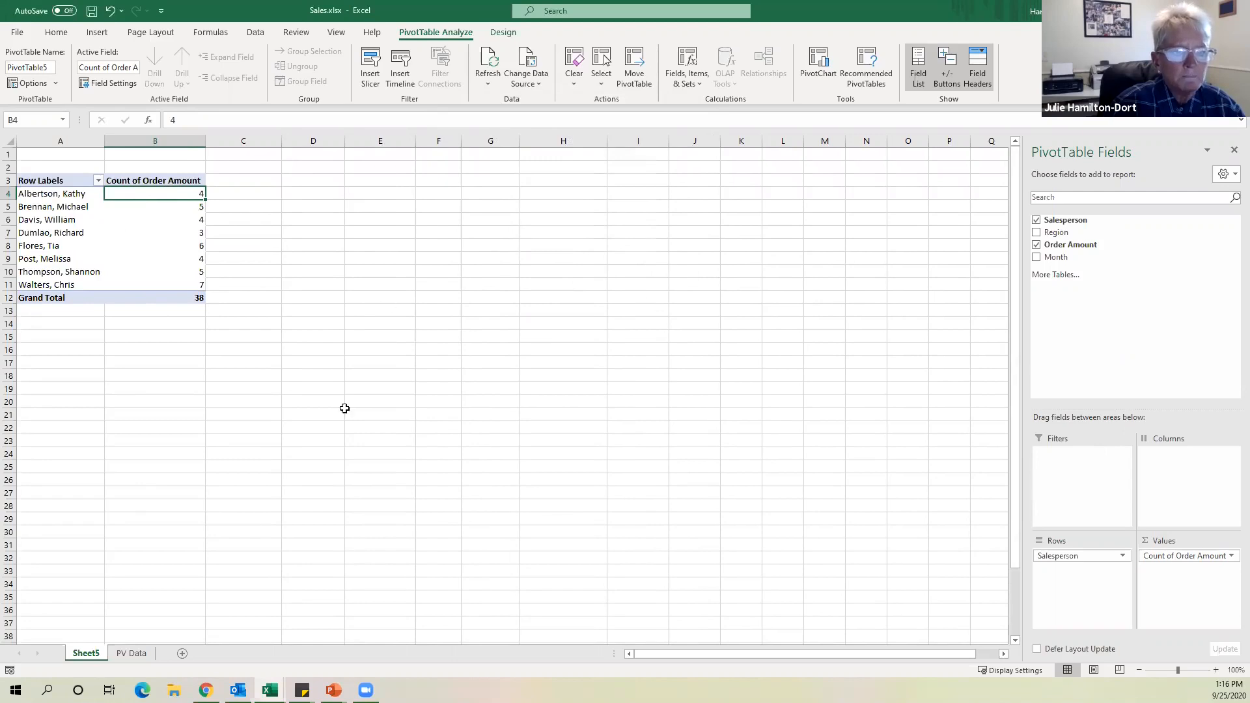
On the PV Data sheet, fill the last record in row 39, columns A to D, down into row 40.
{"action": "left_click", "coordinate": [141, 654]}
{"action": "scroll", "coordinate": [328, 370], "scroll_direction": "down", "scroll_amount": 1}
{"action": "scroll", "coordinate": [327, 370], "scroll_direction": "down", "scroll_amount": 8}
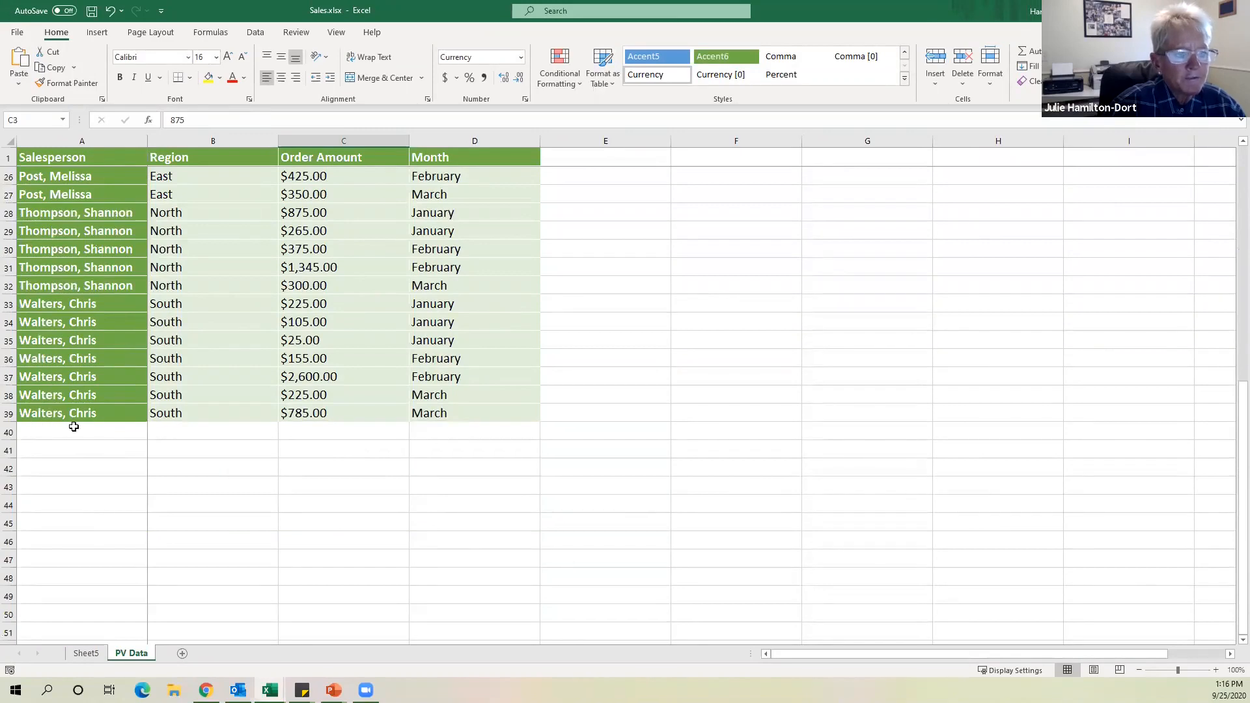
{"action": "left_click_drag", "start_coordinate": [124, 415], "coordinate": [455, 413]}
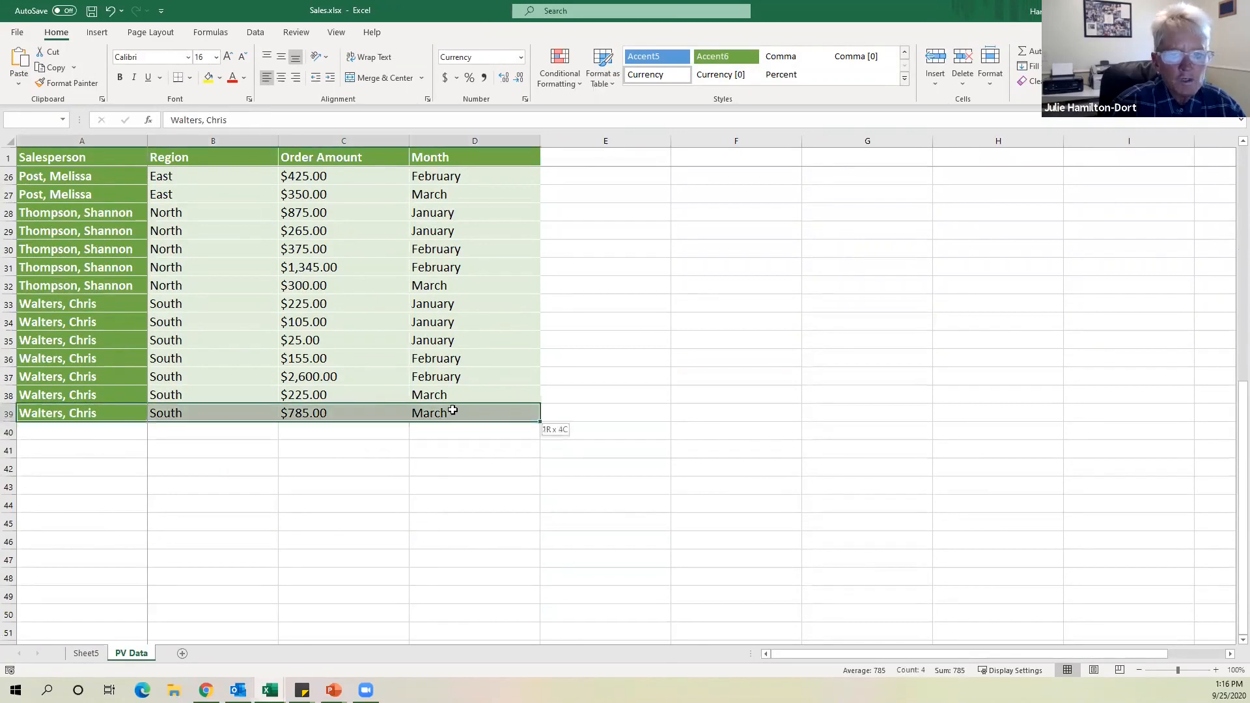
{"action": "left_click_drag", "start_coordinate": [539, 421], "coordinate": [535, 440]}
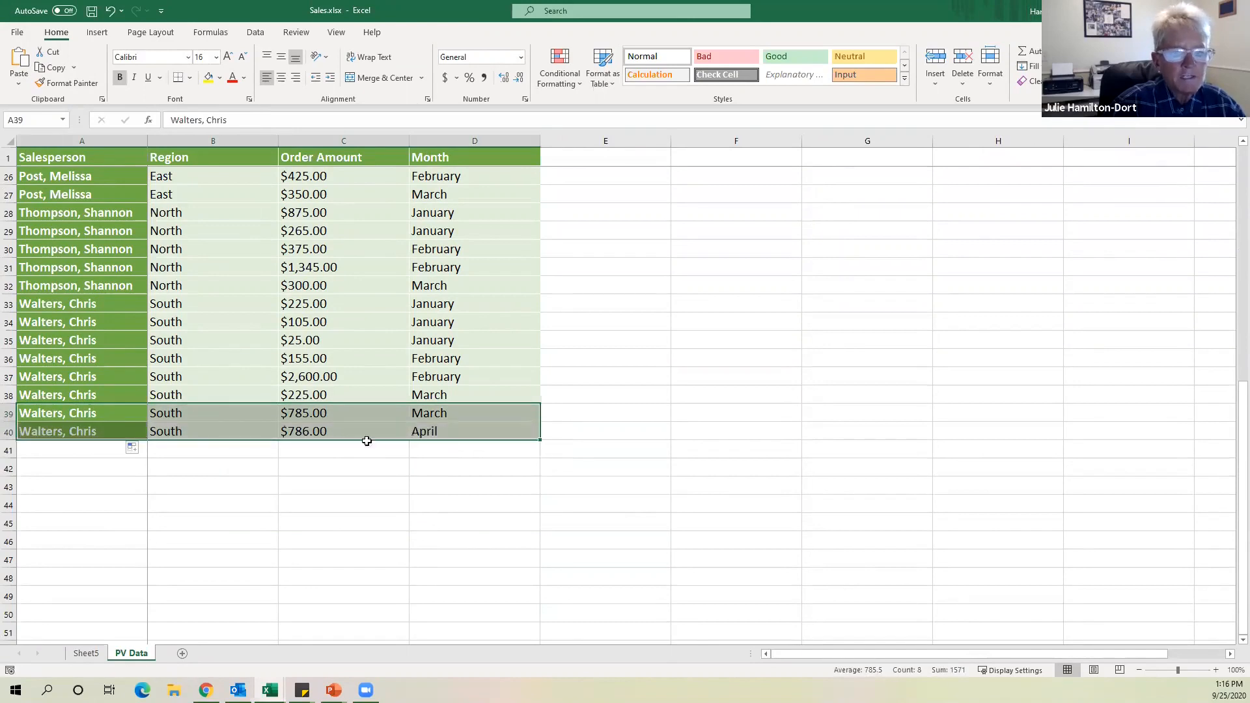
Fill the month from D39 down into D40 as copied cells so it repeats March.
{"action": "left_click", "coordinate": [516, 418]}
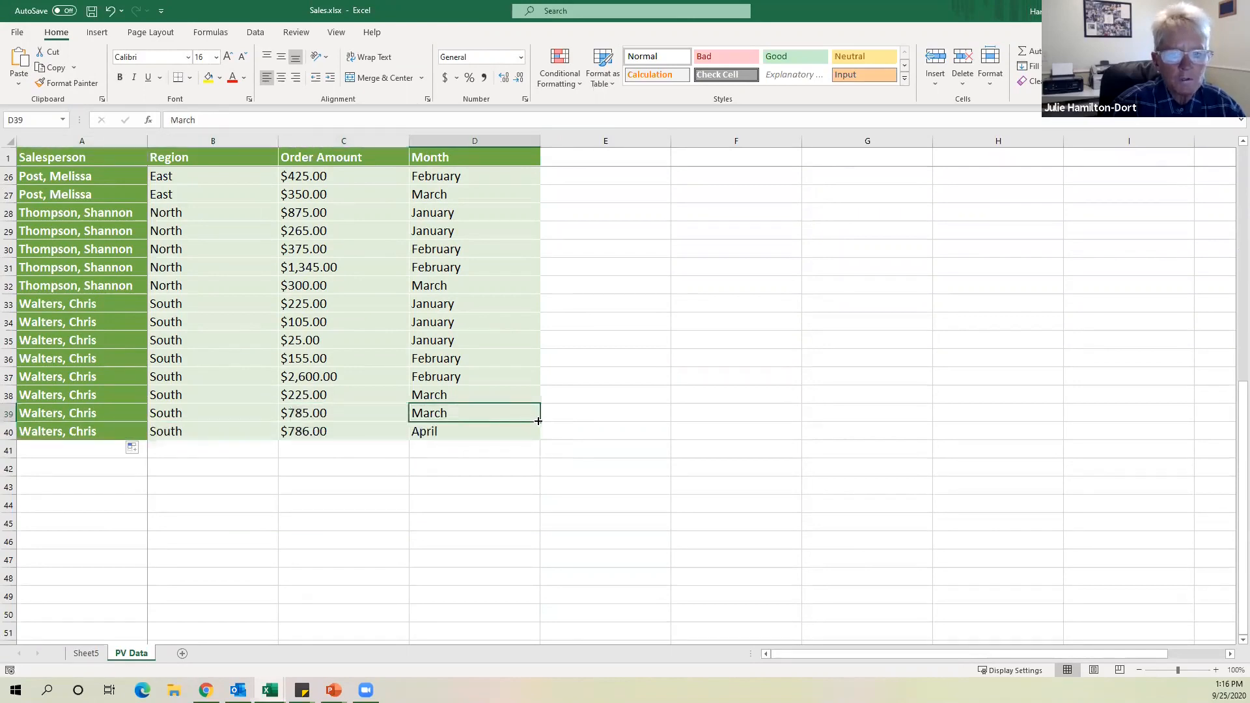
{"action": "left_click", "coordinate": [540, 424]}
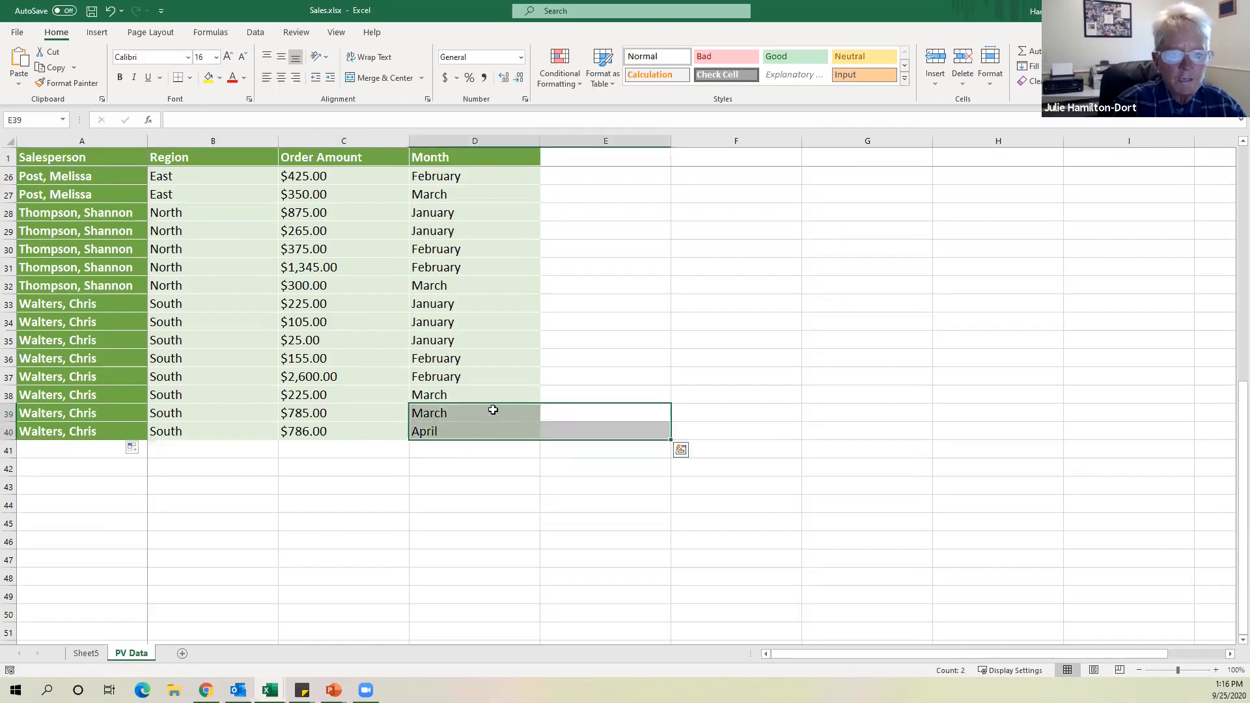
{"action": "left_click", "coordinate": [482, 414]}
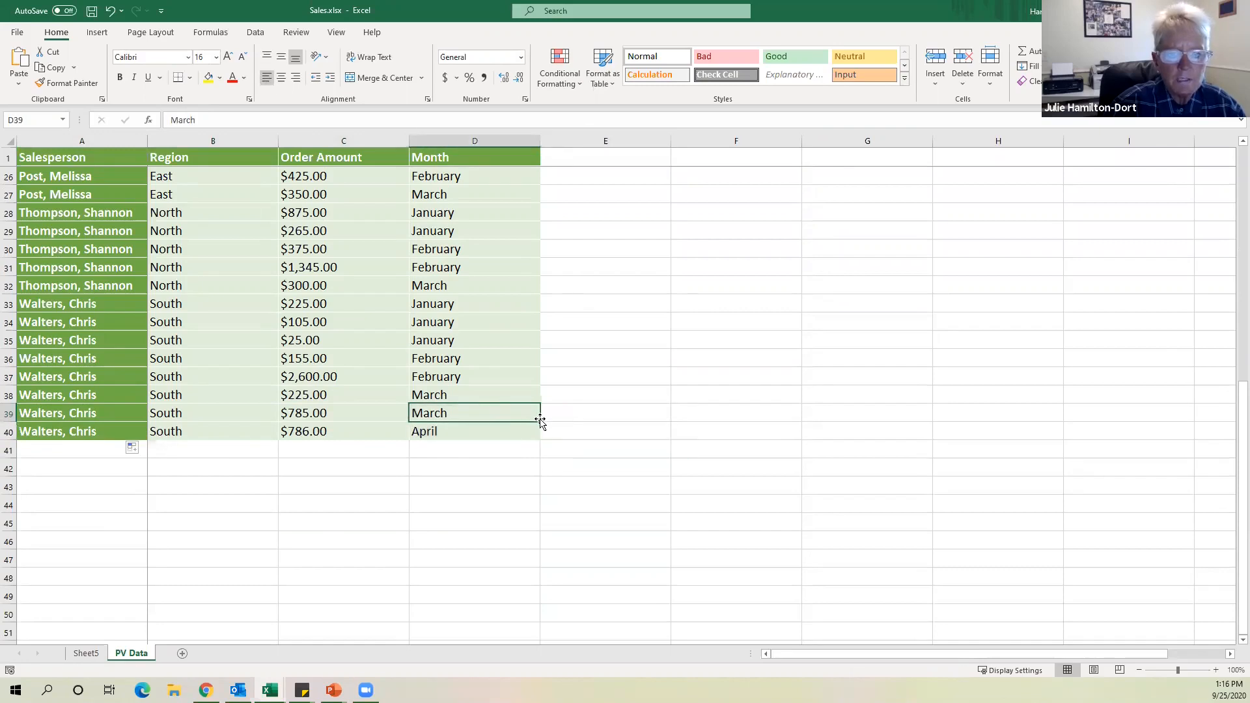
{"action": "left_click_drag", "start_coordinate": [540, 420], "coordinate": [554, 450]}
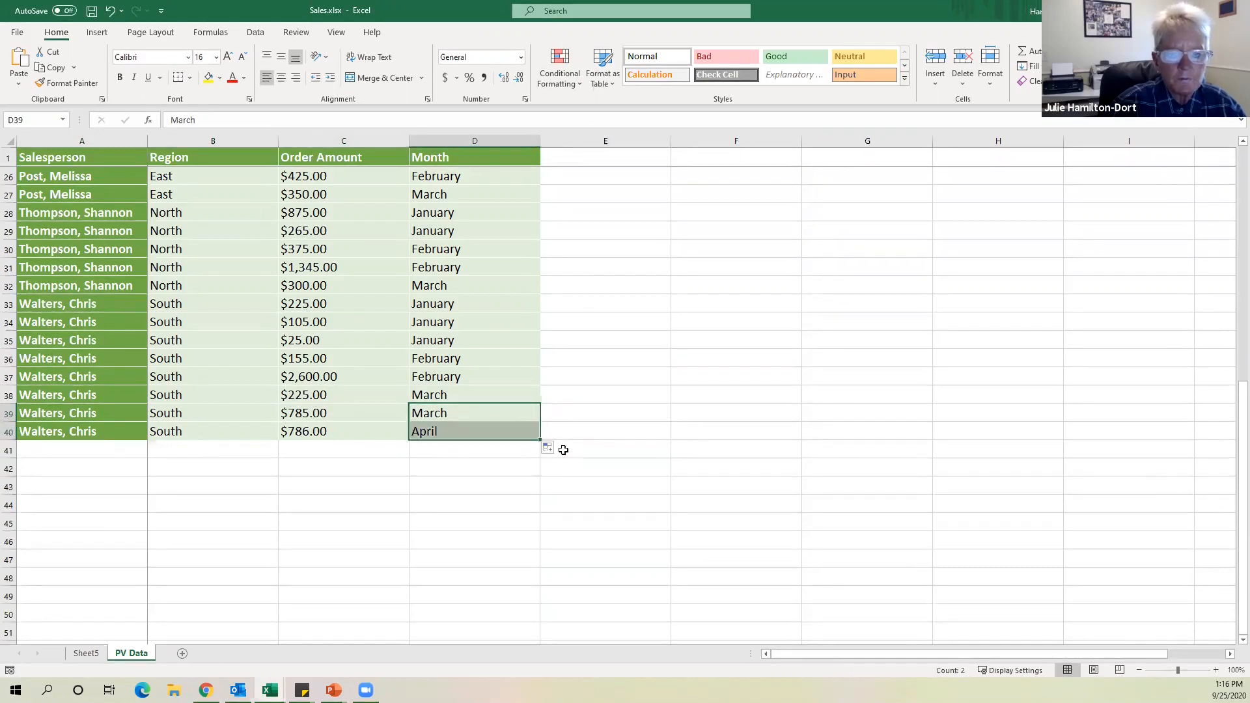
{"action": "left_click", "coordinate": [551, 450]}
{"action": "left_click", "coordinate": [556, 463]}
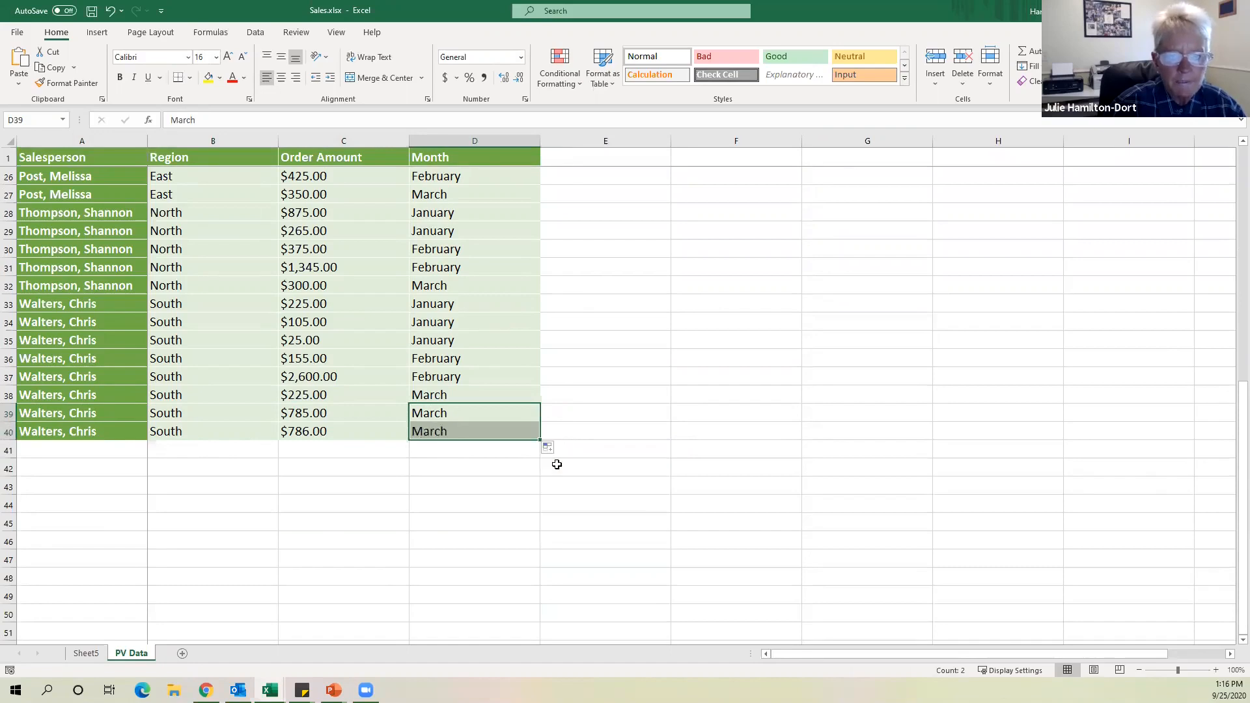
{"action": "left_click", "coordinate": [519, 515]}
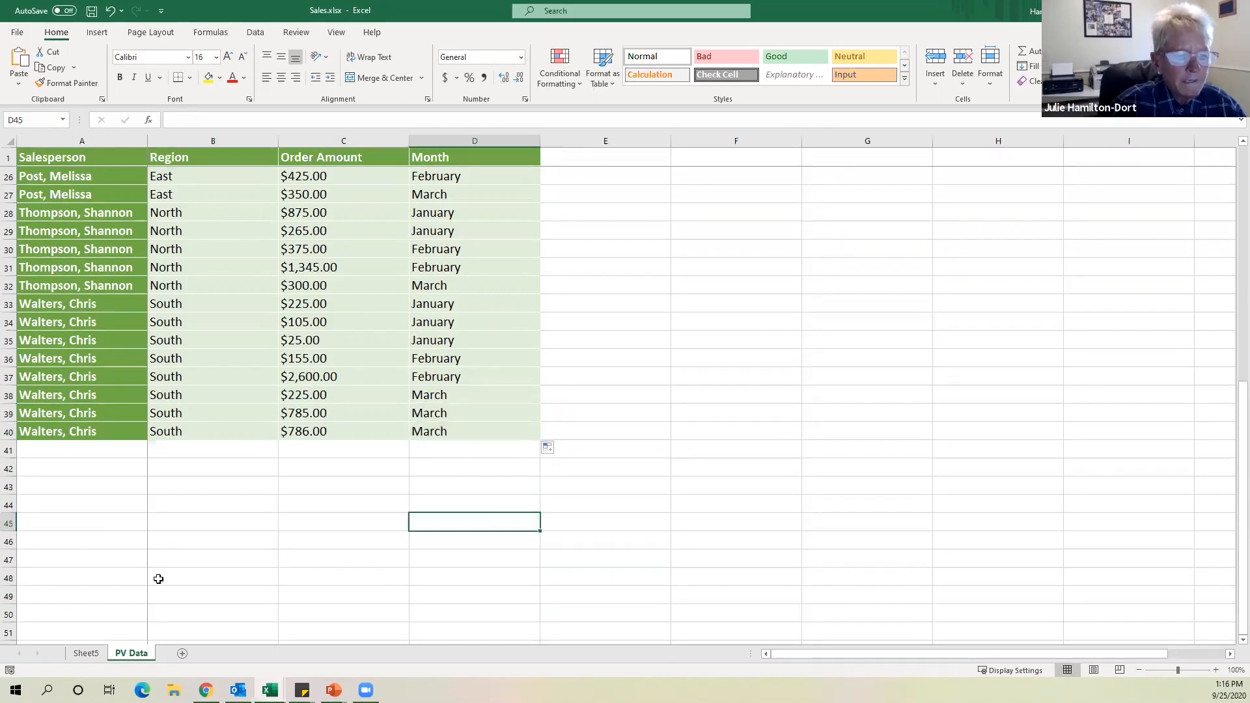
Refresh the PivotTable on Sheet5 to try to pick up the record added in row 40.
{"action": "left_click", "coordinate": [88, 654]}
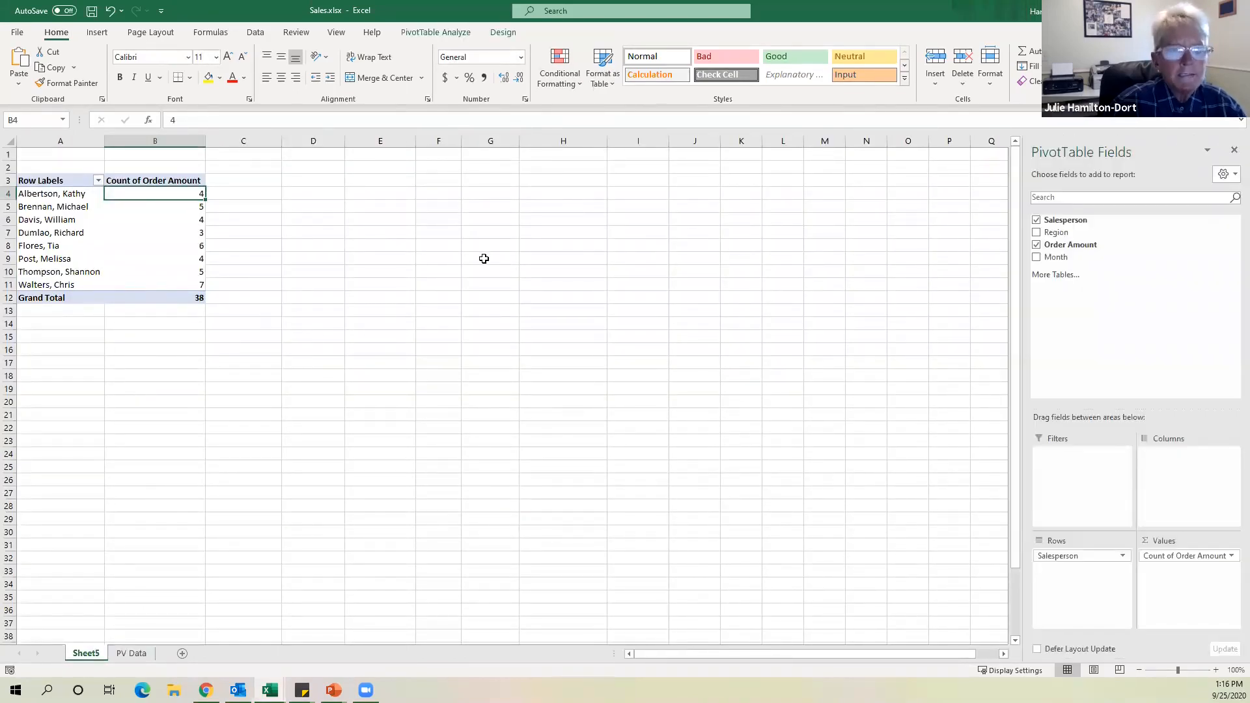
{"action": "left_click", "coordinate": [437, 33]}
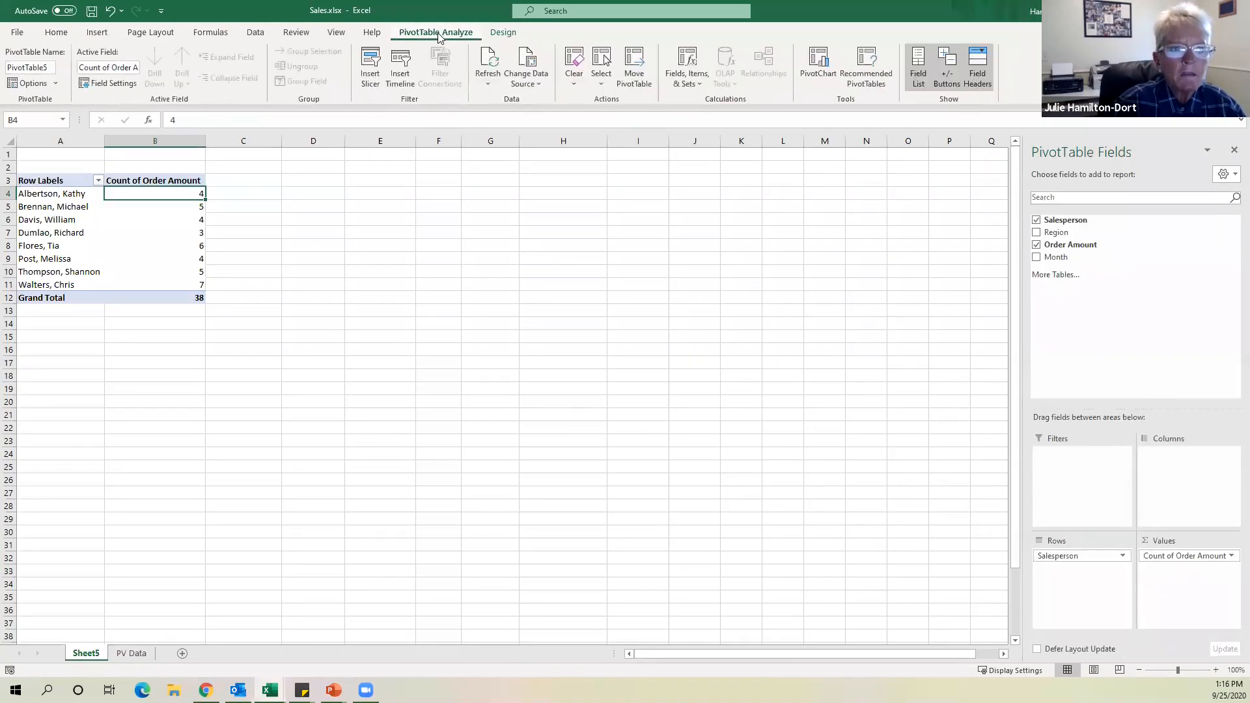
{"action": "left_click", "coordinate": [498, 59]}
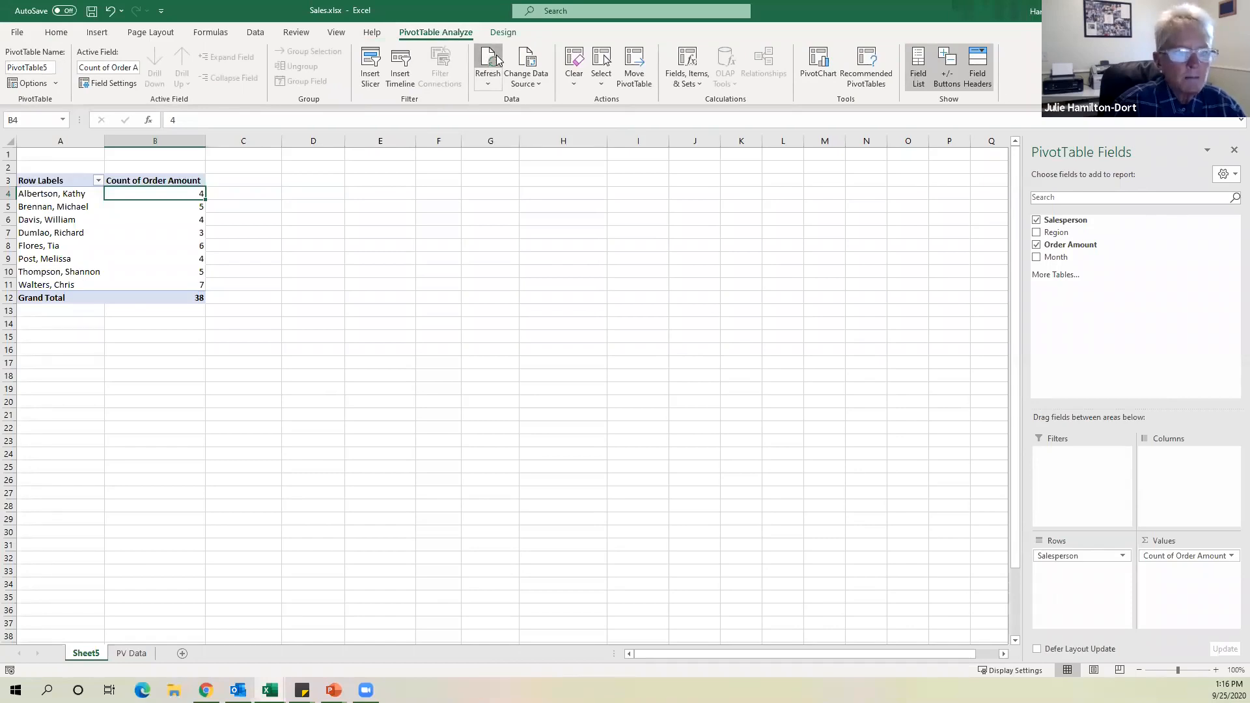
{"action": "left_click", "coordinate": [481, 56]}
{"action": "left_click", "coordinate": [492, 58]}
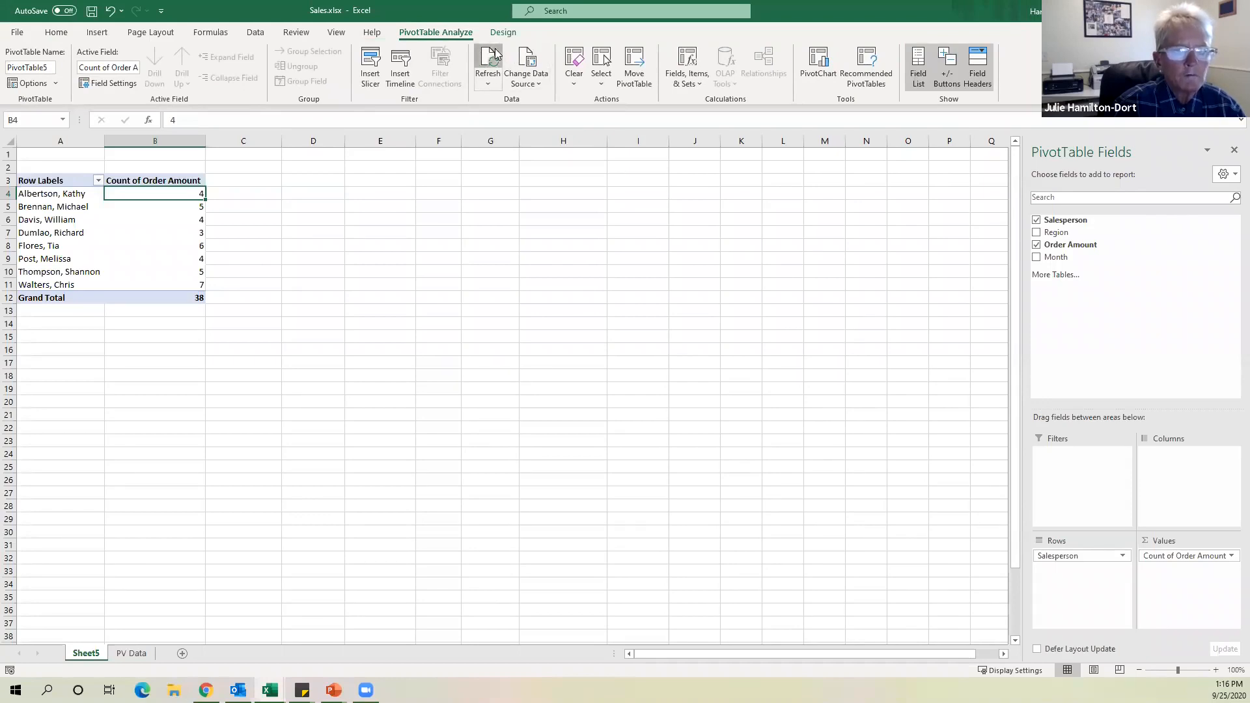
{"action": "left_click", "coordinate": [350, 318]}
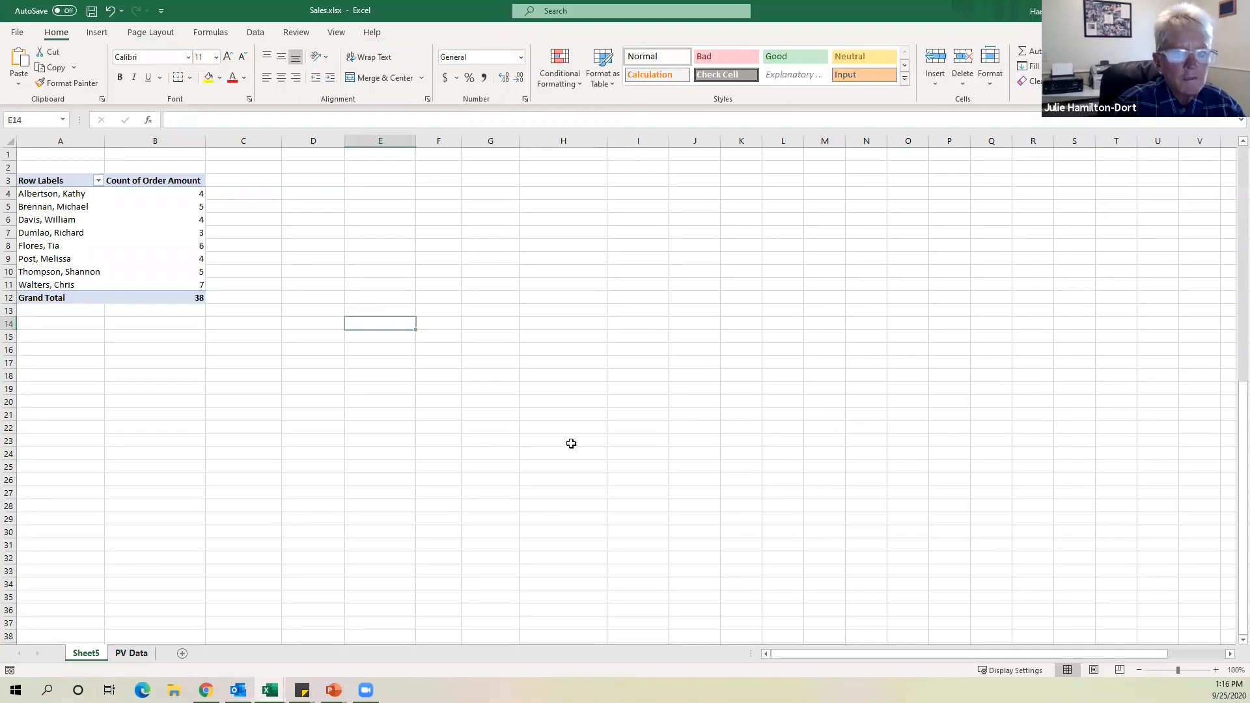
Compare the last salesperson's records in rows 33 to 40 of PV Data with that person's count in the Sheet5 PivotTable.
{"action": "key", "text": "ctrl+Page_Down"}
{"action": "left_click_drag", "start_coordinate": [110, 299], "coordinate": [96, 428]}
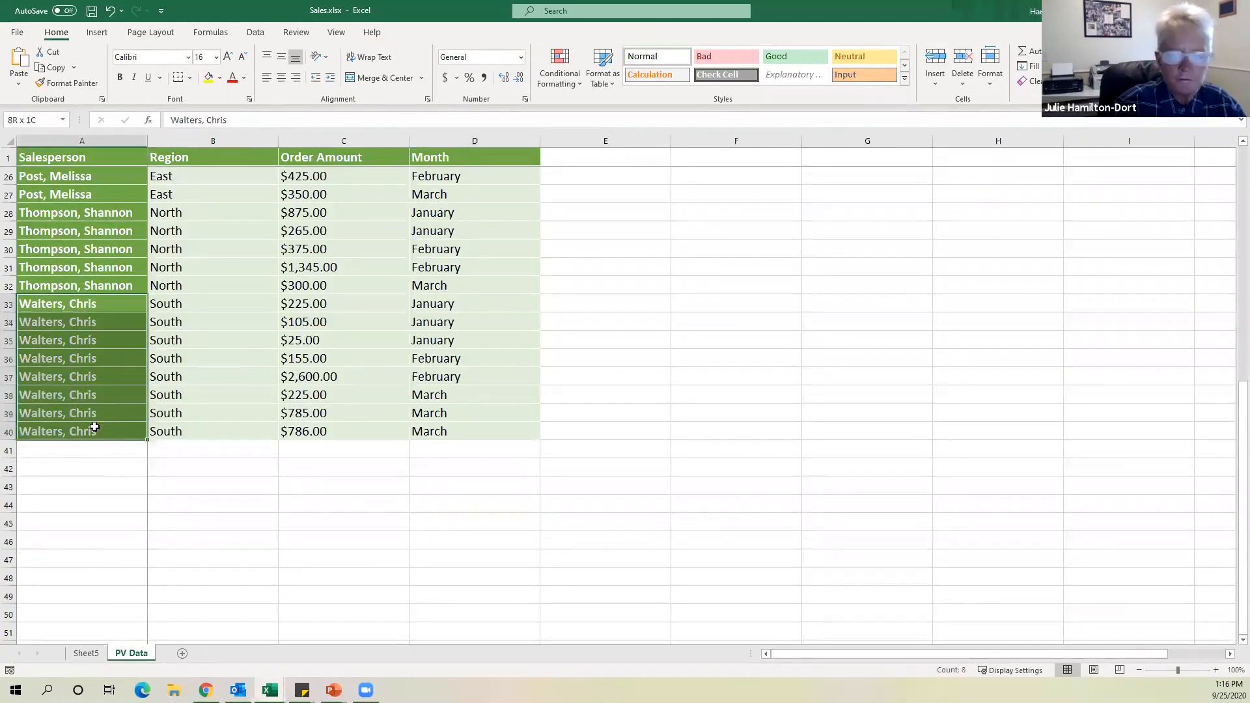
{"action": "left_click", "coordinate": [334, 488]}
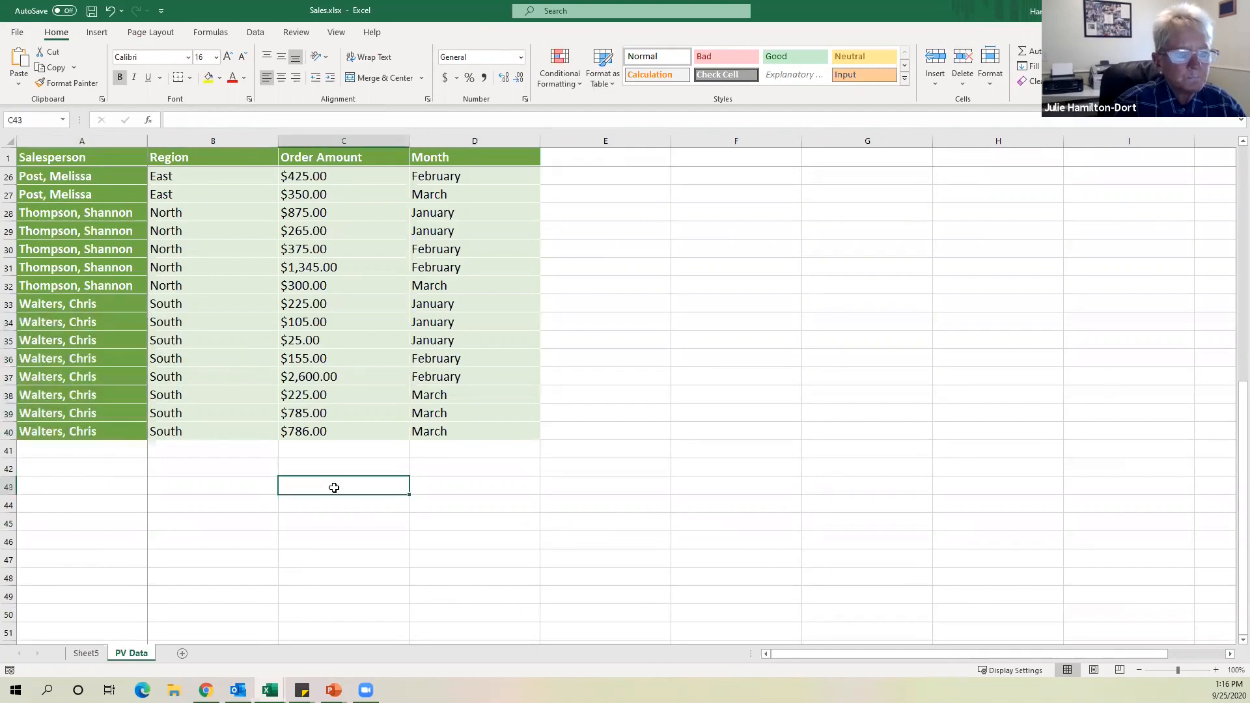
{"action": "left_click", "coordinate": [120, 434]}
{"action": "left_click", "coordinate": [84, 653]}
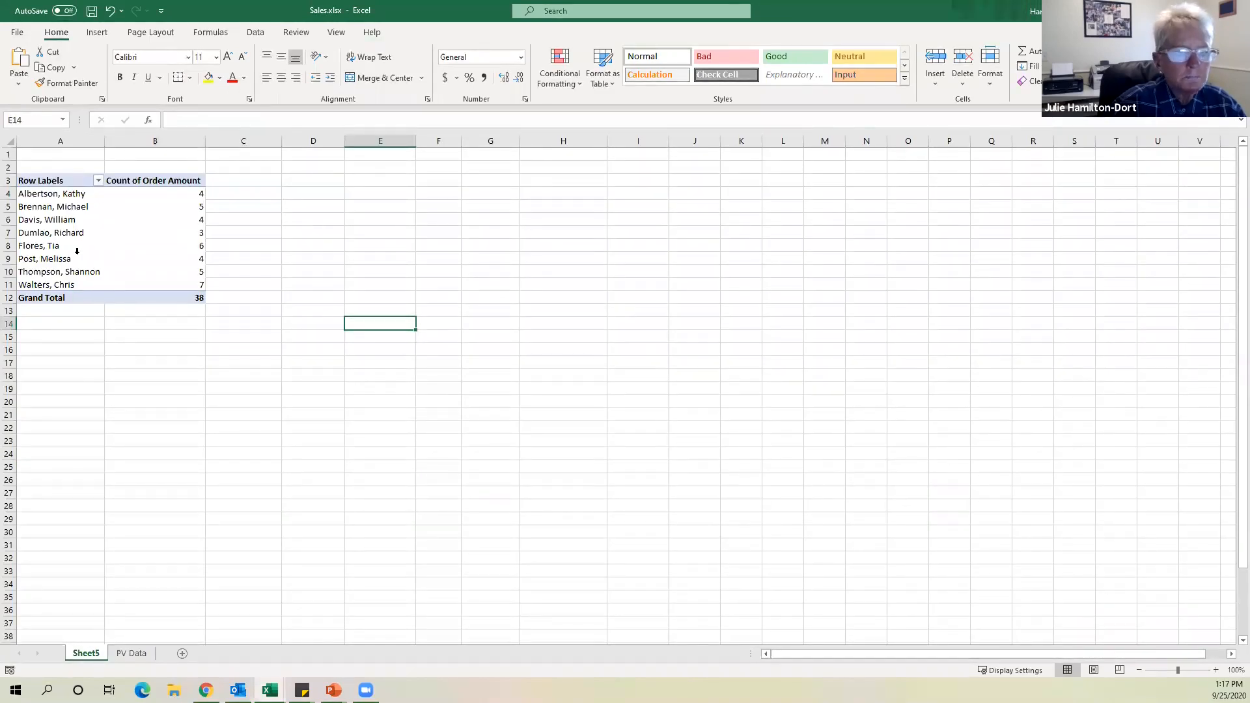
{"action": "left_click", "coordinate": [57, 248]}
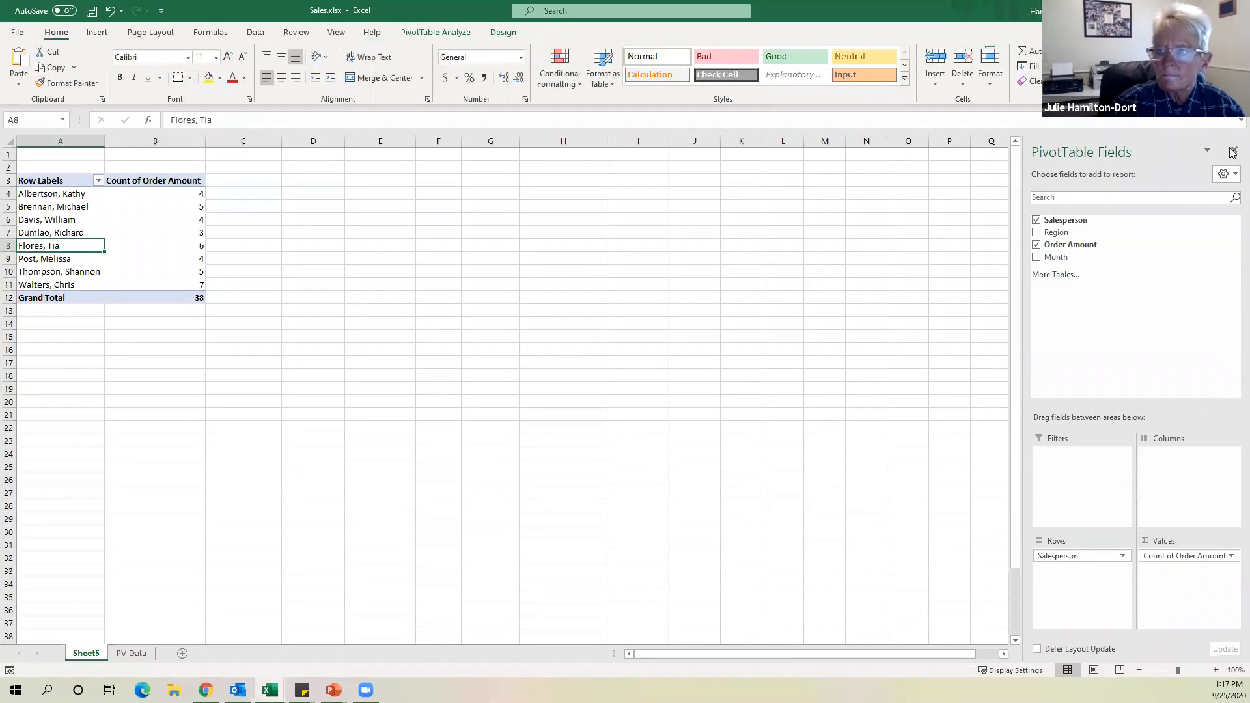
{"action": "left_click", "coordinate": [1227, 175]}
{"action": "left_click", "coordinate": [635, 330]}
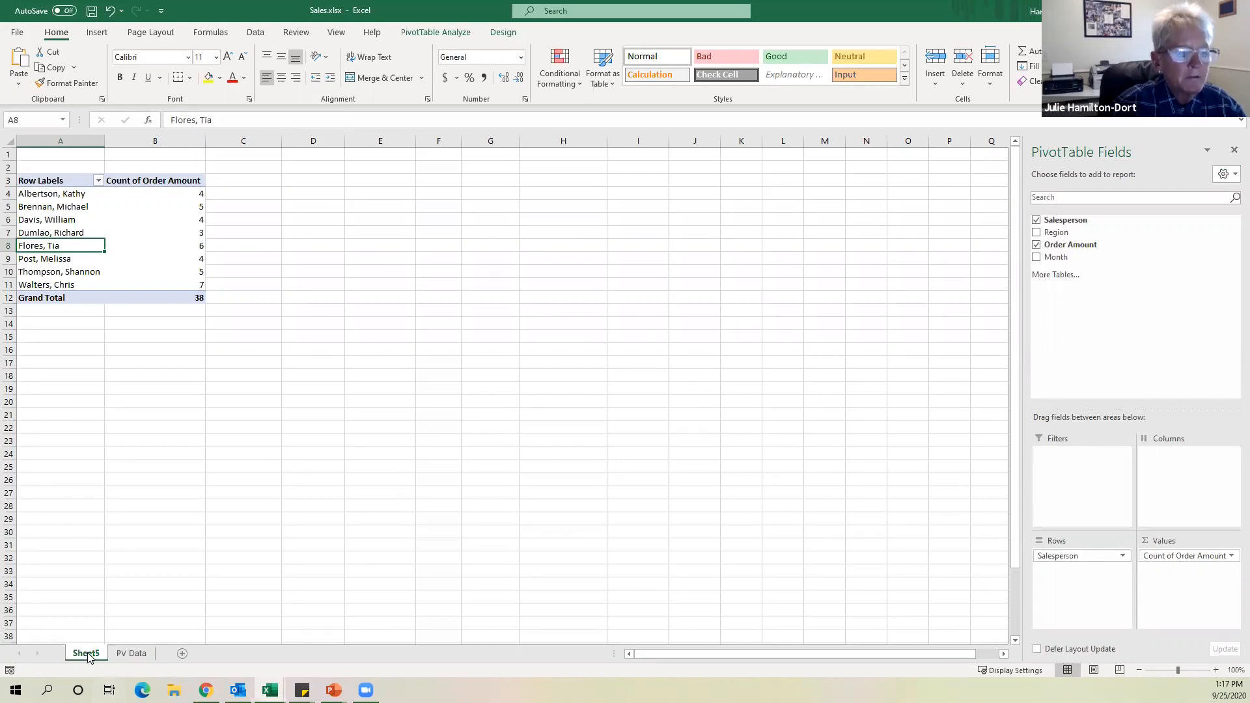
Delete row 40 from the PV Data sheet.
{"action": "key", "text": "ctrl+Page_Down"}
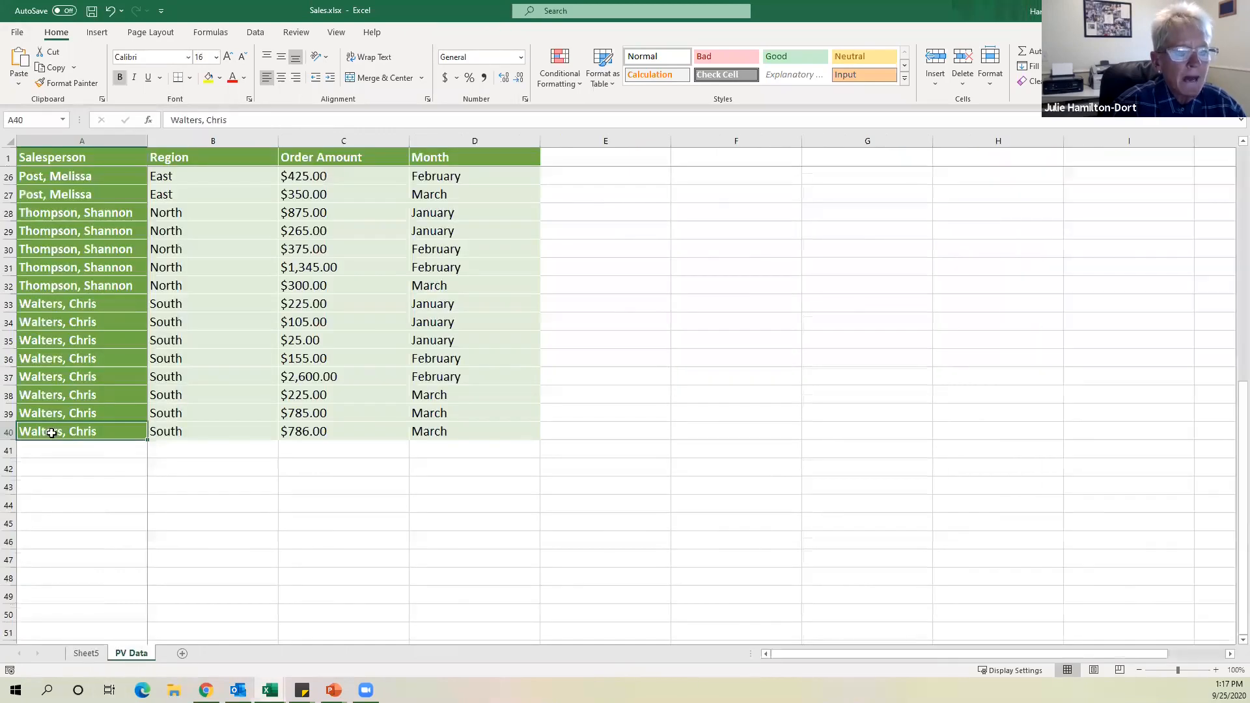
{"action": "left_click", "coordinate": [9, 432]}
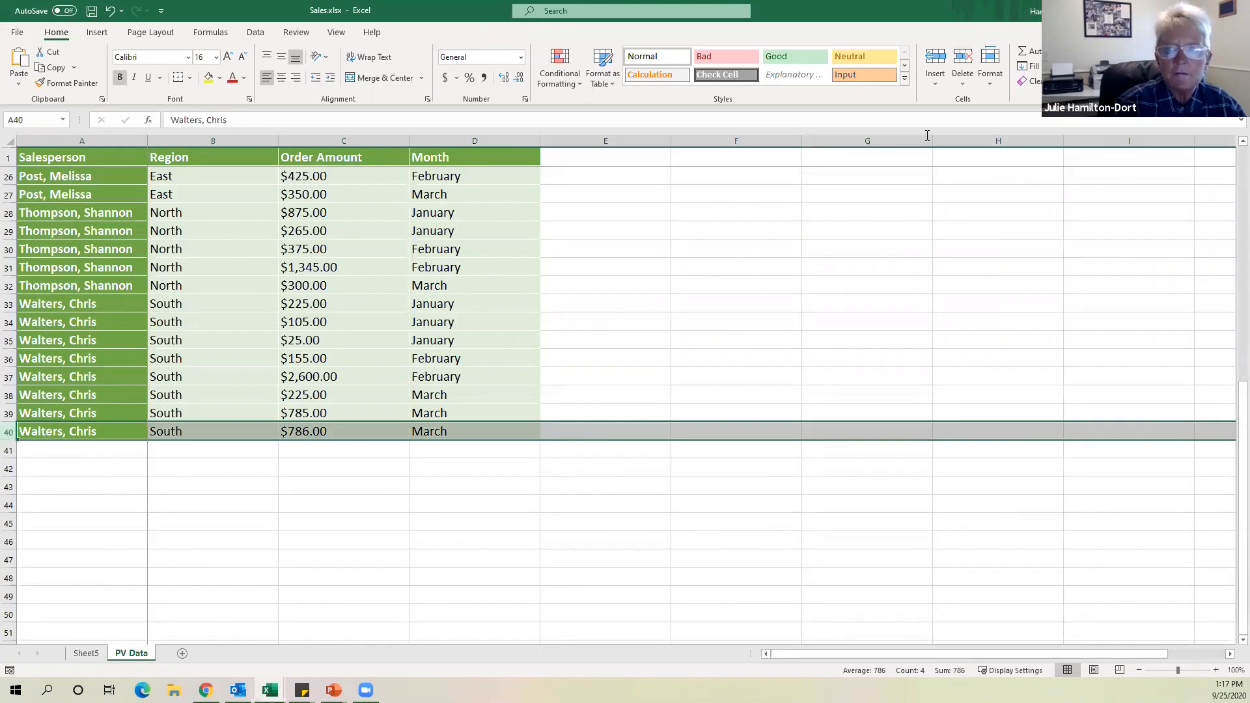
{"action": "left_click", "coordinate": [964, 60]}
Insert a blank row at row 18 on PV Data, inside the existing source data.
{"action": "scroll", "coordinate": [24, 232], "scroll_direction": "up", "scroll_amount": 4}
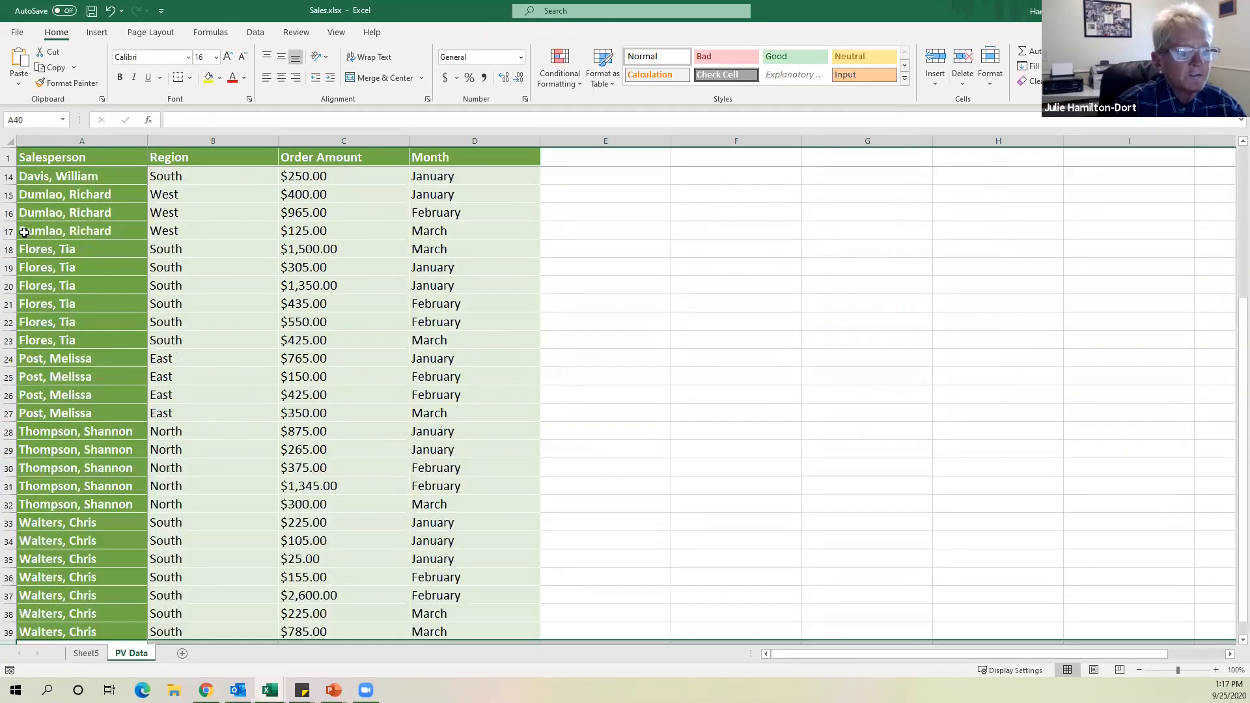
{"action": "left_click", "coordinate": [9, 523]}
{"action": "left_click", "coordinate": [8, 249]}
{"action": "left_click", "coordinate": [934, 60]}
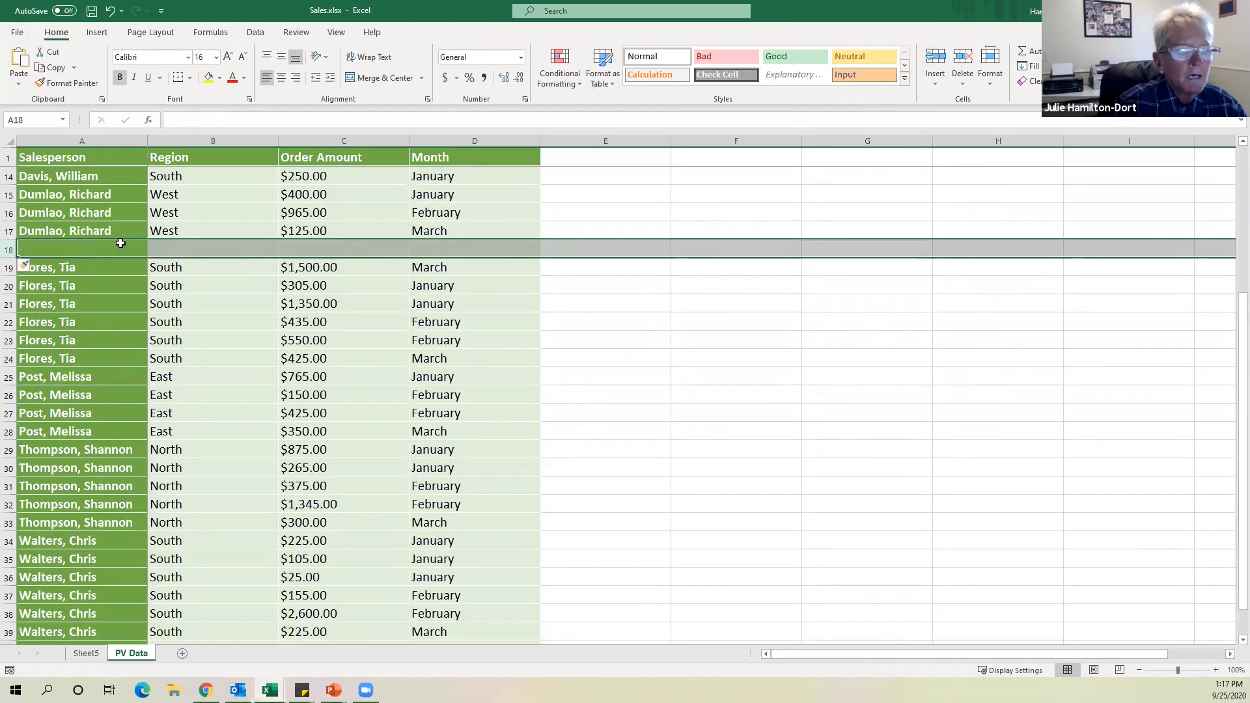
Fill the row 17 record, columns A to D, down into row 18, copying the month as March instead of continuing the series.
{"action": "left_click_drag", "start_coordinate": [104, 233], "coordinate": [530, 256]}
{"action": "left_click", "coordinate": [517, 248]}
{"action": "left_click", "coordinate": [515, 228]}
{"action": "left_click_drag", "start_coordinate": [541, 239], "coordinate": [544, 259]}
{"action": "left_click", "coordinate": [554, 264]}
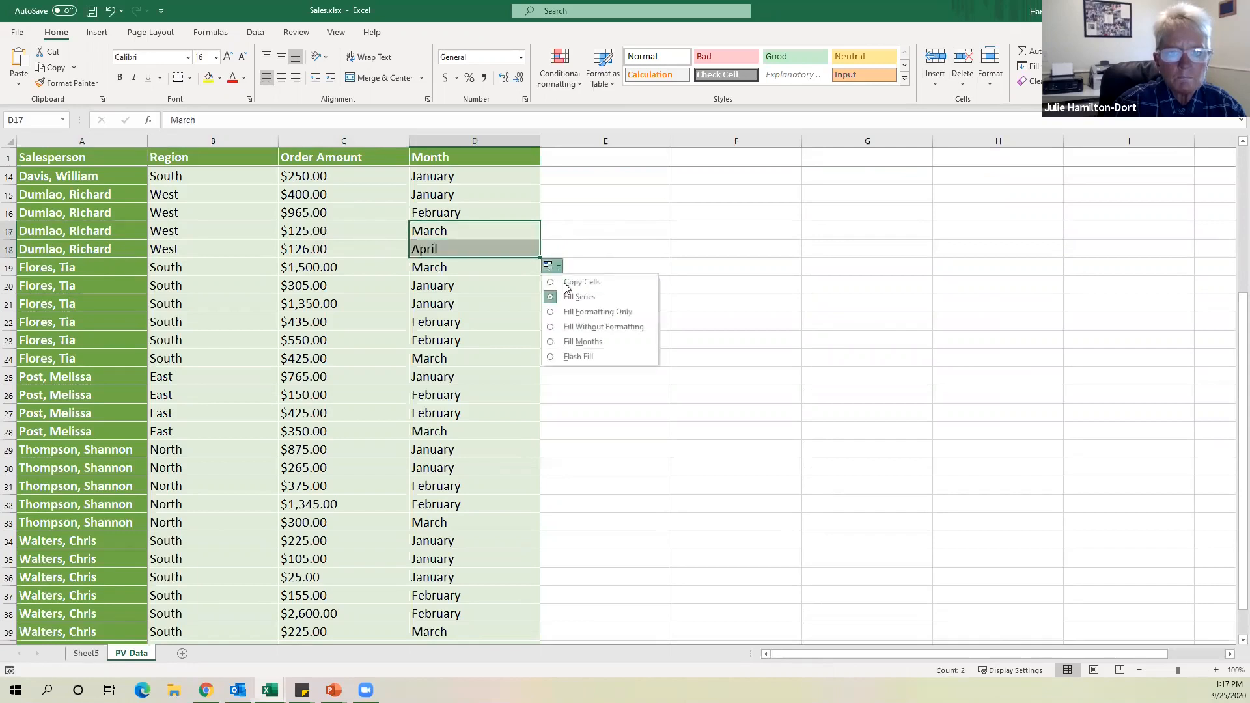
{"action": "left_click", "coordinate": [570, 280]}
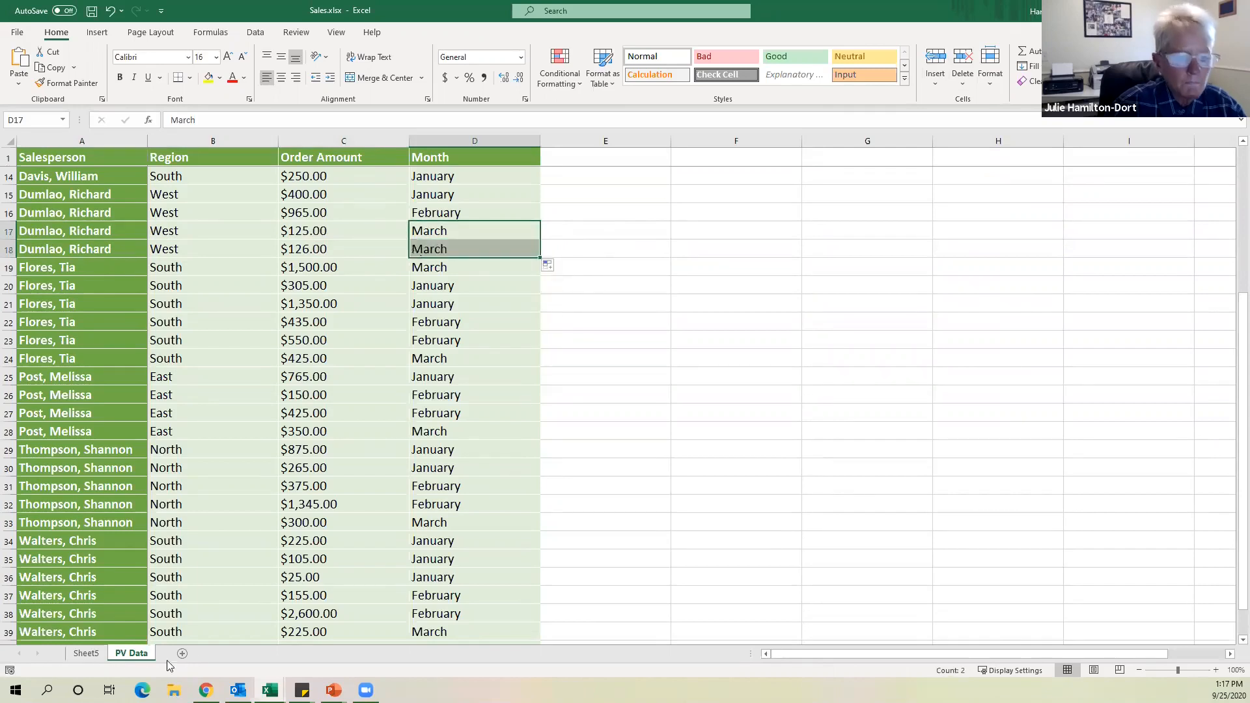
Refresh the PivotTable on Sheet5 to include the record inserted in row 18.
{"action": "left_click", "coordinate": [87, 653]}
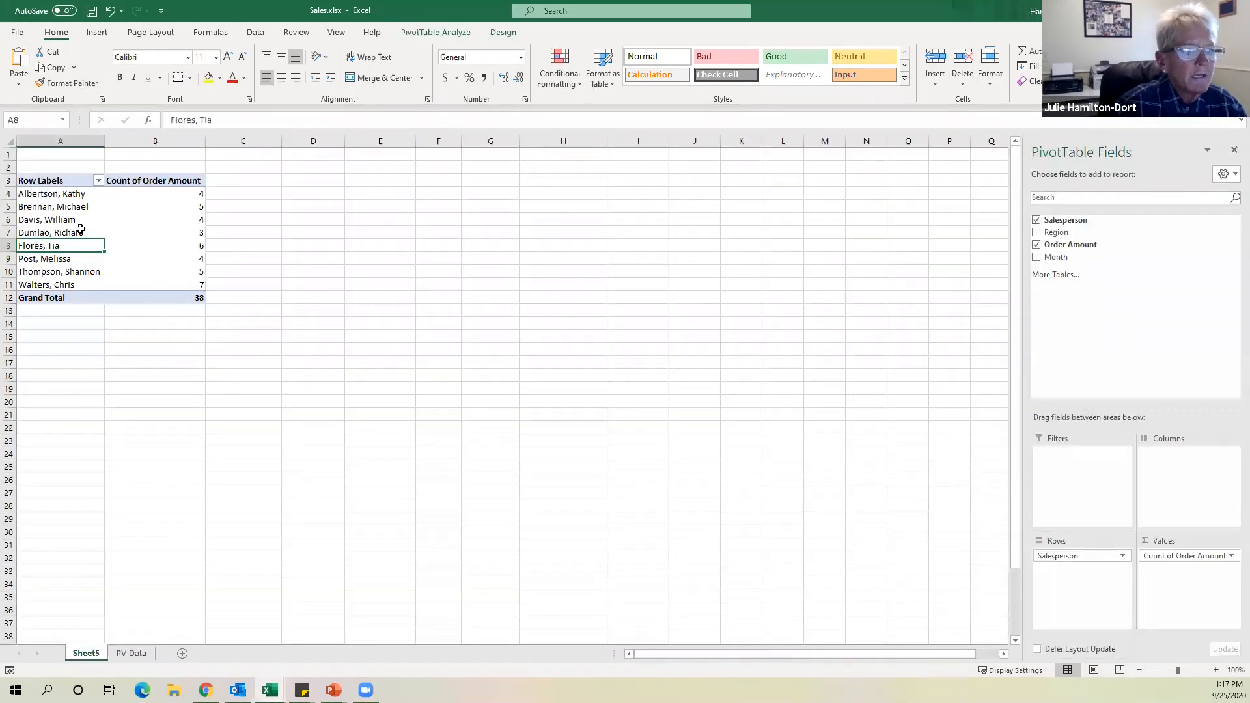
{"action": "left_click", "coordinate": [435, 32]}
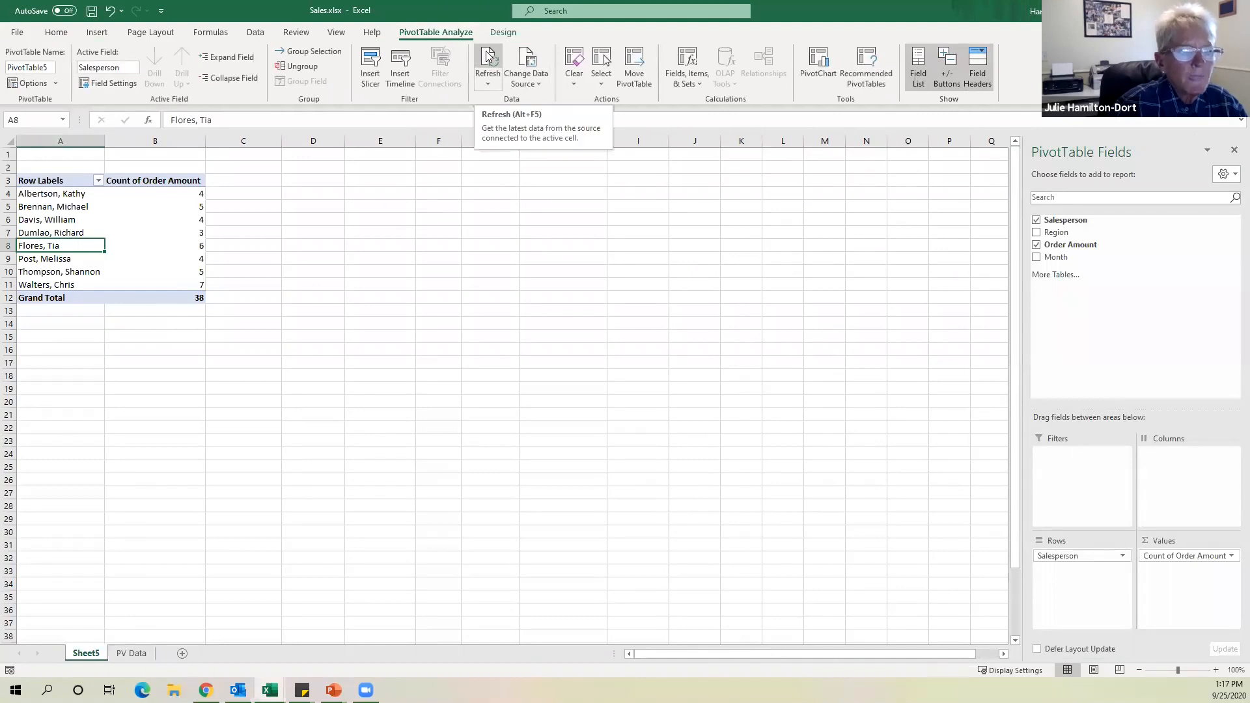
{"action": "left_click", "coordinate": [488, 55]}
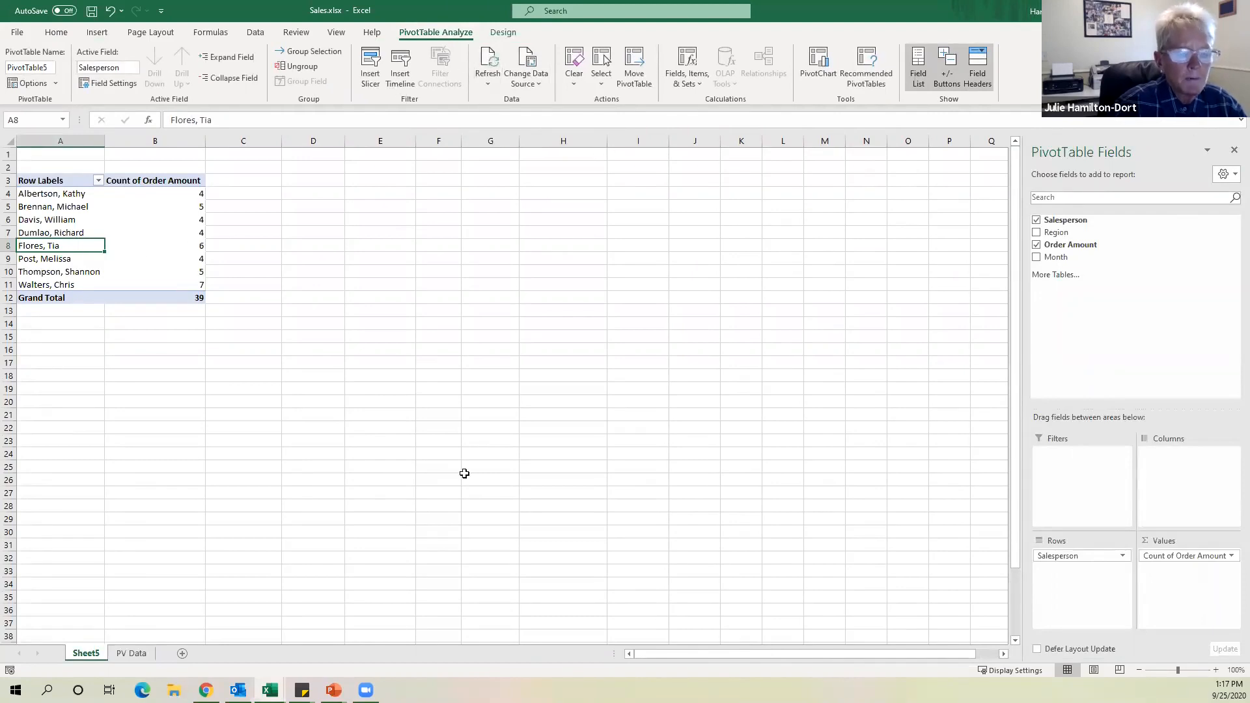
{"action": "left_click", "coordinate": [528, 401]}
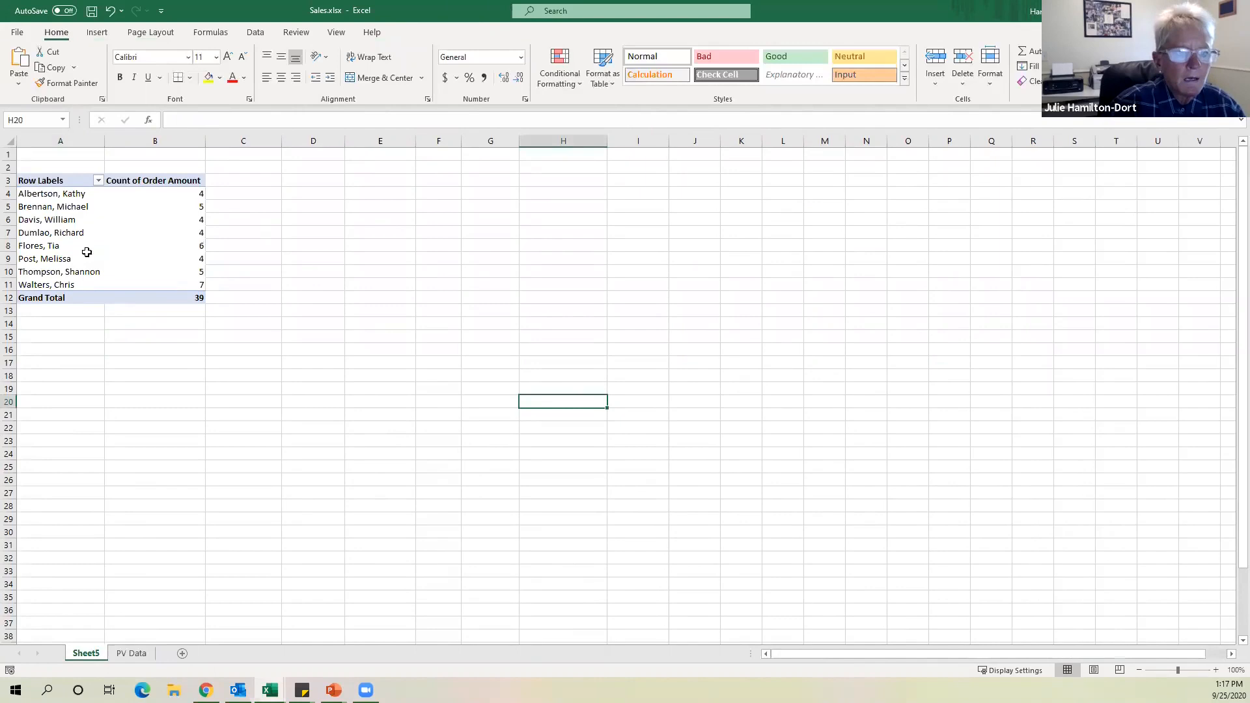
Preview the Average, Max and Min calculations for Count of Order Amount, and set the field to summarize by Sum.
{"action": "left_click", "coordinate": [86, 251]}
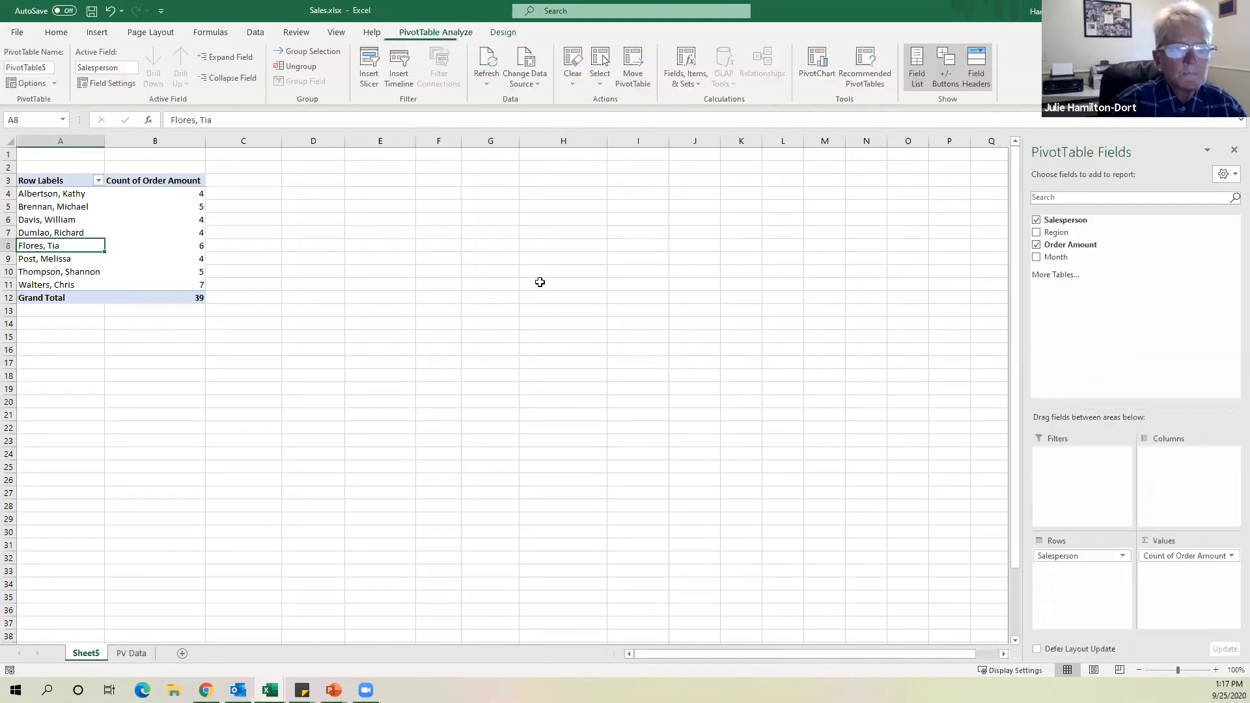
{"action": "left_click", "coordinate": [1231, 558]}
{"action": "left_click", "coordinate": [1206, 539]}
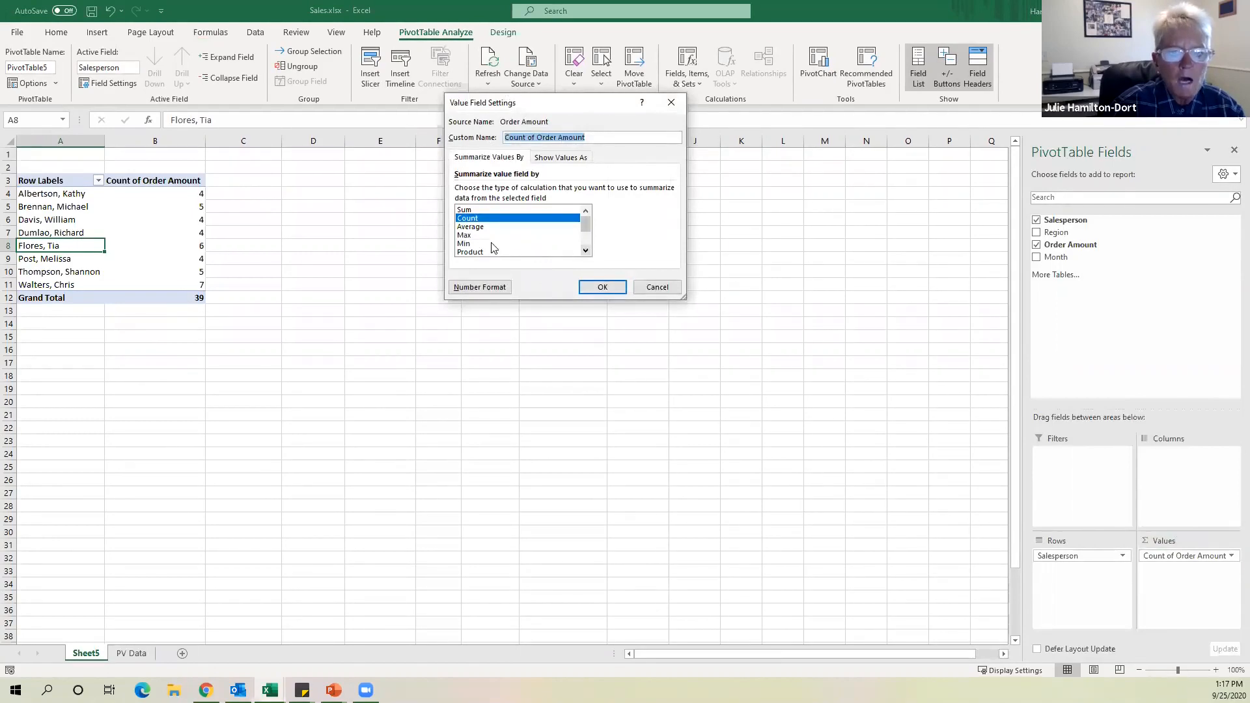
{"action": "left_click", "coordinate": [478, 227]}
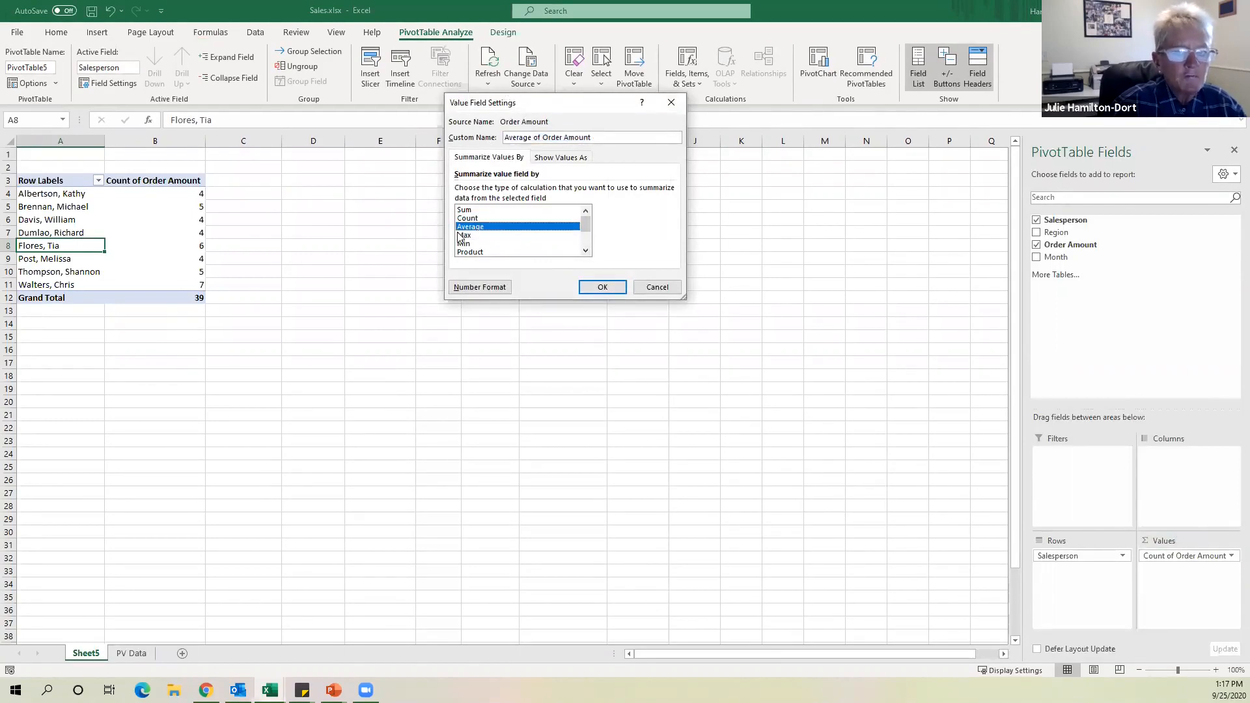
{"action": "left_click", "coordinate": [463, 236]}
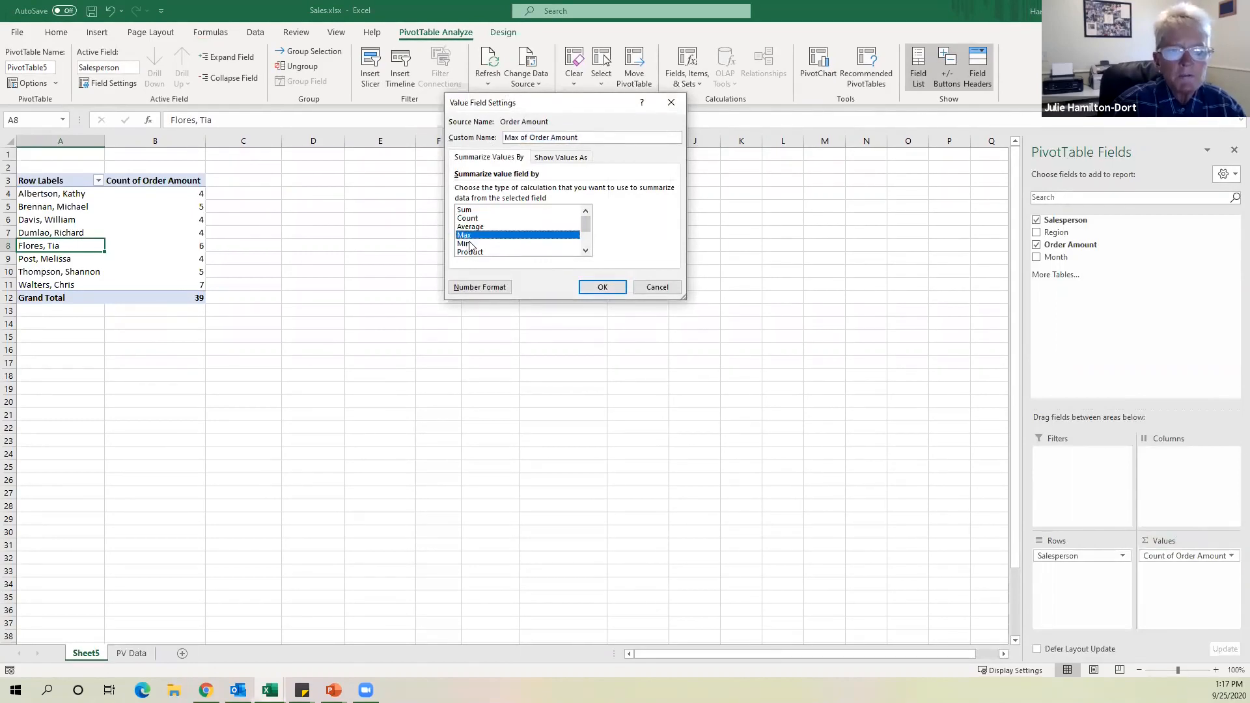
{"action": "left_click", "coordinate": [471, 245]}
{"action": "left_click", "coordinate": [585, 252]}
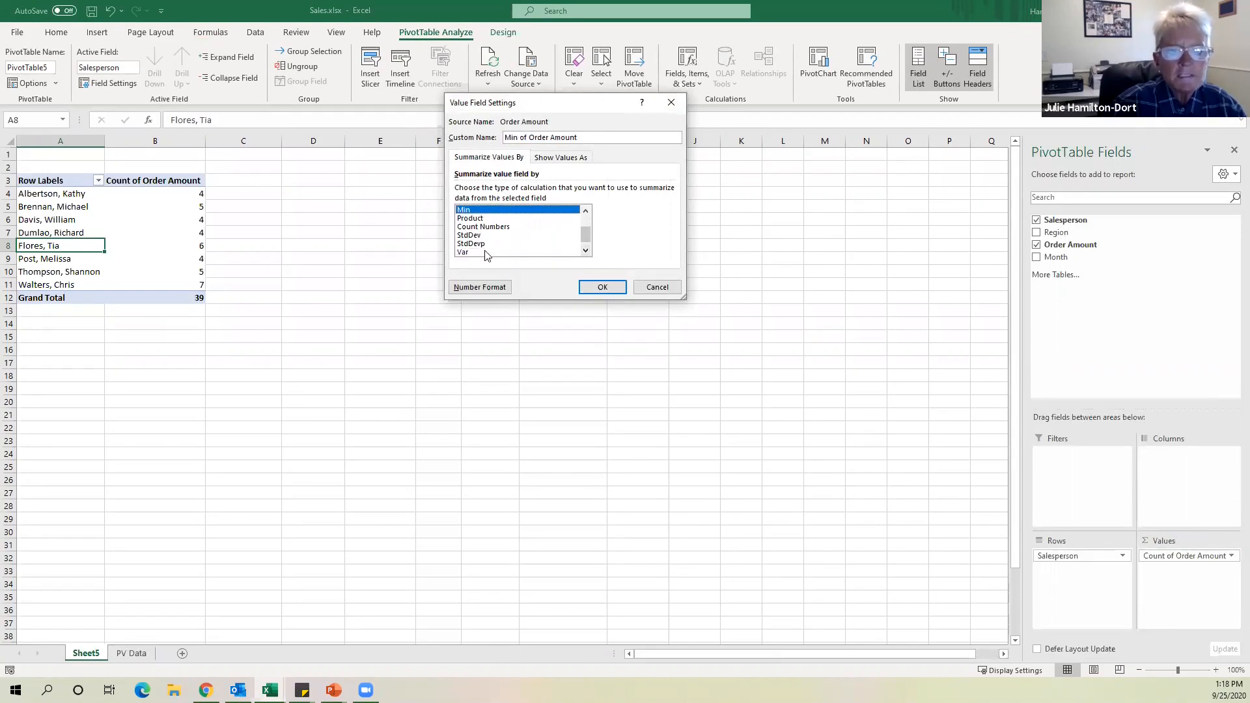
{"action": "scroll", "coordinate": [508, 231], "scroll_direction": "up", "scroll_amount": 2}
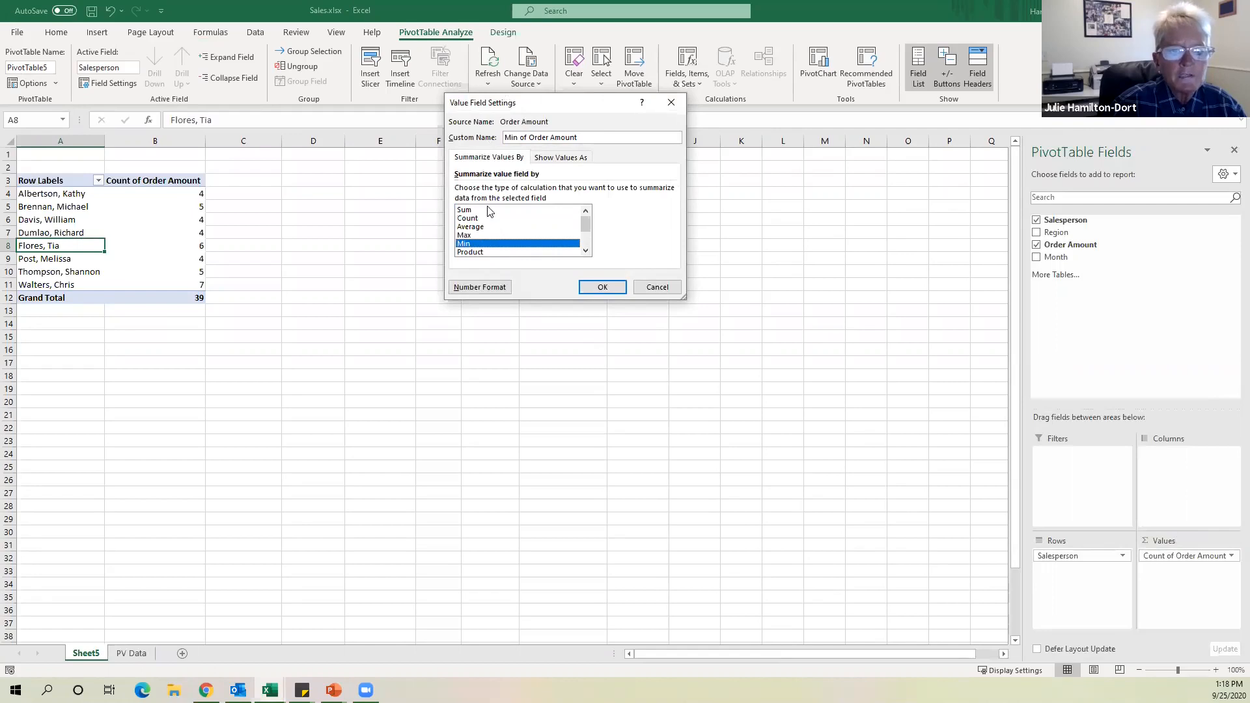
{"action": "left_click", "coordinate": [489, 210]}
{"action": "left_click", "coordinate": [602, 287]}
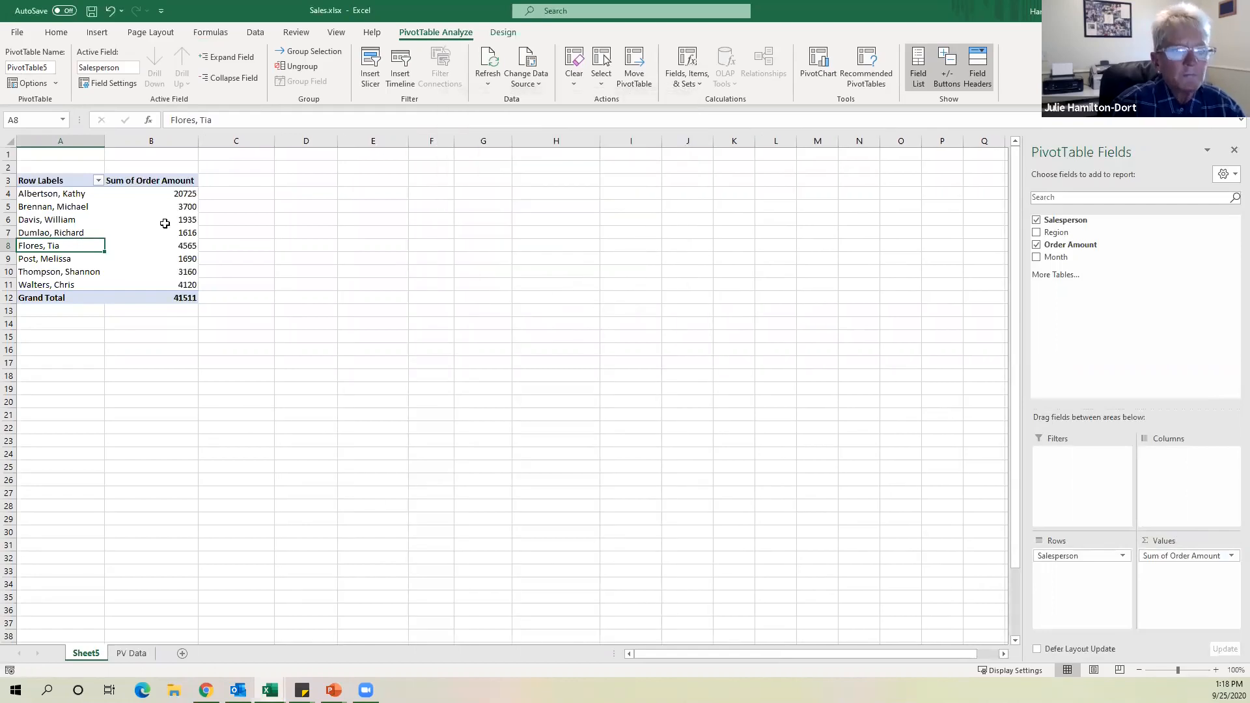
Review the full list of summary calculations available for Sum of Order Amount, from Sum to Varp, keeping Sum.
{"action": "left_click", "coordinate": [1231, 558]}
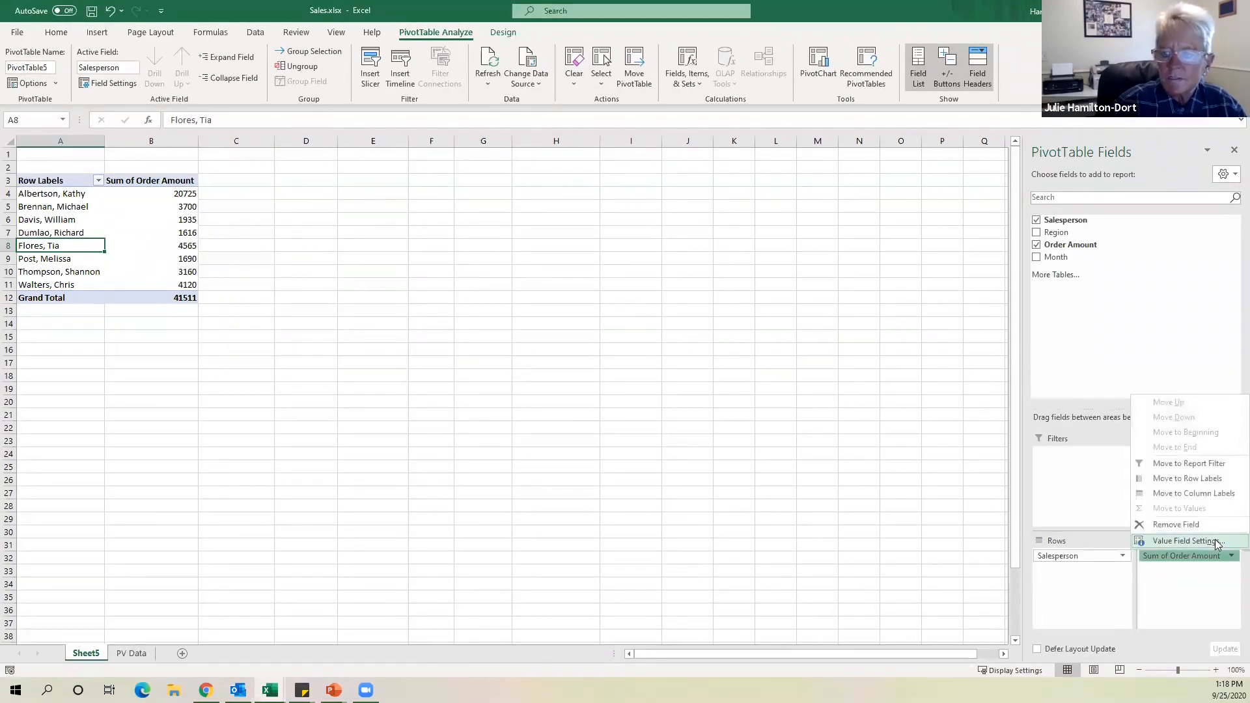
{"action": "left_click", "coordinate": [1184, 540]}
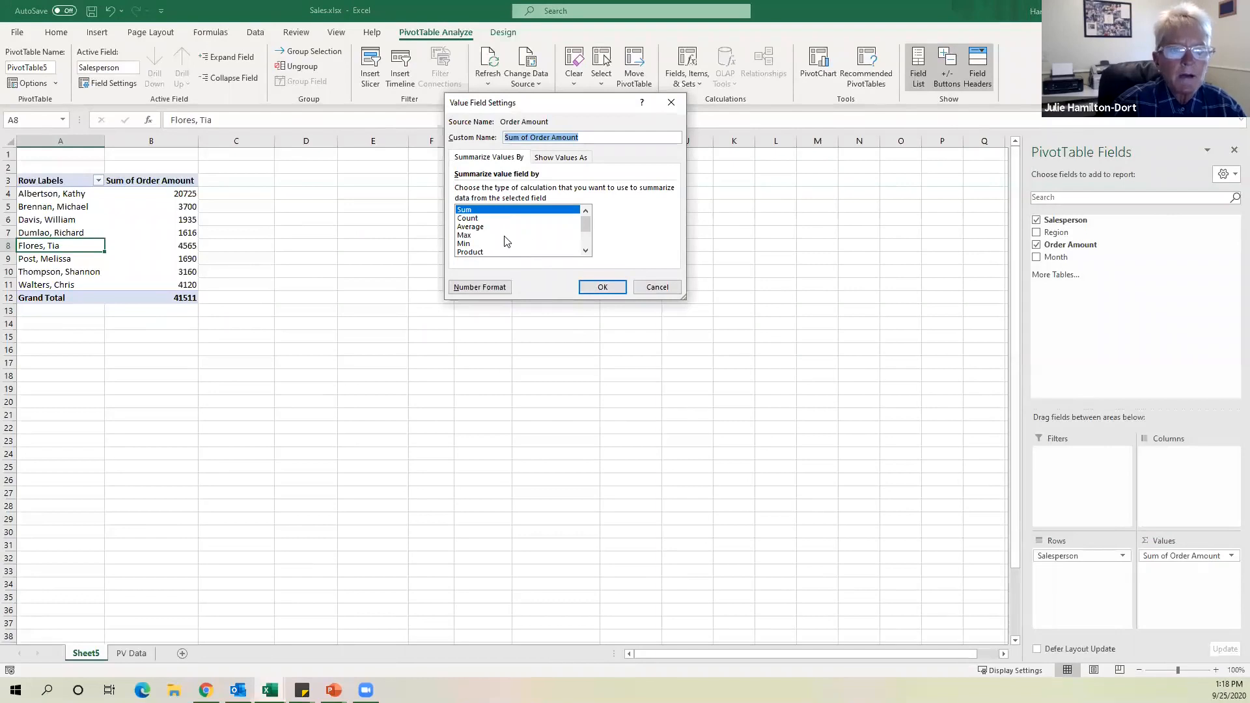
{"action": "left_click", "coordinate": [585, 251]}
{"action": "left_click", "coordinate": [585, 251]}
{"action": "left_click", "coordinate": [585, 251]}
{"action": "left_click", "coordinate": [585, 251]}
{"action": "left_click", "coordinate": [585, 251]}
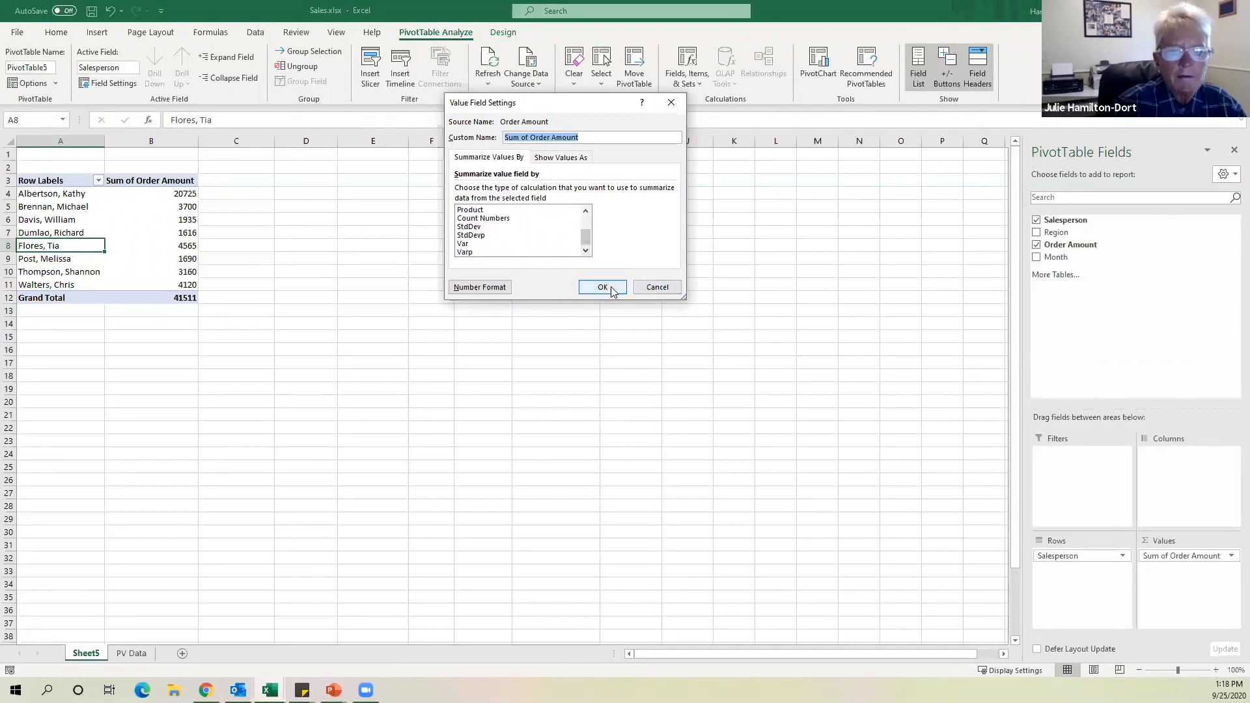
{"action": "scroll", "coordinate": [480, 217], "scroll_direction": "up", "scroll_amount": 2}
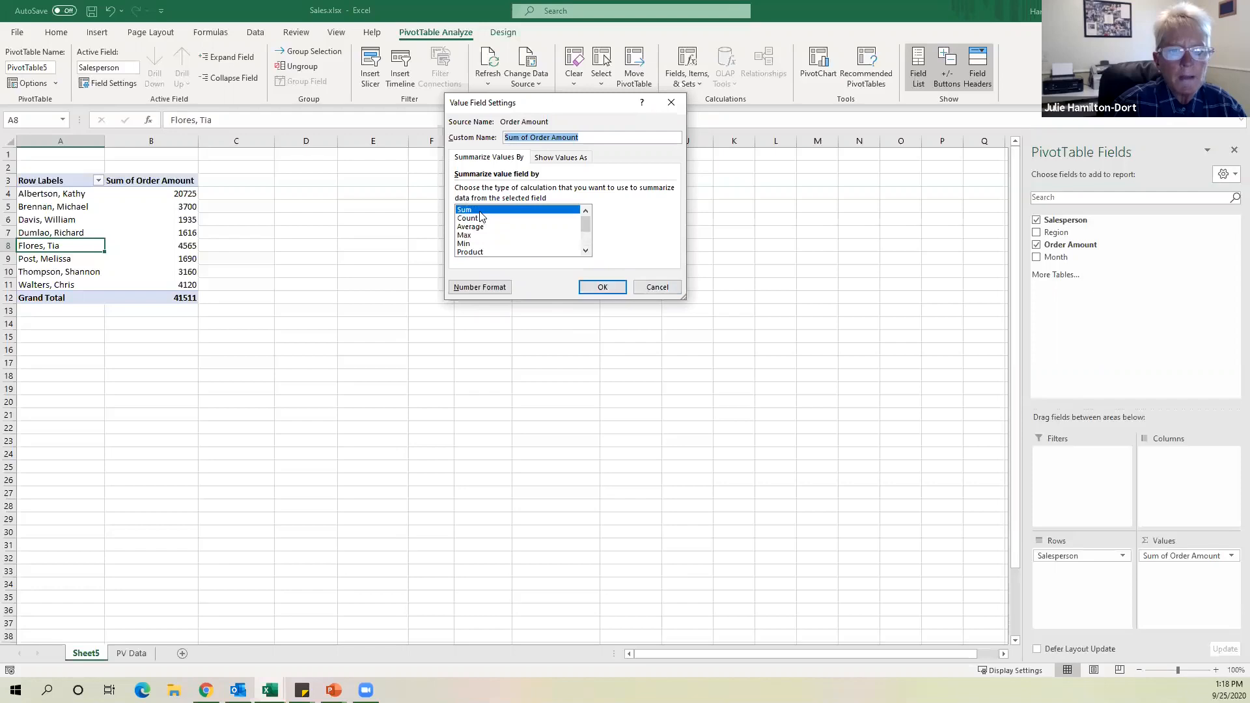
{"action": "left_click", "coordinate": [612, 287]}
Add a % header in cell E1 of PV Data, copy the Month header's formatting onto it, and center it.
{"action": "left_click", "coordinate": [130, 653]}
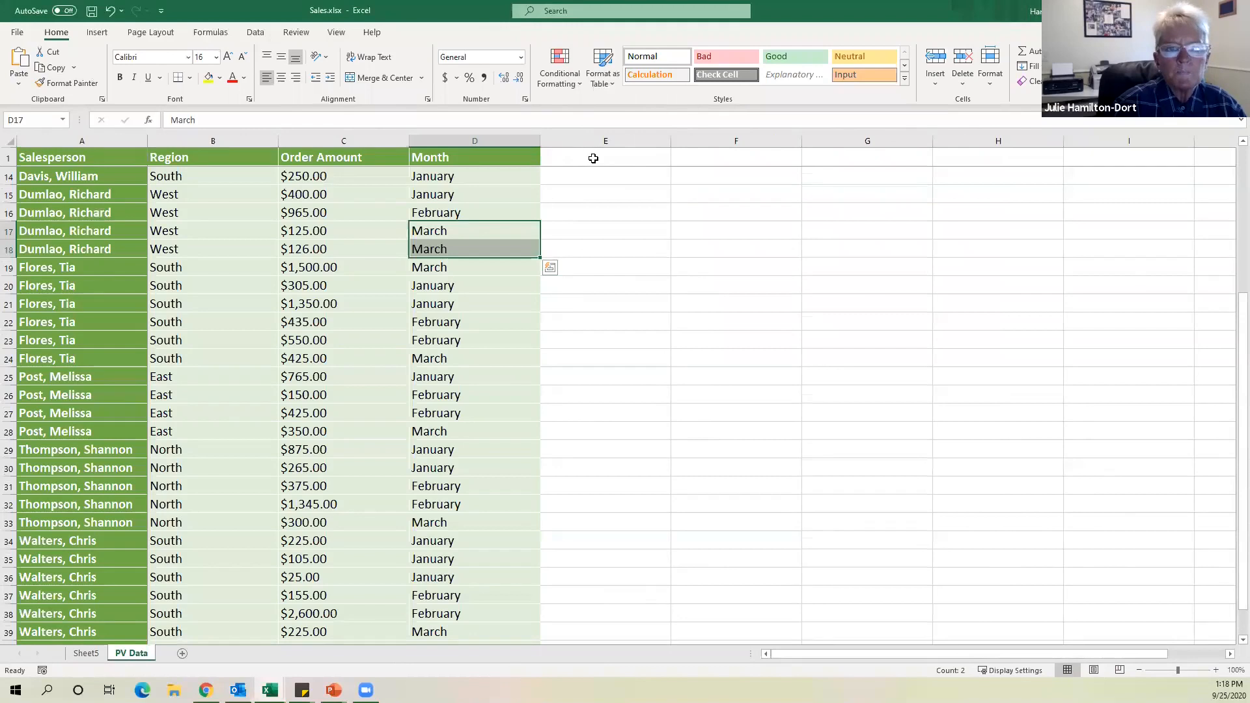
{"action": "left_click", "coordinate": [593, 159]}
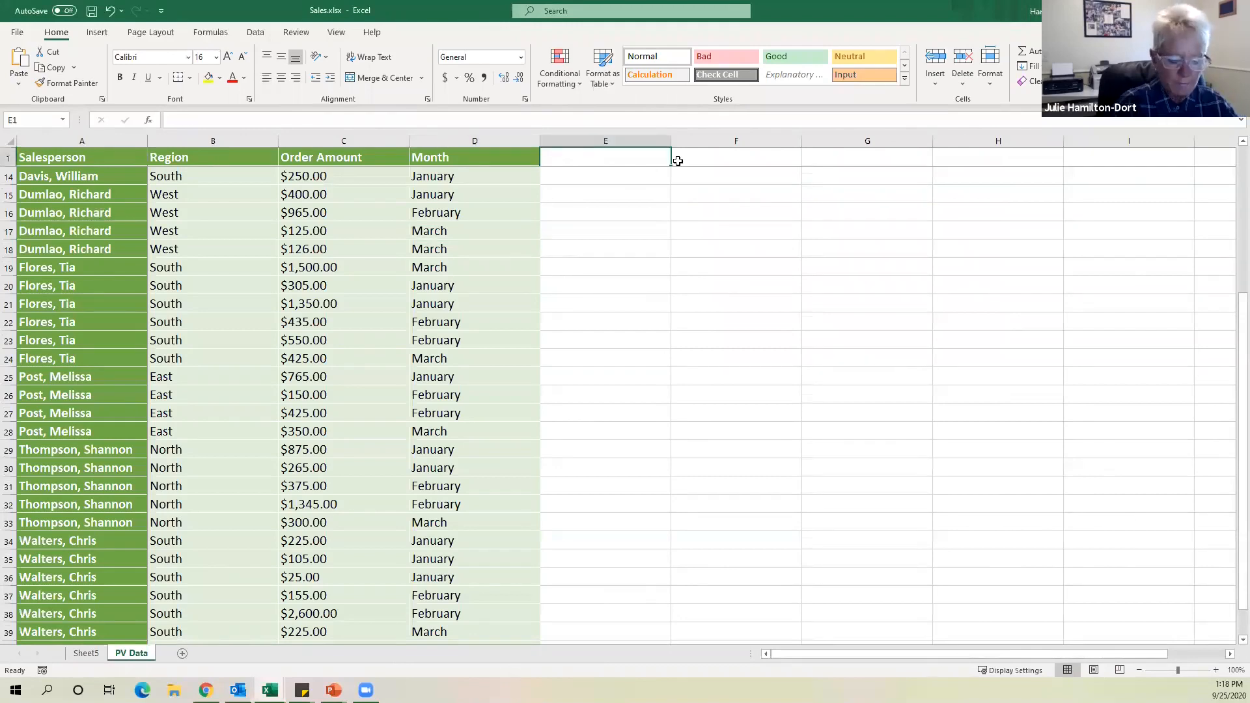
{"action": "type", "text": "%"}
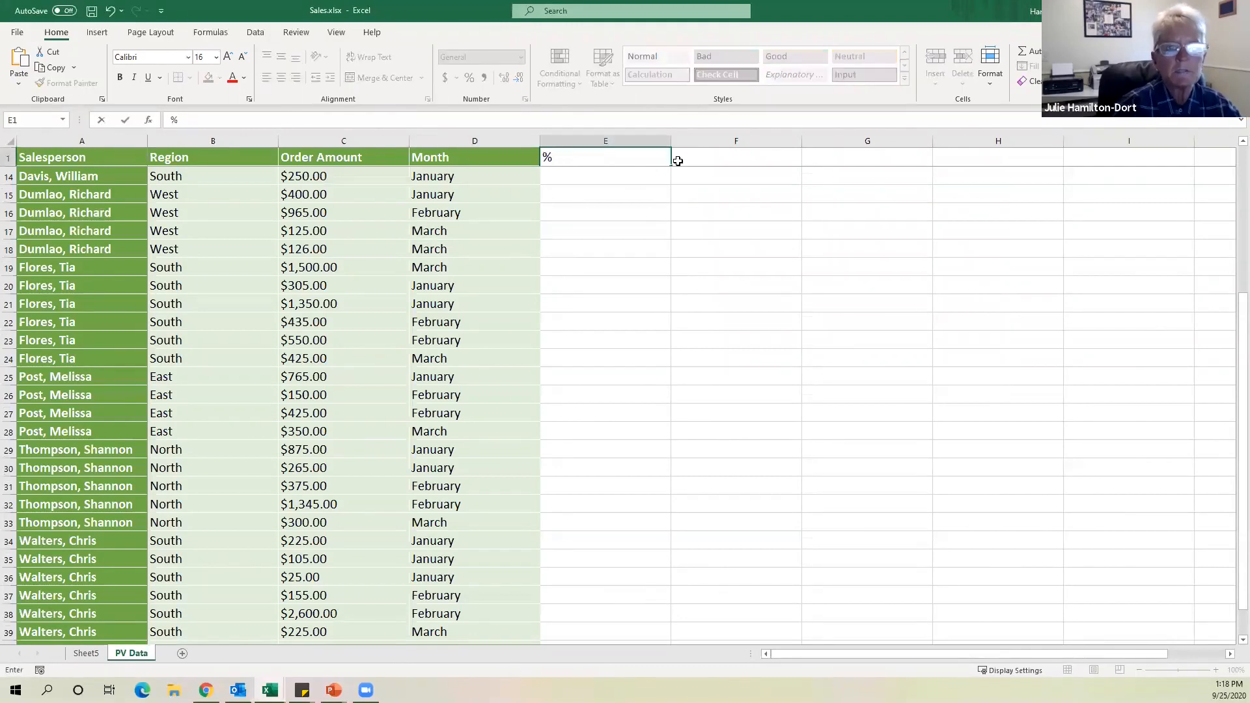
{"action": "left_click", "coordinate": [740, 186]}
{"action": "left_click", "coordinate": [465, 160]}
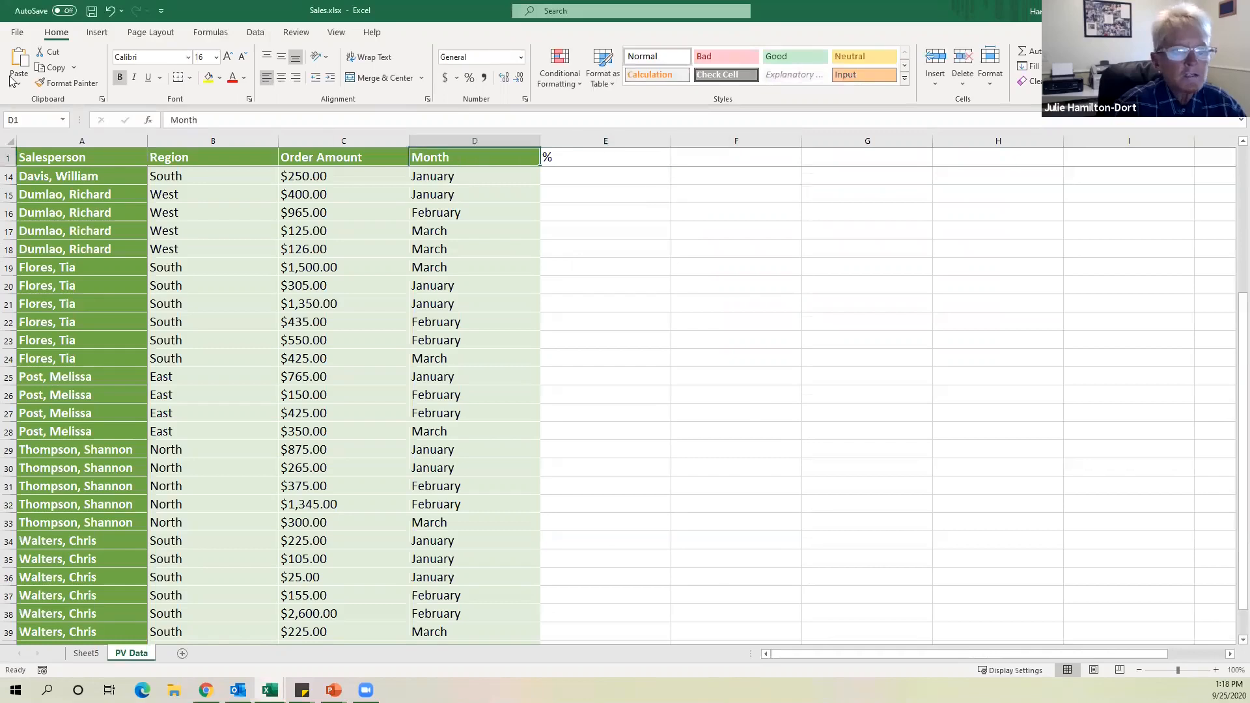
{"action": "left_click", "coordinate": [69, 84]}
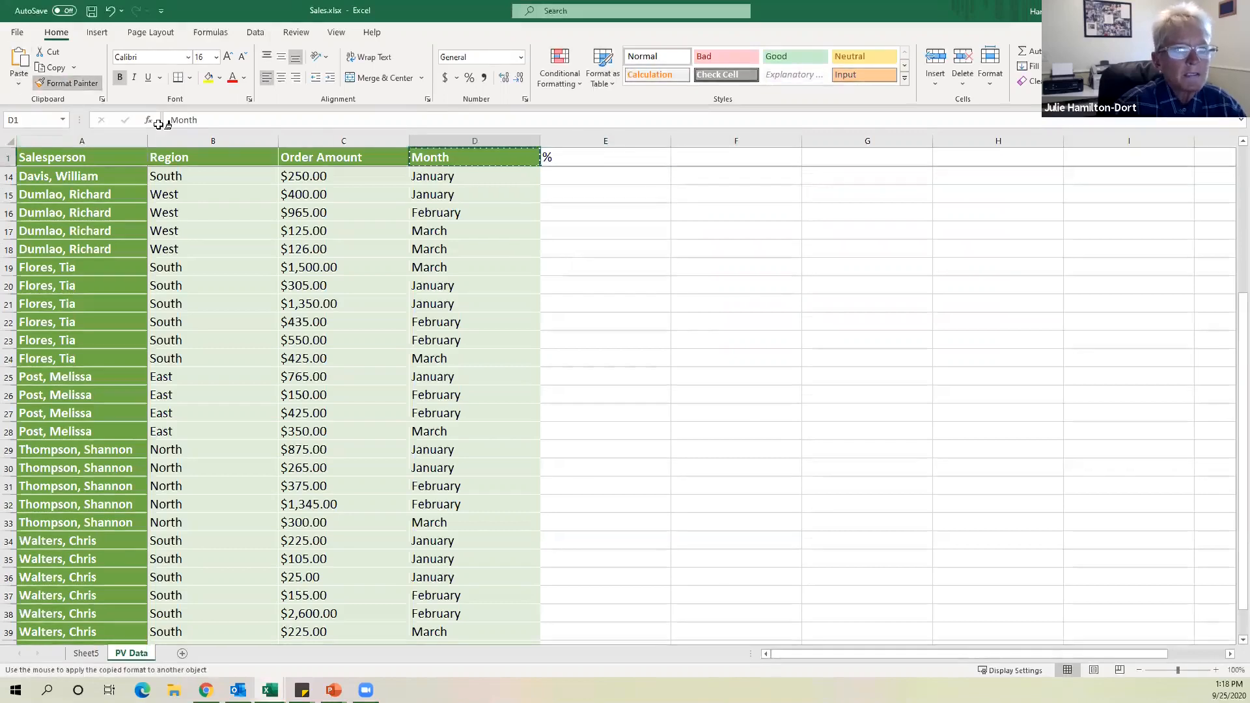
{"action": "left_click", "coordinate": [588, 157]}
{"action": "left_click", "coordinate": [282, 77]}
Total the Order Amount column in cell C41 with =SUM(C2:C40).
{"action": "scroll", "coordinate": [477, 427], "scroll_direction": "down", "scroll_amount": 4}
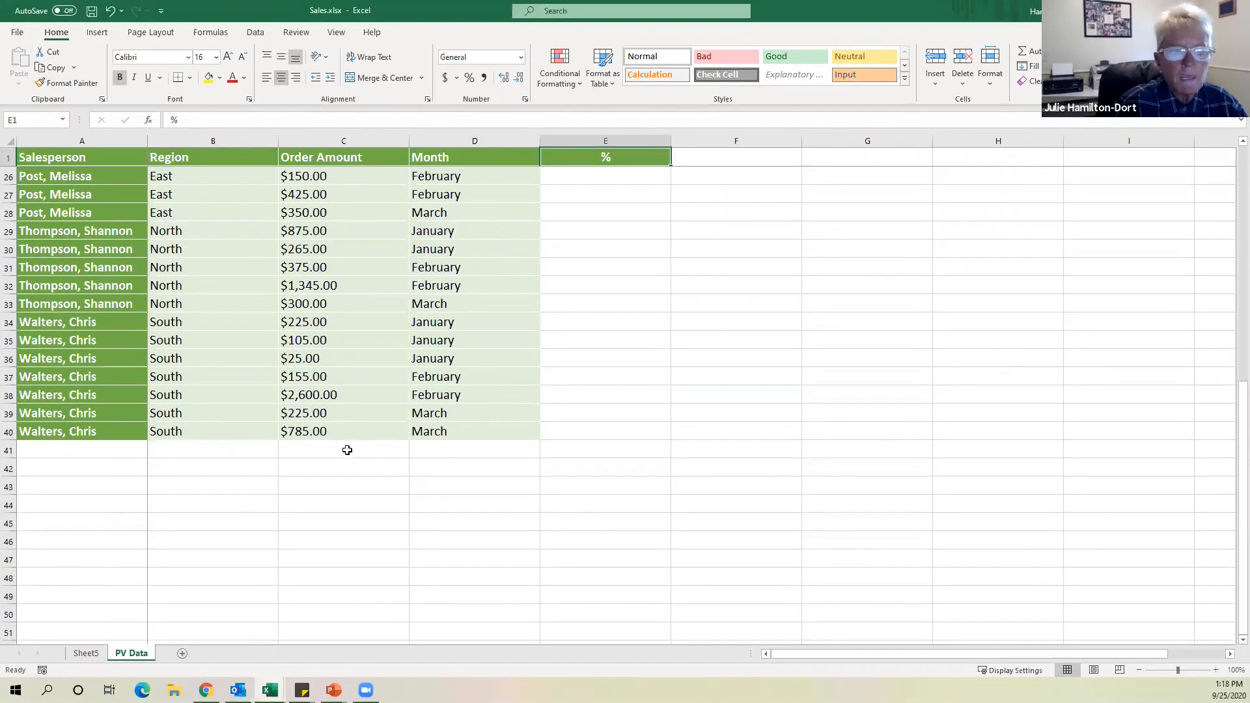
{"action": "left_click", "coordinate": [347, 450]}
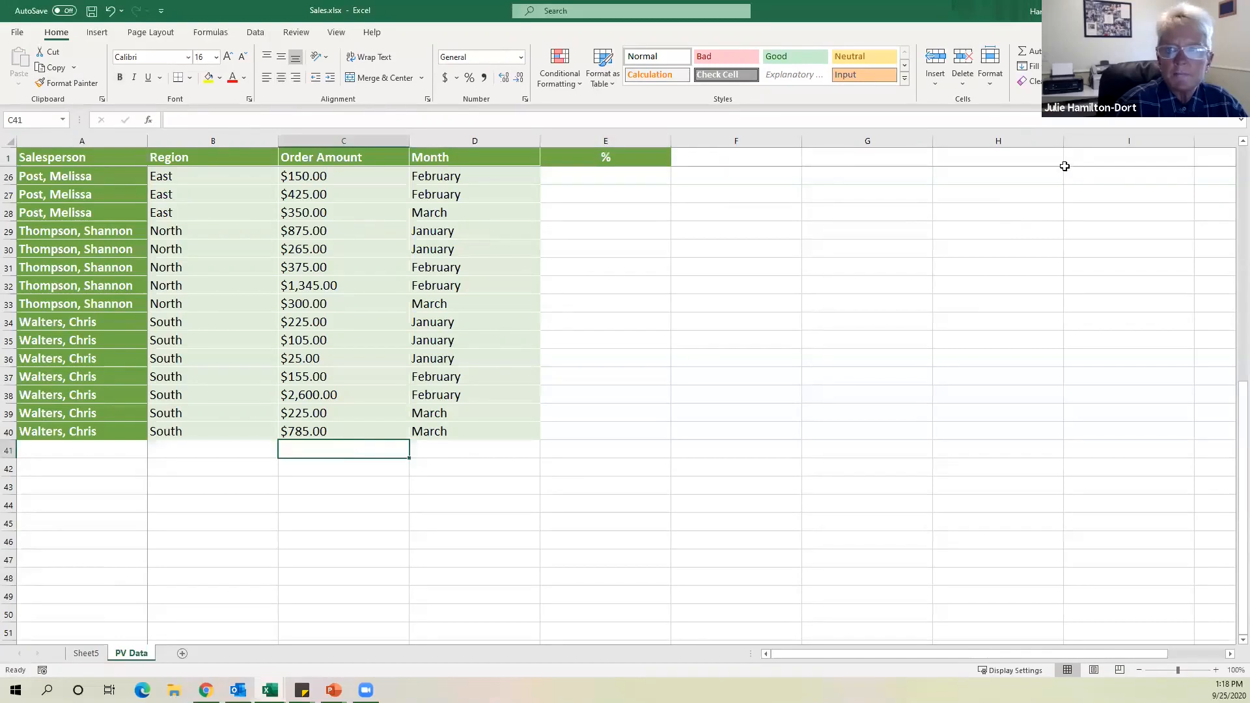
{"action": "left_click", "coordinate": [1025, 52]}
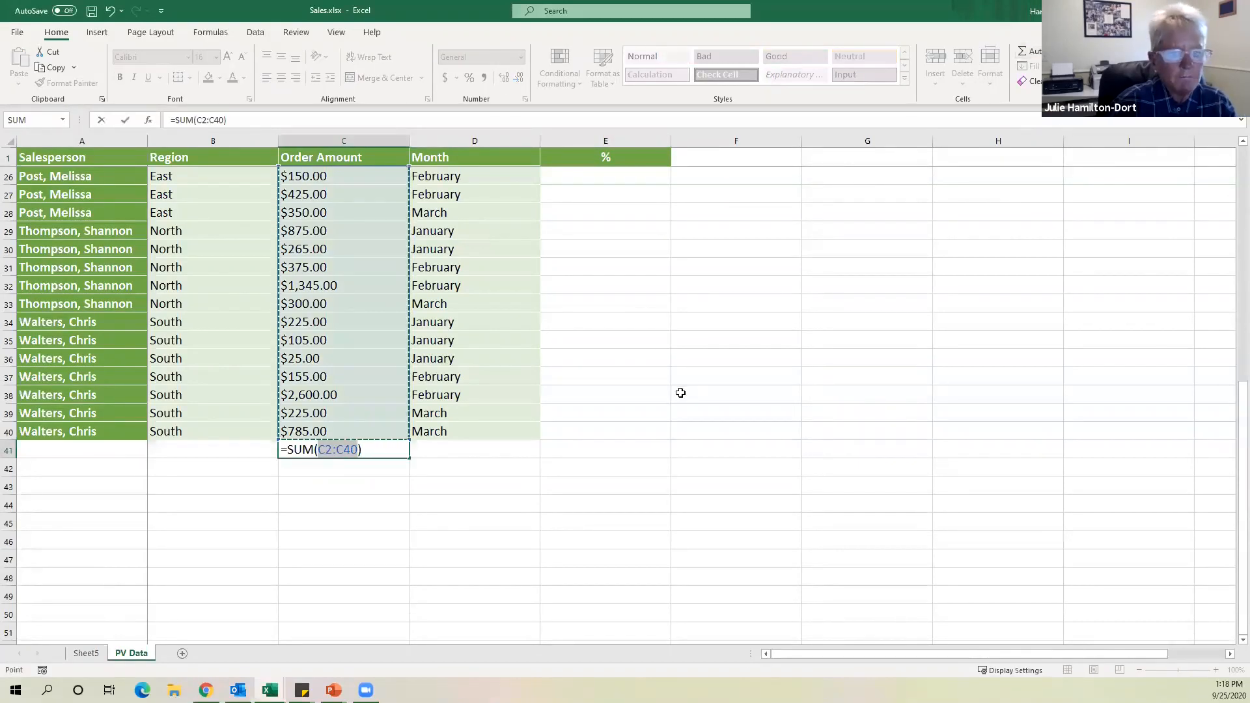
{"action": "key", "text": "Return"}
Enter a formula in E2, under the % header, that references the order total in C41.
{"action": "scroll", "coordinate": [668, 362], "scroll_direction": "up", "scroll_amount": 8}
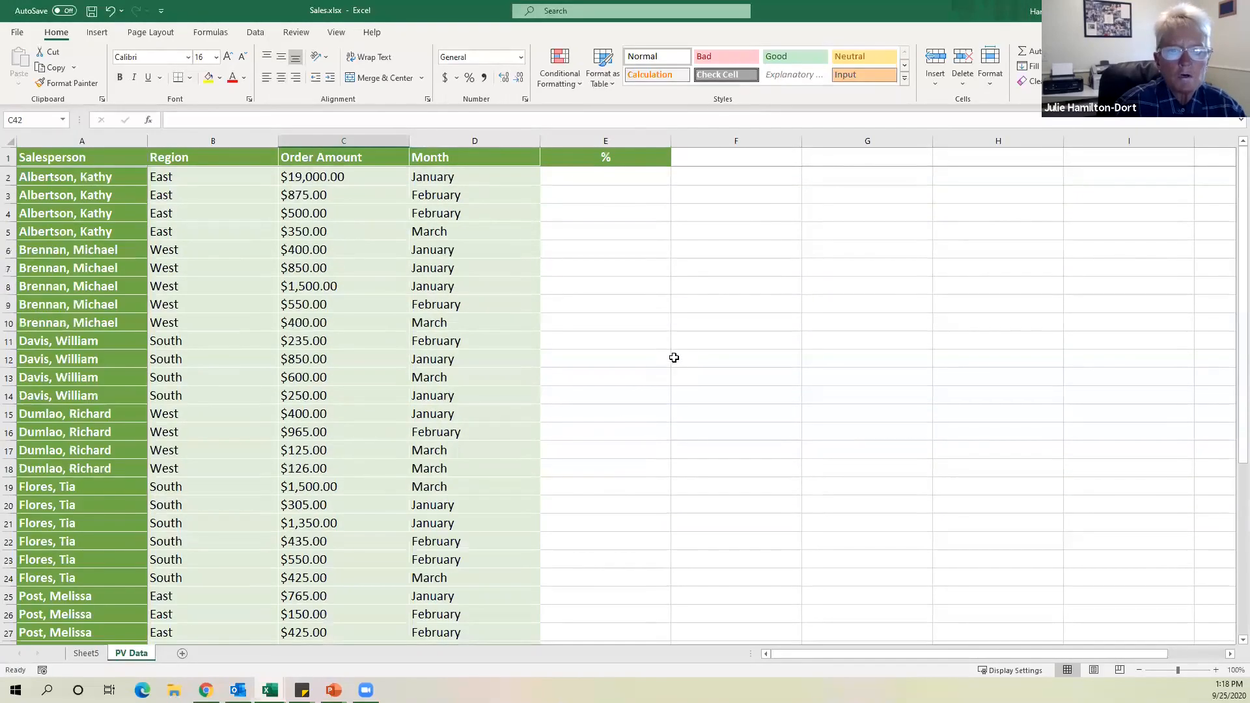
{"action": "left_click", "coordinate": [605, 178]}
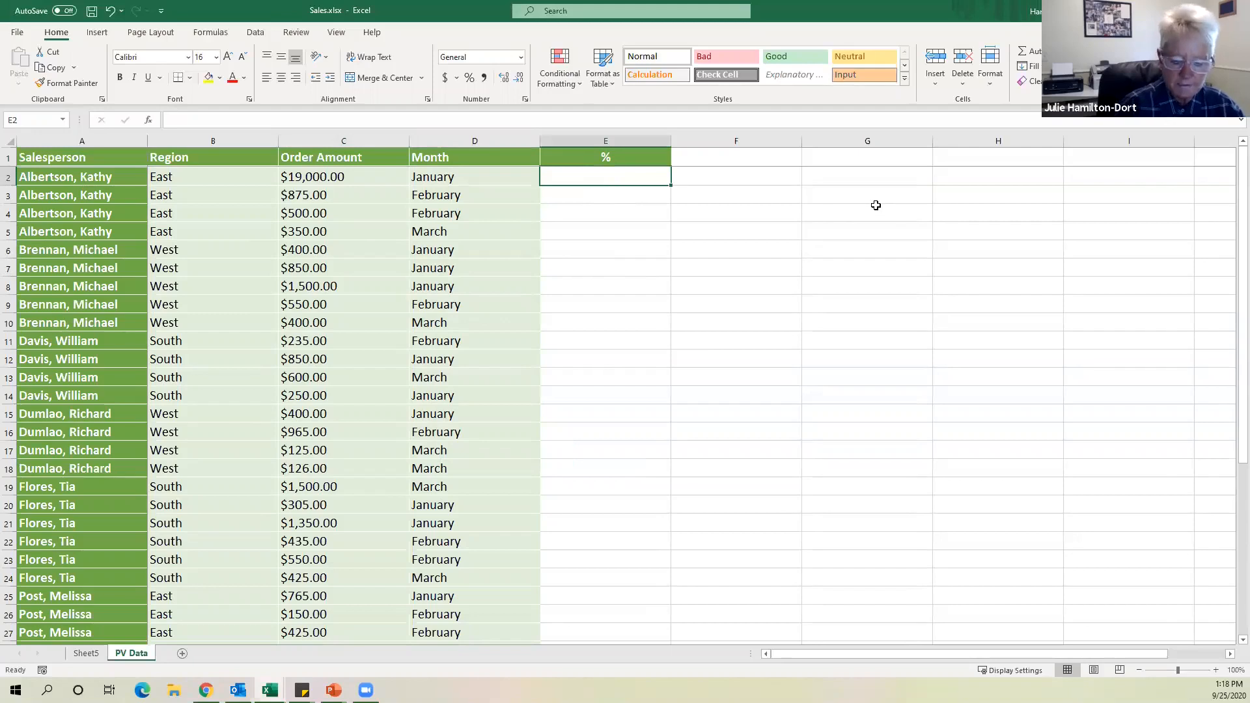
{"action": "type", "text": "="}
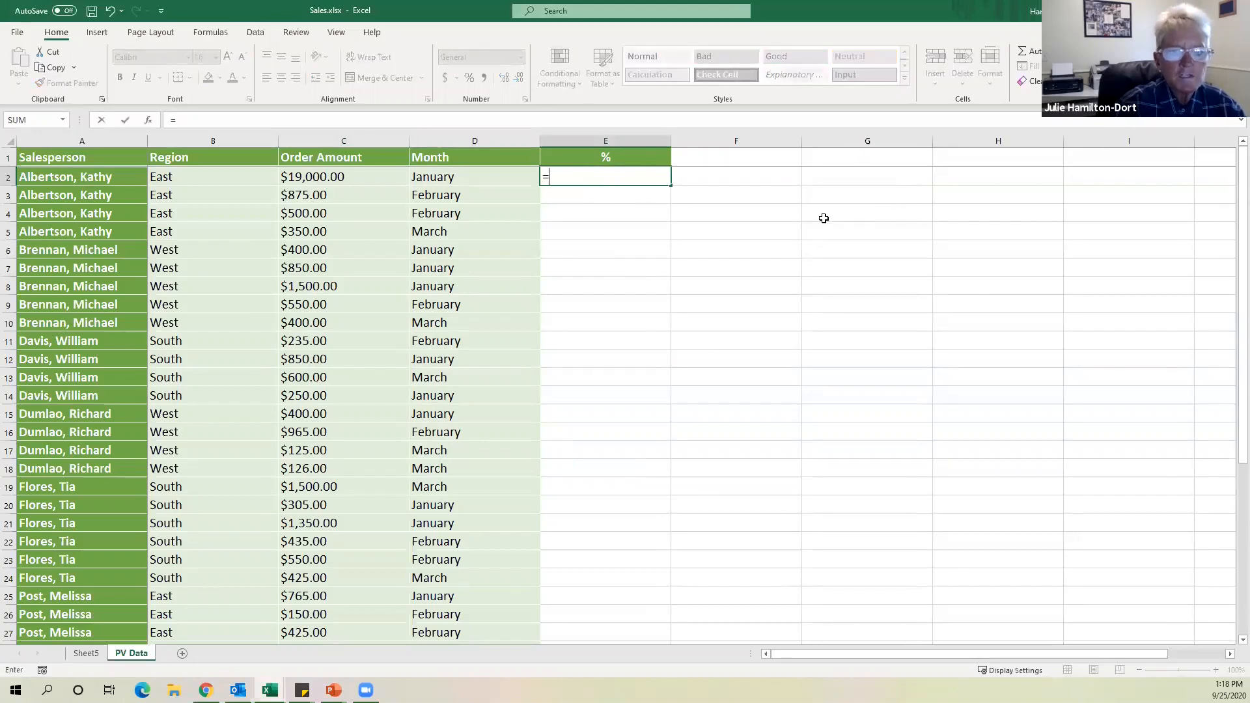
{"action": "left_click", "coordinate": [333, 177]}
{"action": "scroll", "coordinate": [656, 273], "scroll_direction": "down", "scroll_amount": 3}
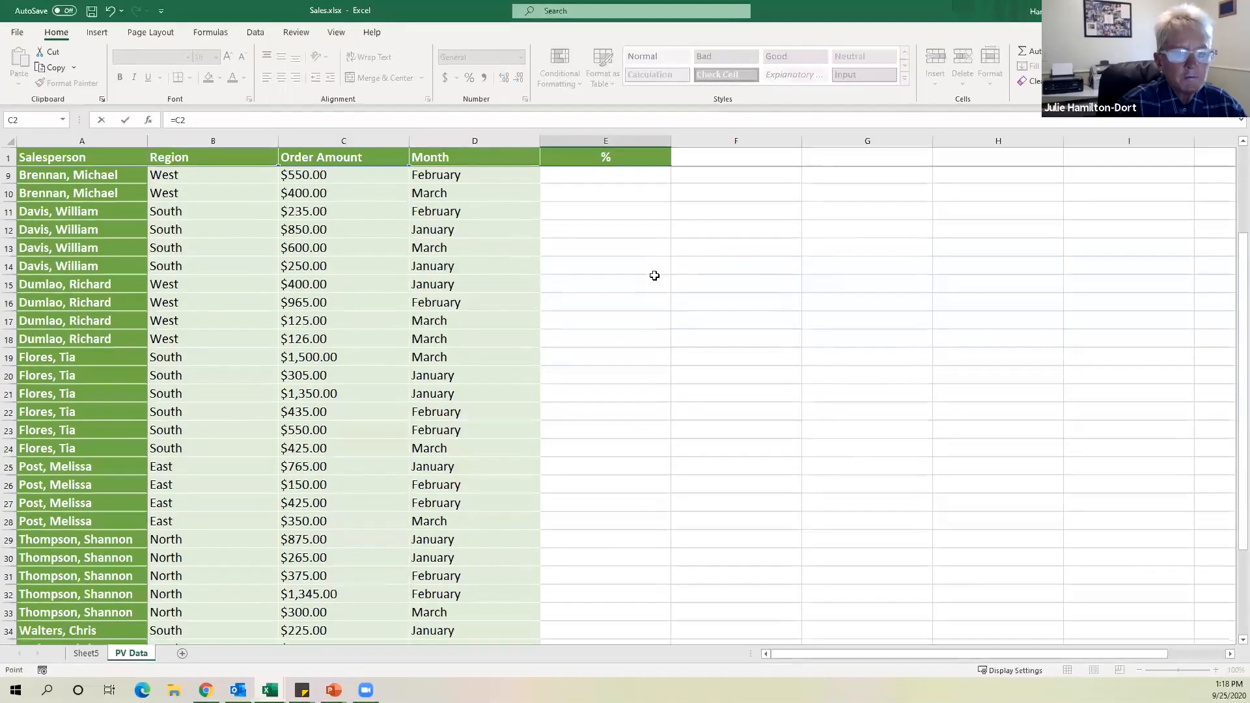
{"action": "scroll", "coordinate": [654, 275], "scroll_direction": "down", "scroll_amount": 5}
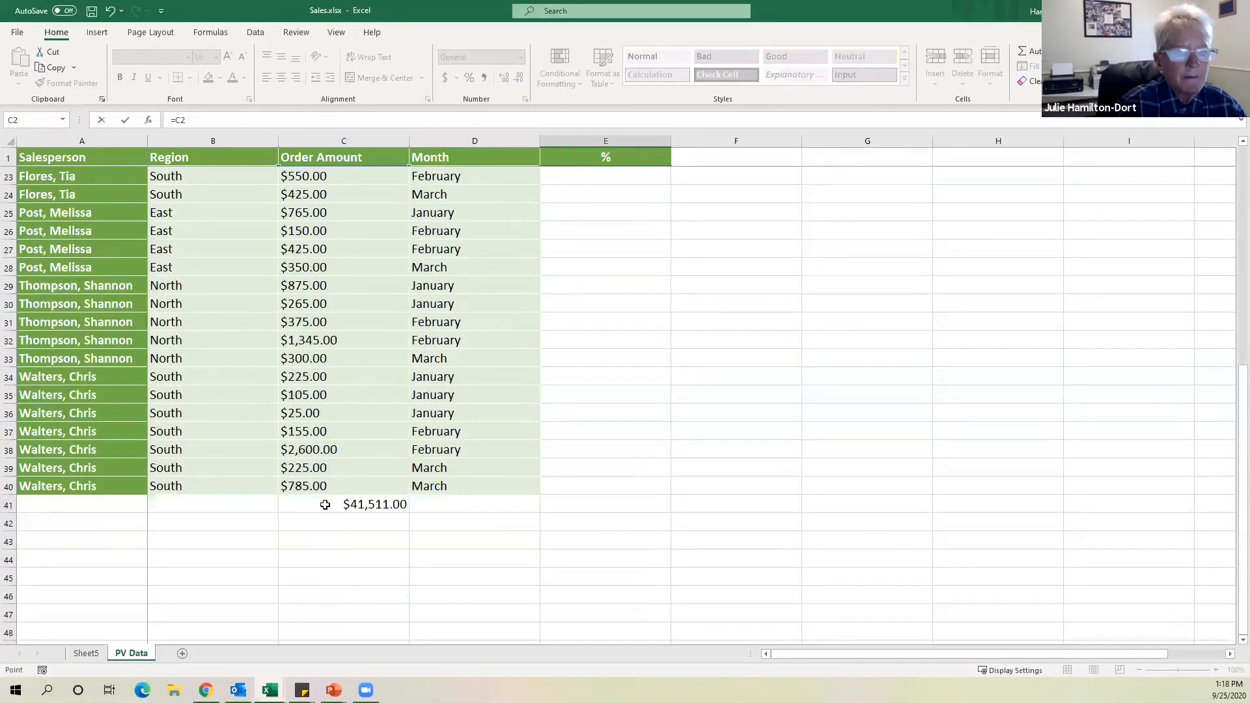
{"action": "left_click", "coordinate": [325, 505]}
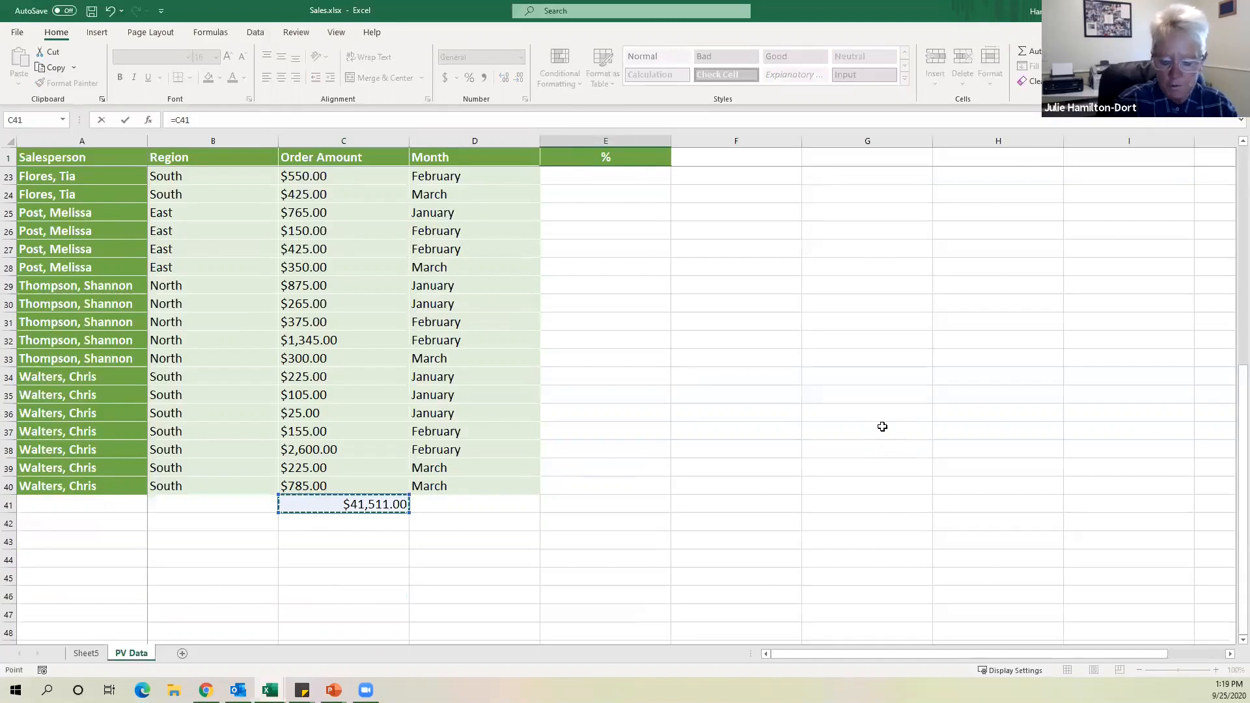
{"action": "key", "text": "Return"}
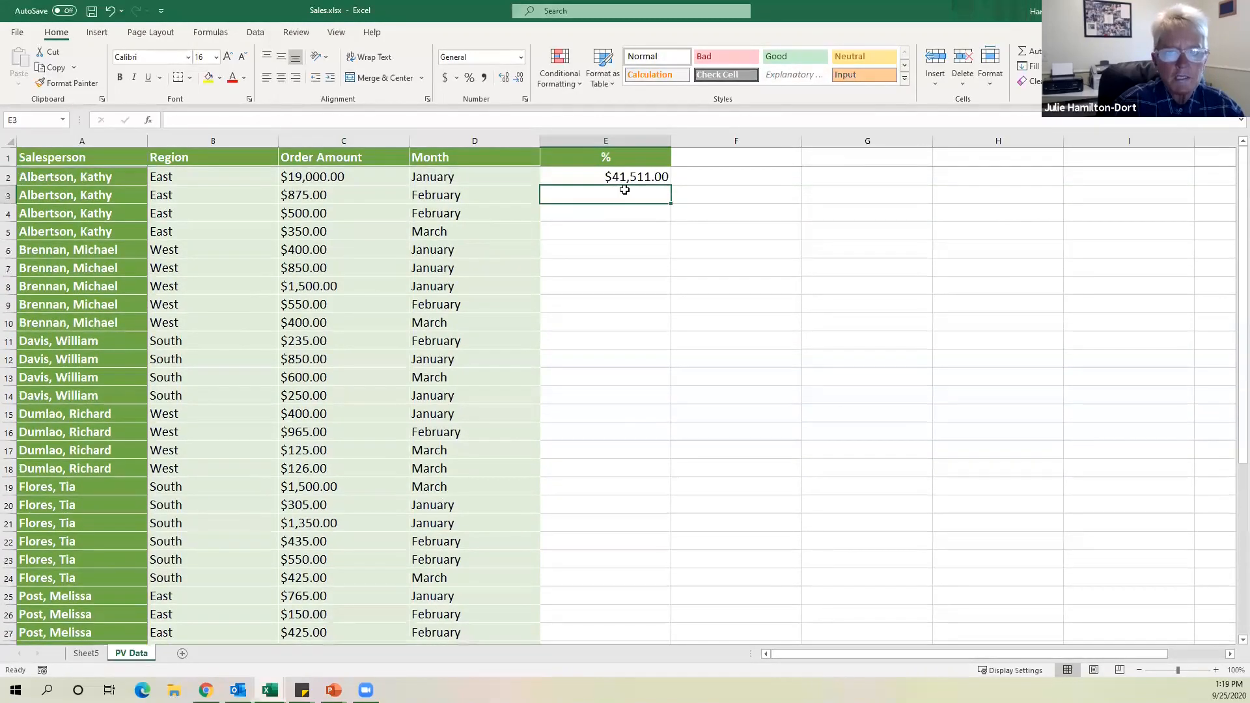
Correct the E2 formula to =C2/C41 so the first order amount is divided by the total.
{"action": "left_click", "coordinate": [572, 177]}
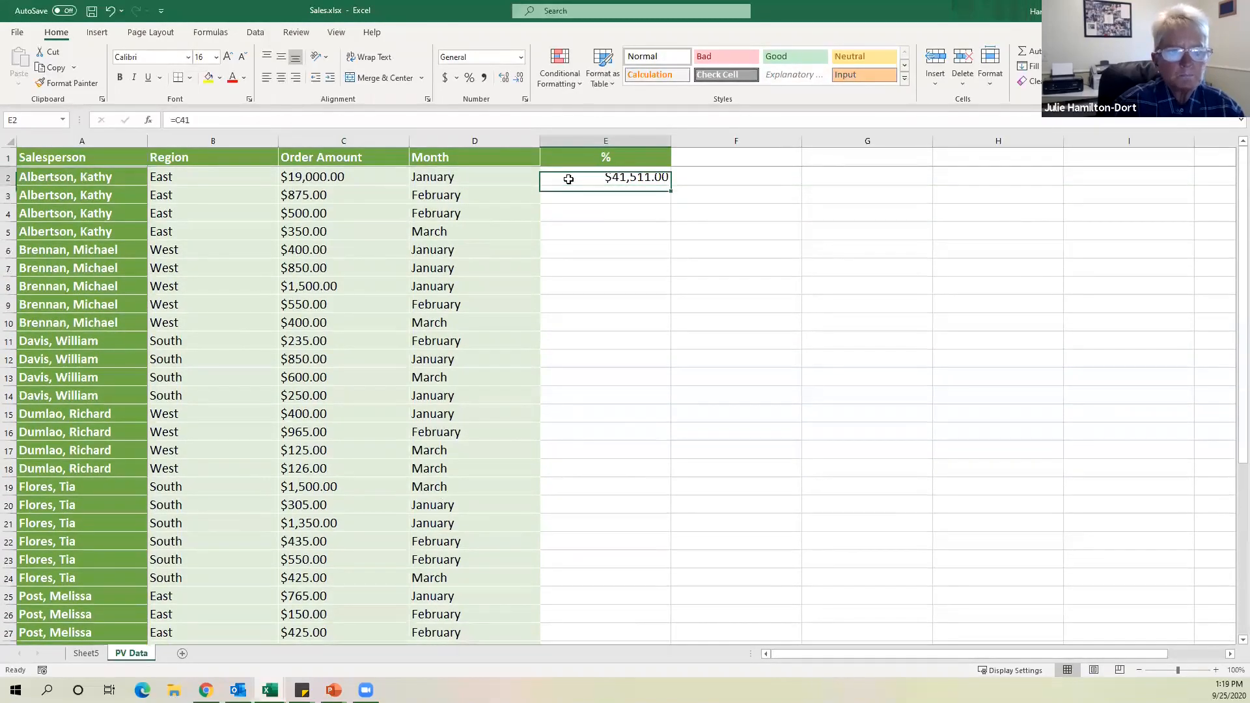
{"action": "left_click", "coordinate": [209, 119]}
{"action": "left_click", "coordinate": [177, 121]}
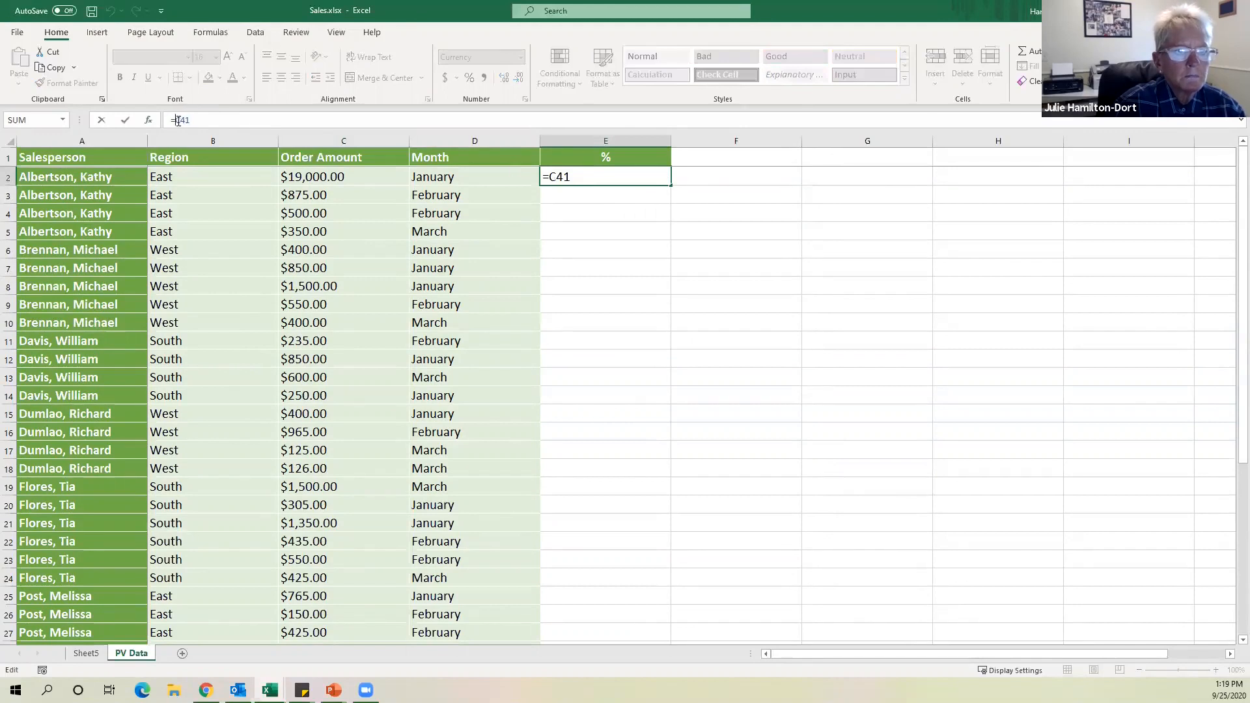
{"action": "type", "text": "c2/"}
{"action": "key", "text": "Return"}
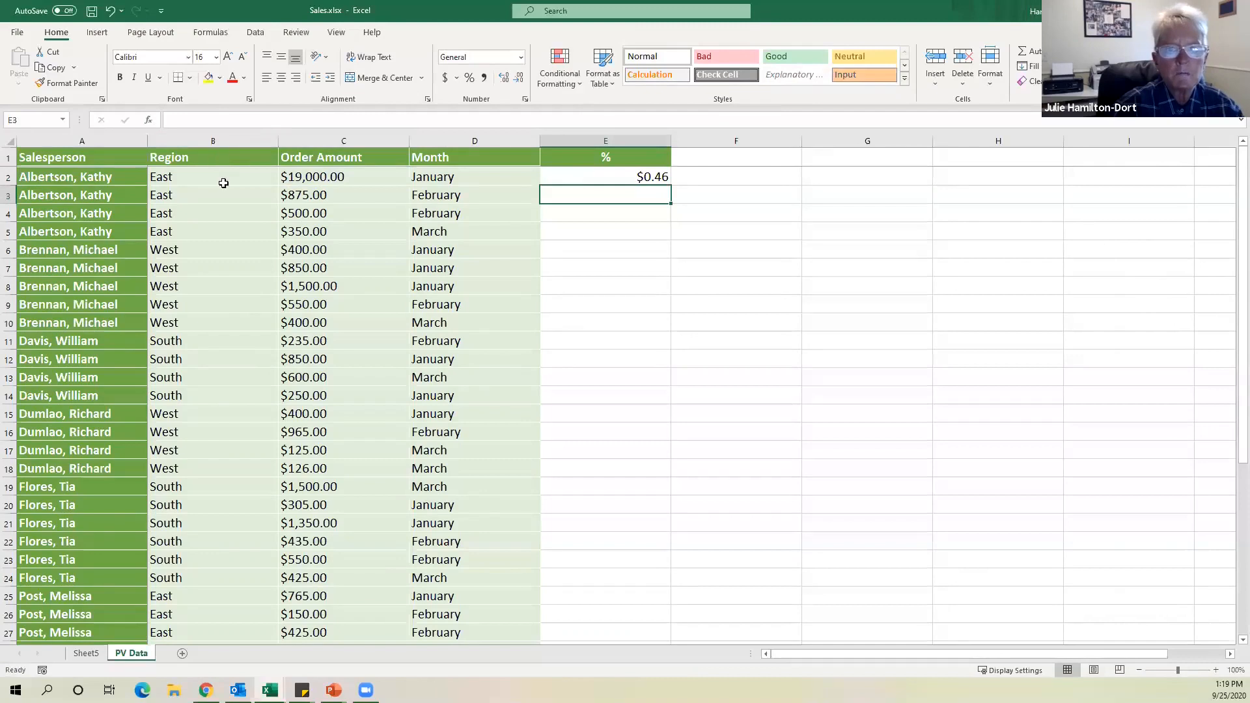
Format E2 as a percentage and make its total reference absolute, so the formula reads =C2/$C$41.
{"action": "left_click", "coordinate": [615, 176]}
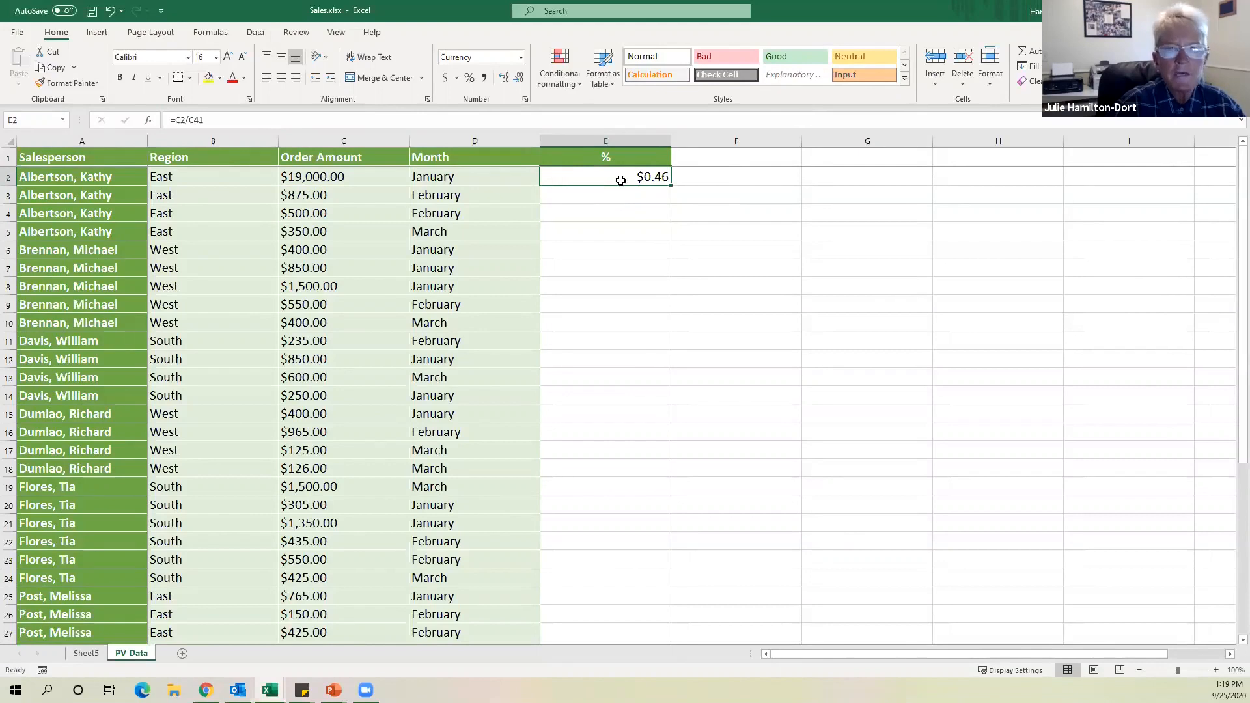
{"action": "left_click", "coordinate": [468, 79]}
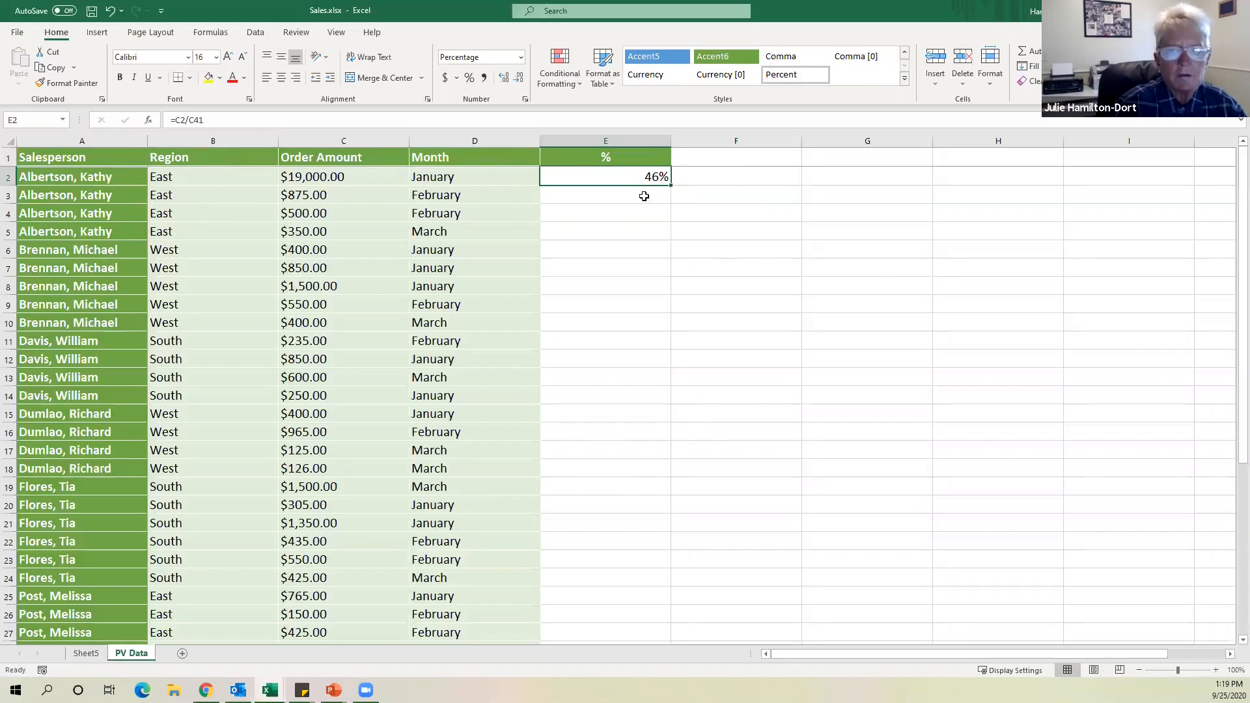
{"action": "double_click", "coordinate": [626, 177]}
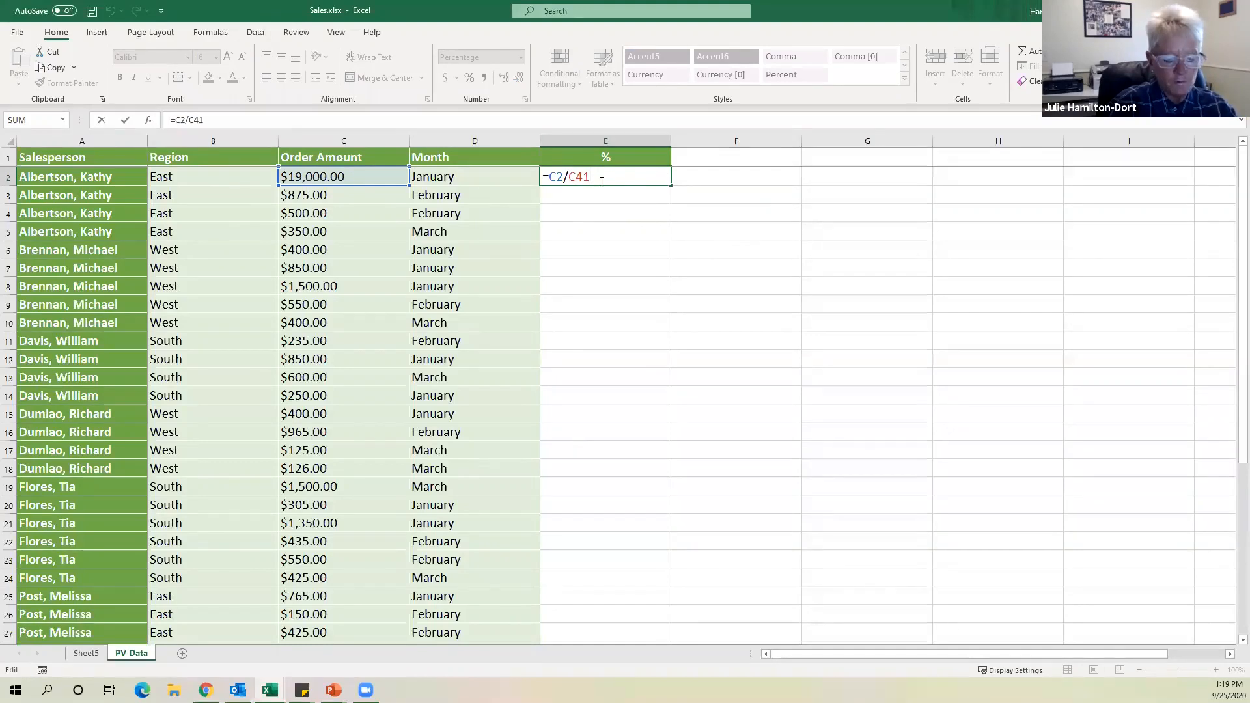
{"action": "key", "text": "F4"}
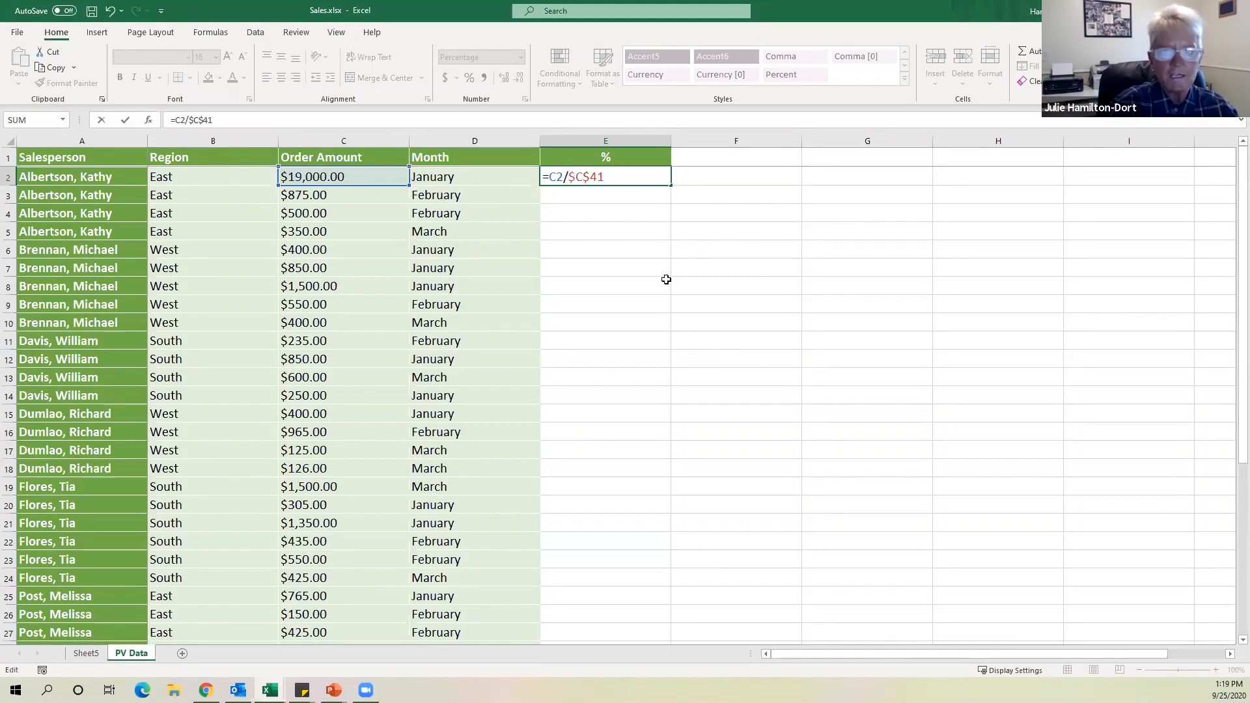
{"action": "key", "text": "Return"}
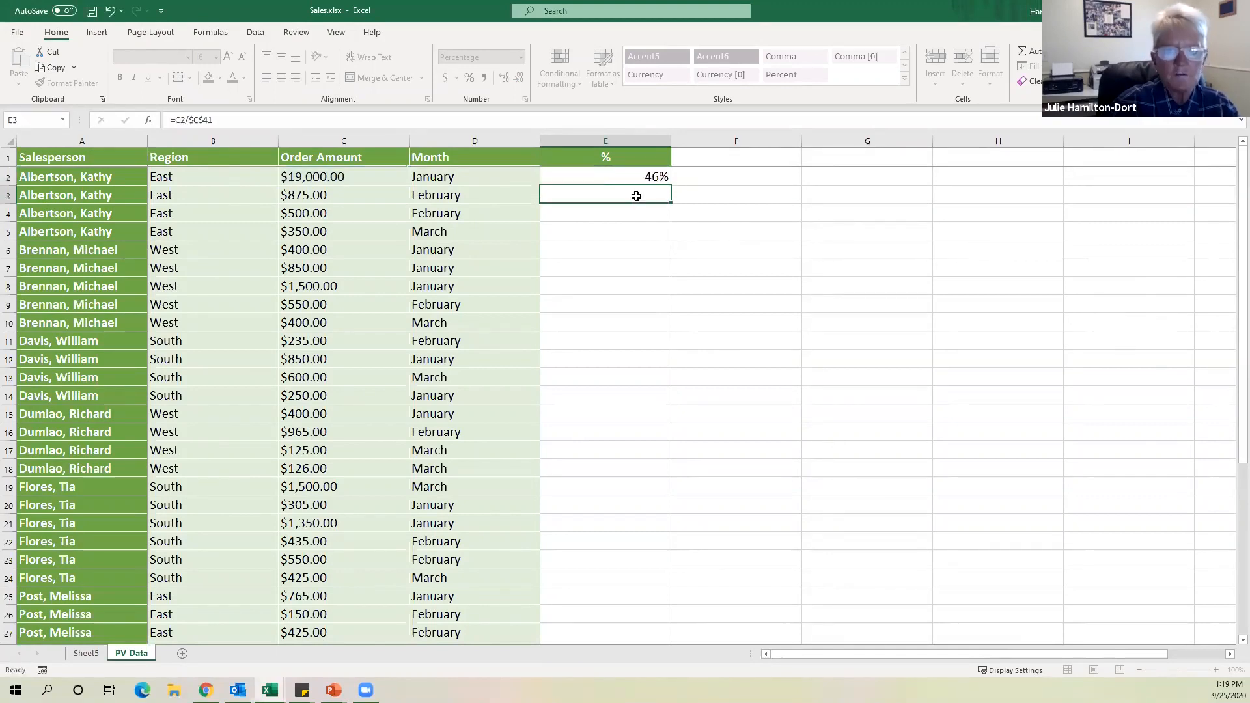
Fill the E2 percentage formula down the % column to row 40.
{"action": "left_click", "coordinate": [597, 175]}
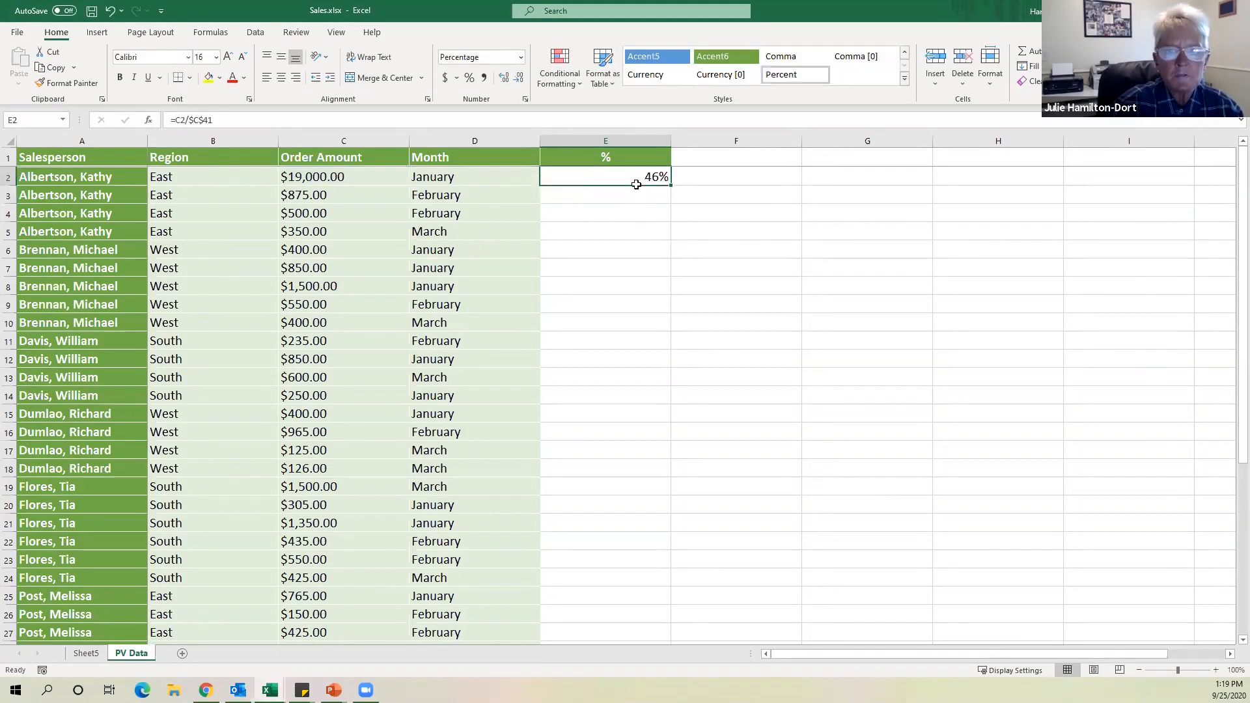
{"action": "double_click", "coordinate": [671, 182]}
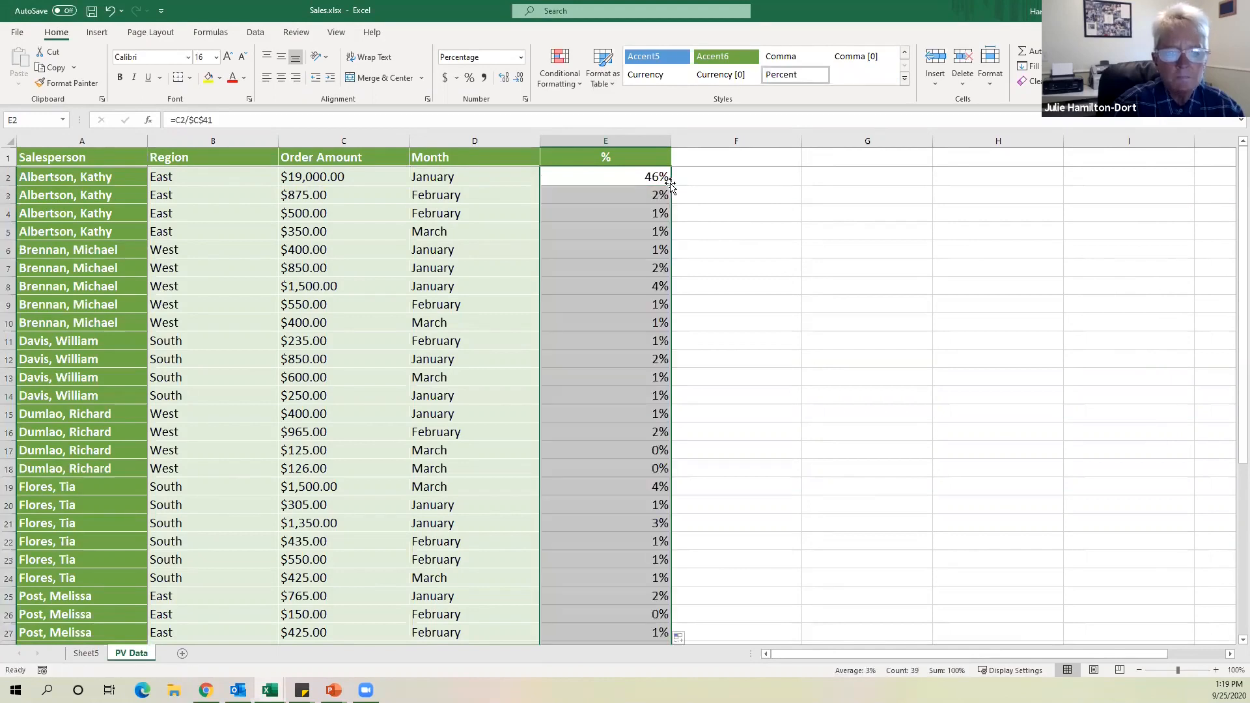
{"action": "scroll", "coordinate": [784, 271], "scroll_direction": "down", "scroll_amount": 6}
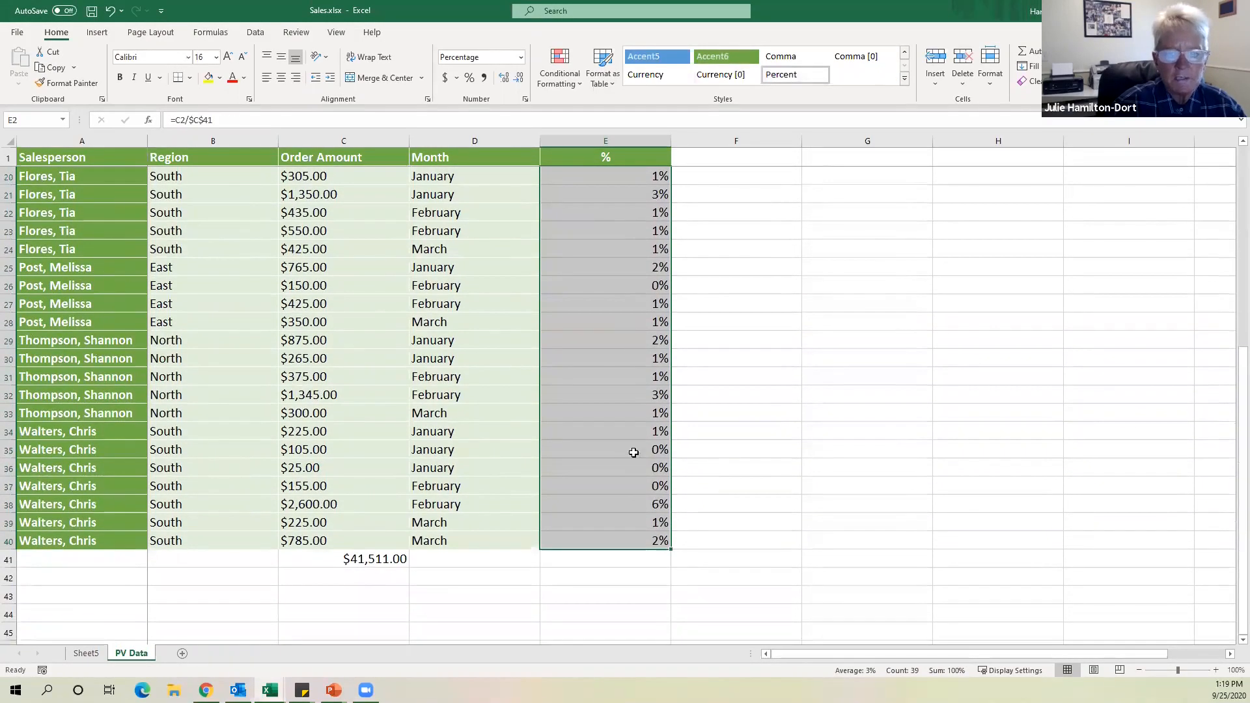
{"action": "left_click", "coordinate": [748, 452]}
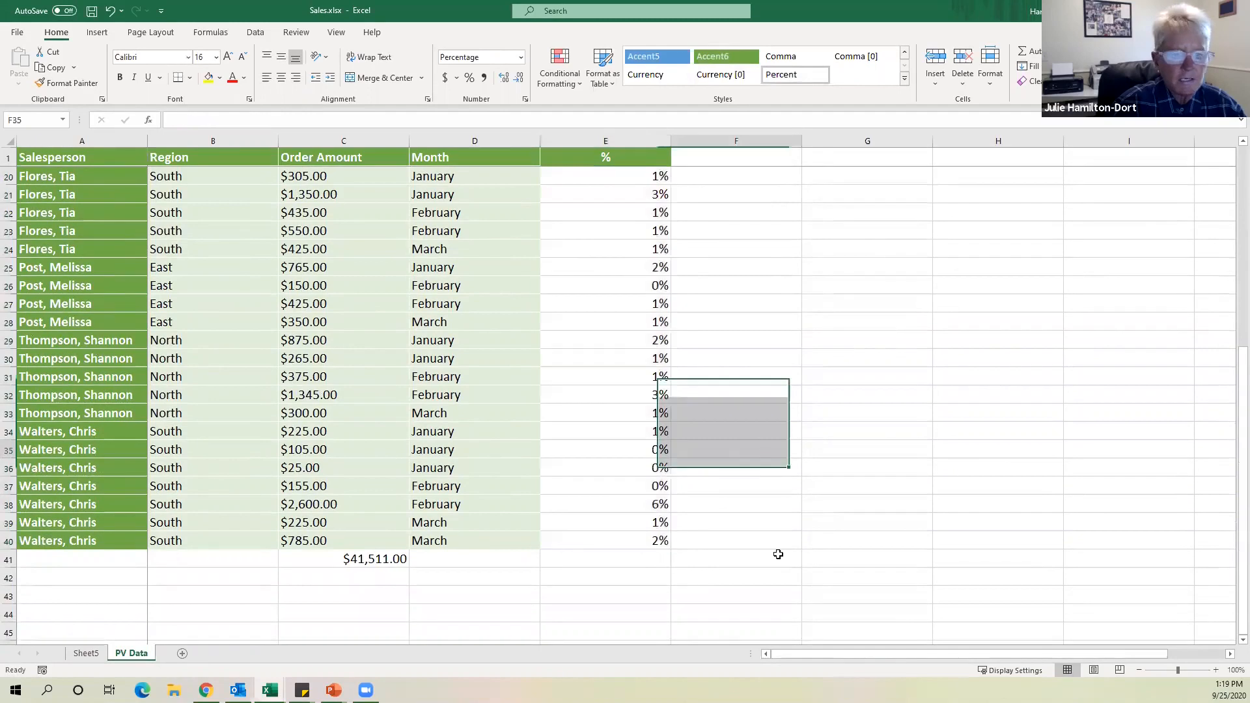
Permanently delete Sheet5, the worksheet containing the PivotTable.
{"action": "left_click", "coordinate": [83, 654]}
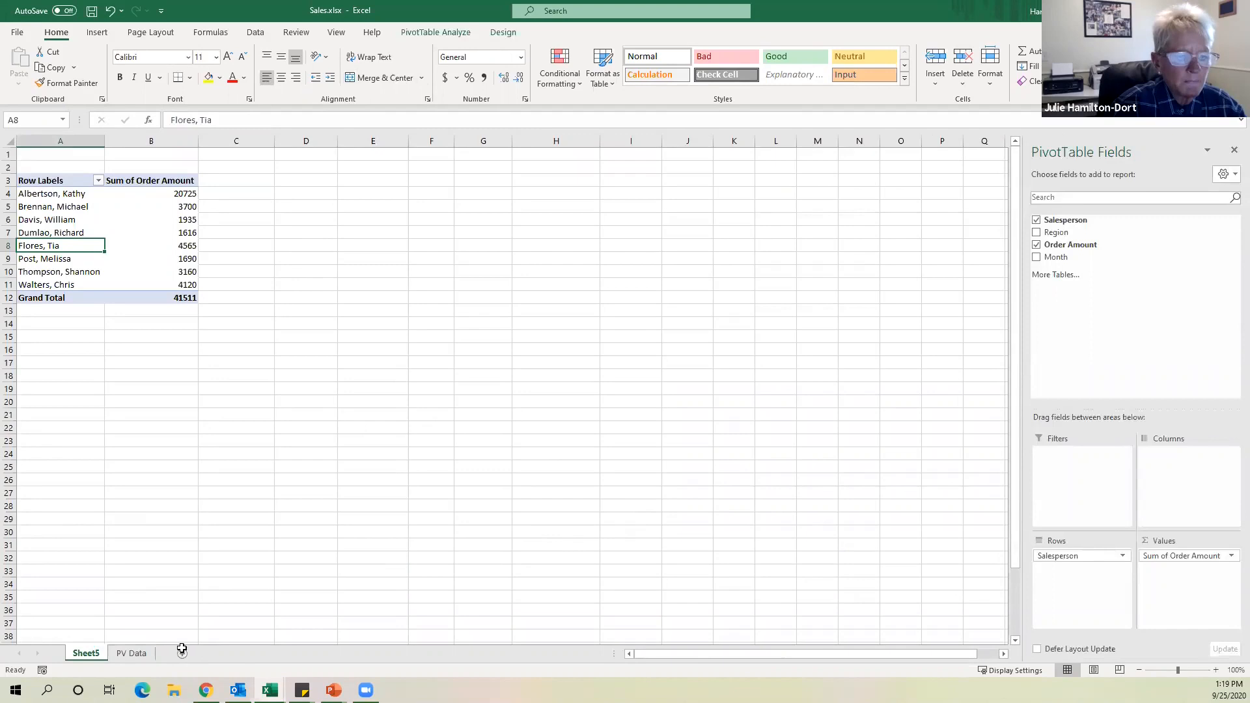
{"action": "right_click", "coordinate": [89, 656]}
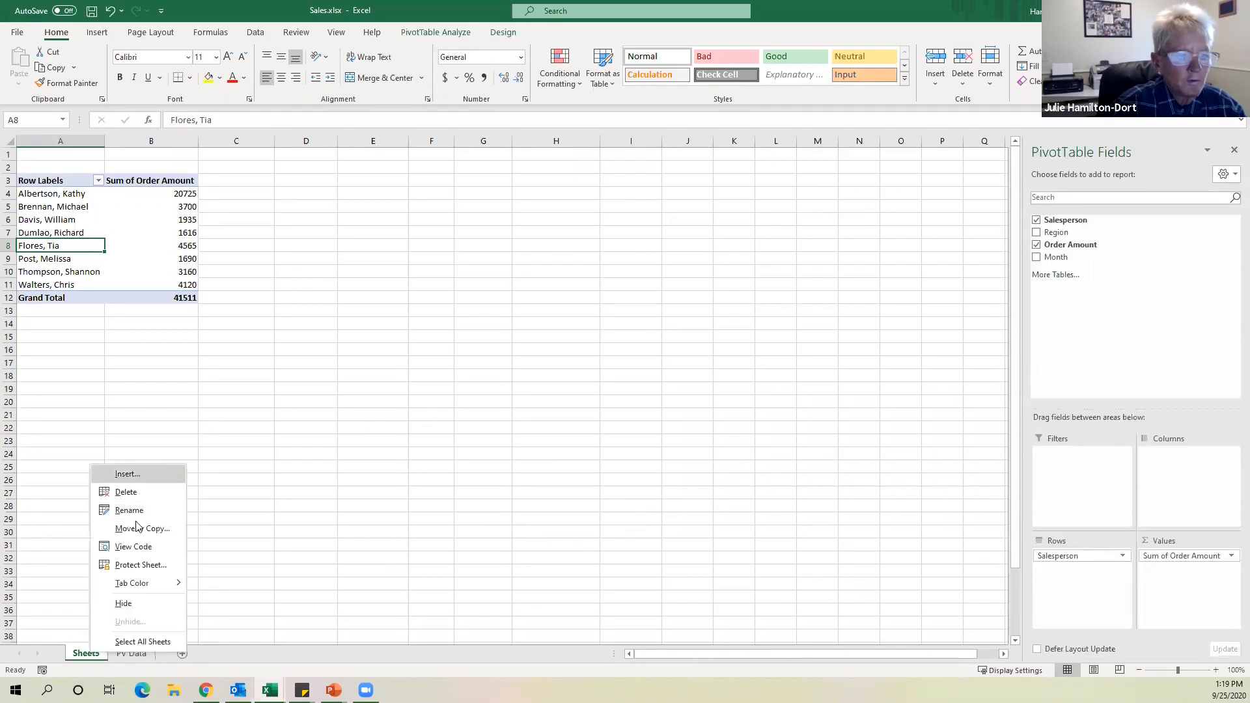
{"action": "left_click", "coordinate": [137, 502]}
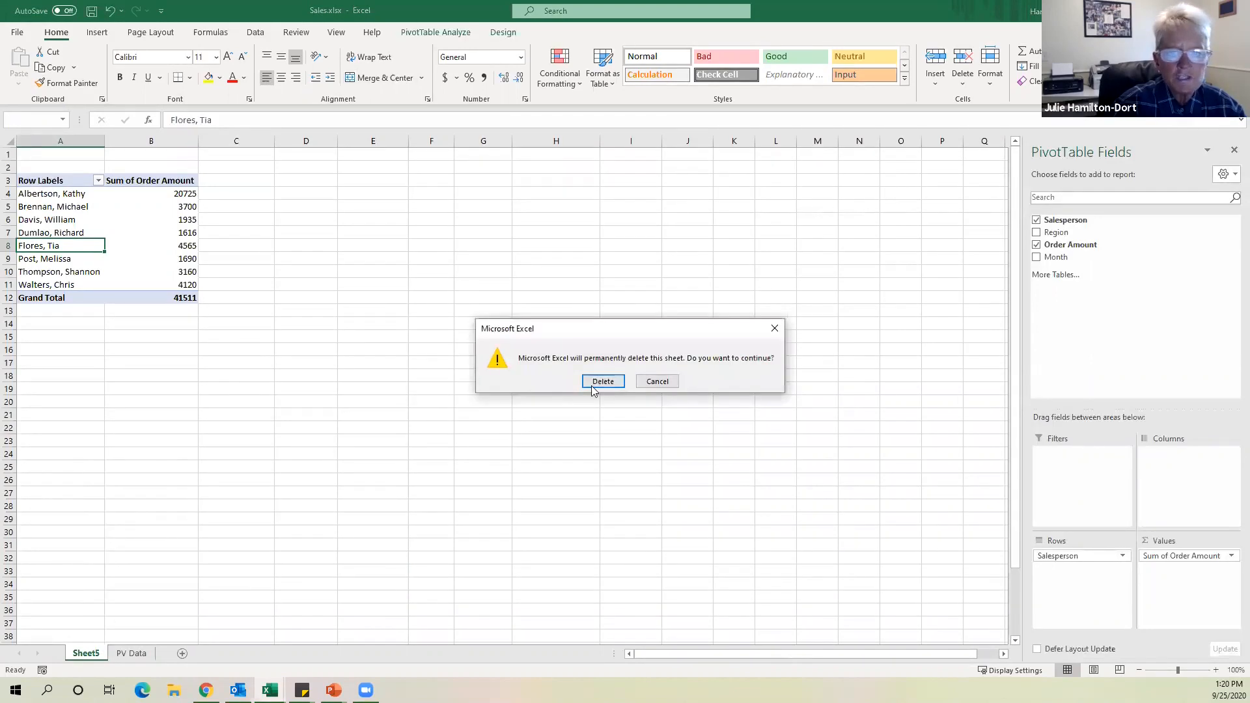
{"action": "left_click", "coordinate": [594, 383]}
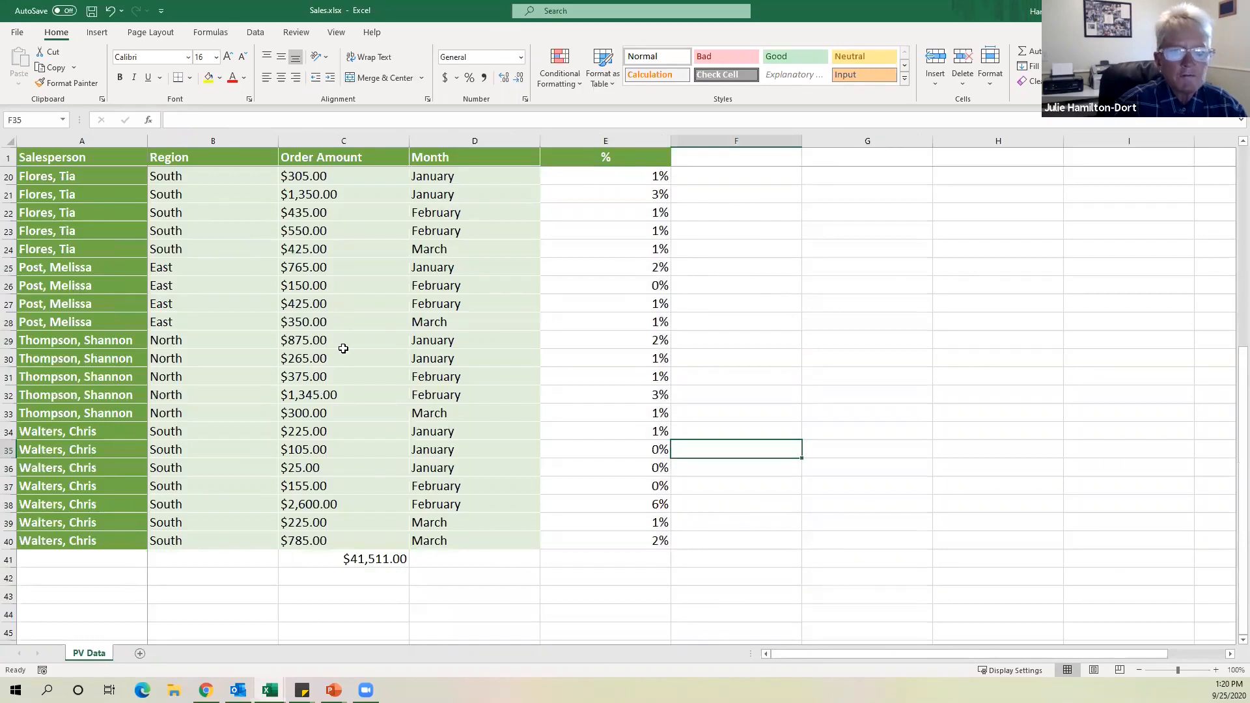
Create a PivotTable on a new worksheet from the PV Data range A1:E41, including the % column.
{"action": "left_click", "coordinate": [351, 321]}
{"action": "scroll", "coordinate": [130, 221], "scroll_direction": "up", "scroll_amount": 6}
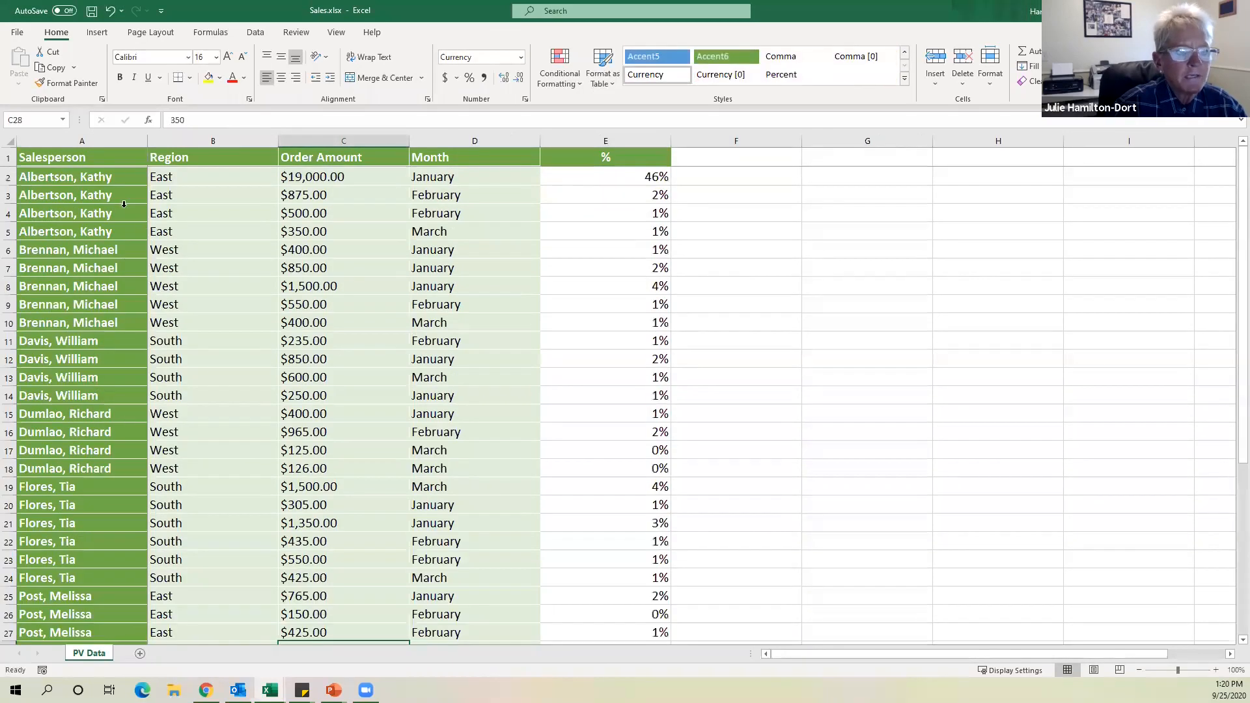
{"action": "left_click_drag", "start_coordinate": [49, 157], "coordinate": [597, 215]}
{"action": "left_click", "coordinate": [597, 215]}
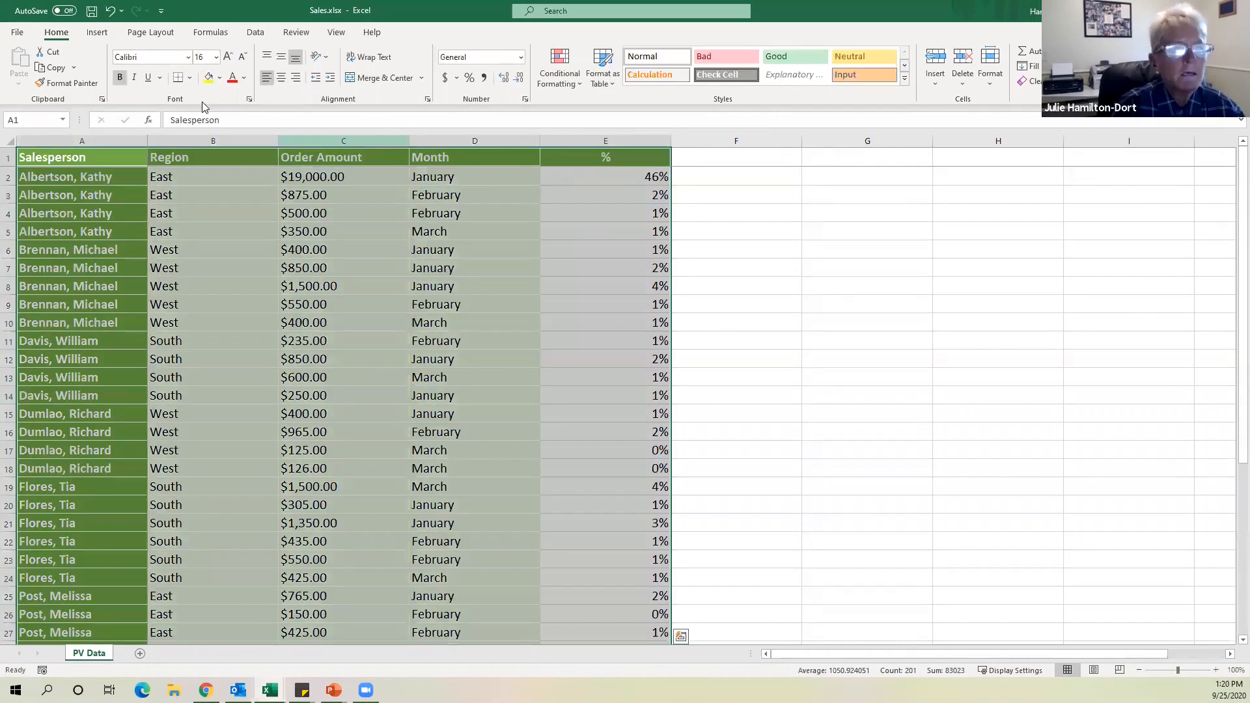
{"action": "left_click", "coordinate": [97, 32]}
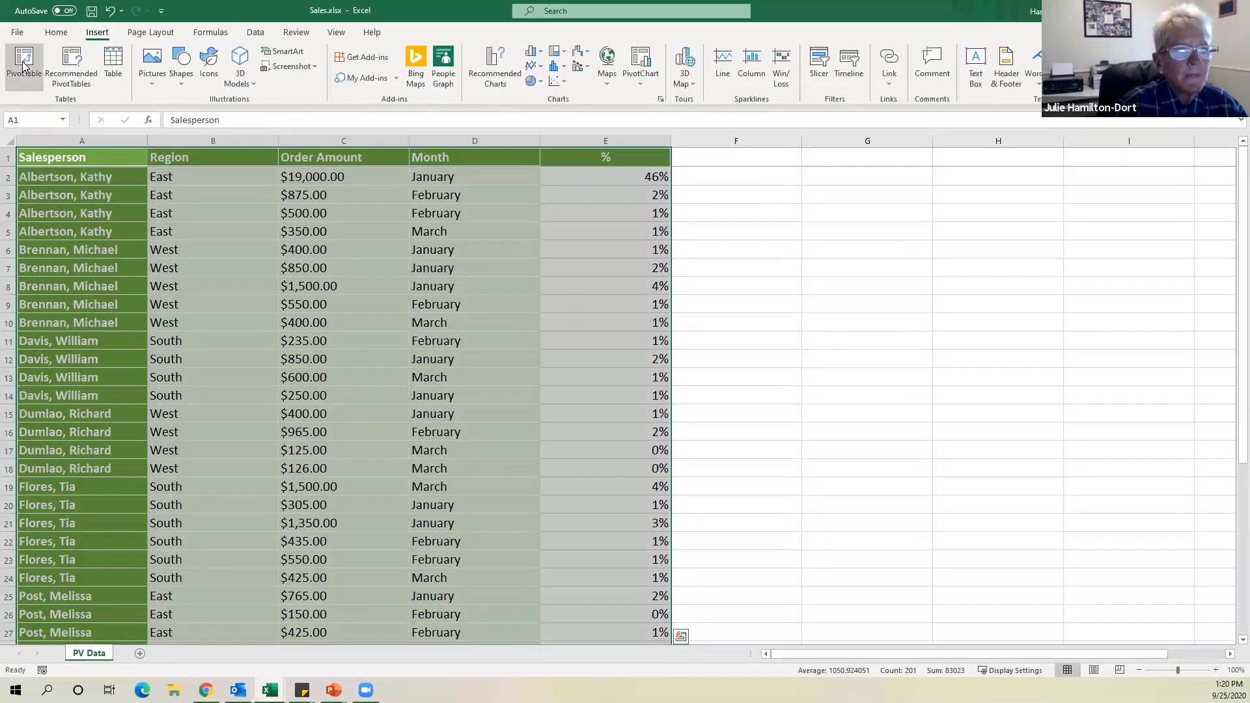
{"action": "left_click", "coordinate": [23, 65]}
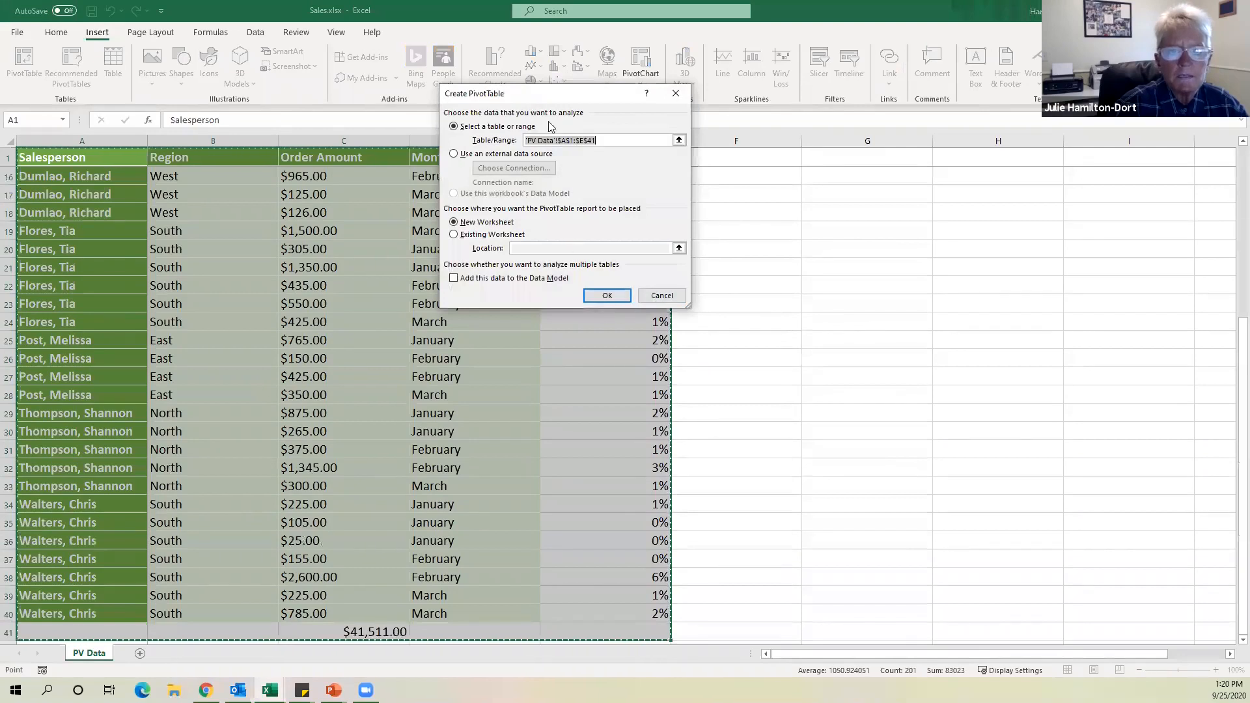
{"action": "left_click", "coordinate": [605, 298]}
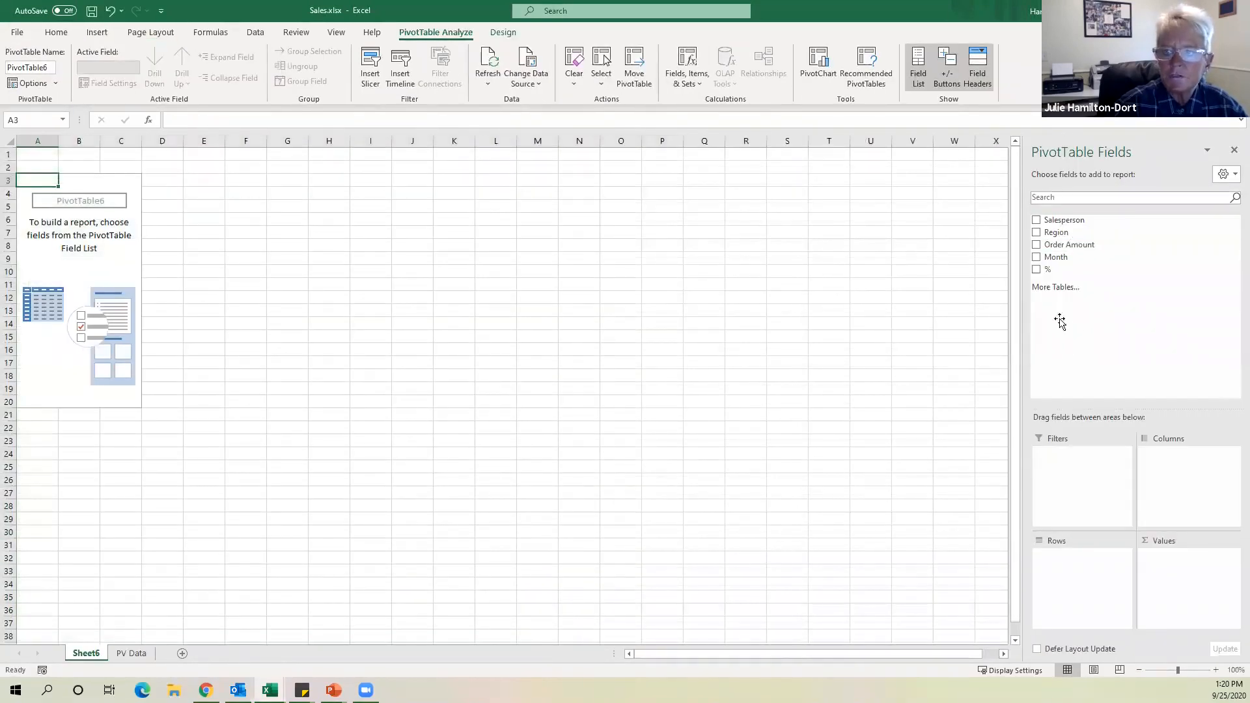
Add Salesperson as rows and % as values to the PivotTable, and format the salespeople's % sums as percentages.
{"action": "left_click", "coordinate": [1037, 220]}
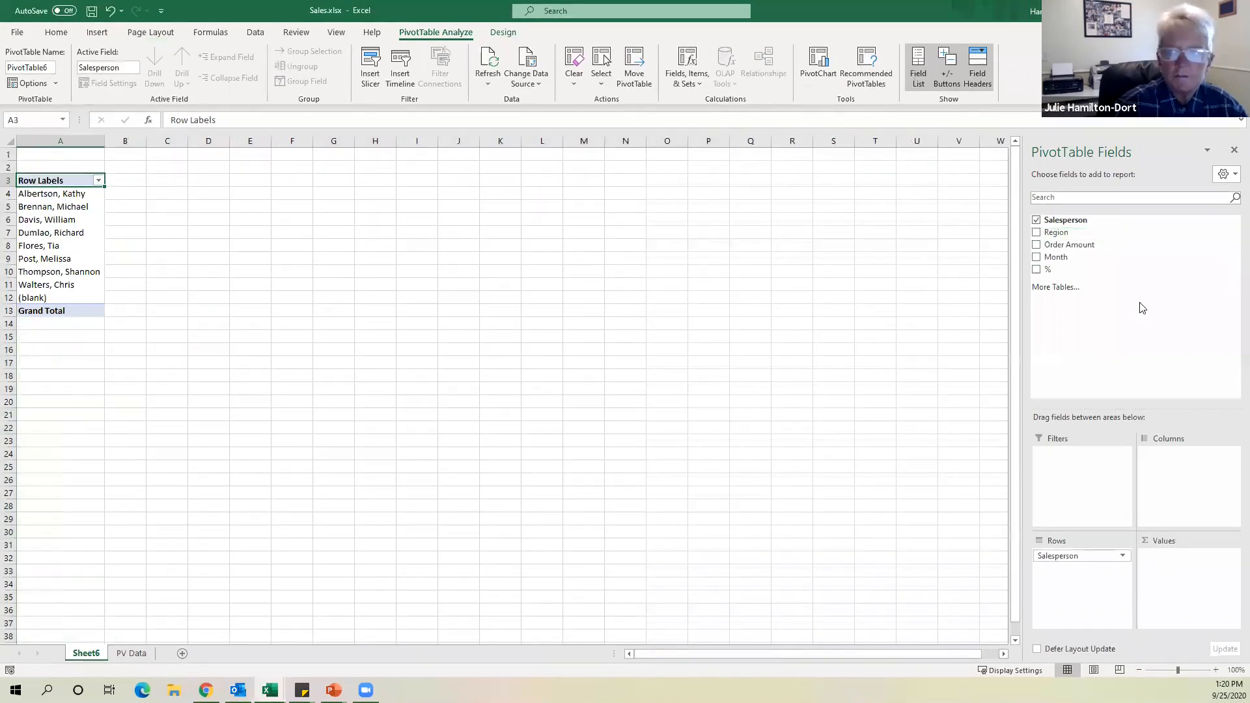
{"action": "left_click", "coordinate": [1036, 270]}
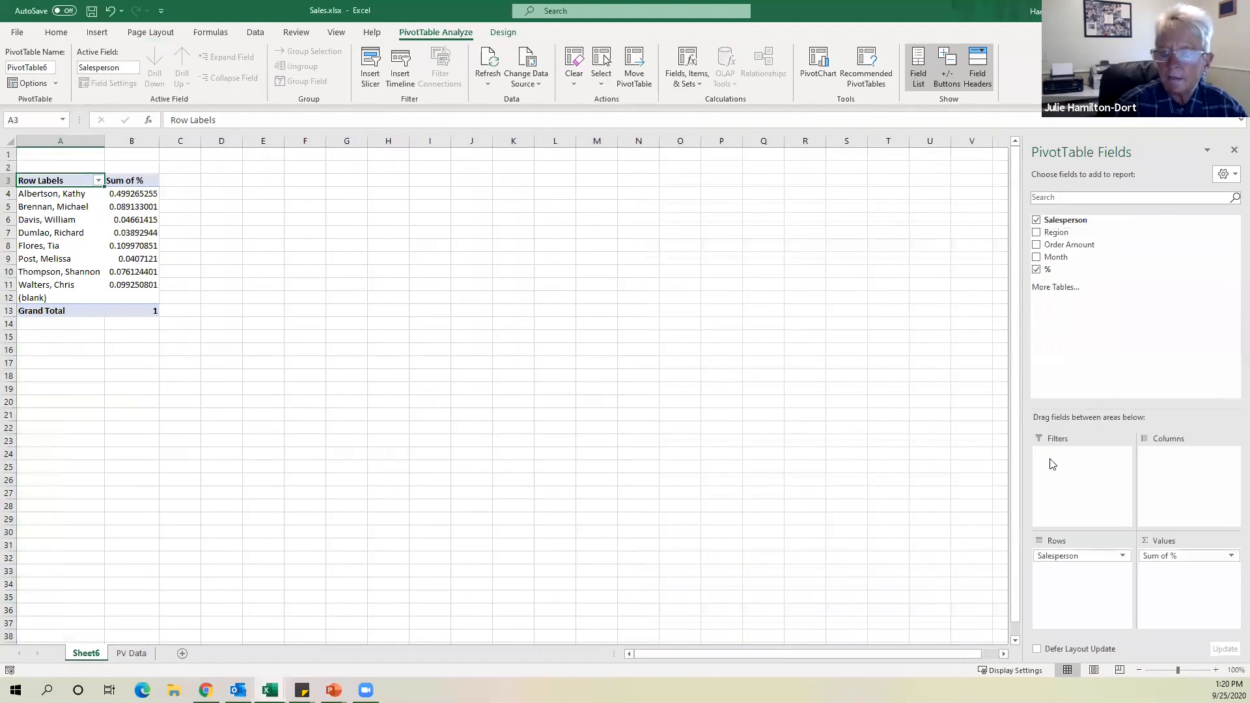
{"action": "left_click_drag", "start_coordinate": [124, 192], "coordinate": [126, 281]}
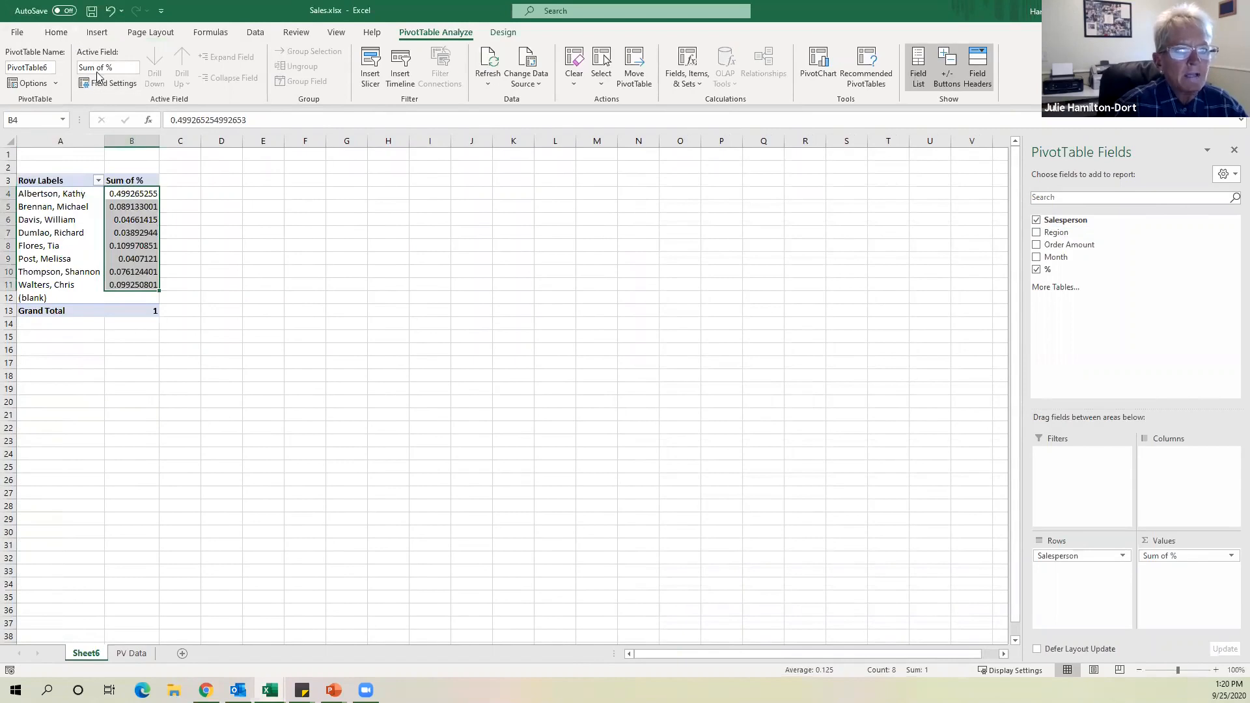
{"action": "left_click", "coordinate": [53, 34]}
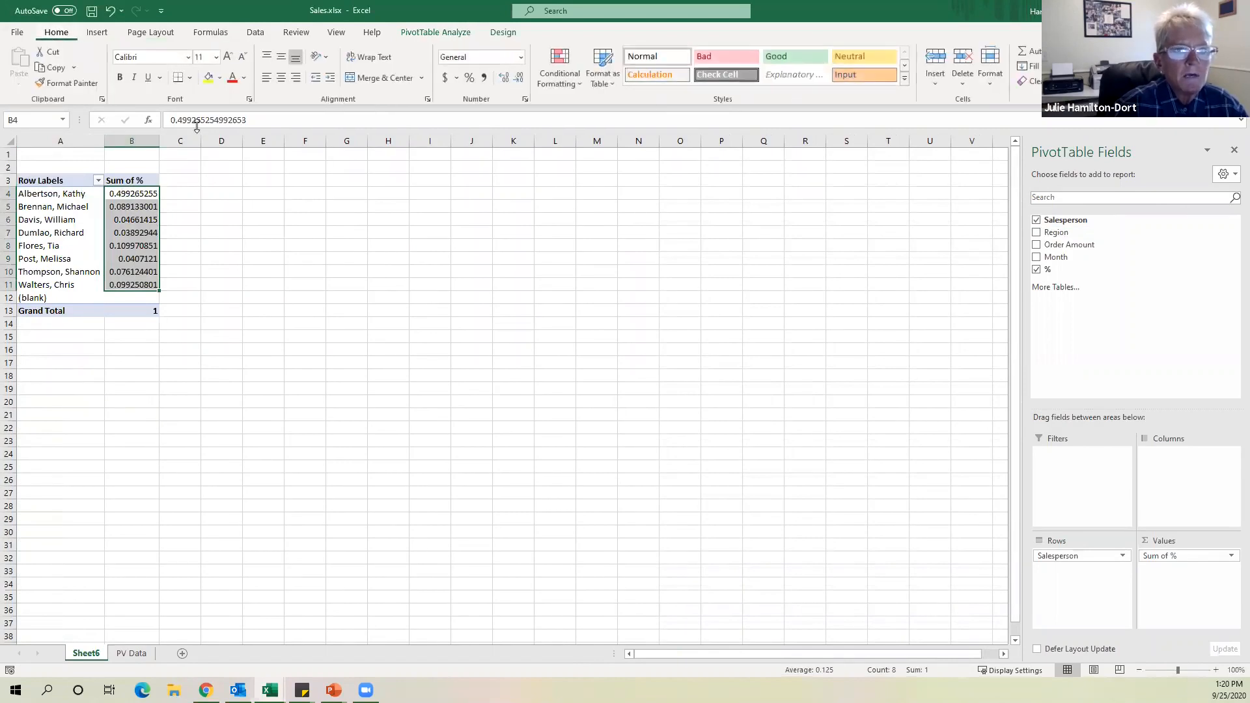
{"action": "left_click", "coordinate": [470, 77]}
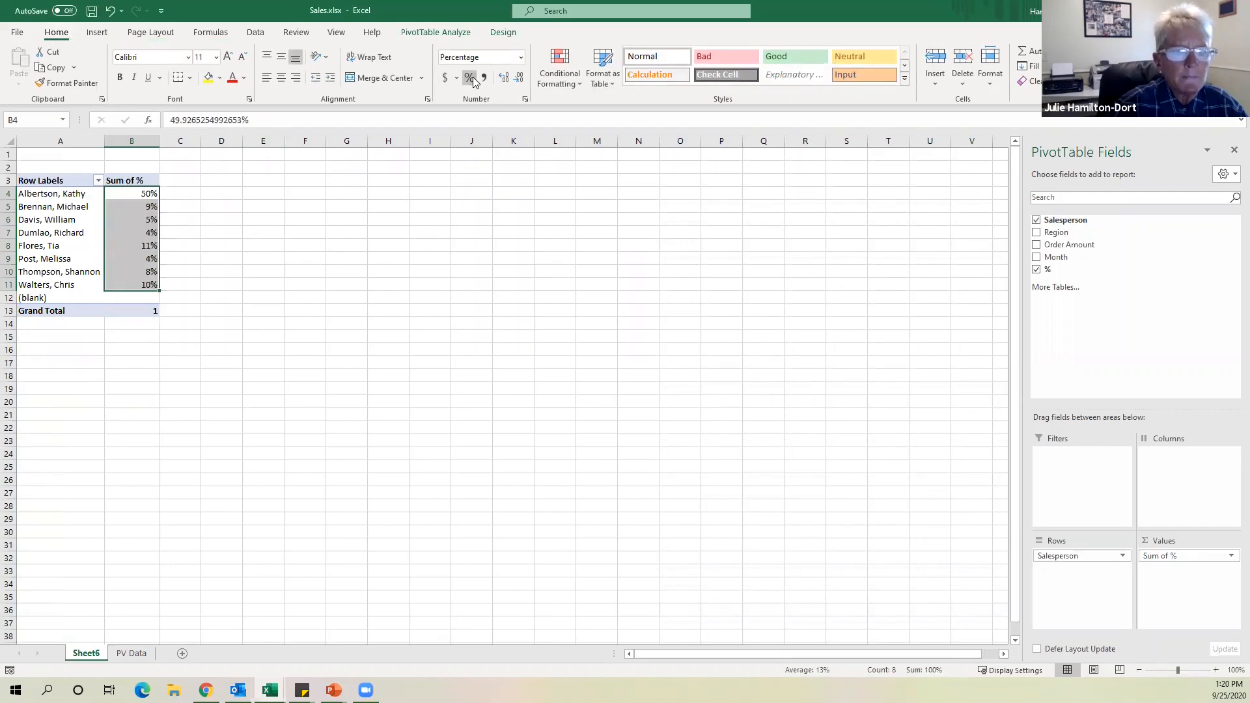
Add Order Amount to the PivotTable values and format its column, including the grand total, as Currency.
{"action": "left_click", "coordinate": [123, 654]}
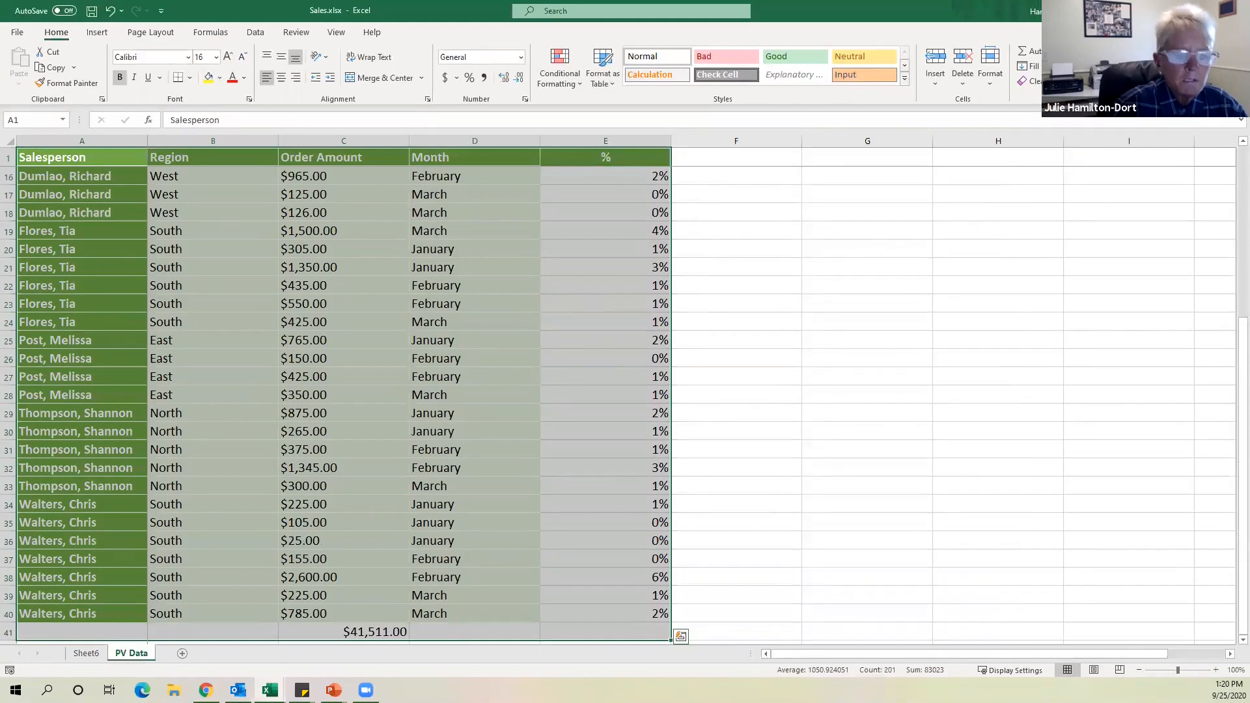
{"action": "left_click", "coordinate": [84, 654]}
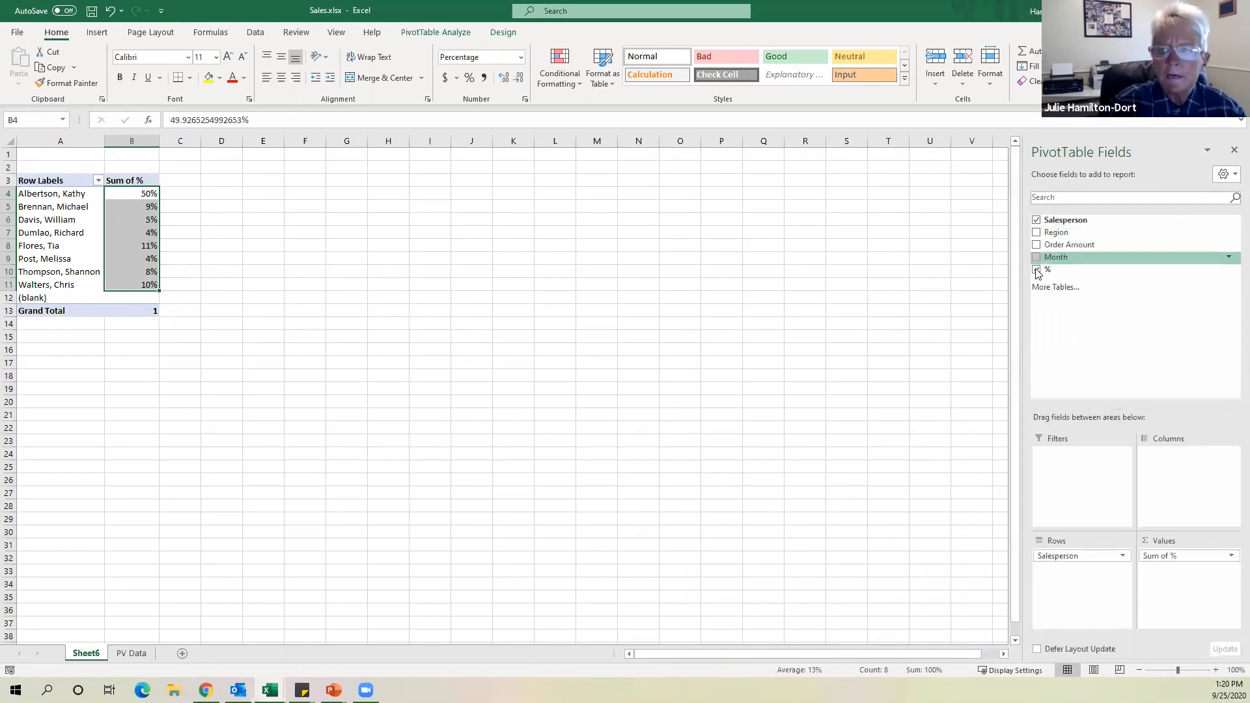
{"action": "left_click", "coordinate": [1036, 245]}
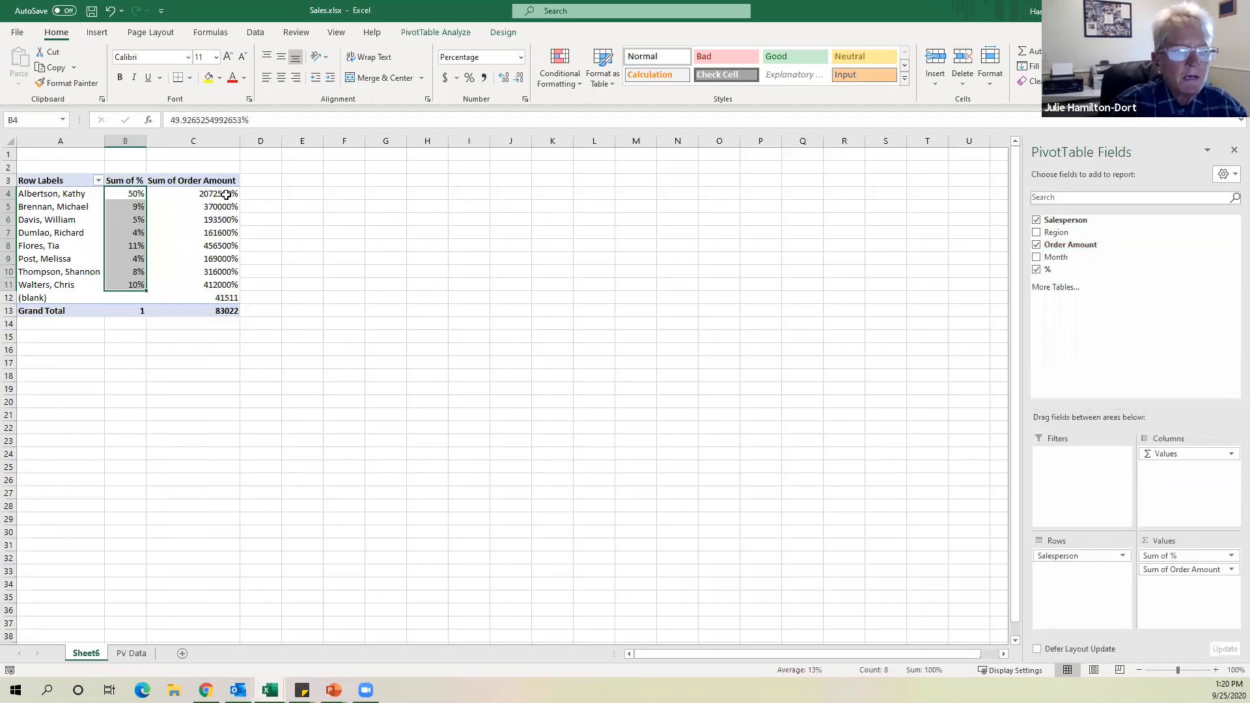
{"action": "left_click_drag", "start_coordinate": [218, 193], "coordinate": [205, 311]}
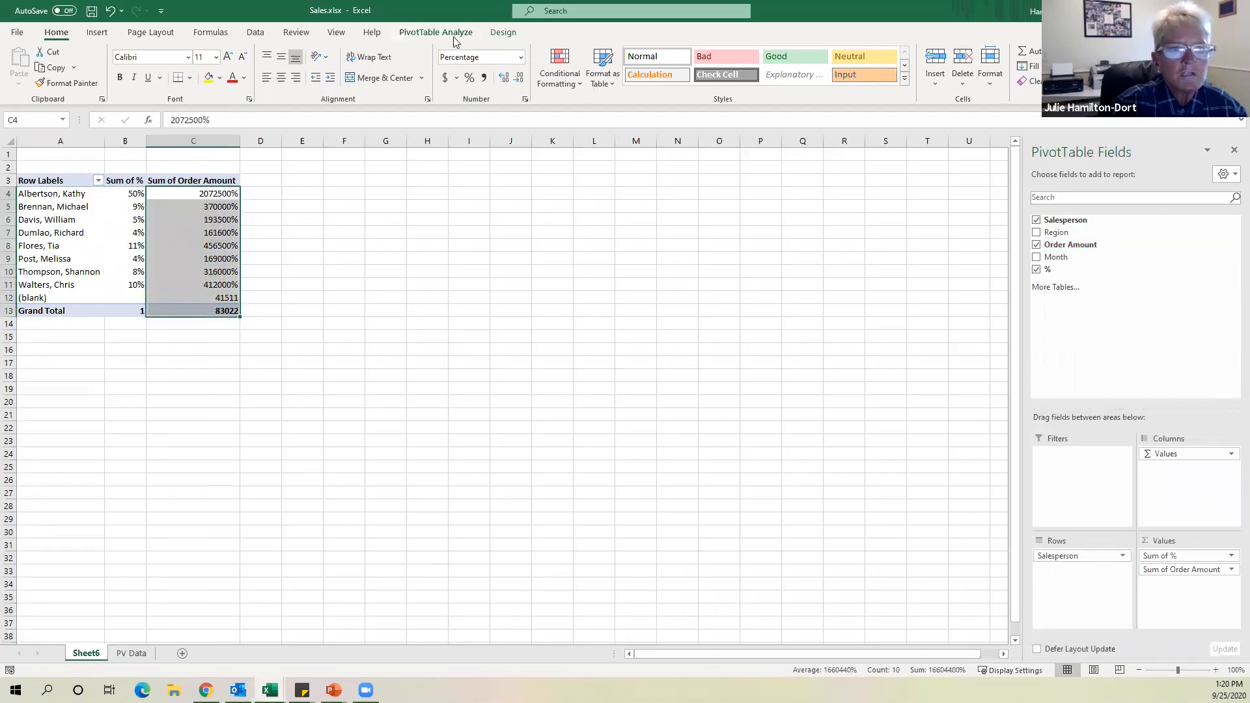
{"action": "left_click", "coordinate": [521, 58]}
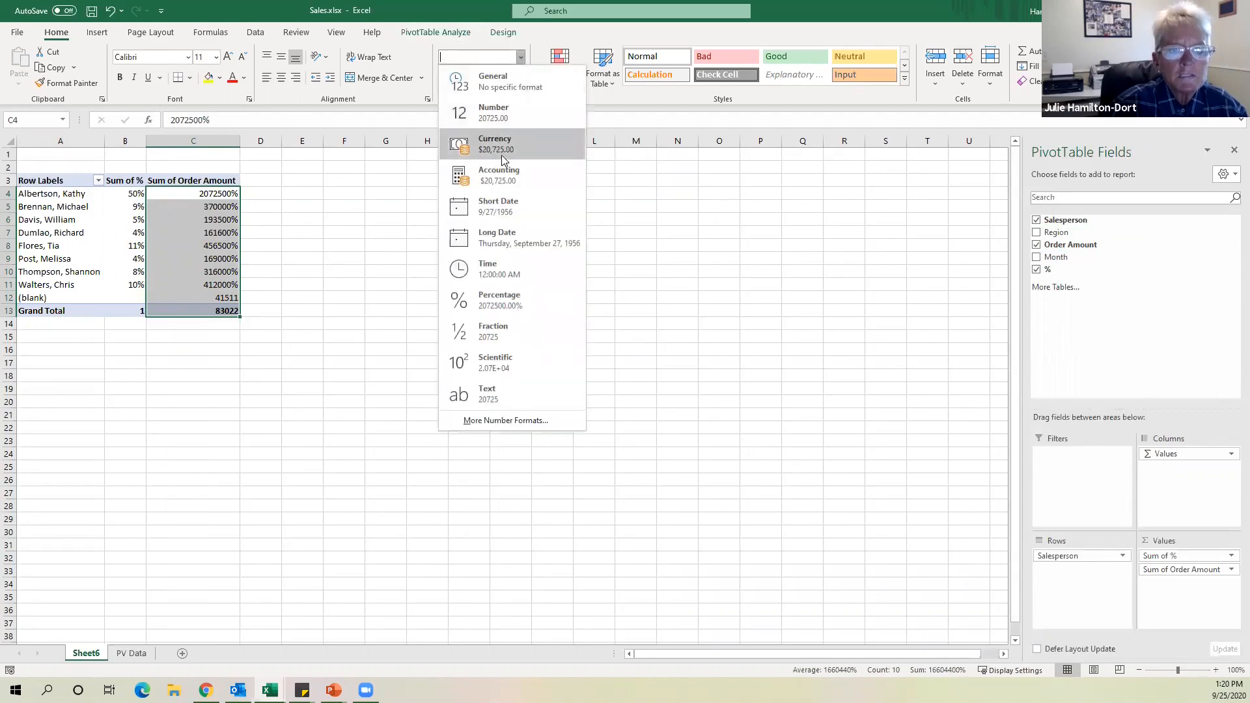
{"action": "left_click", "coordinate": [524, 143]}
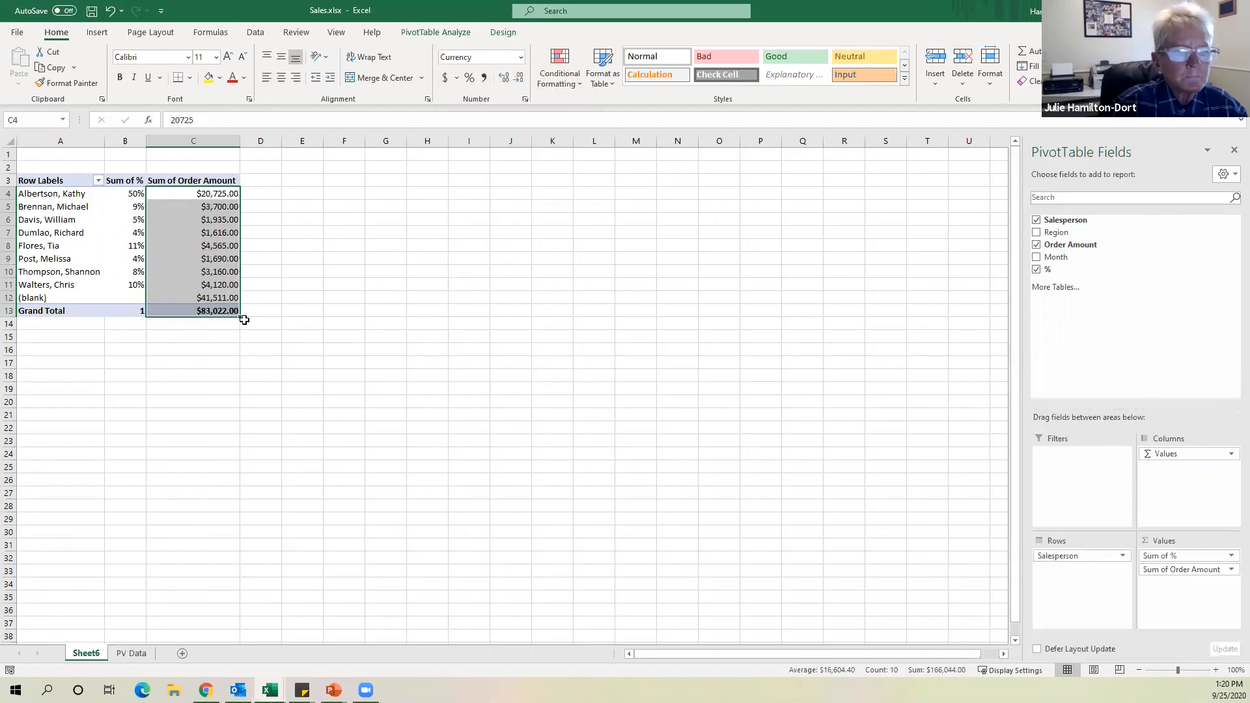
Format the grand total of the Sum of % column as a percentage.
{"action": "left_click", "coordinate": [133, 310]}
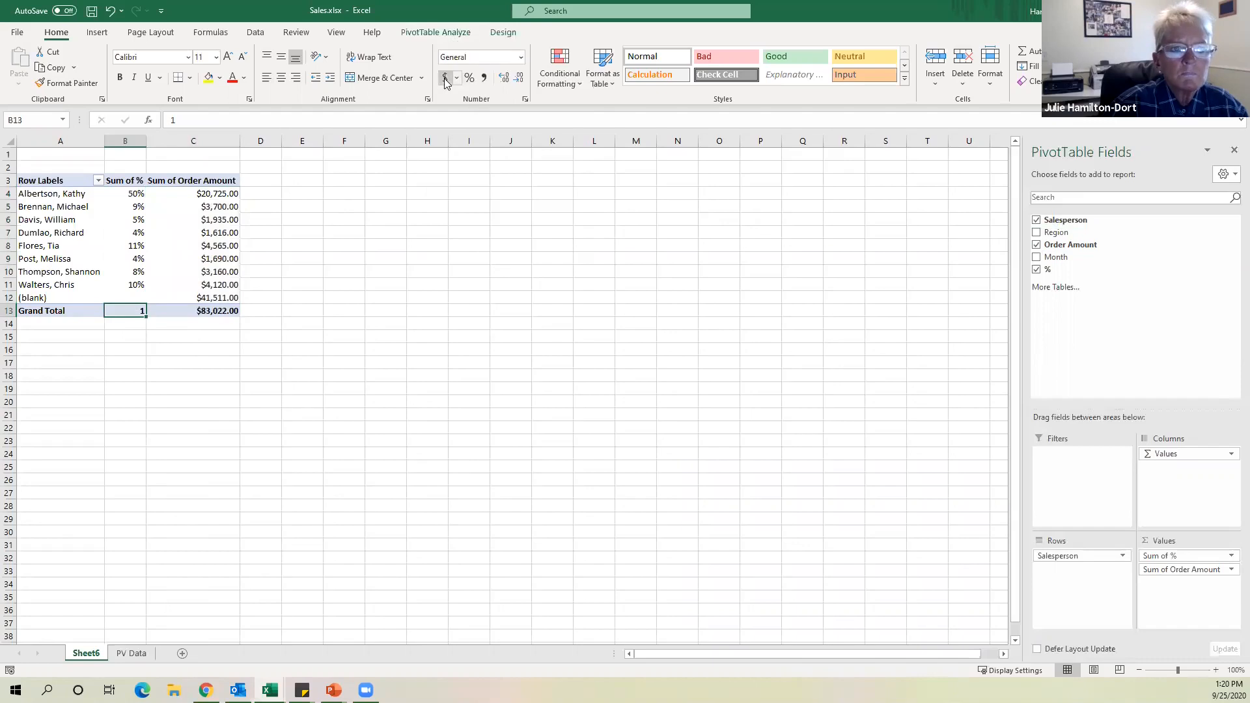
{"action": "left_click", "coordinate": [468, 77]}
{"action": "left_click", "coordinate": [453, 283]}
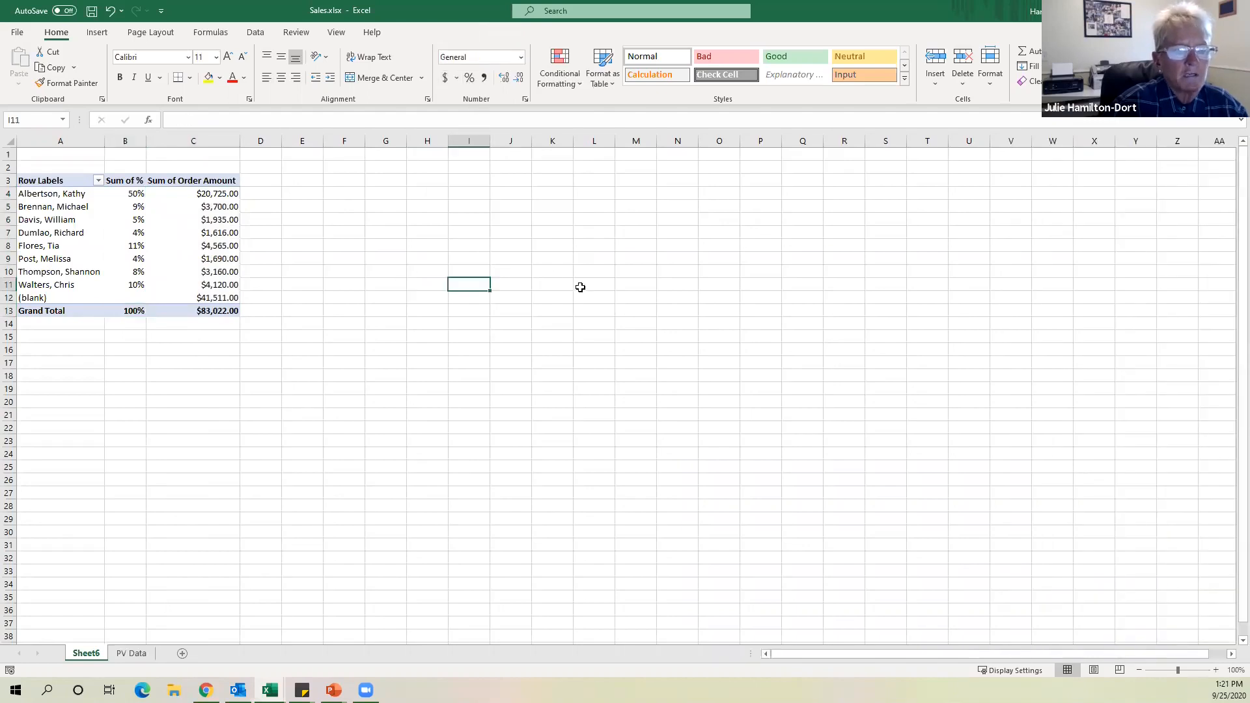
Remove the % field from the PivotTable.
{"action": "left_click", "coordinate": [48, 261]}
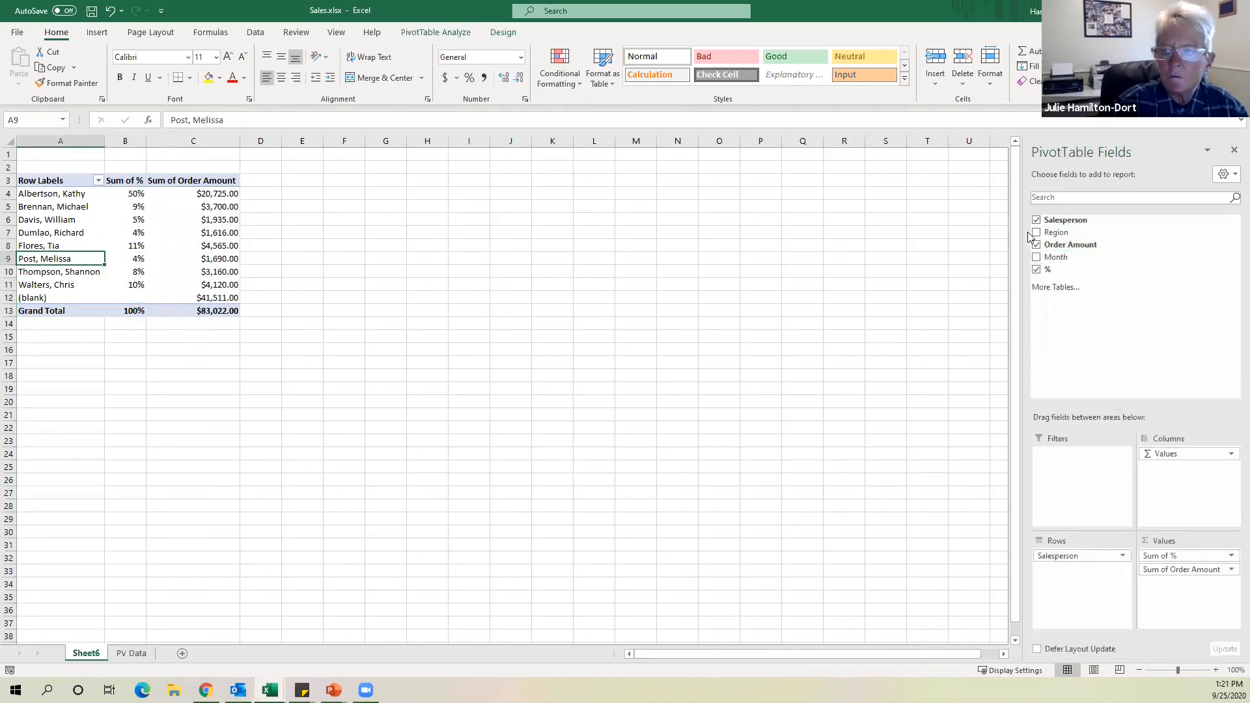
{"action": "left_click", "coordinate": [1036, 269]}
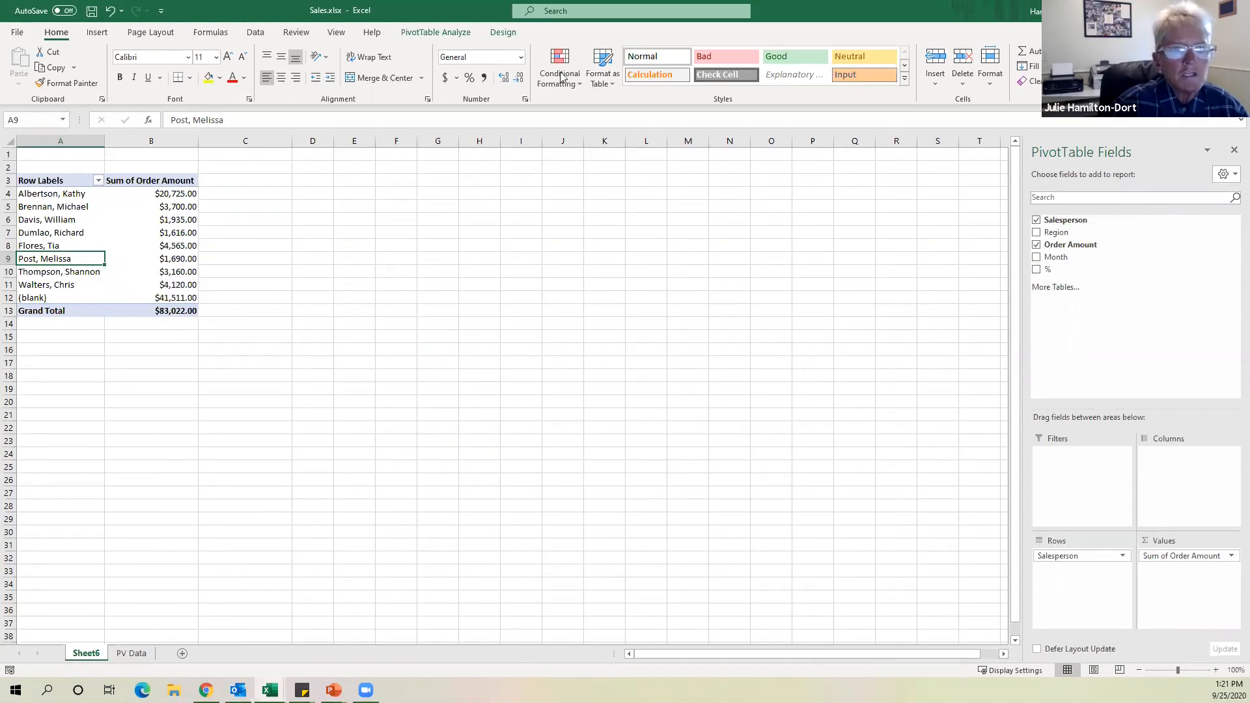
Start a PivotChart from the PivotTable and preview the Line, Pie, Bar and Area chart types.
{"action": "left_click", "coordinate": [434, 34]}
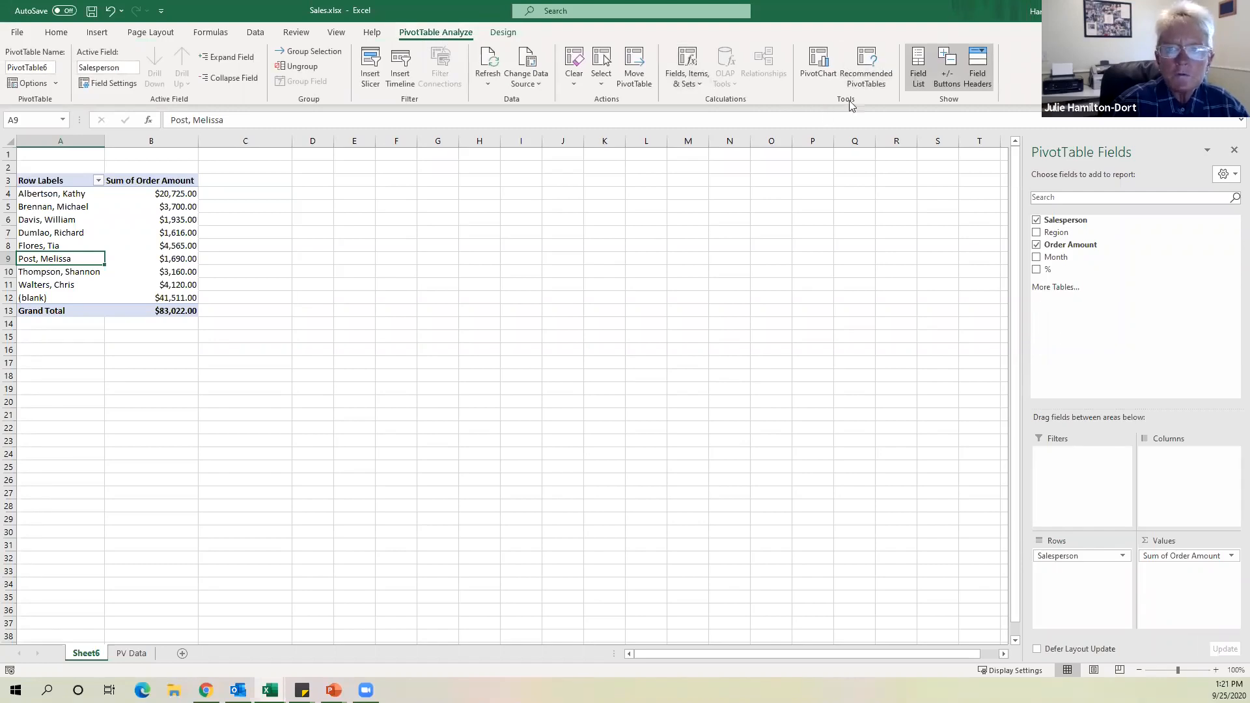
{"action": "left_click", "coordinate": [821, 59]}
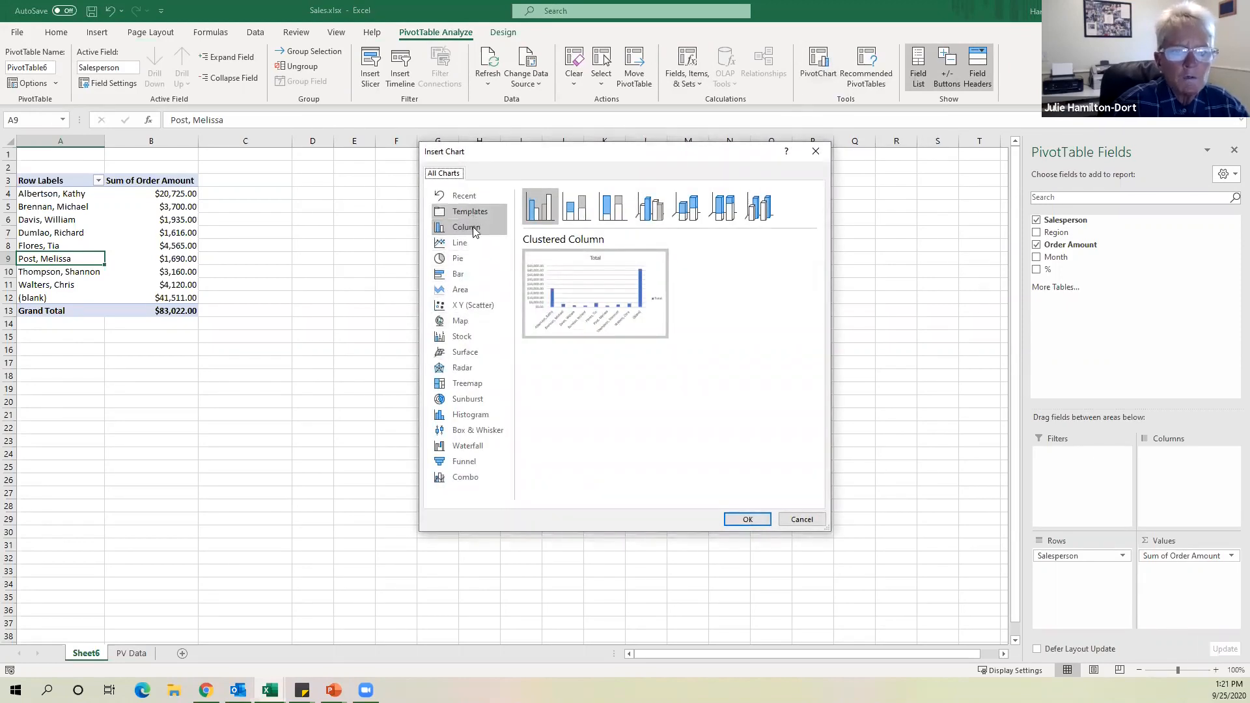
{"action": "left_click", "coordinate": [462, 243]}
{"action": "left_click", "coordinate": [459, 259]}
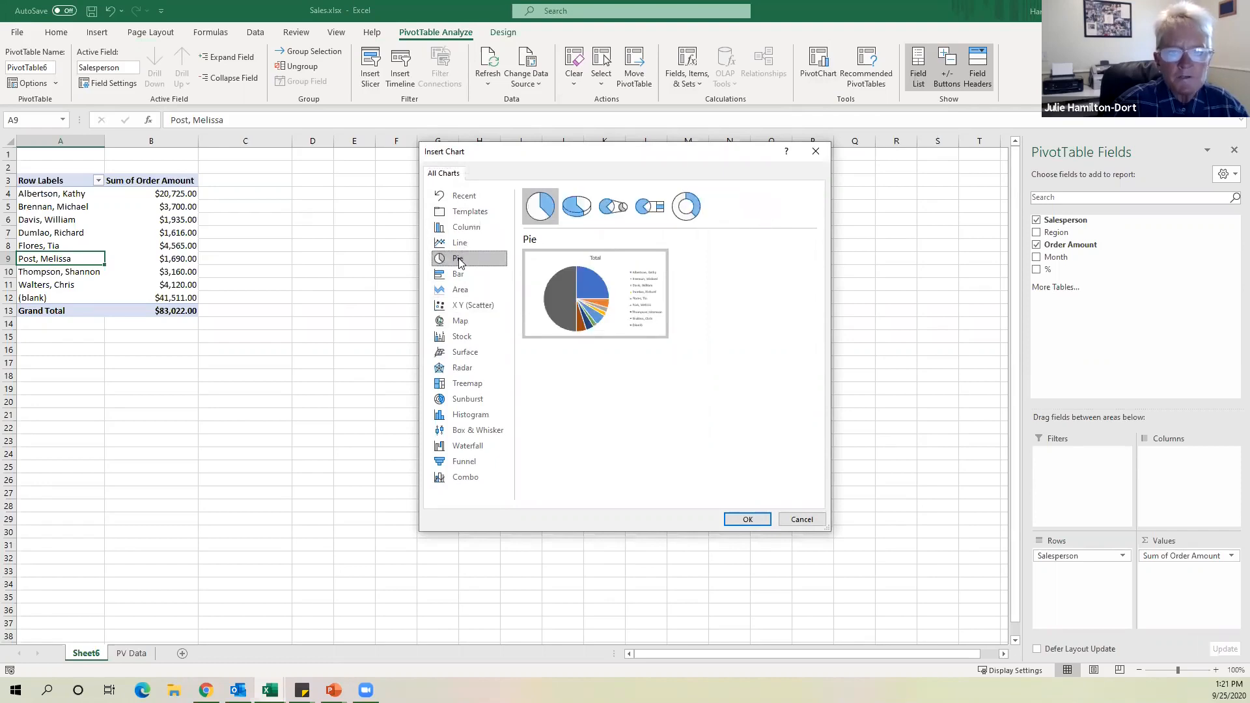
{"action": "left_click", "coordinate": [459, 278]}
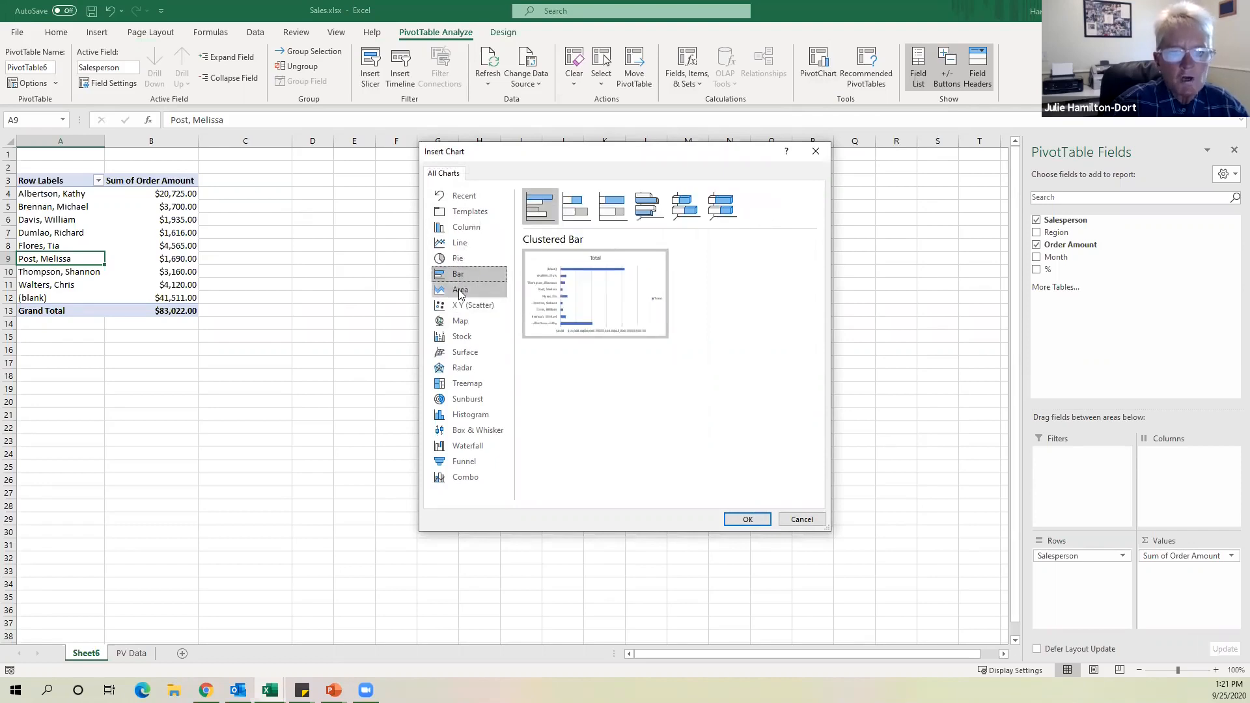
{"action": "left_click", "coordinate": [459, 290]}
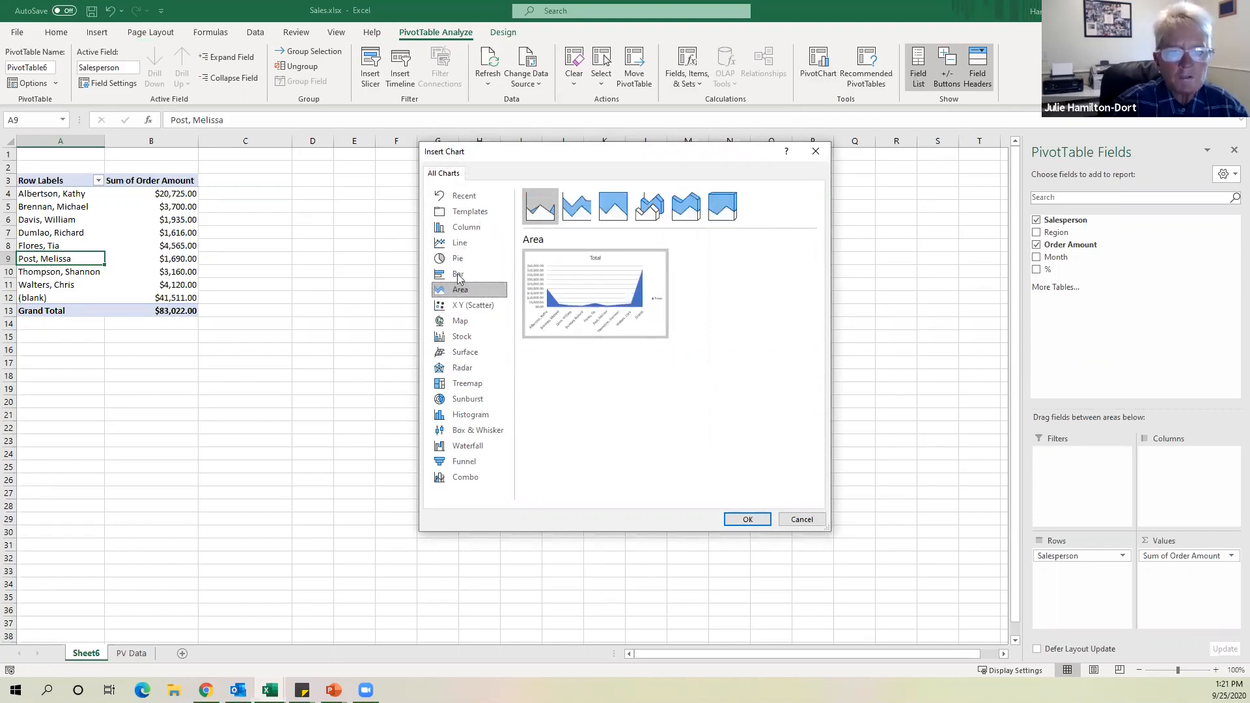
Compare the column chart variants and insert a 3-D Clustered Column PivotChart of order amounts by salesperson.
{"action": "left_click", "coordinate": [451, 230]}
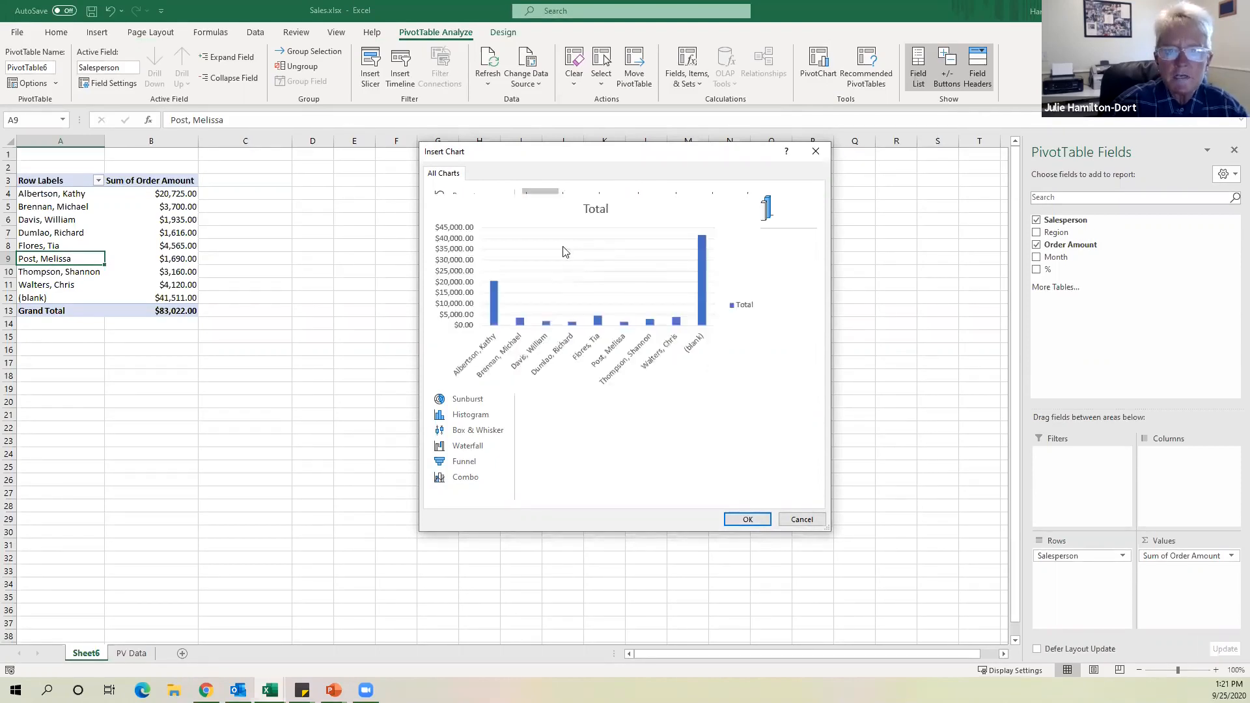
{"action": "left_click", "coordinate": [577, 207]}
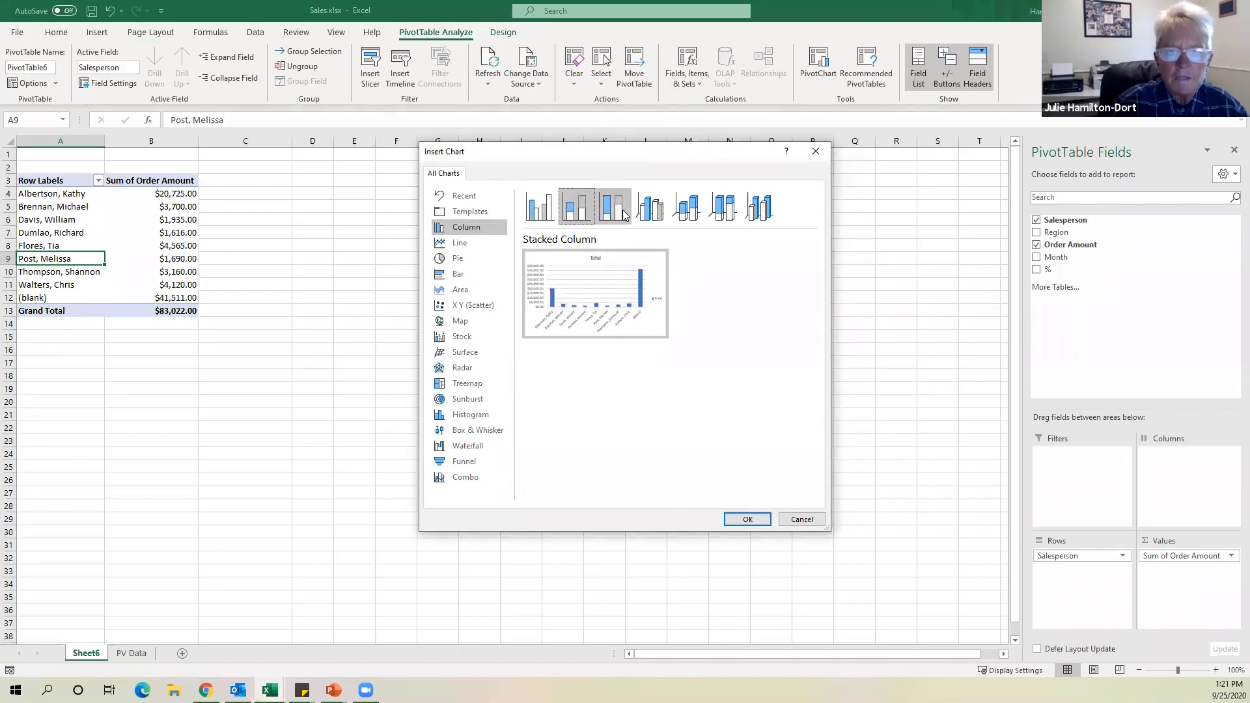
{"action": "left_click", "coordinate": [612, 207]}
{"action": "left_click", "coordinate": [650, 208]}
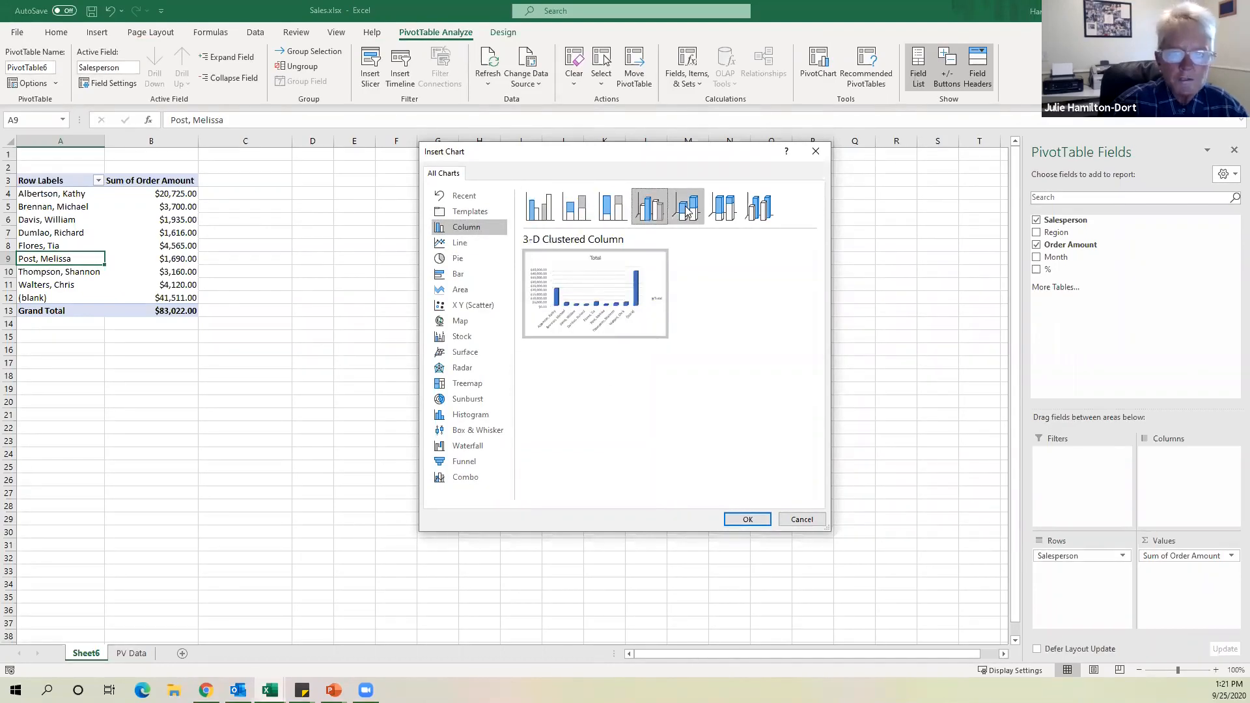
{"action": "left_click", "coordinate": [687, 209]}
{"action": "left_click", "coordinate": [759, 207]}
{"action": "left_click", "coordinate": [656, 219]}
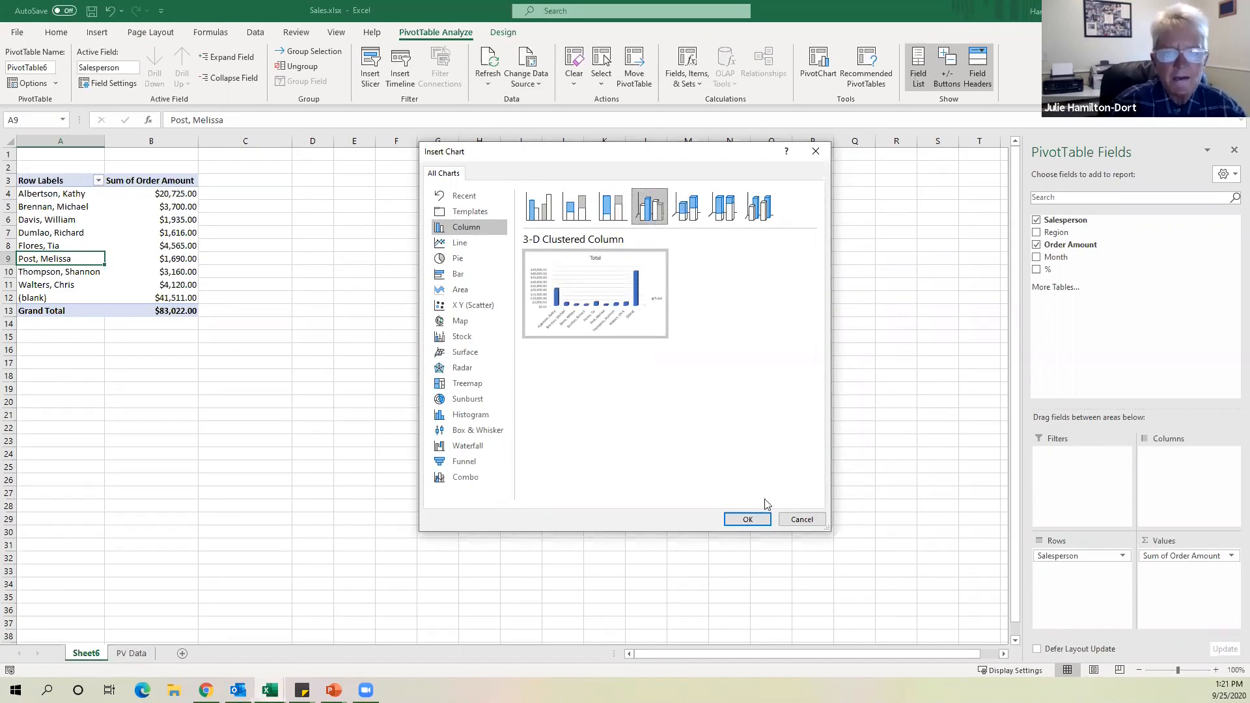
{"action": "left_click", "coordinate": [753, 520]}
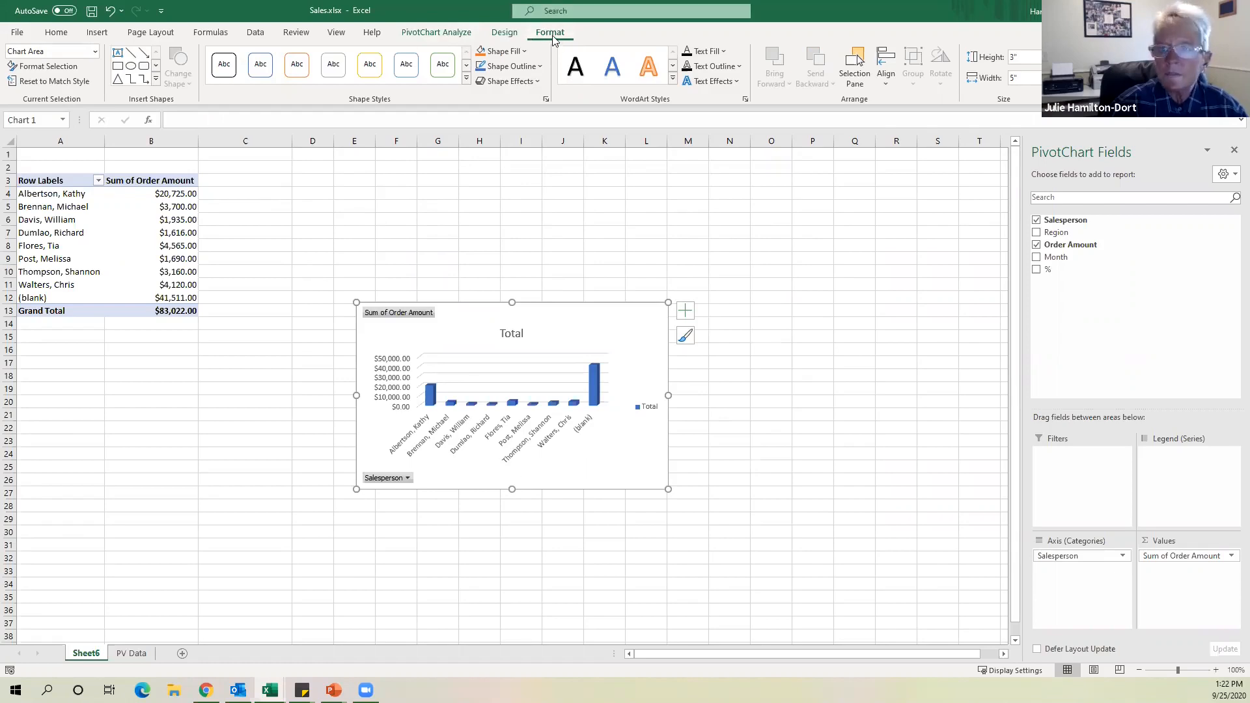
Move the PivotChart from Sheet6 to a new chart sheet of its own.
{"action": "left_click", "coordinate": [496, 34]}
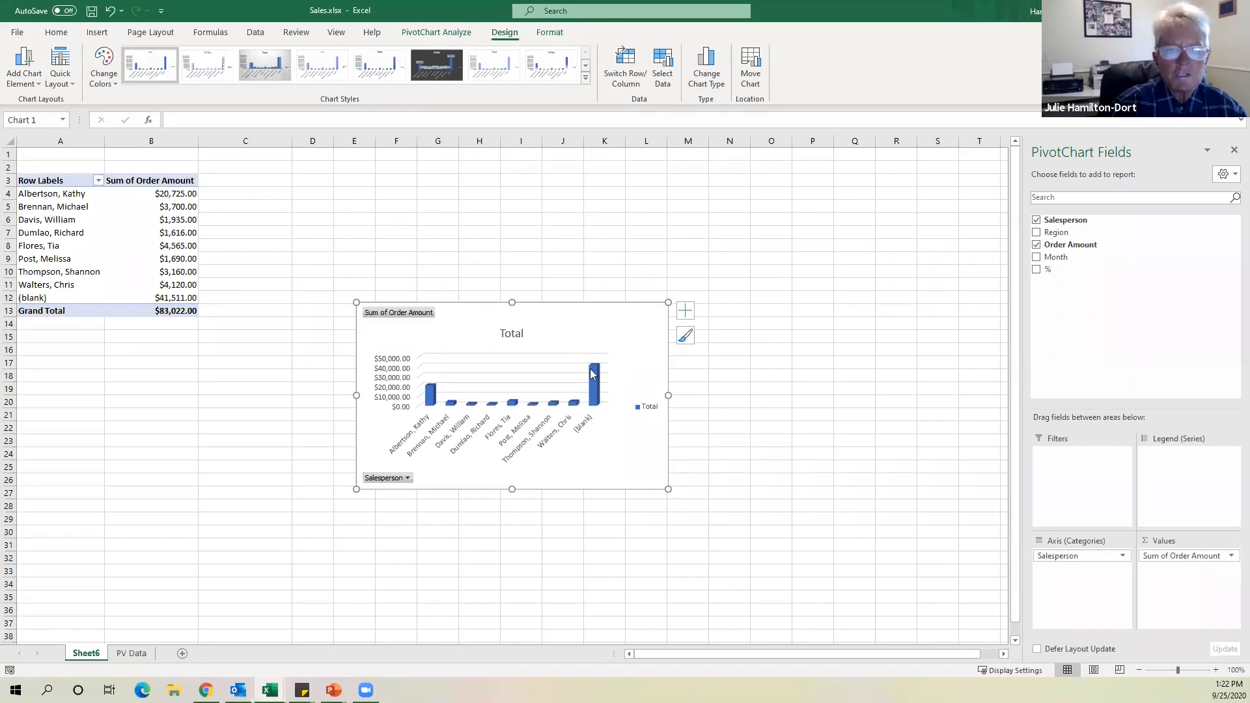
{"action": "left_click", "coordinate": [752, 58]}
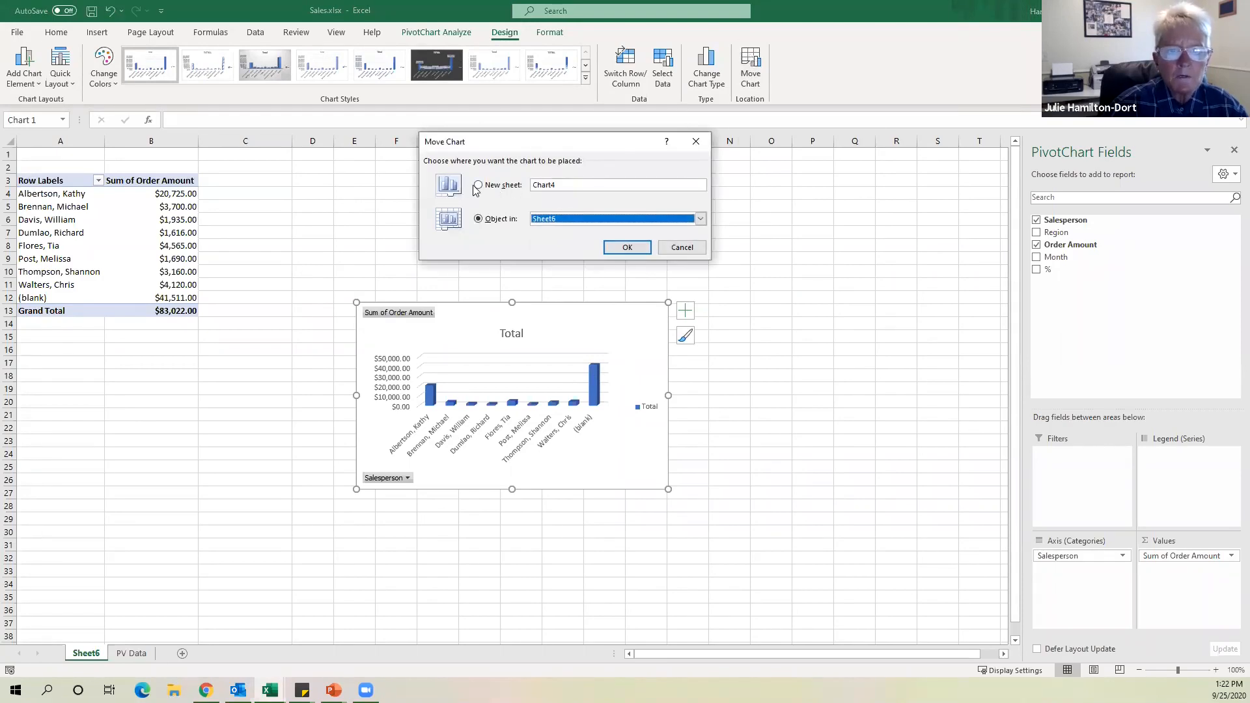
{"action": "left_click", "coordinate": [479, 185]}
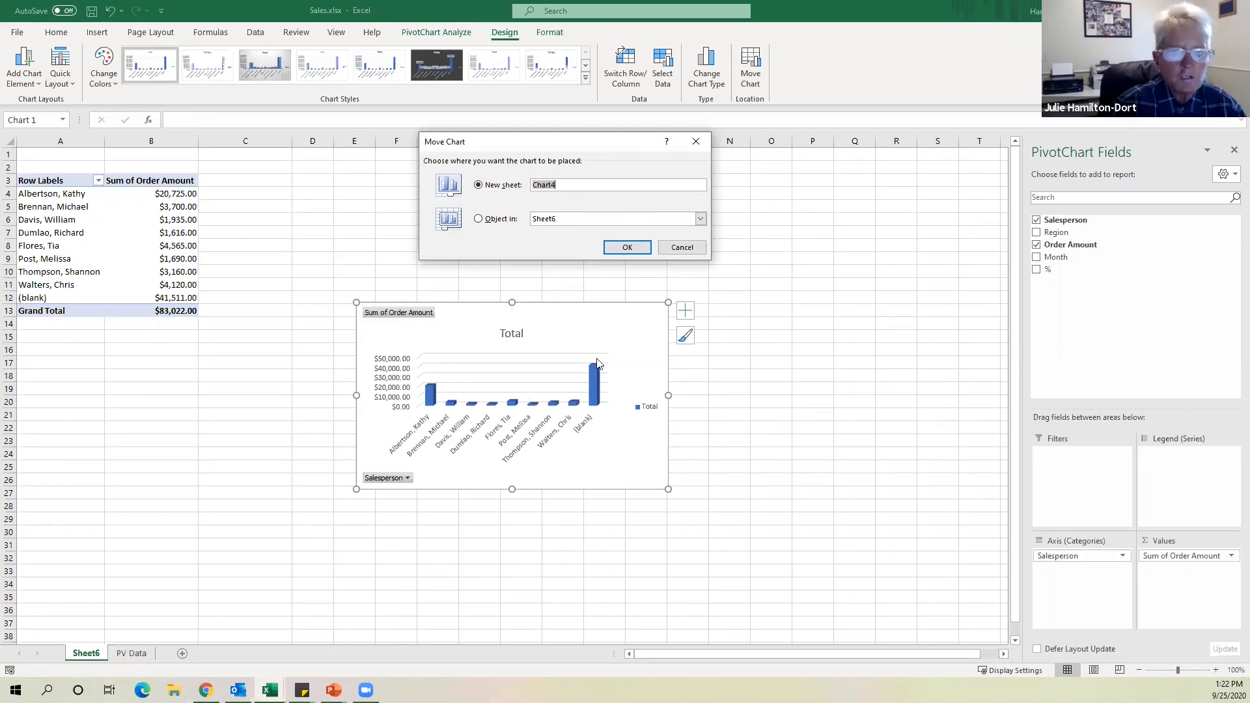
{"action": "left_click", "coordinate": [624, 248]}
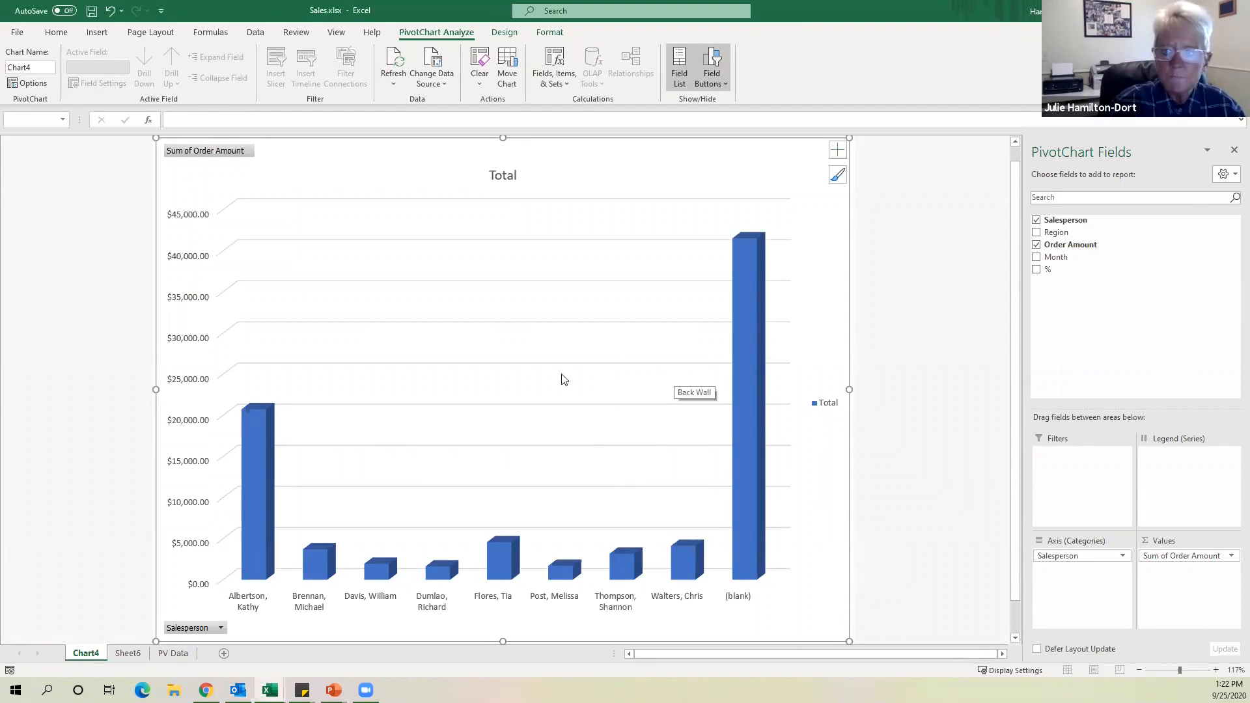
Filter the PivotChart's Salesperson axis to show only the first two salespeople in the list.
{"action": "left_click", "coordinate": [222, 629]}
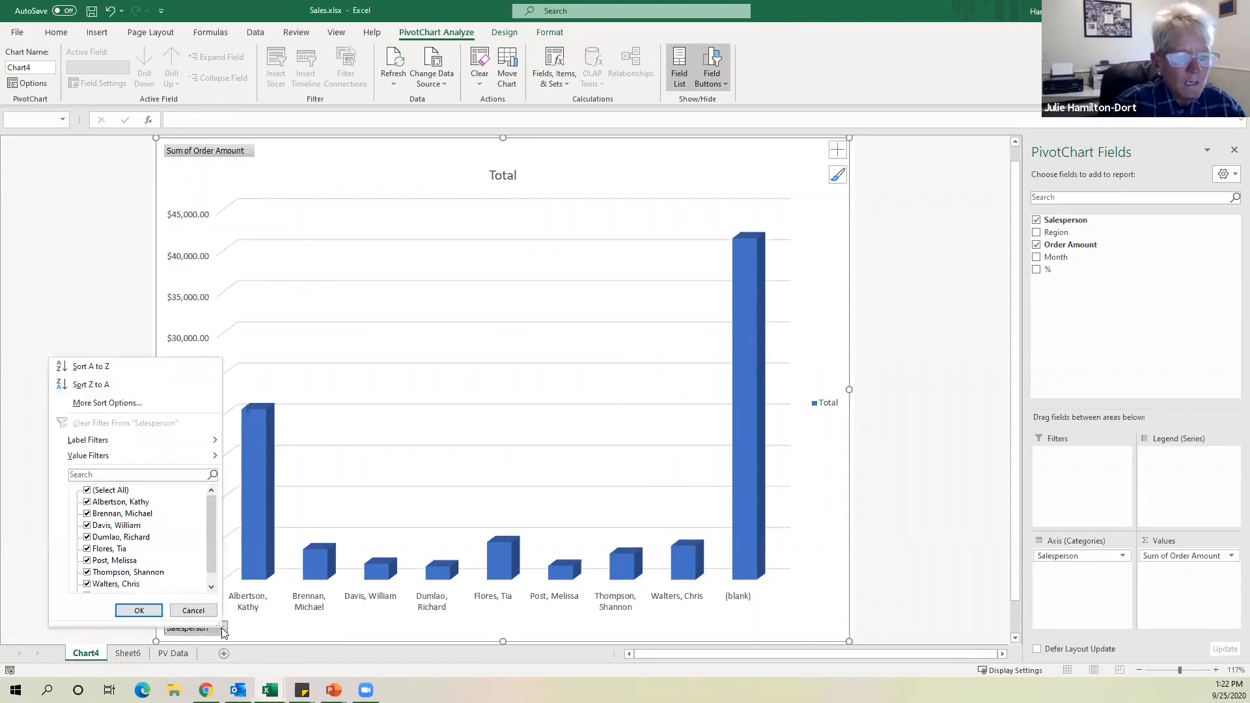
{"action": "left_click", "coordinate": [89, 490]}
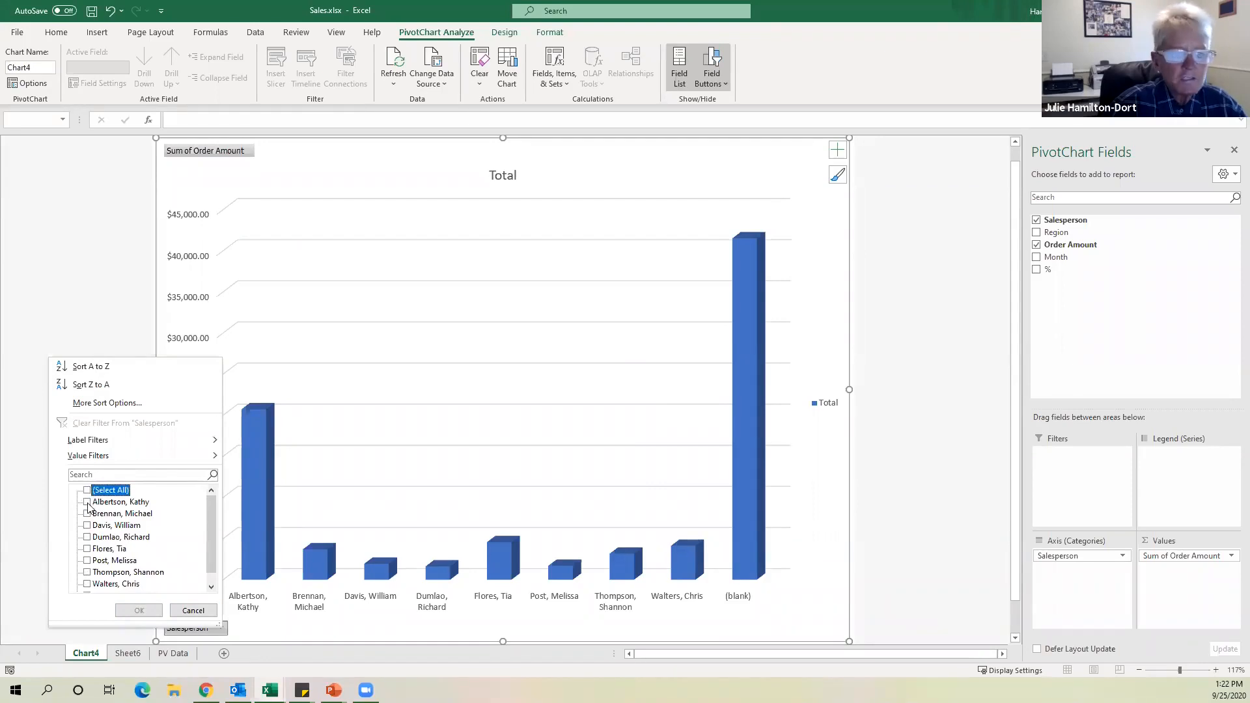
{"action": "left_click", "coordinate": [87, 502]}
{"action": "left_click", "coordinate": [87, 514]}
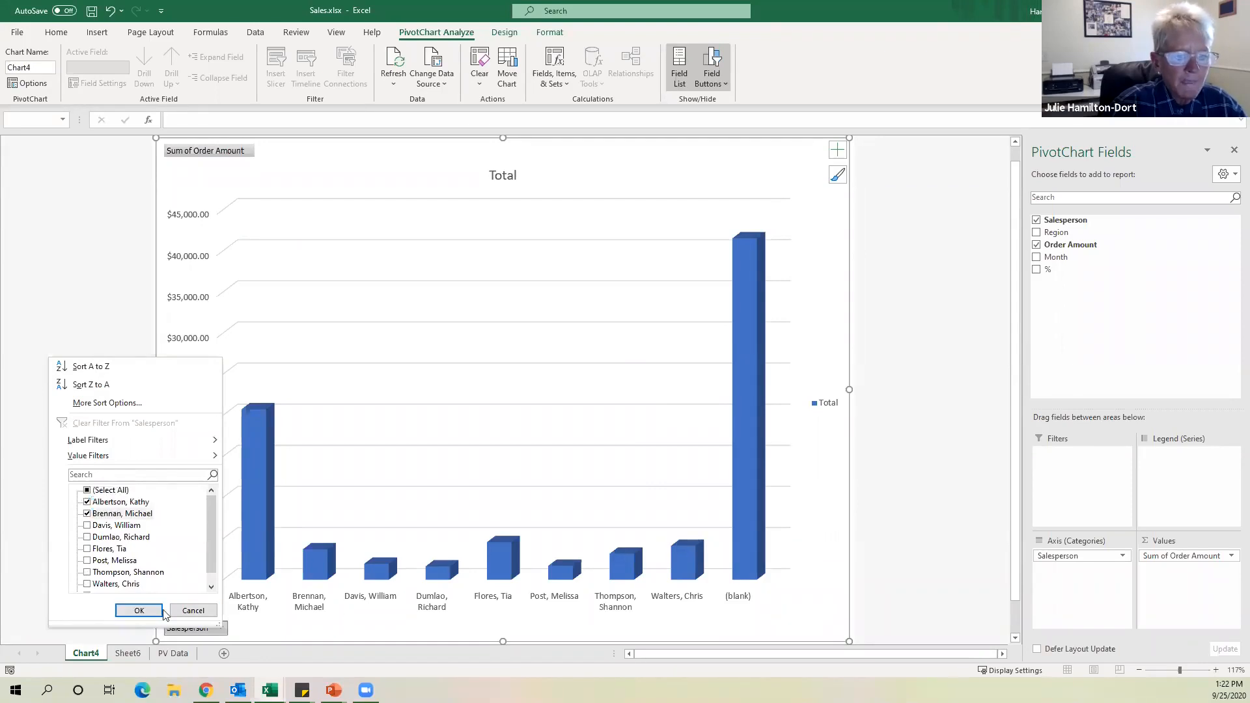
{"action": "left_click", "coordinate": [139, 610]}
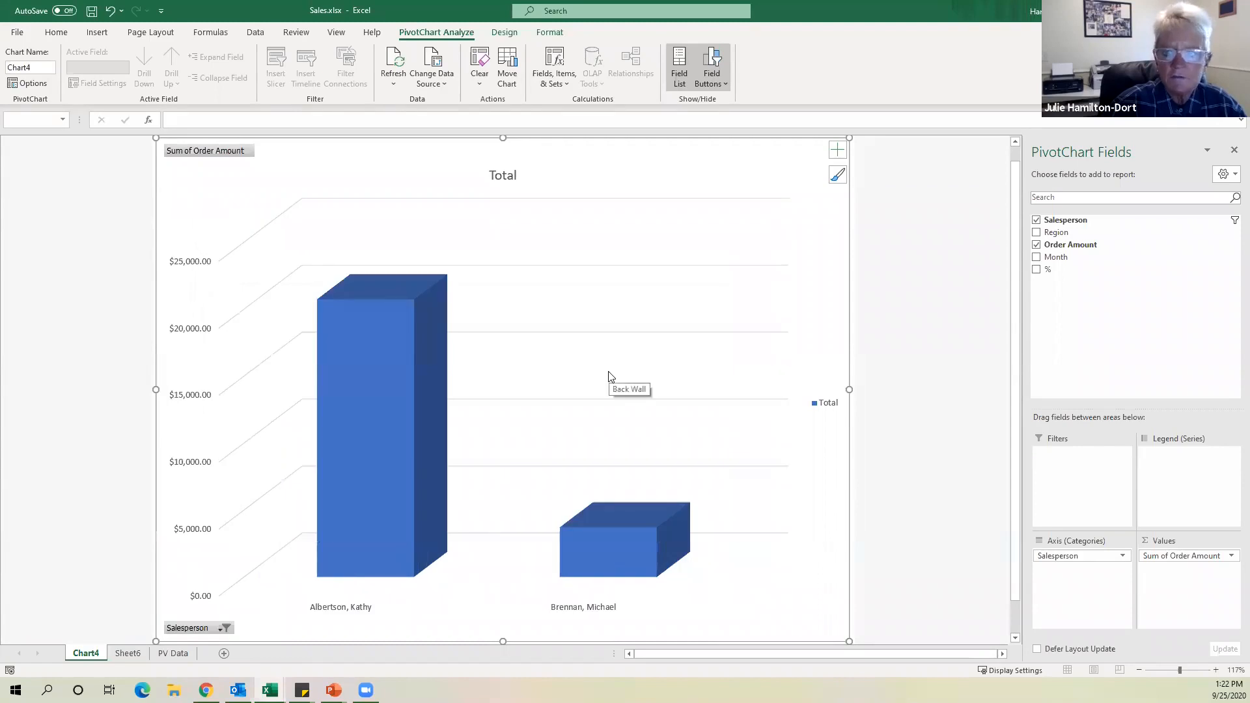
Change the PivotChart's Salesperson filter to show only the third and fourth salespeople in the list.
{"action": "left_click", "coordinate": [225, 628]}
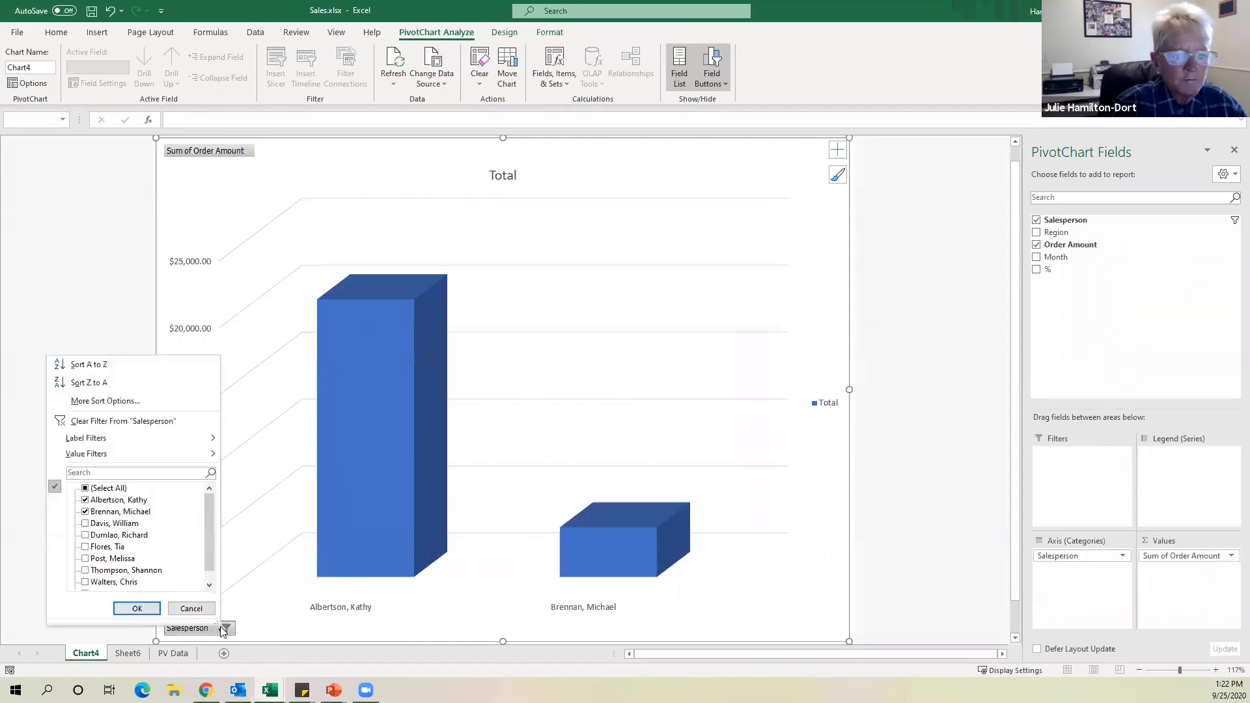
{"action": "left_click", "coordinate": [86, 489]}
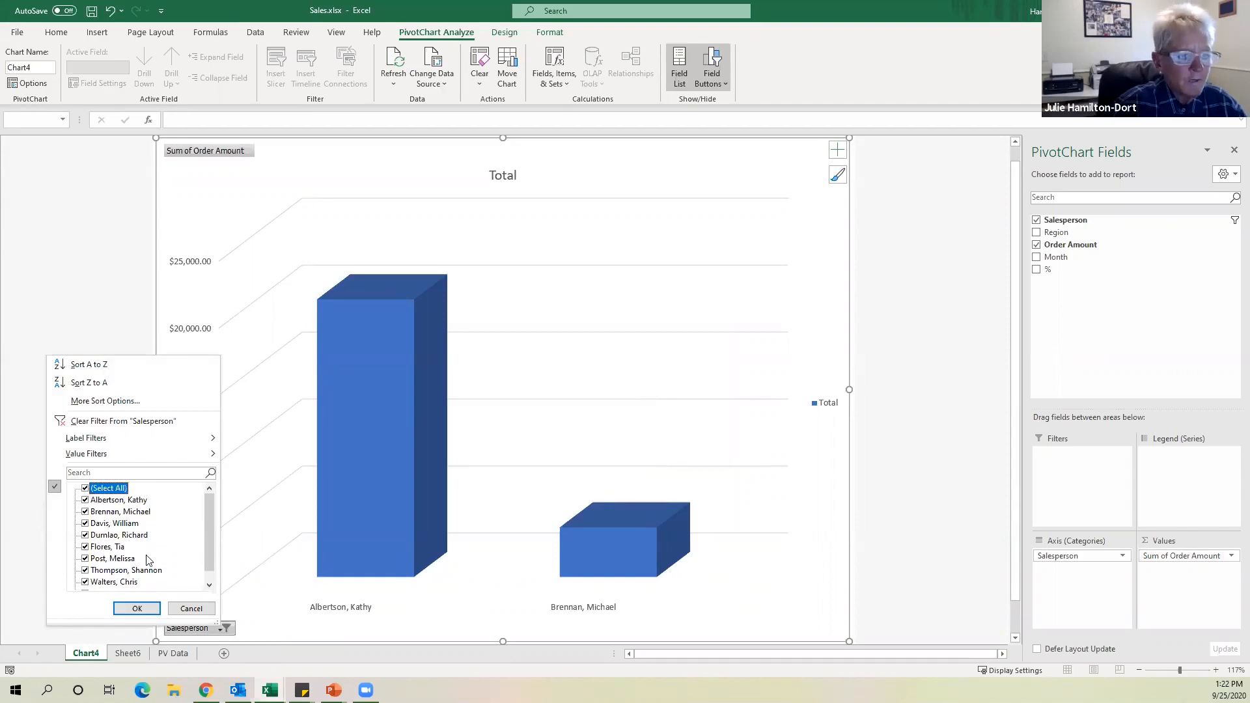
{"action": "left_click", "coordinate": [86, 489]}
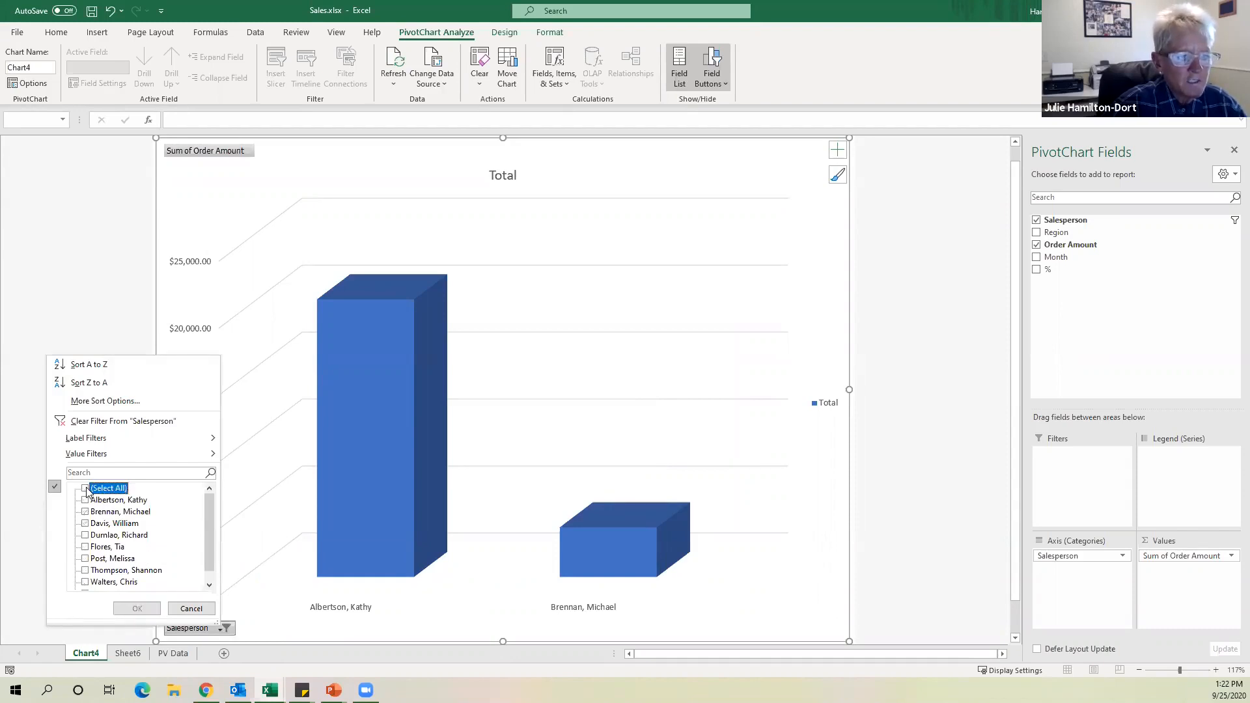
{"action": "left_click", "coordinate": [86, 524]}
{"action": "left_click", "coordinate": [86, 535]}
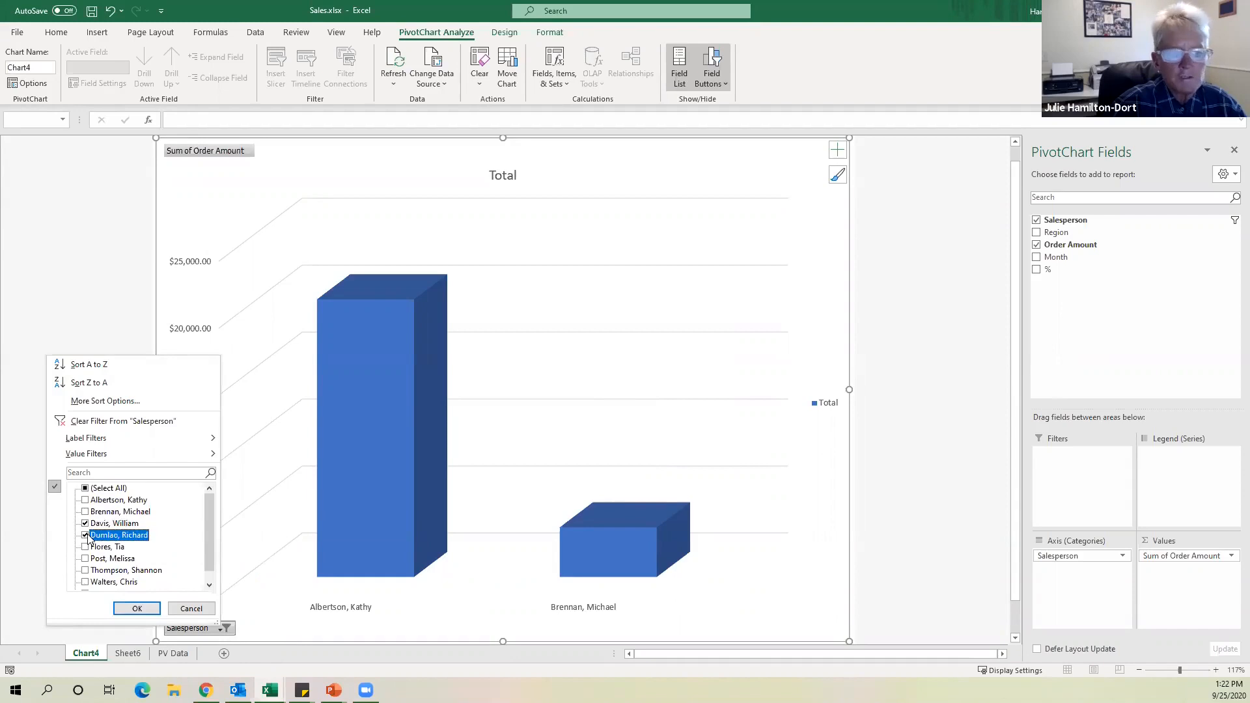
{"action": "left_click", "coordinate": [136, 609]}
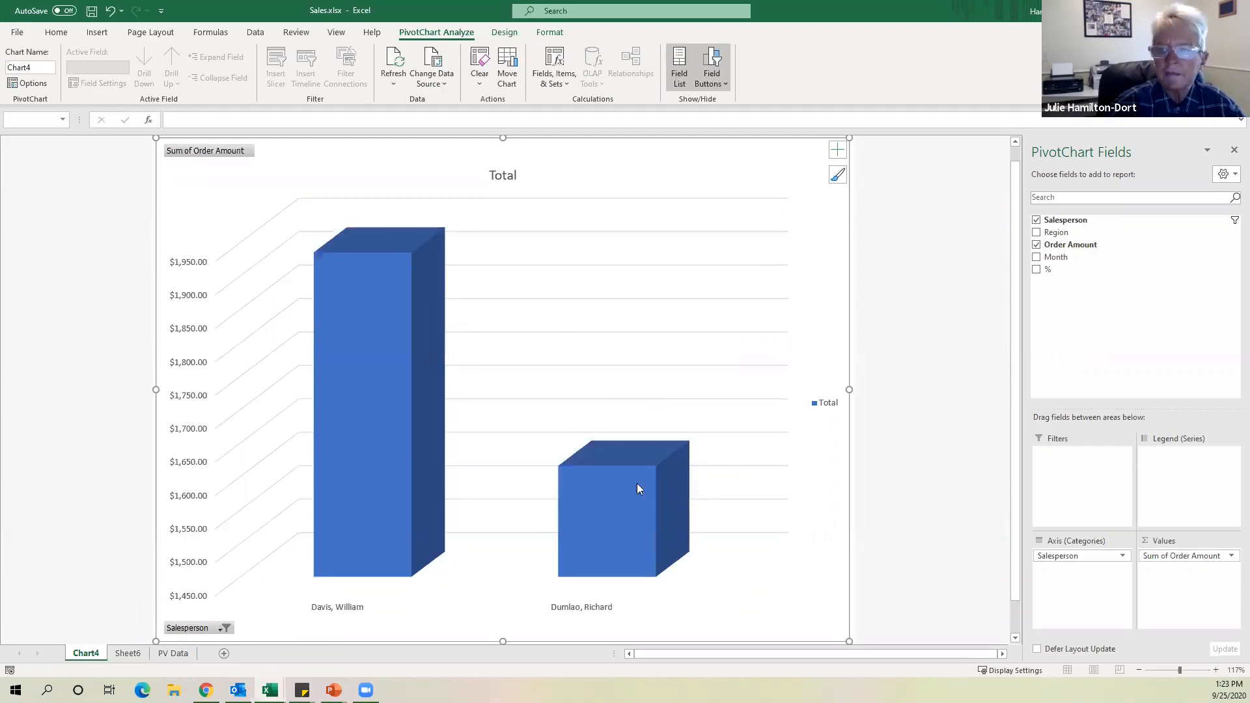
Replace Salesperson with Region as the PivotChart's axis field, keeping all items selected in the Region filter.
{"action": "left_click", "coordinate": [1036, 220]}
{"action": "left_click", "coordinate": [1036, 232]}
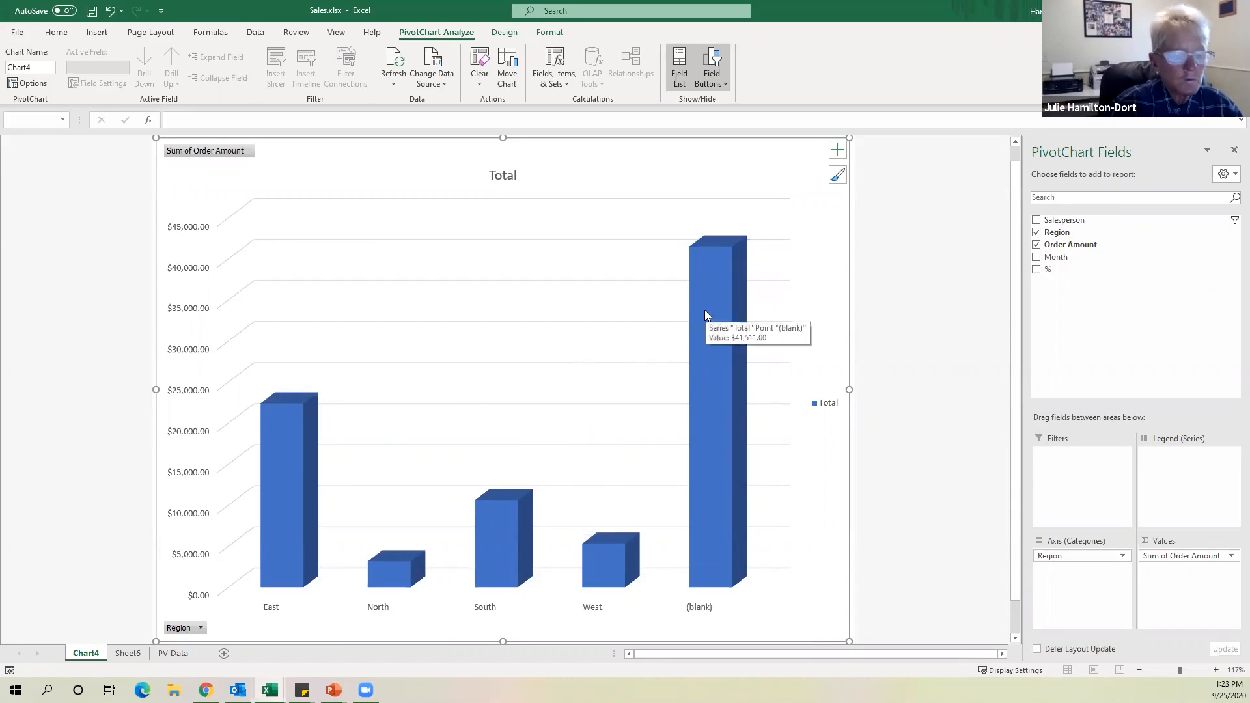
{"action": "left_click", "coordinate": [199, 627]}
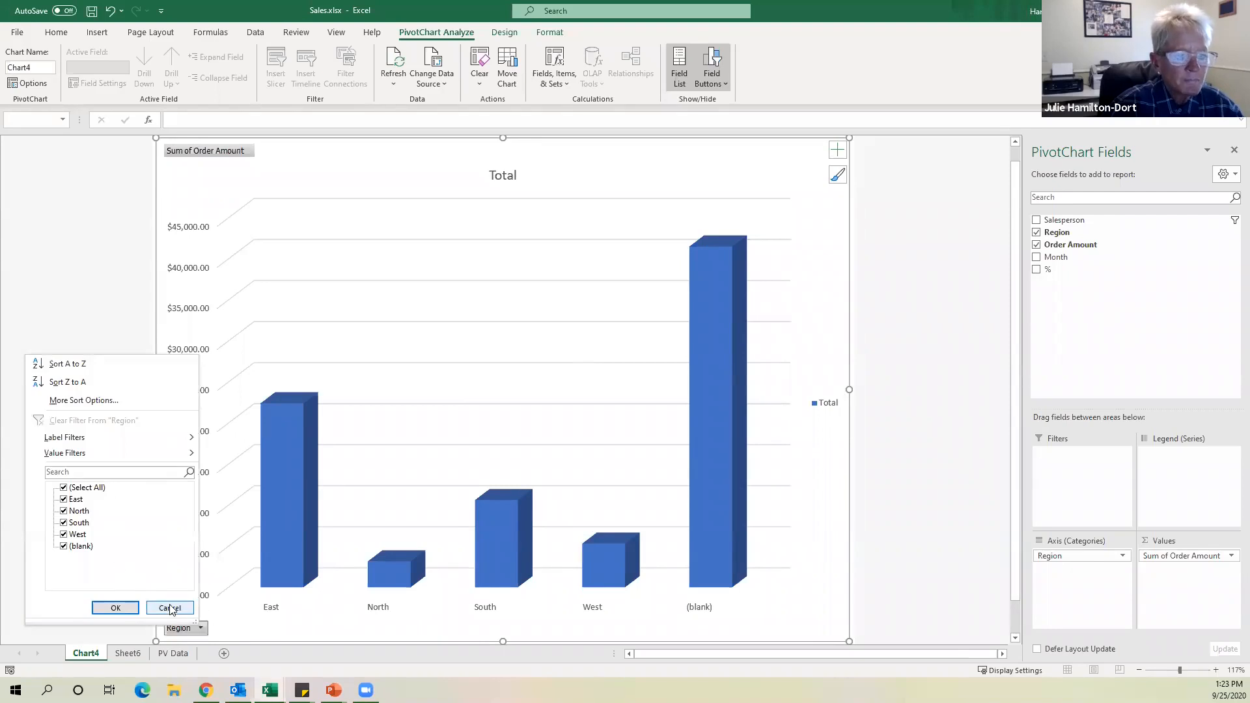
{"action": "left_click", "coordinate": [114, 607]}
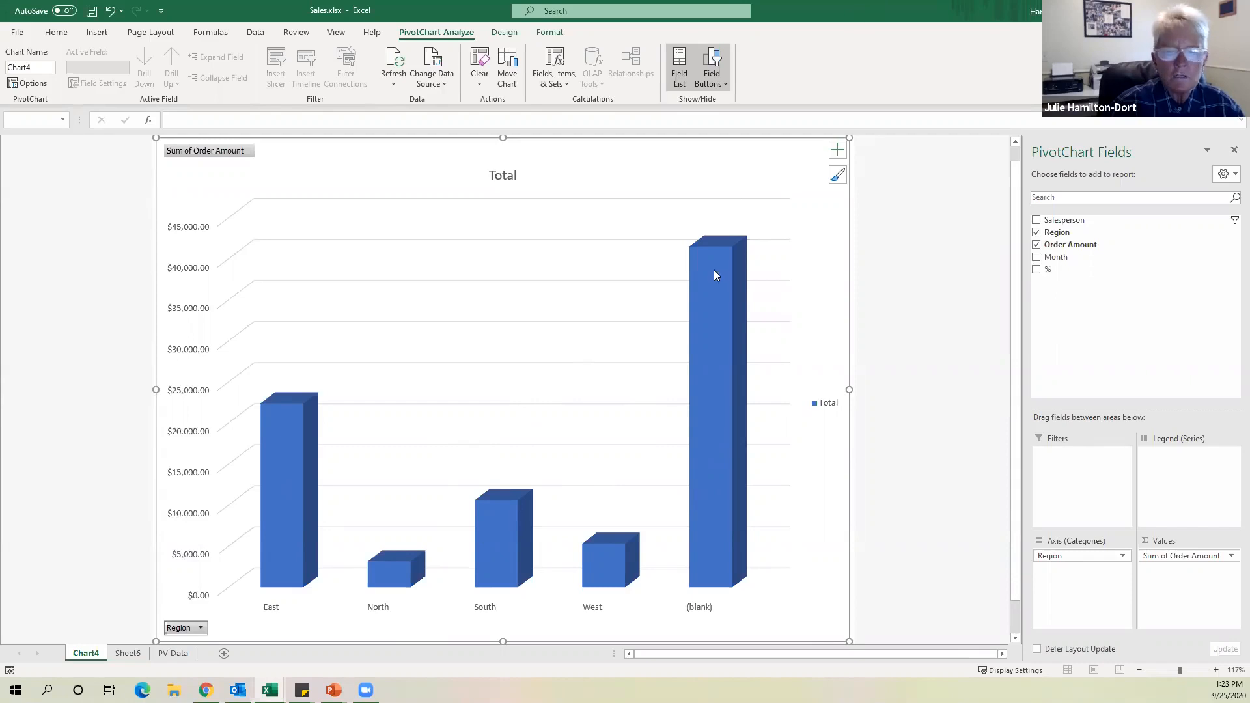
Switch to PowerPoint and arrange the Pivot Tables.pptx presentation side by side with the Excel PivotChart.
{"action": "left_click", "coordinate": [334, 690]}
{"action": "left_click", "coordinate": [408, 646]}
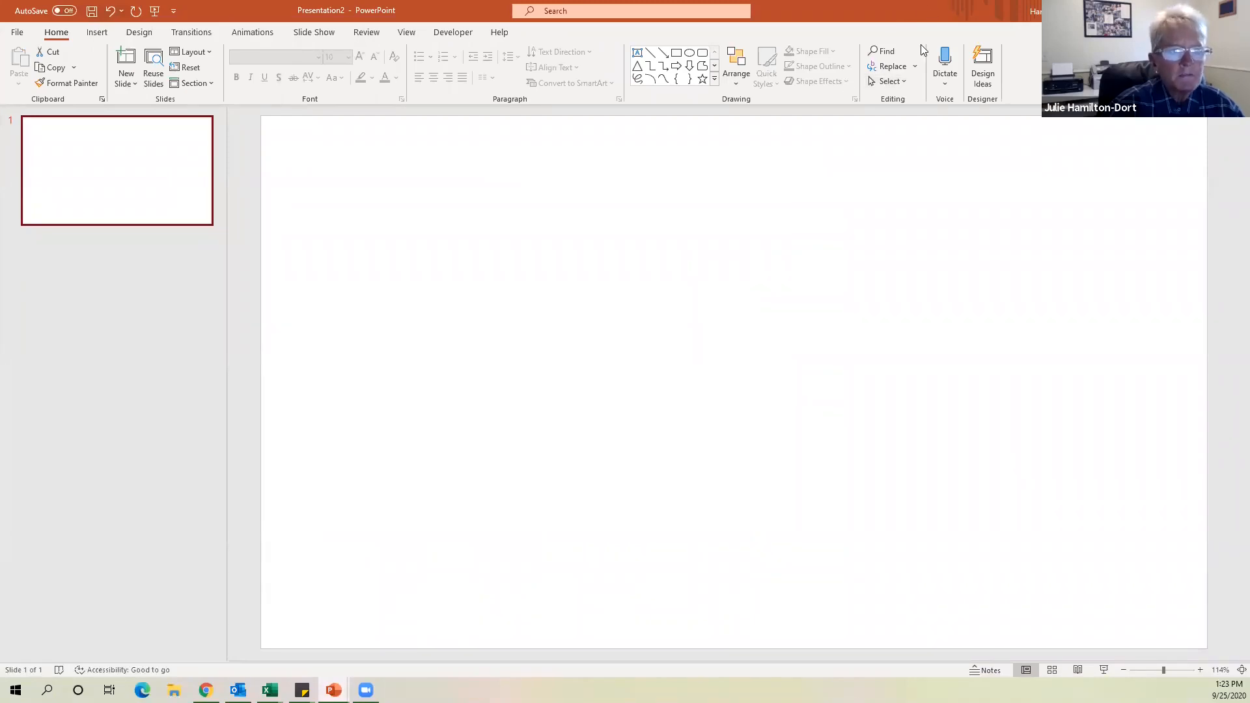
{"action": "double_click", "coordinate": [823, 11]}
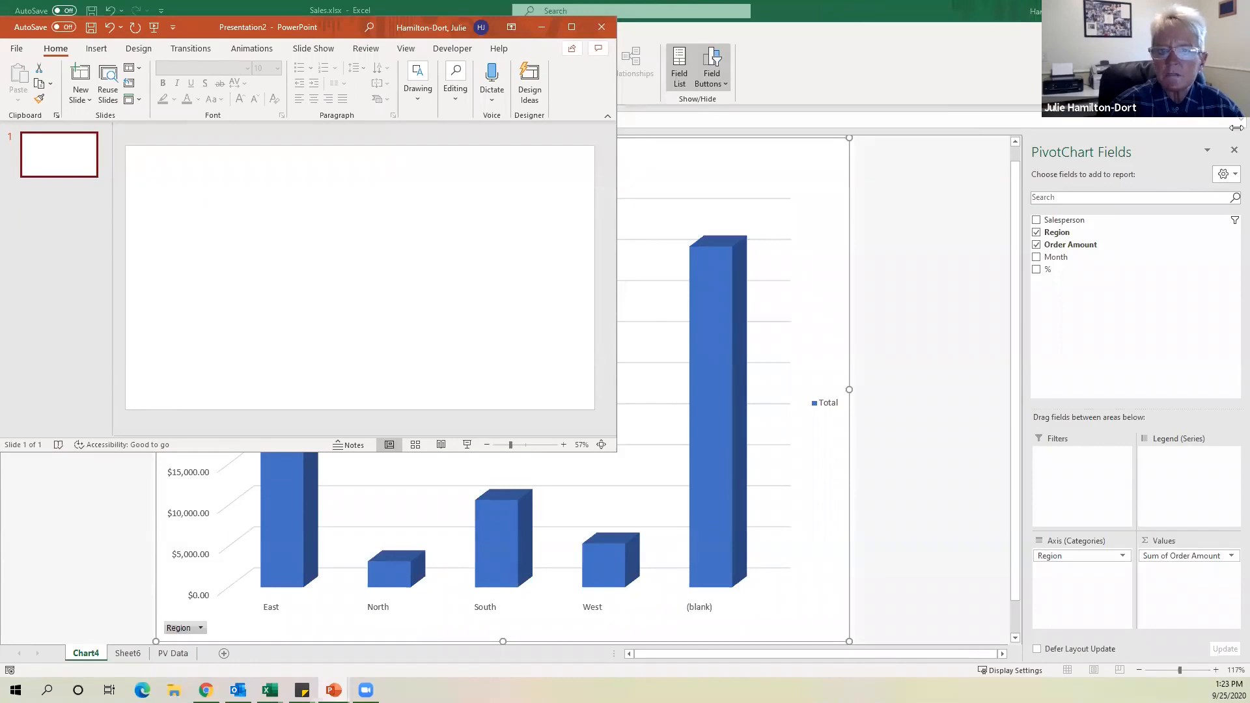
{"action": "left_click_drag", "start_coordinate": [823, 11], "coordinate": [1248, 13]}
{"action": "left_click", "coordinate": [332, 93]}
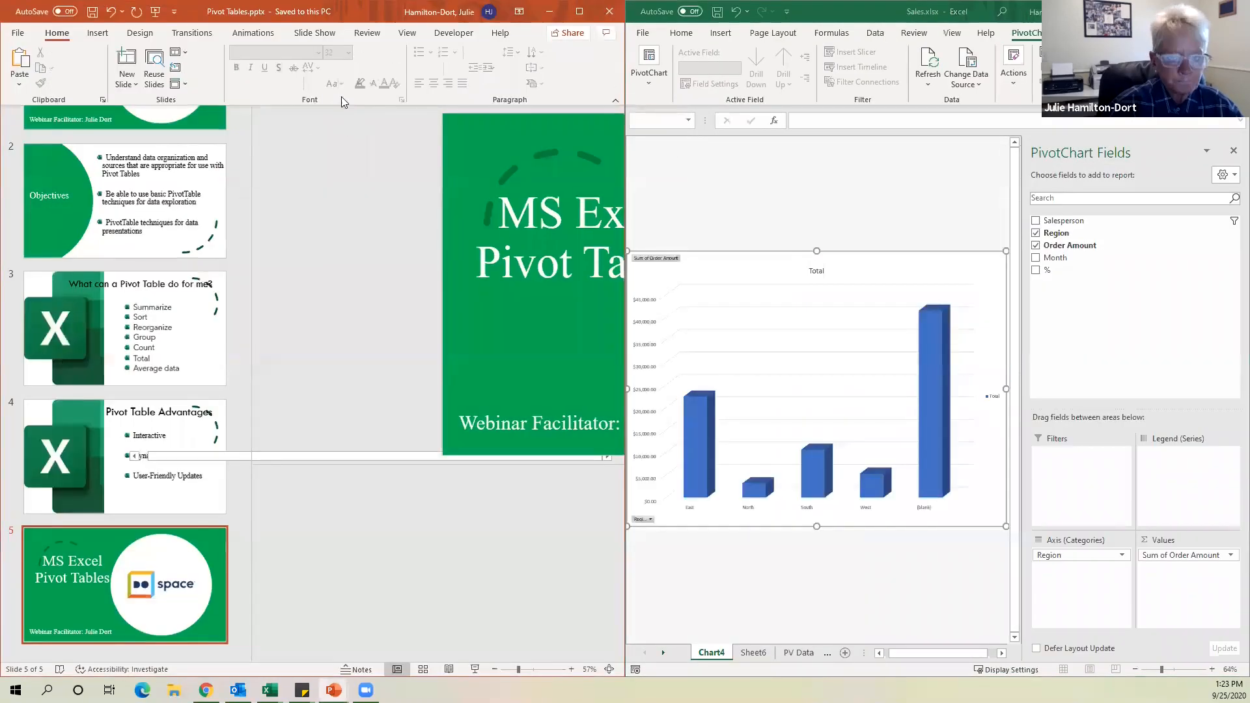
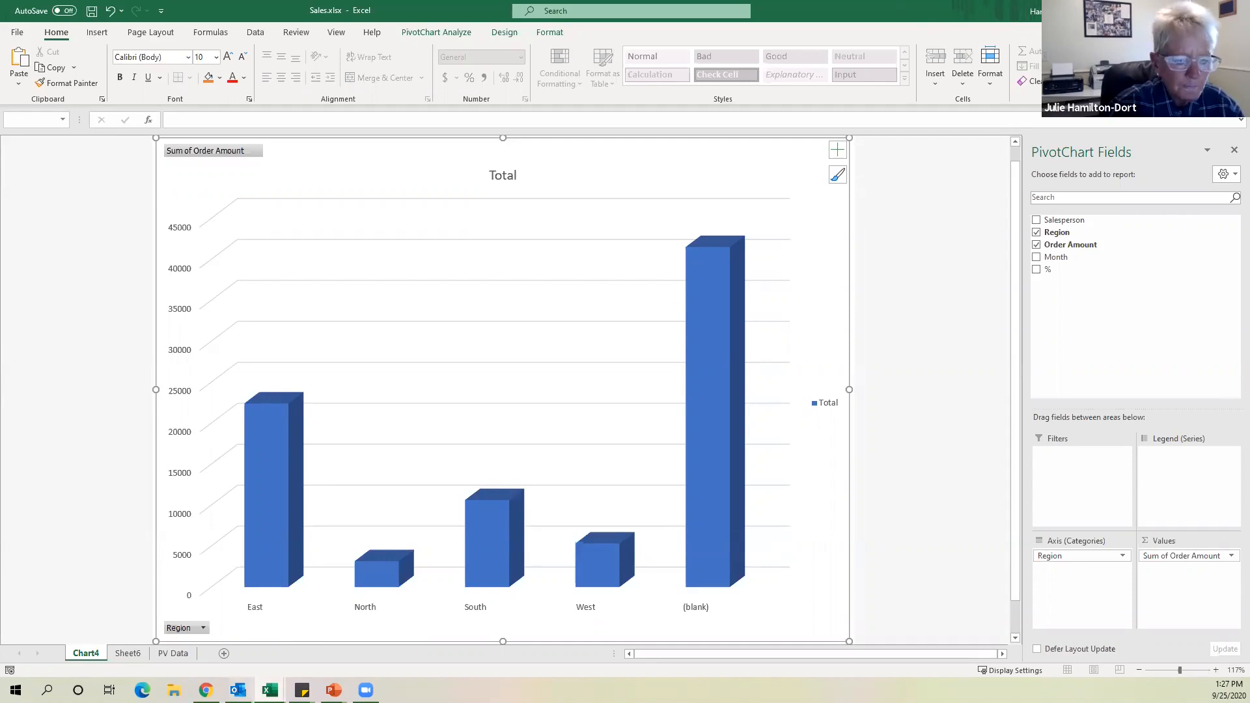
Switch to the Data Example.xls workbook and delete the "North Express Year to Year Total Enrollment Comparison" heading in cell E13.
{"action": "mouse_move", "coordinate": [271, 689]}
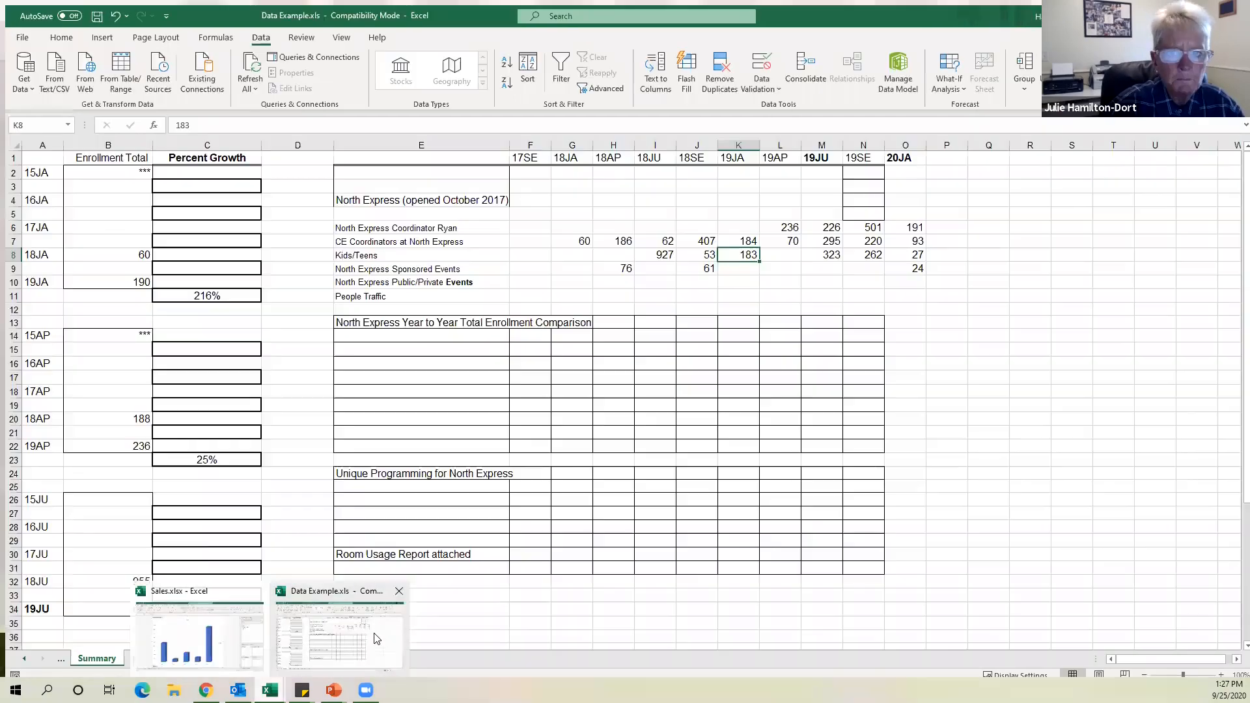
{"action": "left_click", "coordinate": [376, 639]}
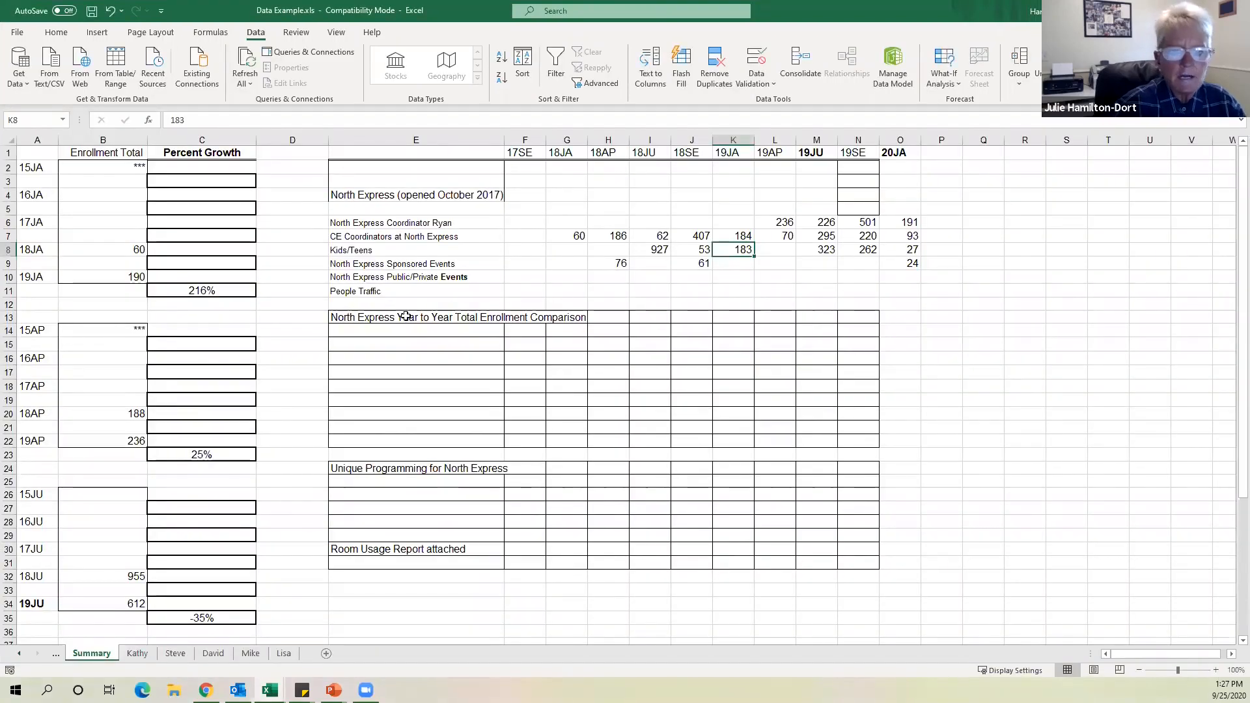
{"action": "left_click", "coordinate": [378, 313]}
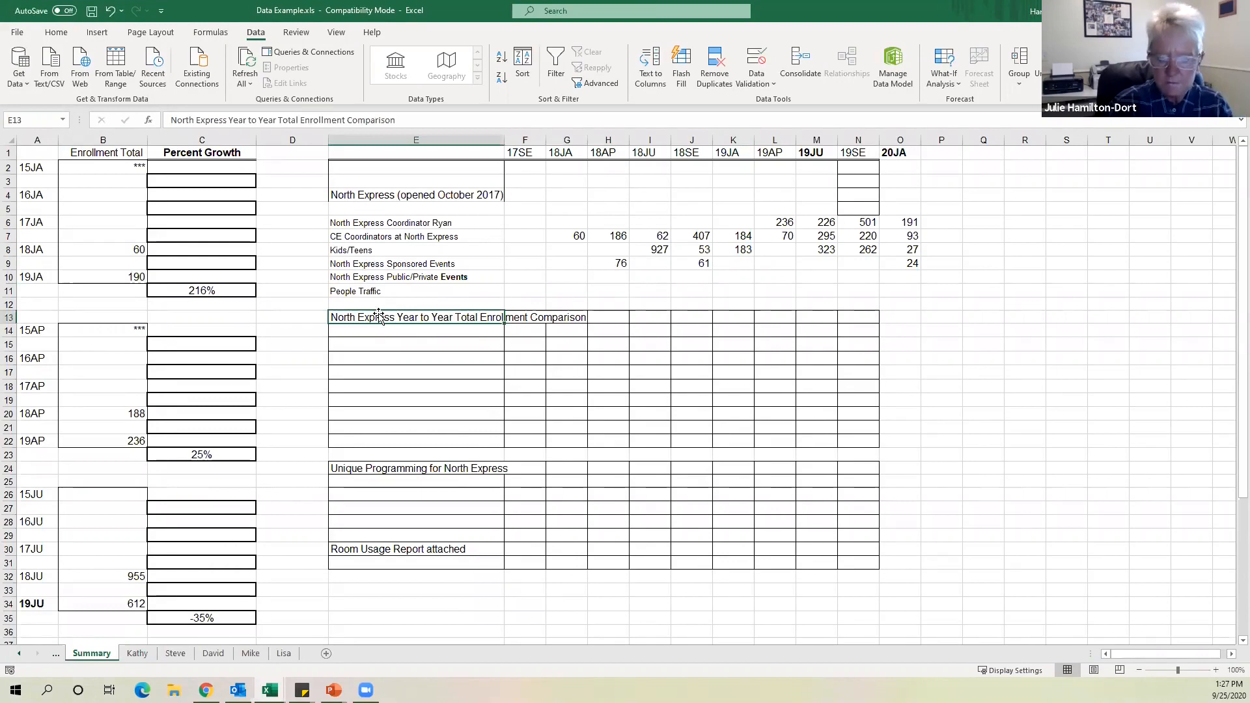
{"action": "key", "text": "Delete"}
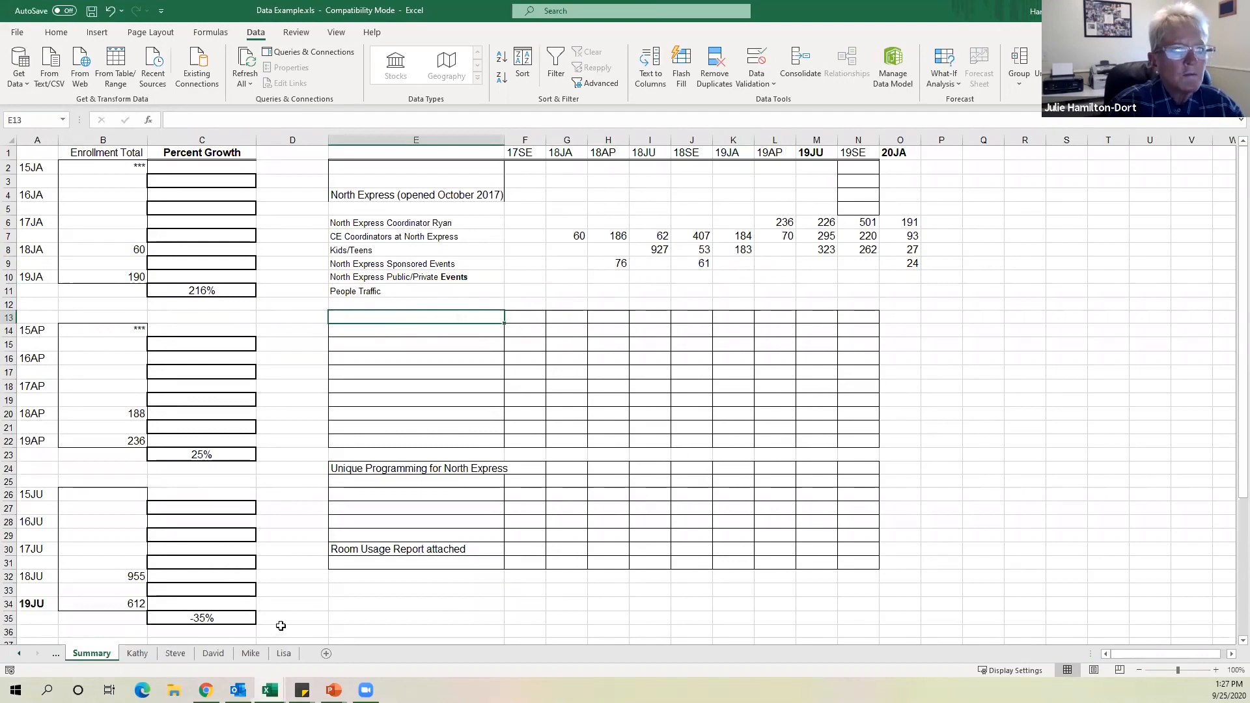
Examine the layout of the enrollment data on the Summary sheet, inspecting cells B7, L6, G7 and H7.
{"action": "left_click", "coordinate": [66, 236]}
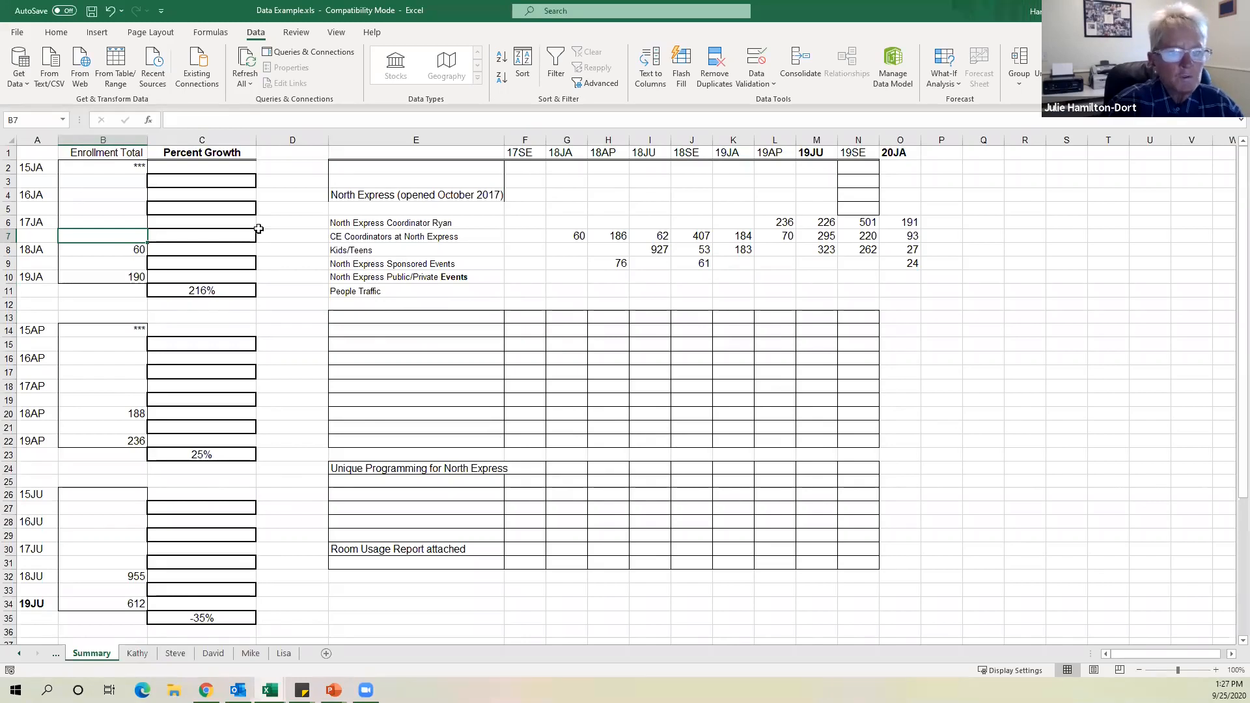
{"action": "left_click", "coordinate": [784, 222]}
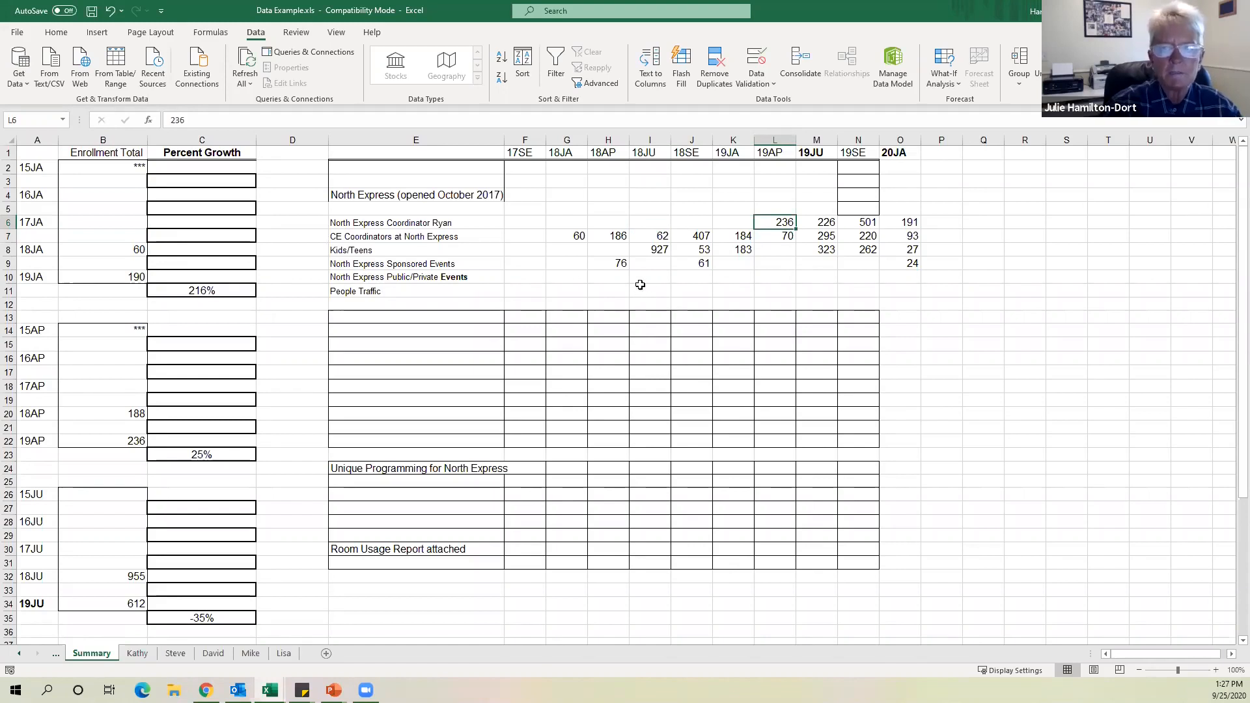
{"action": "left_click", "coordinate": [562, 237]}
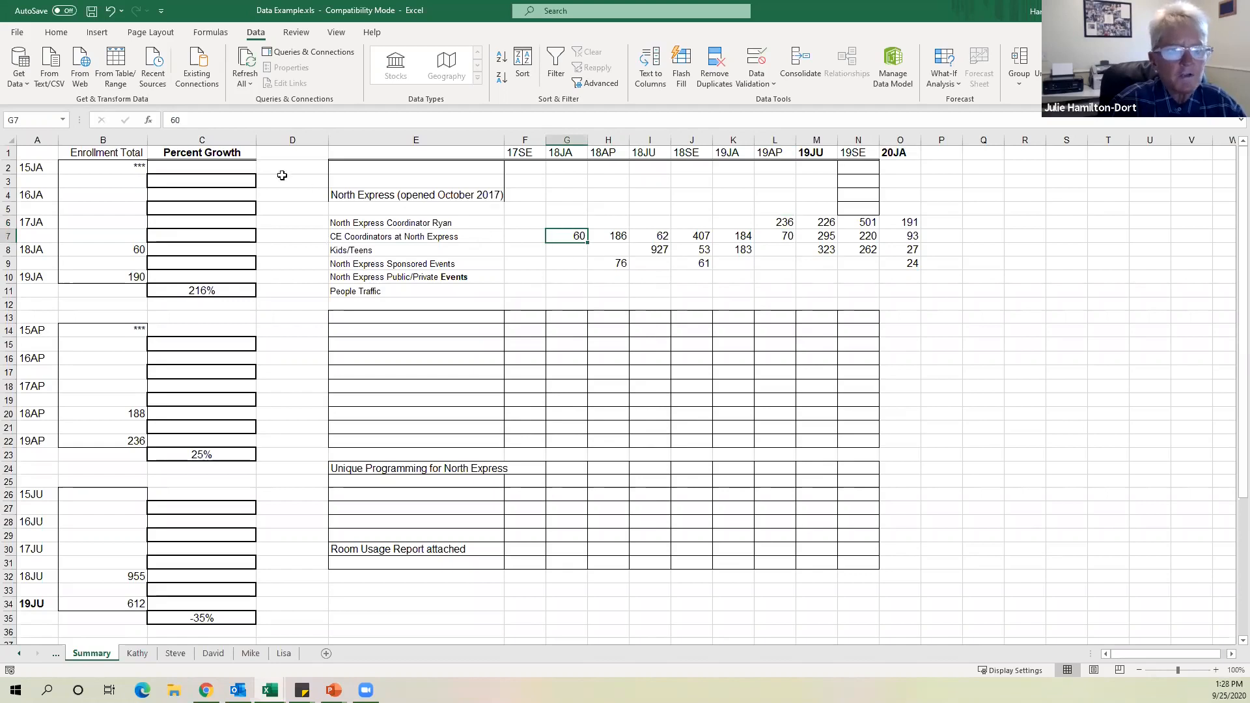
{"action": "left_click", "coordinate": [235, 121]}
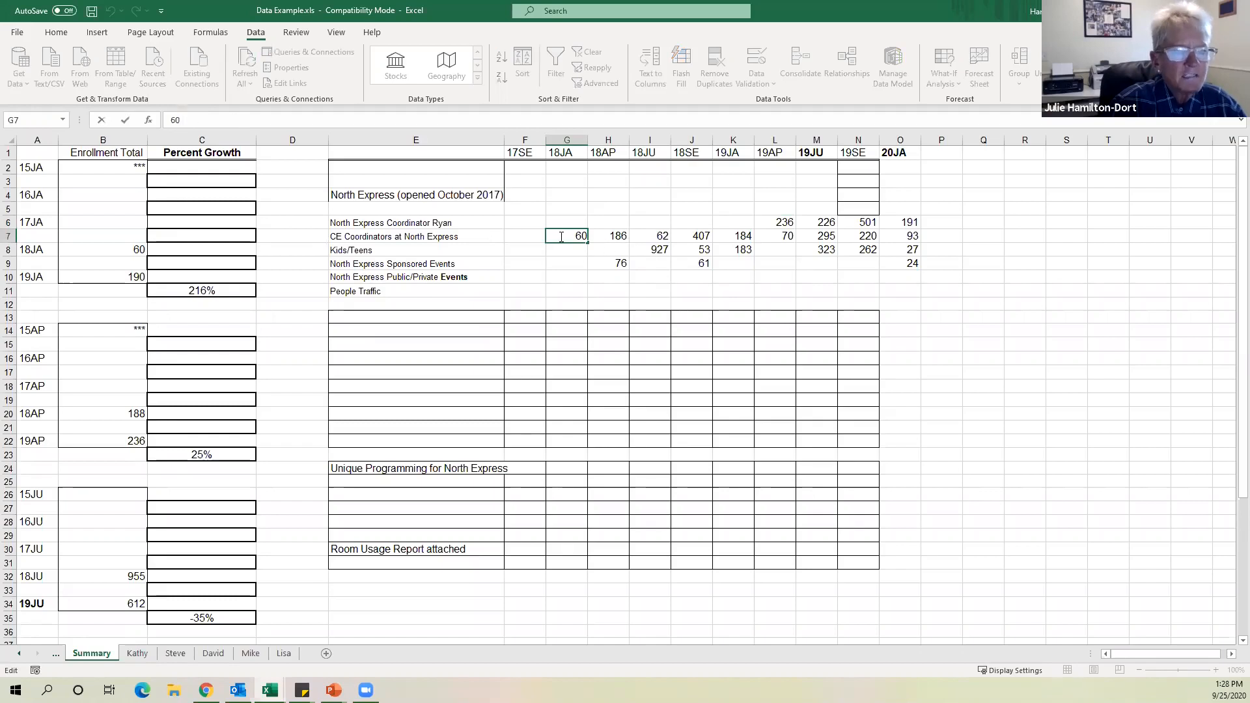
{"action": "left_click", "coordinate": [628, 236]}
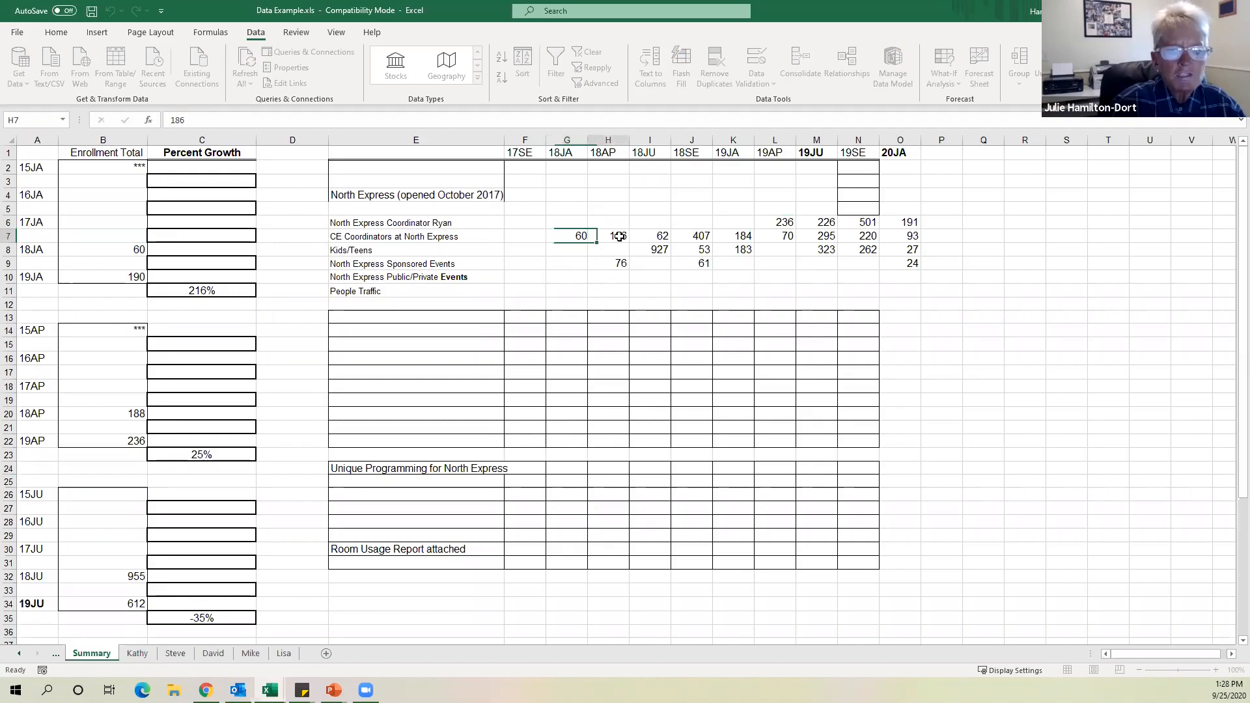
Examine the enrollment figures for CE Coordinators and Coordinator rows and the January growth percentage on the Summary sheet.
{"action": "left_click", "coordinate": [662, 239]}
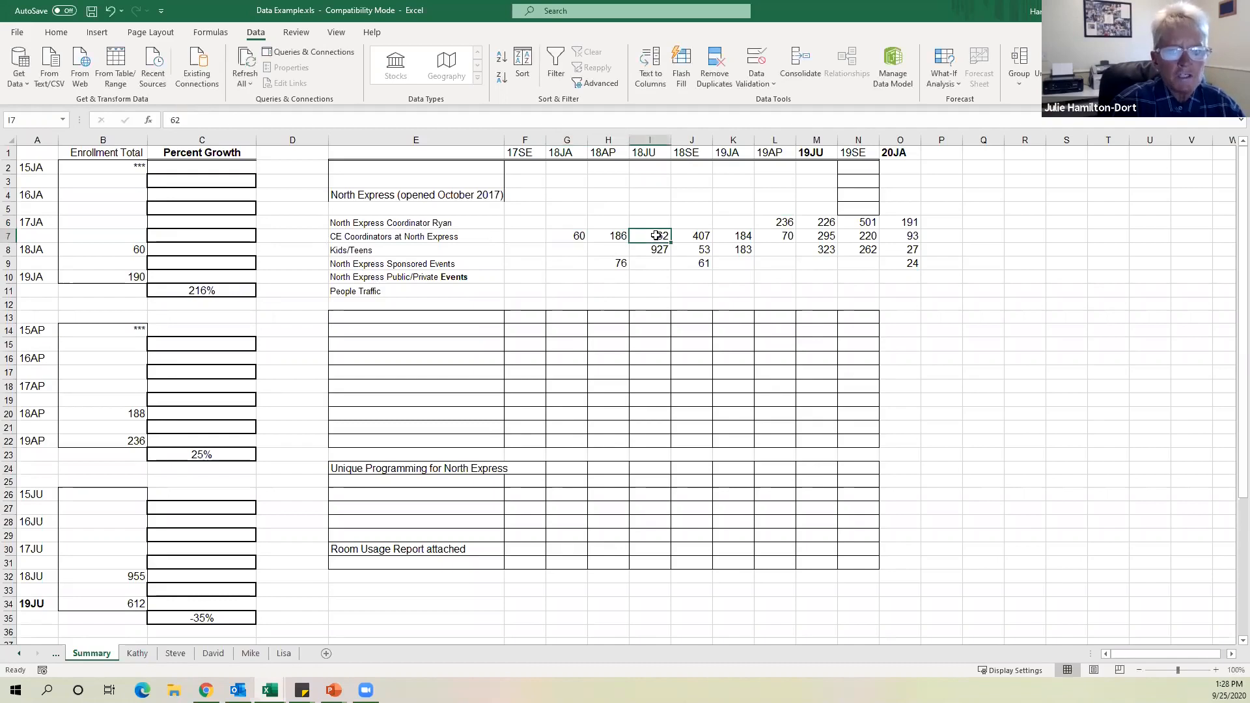
{"action": "left_click", "coordinate": [231, 289]}
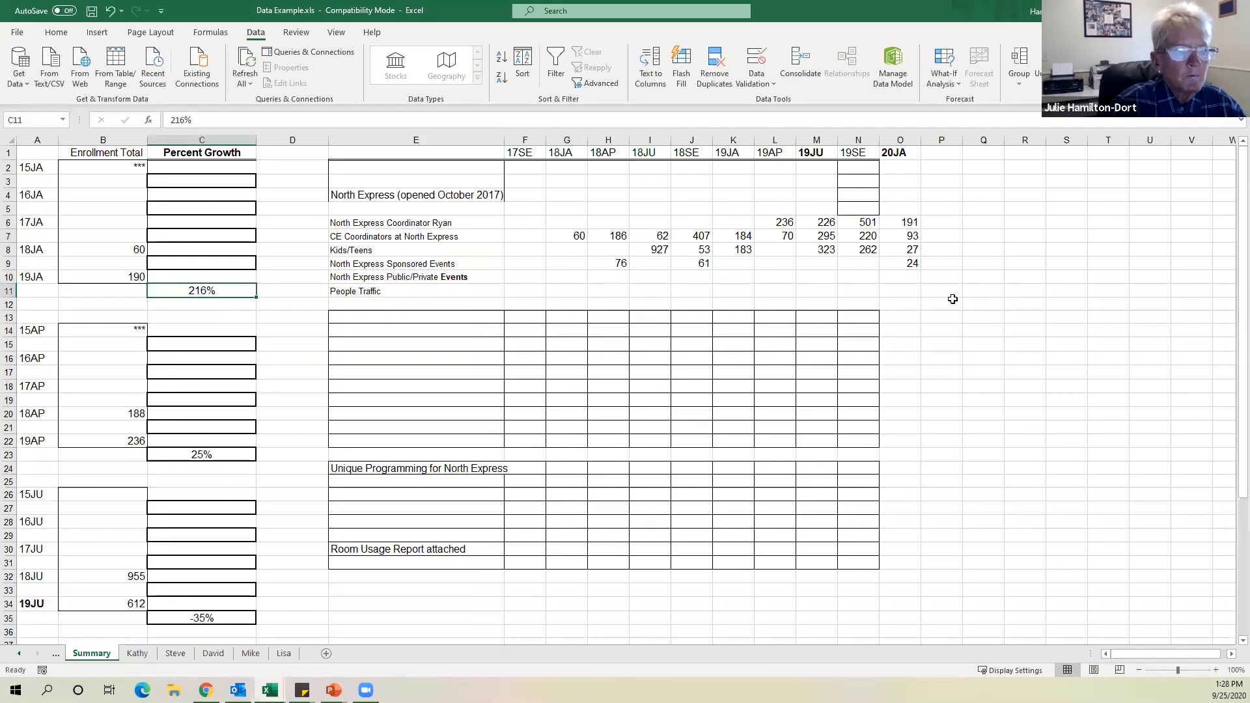
{"action": "left_click", "coordinate": [90, 278]}
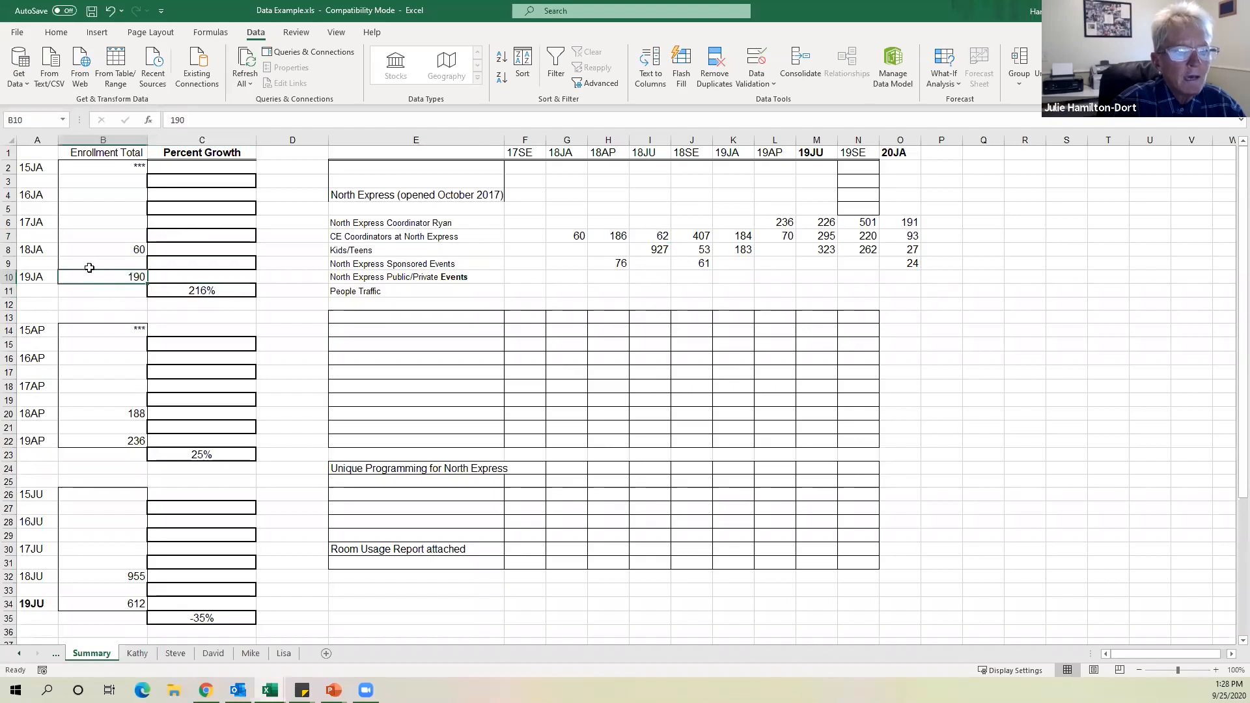
{"action": "left_click", "coordinate": [853, 237]}
{"action": "left_click", "coordinate": [866, 222]}
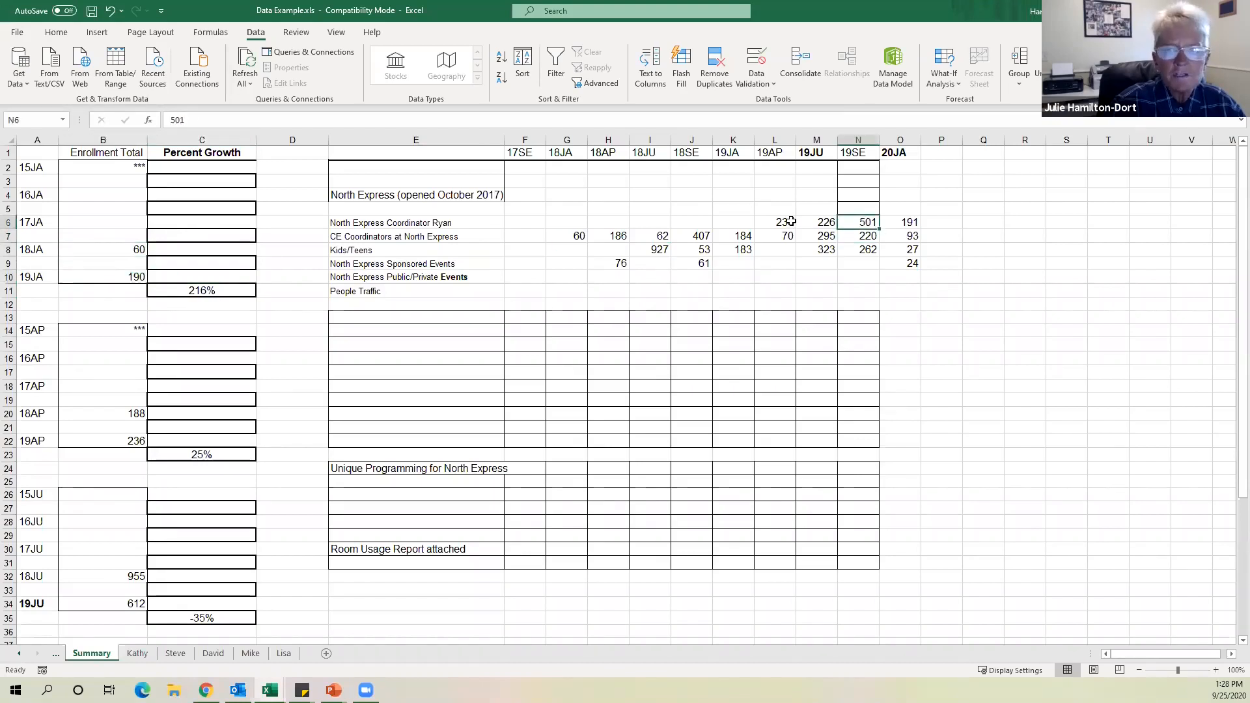
{"action": "left_click", "coordinate": [789, 222]}
{"action": "left_click", "coordinate": [777, 238]}
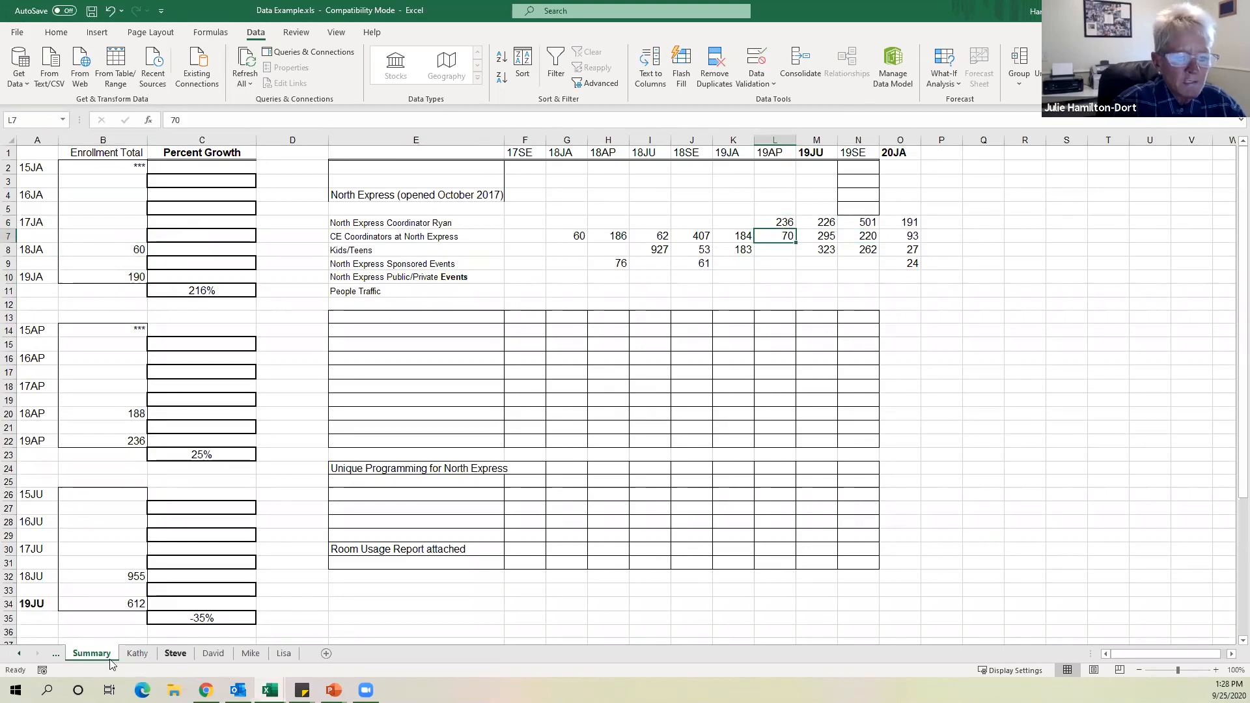
Open the second coordinator's sheet after the Summary and inspect the first actual subtotal and the time, start and end columns.
{"action": "left_click", "coordinate": [177, 654]}
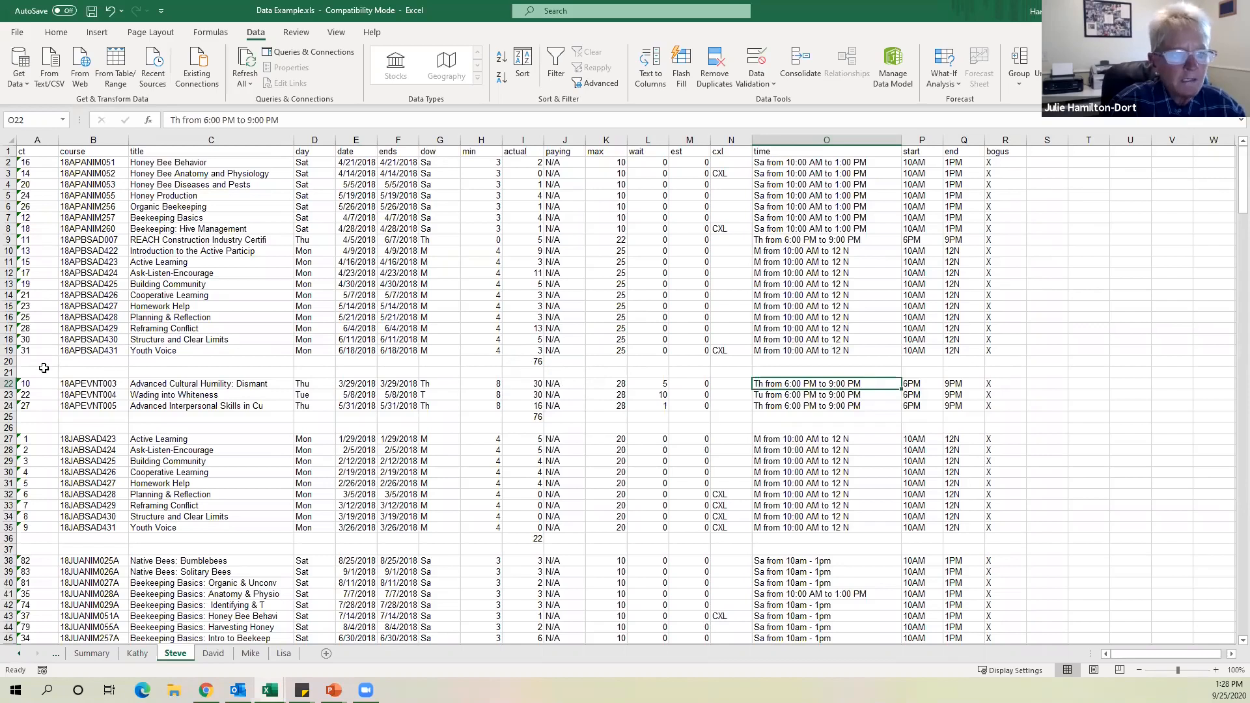
{"action": "left_click", "coordinate": [519, 362]}
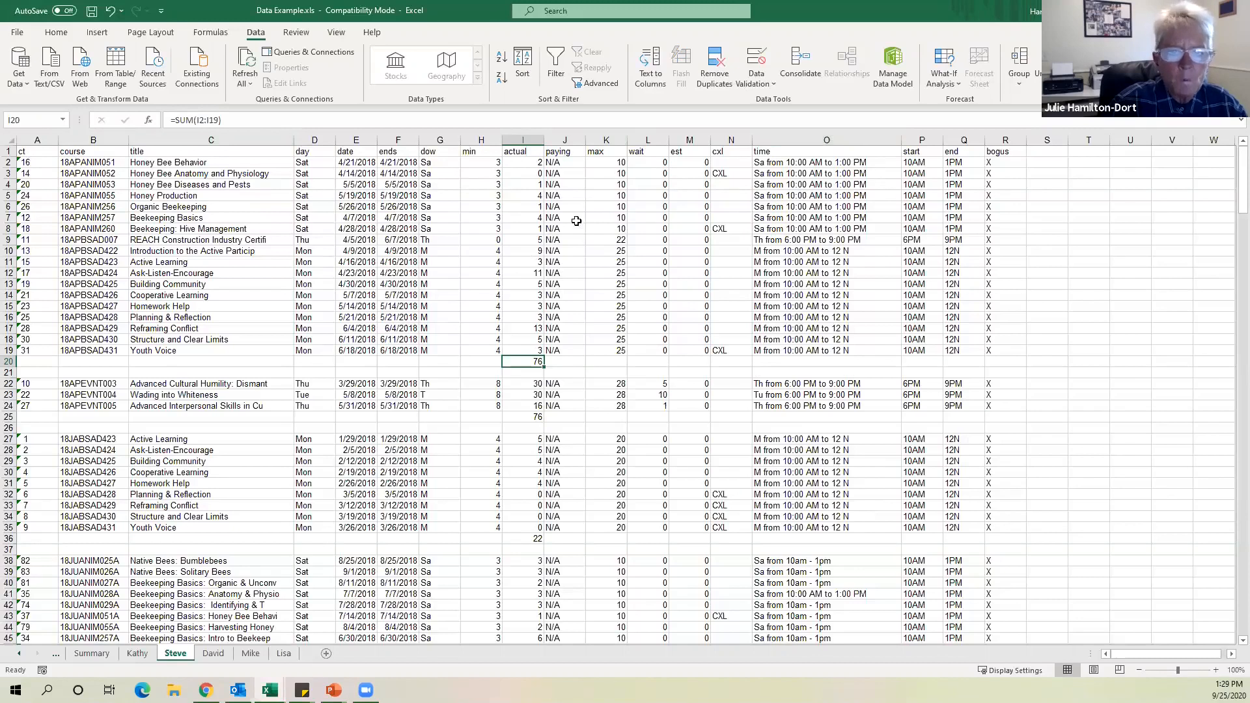
{"action": "left_click", "coordinate": [822, 165]}
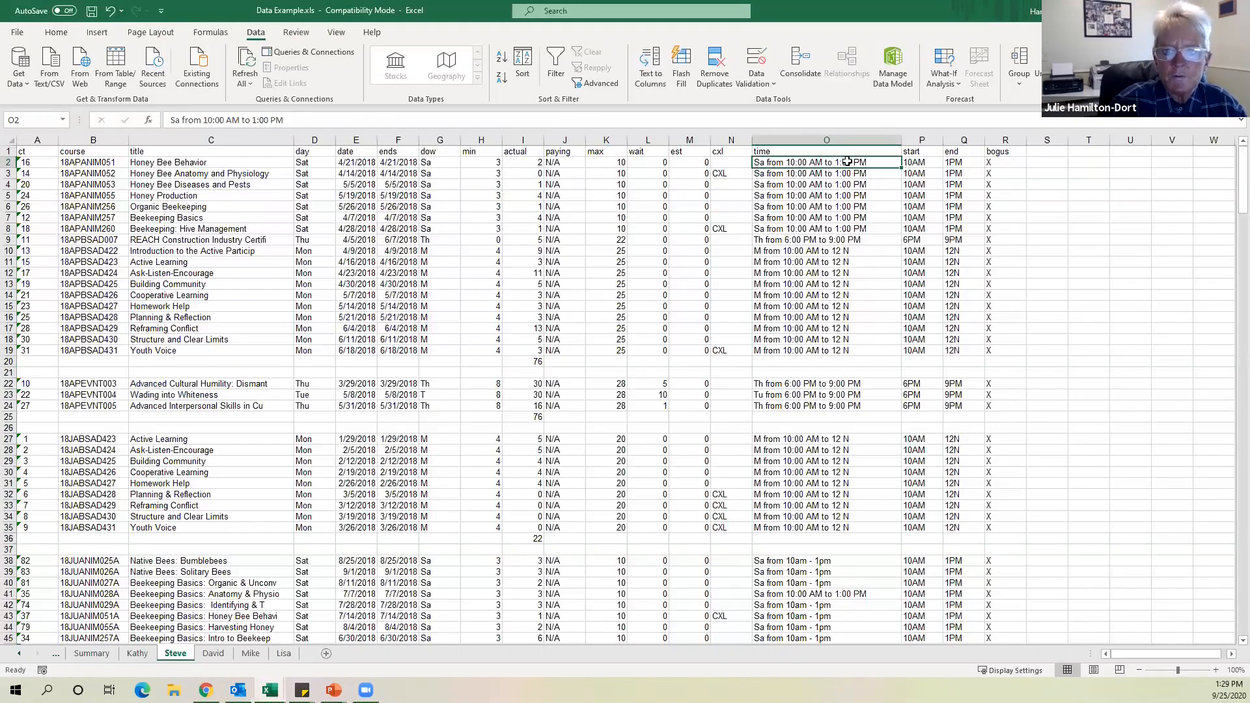
{"action": "left_click", "coordinate": [923, 162]}
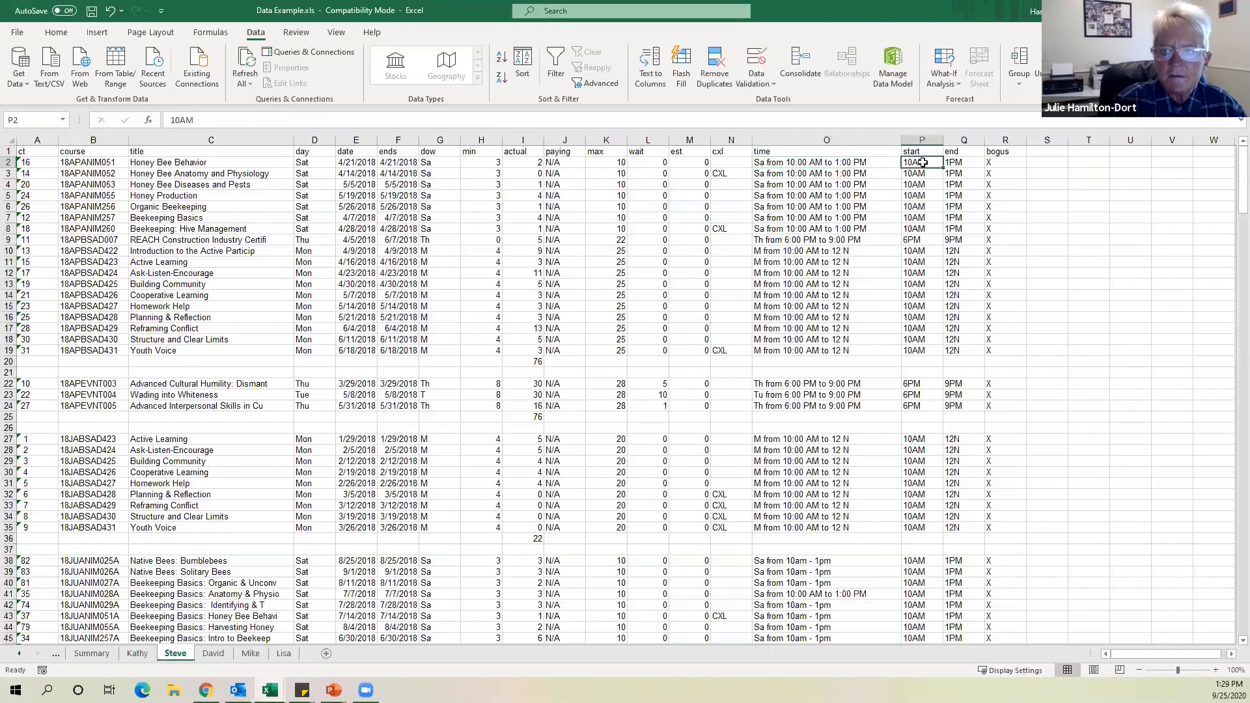
{"action": "left_click", "coordinate": [953, 162]}
{"action": "left_click", "coordinate": [829, 162]}
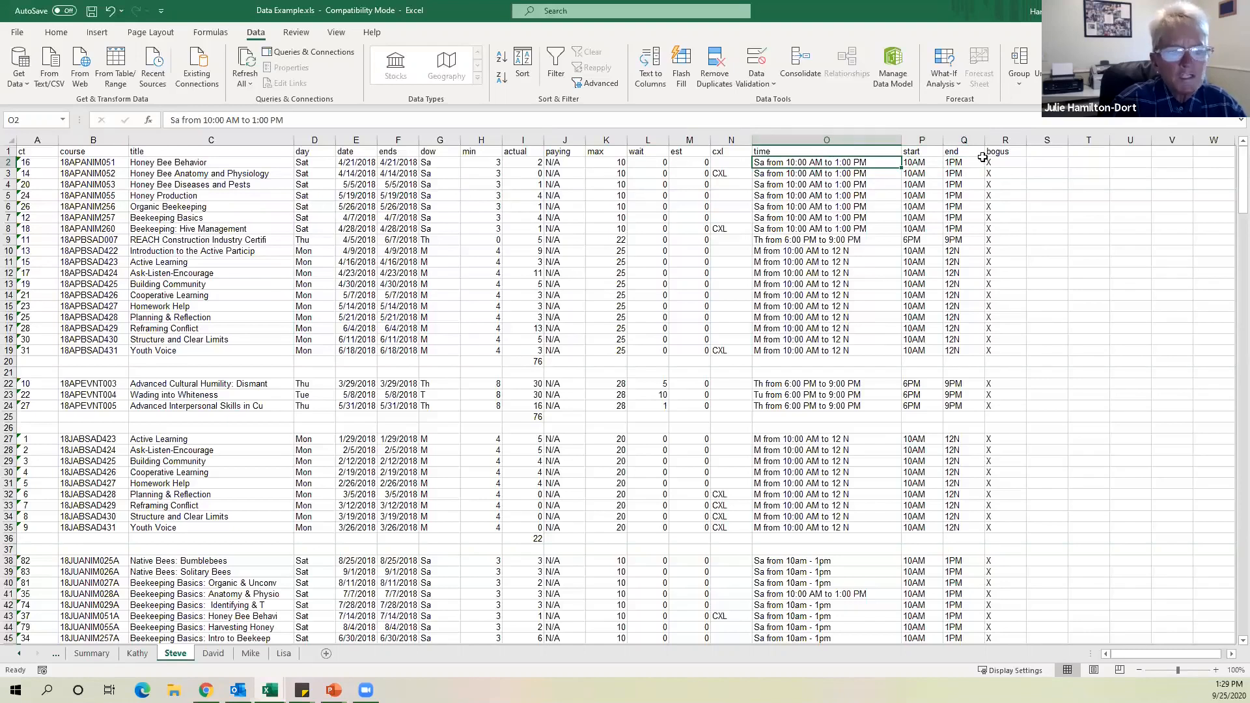
Delete the ct column so that the course codes come first in the sheet.
{"action": "left_click", "coordinate": [37, 139]}
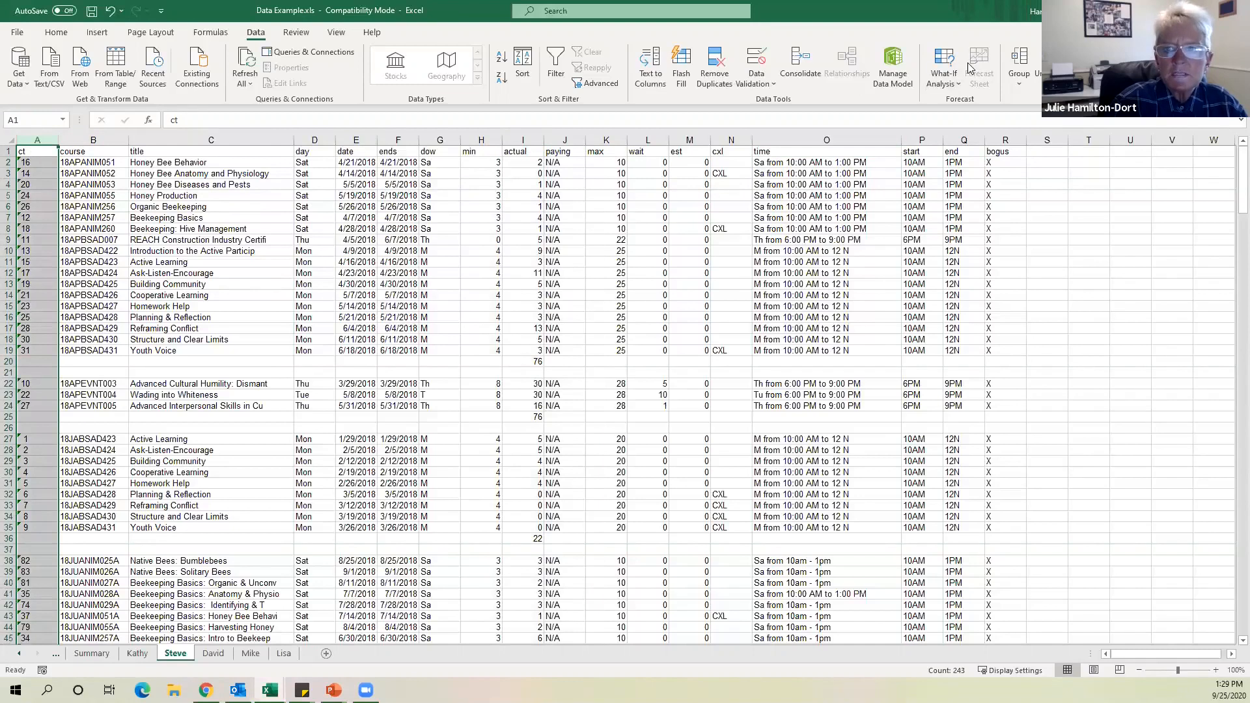
{"action": "left_click", "coordinate": [58, 36]}
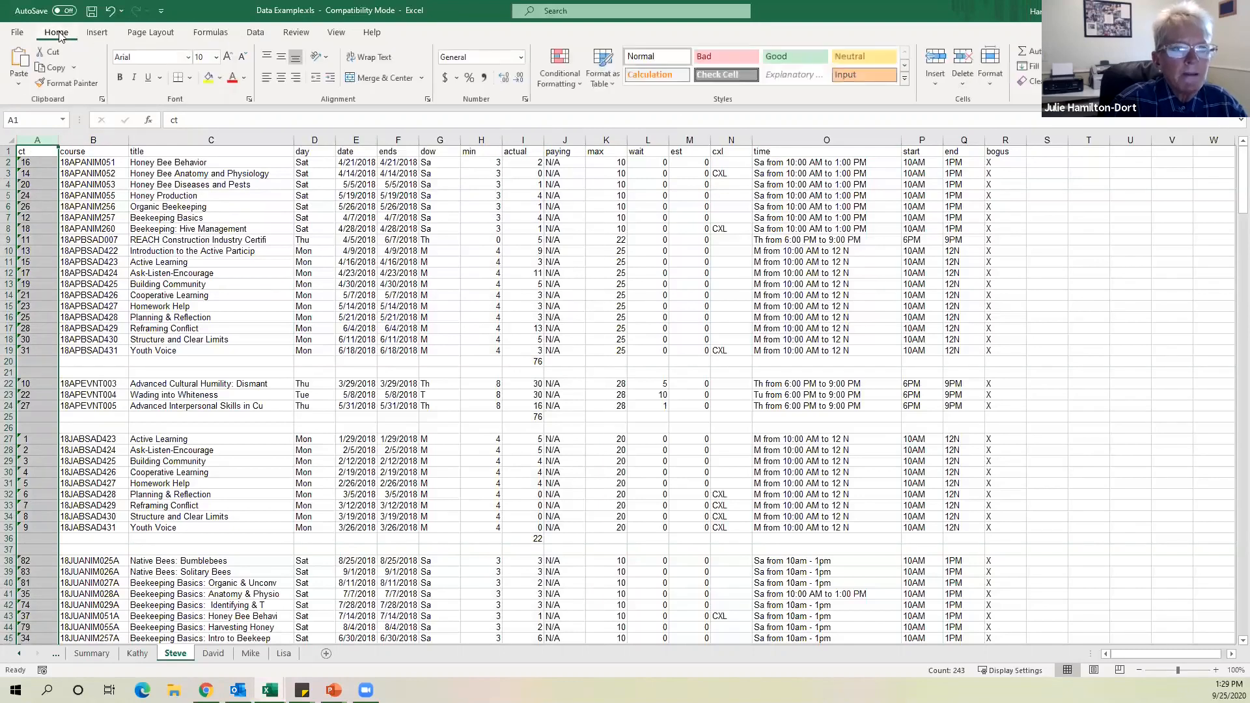
{"action": "left_click", "coordinate": [968, 59]}
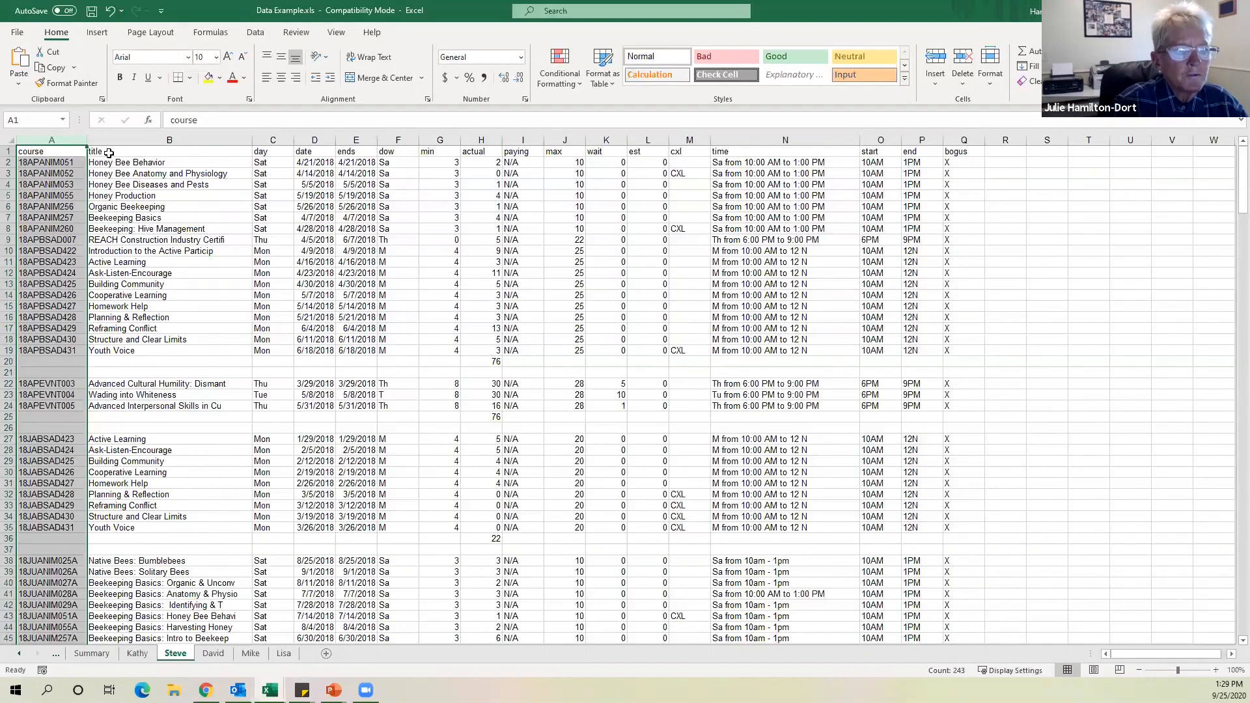
{"action": "left_click", "coordinate": [40, 152]}
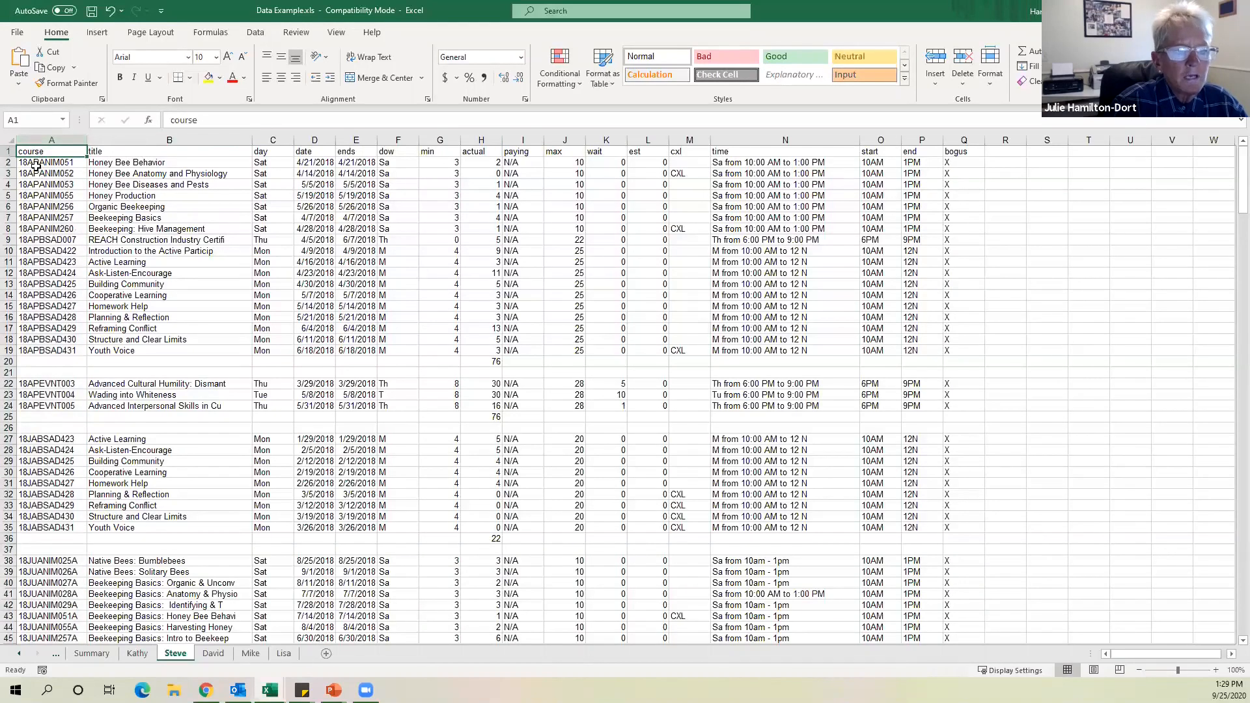
{"action": "left_click", "coordinate": [52, 162]}
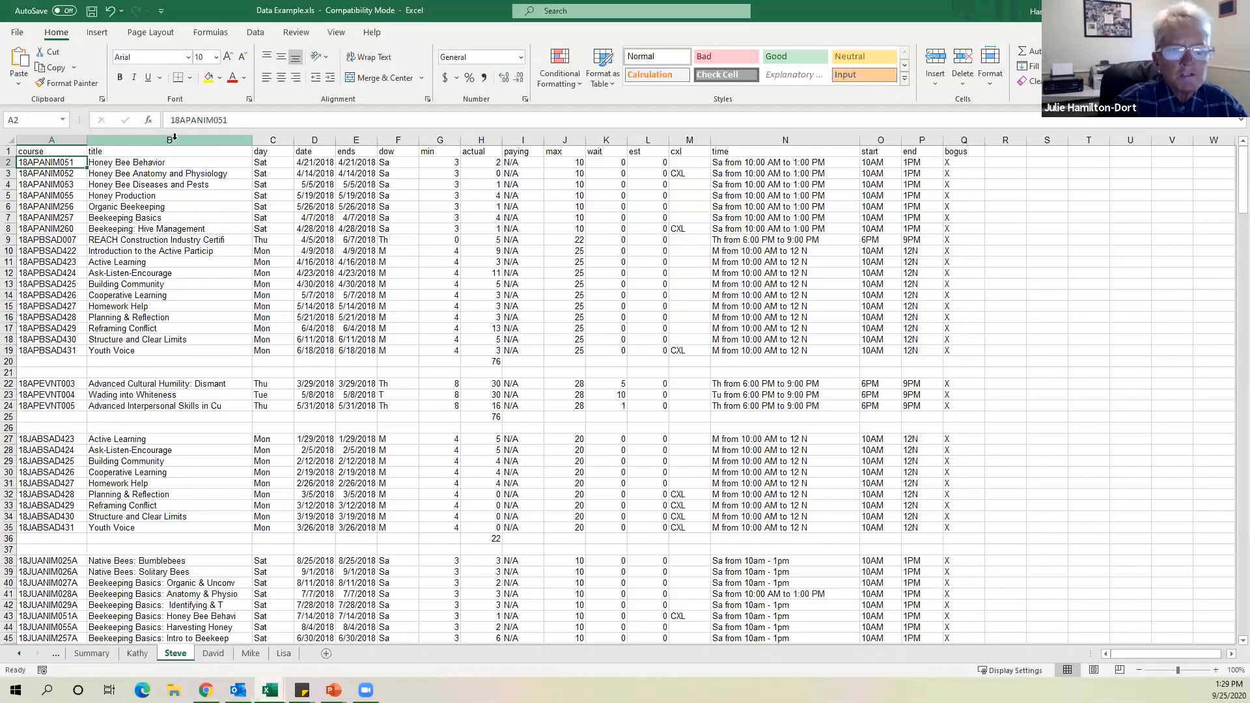
Delete the columns from title through min, between course and actual.
{"action": "left_click_drag", "start_coordinate": [171, 138], "coordinate": [440, 132]}
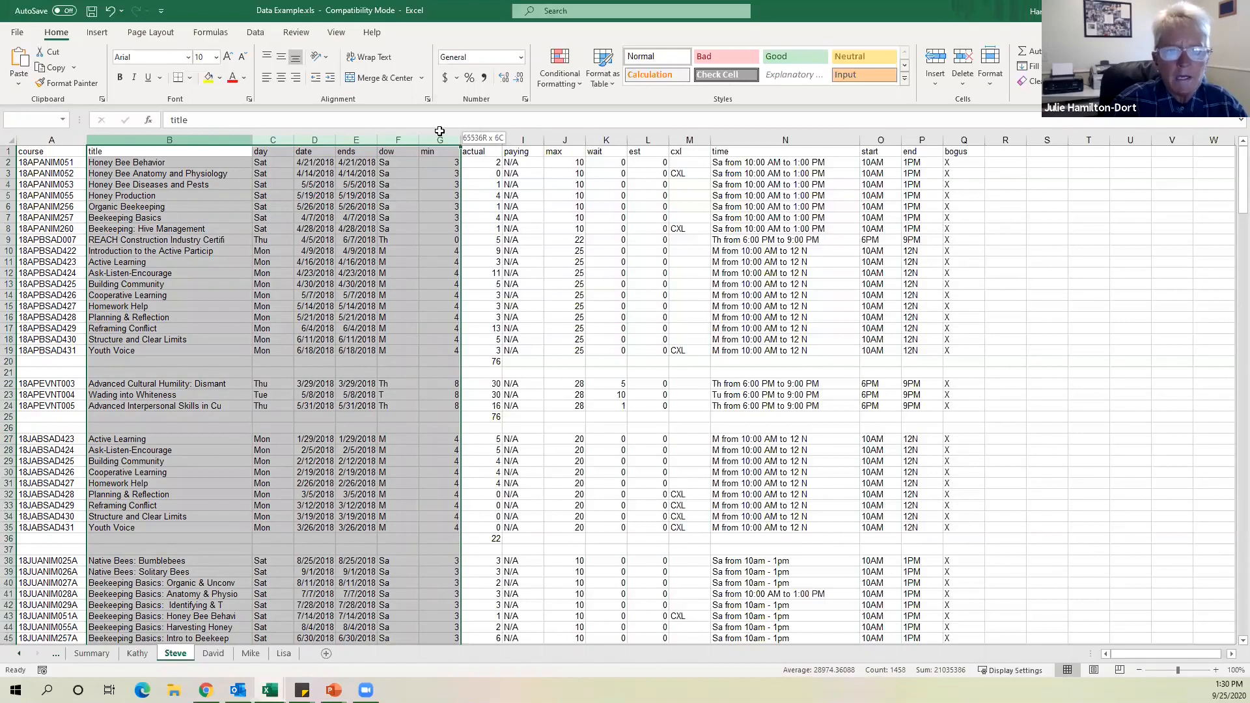
{"action": "left_click_drag", "start_coordinate": [440, 133], "coordinate": [439, 129]}
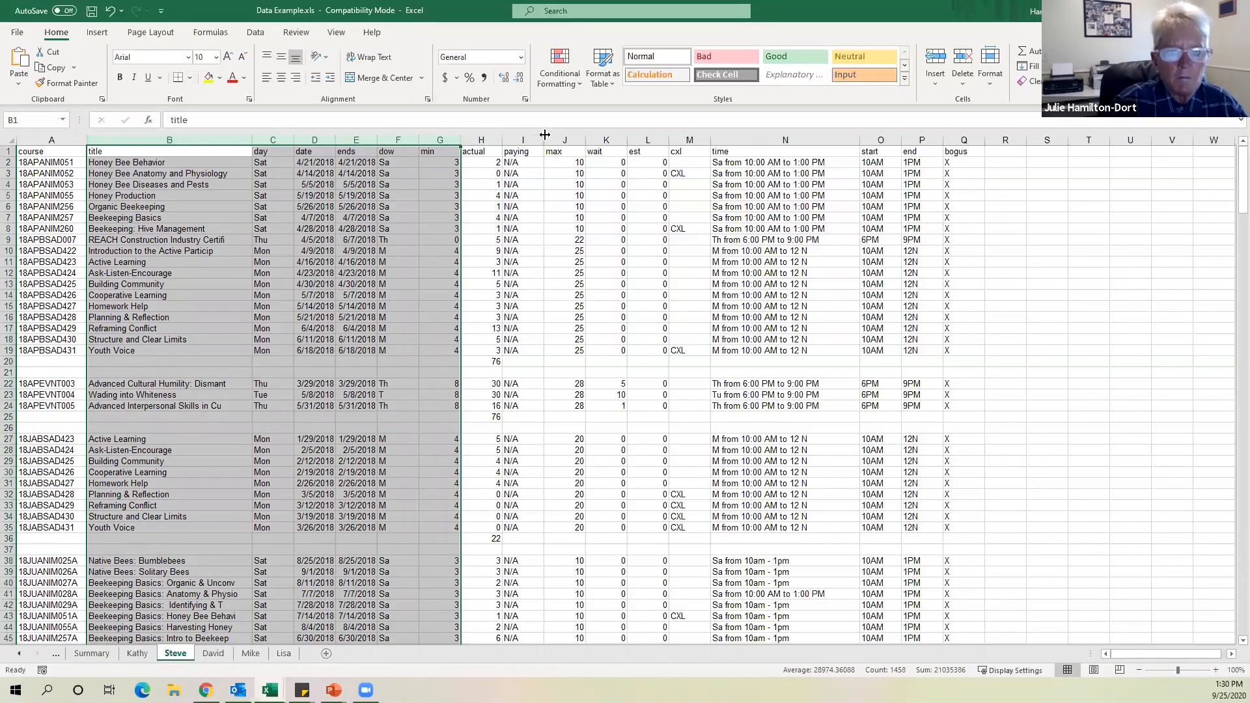
{"action": "left_click", "coordinate": [962, 60]}
{"action": "left_click", "coordinate": [199, 188]}
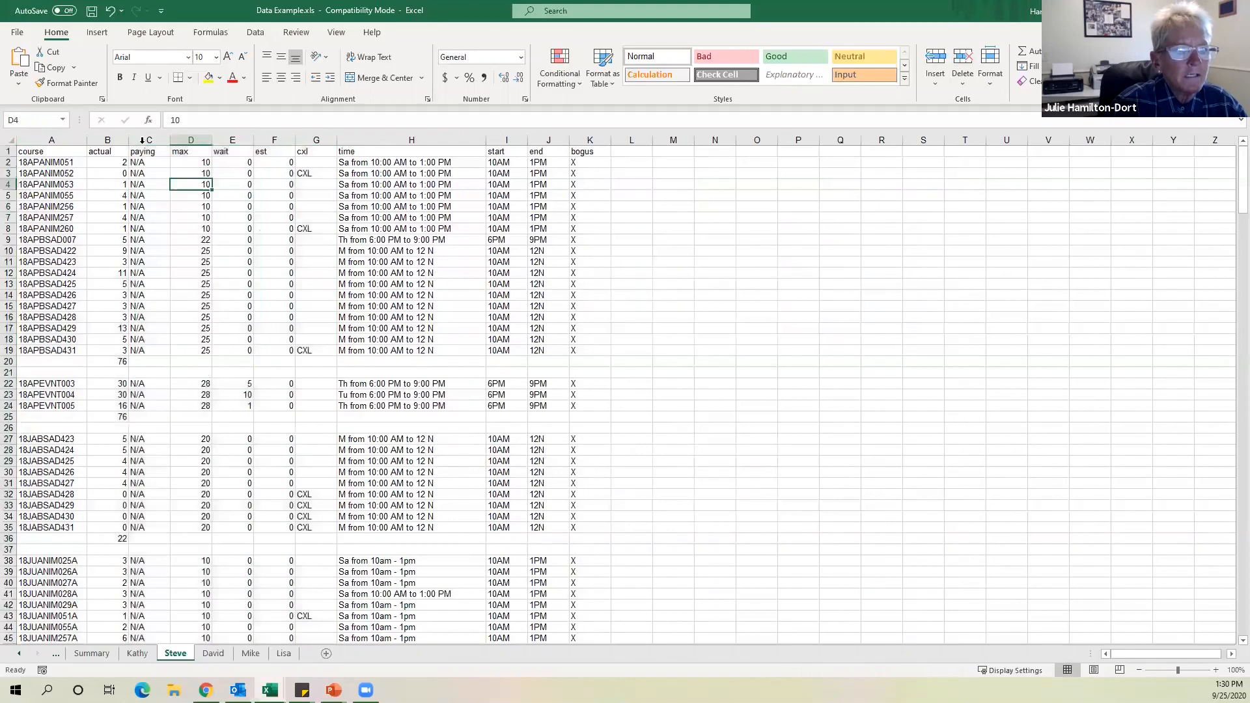
Delete the columns from paying through bogus, keeping only course and actual.
{"action": "left_click_drag", "start_coordinate": [149, 140], "coordinate": [603, 146]}
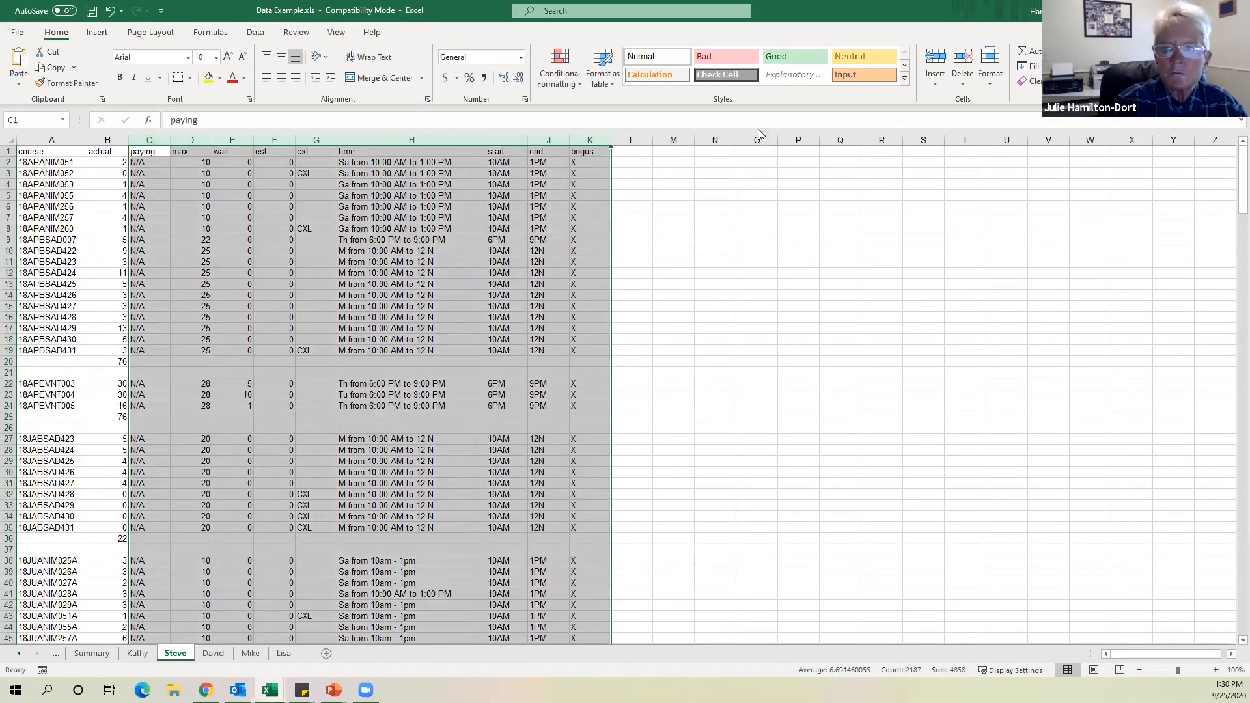
{"action": "left_click", "coordinate": [960, 58]}
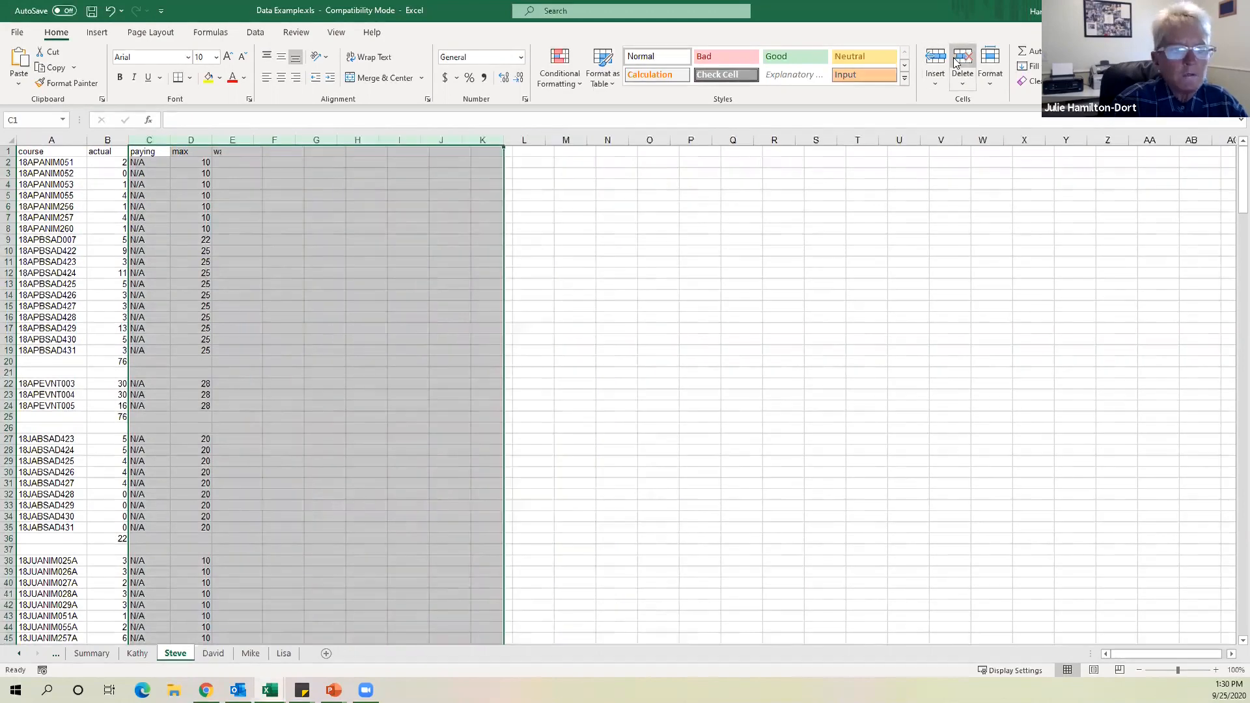
{"action": "left_click", "coordinate": [161, 247]}
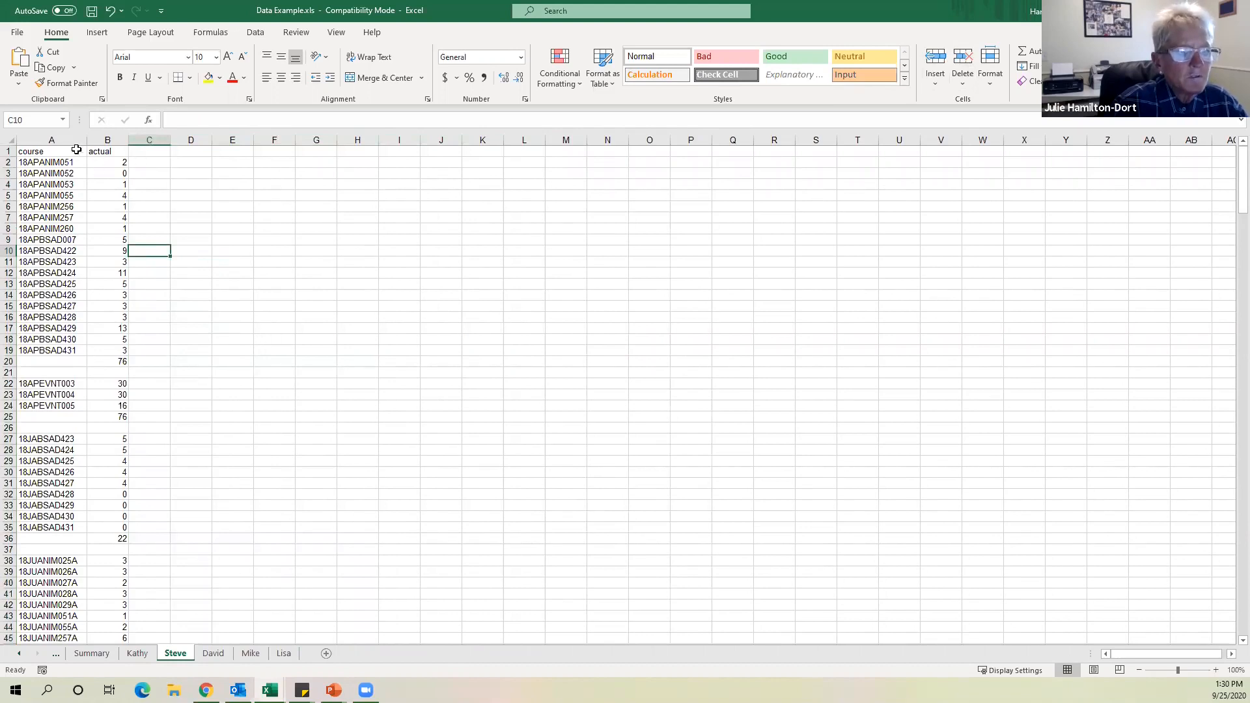
Magnify the sheet to 150% and resize the course and actual columns, with the course column fitted to its contents.
{"action": "left_click_drag", "start_coordinate": [86, 140], "coordinate": [351, 140]}
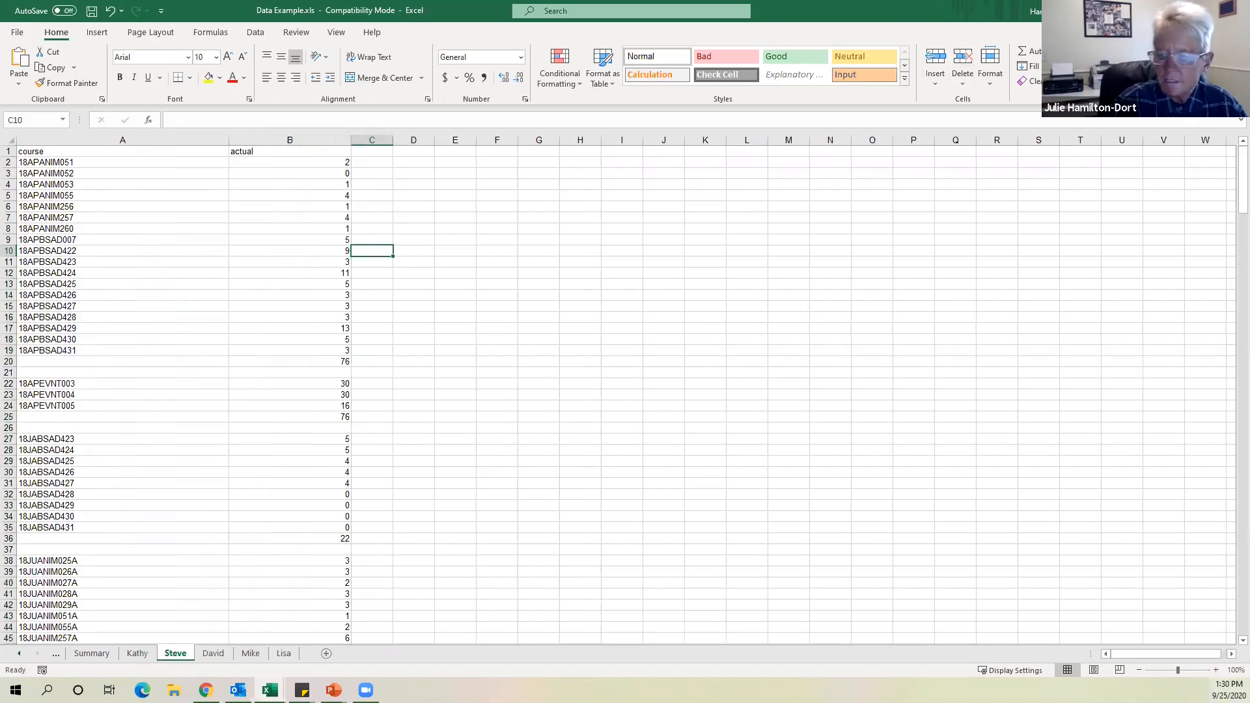
{"action": "left_click", "coordinate": [1214, 670]}
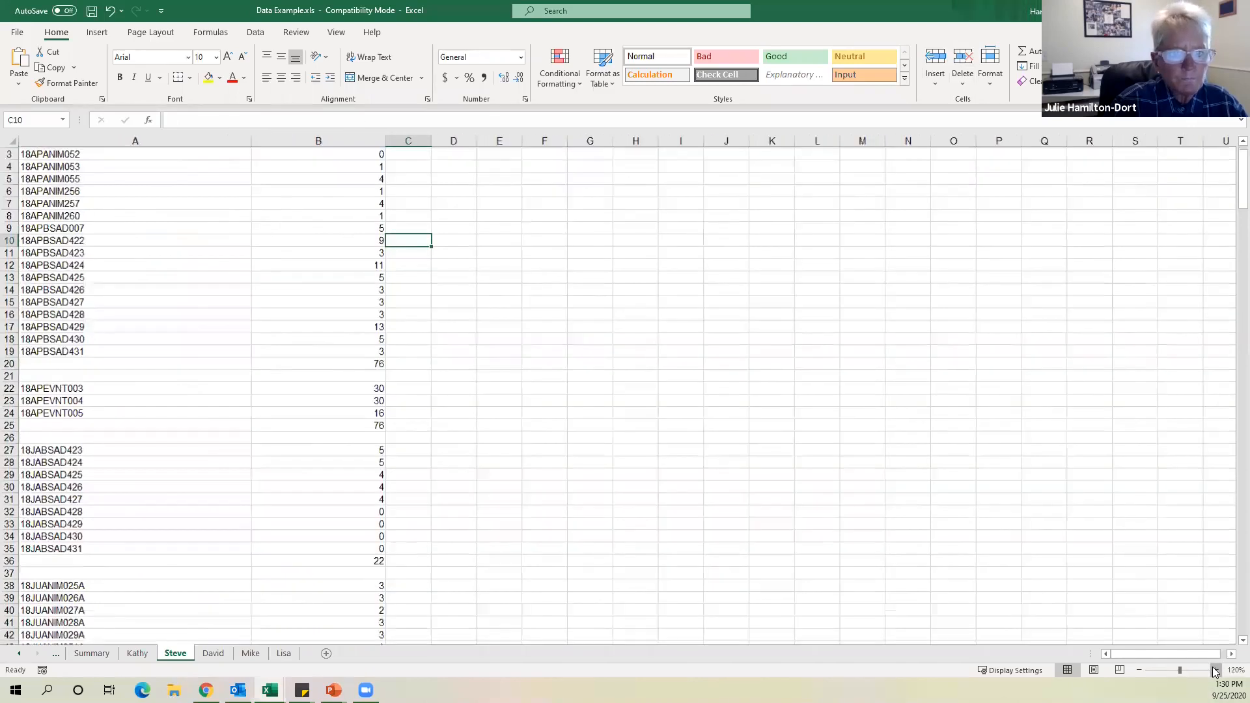
{"action": "left_click", "coordinate": [1215, 670]}
{"action": "left_click", "coordinate": [1215, 670]}
{"action": "left_click", "coordinate": [1215, 670]}
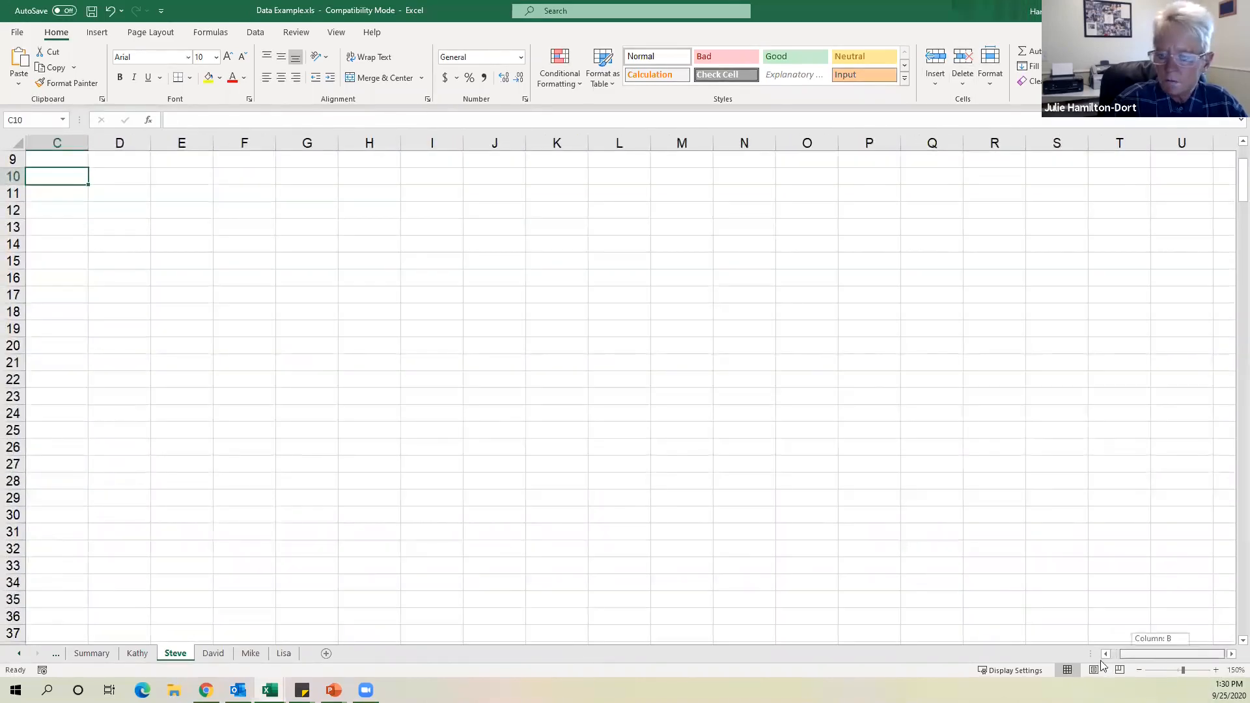
{"action": "left_click_drag", "start_coordinate": [1163, 656], "coordinate": [1153, 656]}
{"action": "scroll", "coordinate": [493, 546], "scroll_direction": "up", "scroll_amount": 3}
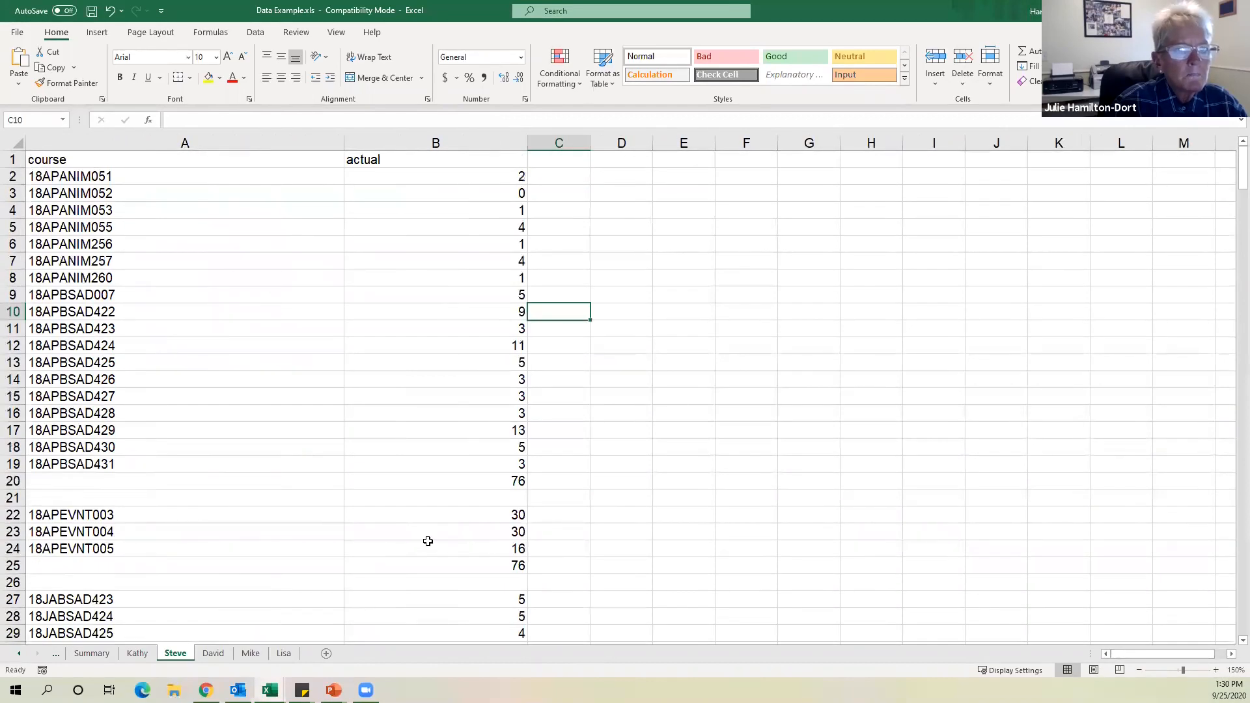
{"action": "double_click", "coordinate": [346, 141]}
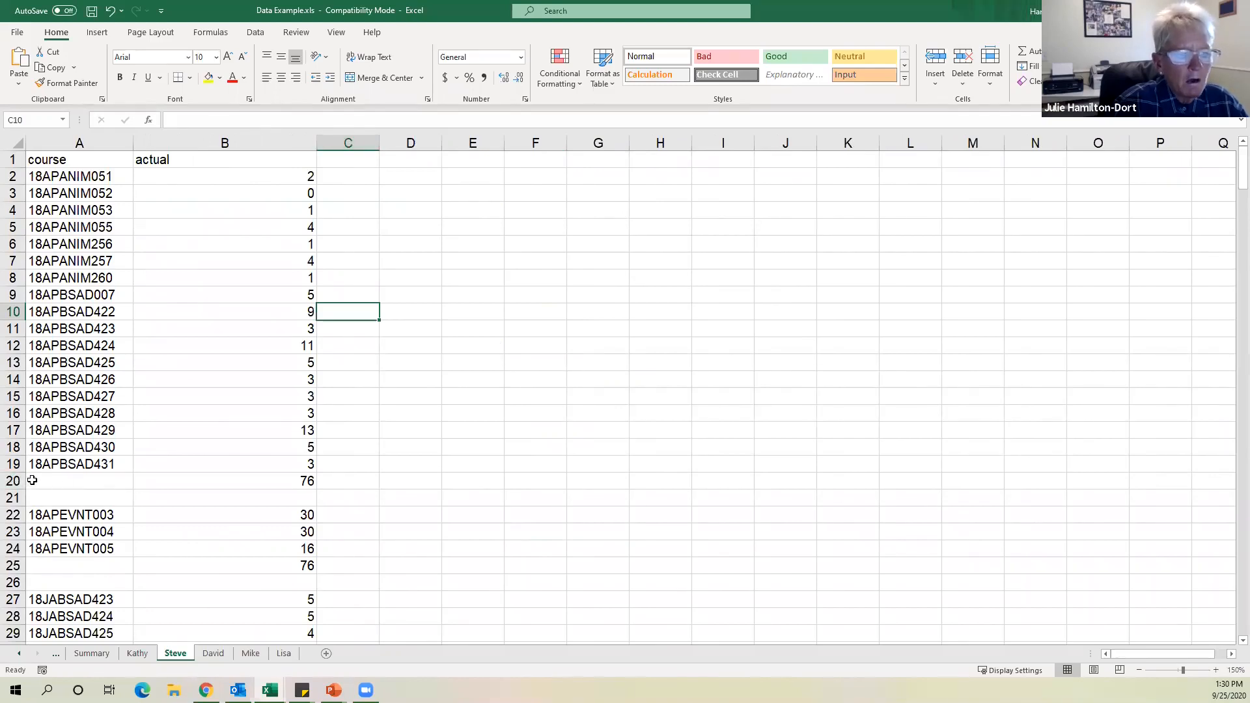
Delete row 20 with the first subtotal and the blank row 21 below it.
{"action": "left_click_drag", "start_coordinate": [8, 484], "coordinate": [7, 495]}
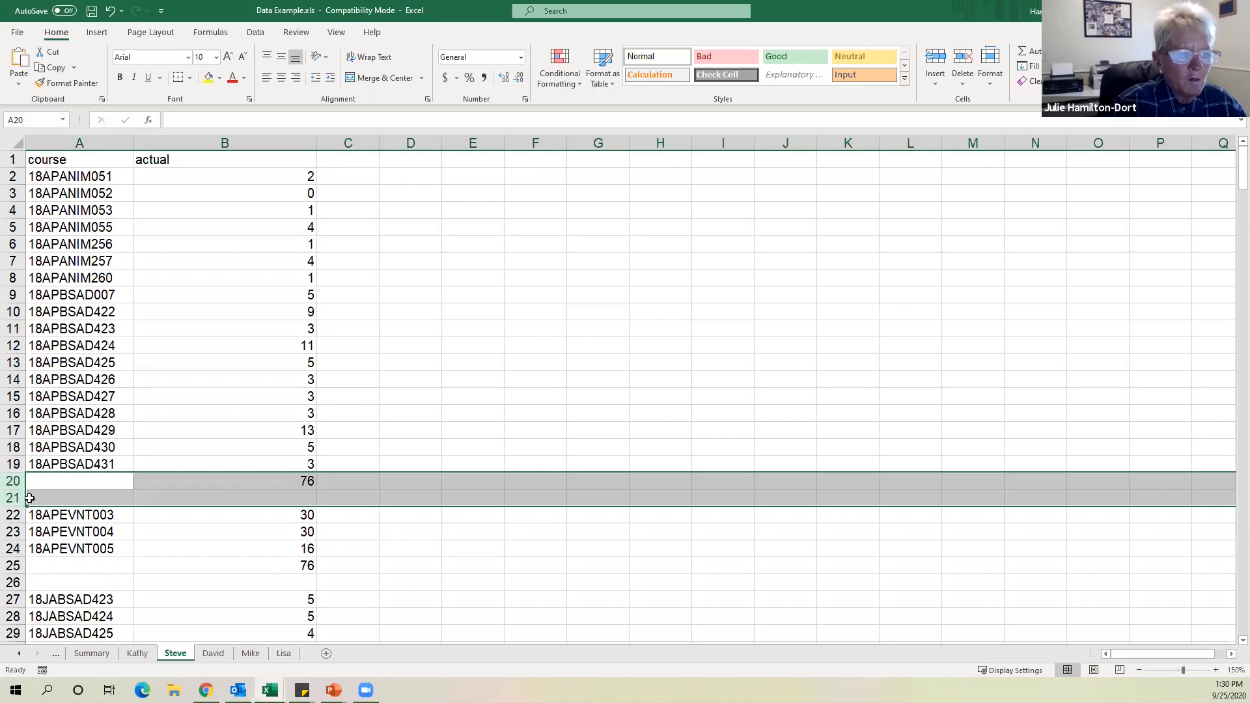
{"action": "left_click", "coordinate": [965, 57]}
{"action": "scroll", "coordinate": [461, 415], "scroll_direction": "down", "scroll_amount": 16}
{"action": "scroll", "coordinate": [463, 412], "scroll_direction": "down", "scroll_amount": 20}
{"action": "scroll", "coordinate": [481, 405], "scroll_direction": "up", "scroll_amount": 12}
{"action": "scroll", "coordinate": [481, 405], "scroll_direction": "up", "scroll_amount": 20}
{"action": "key", "text": "ctrl+z"}
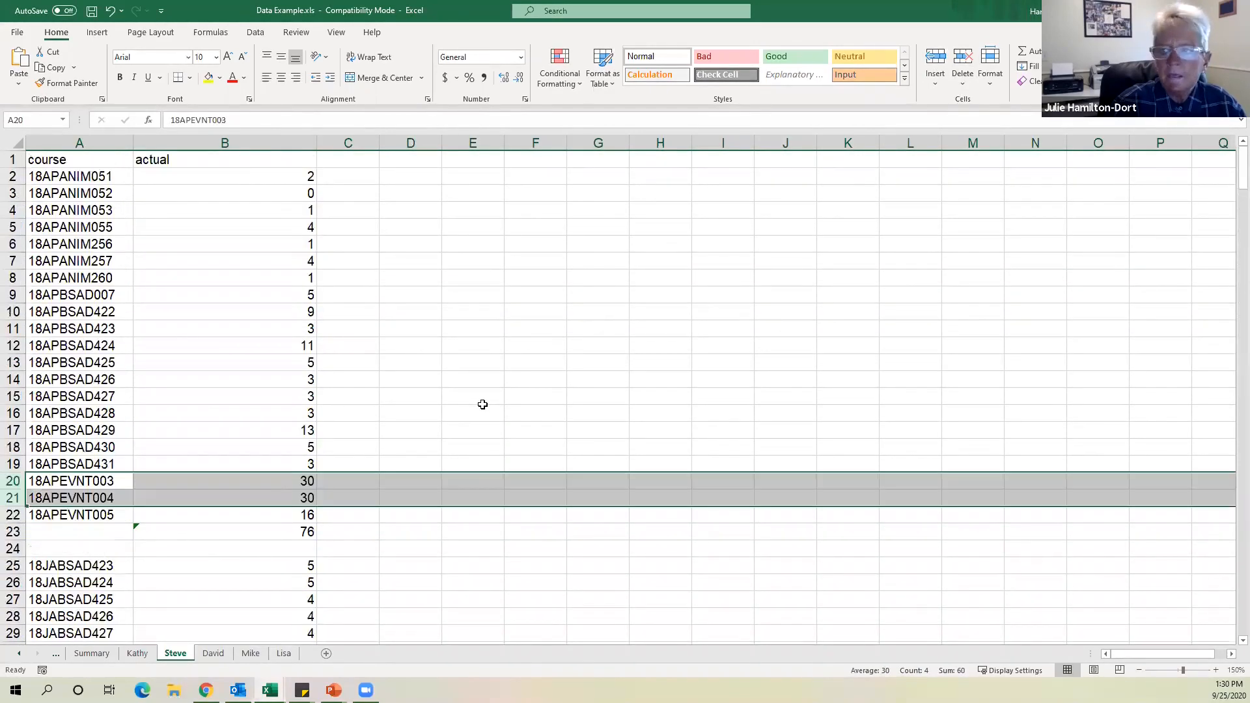
Sort the data by course code from A to Z, expanding the selection to include the actual column.
{"action": "left_click", "coordinate": [84, 142]}
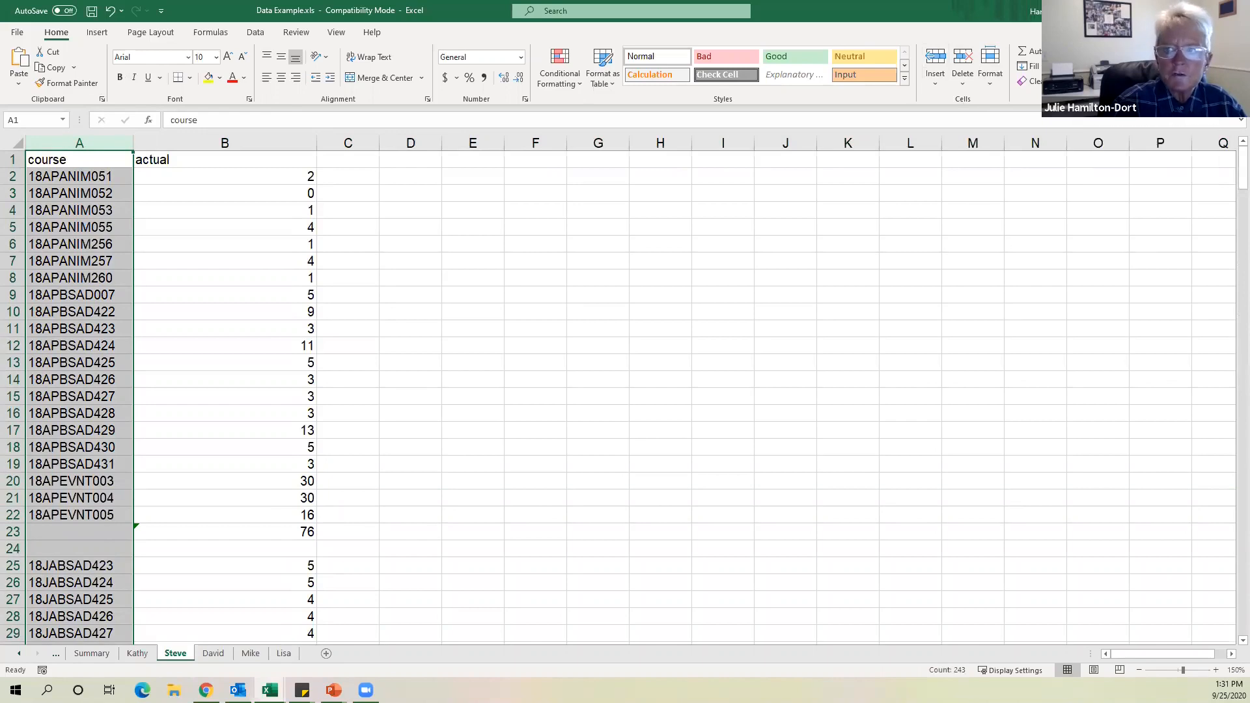
{"action": "left_click", "coordinate": [1094, 65]}
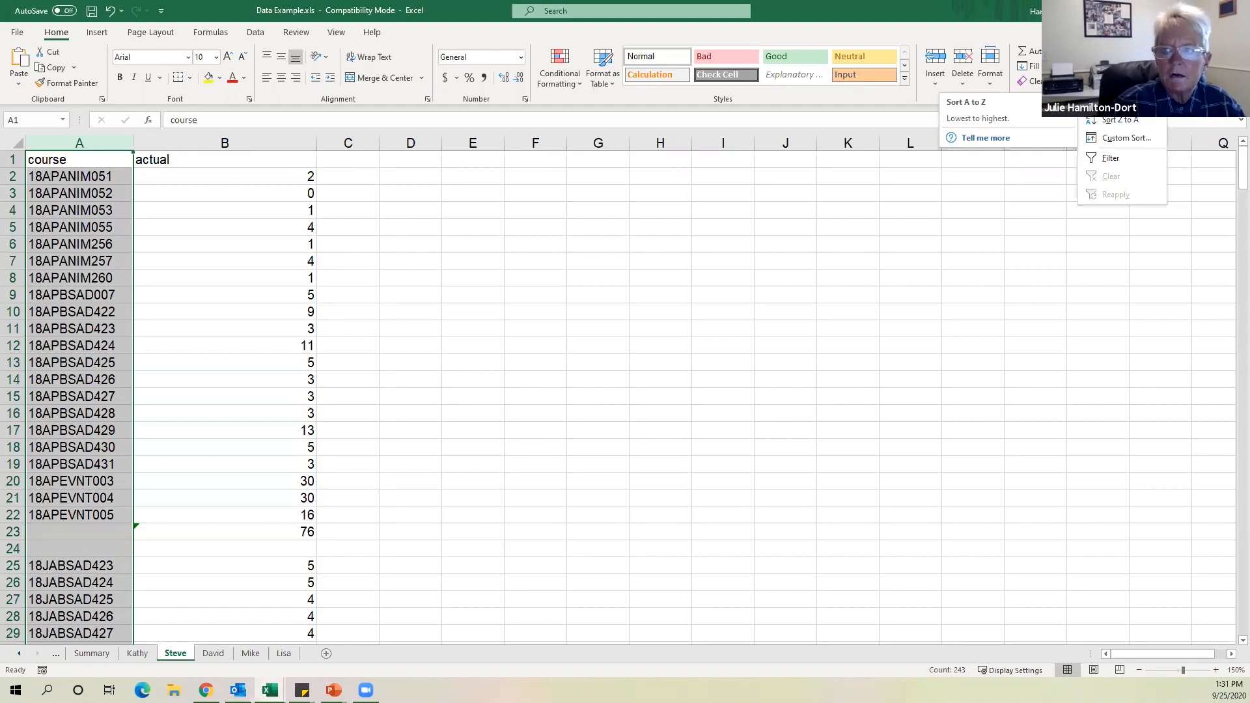
{"action": "left_click", "coordinate": [1120, 102]}
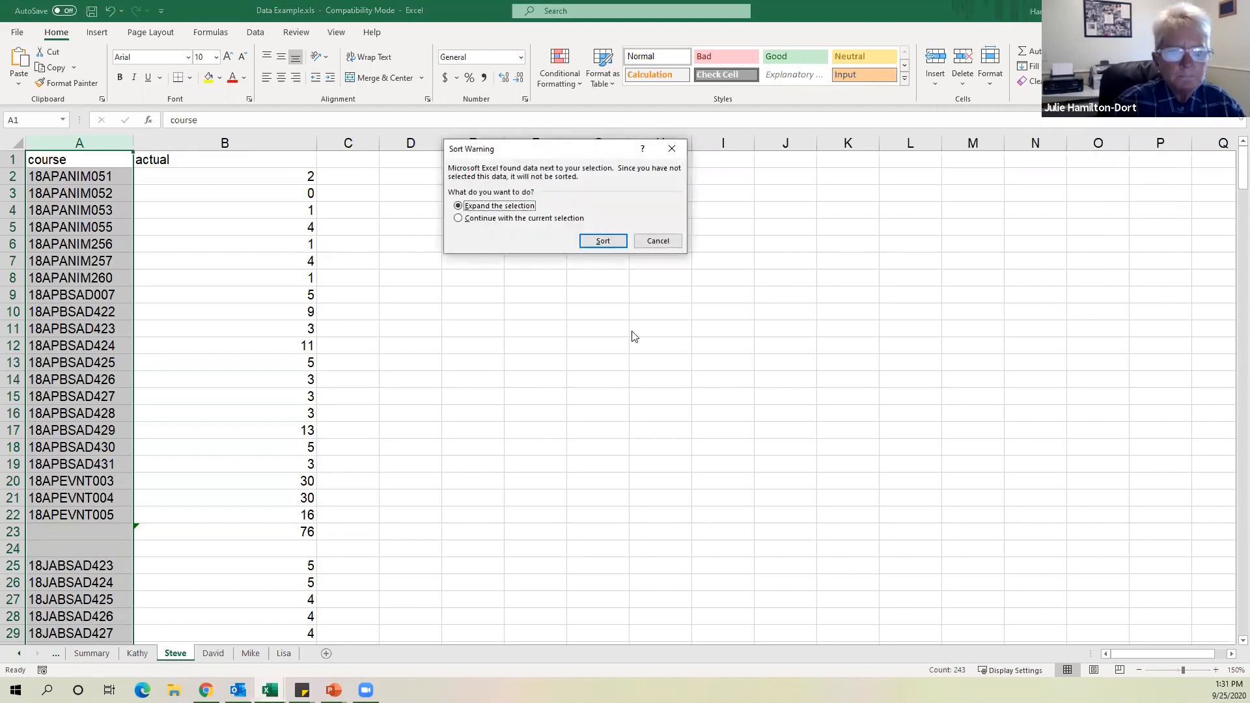
{"action": "left_click", "coordinate": [603, 242]}
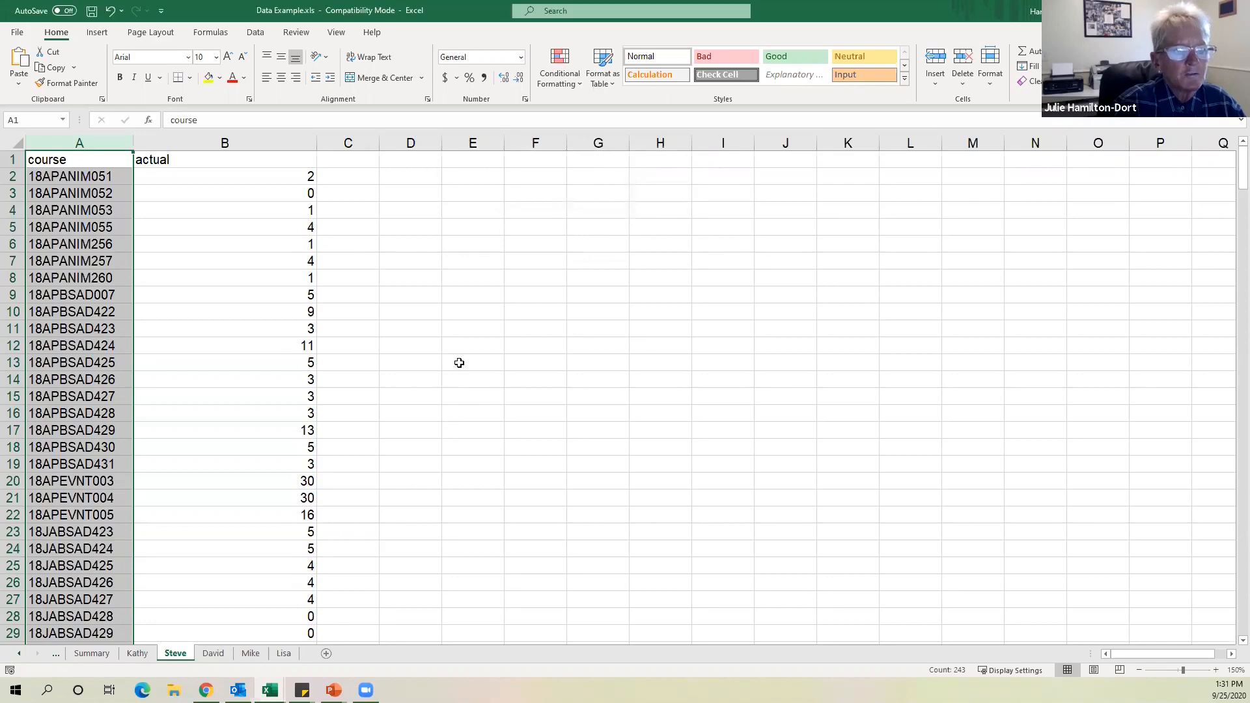
Review the sorted course list down to the leftover subtotals below the last course code.
{"action": "scroll", "coordinate": [457, 362], "scroll_direction": "down", "scroll_amount": 20}
{"action": "scroll", "coordinate": [469, 350], "scroll_direction": "down", "scroll_amount": 20}
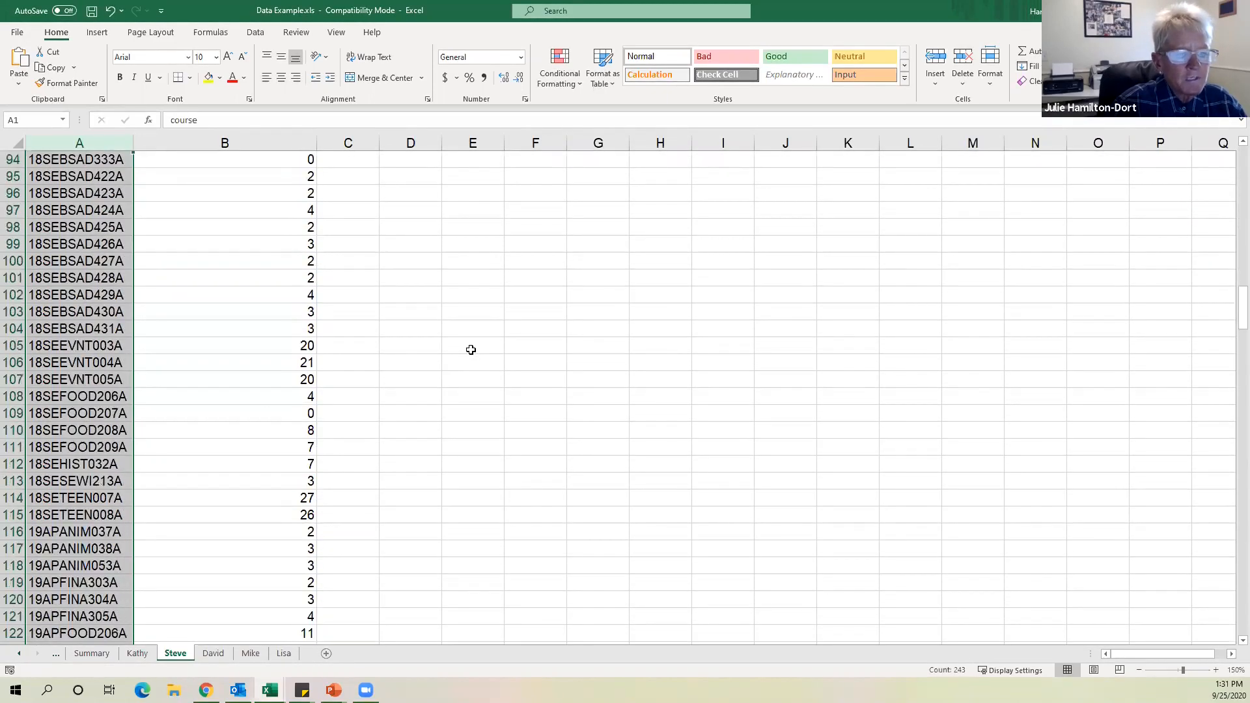
{"action": "scroll", "coordinate": [472, 349], "scroll_direction": "down", "scroll_amount": 20}
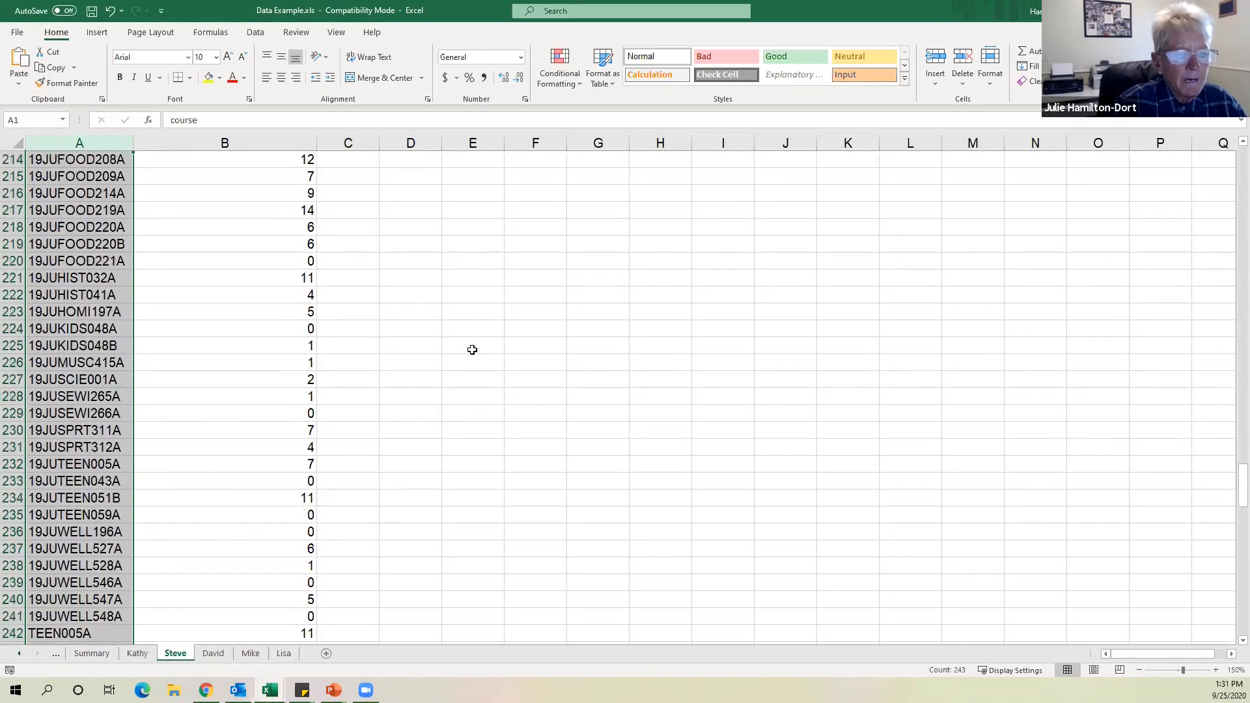
{"action": "scroll", "coordinate": [472, 349], "scroll_direction": "up", "scroll_amount": 9}
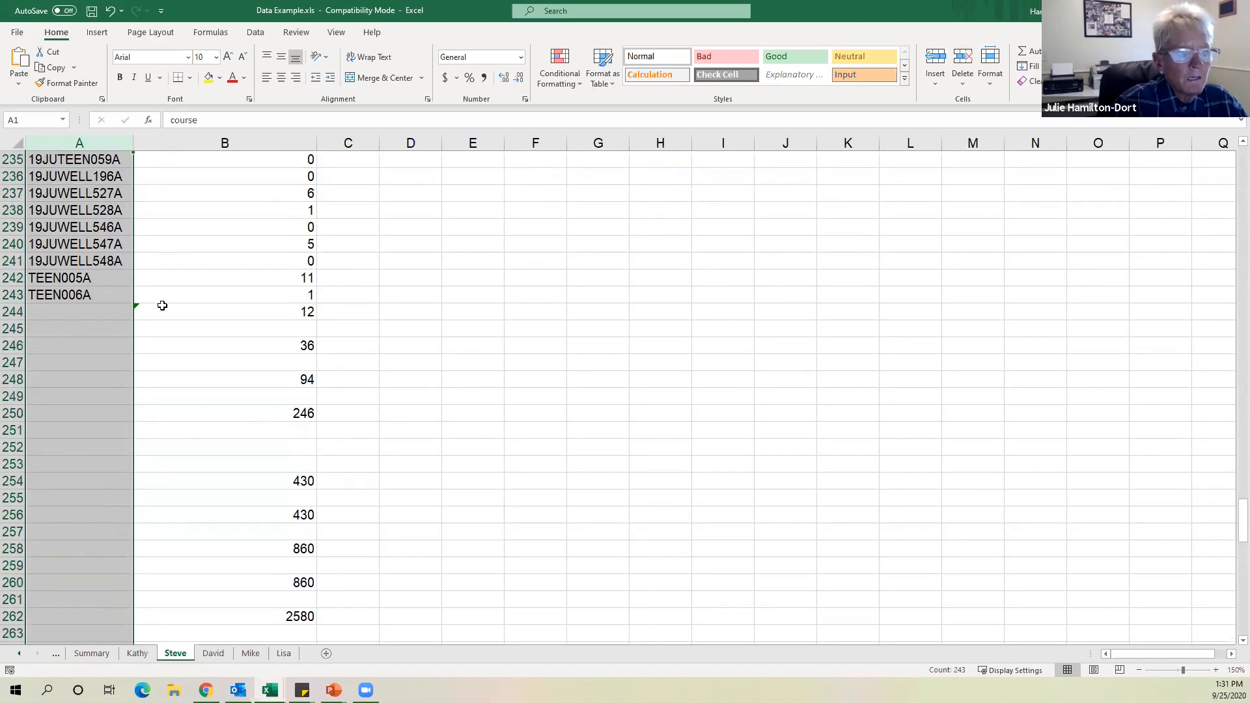
Delete the leftover subtotal and blank rows from row 244 downward, below the last course code.
{"action": "left_click_drag", "start_coordinate": [13, 311], "coordinate": [13, 635]}
{"action": "left_click", "coordinate": [961, 60]}
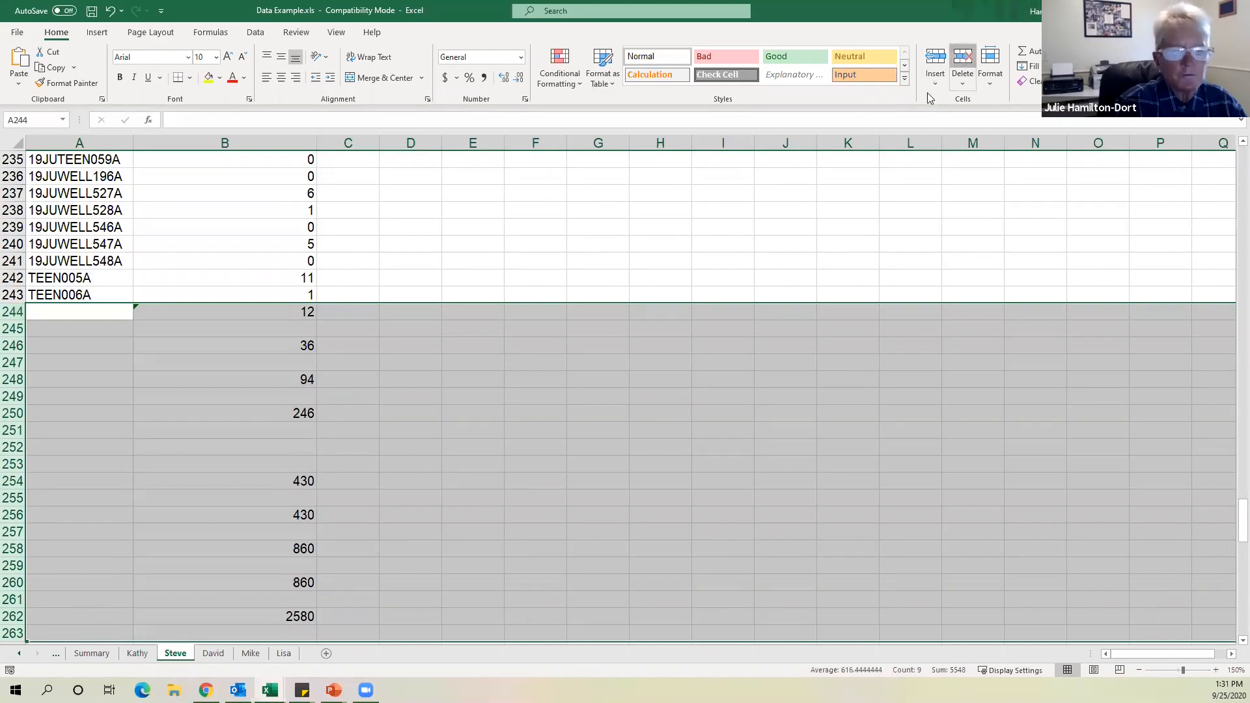
{"action": "left_click", "coordinate": [962, 60]}
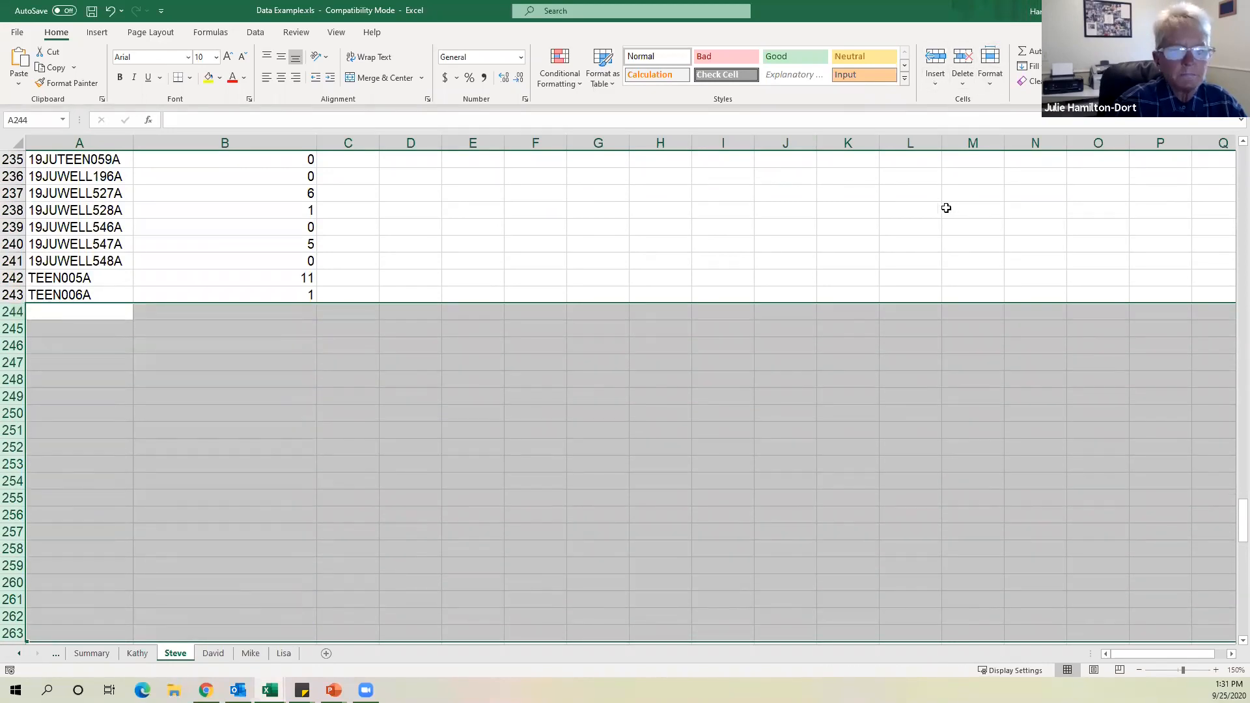
{"action": "left_click", "coordinate": [455, 306]}
{"action": "scroll", "coordinate": [449, 284], "scroll_direction": "up", "scroll_amount": 20}
{"action": "scroll", "coordinate": [446, 277], "scroll_direction": "up", "scroll_amount": 20}
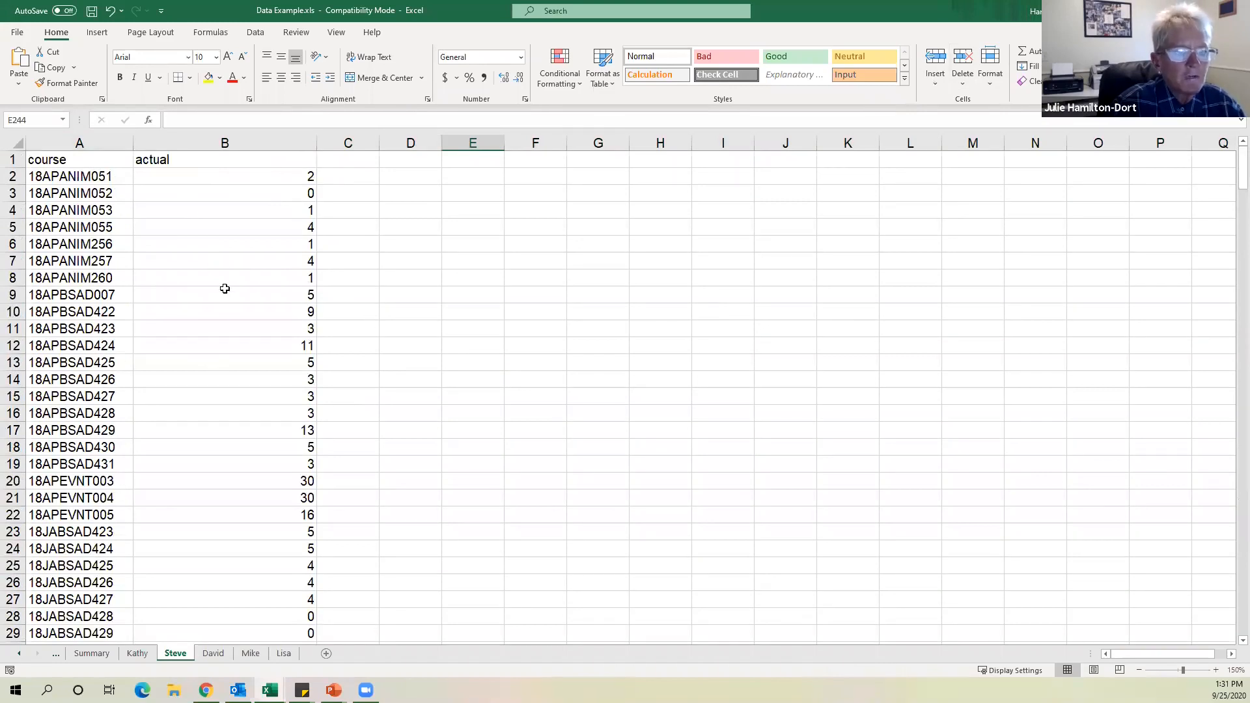
Insert an empty column between the course and actual columns.
{"action": "left_click", "coordinate": [45, 160]}
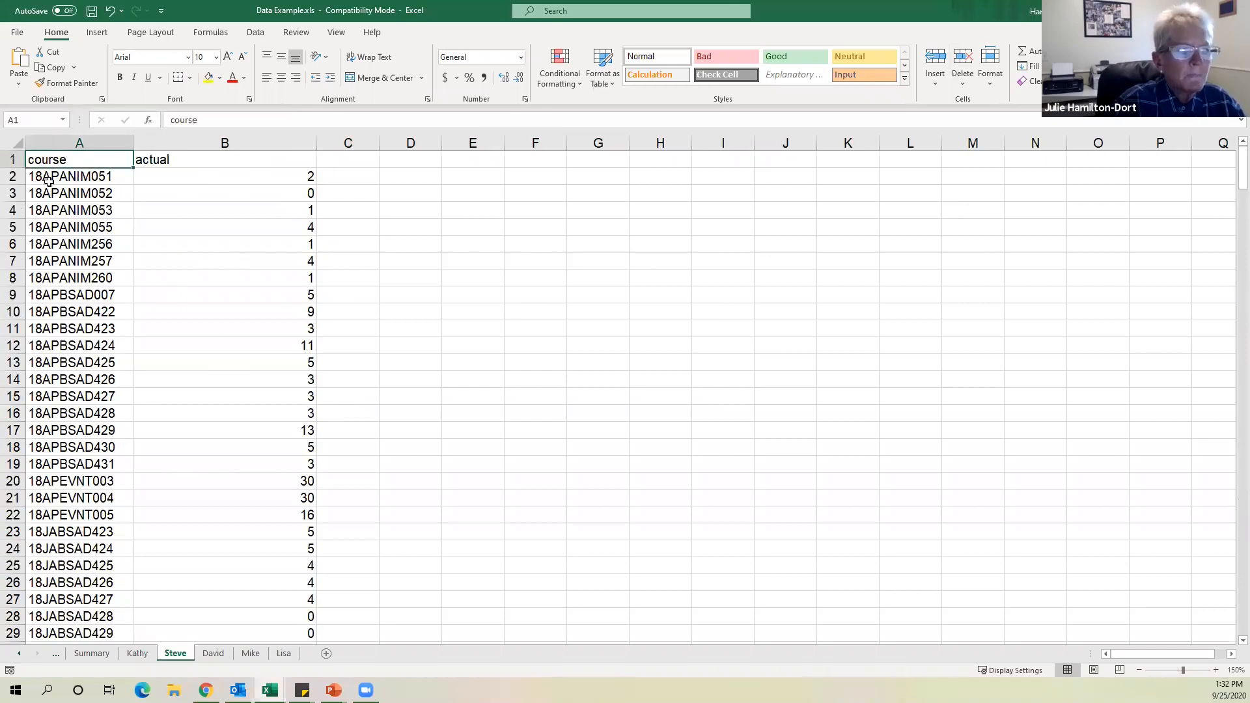
{"action": "left_click", "coordinate": [58, 178]}
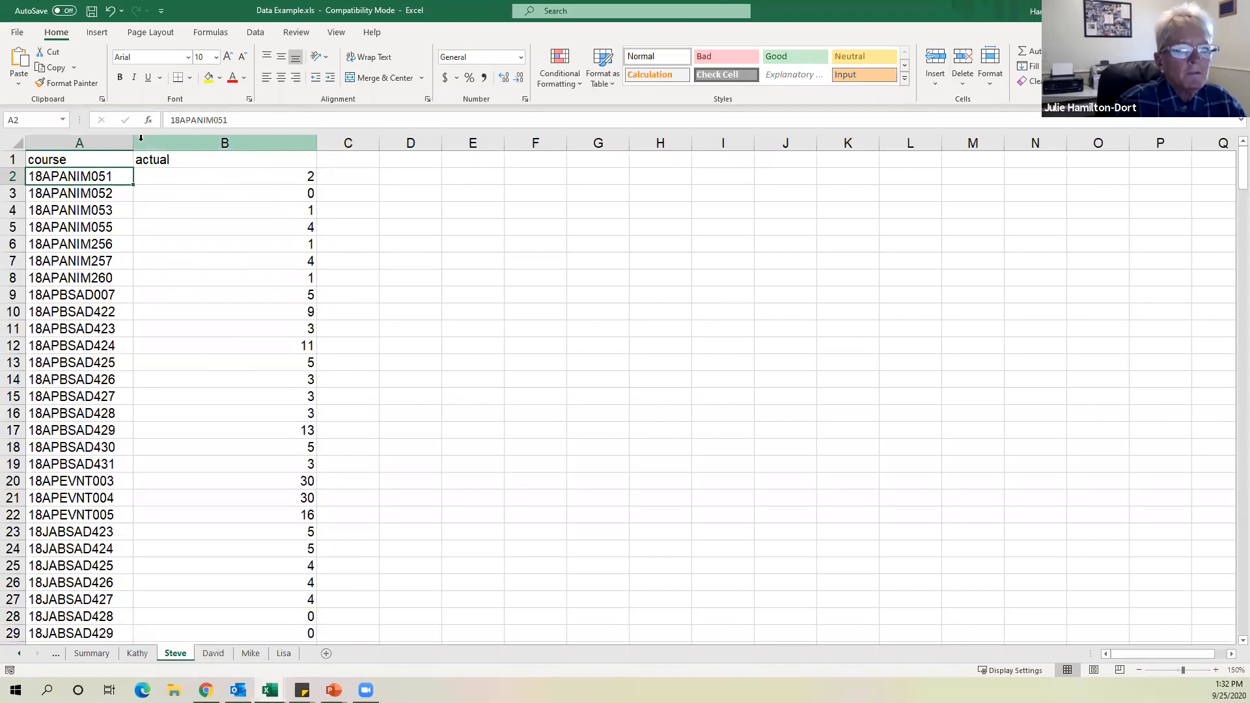
{"action": "left_click", "coordinate": [270, 141]}
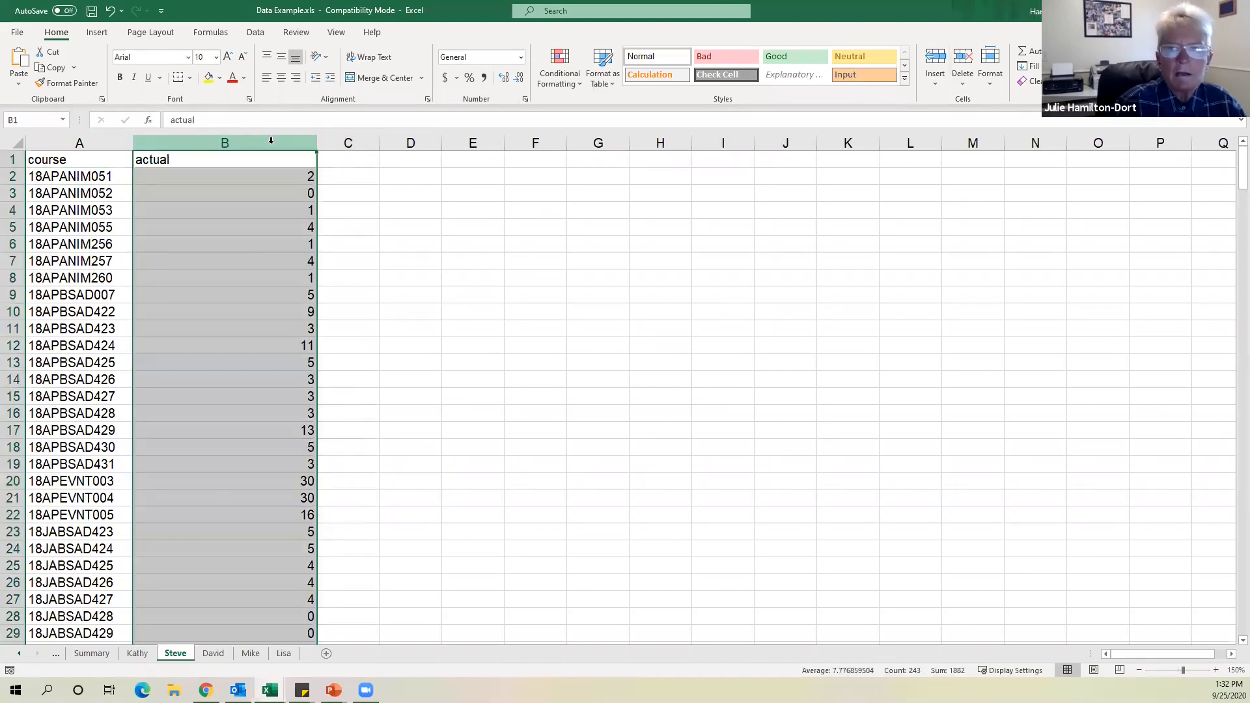
{"action": "left_click", "coordinate": [937, 59]}
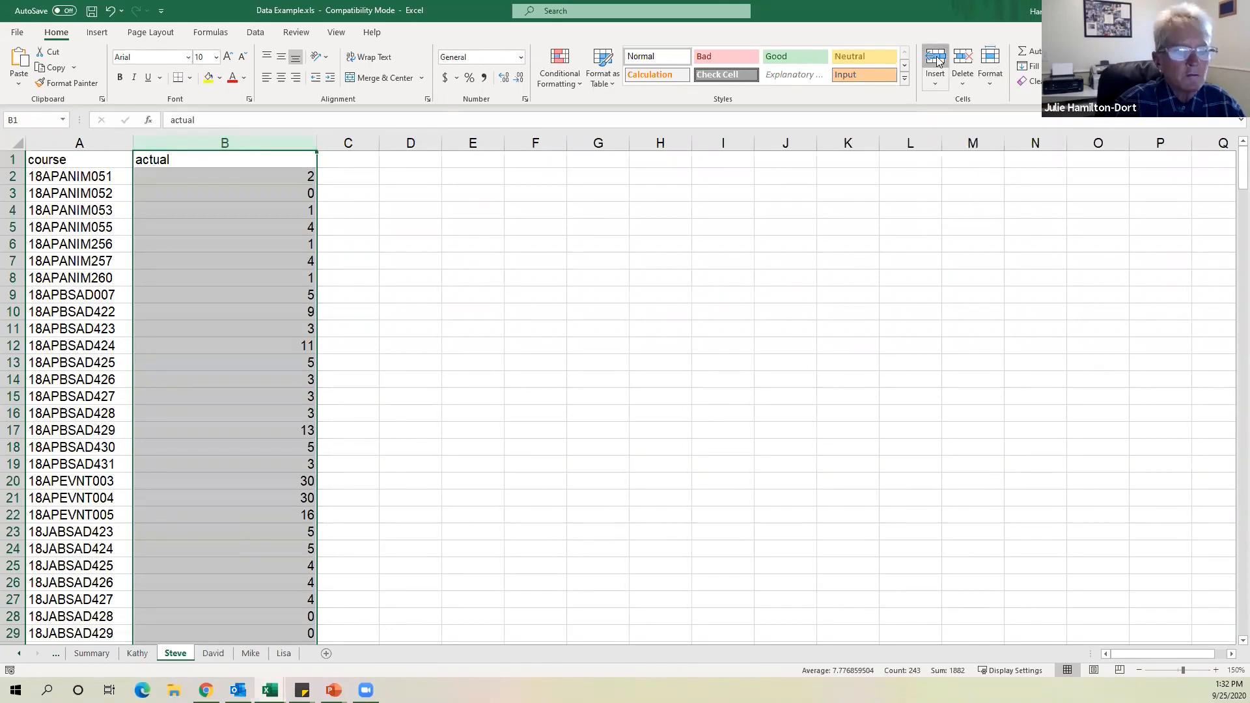
{"action": "left_click", "coordinate": [181, 159]}
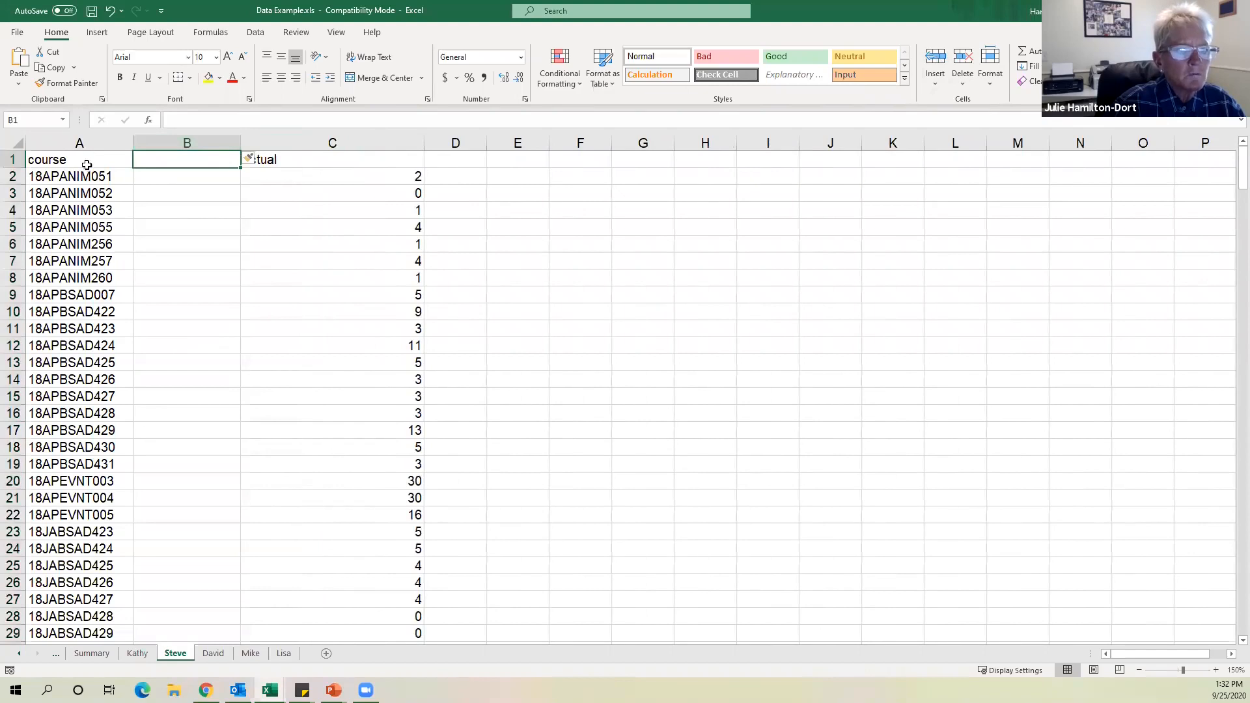
{"action": "left_click", "coordinate": [337, 160]}
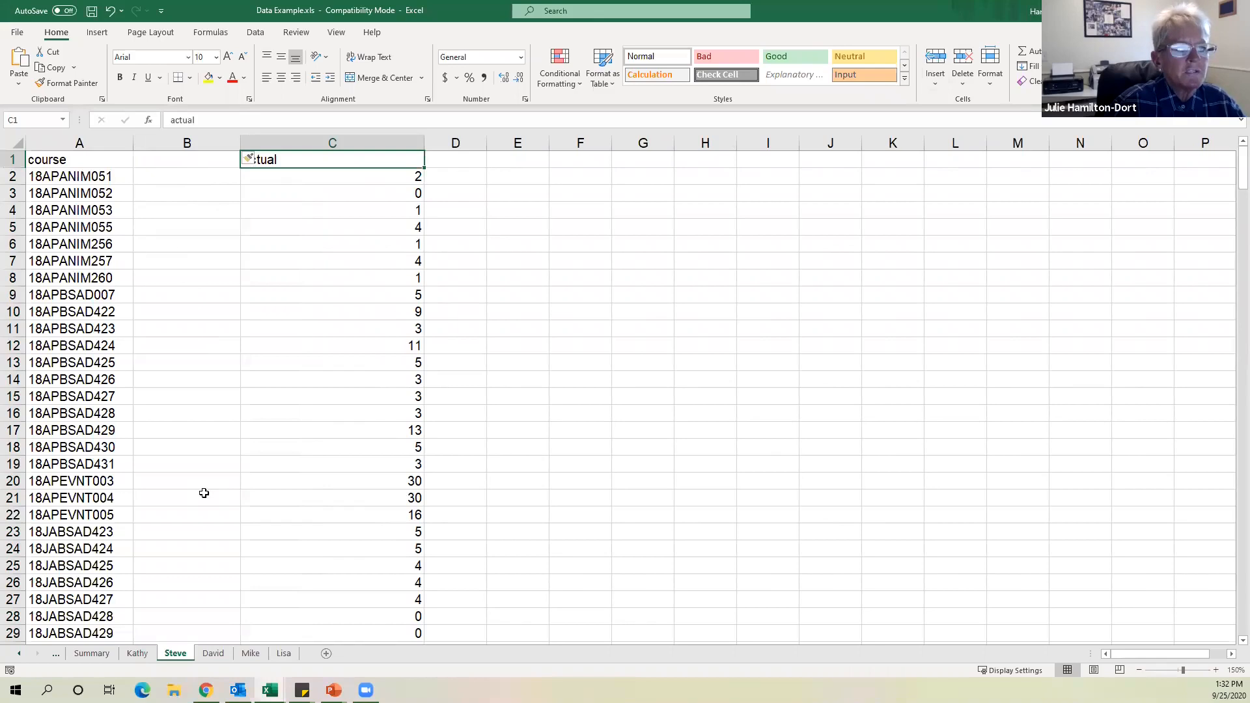
{"action": "left_click", "coordinate": [221, 179]}
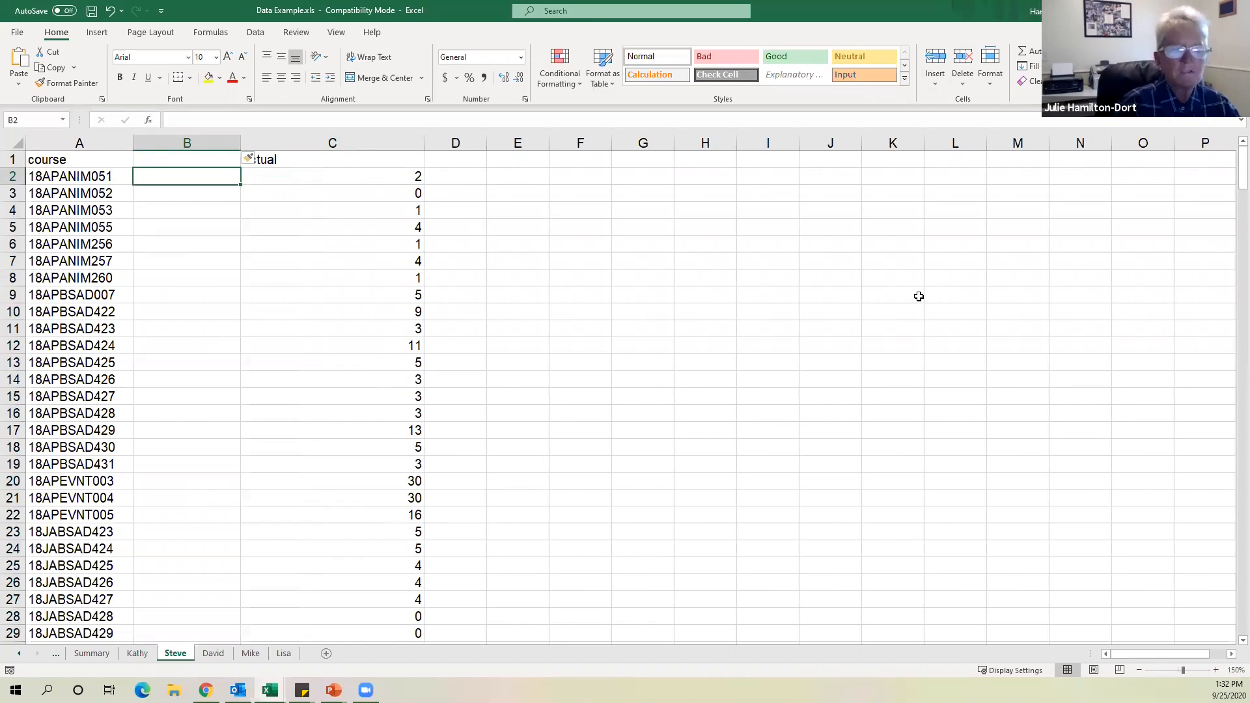
Split the course column with Text to Columns at a fixed width, placing a break after the fourth character and keeping the General format.
{"action": "left_click", "coordinate": [81, 142]}
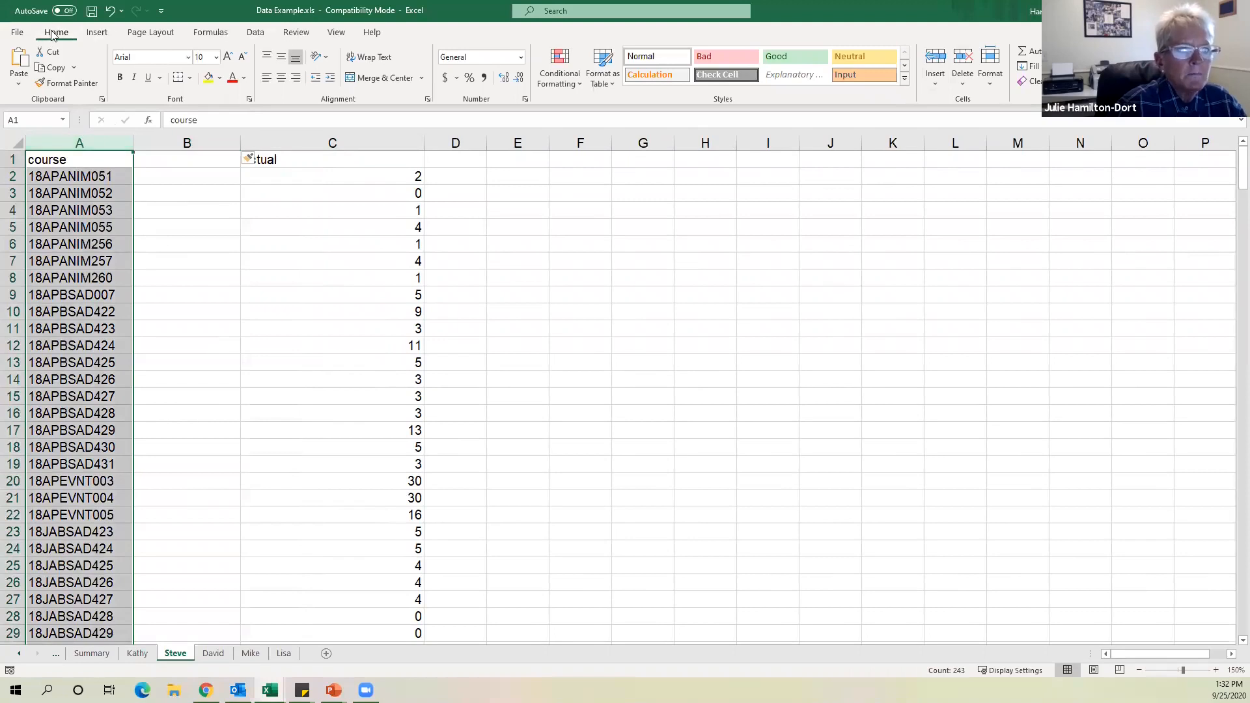
{"action": "left_click", "coordinate": [256, 34]}
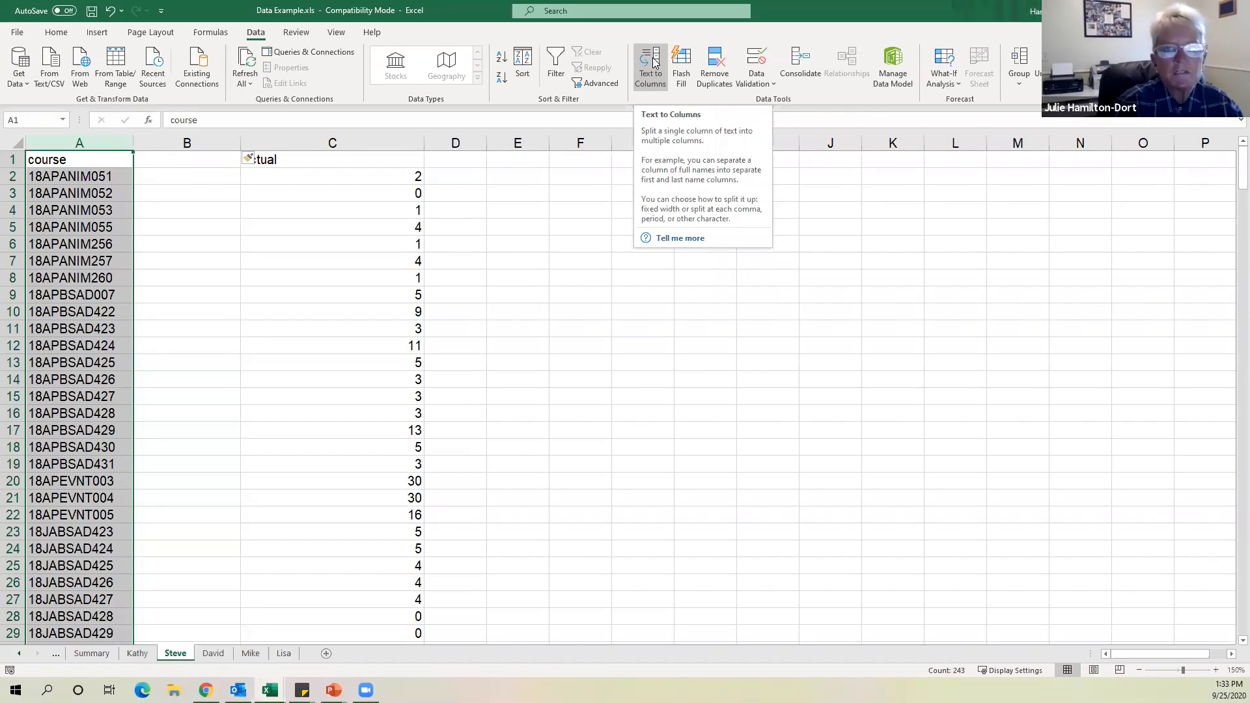
{"action": "left_click", "coordinate": [652, 62]}
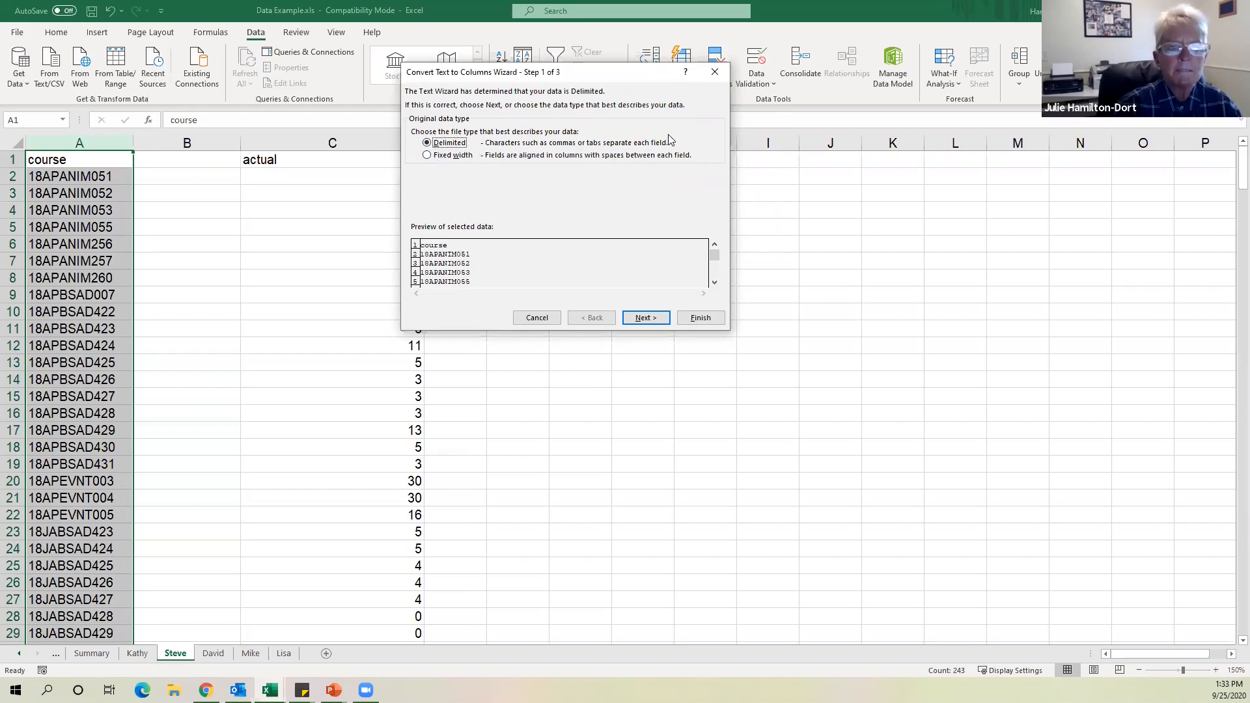
{"action": "left_click", "coordinate": [427, 155]}
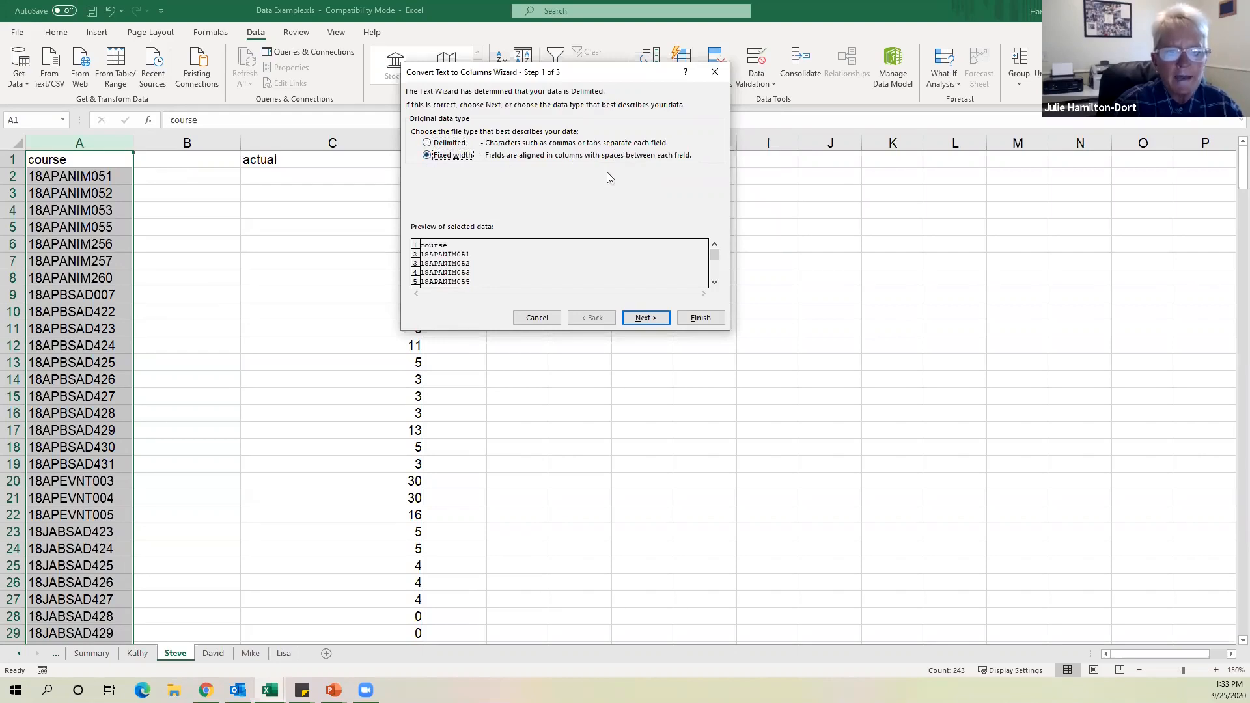
{"action": "left_click", "coordinate": [638, 320]}
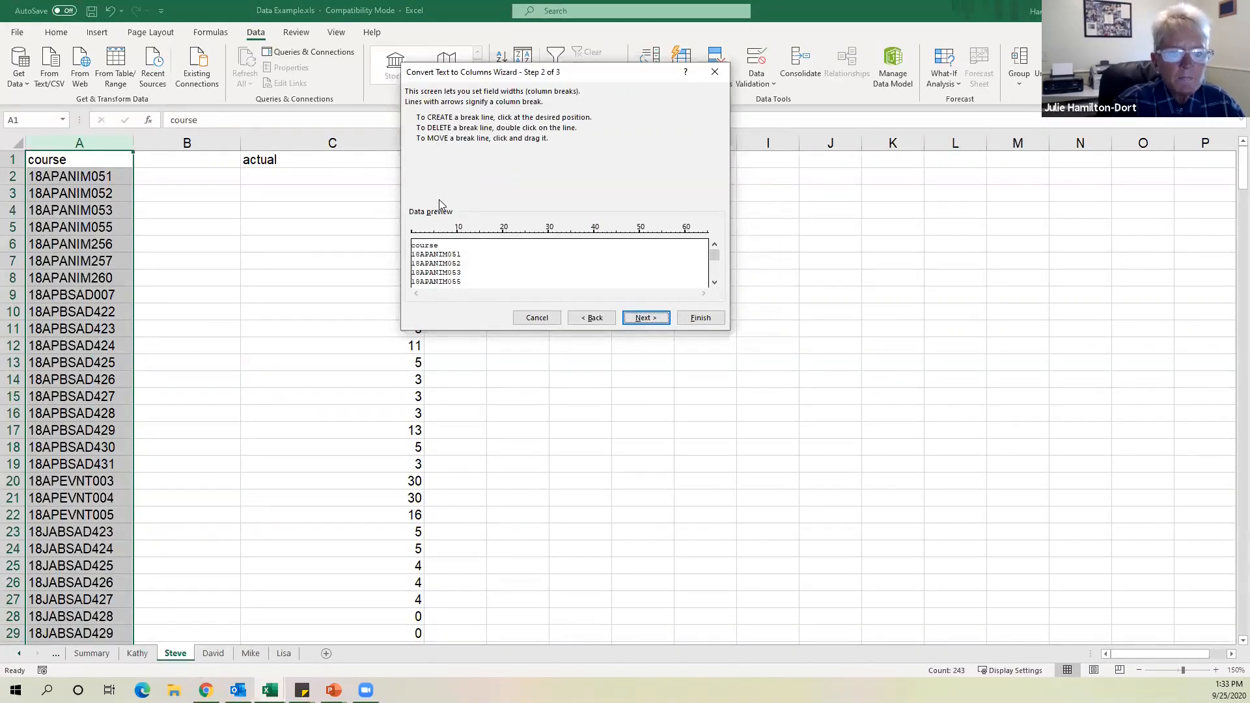
{"action": "left_click", "coordinate": [429, 258]}
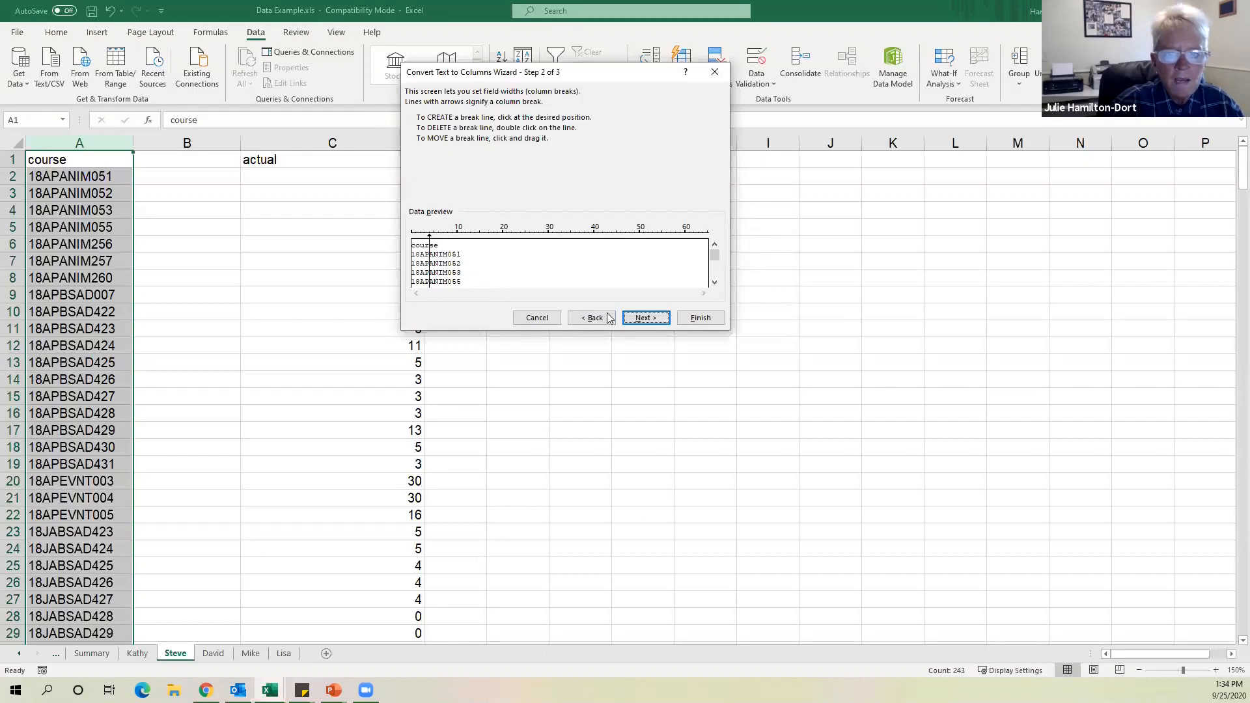
{"action": "left_click", "coordinate": [644, 318]}
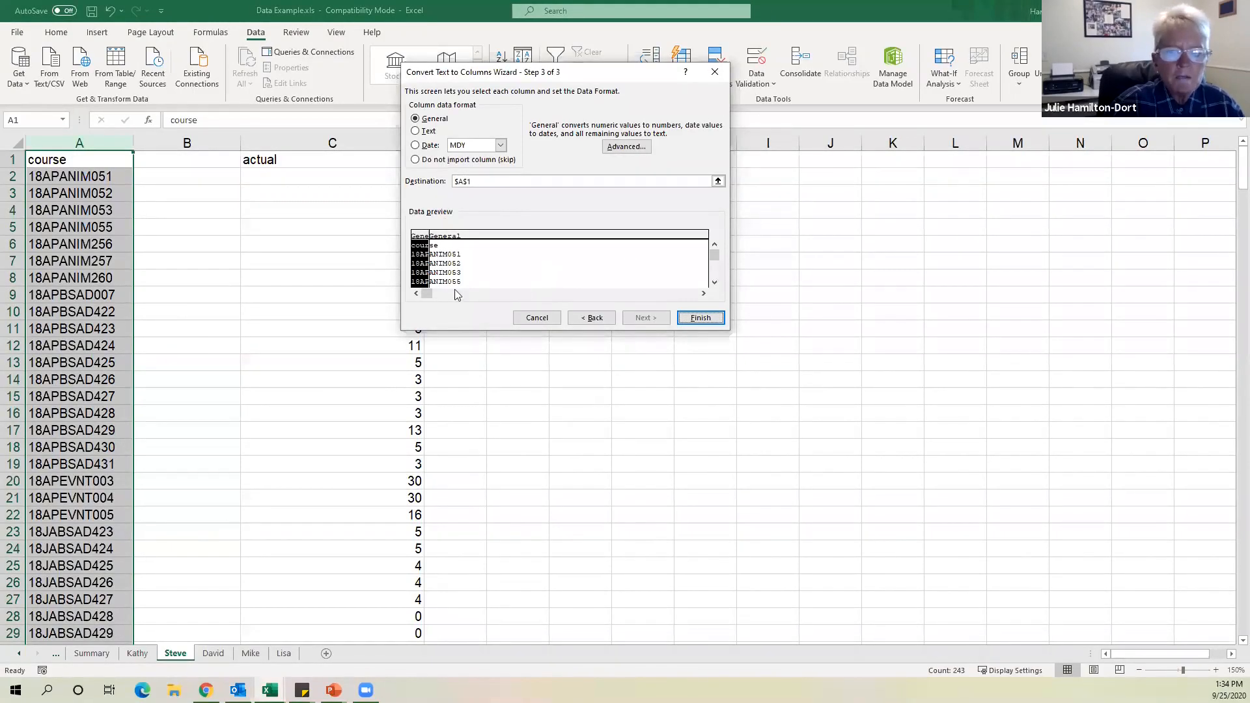
{"action": "left_click", "coordinate": [700, 318]}
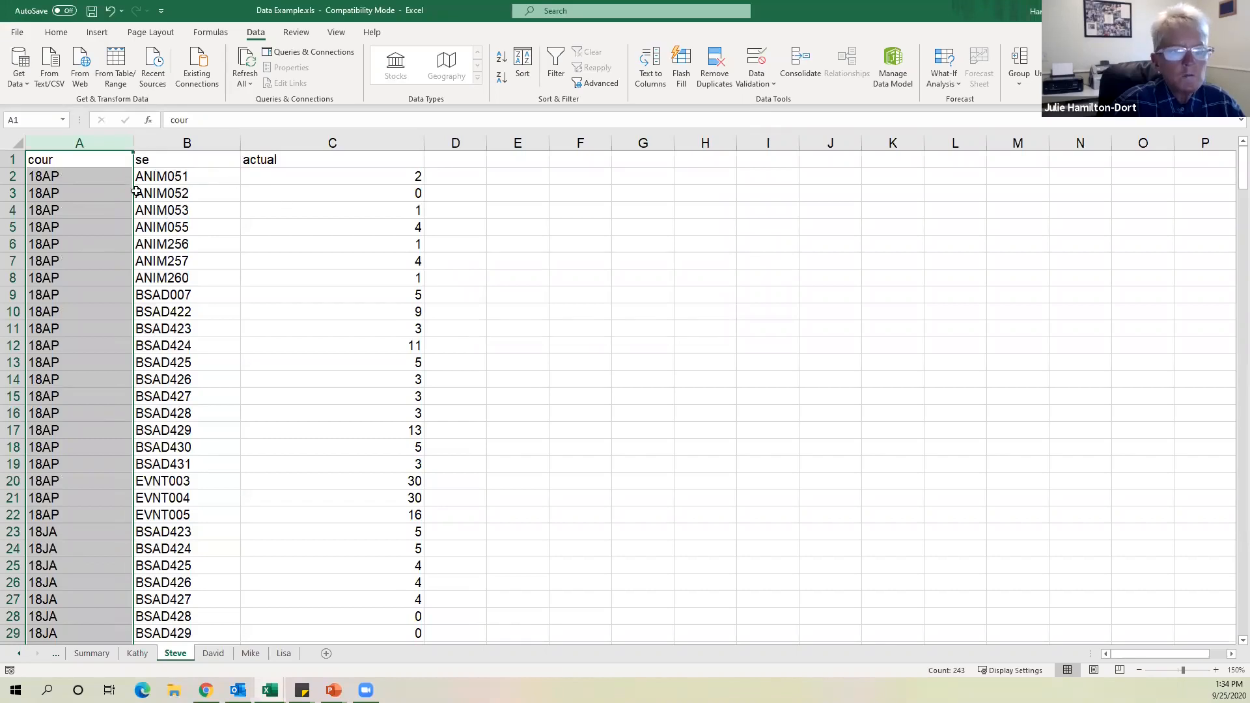
Rename the headers of the two split columns to Term in A1 and Course Call # in B1.
{"action": "double_click", "coordinate": [157, 159]}
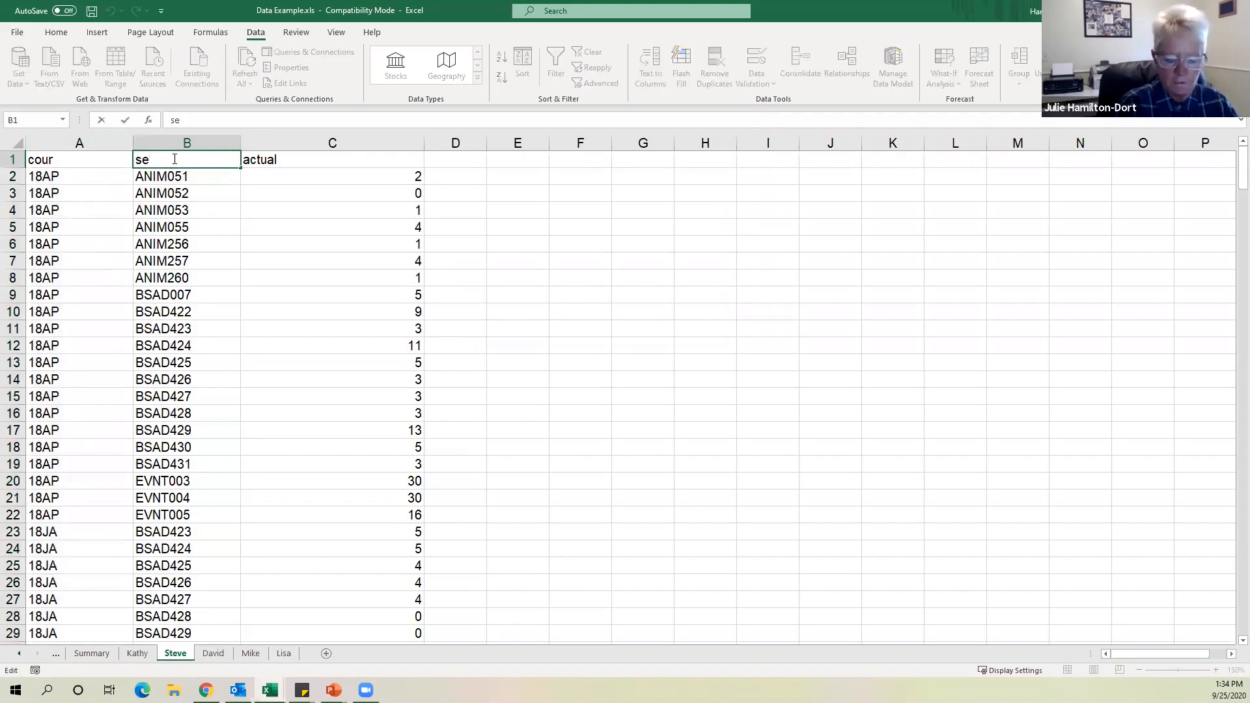
{"action": "key", "text": "BackSpace"}
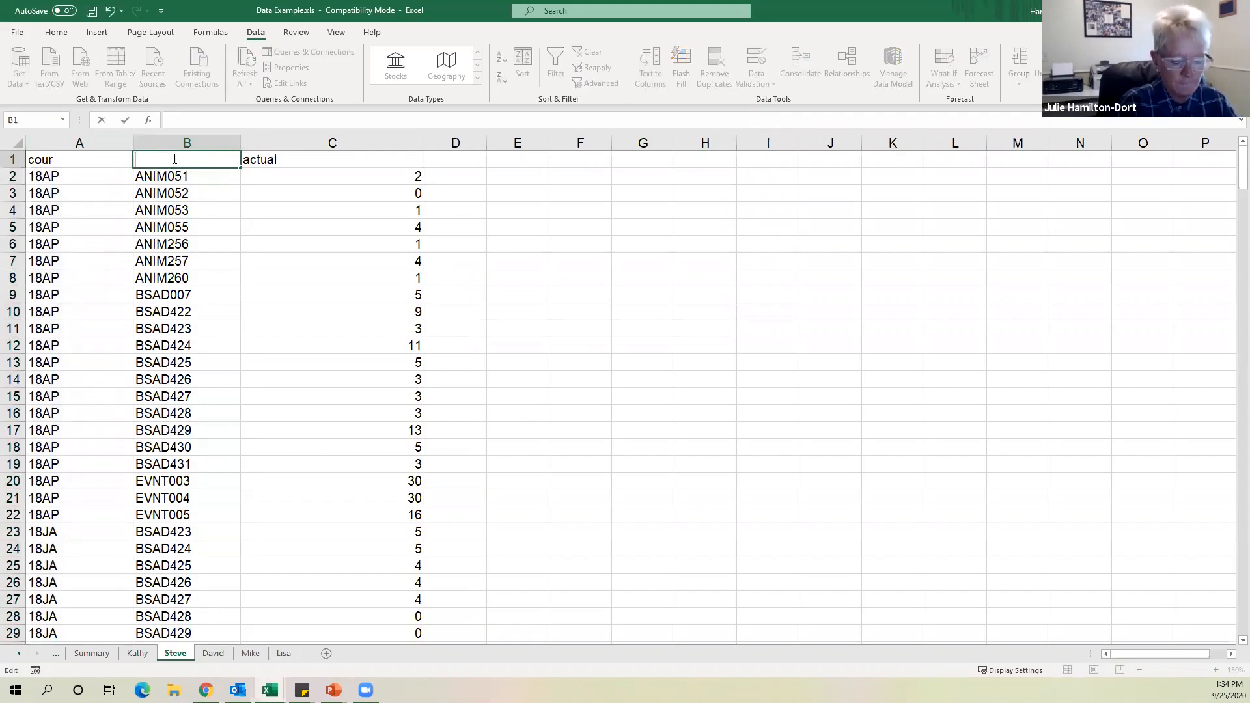
{"action": "type", "text": "Course Tit"}
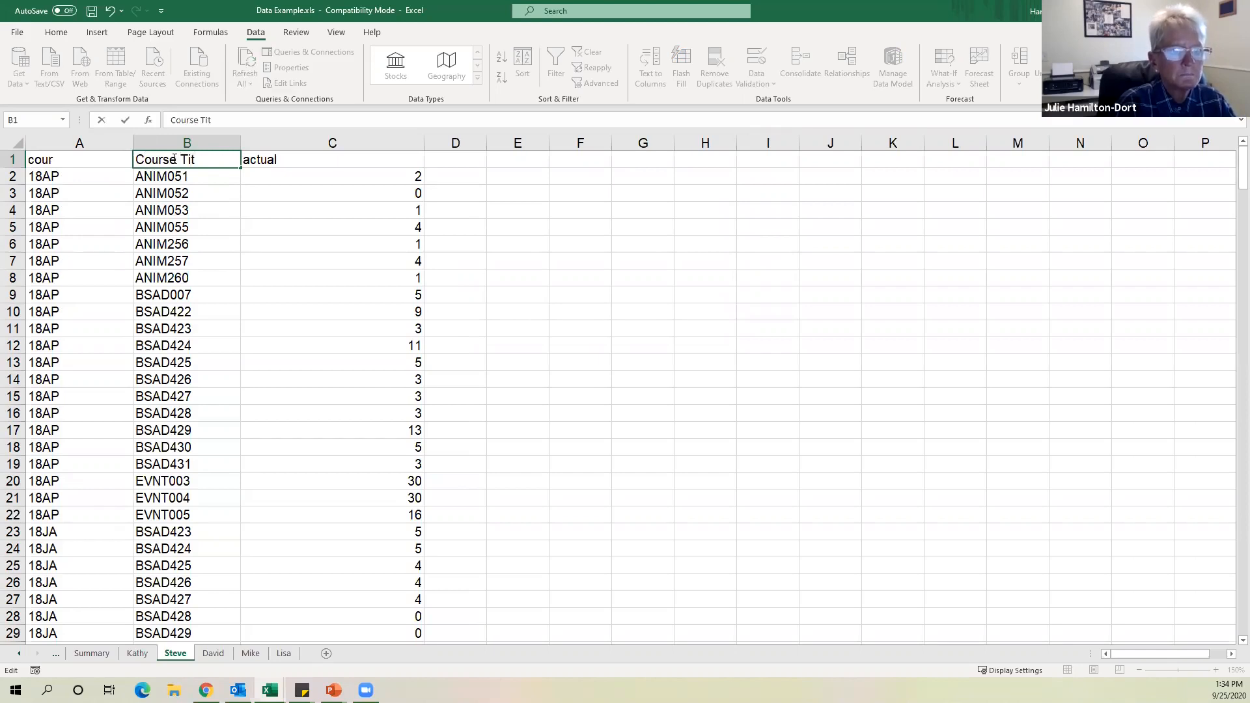
{"action": "key", "text": "BackSpace"}
{"action": "key", "text": "BackSpace"}
{"action": "key", "text": "BackSpace"}
{"action": "type", "text": "Call #"}
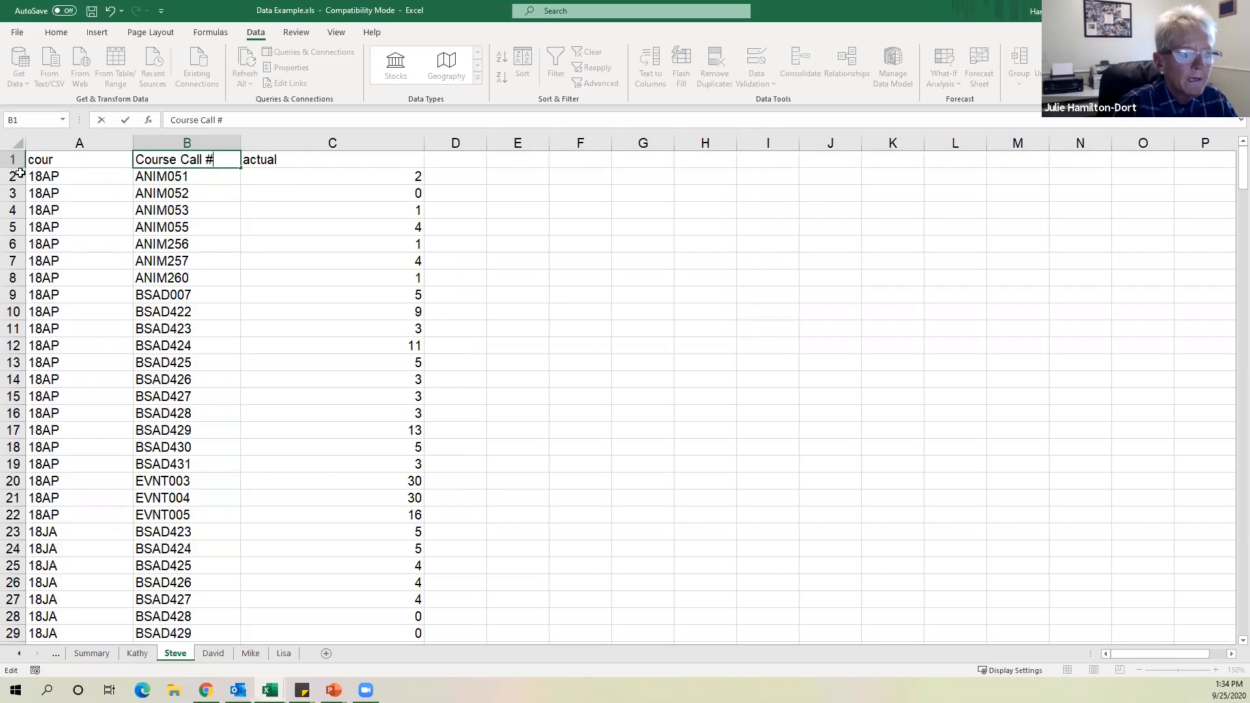
{"action": "key", "text": "shift+Tab"}
{"action": "type", "text": "Term"}
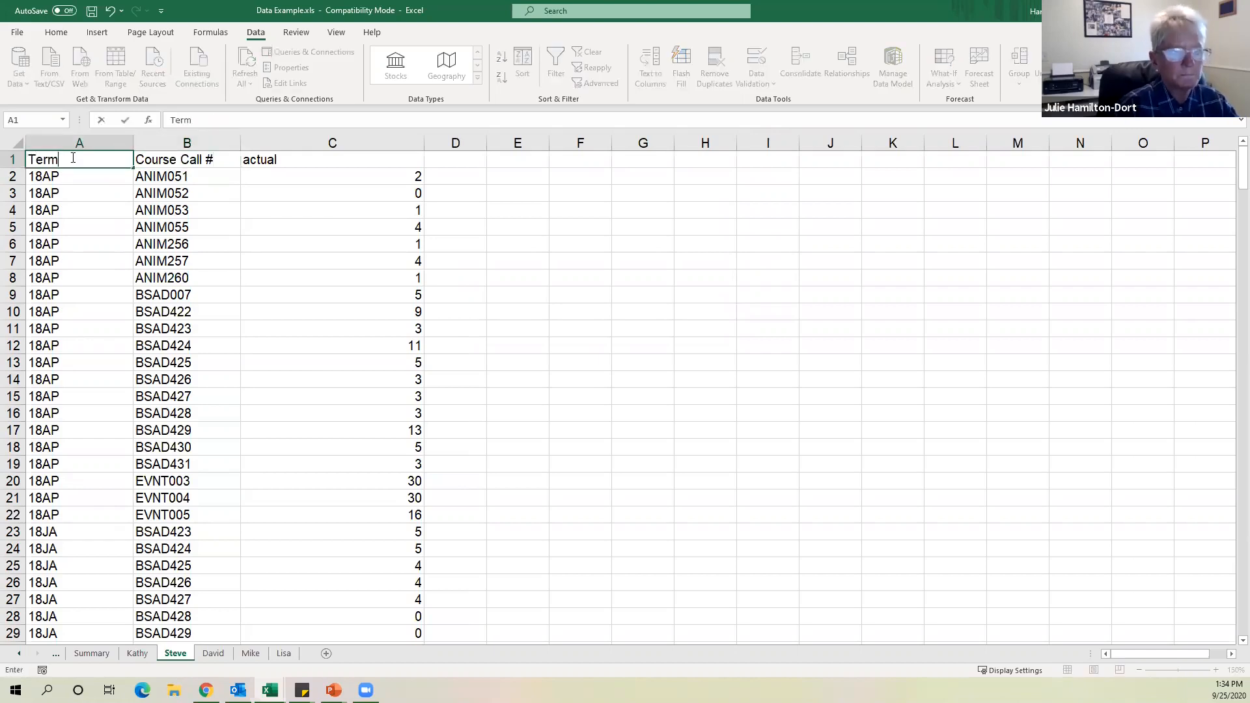
{"action": "left_click", "coordinate": [564, 209]}
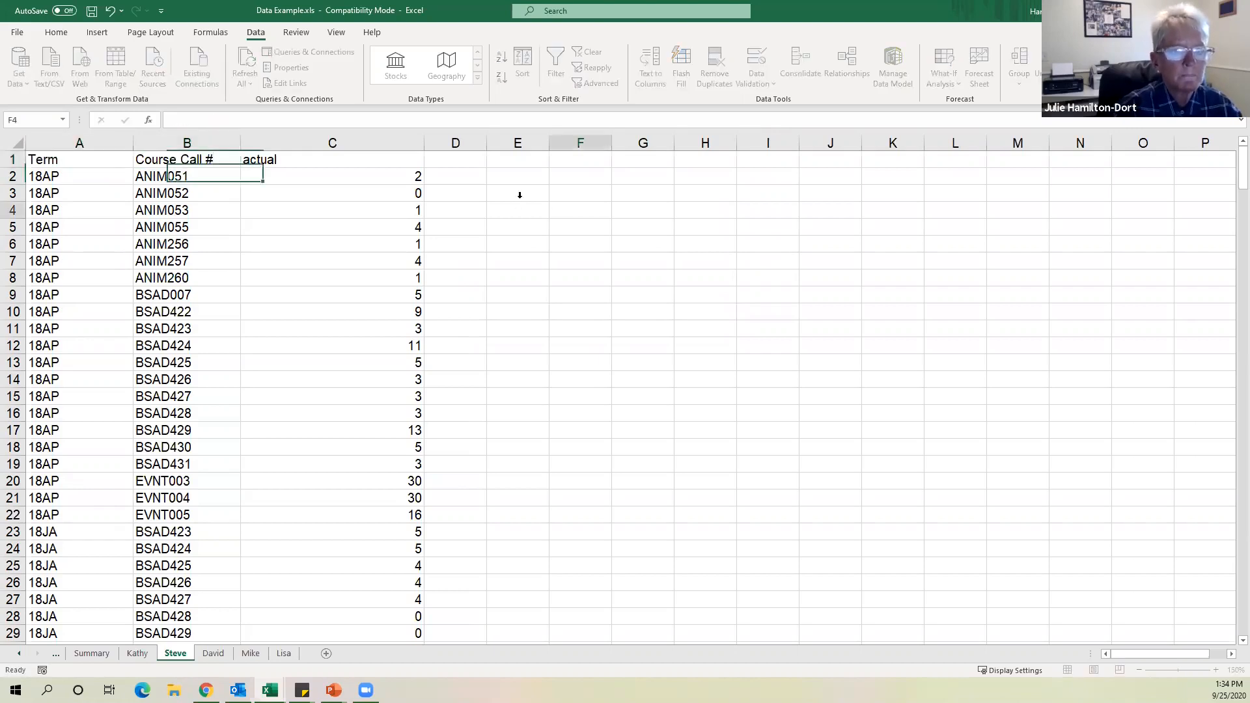
Change the header in C1 to Actual and fit column C to its contents.
{"action": "left_click", "coordinate": [316, 159]}
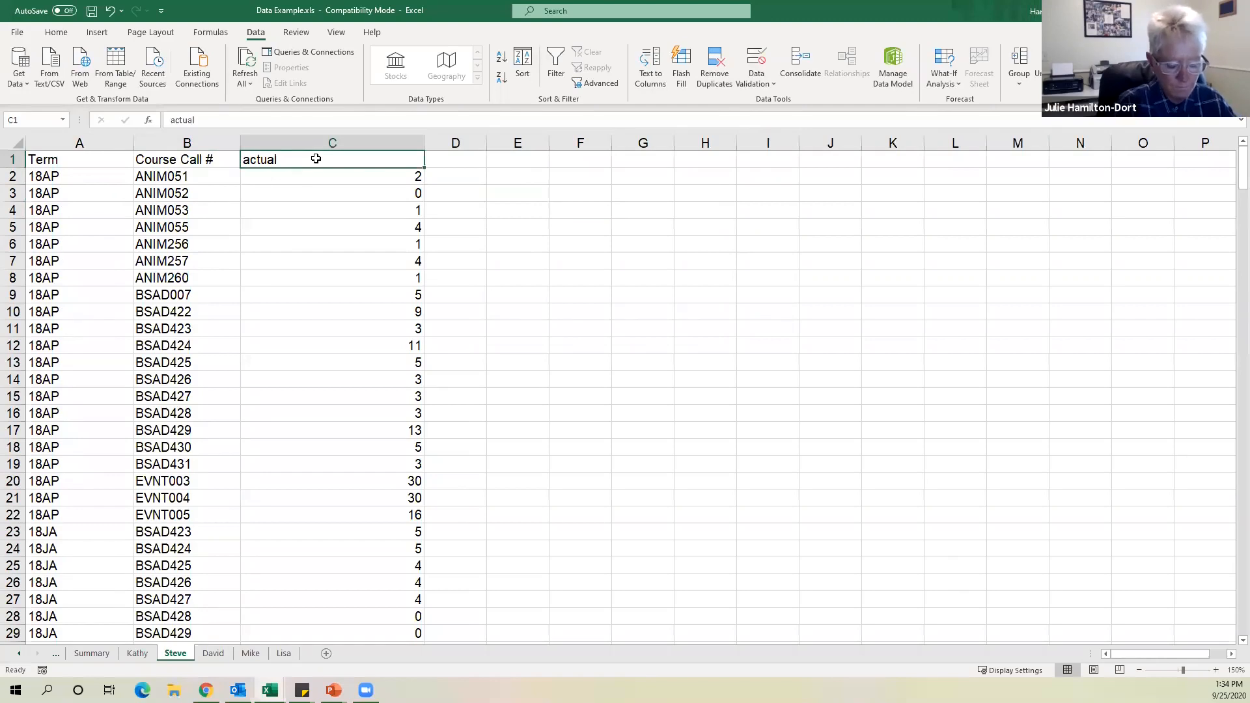
{"action": "type", "text": "A"}
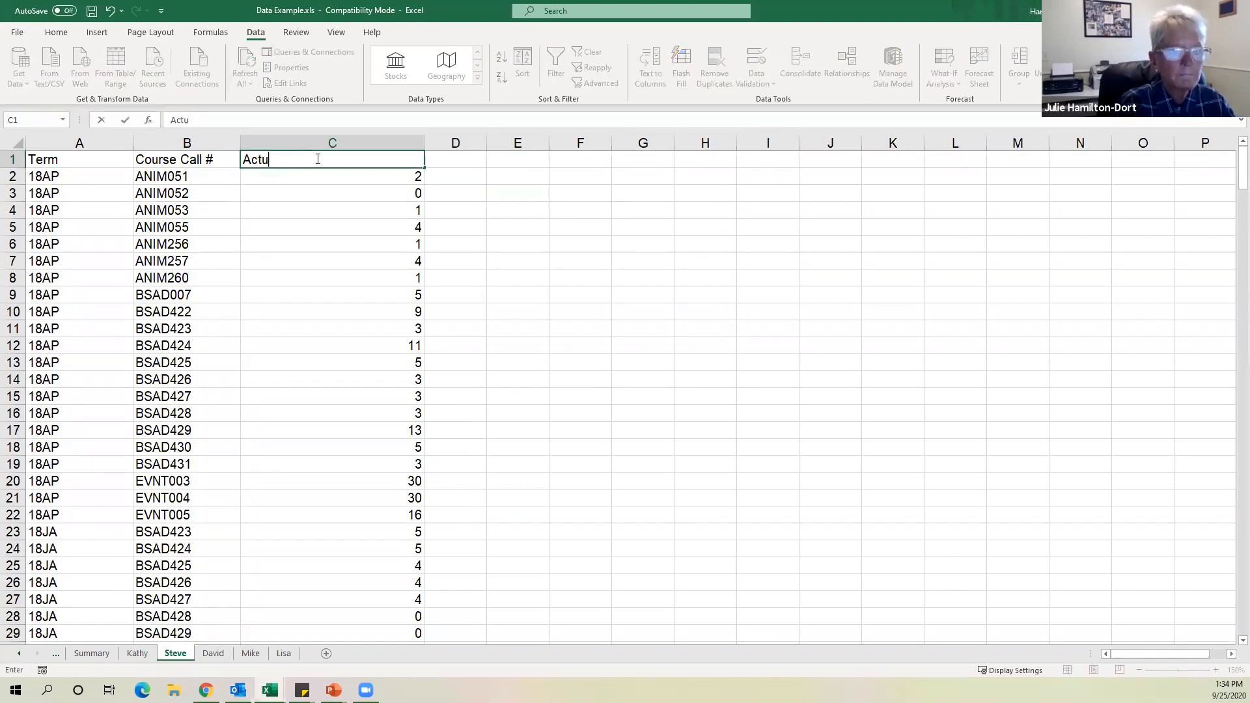
{"action": "left_click", "coordinate": [516, 221]}
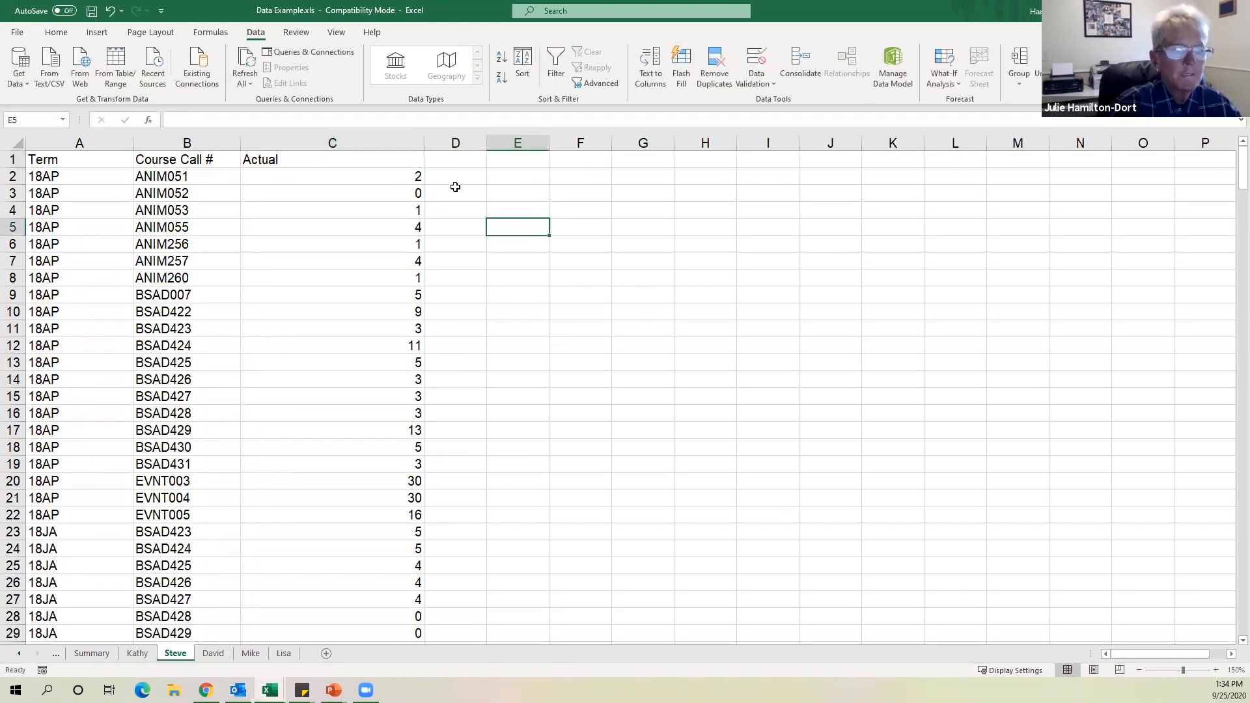
{"action": "double_click", "coordinate": [424, 142]}
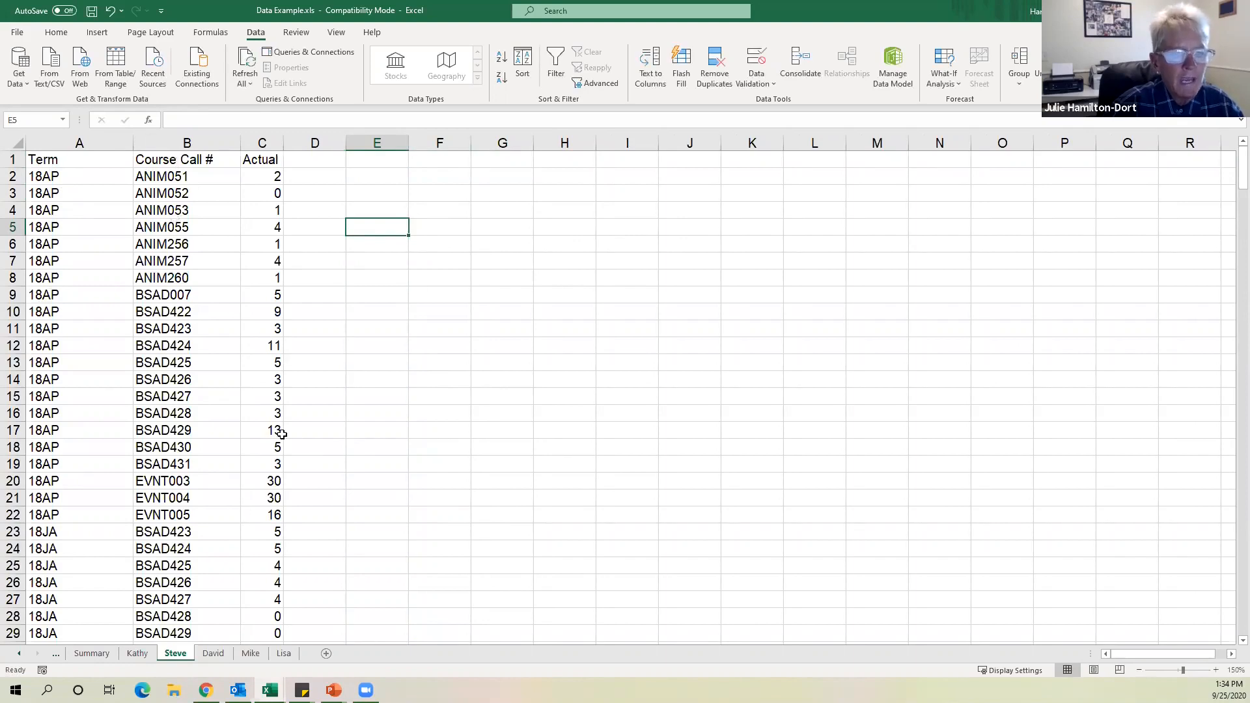
{"action": "scroll", "coordinate": [270, 419], "scroll_direction": "down", "scroll_amount": 15}
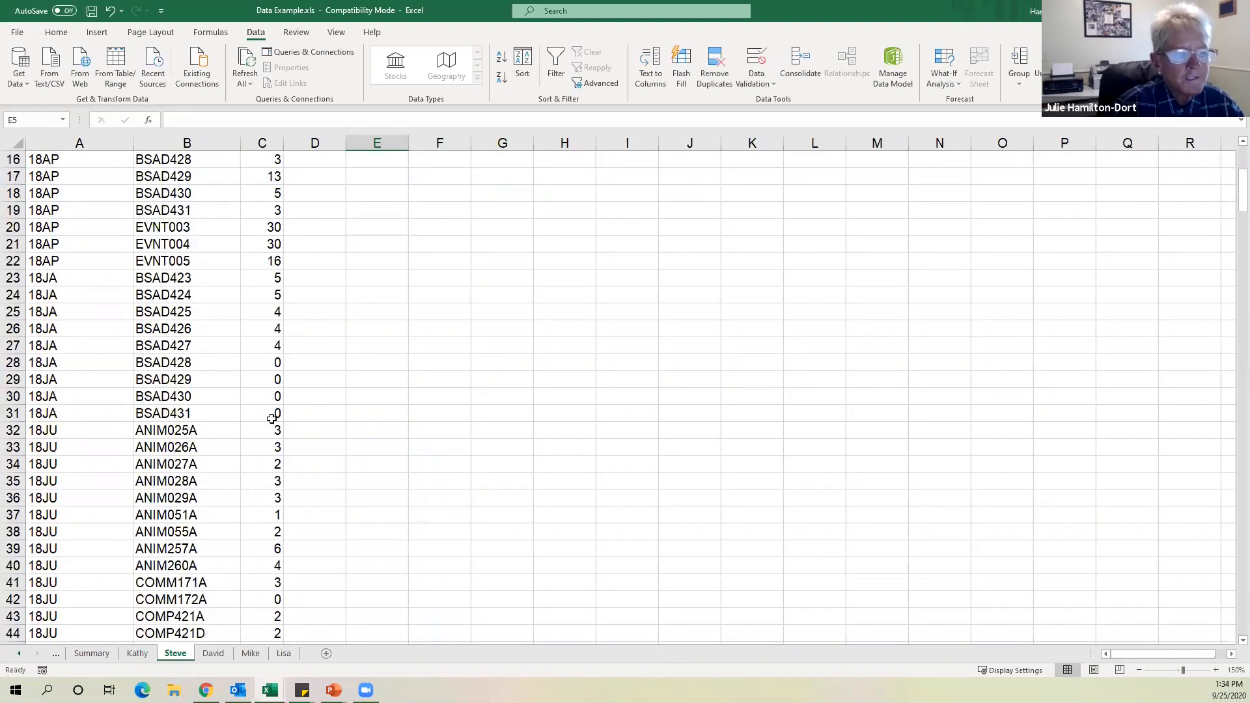
{"action": "scroll", "coordinate": [259, 395], "scroll_direction": "up", "scroll_amount": 15}
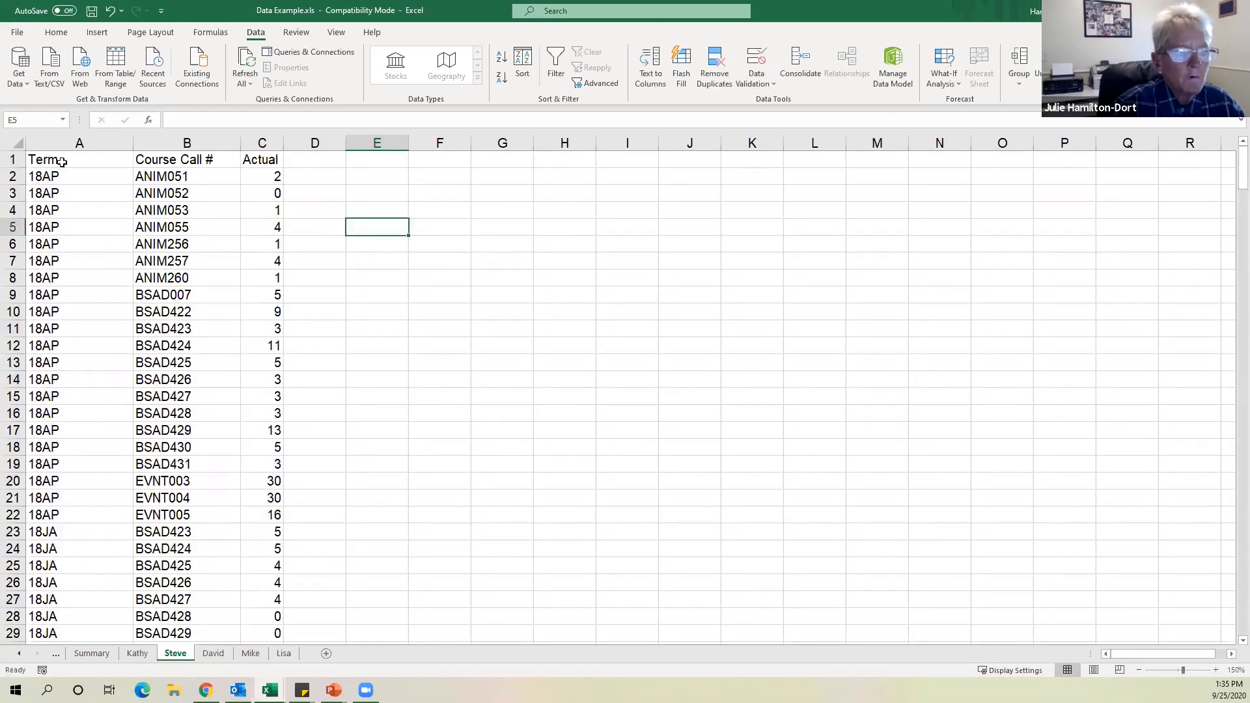
Create a recommended PivotTable from the Term, Course Call # and Actual data, using the Sum of Actual by Term layout.
{"action": "left_click", "coordinate": [61, 161]}
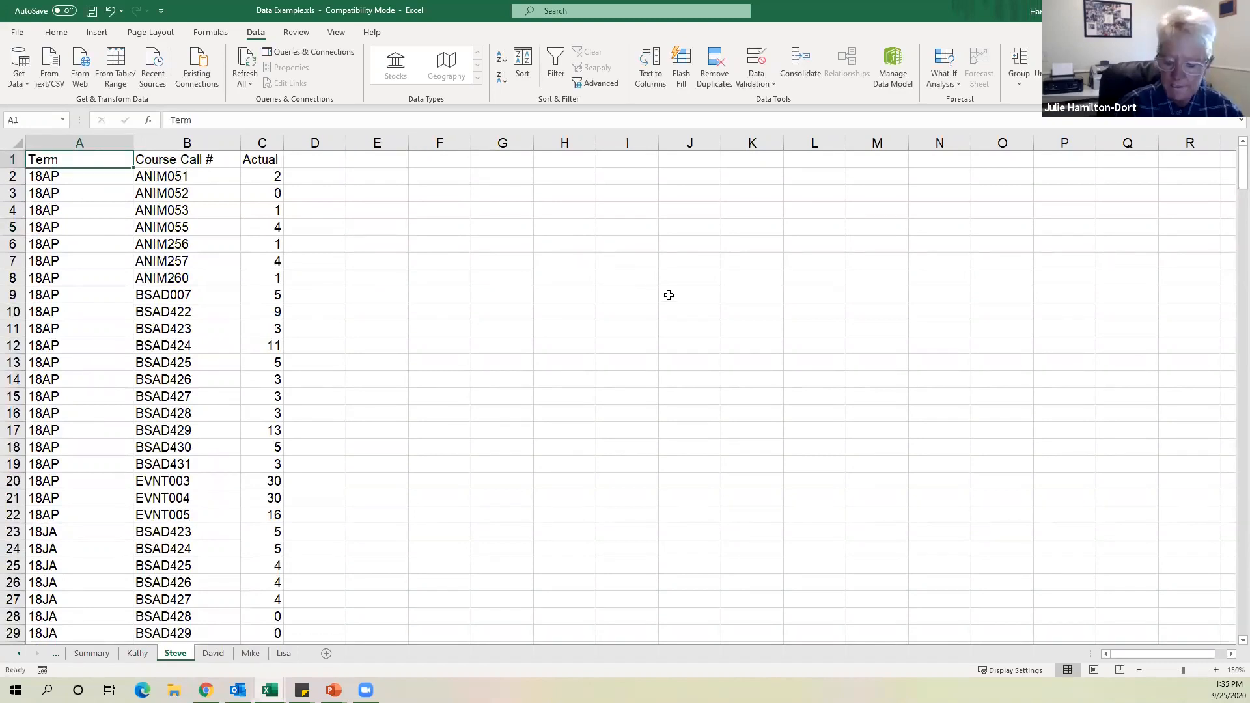
{"action": "key", "text": "ctrl+a"}
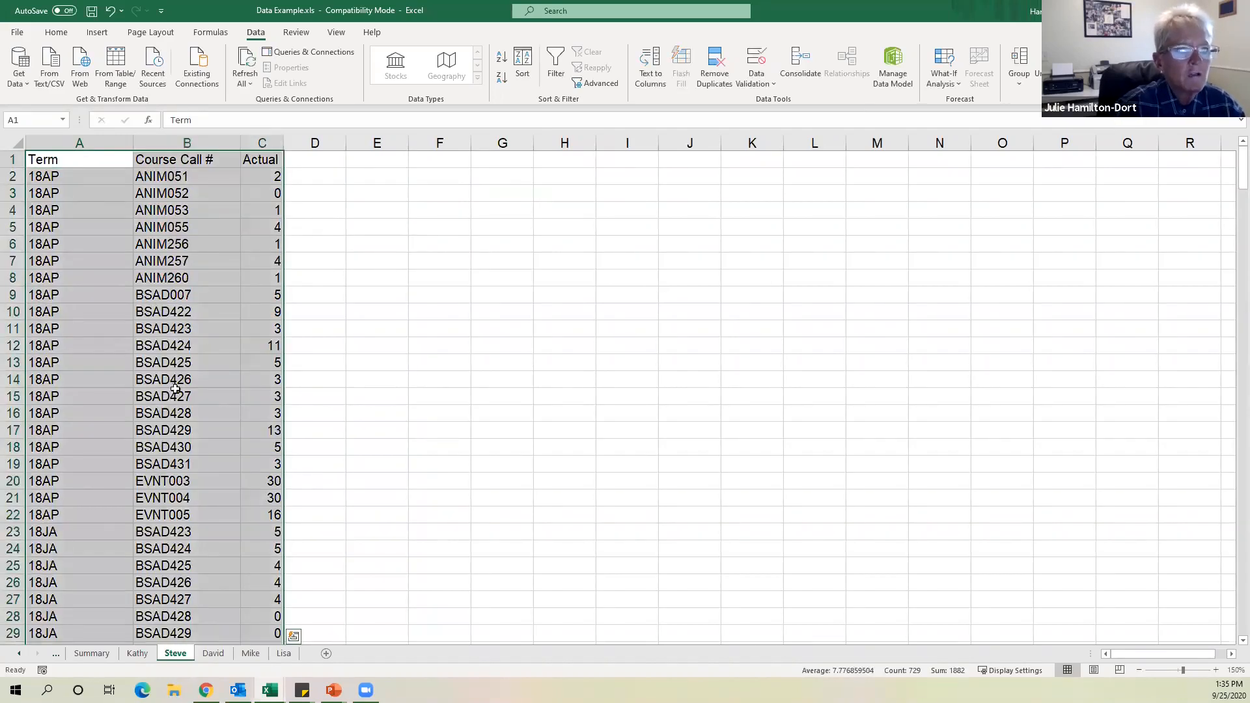
{"action": "left_click", "coordinate": [98, 34]}
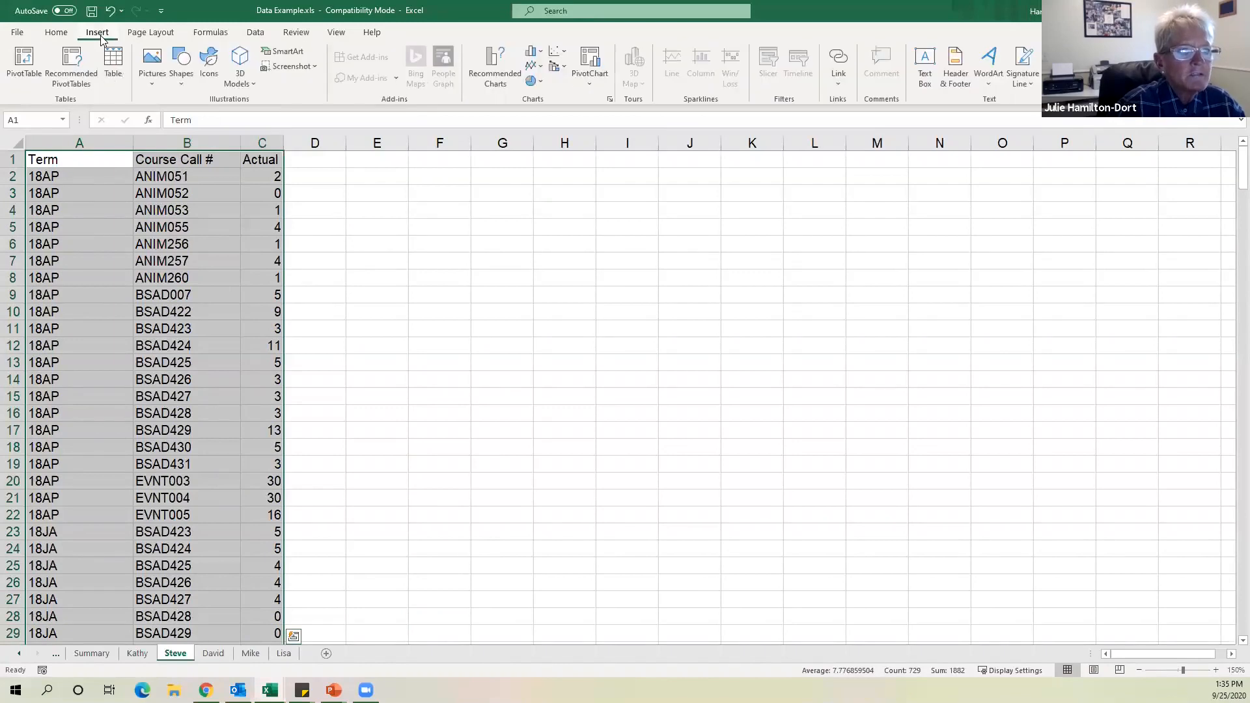
{"action": "left_click", "coordinate": [71, 65]}
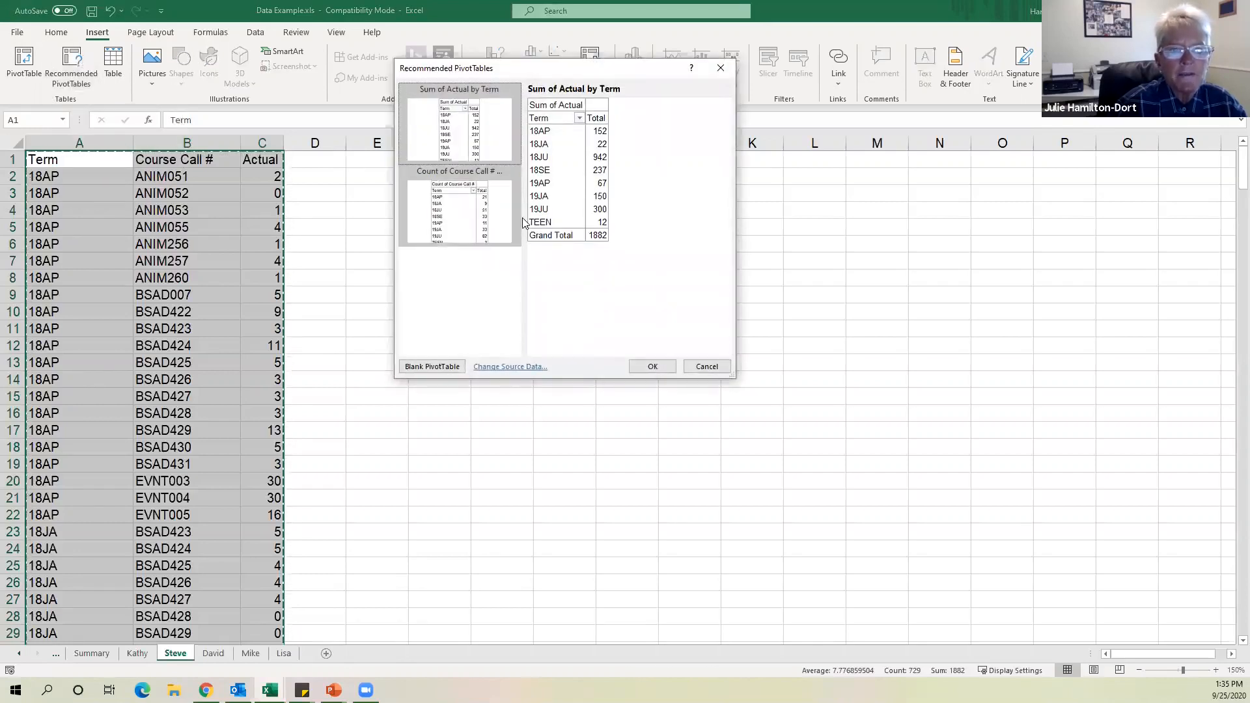
{"action": "left_click", "coordinate": [456, 220]}
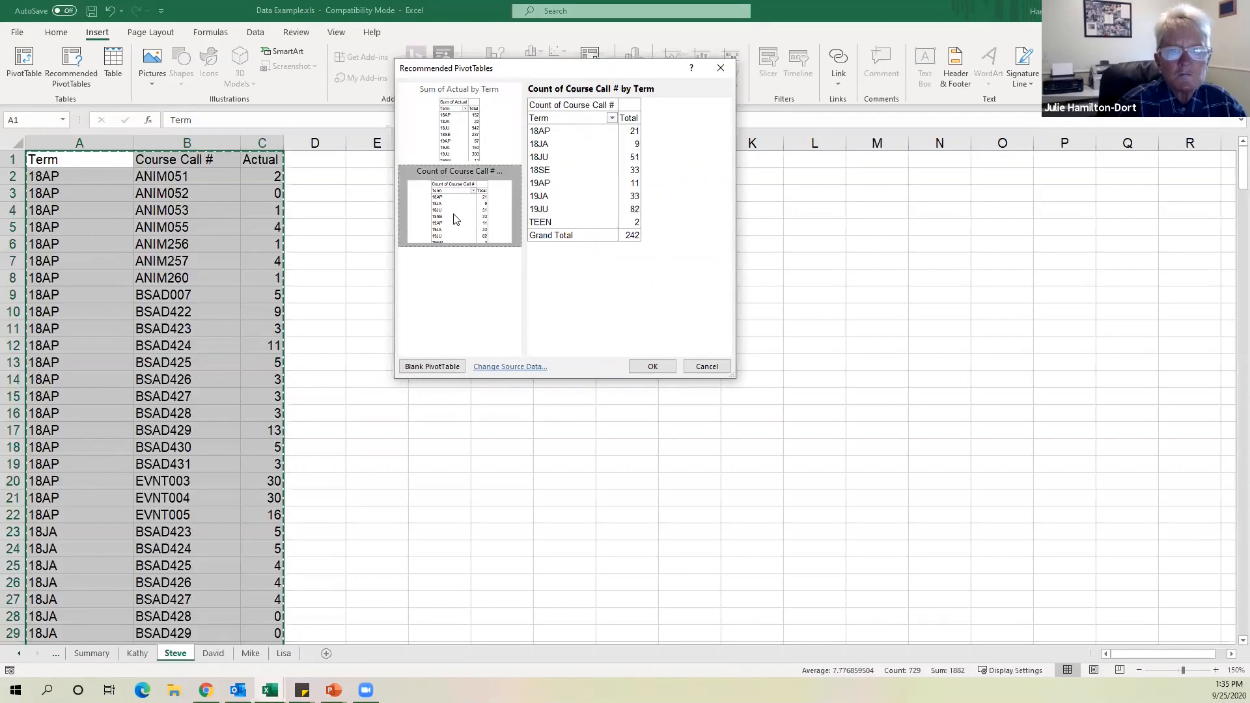
{"action": "left_click", "coordinate": [463, 140]}
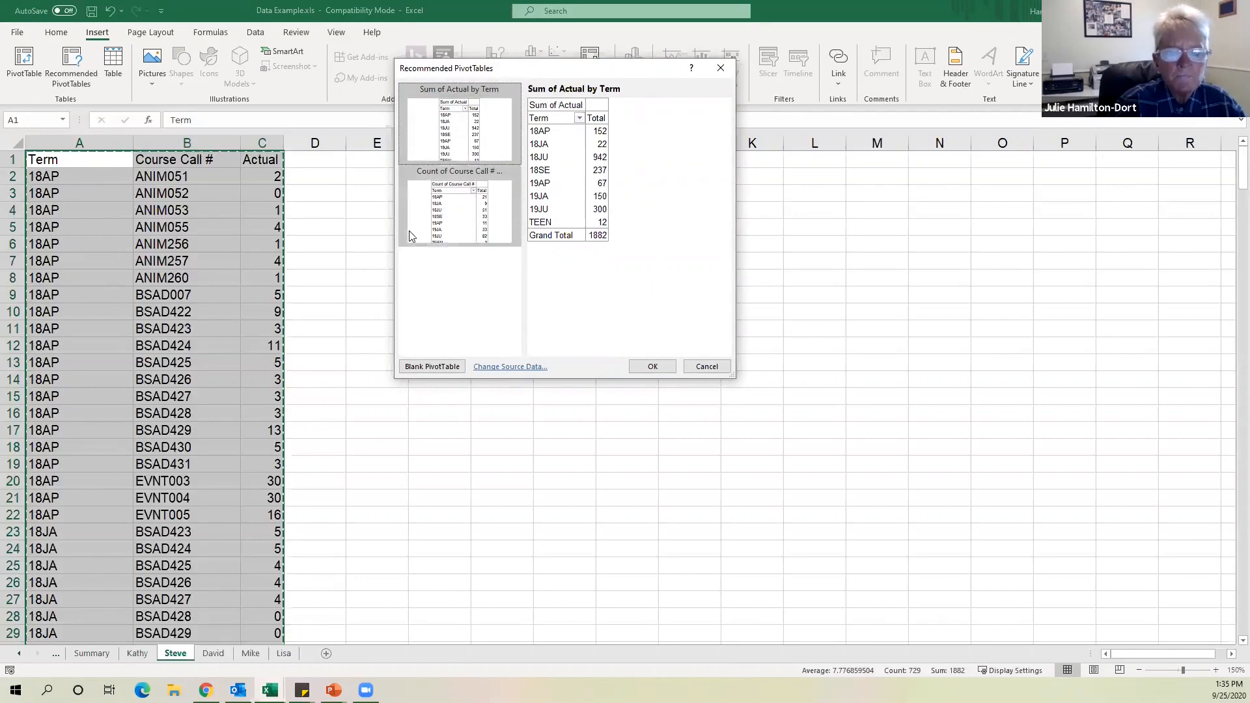
{"action": "left_click", "coordinate": [448, 222]}
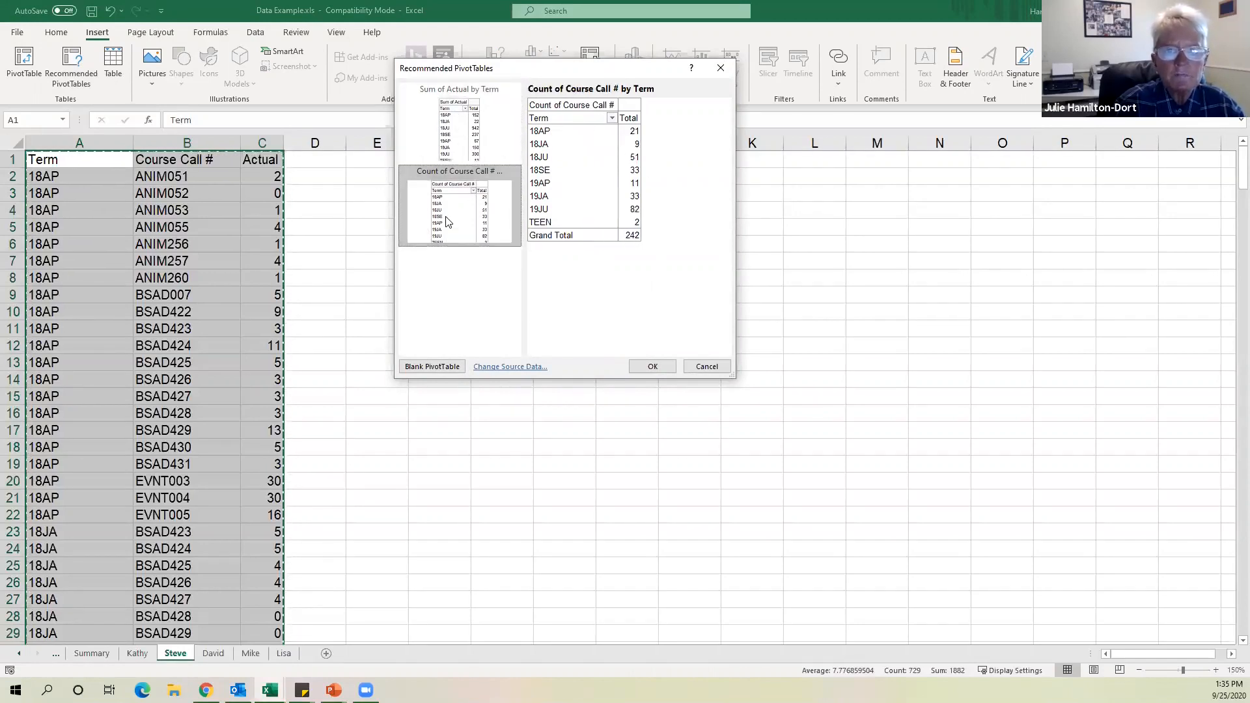
{"action": "left_click", "coordinate": [437, 135]}
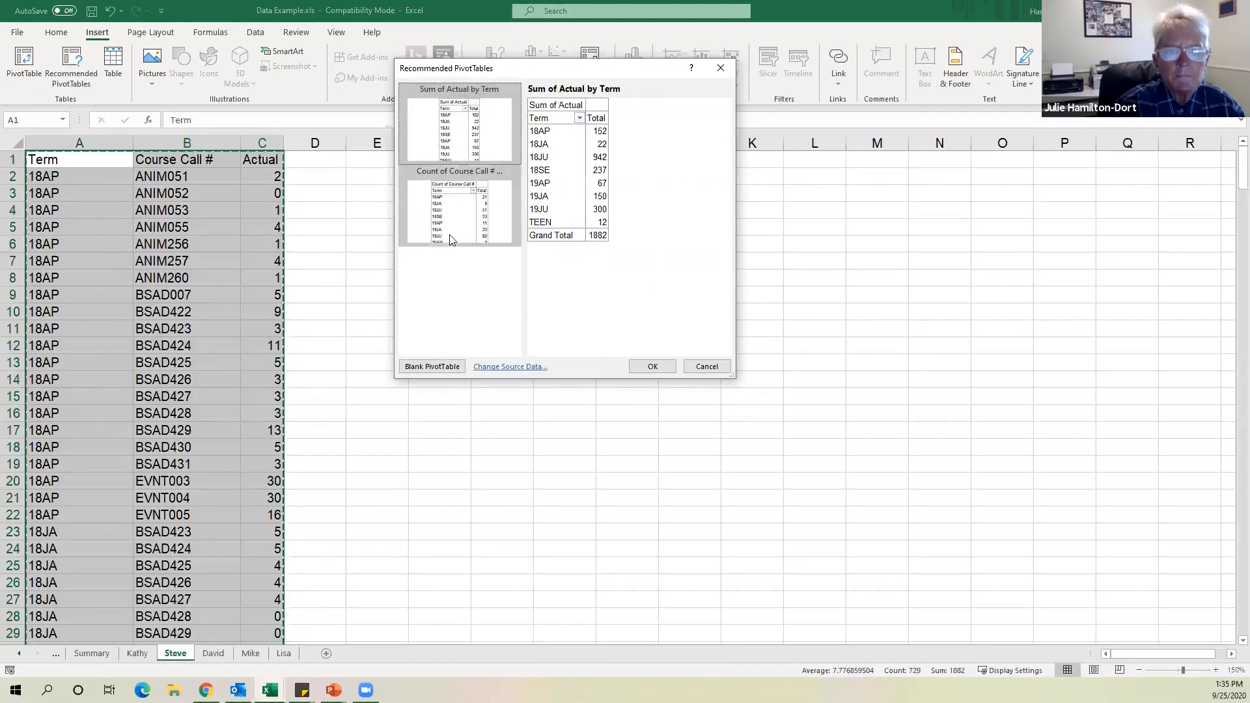
{"action": "left_click", "coordinate": [466, 183]}
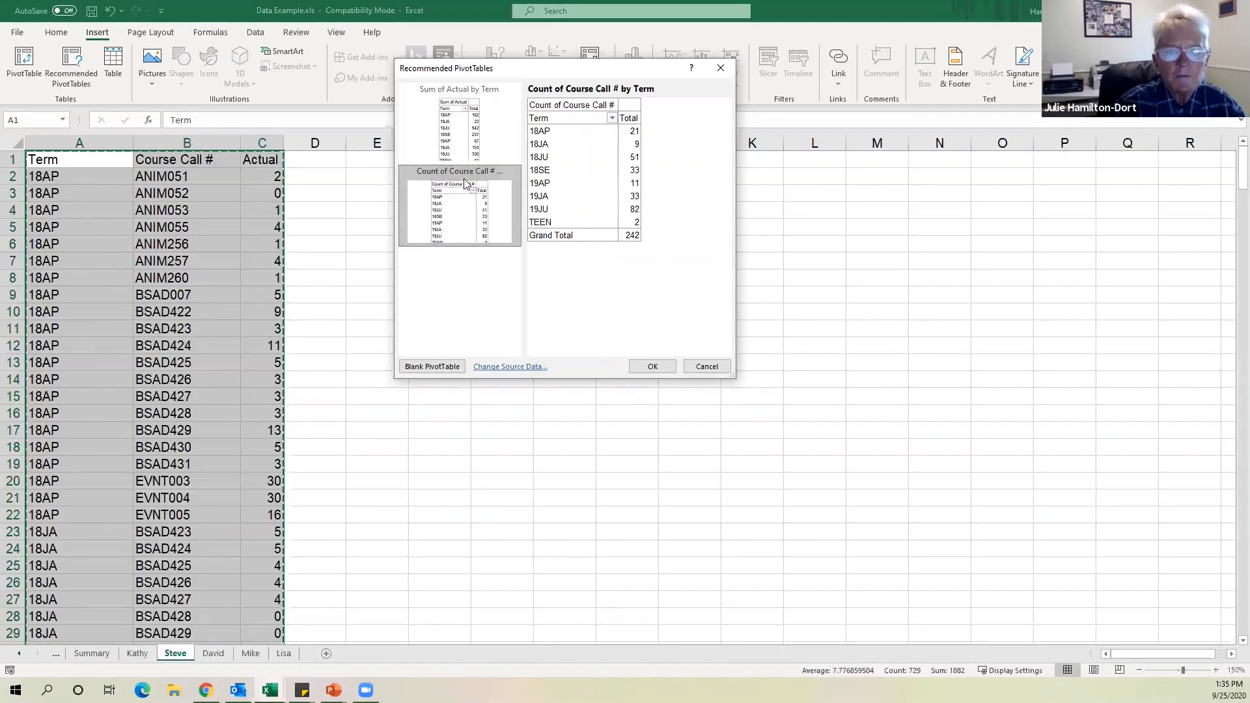
{"action": "left_click", "coordinate": [455, 145]}
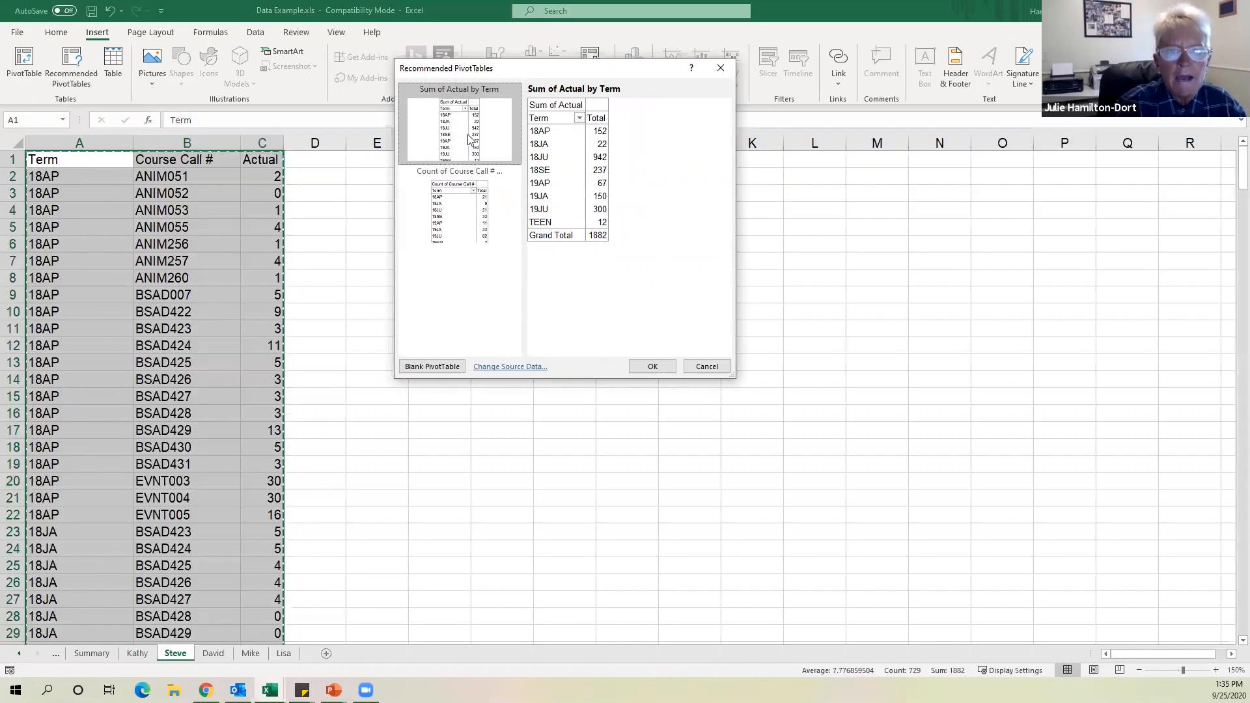
{"action": "left_click", "coordinate": [649, 365]}
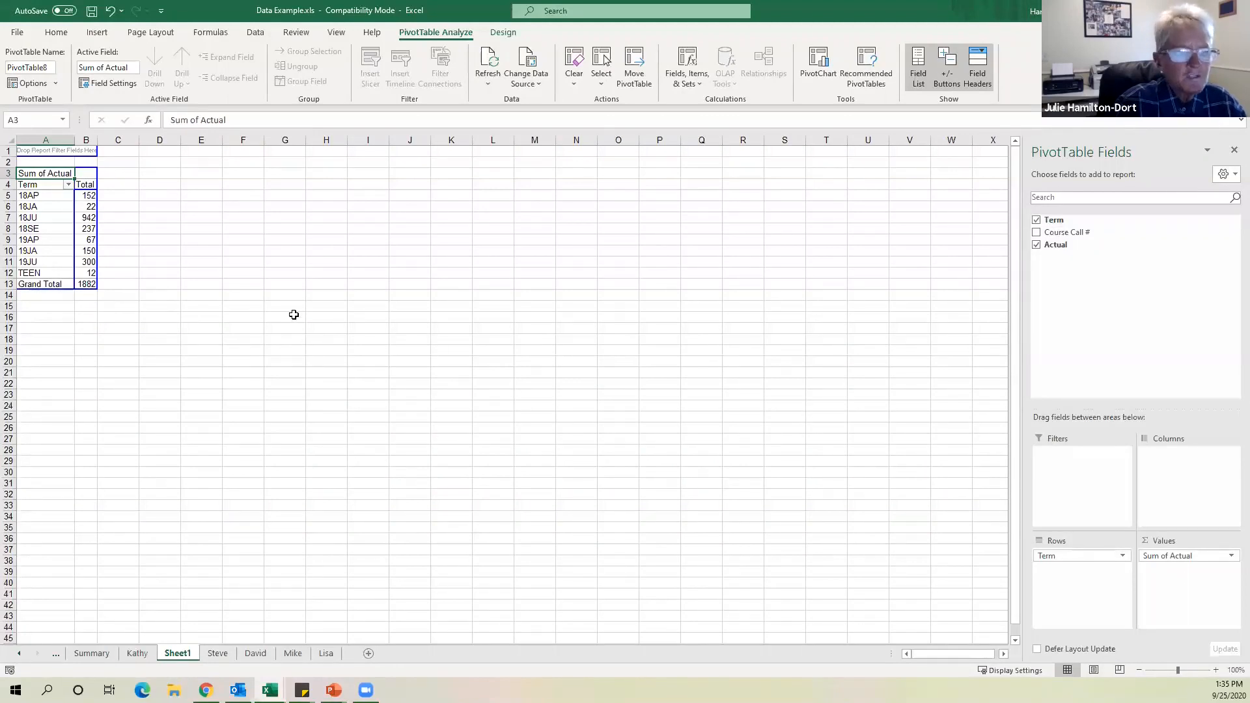
Try adding the Course Call # field to the PivotTable and taking the Term field out.
{"action": "left_click", "coordinate": [81, 34]}
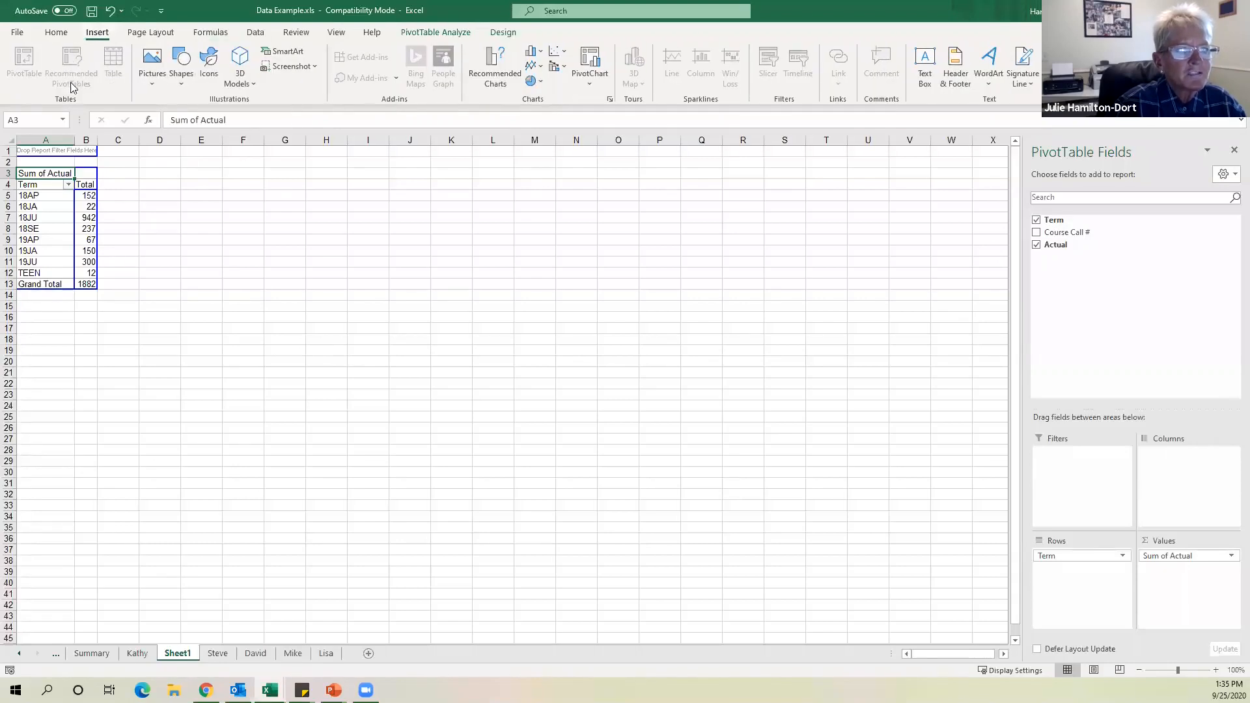
{"action": "left_click", "coordinate": [1036, 234]}
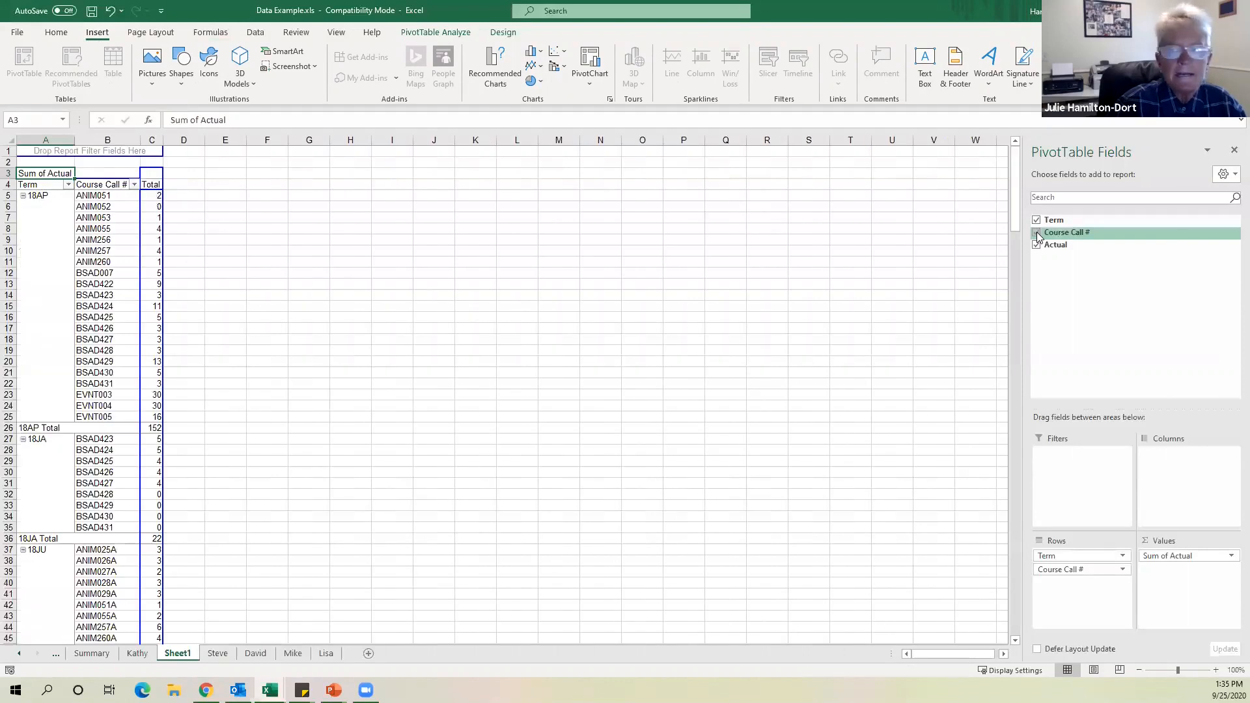
{"action": "left_click", "coordinate": [1036, 233]}
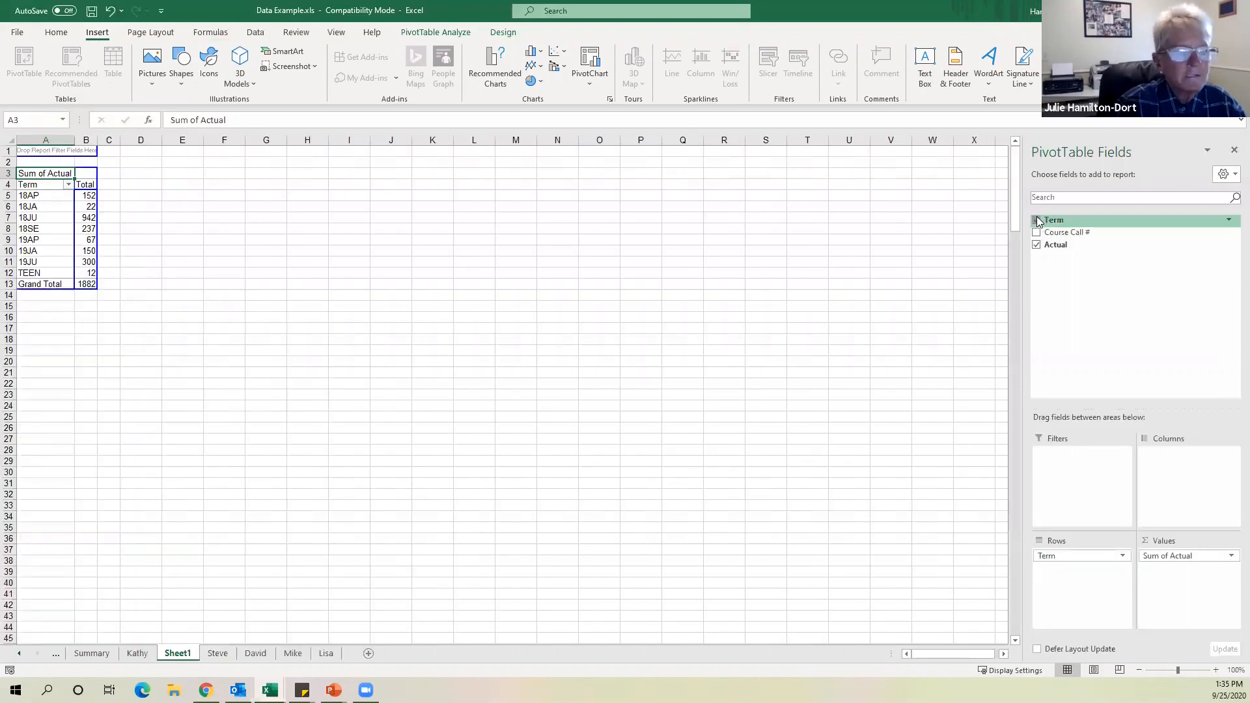
{"action": "left_click", "coordinate": [1037, 221]}
{"action": "left_click", "coordinate": [1036, 221]}
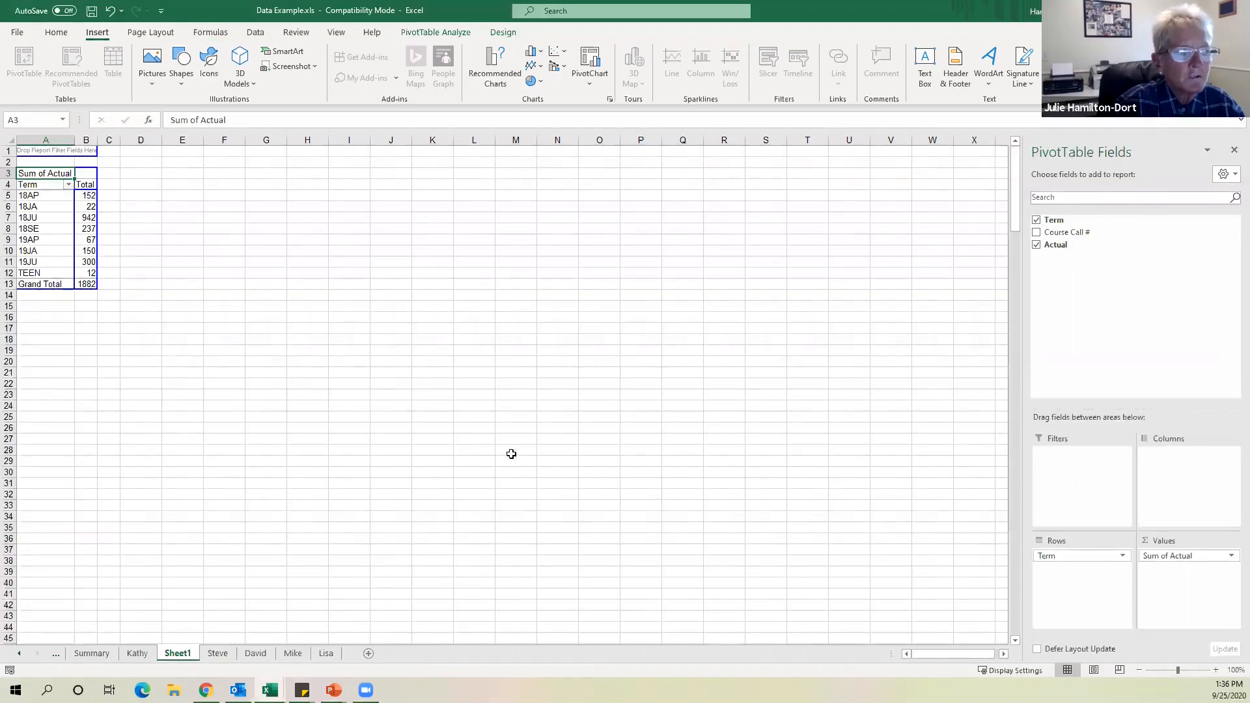
Enlarge the PivotTable sheet to 190% to examine the totals by term.
{"action": "left_click", "coordinate": [1217, 671]}
{"action": "left_click", "coordinate": [1217, 671]}
{"action": "left_click", "coordinate": [1218, 671]}
{"action": "left_click", "coordinate": [1218, 671]}
{"action": "left_click", "coordinate": [1217, 670]}
{"action": "left_click", "coordinate": [1218, 670]}
{"action": "left_click", "coordinate": [1218, 671]}
{"action": "left_click", "coordinate": [1217, 670]}
{"action": "left_click", "coordinate": [1217, 670]}
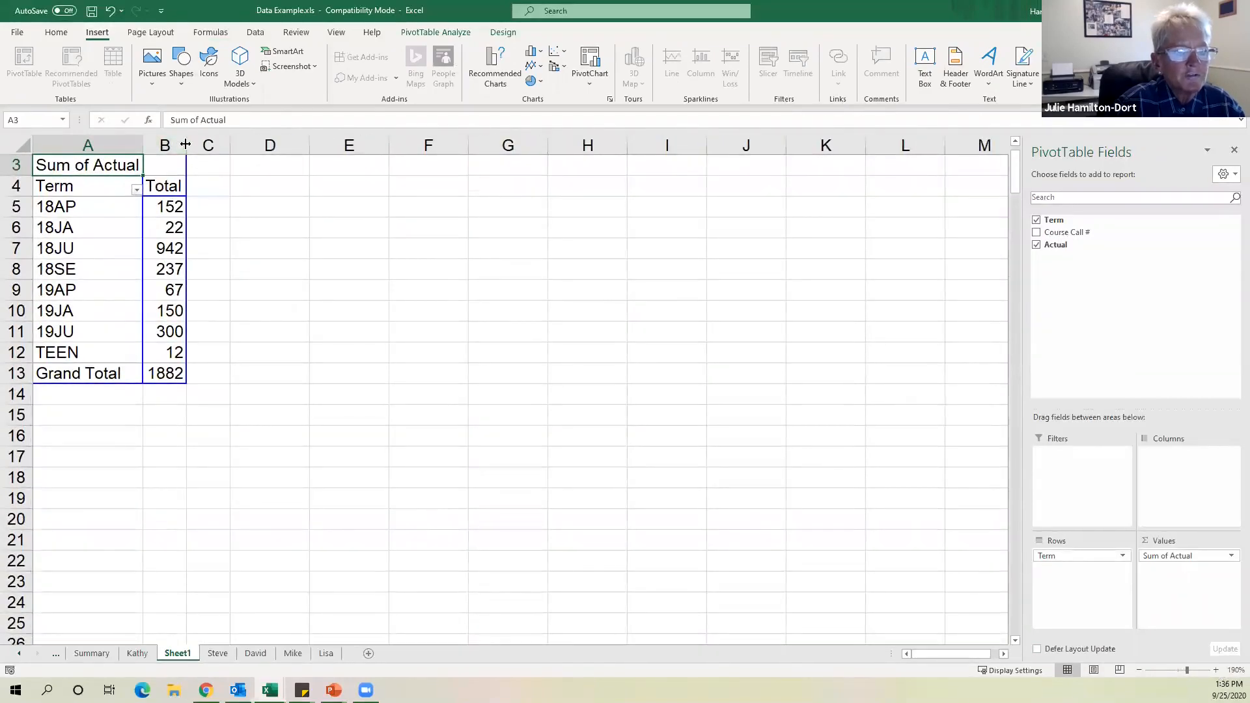
Try widening column B of the PivotTable and moving the Term field within the Rows area.
{"action": "left_click_drag", "start_coordinate": [191, 146], "coordinate": [204, 146]}
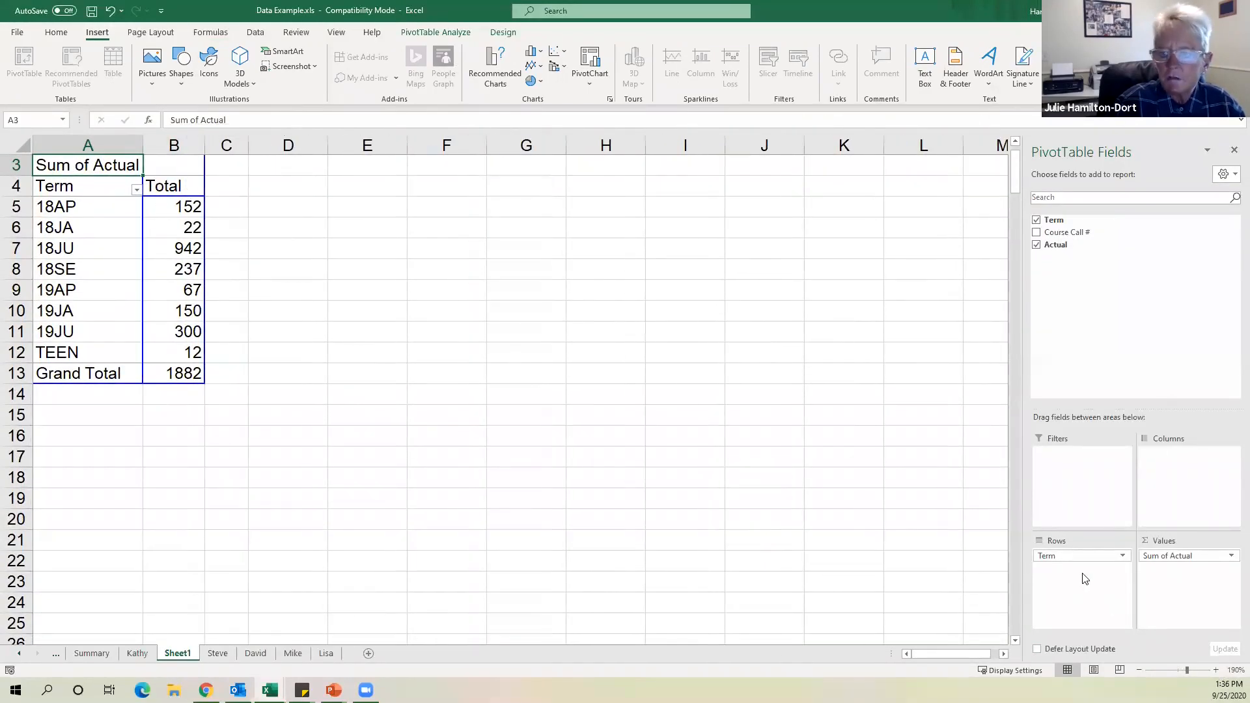
{"action": "left_click_drag", "start_coordinate": [1069, 555], "coordinate": [1086, 597]}
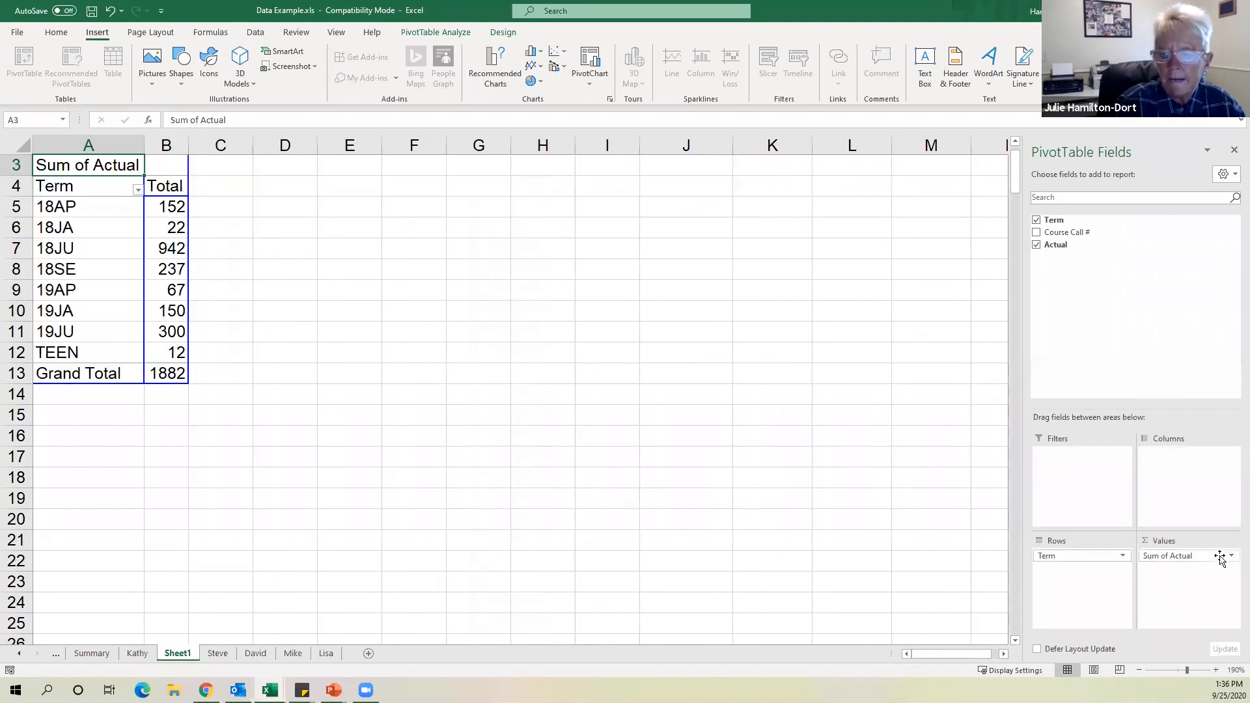
{"action": "left_click", "coordinate": [282, 251]}
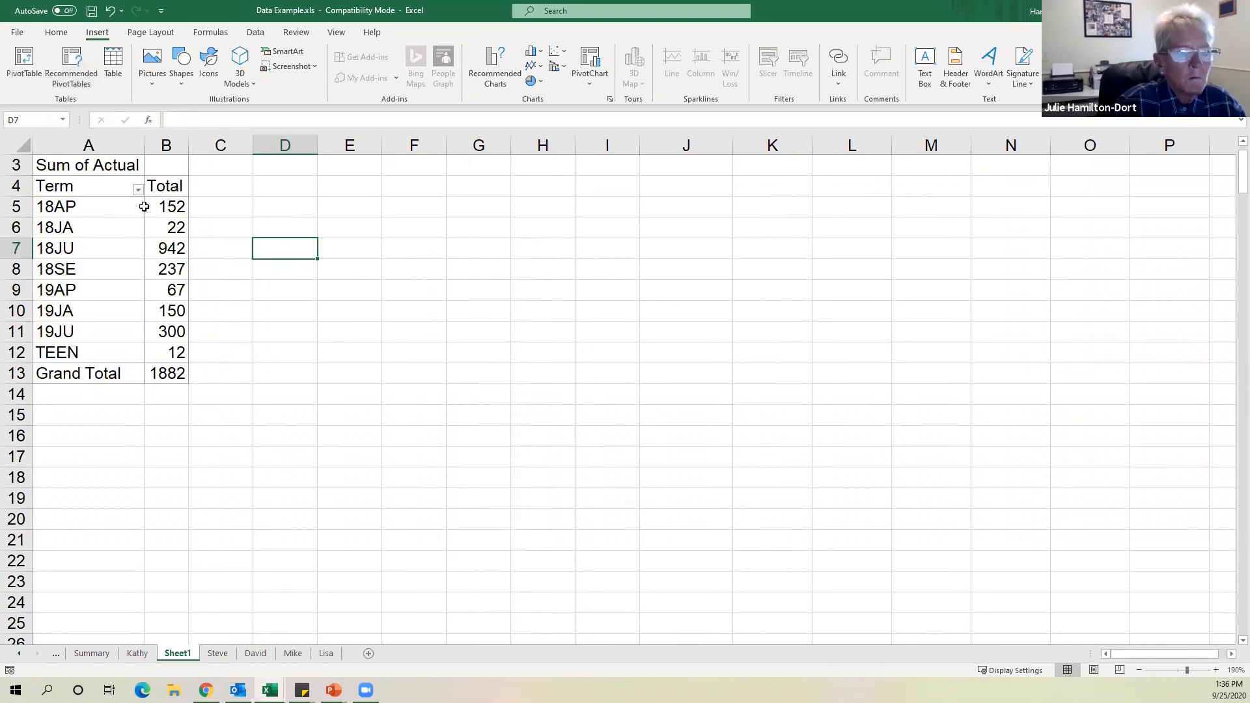
Add the Course Call # field to the PivotTable rows beneath Term and review the breakdown by course.
{"action": "left_click", "coordinate": [77, 205]}
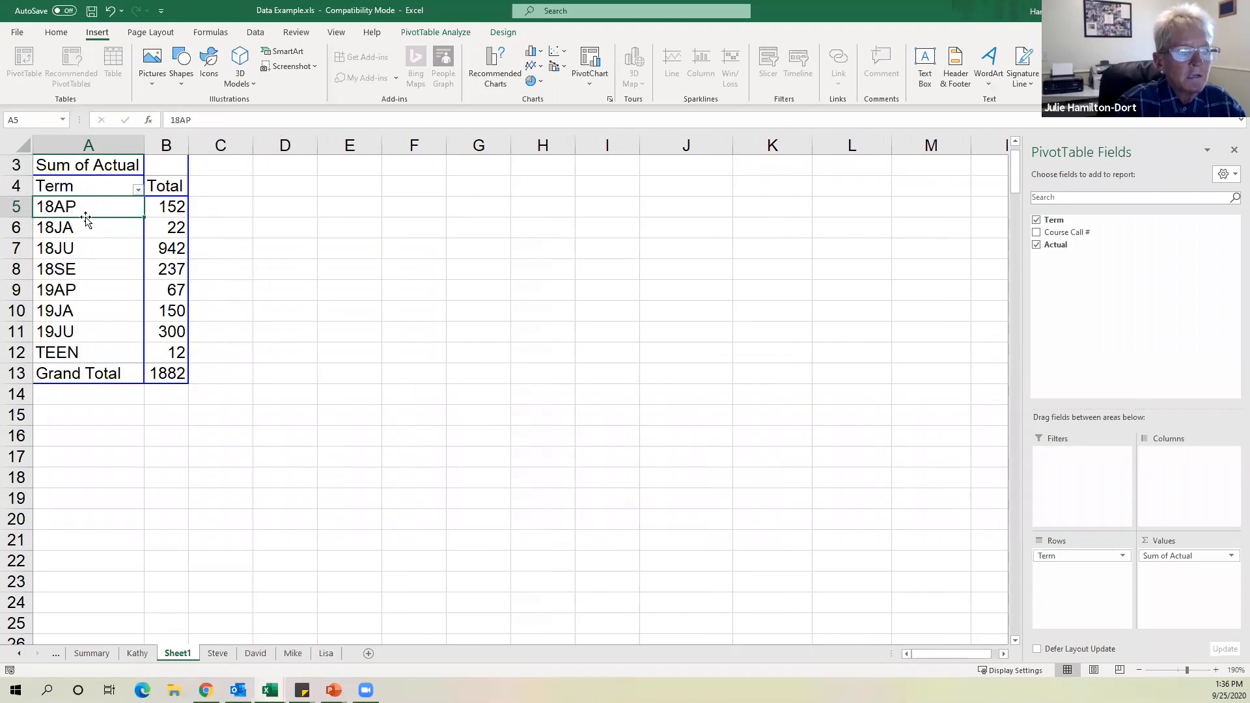
{"action": "left_click", "coordinate": [1036, 232]}
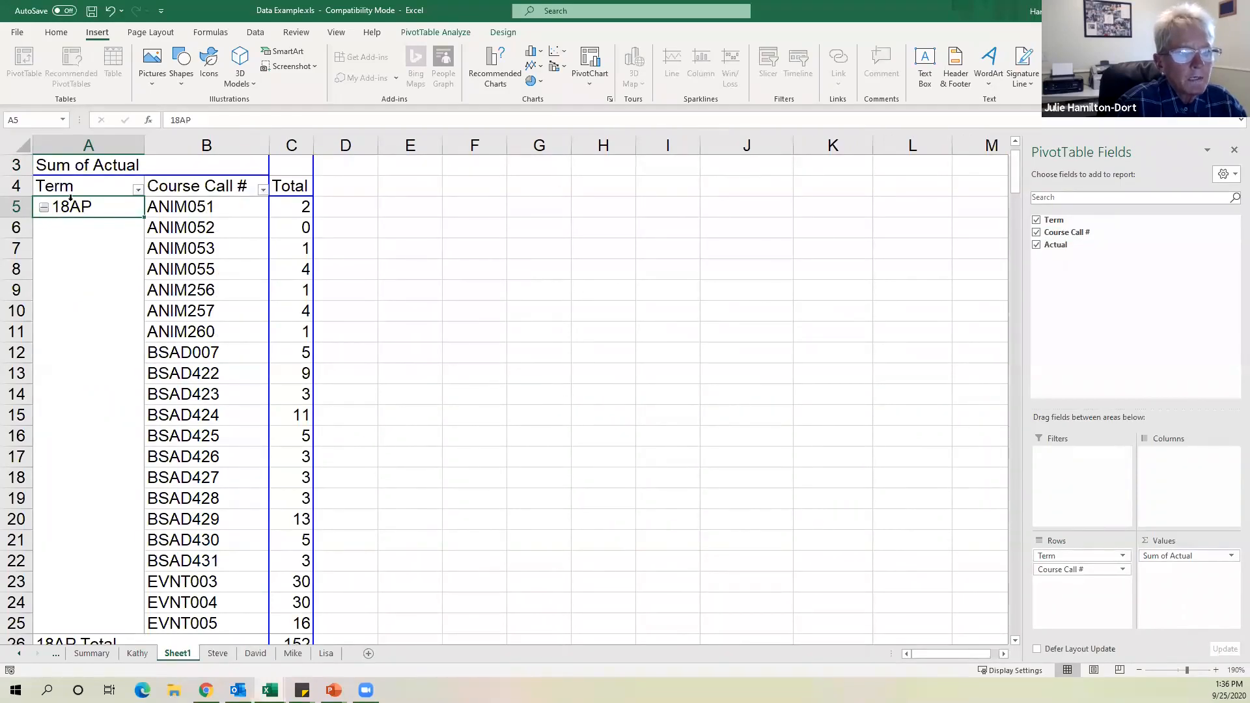
{"action": "scroll", "coordinate": [557, 260], "scroll_direction": "down", "scroll_amount": 3}
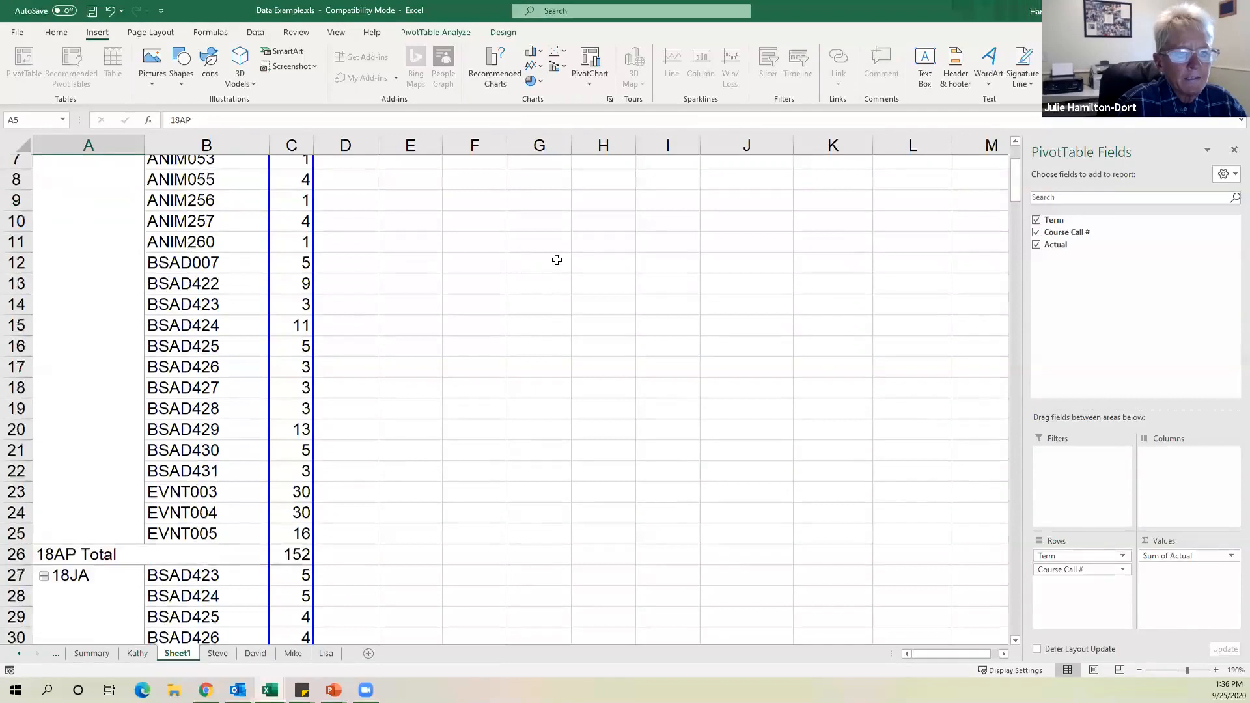
{"action": "scroll", "coordinate": [556, 260], "scroll_direction": "up", "scroll_amount": 4}
{"action": "scroll", "coordinate": [556, 259], "scroll_direction": "down", "scroll_amount": 5}
{"action": "scroll", "coordinate": [557, 258], "scroll_direction": "up", "scroll_amount": 5}
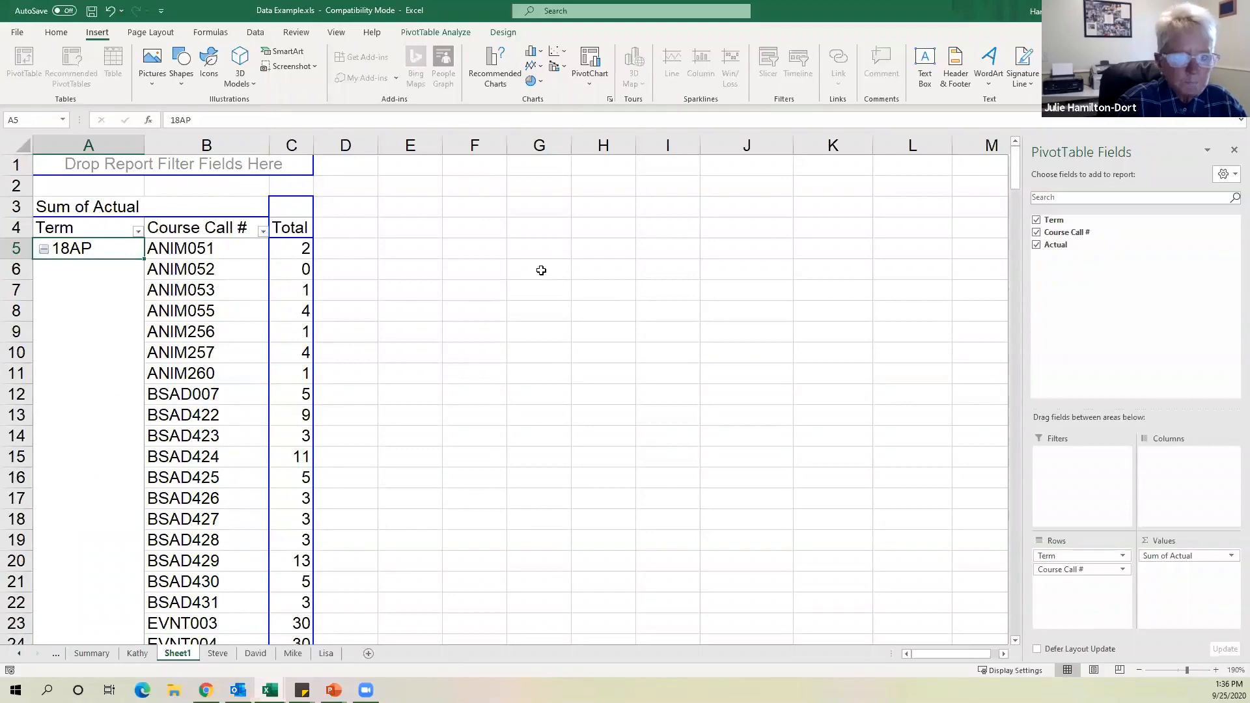
Preview a clustered column PivotChart of the term and course totals without inserting it.
{"action": "left_click", "coordinate": [111, 238]}
{"action": "left_click", "coordinate": [435, 32]}
{"action": "left_click", "coordinate": [818, 65]}
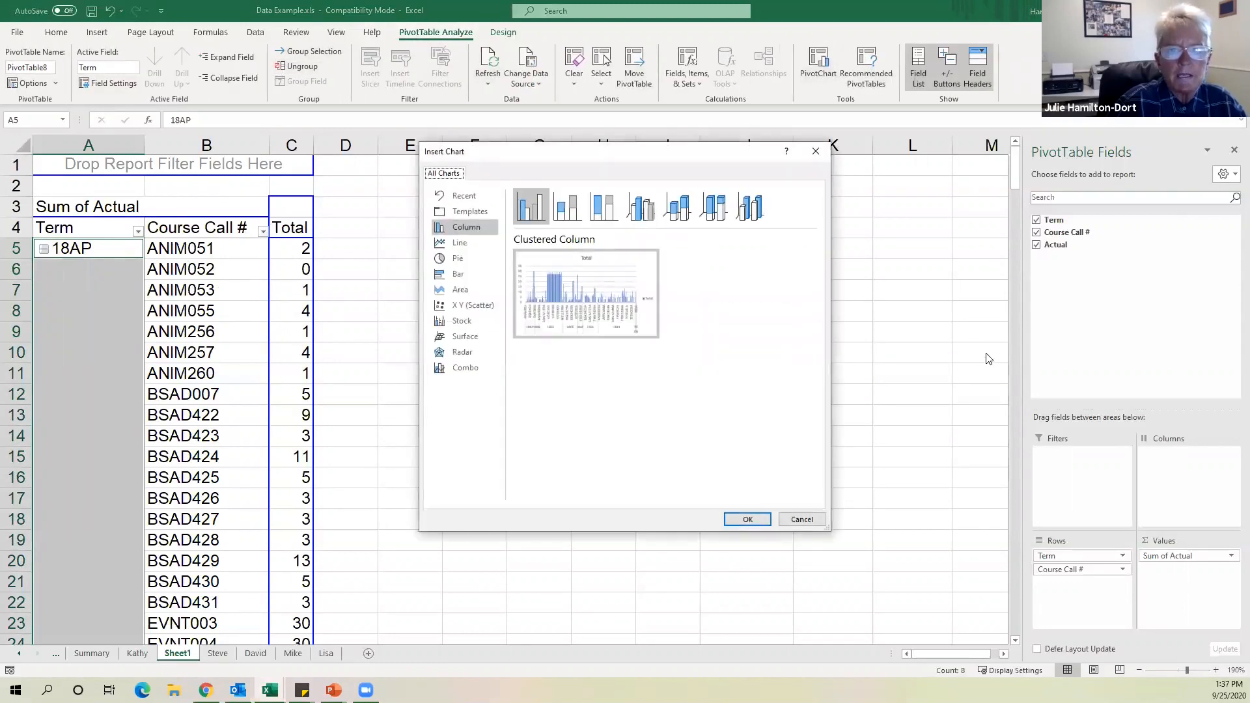
{"action": "mouse_move", "coordinate": [613, 267]}
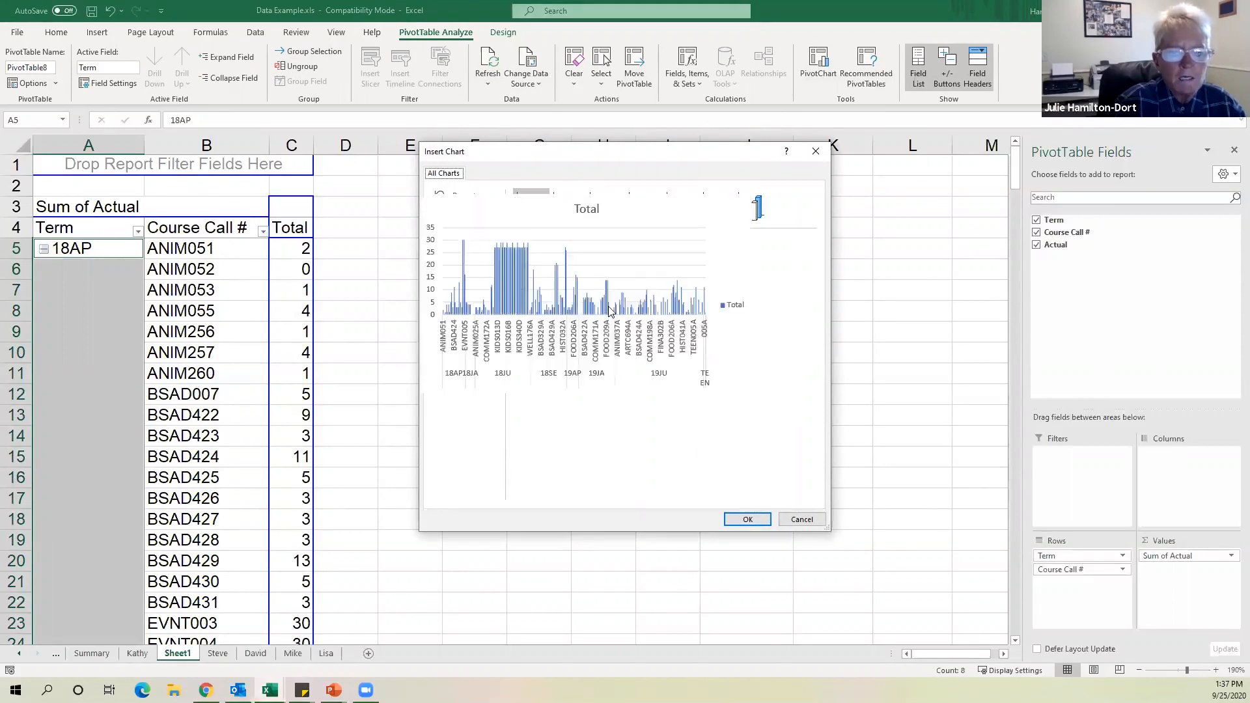
{"action": "mouse_move", "coordinate": [640, 311]}
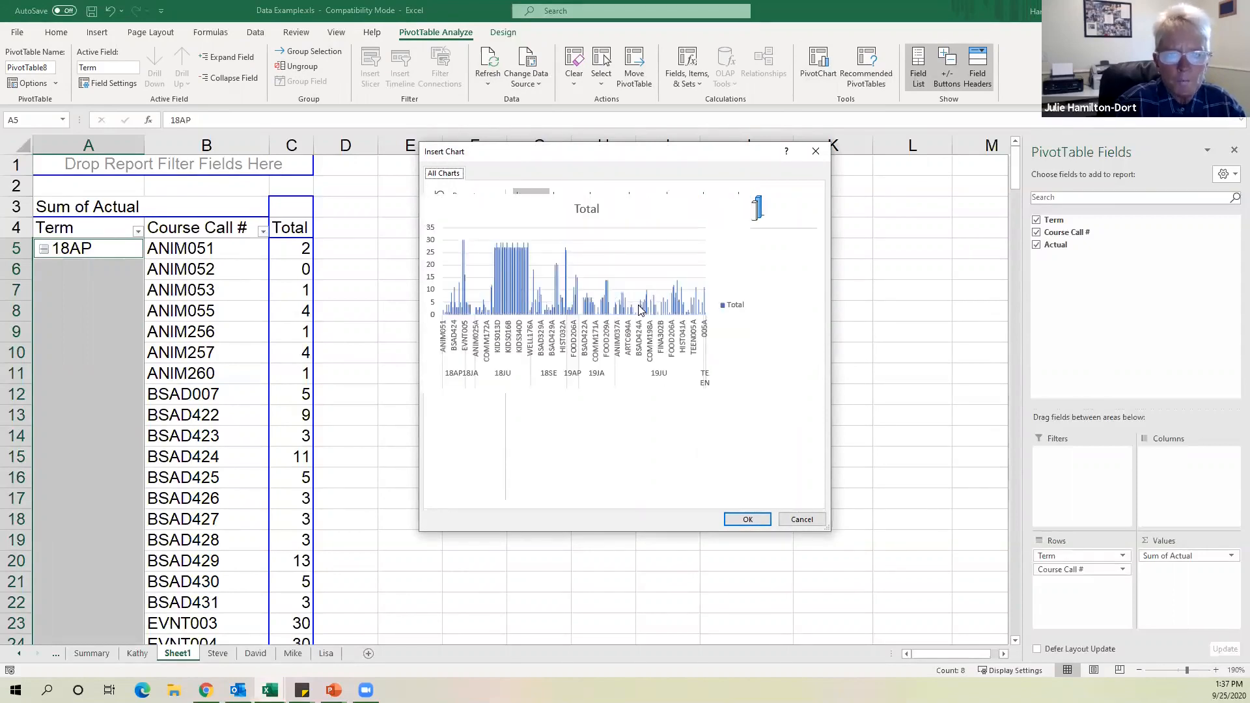
{"action": "left_click", "coordinate": [803, 521]}
{"action": "left_click", "coordinate": [485, 496]}
Select the 18AP block A5:C26 and check the recommended PivotTables for it without creating one.
{"action": "scroll", "coordinate": [126, 173], "scroll_direction": "down", "scroll_amount": 1}
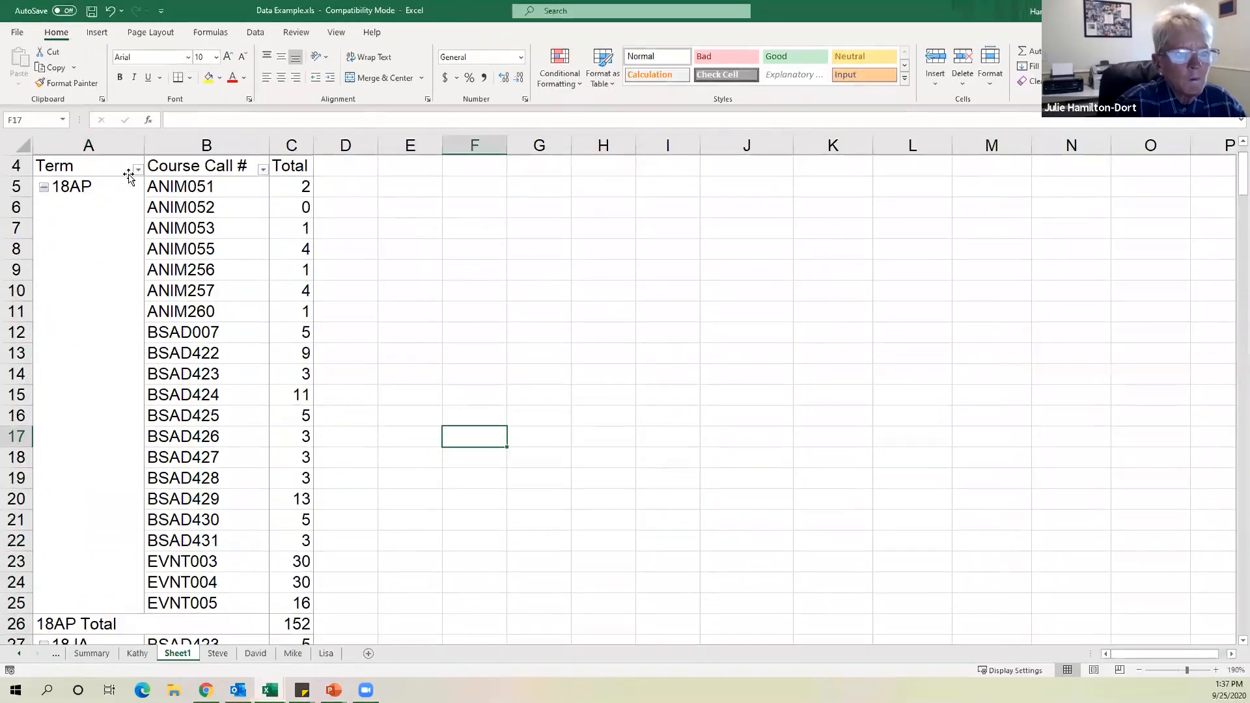
{"action": "left_click_drag", "start_coordinate": [68, 189], "coordinate": [297, 622]}
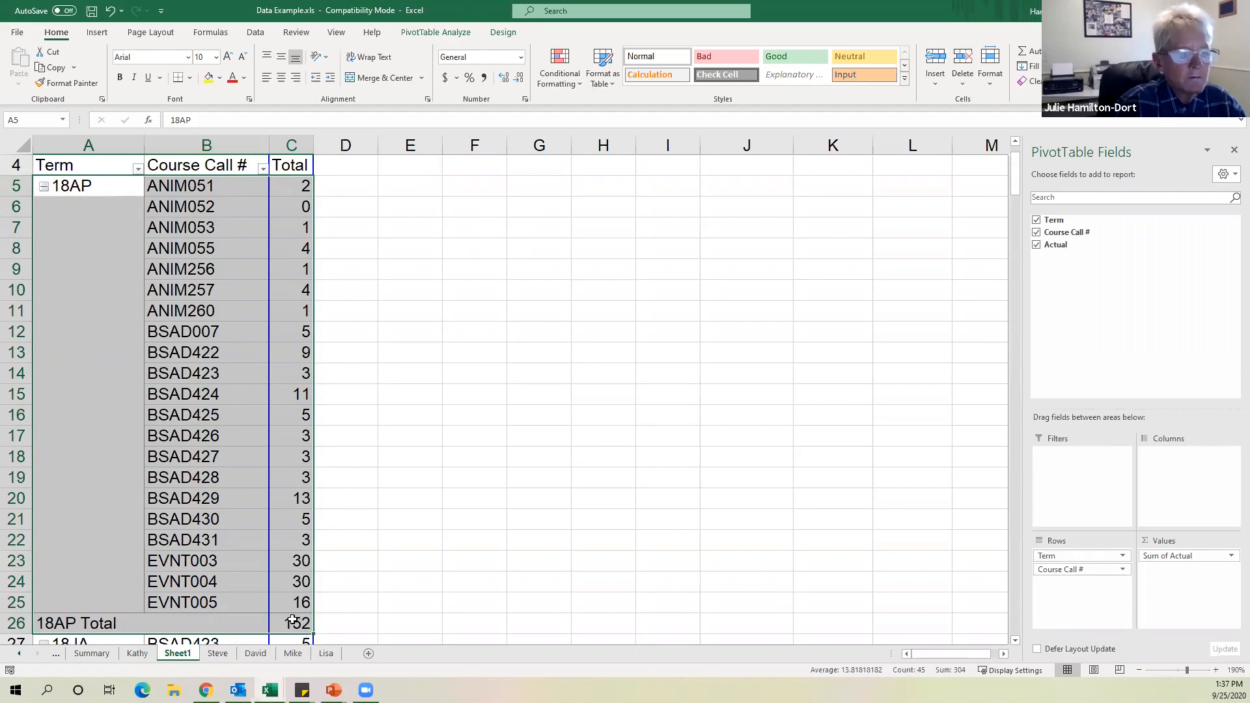
{"action": "left_click", "coordinate": [424, 34]}
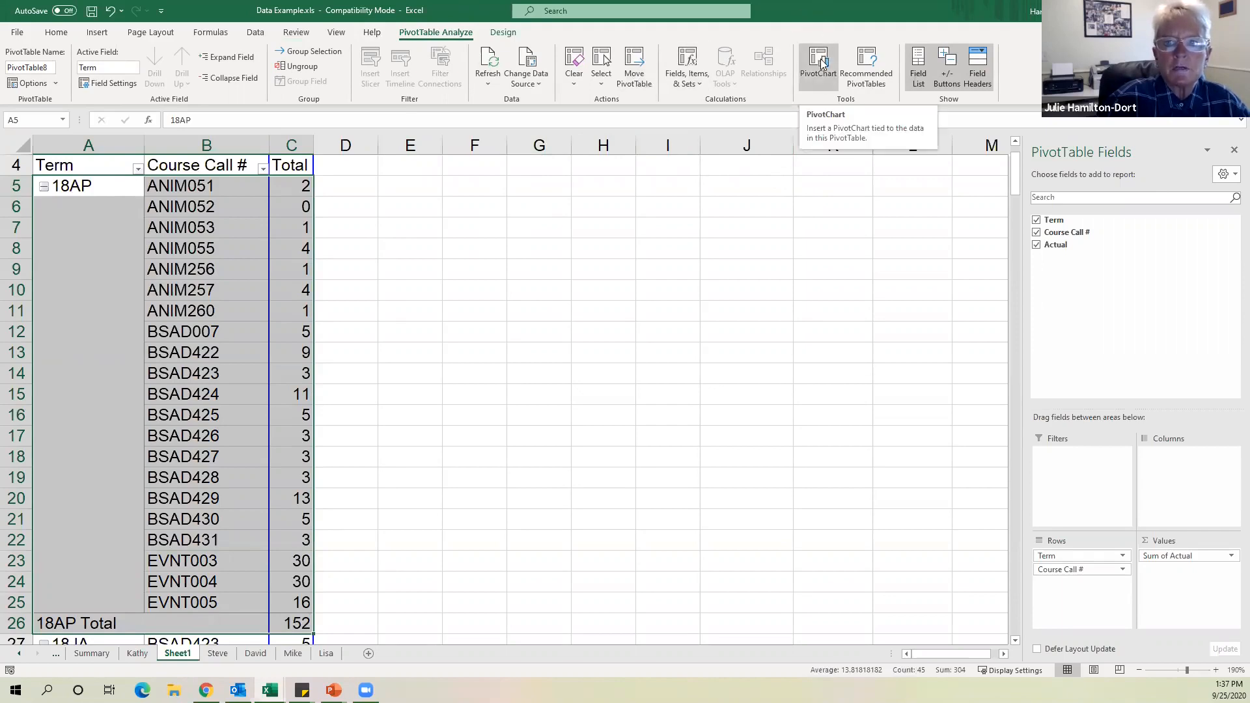
{"action": "left_click", "coordinate": [868, 60]}
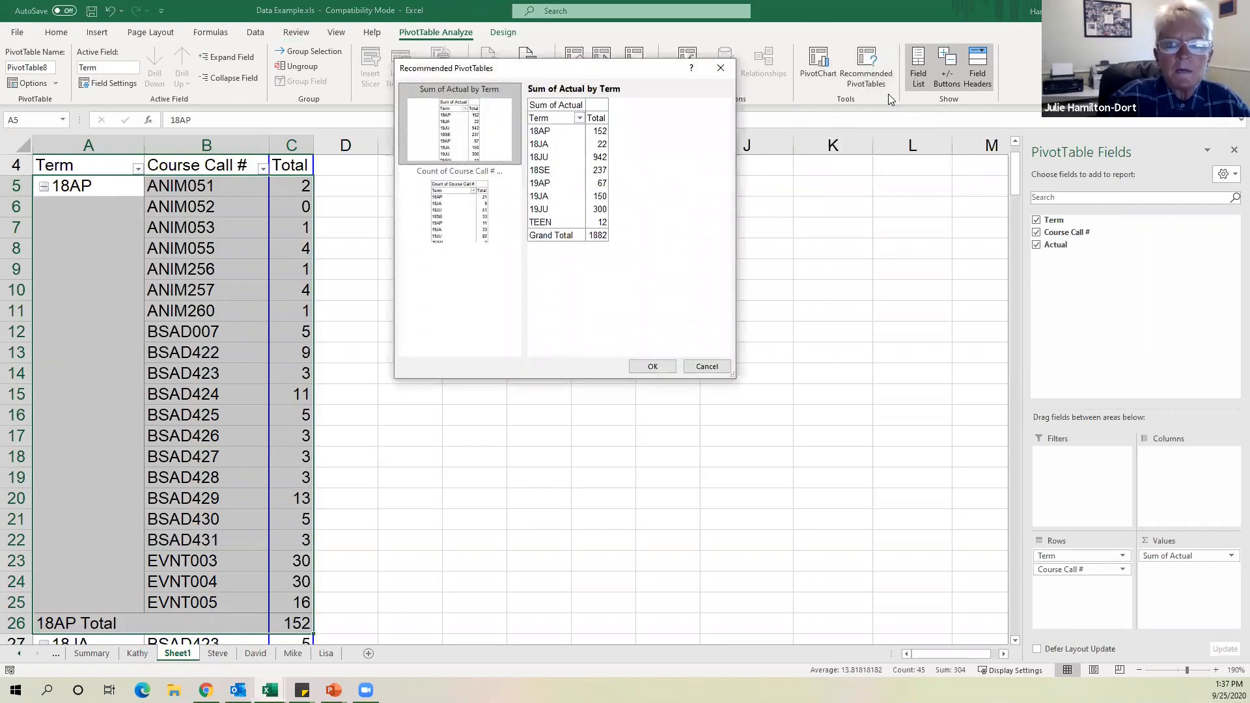
{"action": "left_click", "coordinate": [720, 68]}
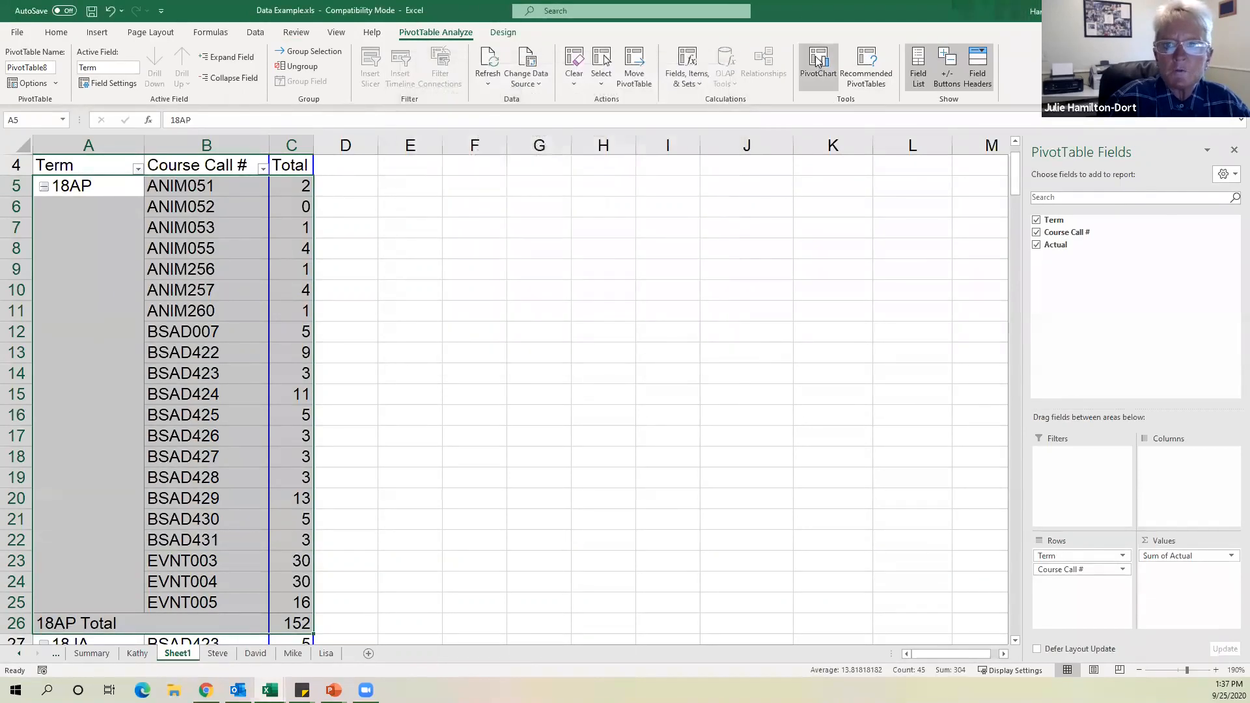
Preview line and clustered column PivotCharts with the 18AP block selected, without inserting either, and look over the following terms.
{"action": "left_click", "coordinate": [820, 59]}
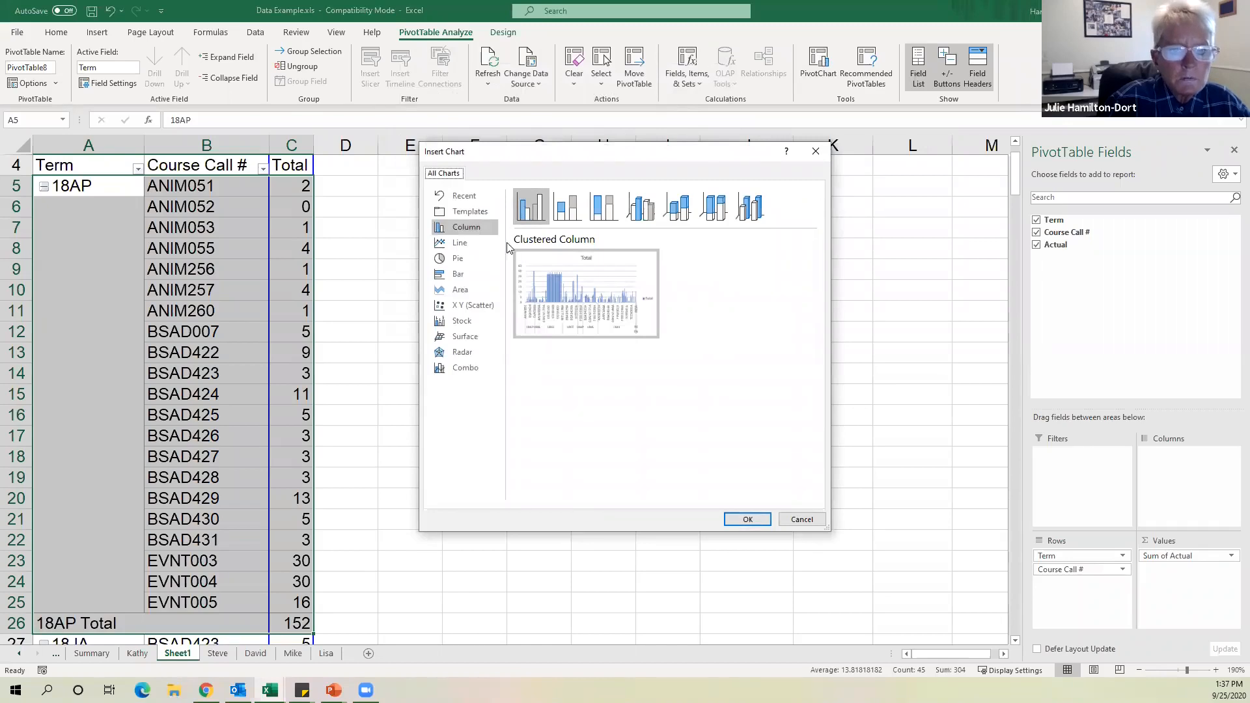
{"action": "left_click", "coordinate": [469, 245]}
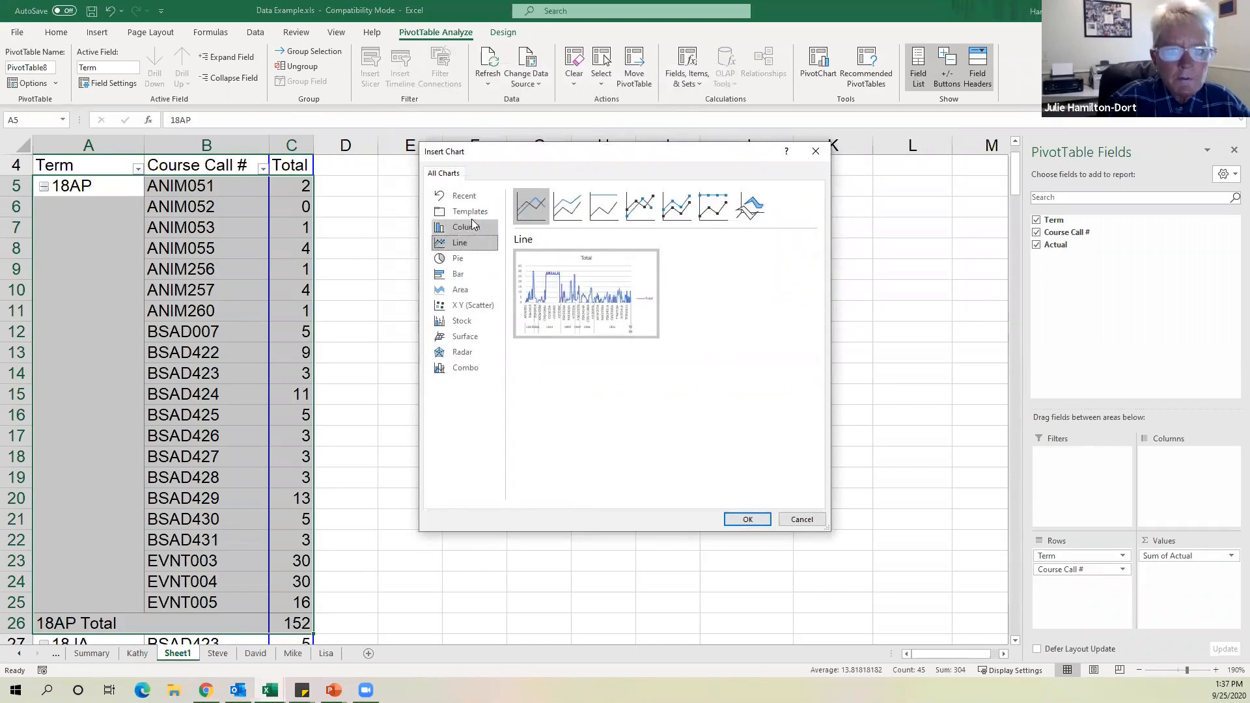
{"action": "left_click", "coordinate": [470, 225]}
{"action": "left_click", "coordinate": [802, 520]}
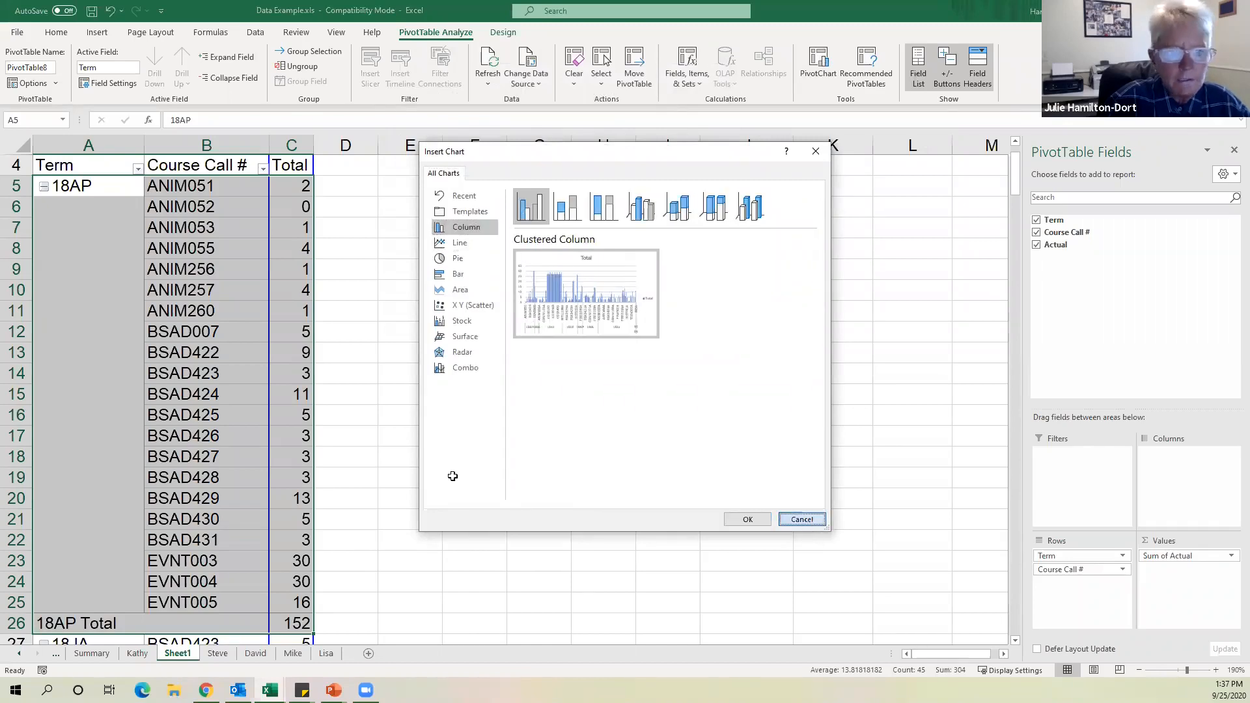
{"action": "left_click", "coordinate": [475, 435]}
{"action": "scroll", "coordinate": [542, 402], "scroll_direction": "down", "scroll_amount": 3}
{"action": "scroll", "coordinate": [542, 401], "scroll_direction": "down", "scroll_amount": 1}
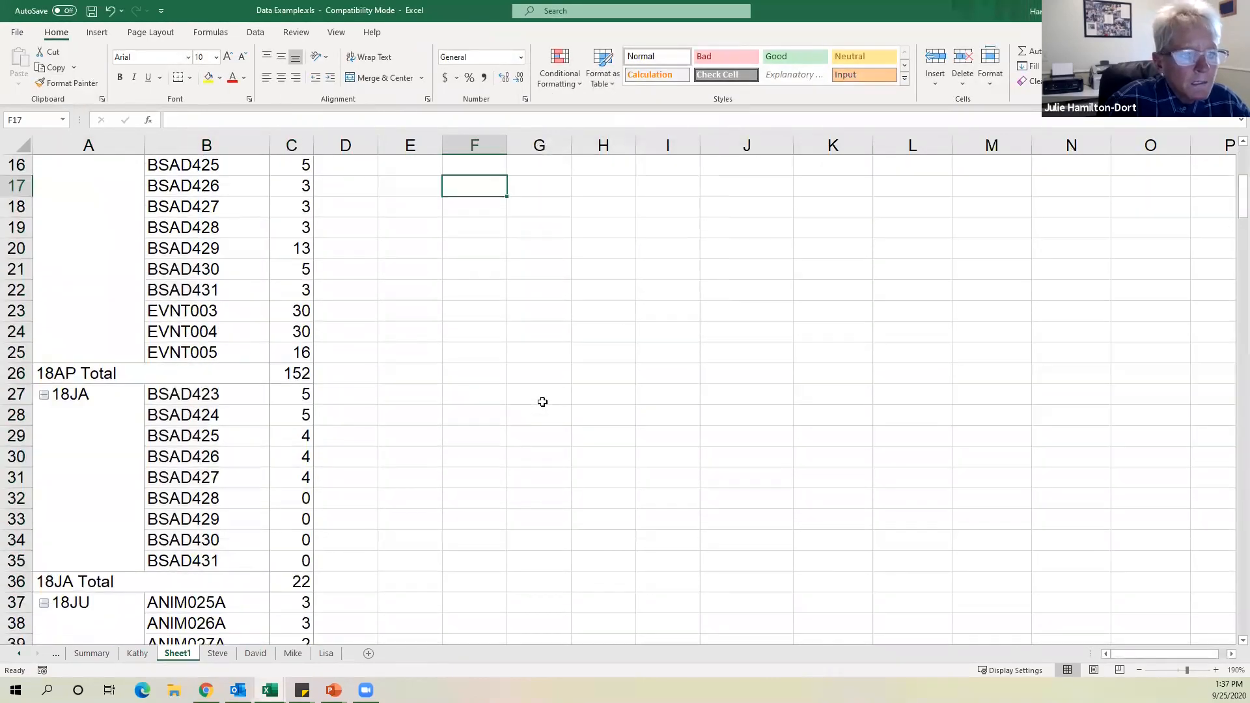
Remove the Course Call # field from the PivotTable so its rows show only Term.
{"action": "scroll", "coordinate": [731, 355], "scroll_direction": "up", "scroll_amount": 5}
{"action": "left_click", "coordinate": [99, 268]}
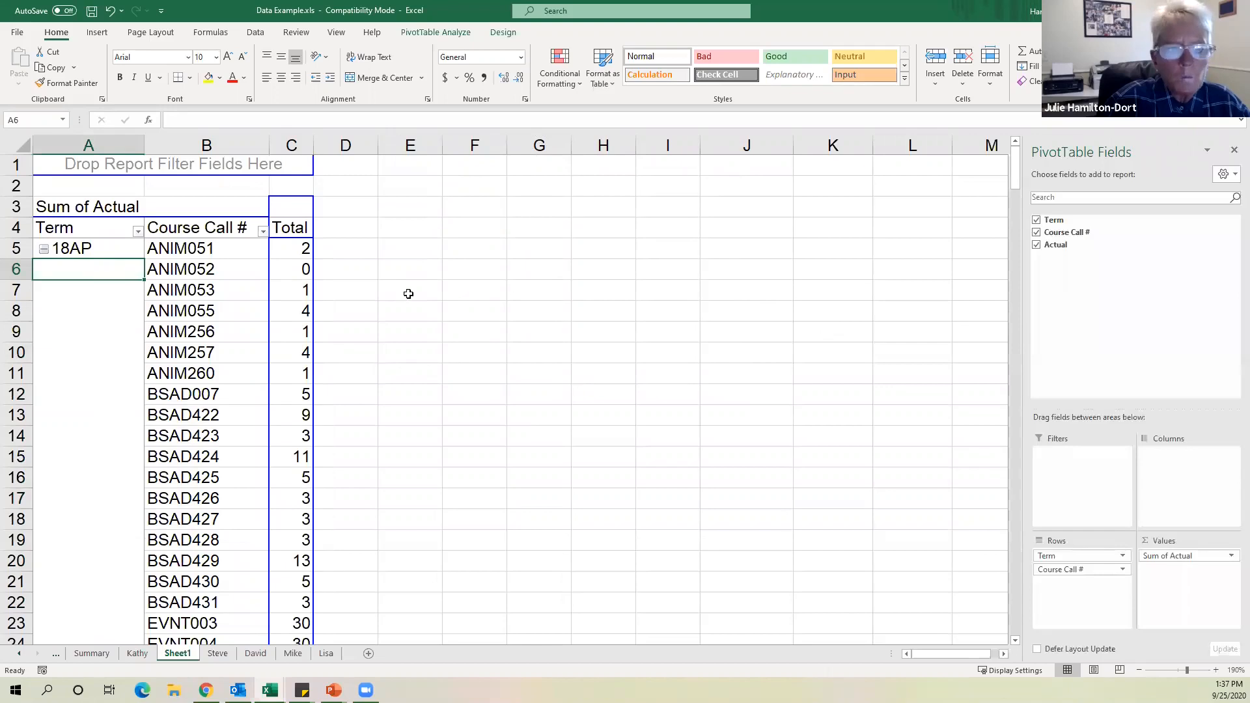
{"action": "left_click", "coordinate": [1036, 233]}
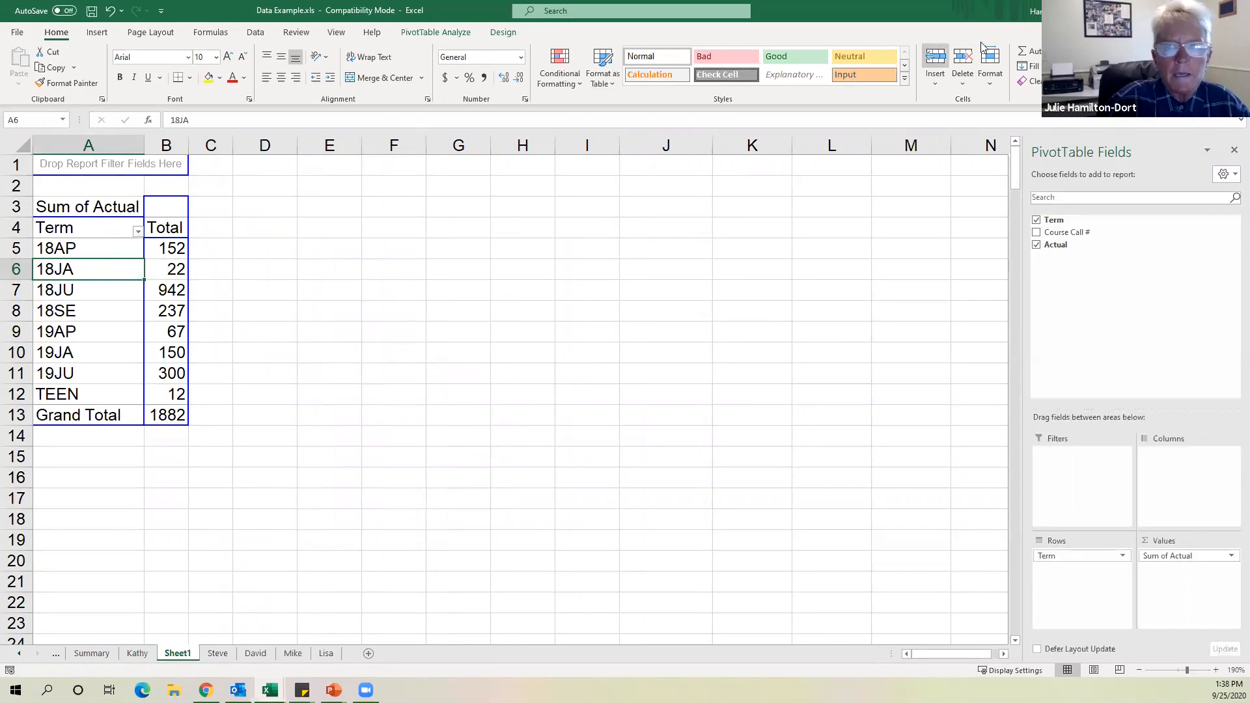
Preview line and pie PivotCharts of the term totals, and insert a clustered column PivotChart.
{"action": "left_click", "coordinate": [424, 34]}
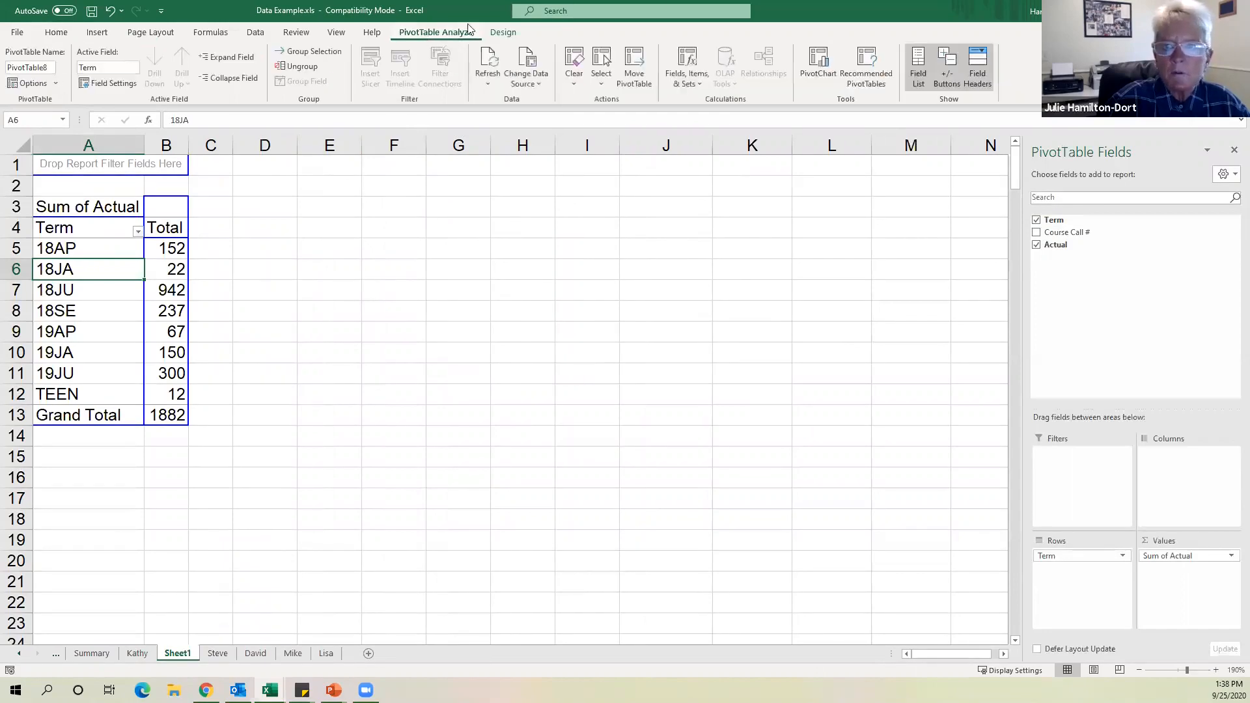
{"action": "left_click", "coordinate": [820, 64]}
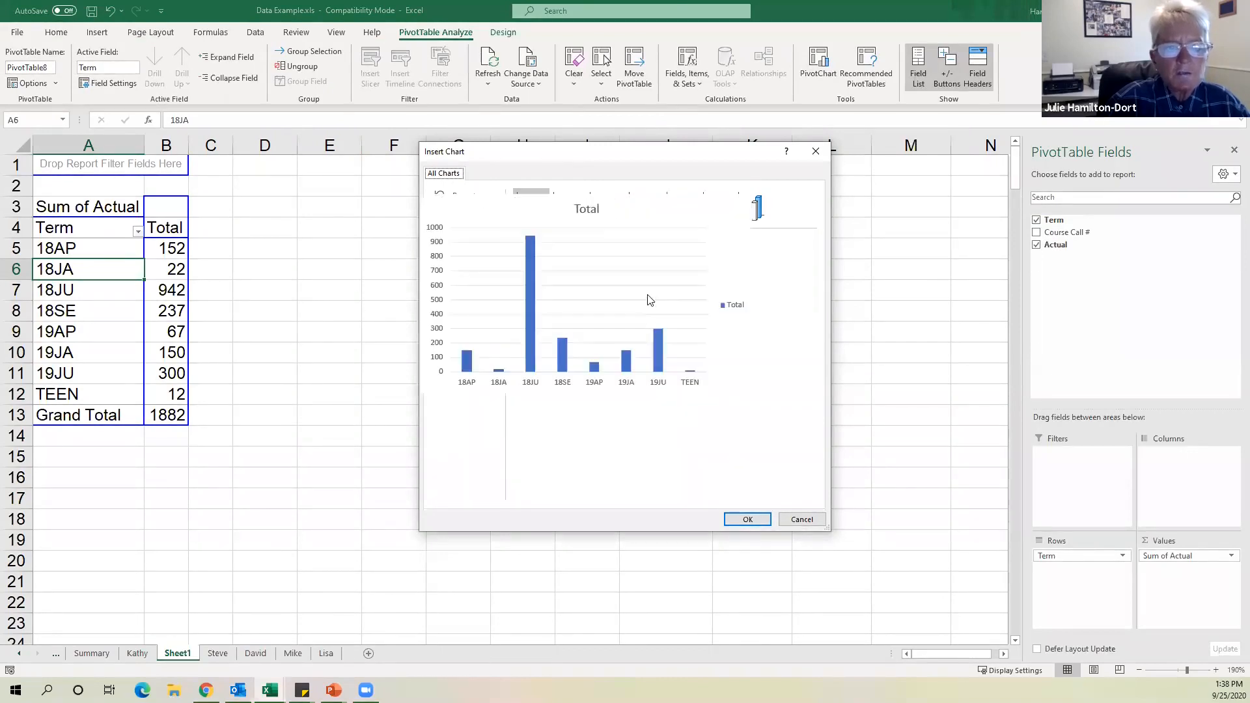
{"action": "left_click", "coordinate": [461, 243]}
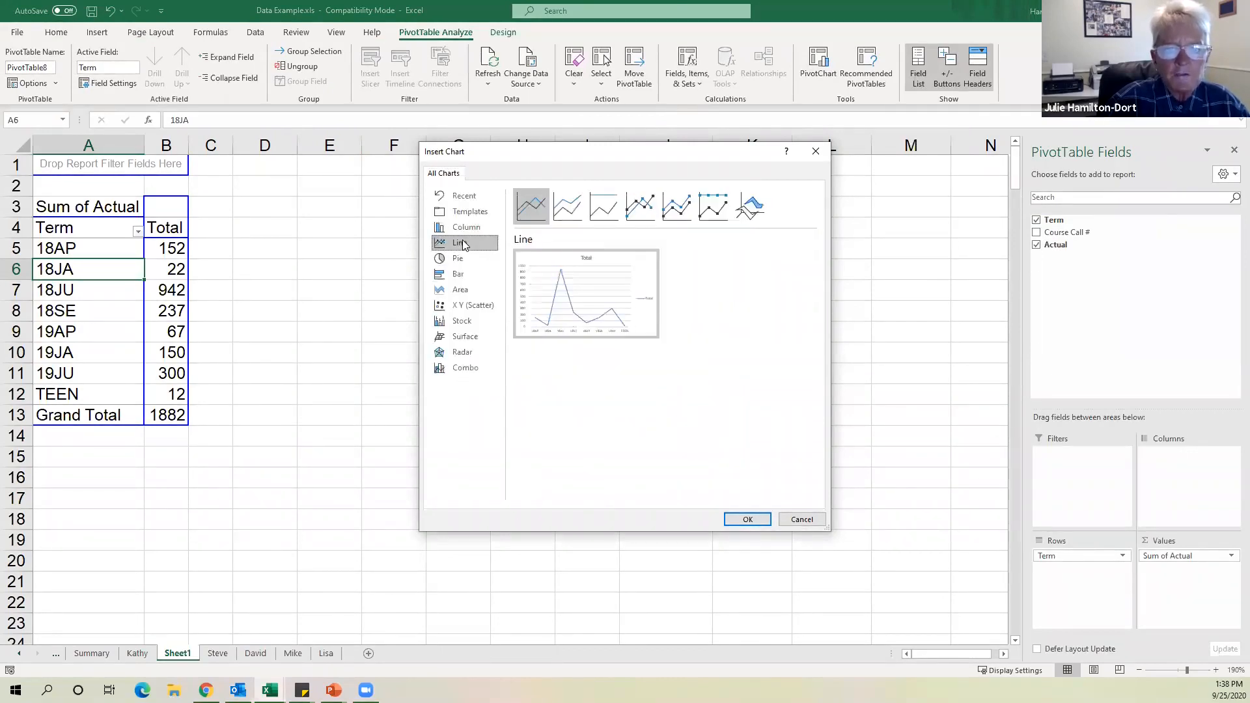
{"action": "left_click", "coordinate": [460, 264]}
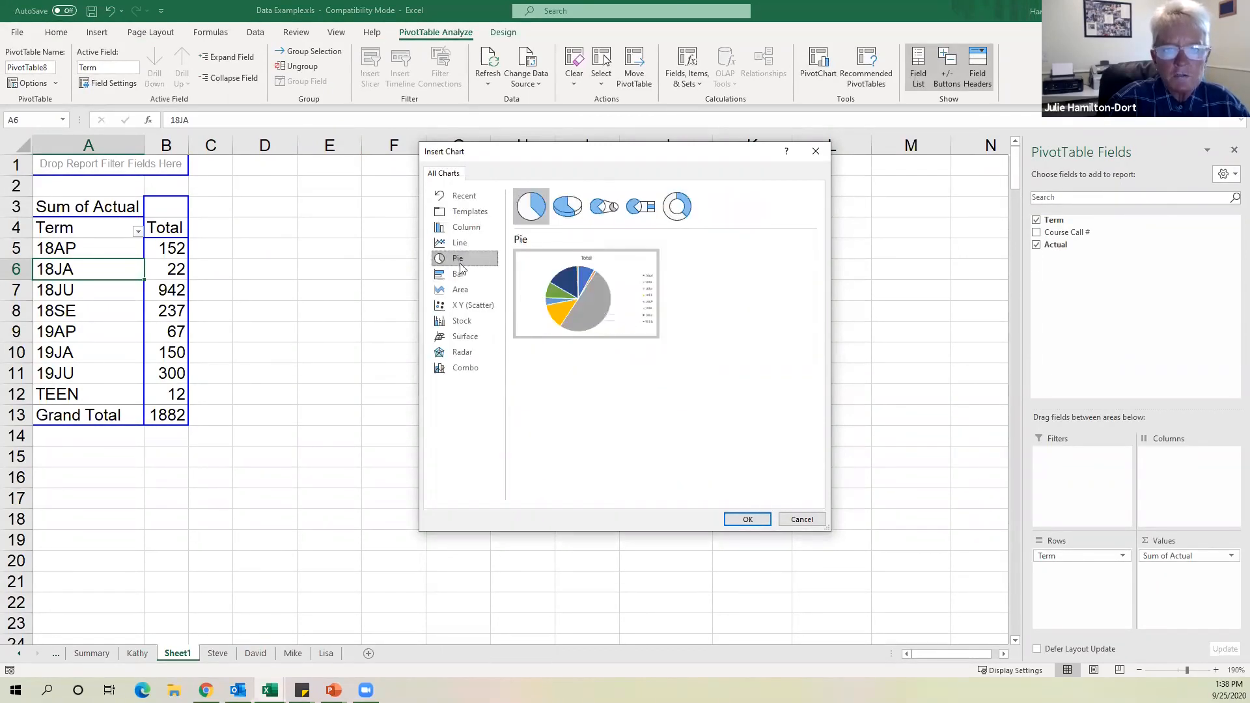
{"action": "left_click", "coordinate": [463, 226]}
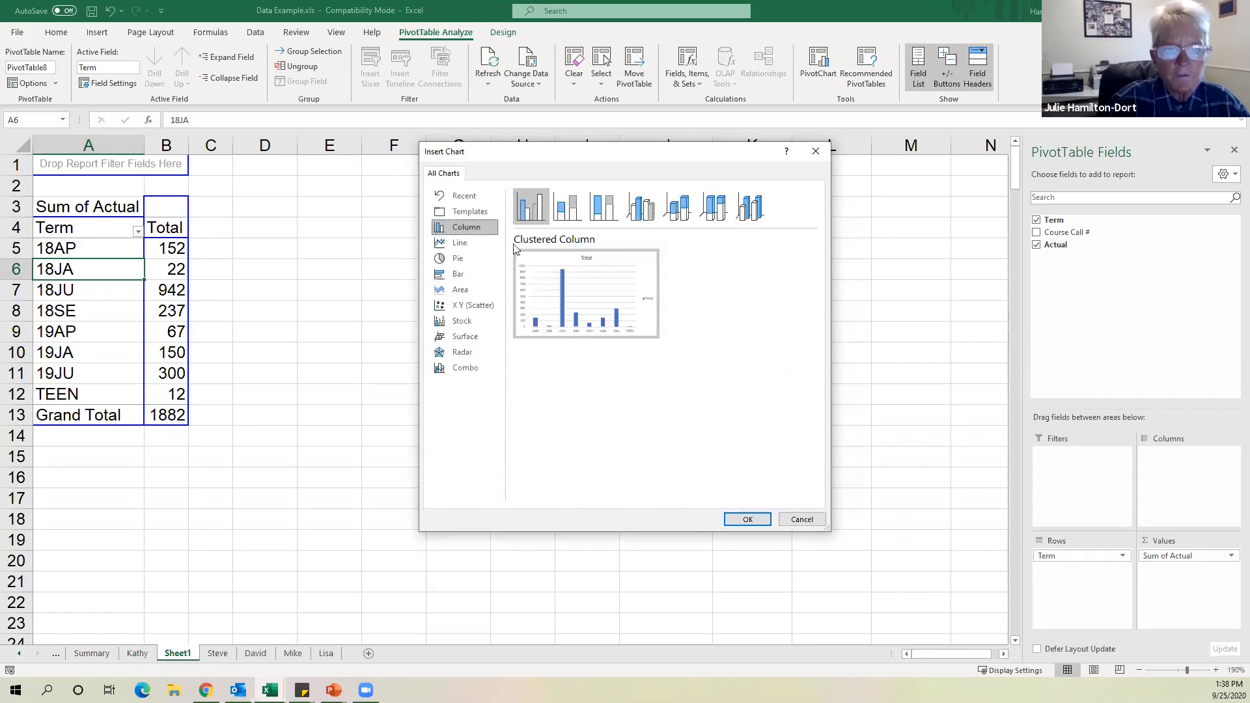
{"action": "left_click", "coordinate": [747, 520]}
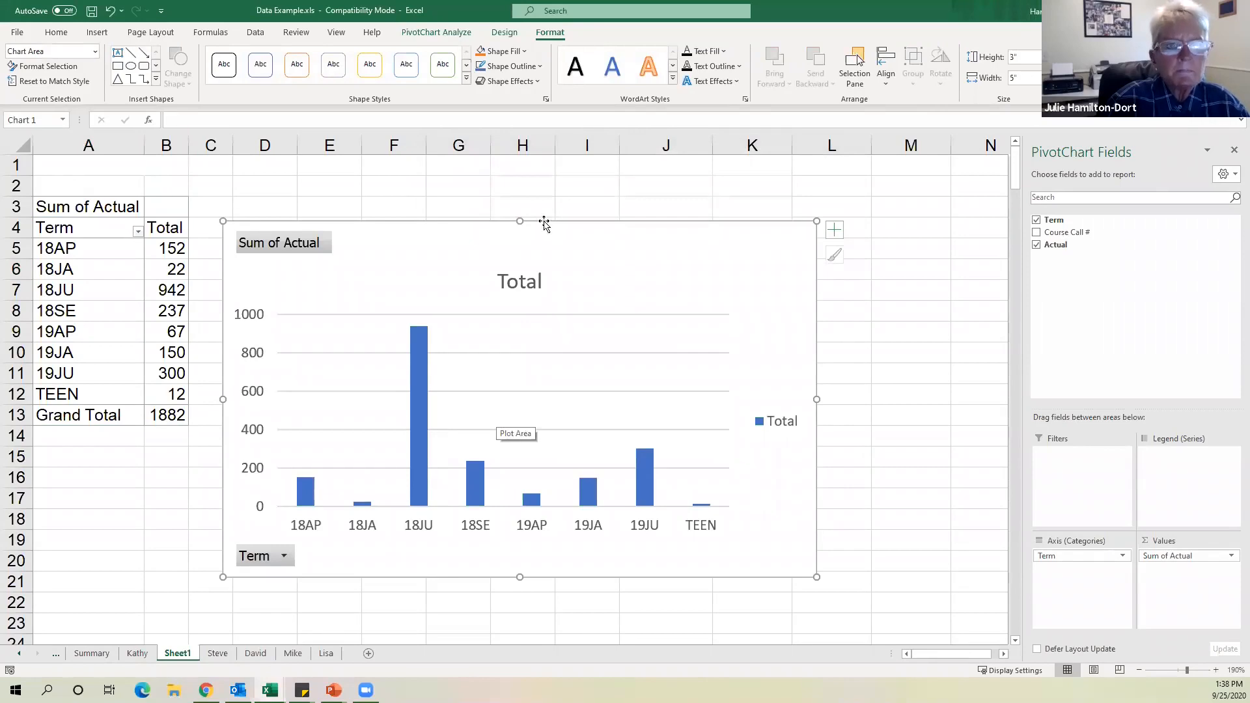
Move the PivotChart to a new sheet named Chart1.
{"action": "left_click", "coordinate": [506, 34]}
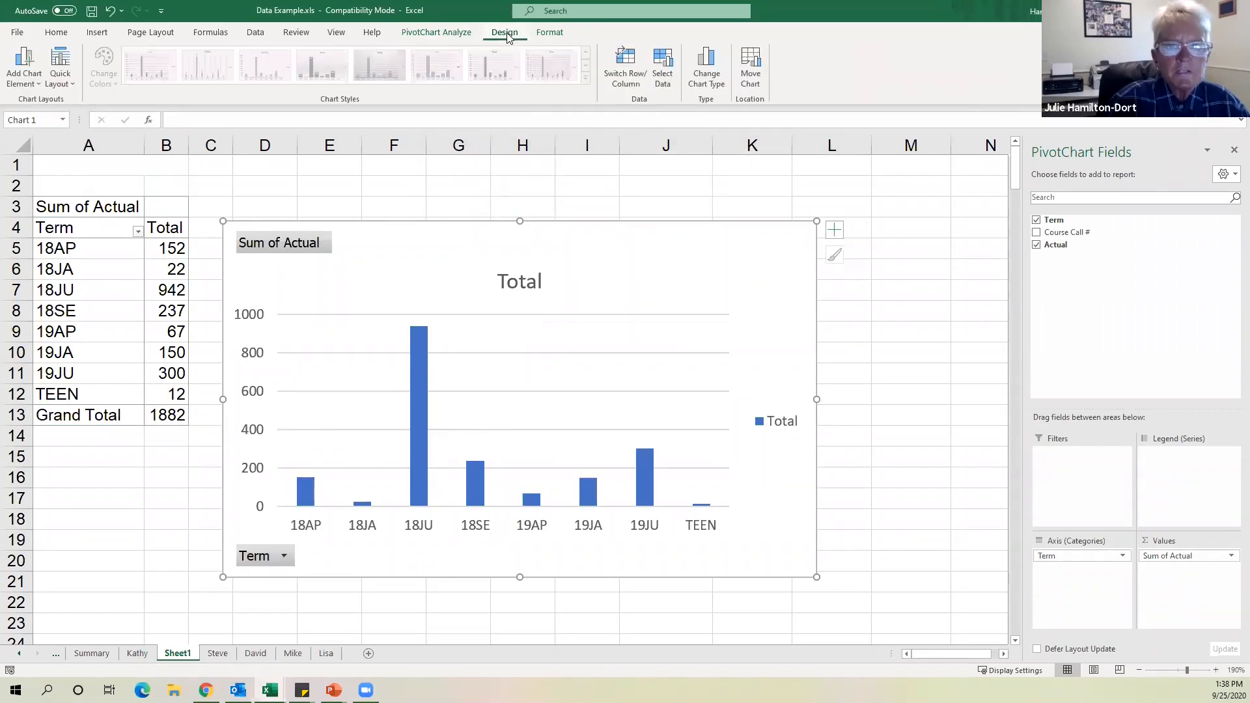
{"action": "left_click", "coordinate": [750, 68]}
{"action": "left_click", "coordinate": [505, 187]}
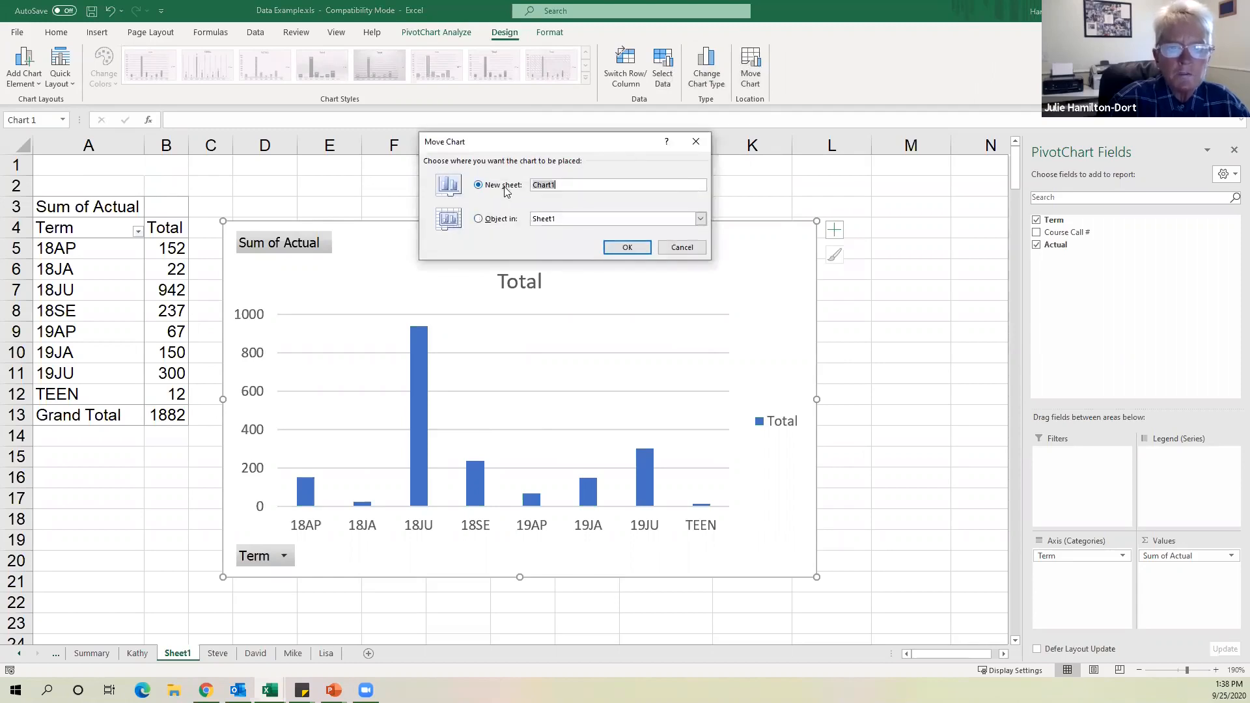
{"action": "left_click", "coordinate": [627, 248]}
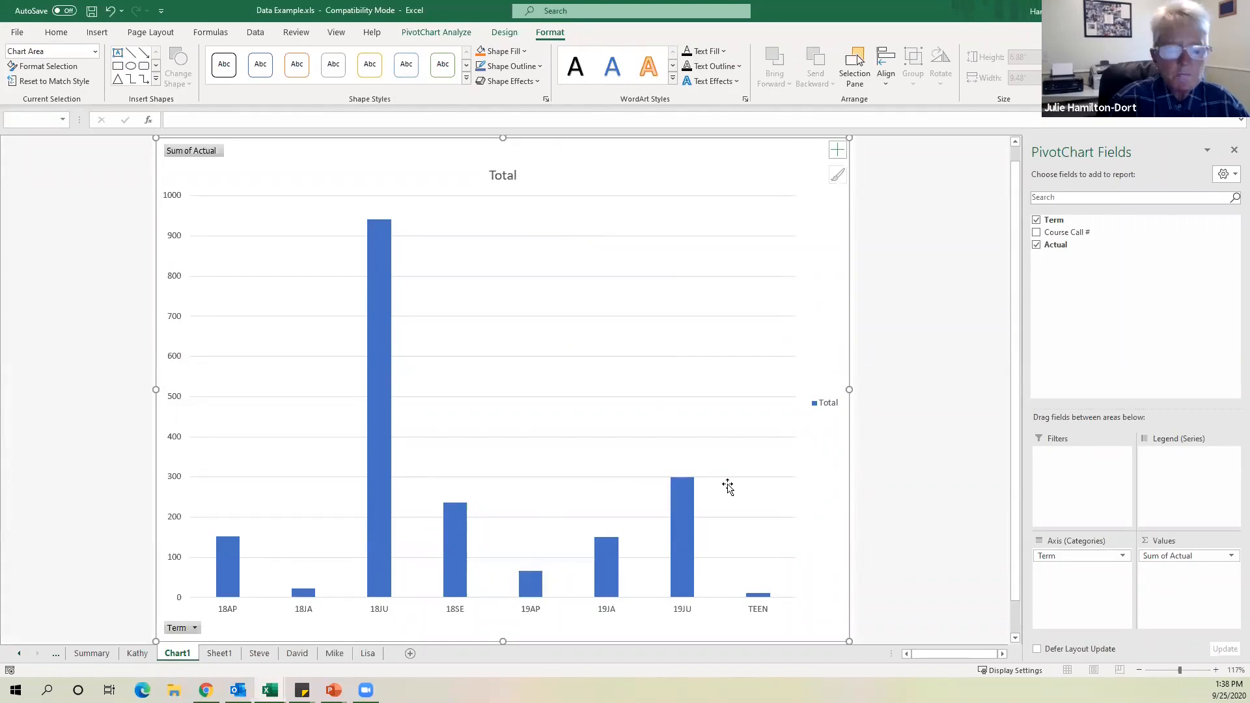
Try Course Call # in place of Term in the PivotChart, restore Term, and switch the Actual field off and on.
{"action": "left_click", "coordinate": [1036, 221]}
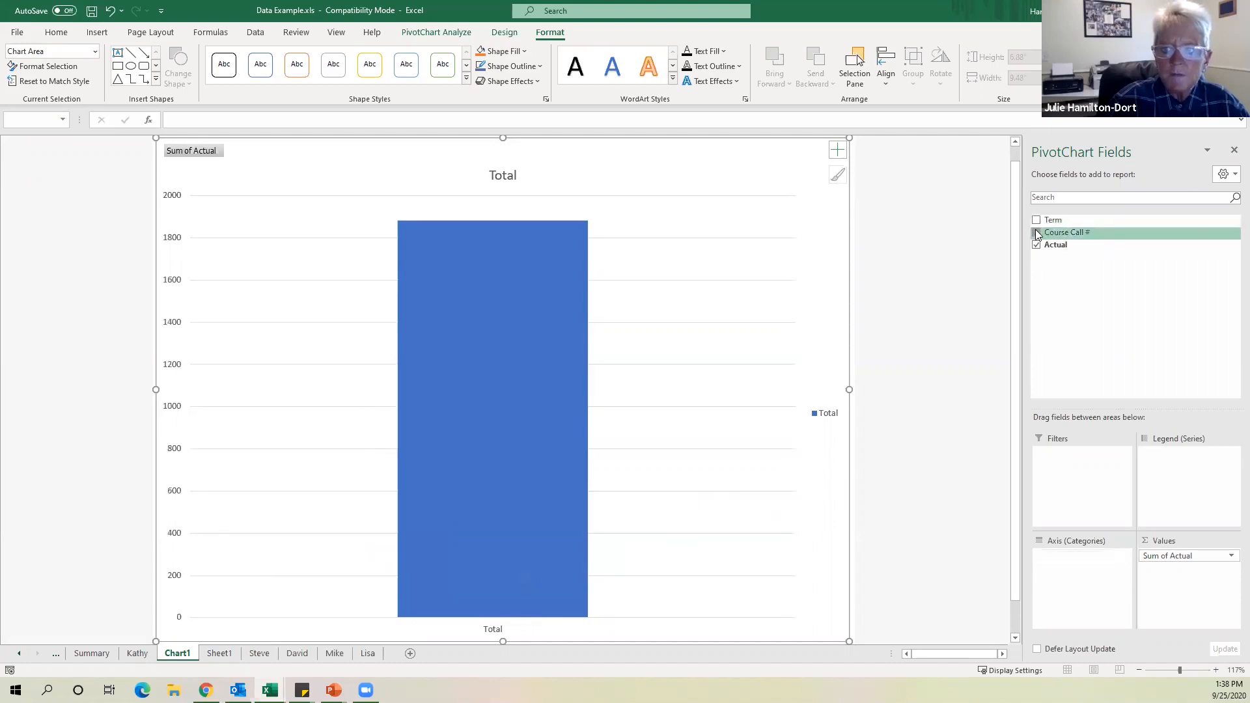
{"action": "left_click", "coordinate": [1036, 233]}
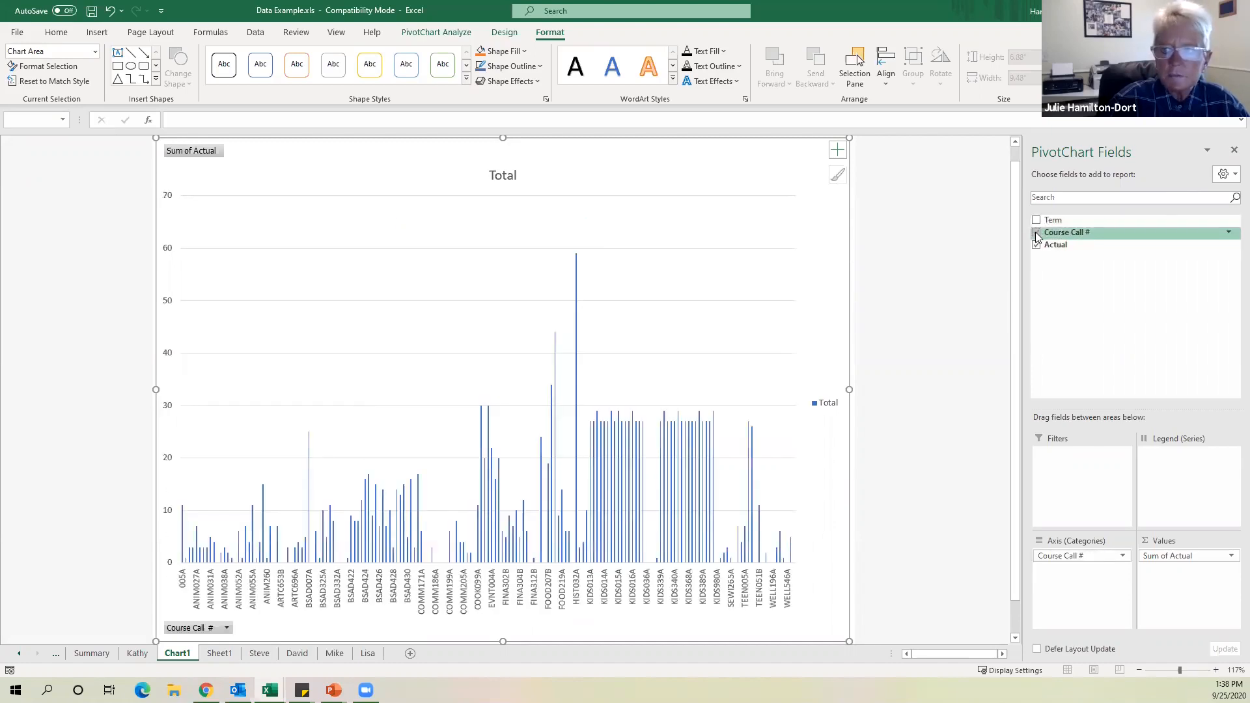
{"action": "left_click", "coordinate": [1037, 233]}
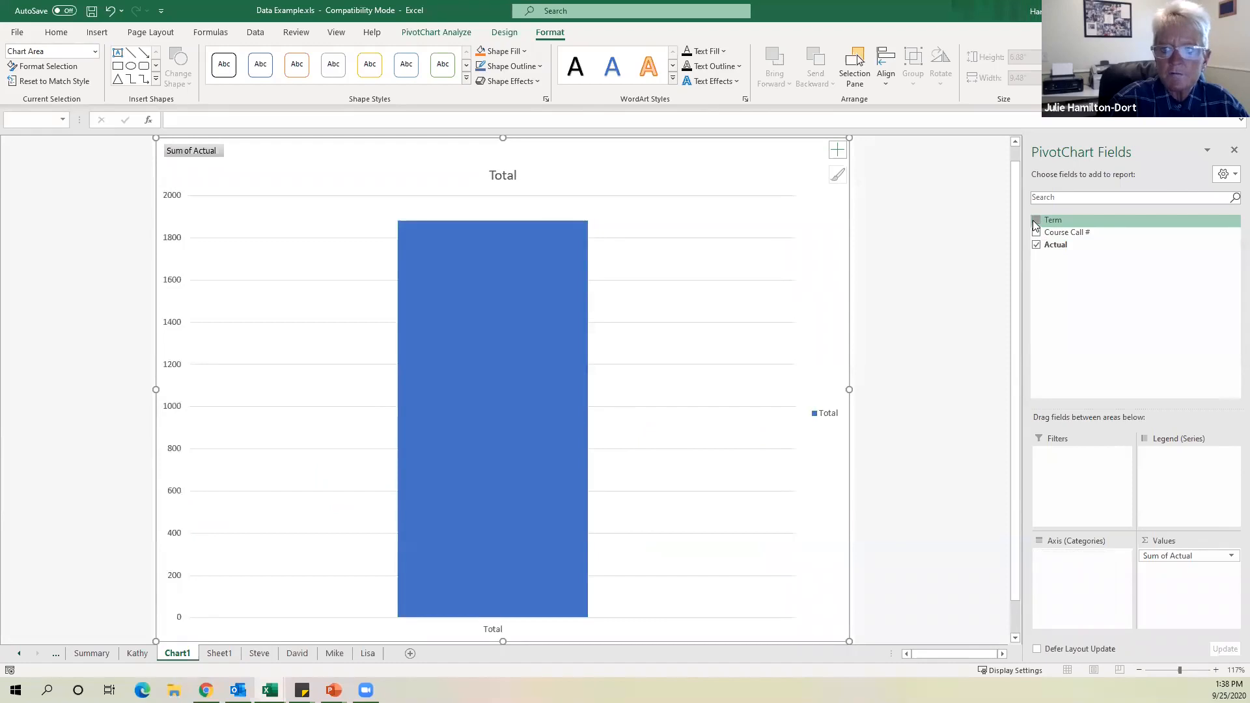
{"action": "left_click", "coordinate": [1036, 221]}
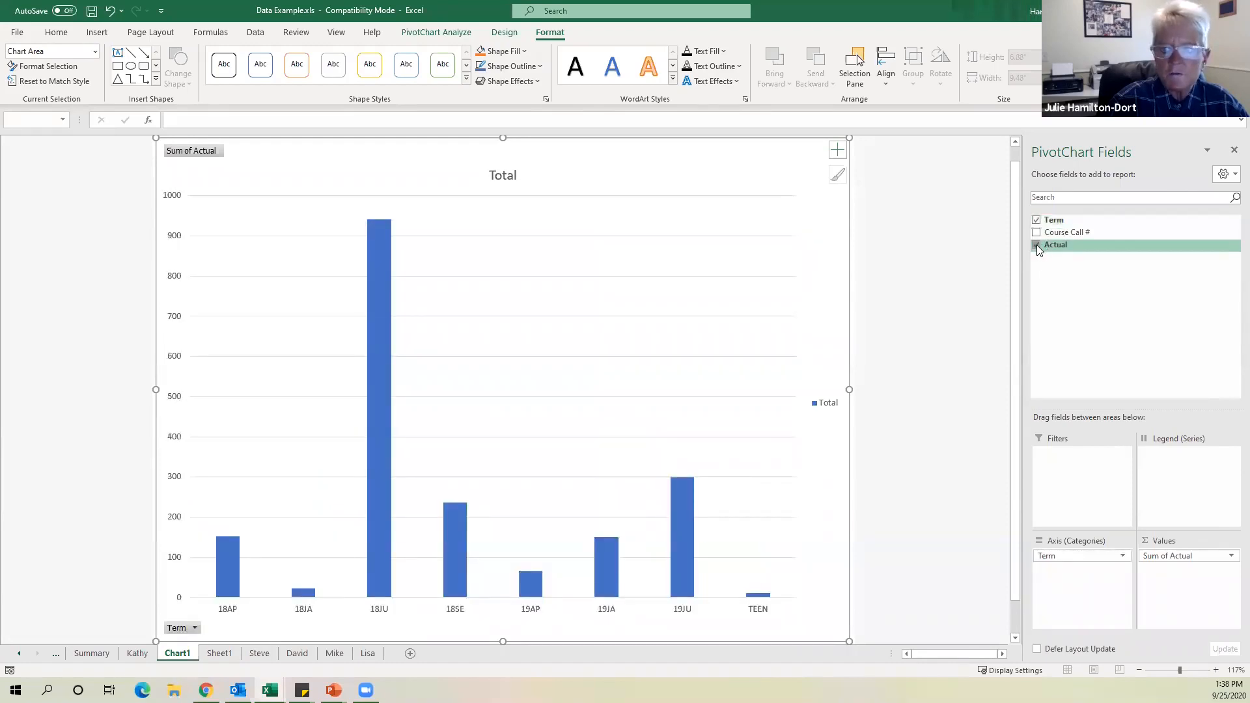
{"action": "left_click", "coordinate": [1036, 246]}
{"action": "left_click", "coordinate": [1036, 245]}
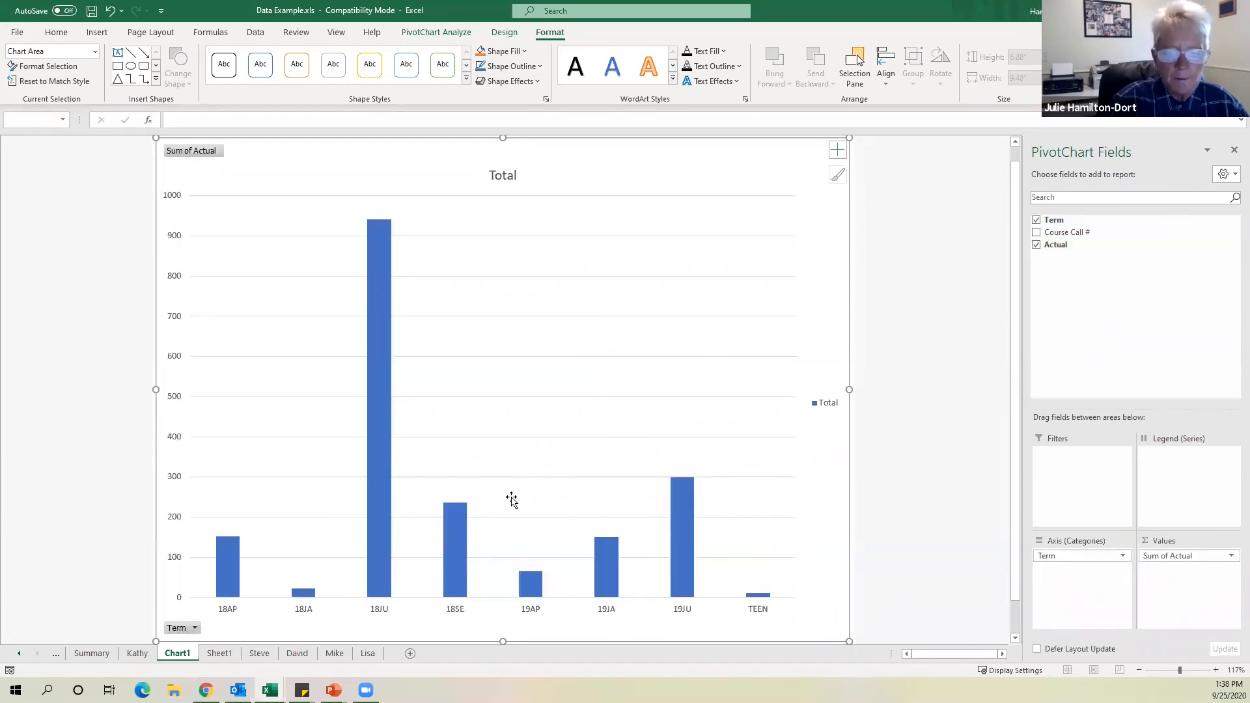
Summarize the PivotChart's Actual value field by Count instead of Sum.
{"action": "left_click", "coordinate": [1230, 558]}
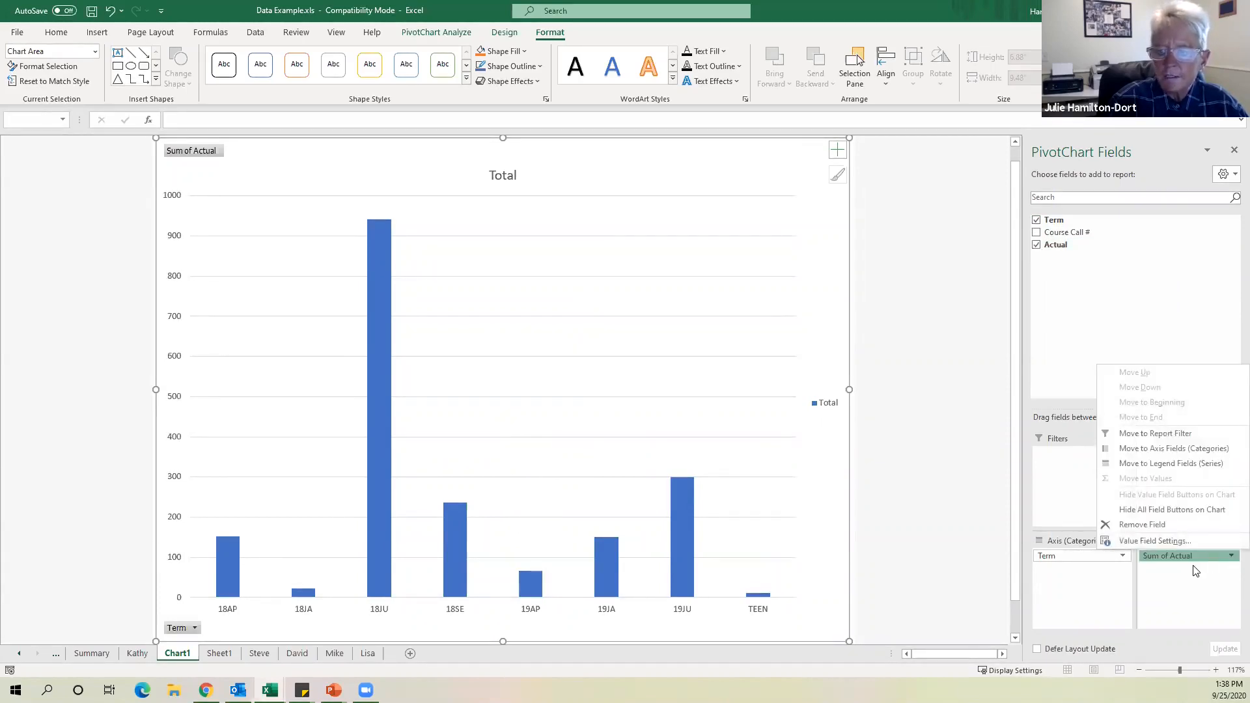
{"action": "left_click", "coordinate": [983, 540]}
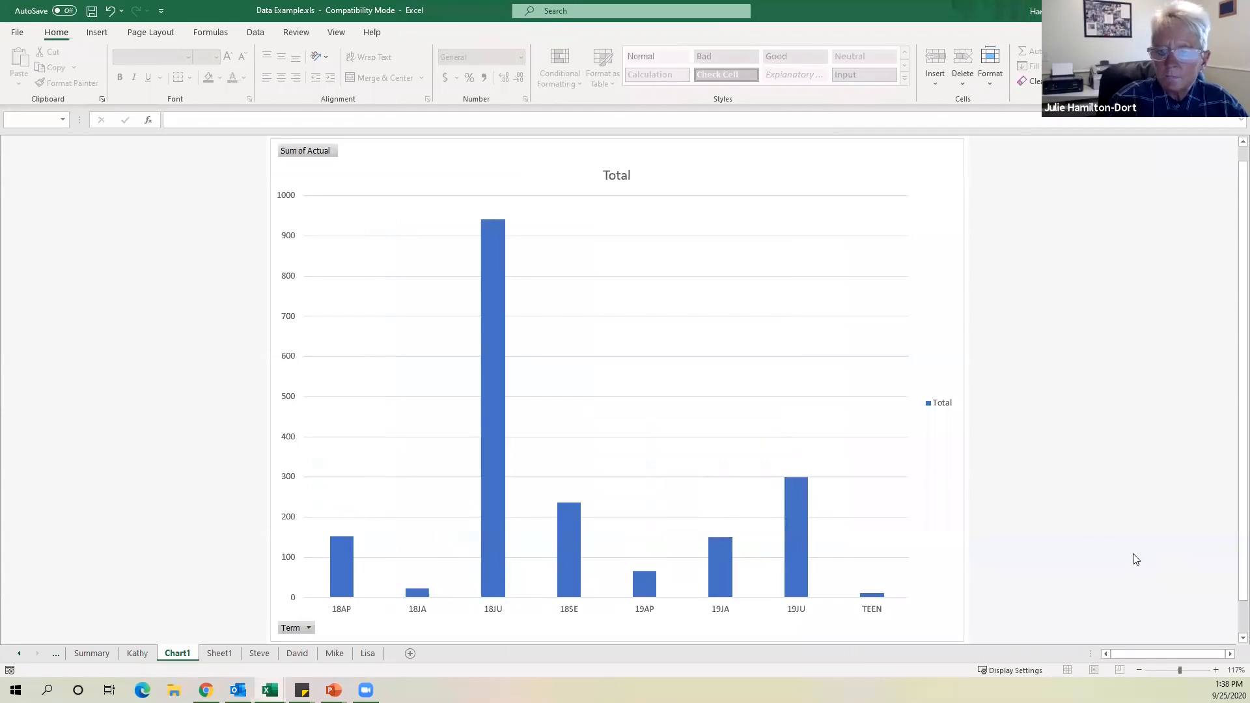
{"action": "left_click", "coordinate": [363, 434]}
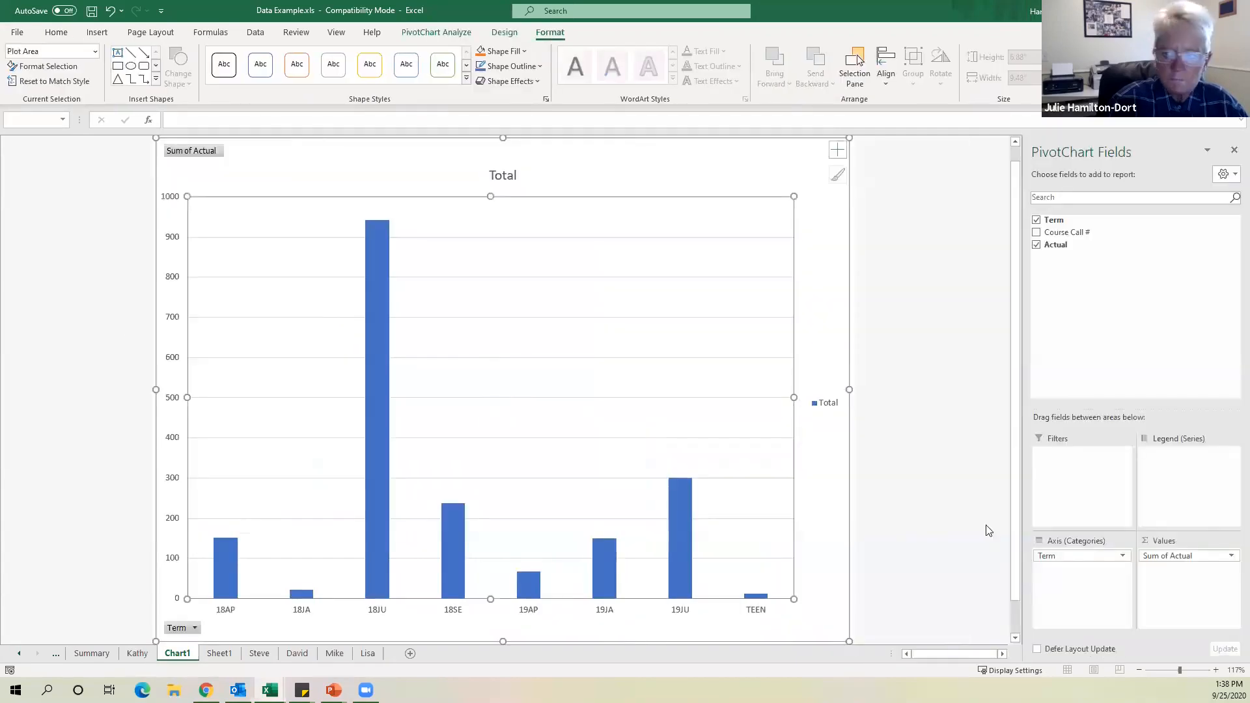
{"action": "left_click", "coordinate": [1230, 556]}
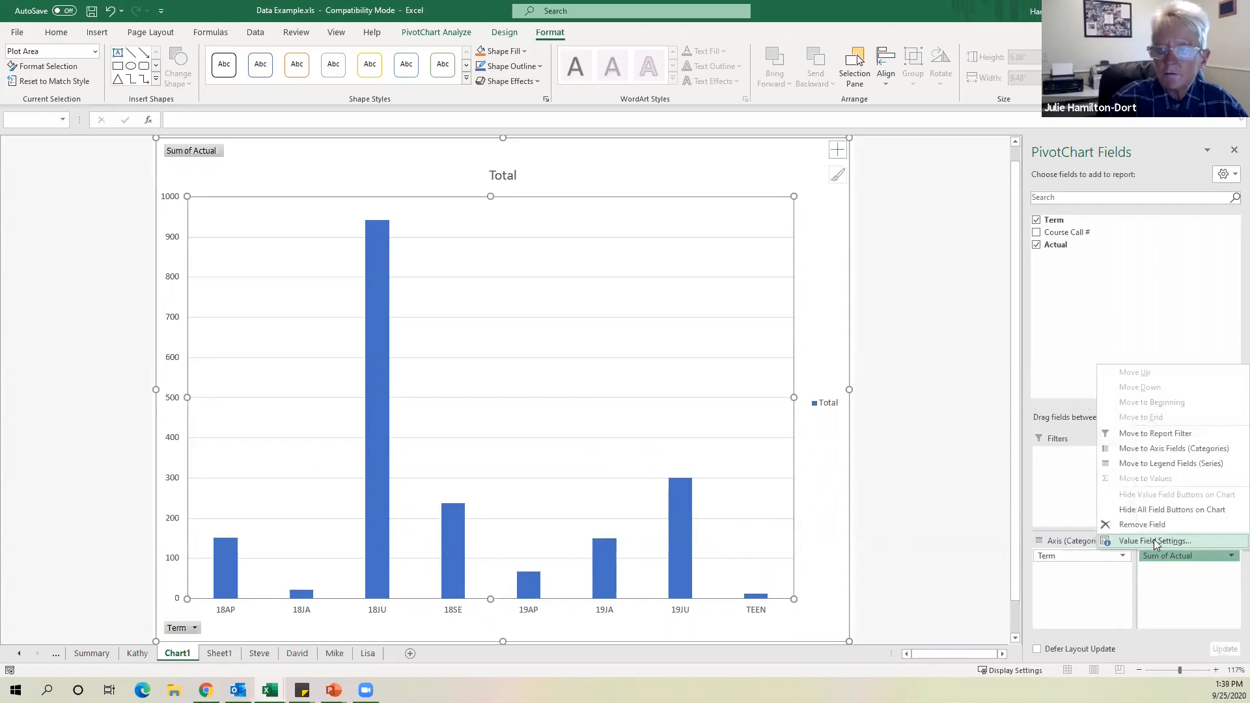
{"action": "left_click", "coordinate": [1155, 541]}
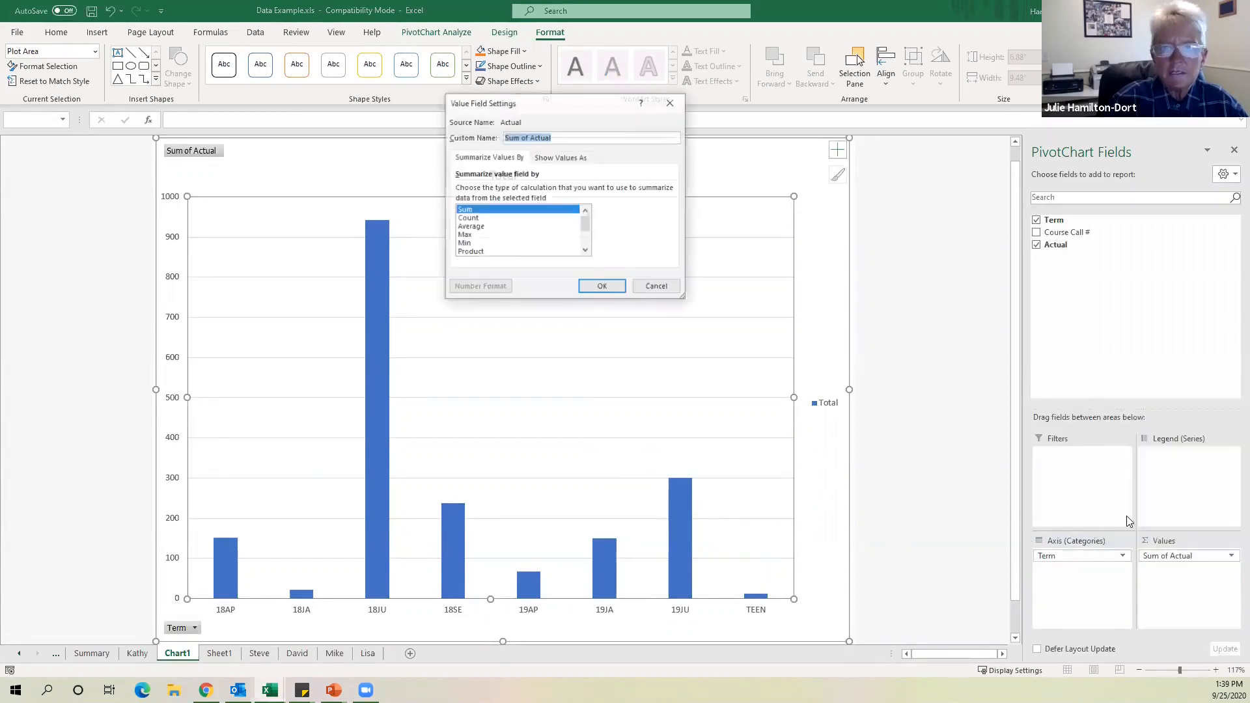
{"action": "left_click", "coordinate": [497, 219]}
{"action": "left_click", "coordinate": [601, 288]}
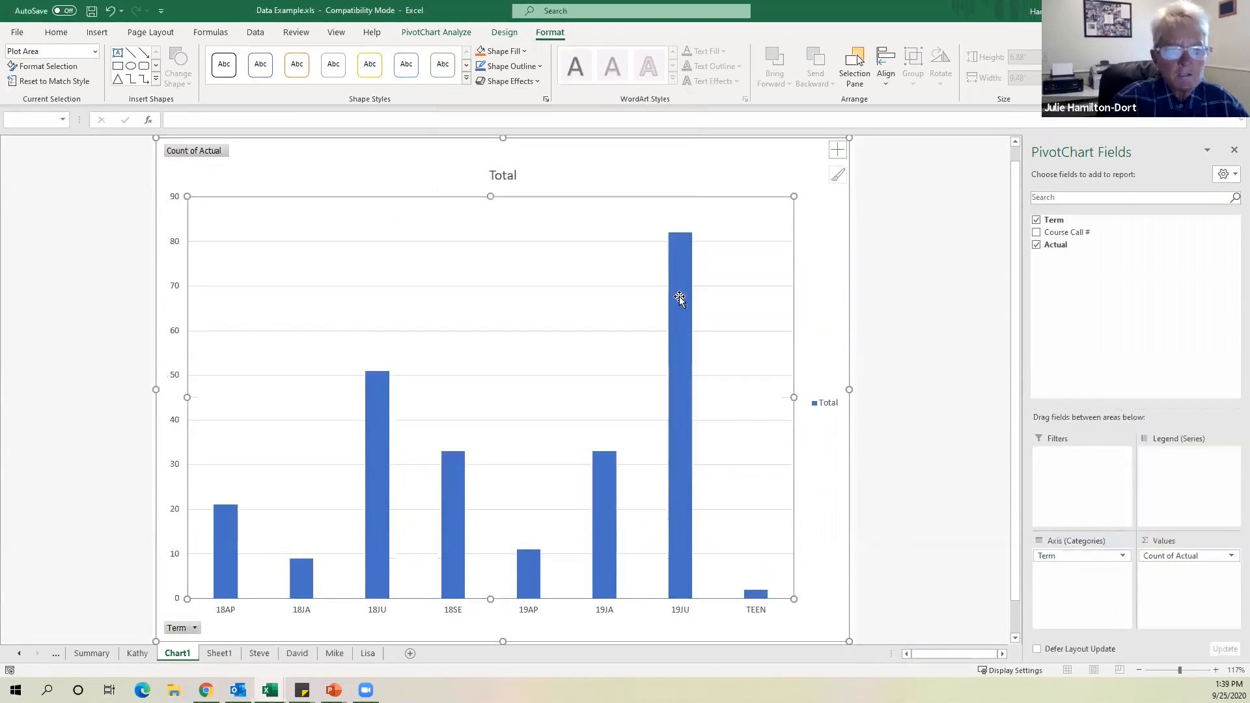
Look over the other summary calculations for the Actual value field and set it back to Sum.
{"action": "left_click", "coordinate": [1232, 557]}
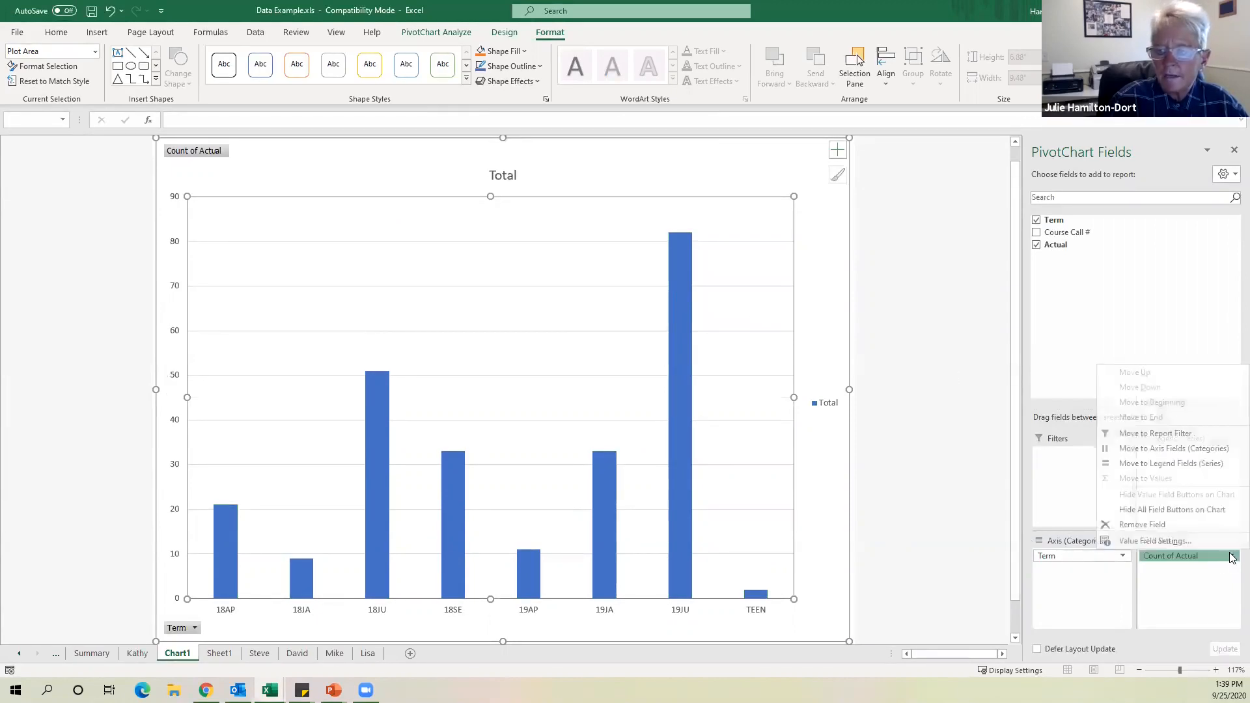
{"action": "left_click", "coordinate": [1155, 541]}
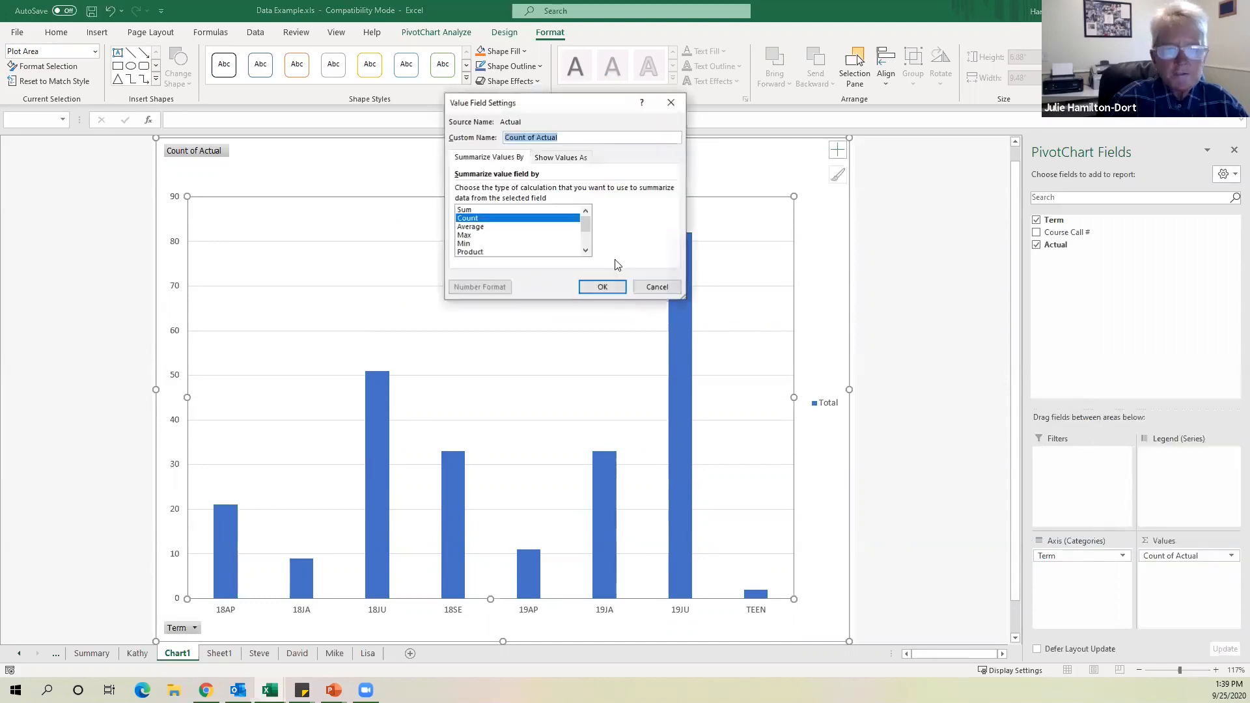
{"action": "left_click", "coordinate": [477, 227]}
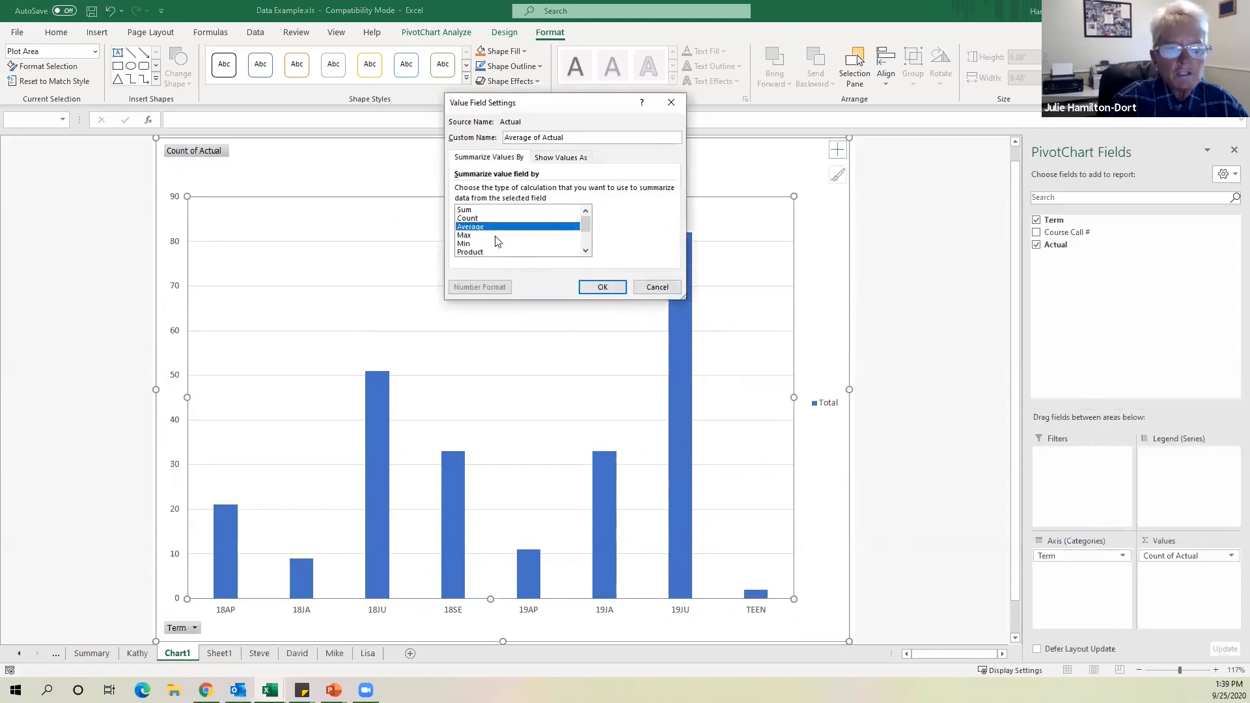
{"action": "left_click", "coordinate": [482, 219]}
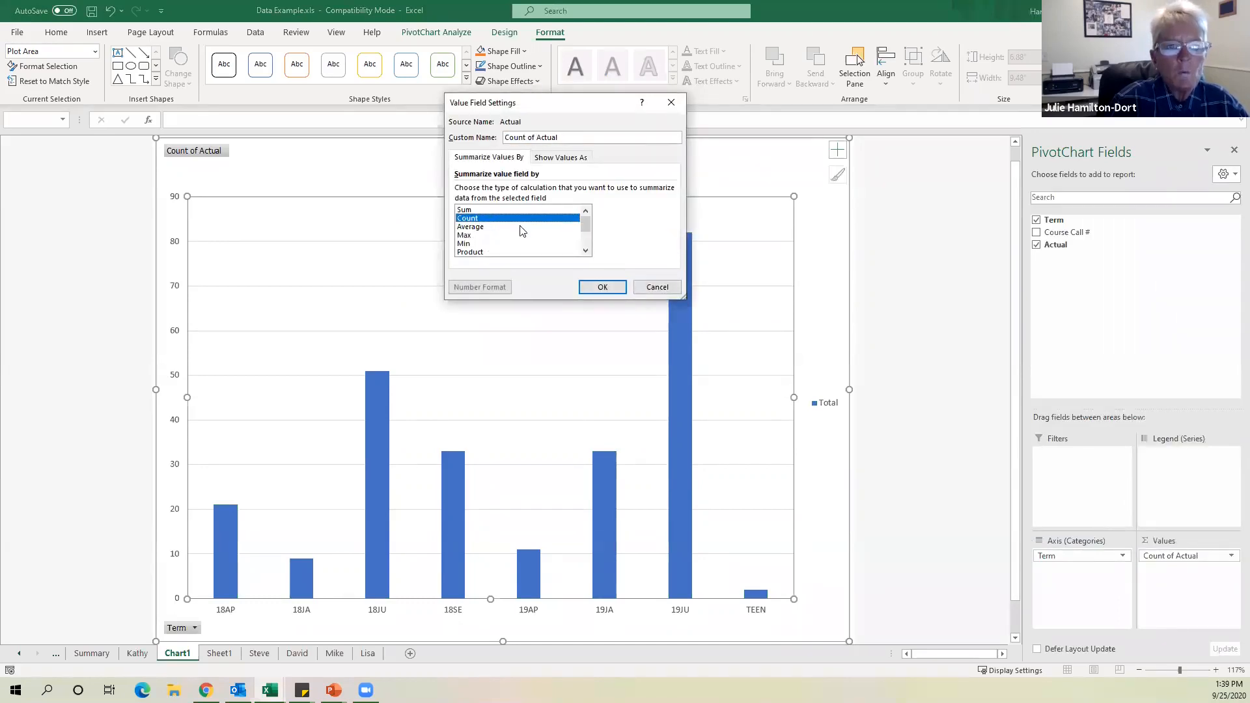
{"action": "scroll", "coordinate": [520, 231], "scroll_direction": "down", "scroll_amount": 2}
{"action": "scroll", "coordinate": [521, 232], "scroll_direction": "up", "scroll_amount": 2}
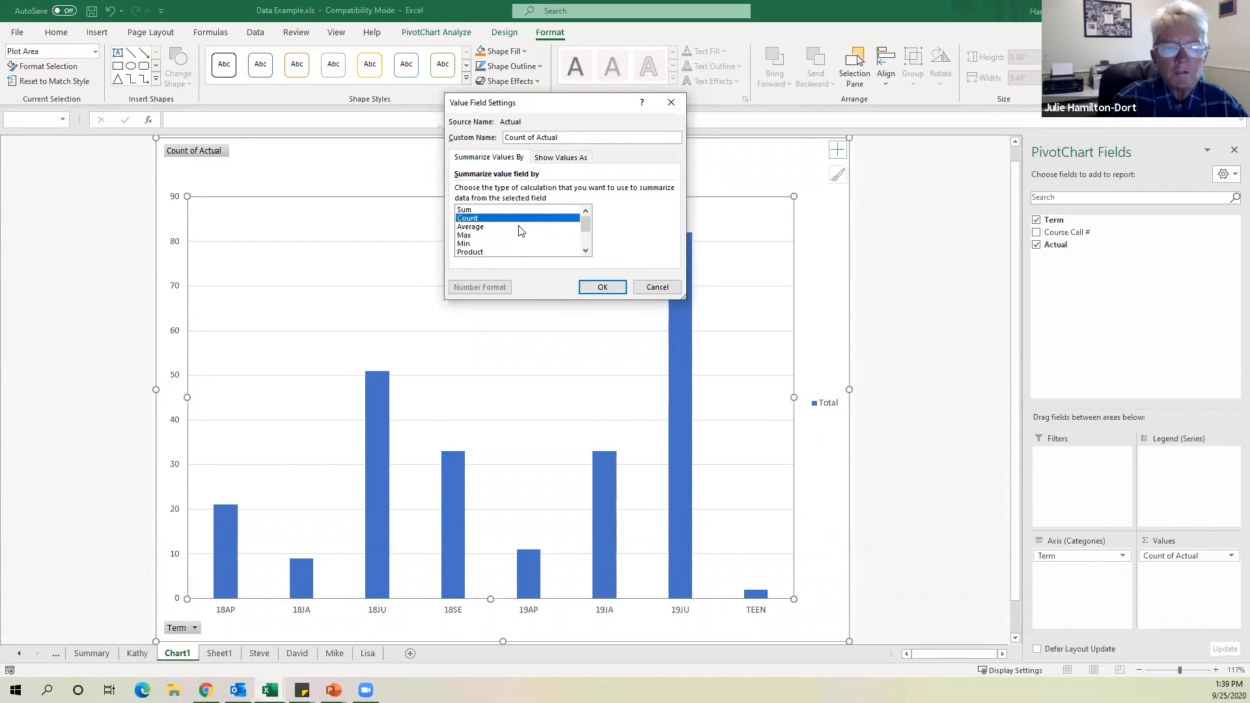
{"action": "left_click", "coordinate": [483, 210]}
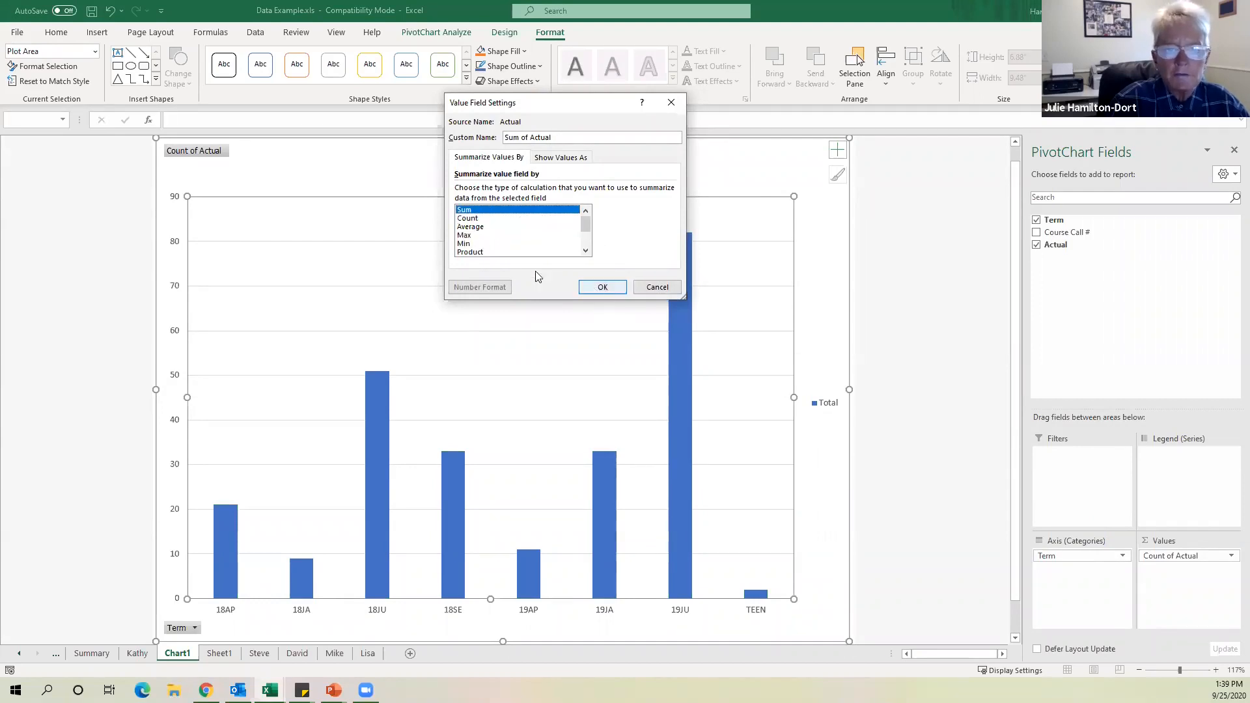
{"action": "left_click", "coordinate": [604, 288]}
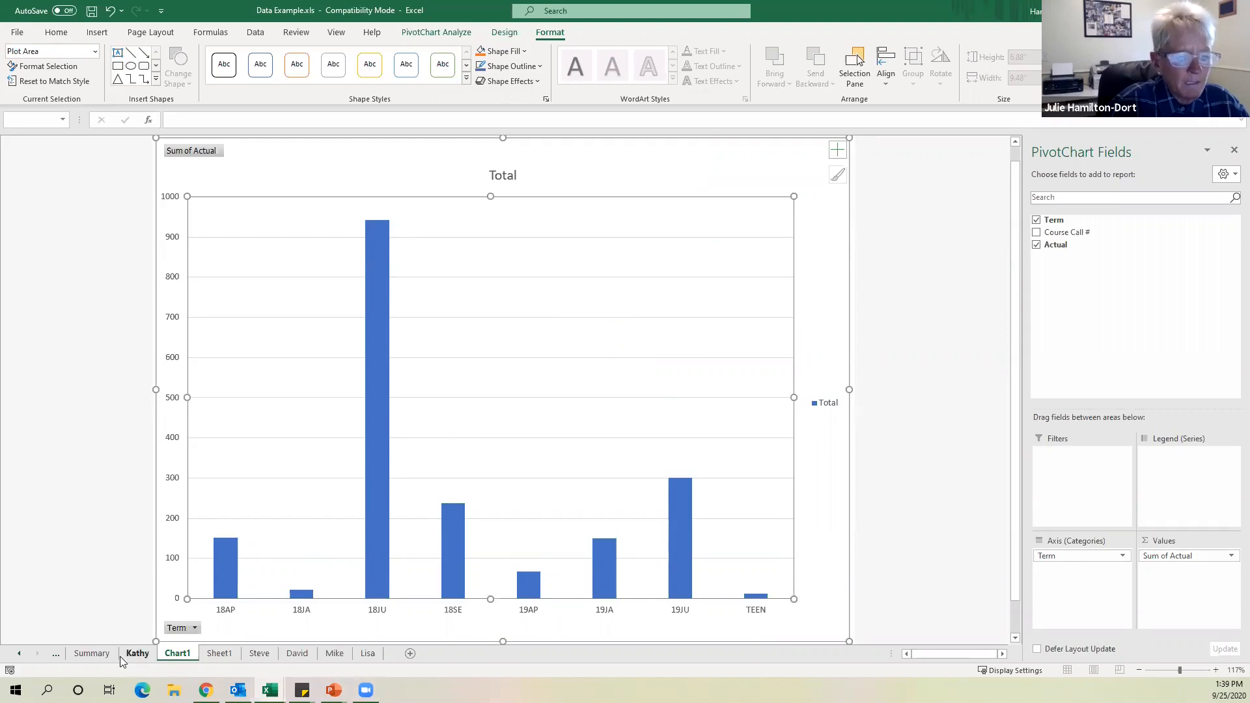
Review the term totals in the Sheet1 PivotTable against the Summary sheet and the Chart1 chart.
{"action": "left_click", "coordinate": [221, 653]}
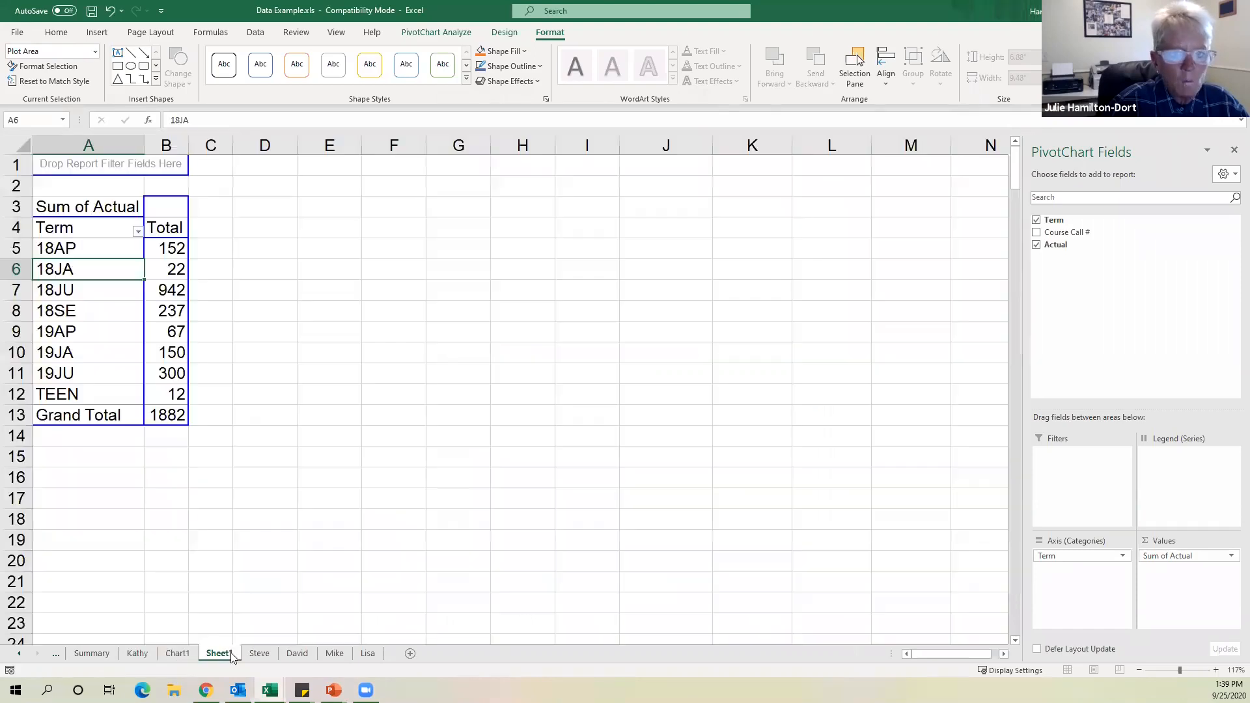
{"action": "left_click", "coordinate": [121, 306]}
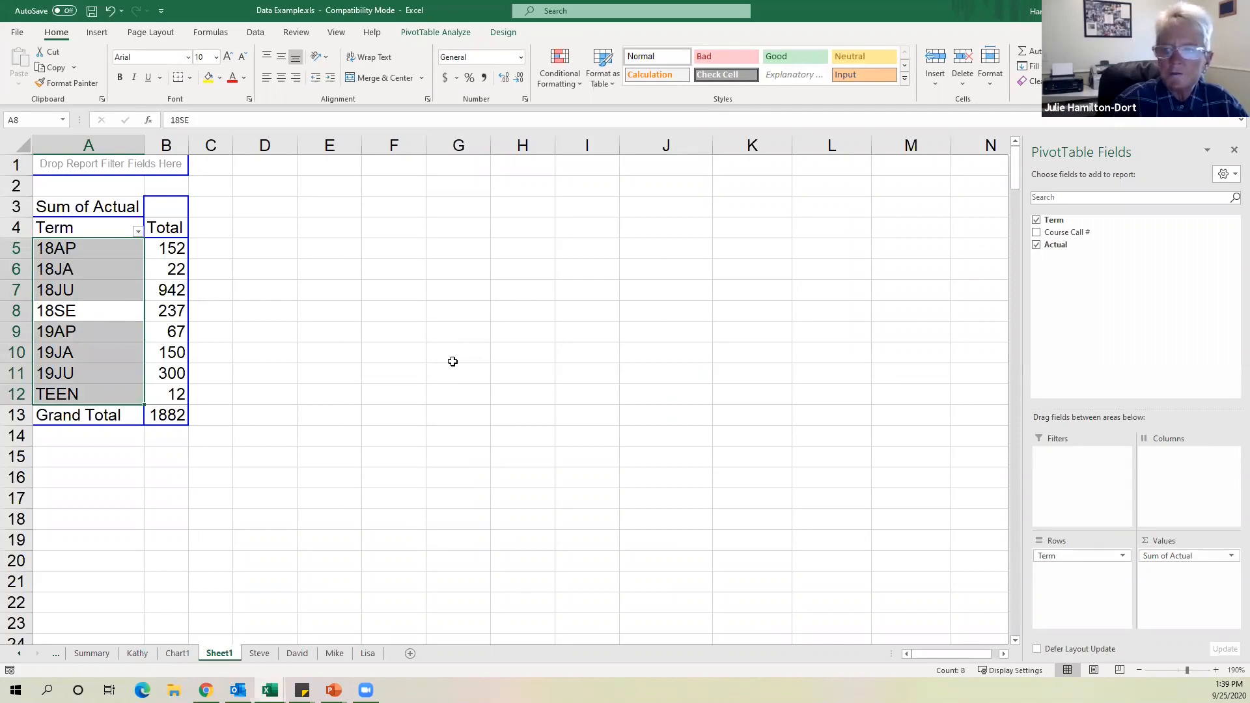
{"action": "left_click", "coordinate": [90, 654]}
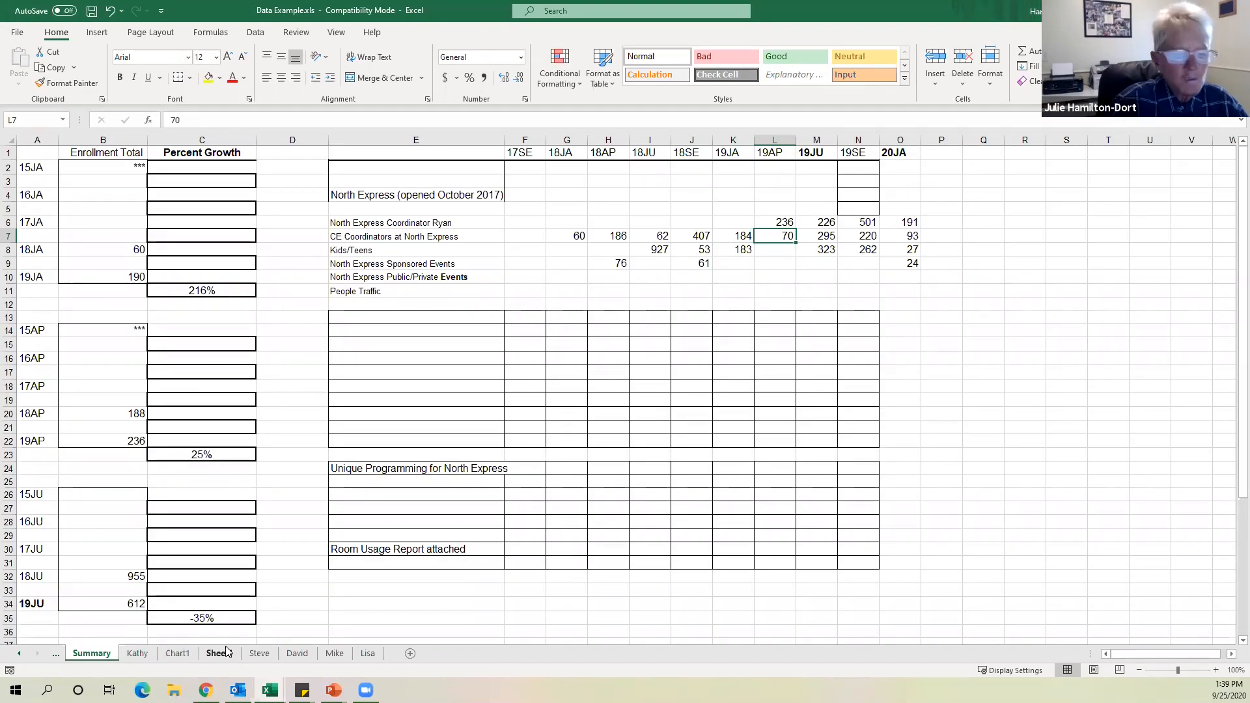
{"action": "left_click", "coordinate": [180, 655]}
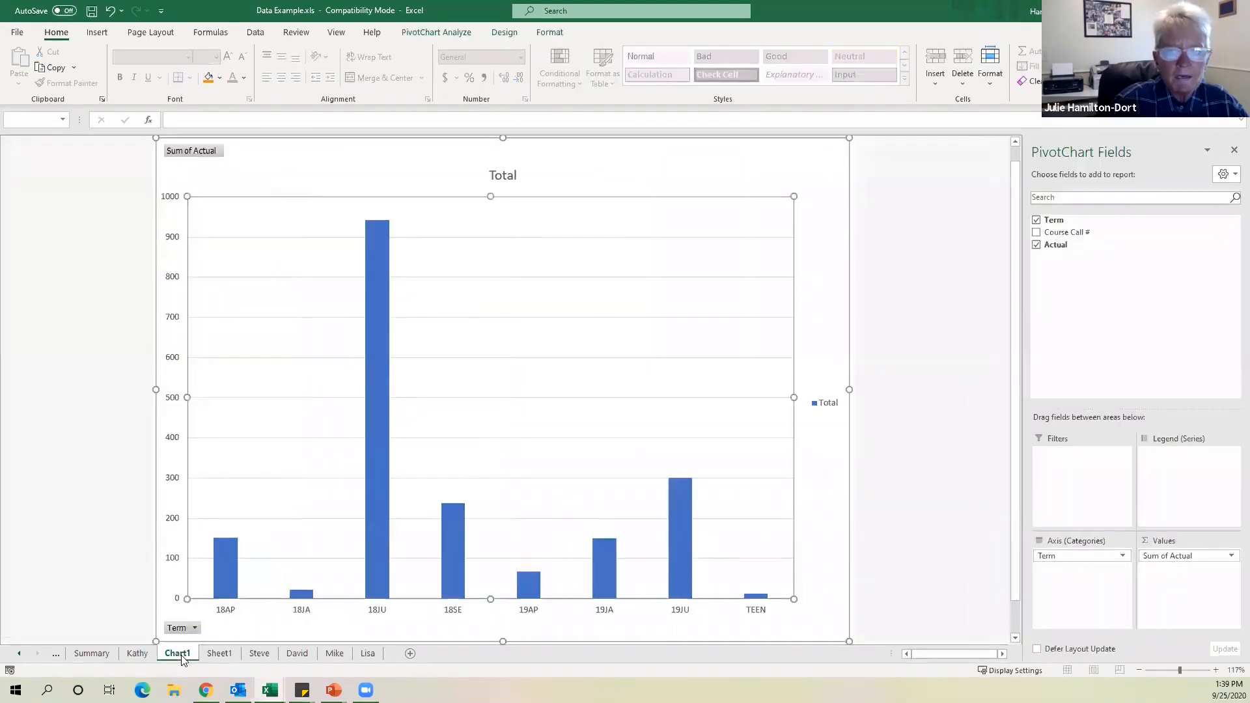
{"action": "left_click", "coordinate": [219, 654]}
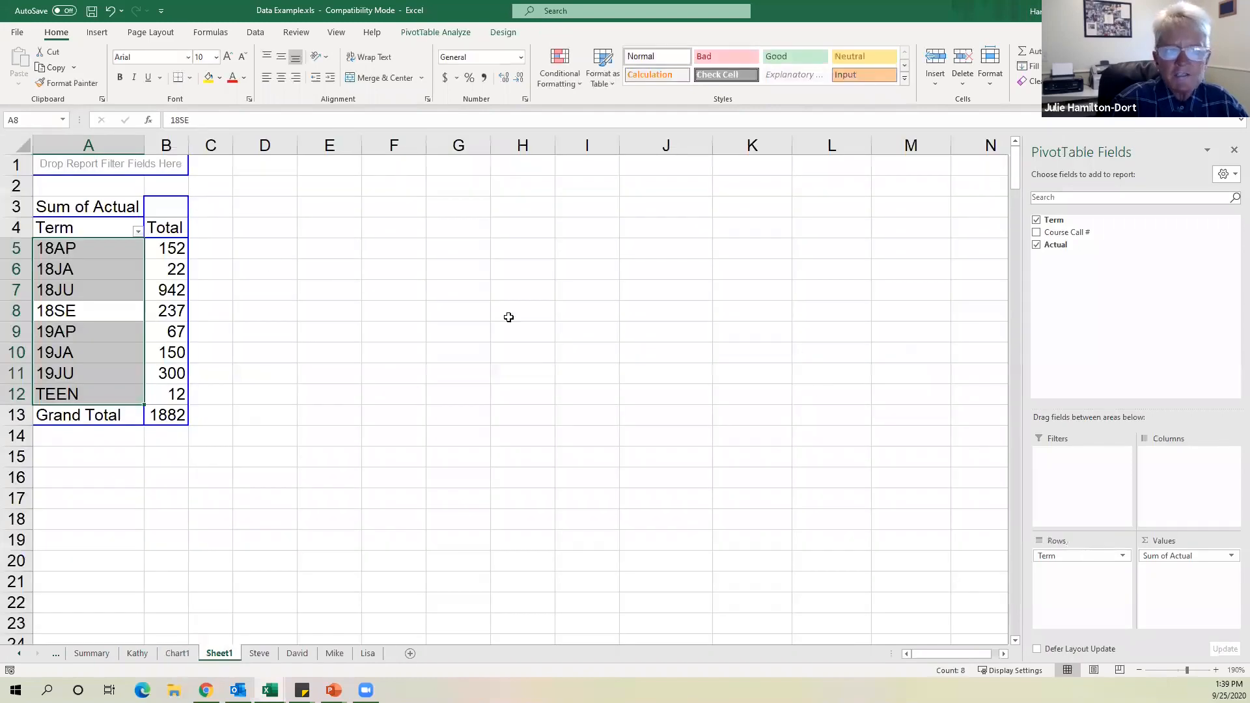
{"action": "left_click", "coordinate": [237, 281]}
{"action": "left_click", "coordinate": [120, 263]}
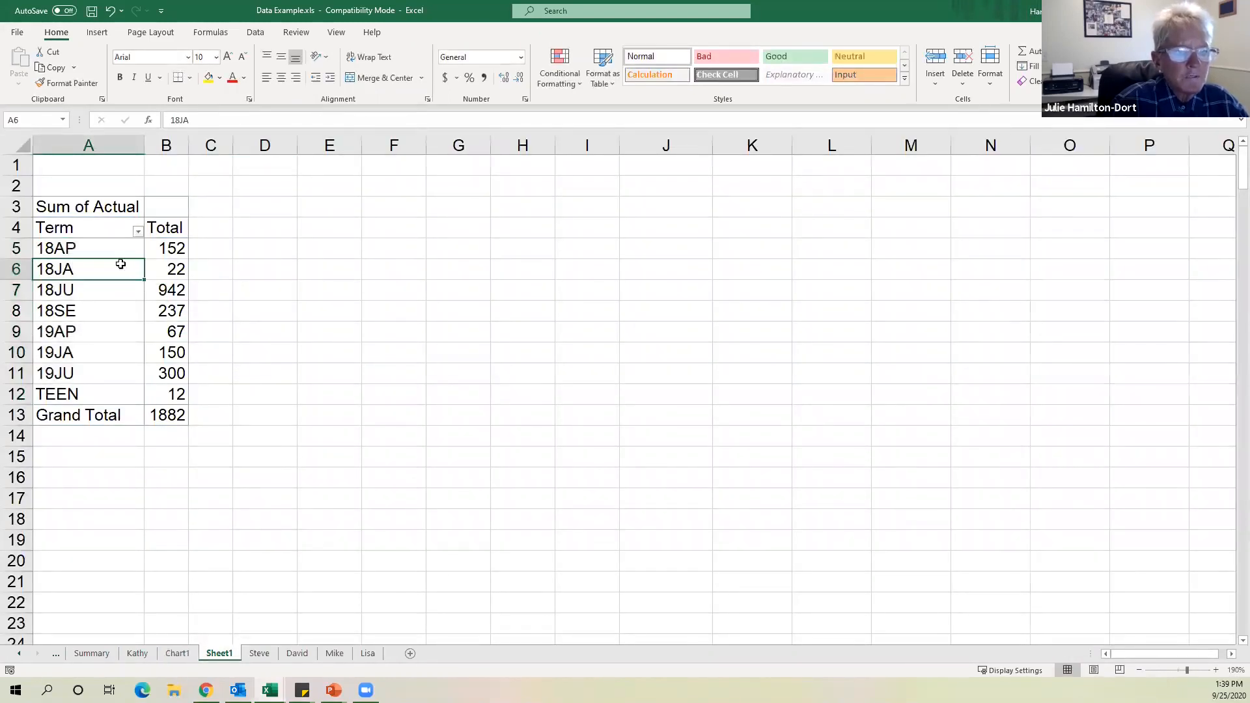
Filter the Sheet1 PivotTable's Term field to only 18AP and 18JA, and check the filtered result in Chart1.
{"action": "left_click", "coordinate": [137, 231]}
{"action": "left_click", "coordinate": [39, 371]}
{"action": "left_click", "coordinate": [38, 382]}
{"action": "left_click", "coordinate": [39, 394]}
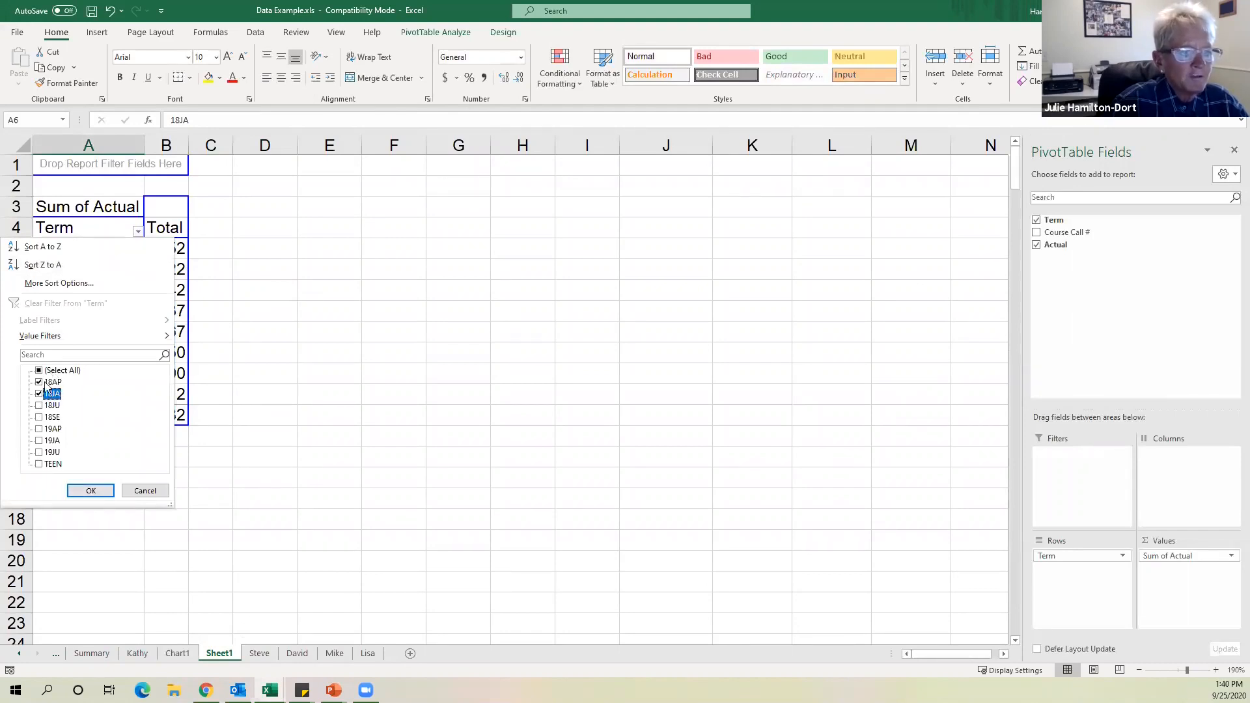
{"action": "left_click", "coordinate": [84, 496]}
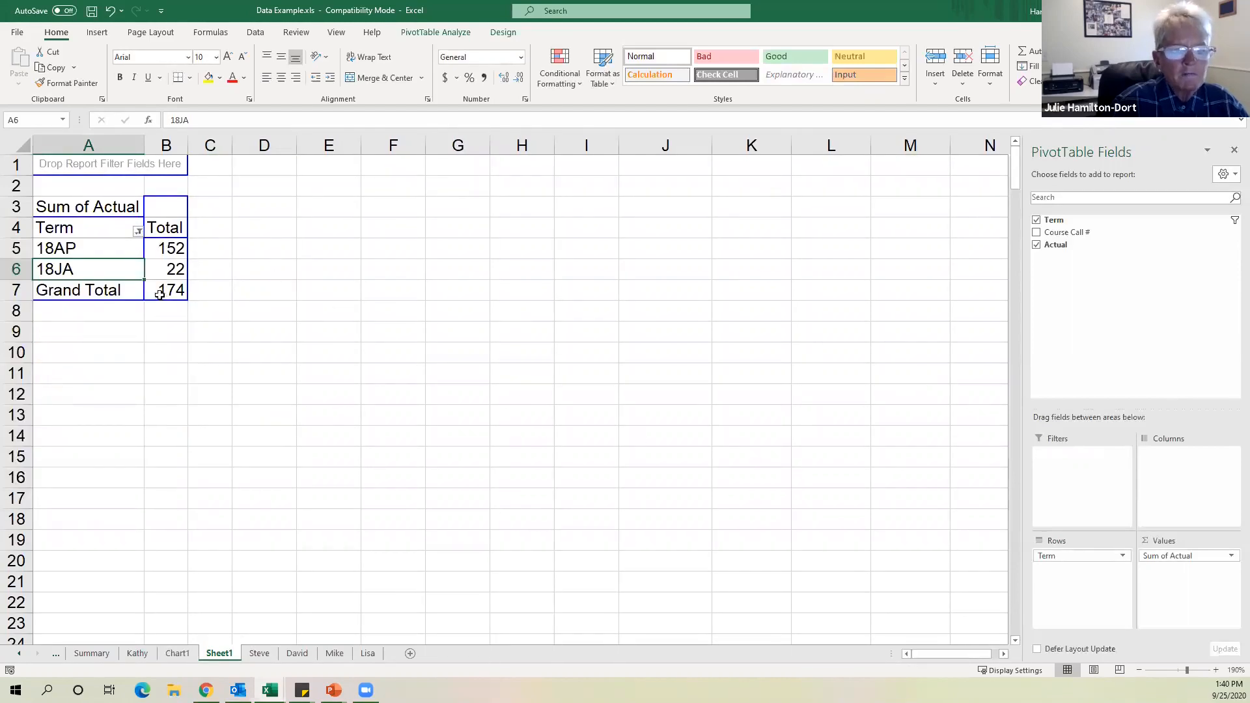
{"action": "left_click", "coordinate": [177, 654]}
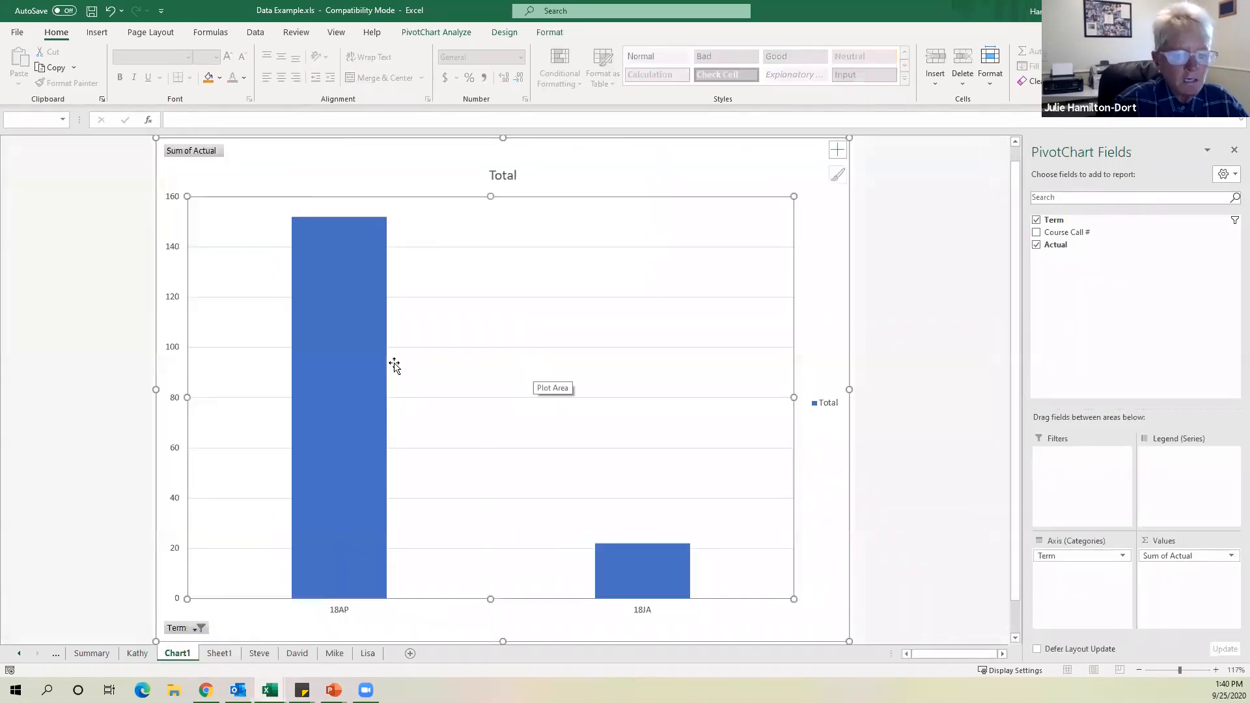
{"action": "left_click", "coordinate": [220, 653]}
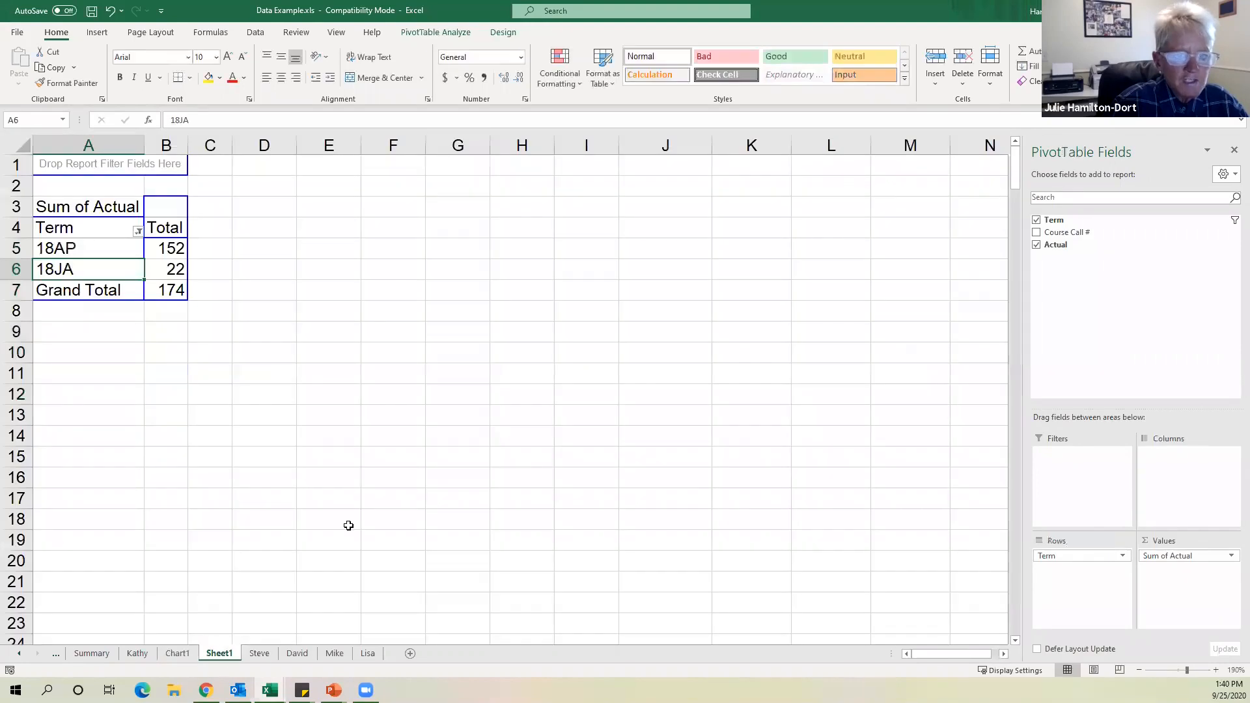
Reselect all terms in the Sheet1 PivotTable's Term filter.
{"action": "left_click", "coordinate": [139, 231]}
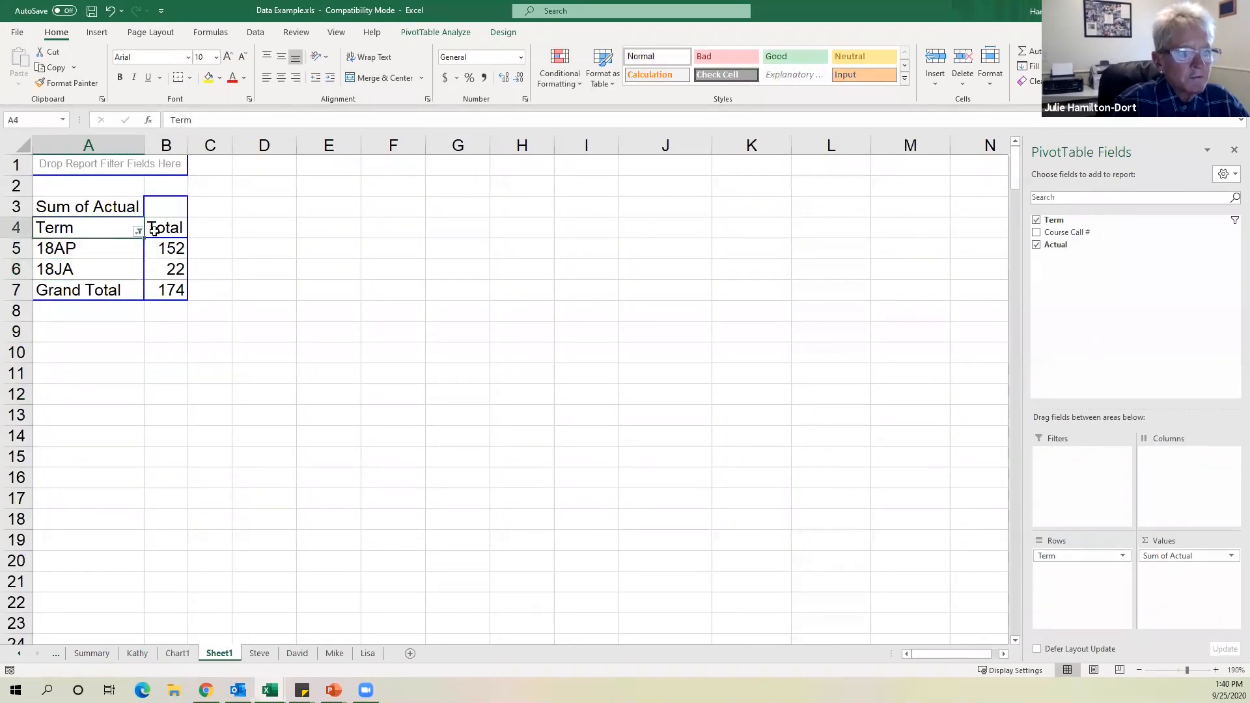
{"action": "left_click", "coordinate": [138, 232]}
{"action": "left_click", "coordinate": [38, 370]}
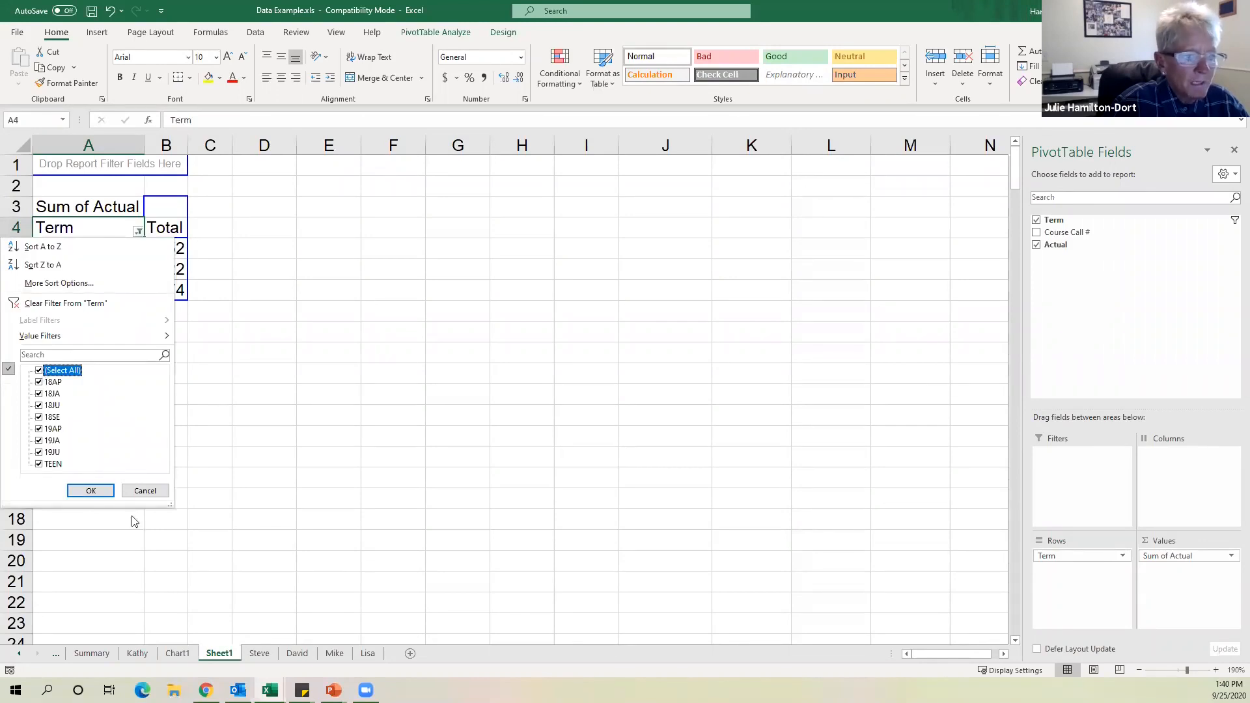
{"action": "left_click", "coordinate": [90, 490]}
{"action": "left_click", "coordinate": [393, 436]}
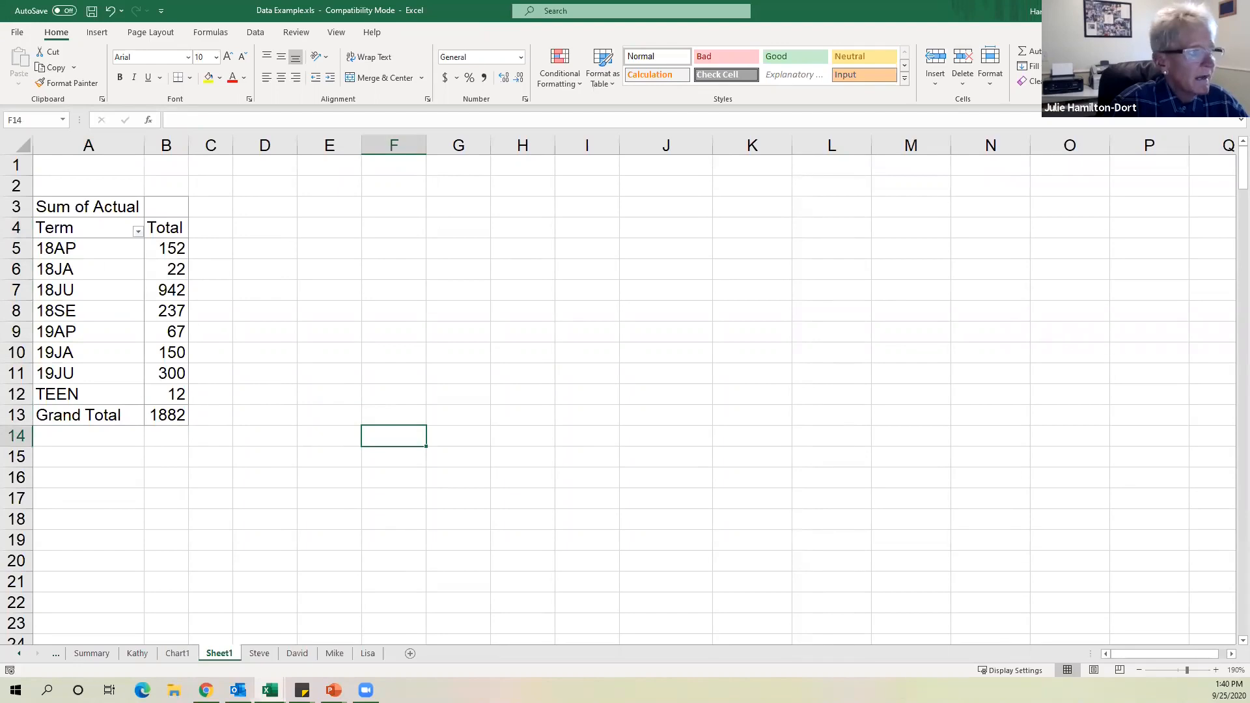
Remove the Term and Actual fields from the Sheet1 PivotTable.
{"action": "left_click", "coordinate": [105, 272]}
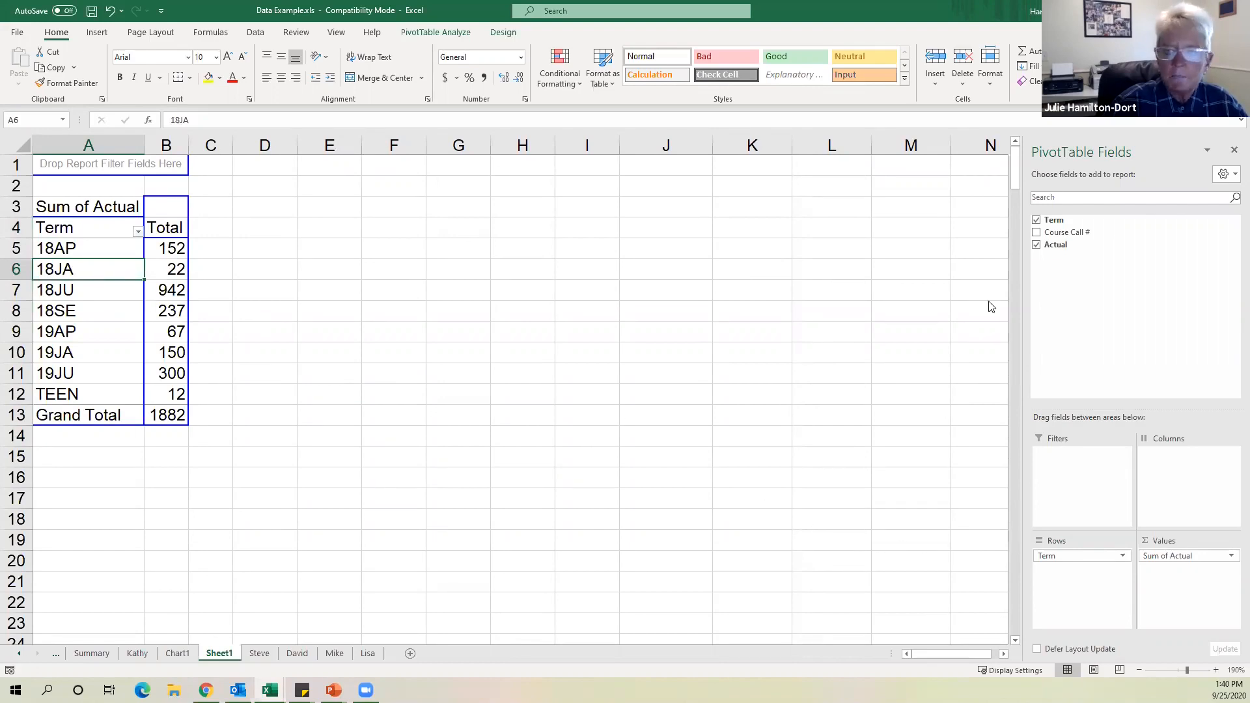
{"action": "left_click", "coordinate": [1037, 220]}
{"action": "left_click", "coordinate": [1036, 245]}
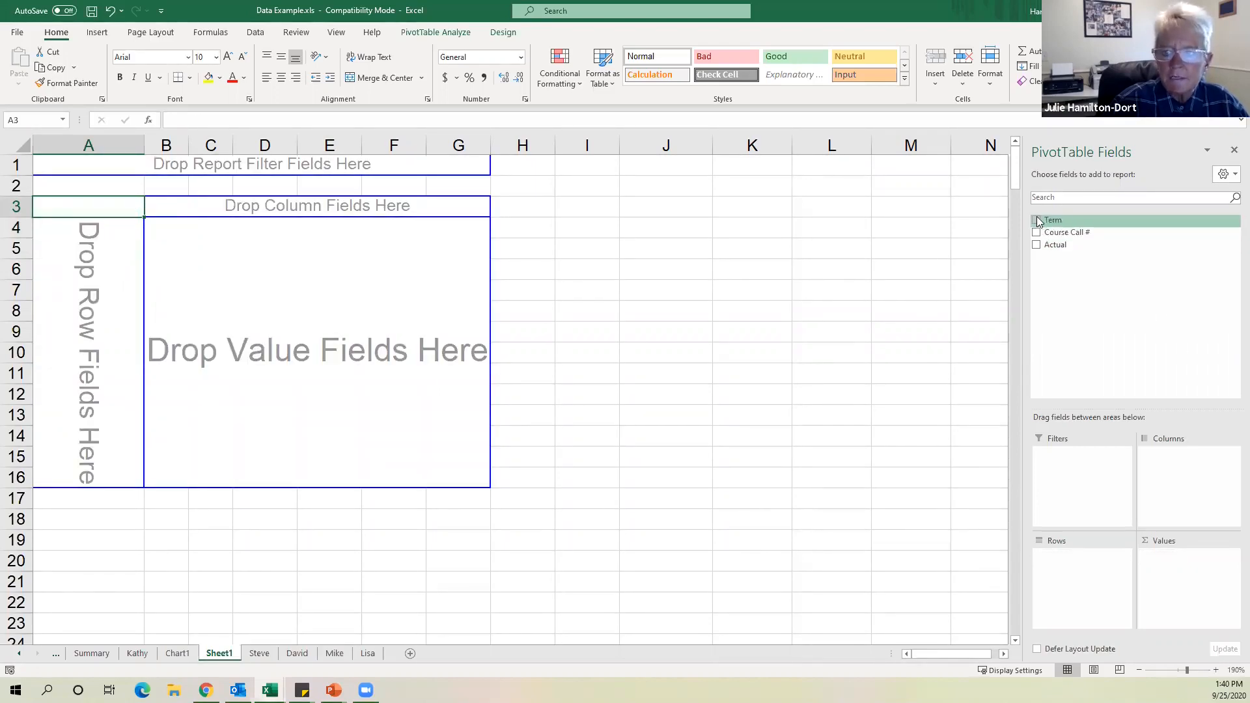
Put Term back in the PivotTable's Rows area and add Actual back as a summed value.
{"action": "left_click_drag", "start_coordinate": [1053, 220], "coordinate": [1082, 498]}
{"action": "left_click_drag", "start_coordinate": [1050, 226], "coordinate": [1091, 608]}
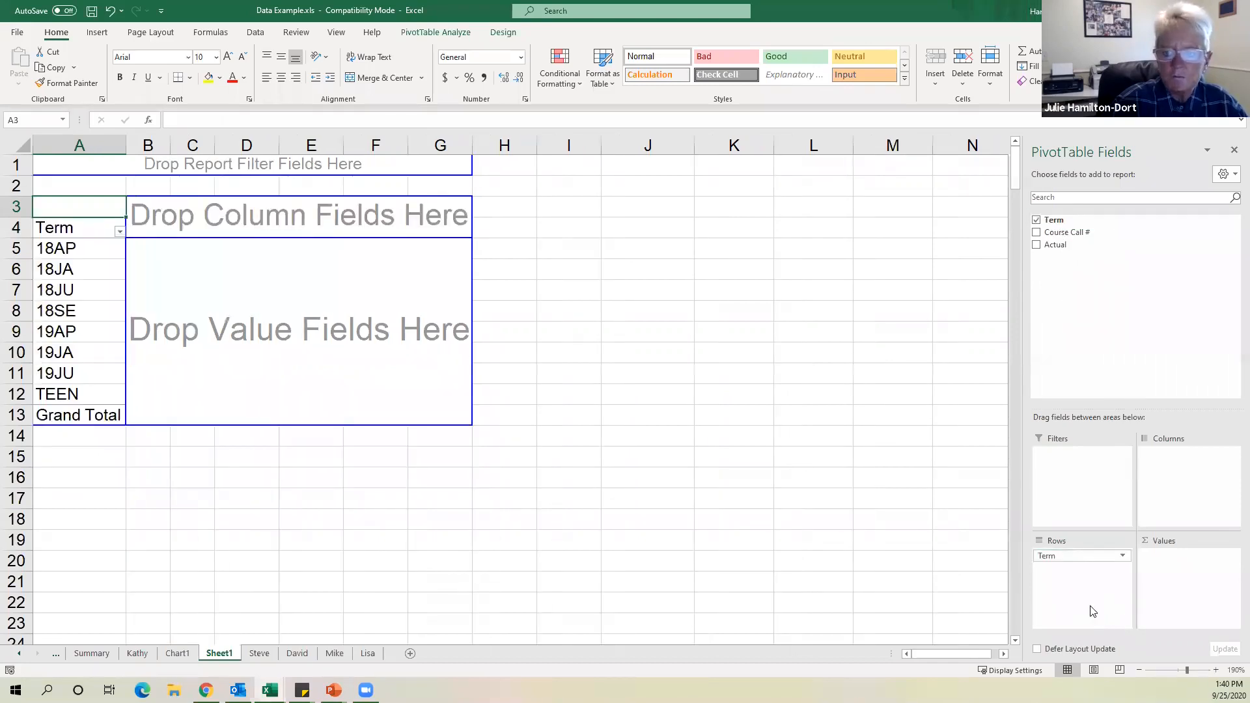
{"action": "left_click_drag", "start_coordinate": [1072, 555], "coordinate": [1067, 585]}
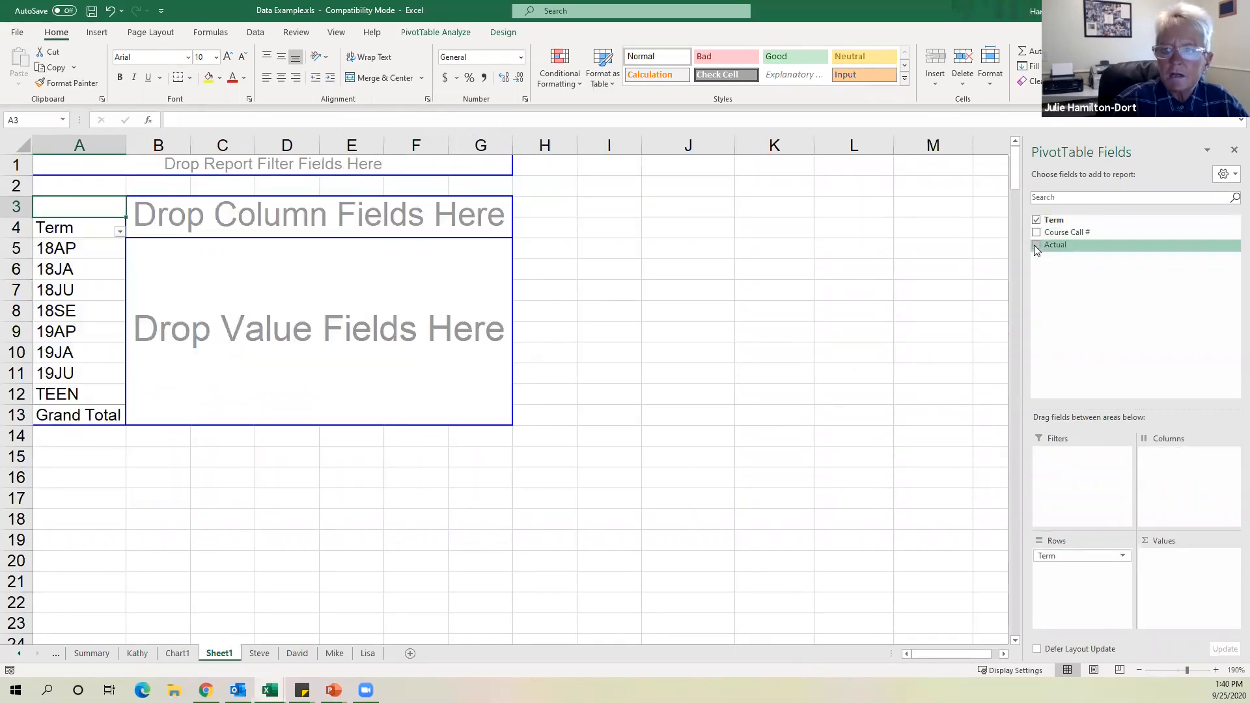
{"action": "left_click", "coordinate": [1036, 245]}
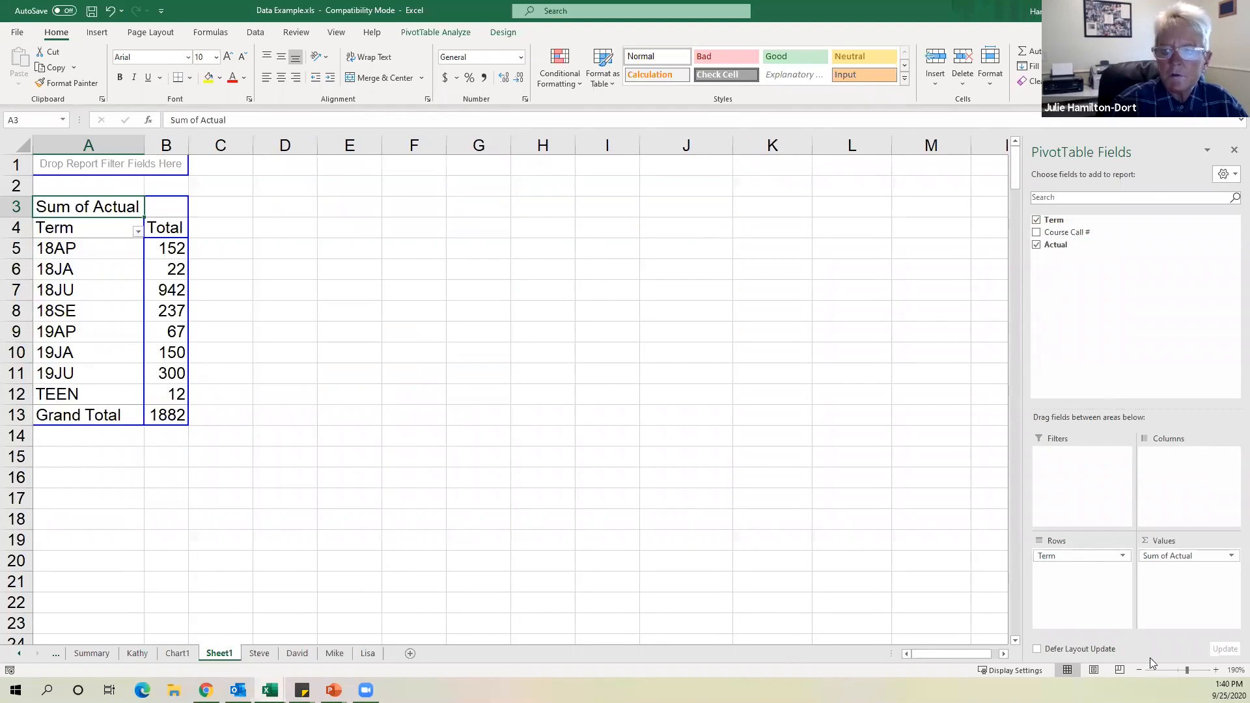
{"action": "mouse_move", "coordinate": [1185, 557]}
{"action": "left_mouse_down"}
{"action": "mouse_move", "coordinate": [1187, 456]}
{"action": "mouse_move", "coordinate": [1186, 572]}
{"action": "left_mouse_up"}
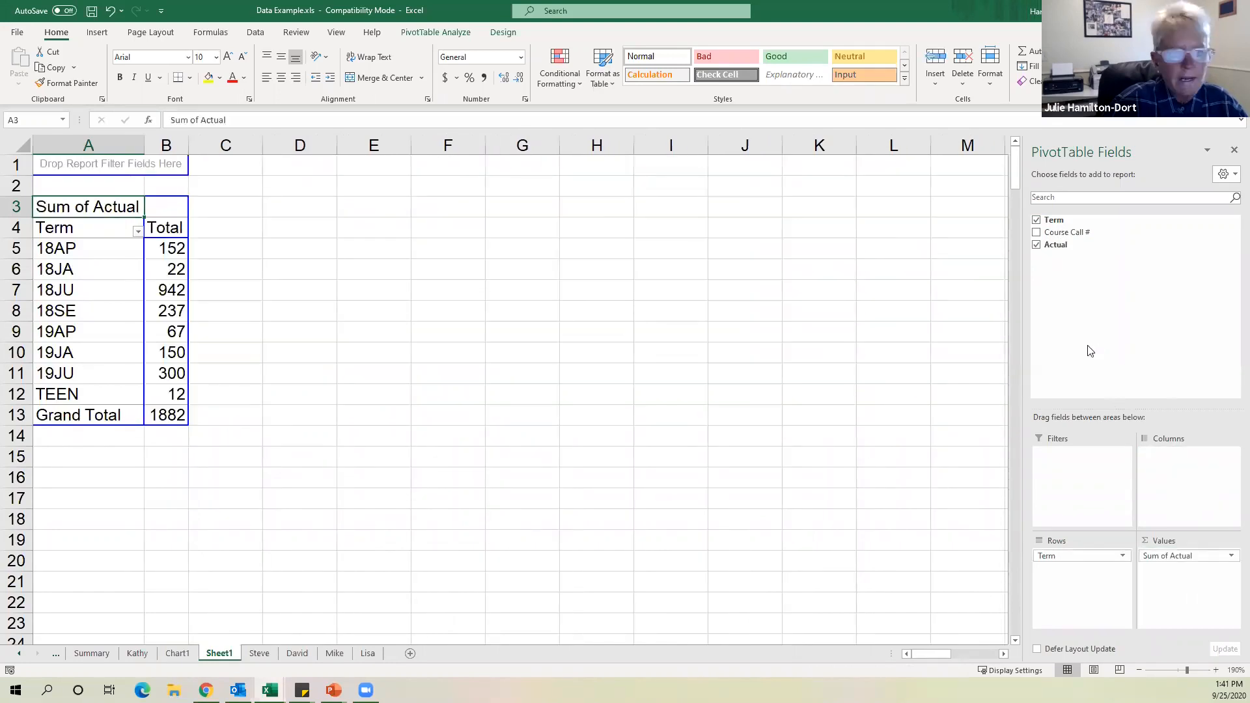
Set the Actual value of 18AP course ANIM051 in cell C2 of the PivotTable's source data sheet to 67.
{"action": "left_click", "coordinate": [111, 246]}
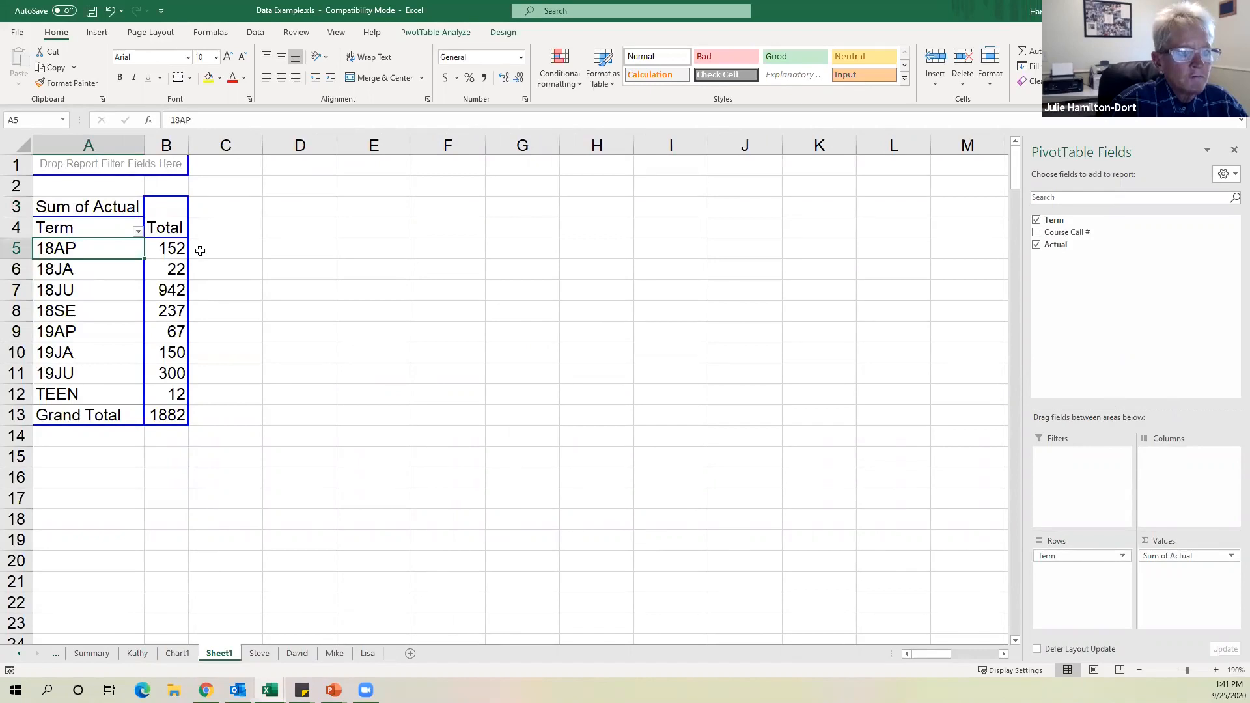
{"action": "left_click", "coordinate": [174, 248]}
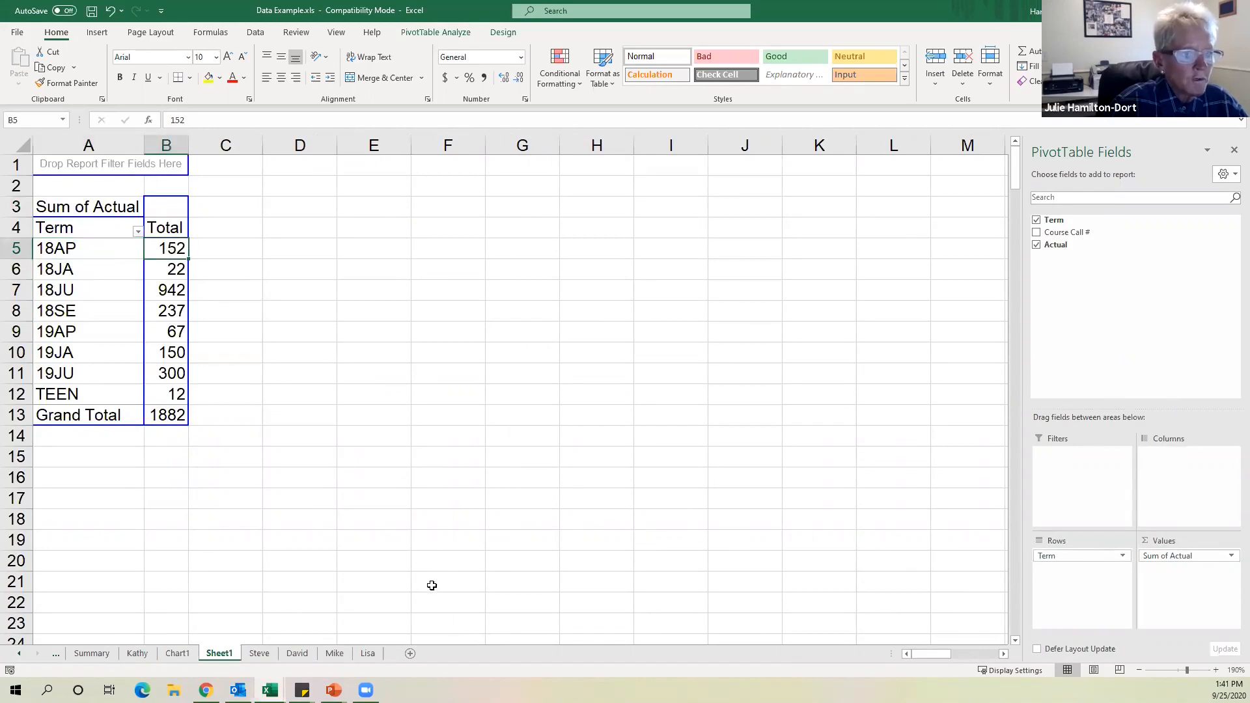
{"action": "left_click", "coordinate": [258, 654]}
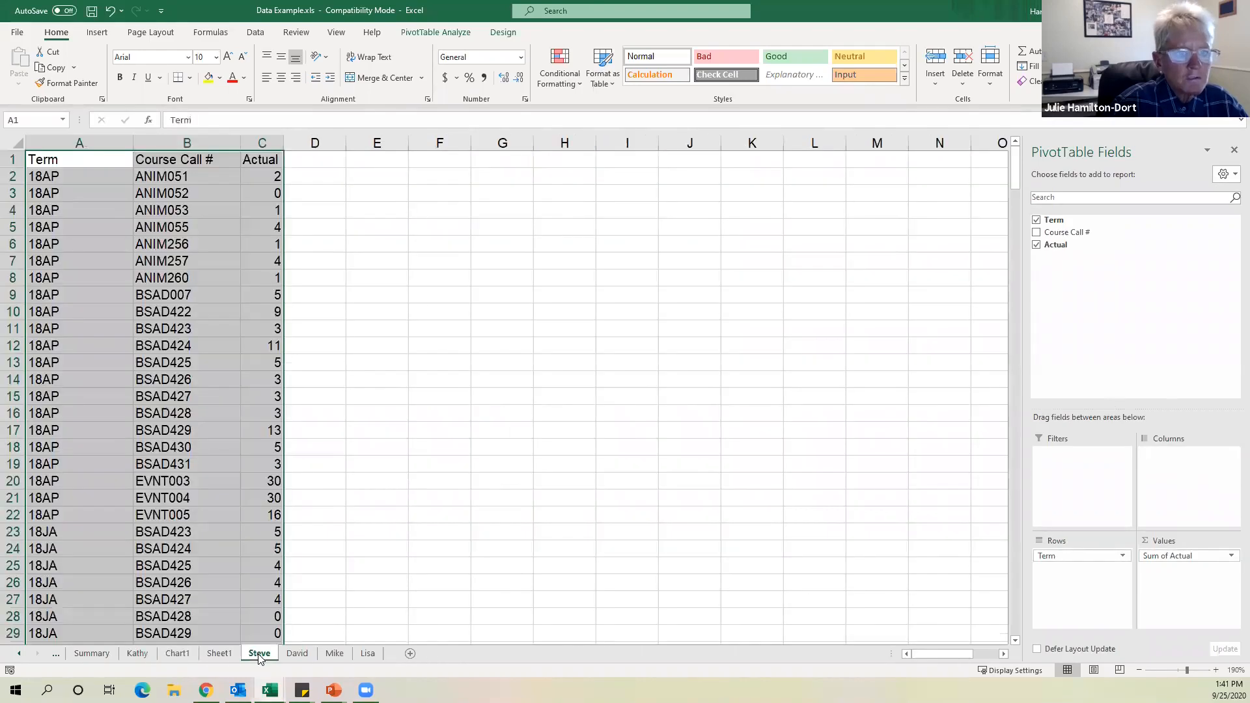
{"action": "left_click", "coordinate": [440, 370]}
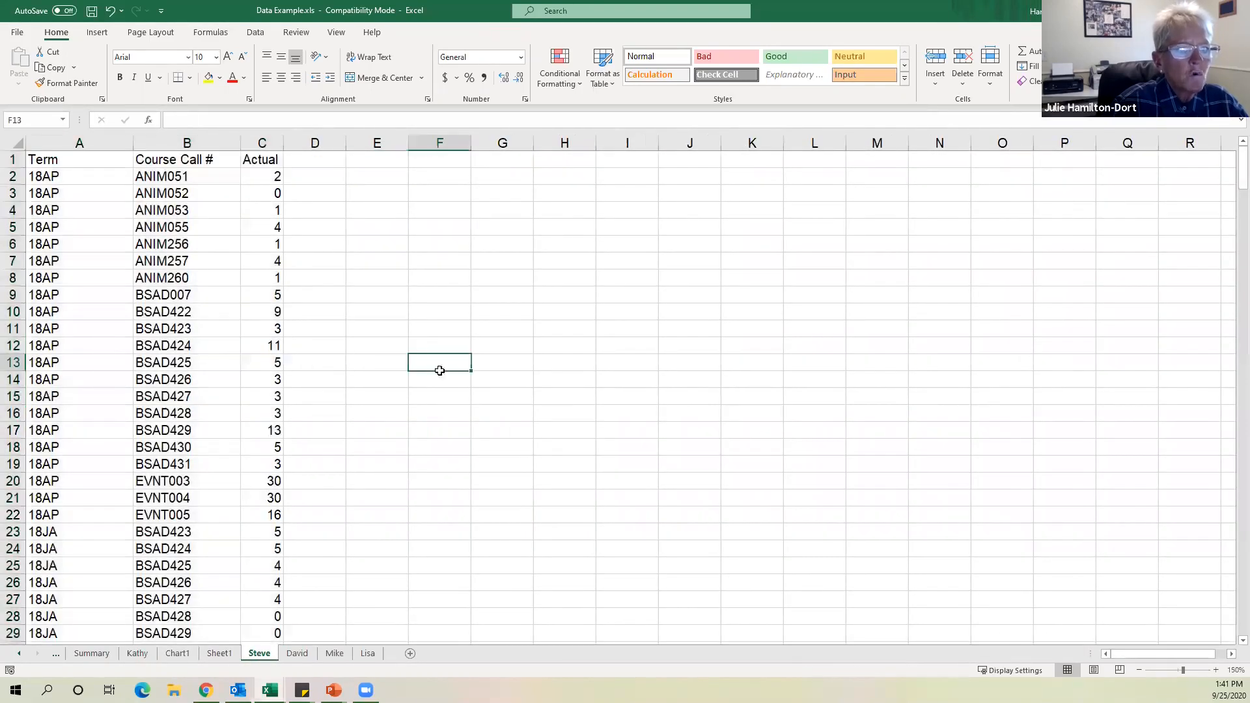
{"action": "left_click", "coordinate": [254, 177]}
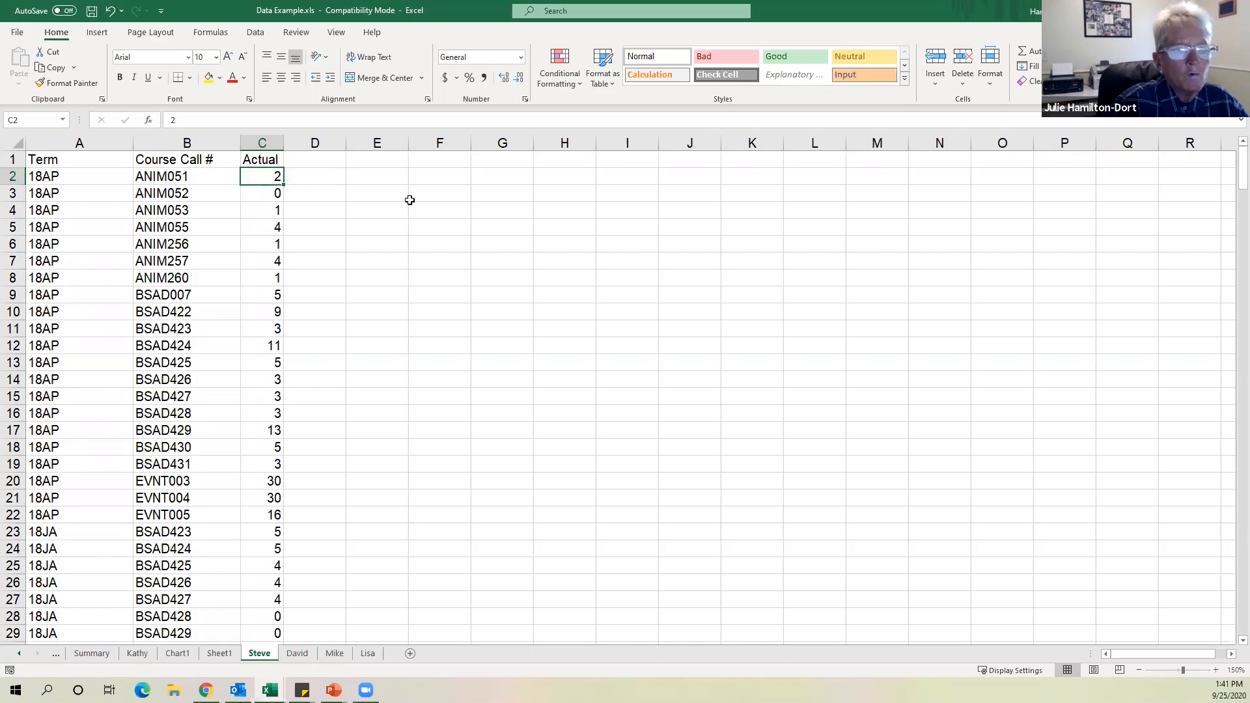
{"action": "type", "text": "67"}
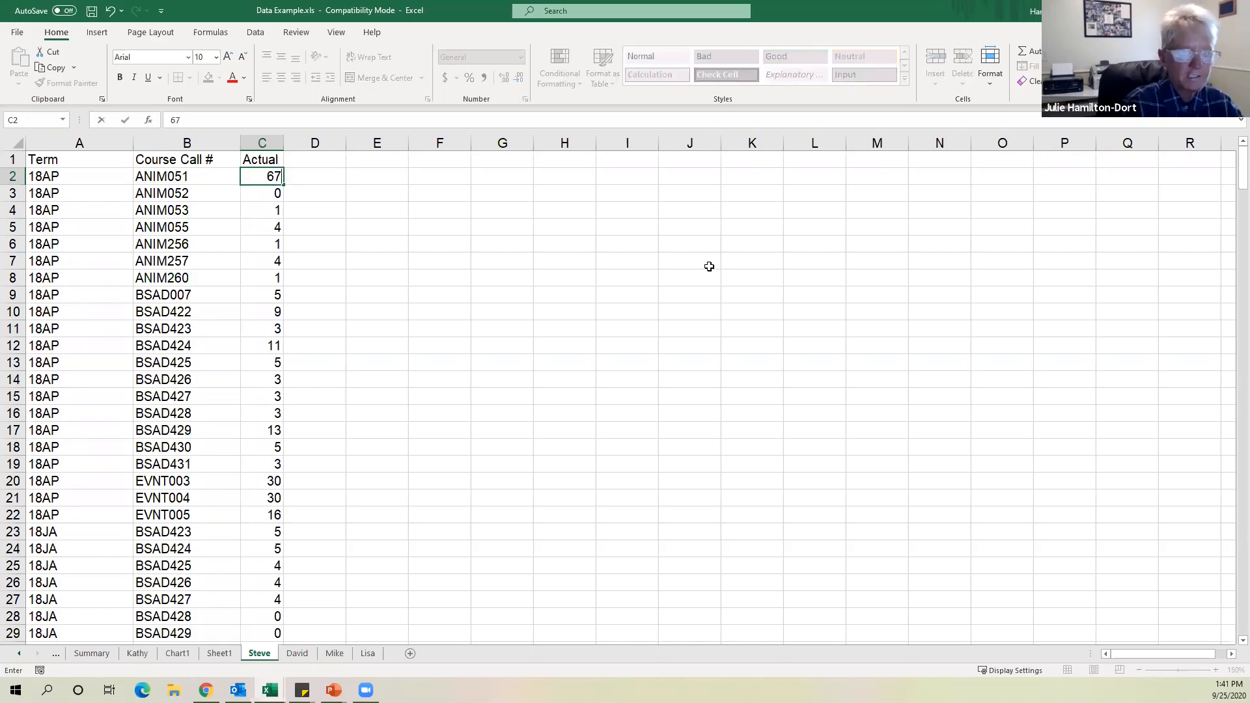
{"action": "key", "text": "Return"}
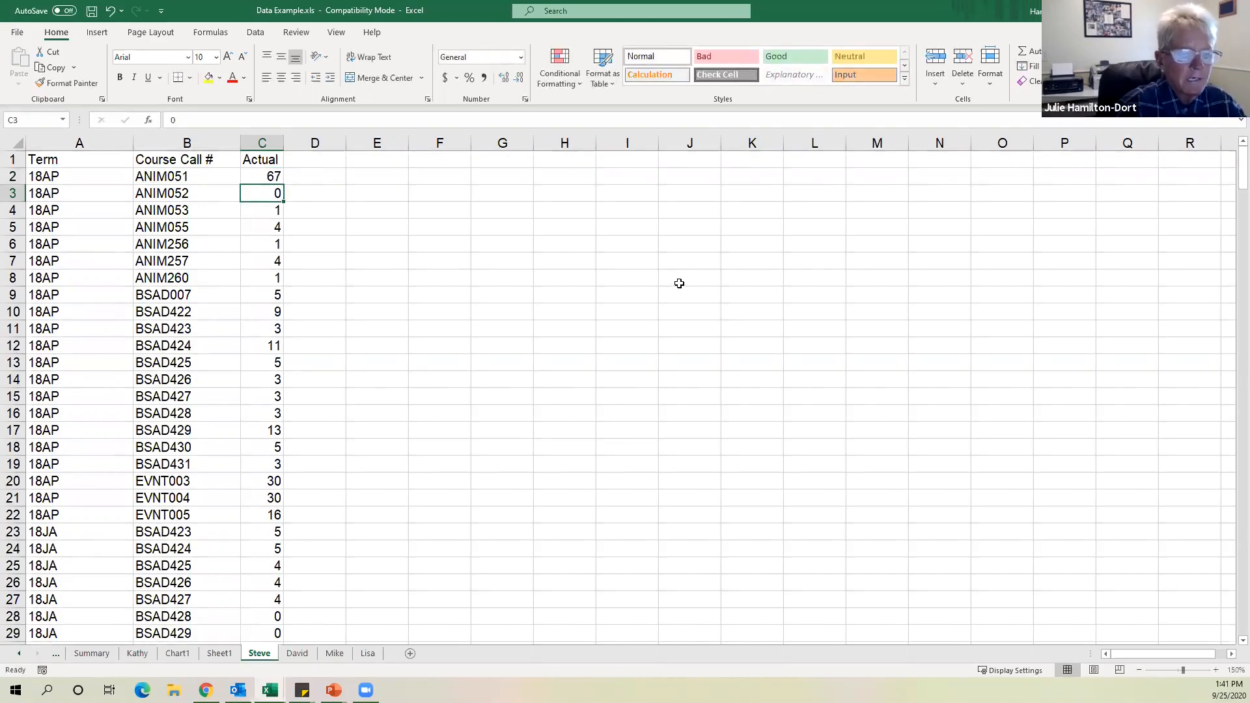
Refresh the Sheet1 PivotTable with the edited source data and check the update in Chart1.
{"action": "left_click", "coordinate": [228, 656]}
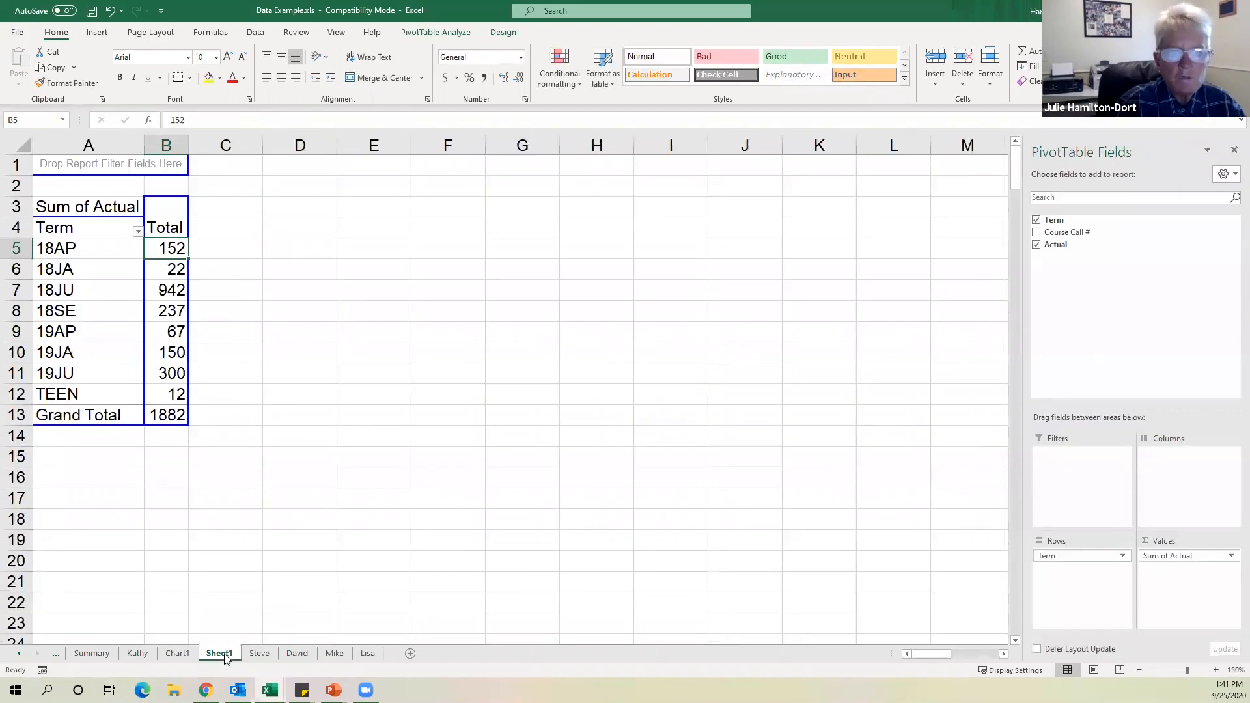
{"action": "left_click", "coordinate": [447, 35]}
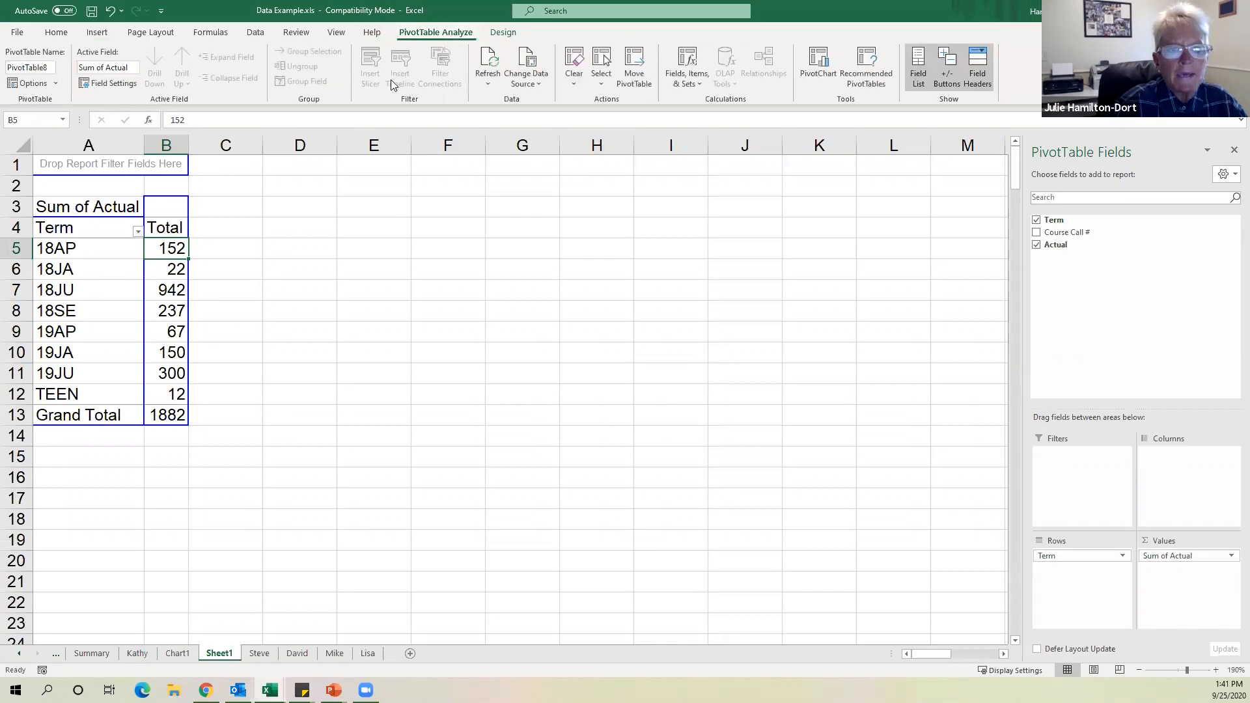
{"action": "left_click", "coordinate": [489, 62]}
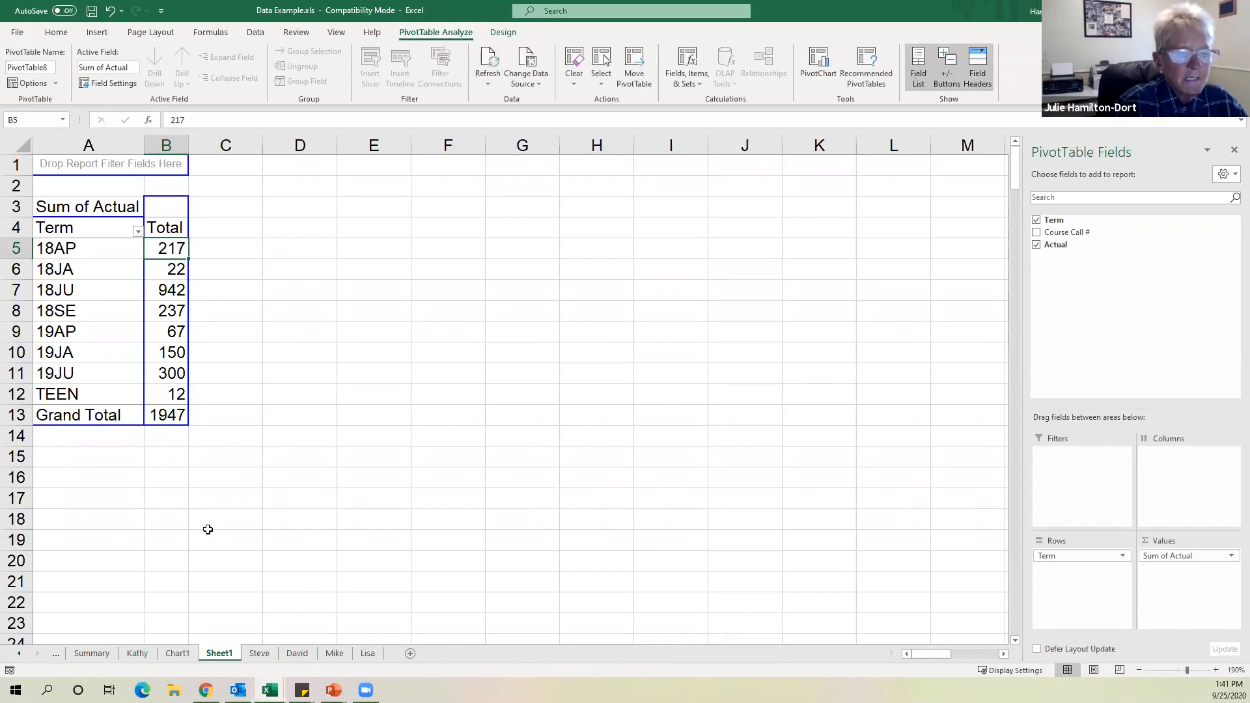
{"action": "left_click", "coordinate": [177, 654]}
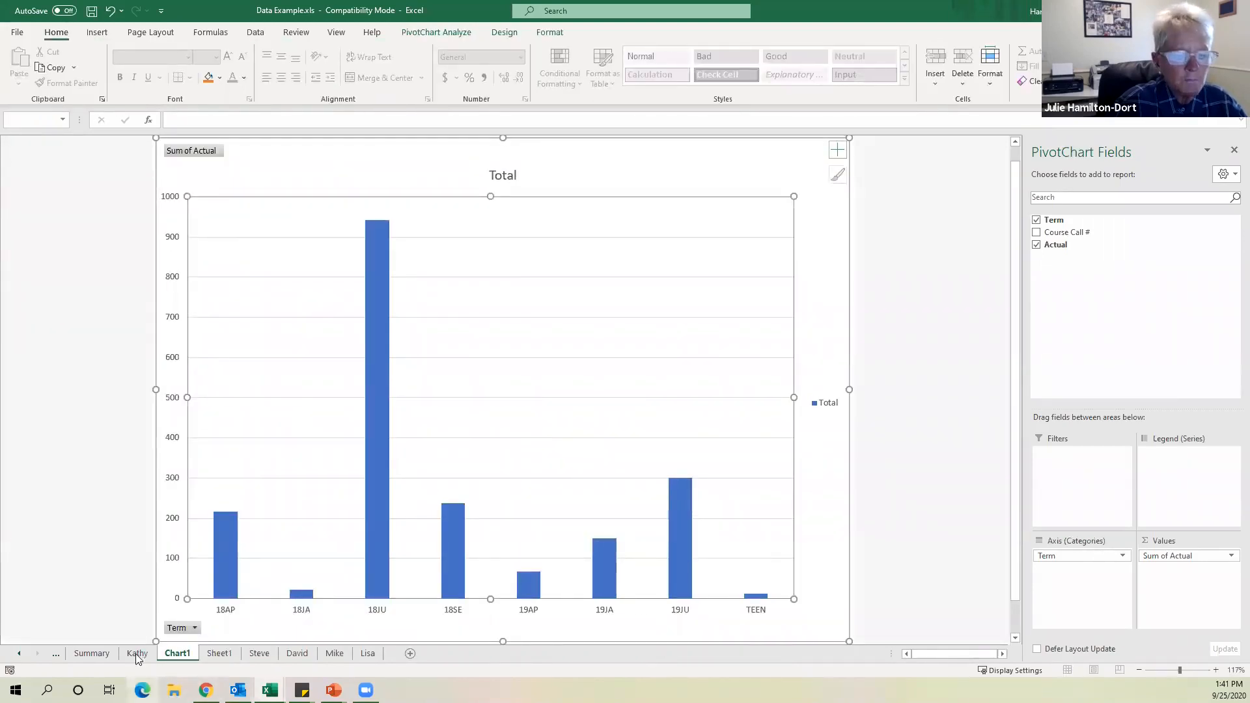
{"action": "left_click", "coordinate": [219, 654]}
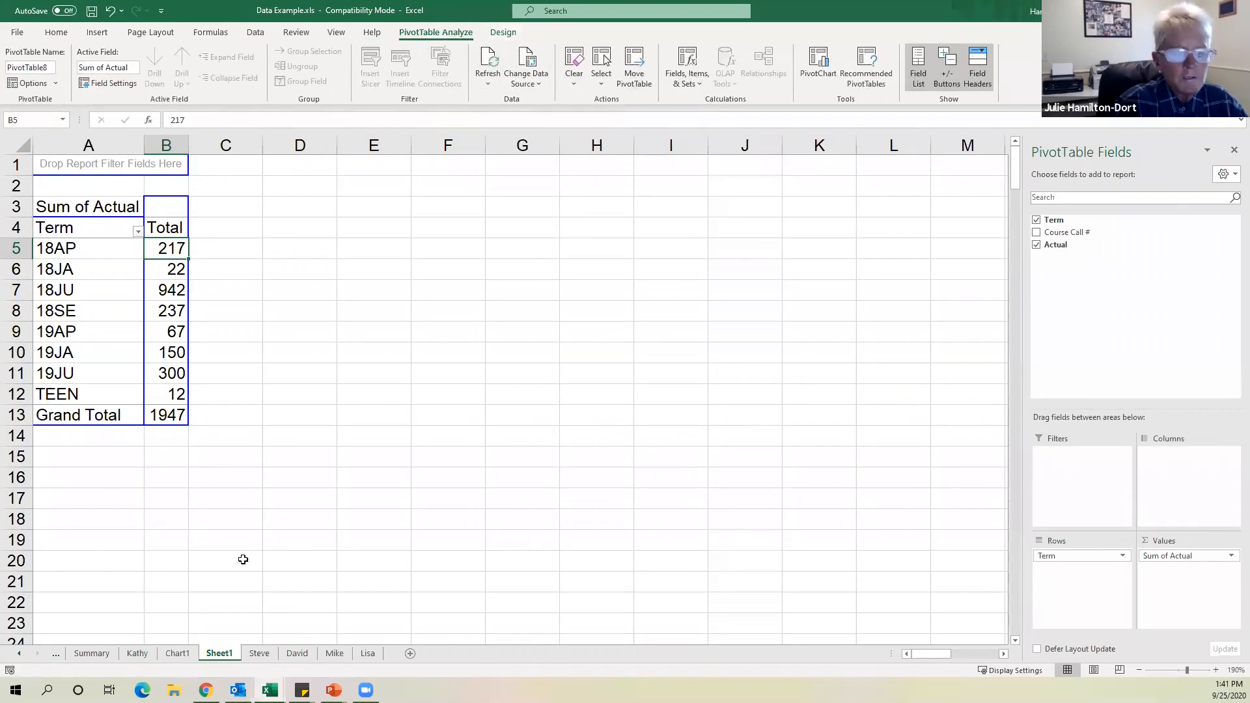
Look over the design, quick layout, formatting and analysis options available for the PivotChart on Chart1.
{"action": "left_click", "coordinate": [177, 653]}
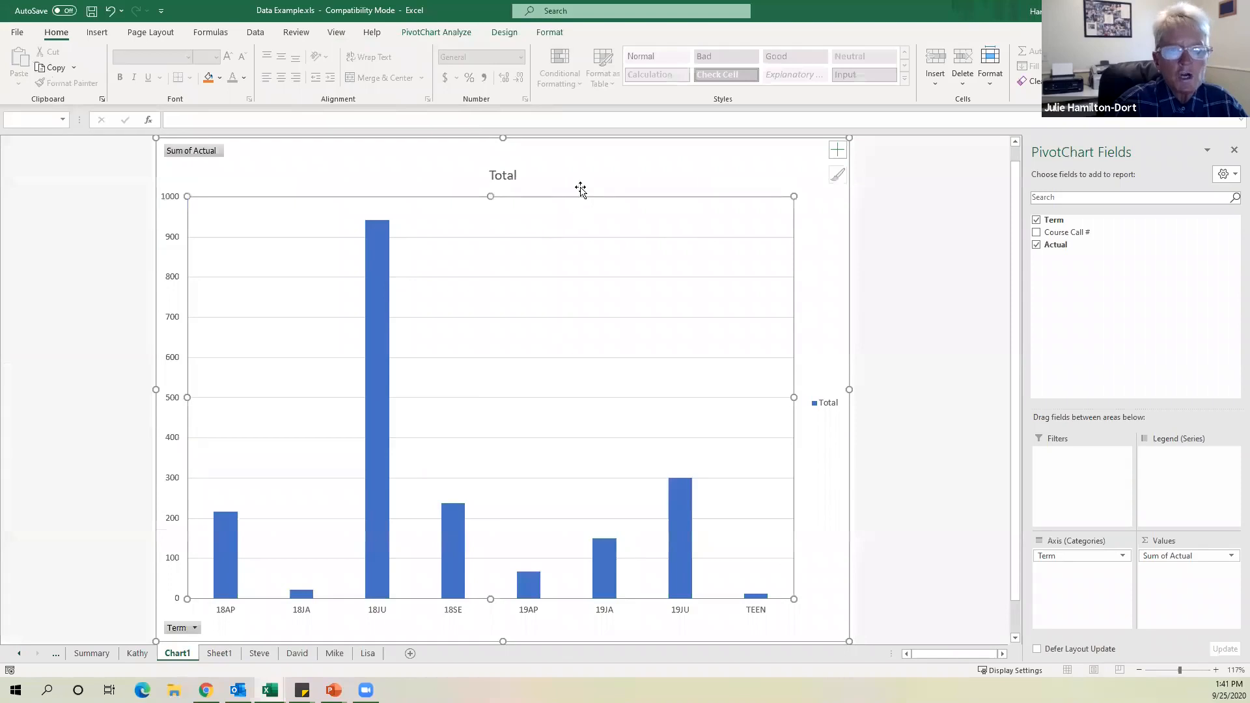
{"action": "left_click", "coordinate": [504, 33]}
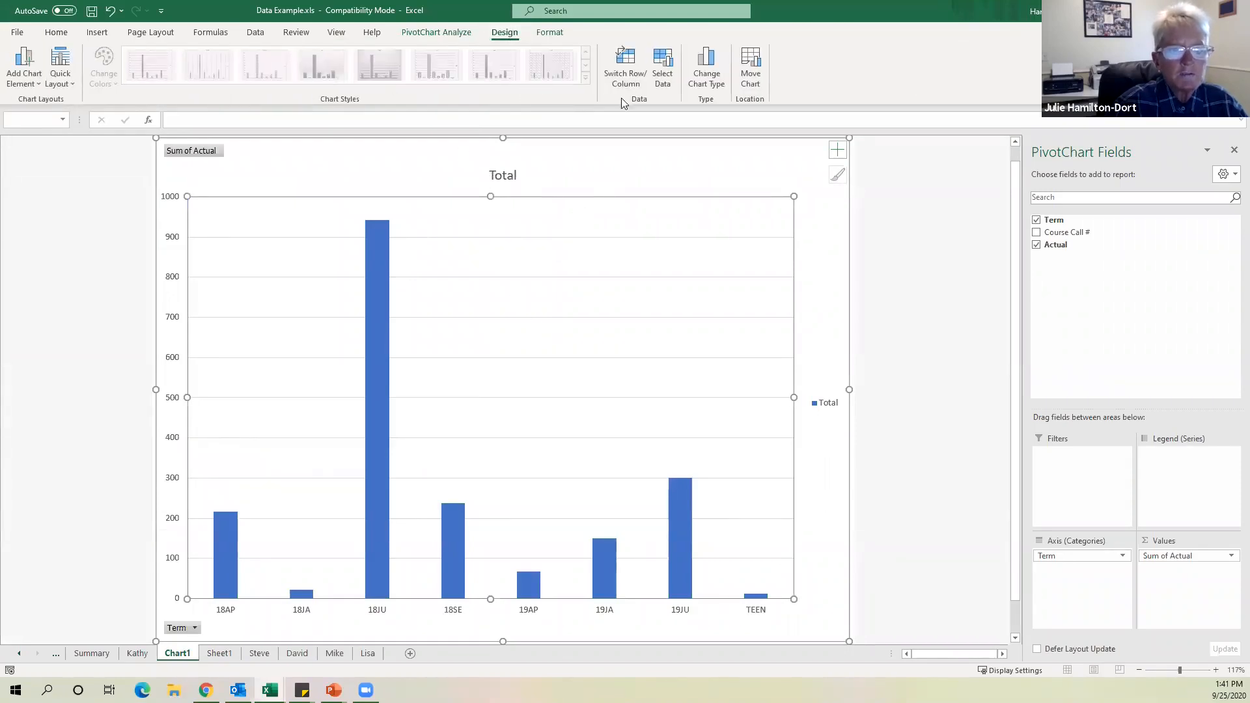
{"action": "left_click", "coordinate": [593, 179]}
{"action": "left_click", "coordinate": [628, 253]}
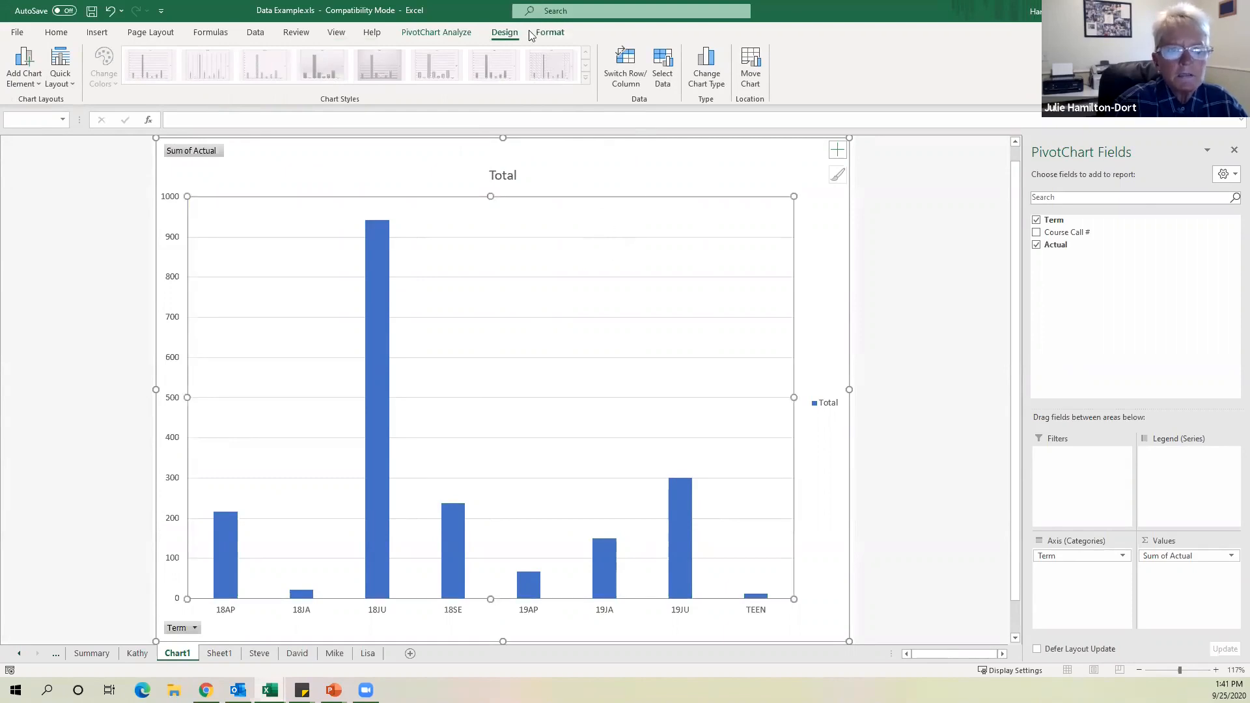
{"action": "left_click", "coordinate": [539, 237]}
{"action": "left_click", "coordinate": [554, 30]}
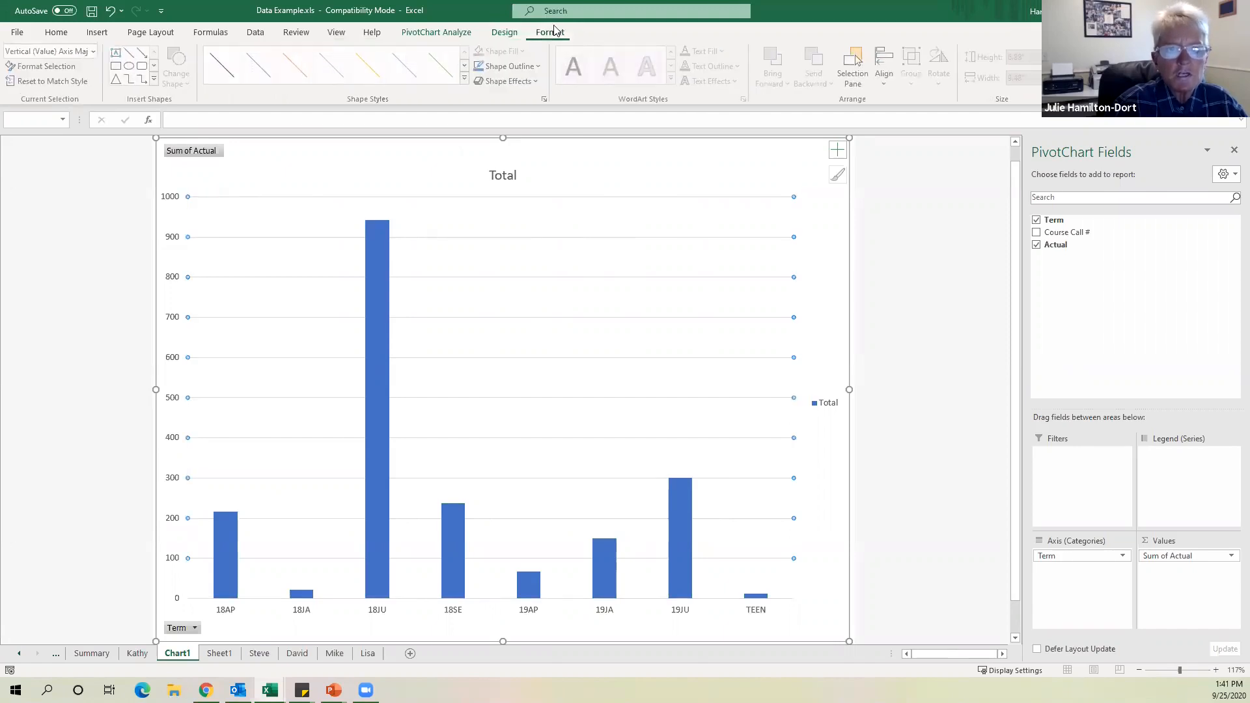
{"action": "left_click", "coordinate": [504, 35]}
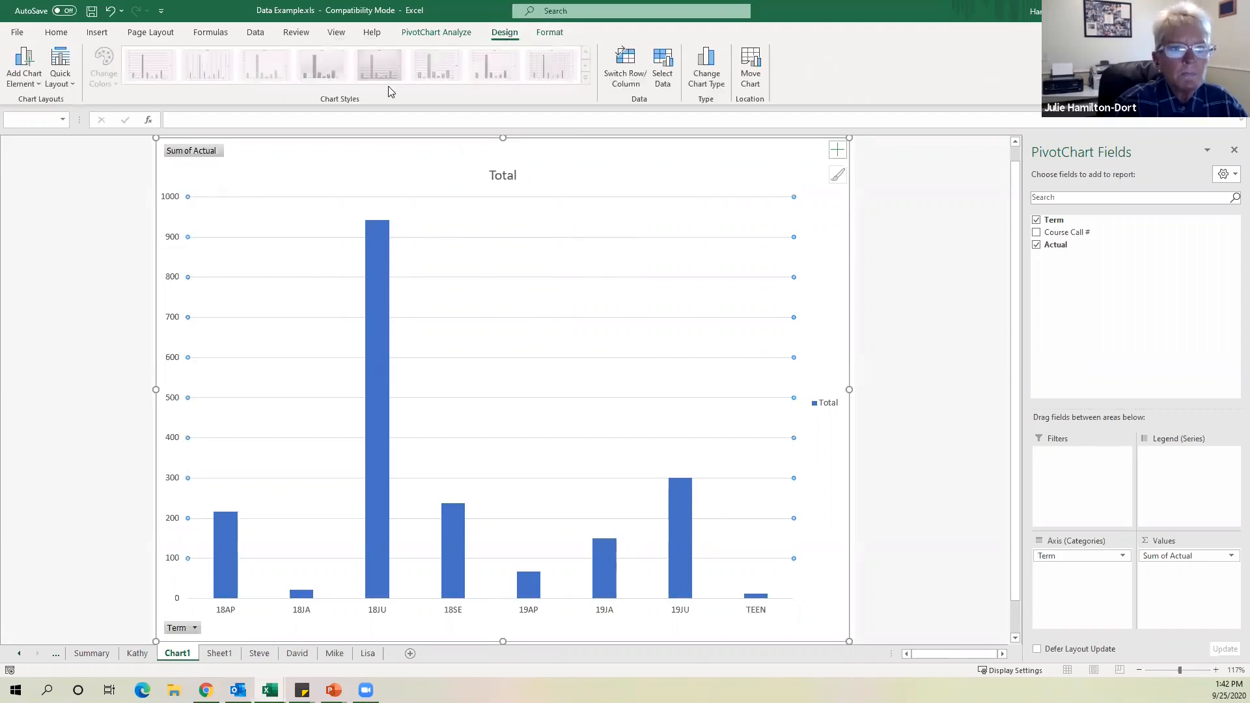
{"action": "left_click", "coordinate": [58, 86]}
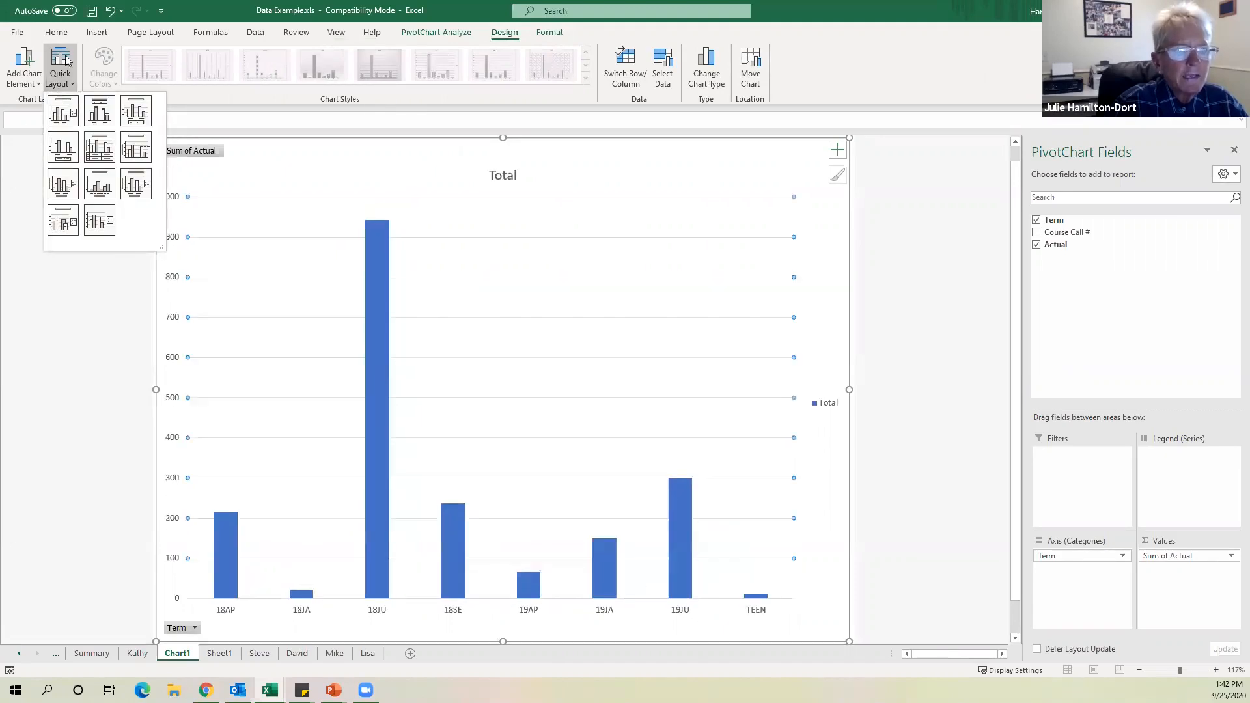
{"action": "left_click", "coordinate": [936, 215]}
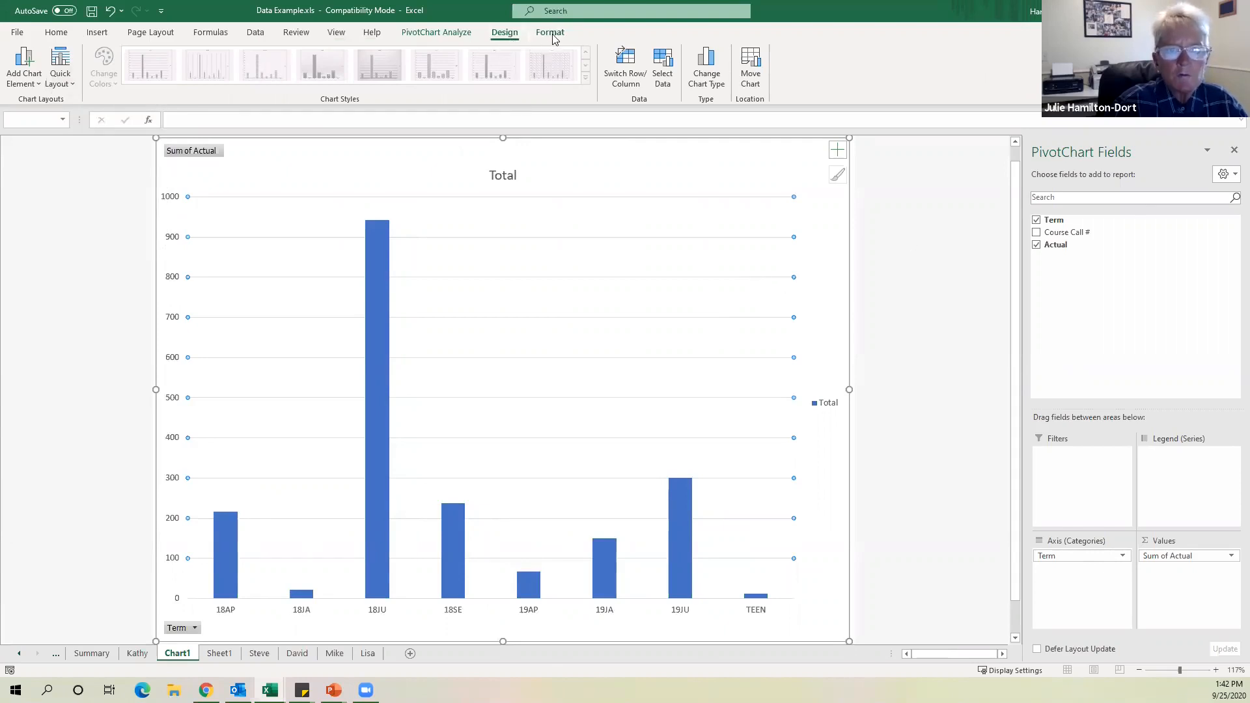
{"action": "left_click", "coordinate": [447, 38]}
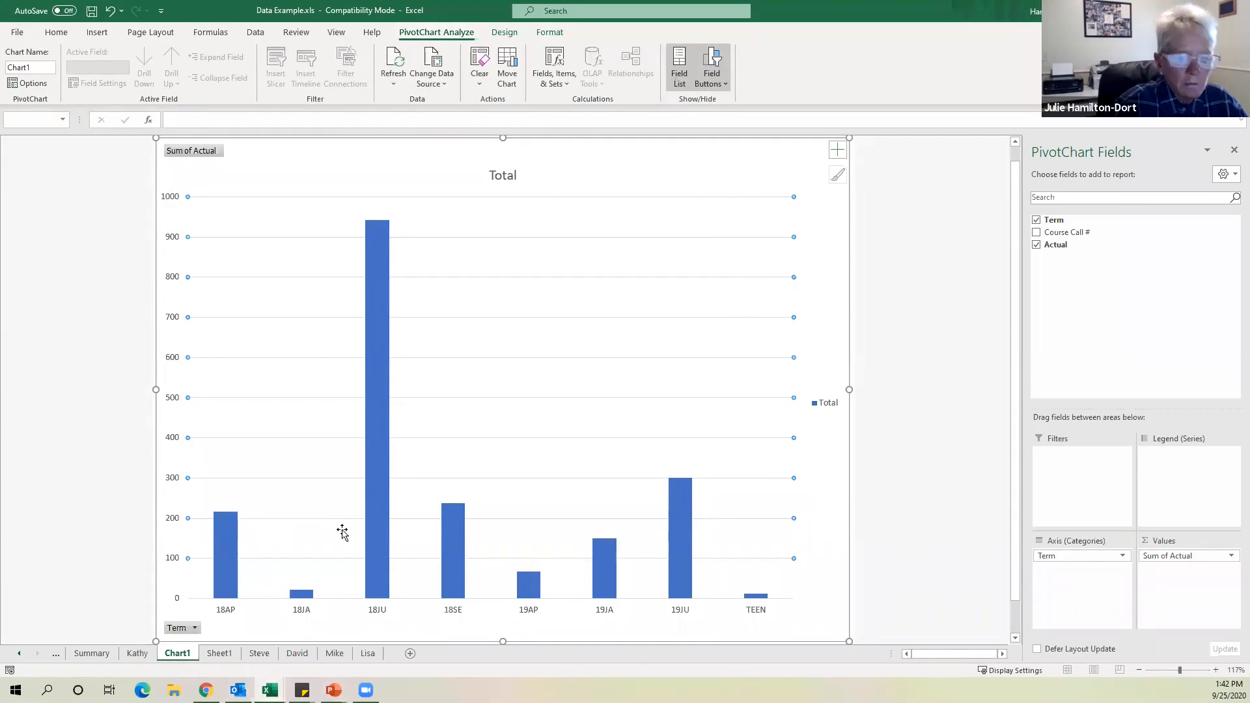
Compare the Sheet1 PivotTable with the chart on Chart1, ending on Sheet1.
{"action": "left_click", "coordinate": [219, 653]}
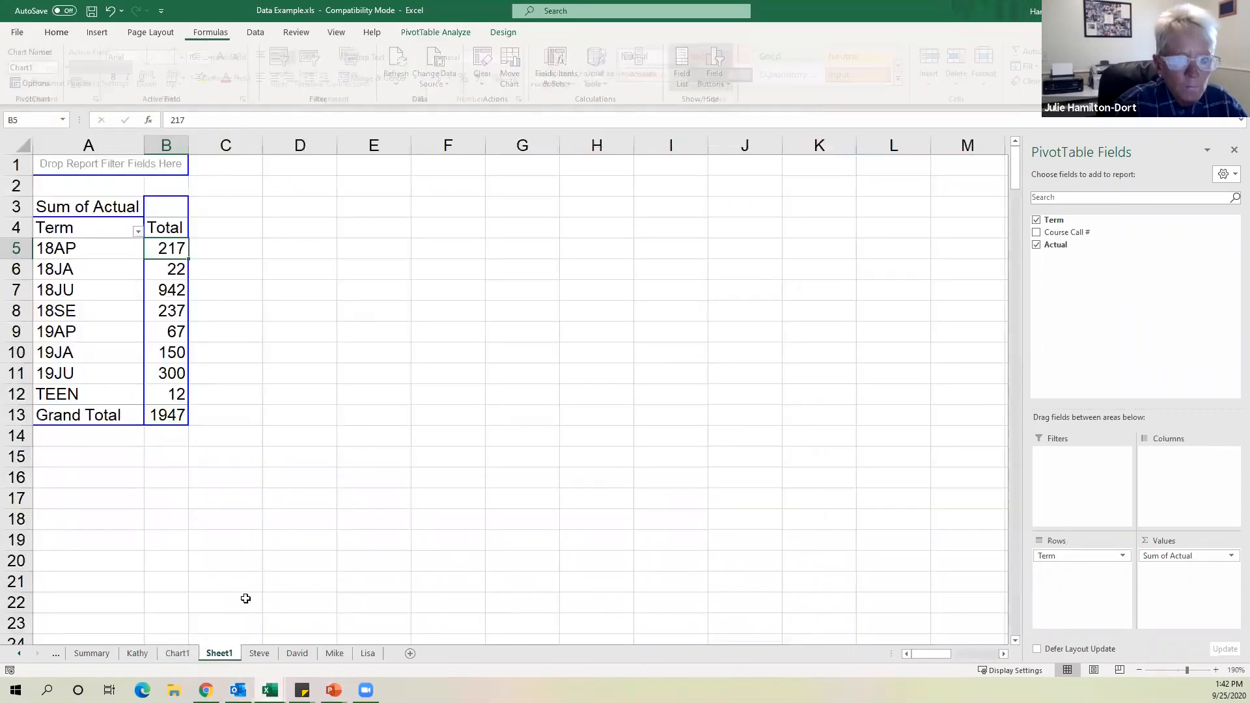
{"action": "left_click", "coordinate": [178, 654]}
{"action": "left_click", "coordinate": [221, 654]}
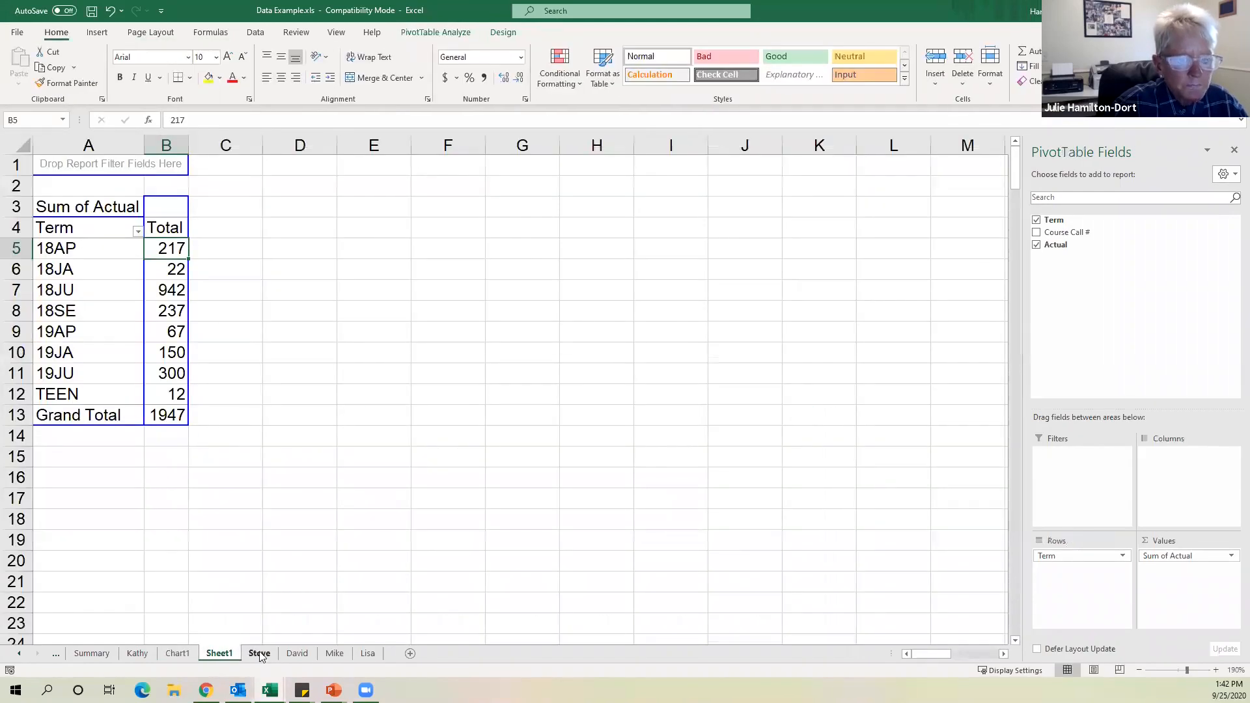
Show the Chart1 sheet and arrange the workbook side by side with the Pivot Tables.pptx presentation in PowerPoint.
{"action": "left_click", "coordinate": [260, 653]}
{"action": "left_click", "coordinate": [231, 654]}
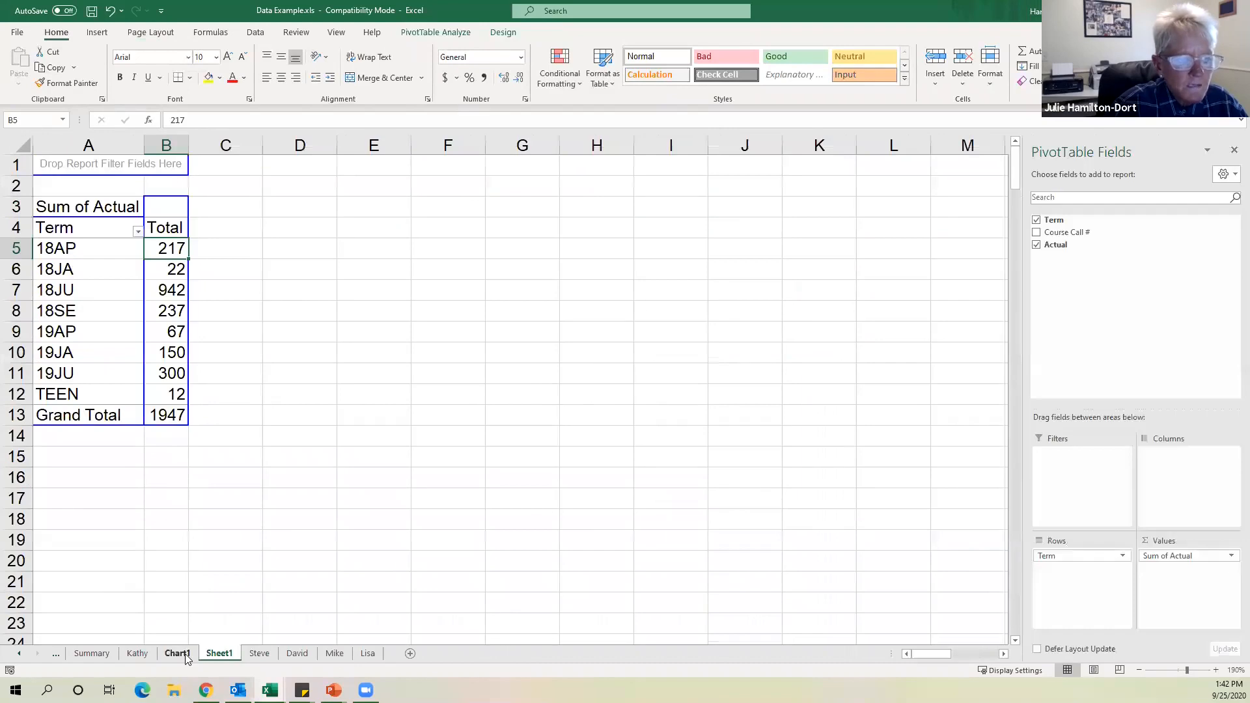
{"action": "left_click", "coordinate": [178, 654]}
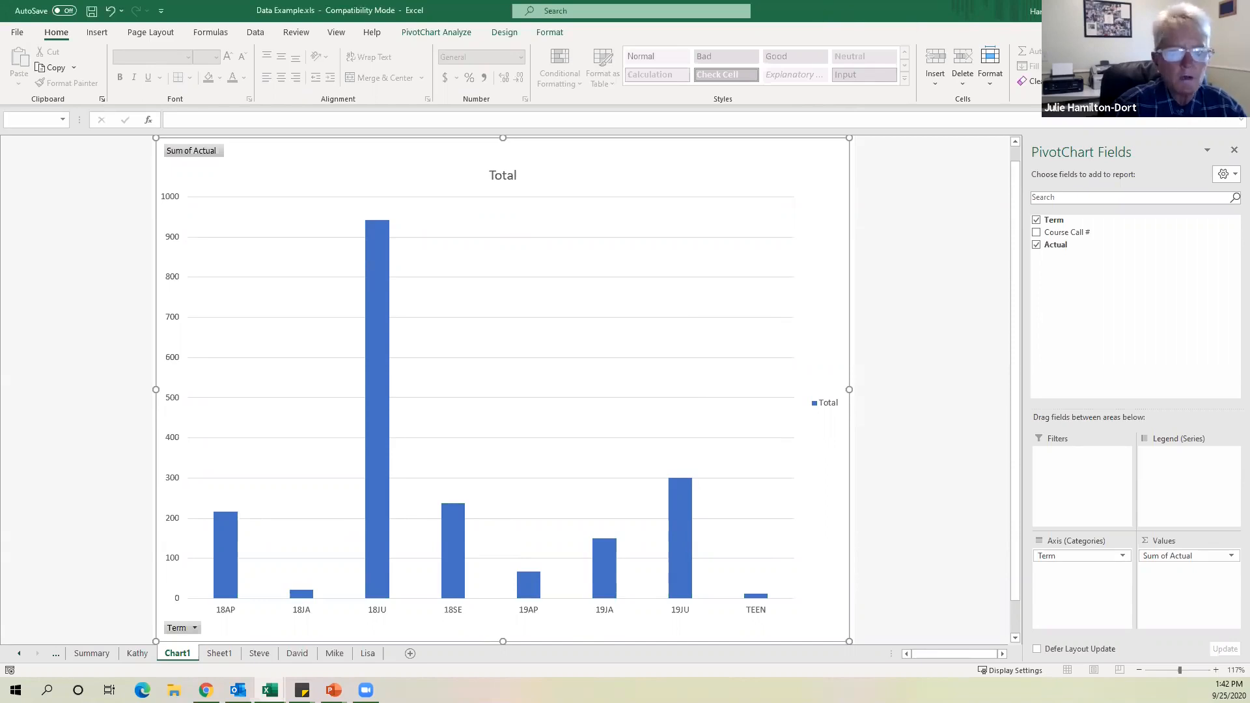
{"action": "key", "text": "super+Right"}
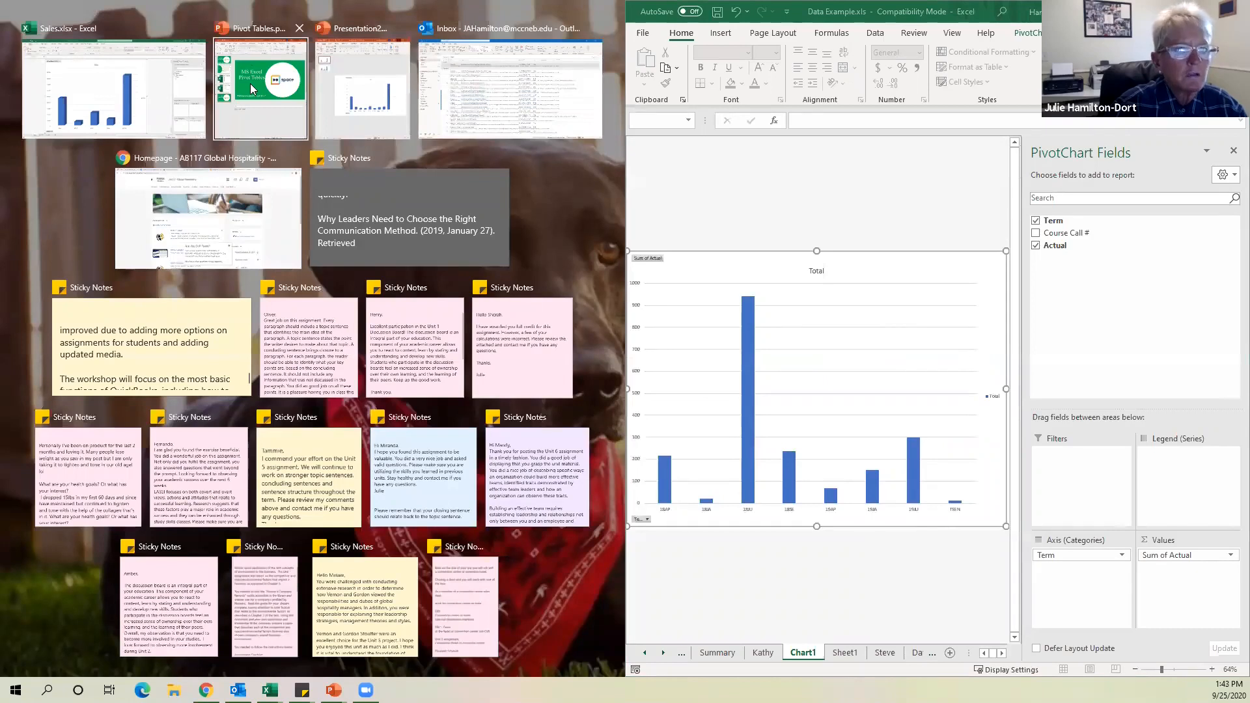
{"action": "left_click", "coordinate": [250, 84]}
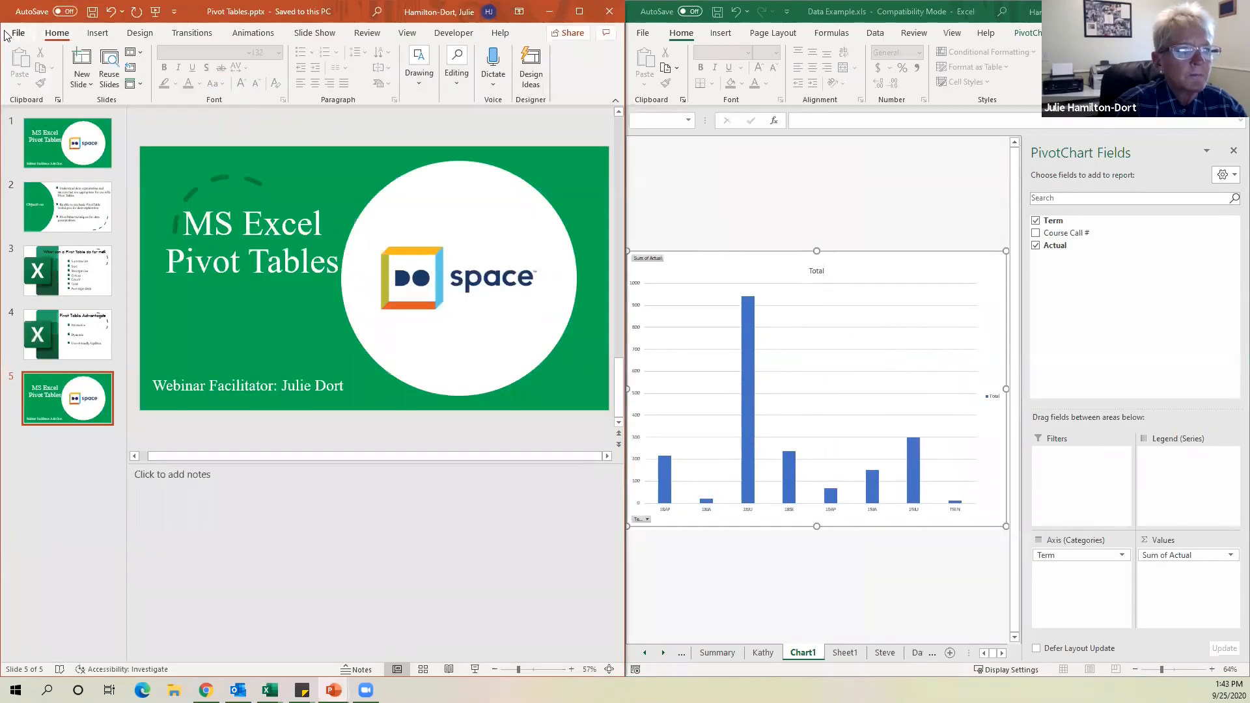
Create a new blank presentation and close Pivot Tables.pptx.
{"action": "left_click", "coordinate": [20, 34]}
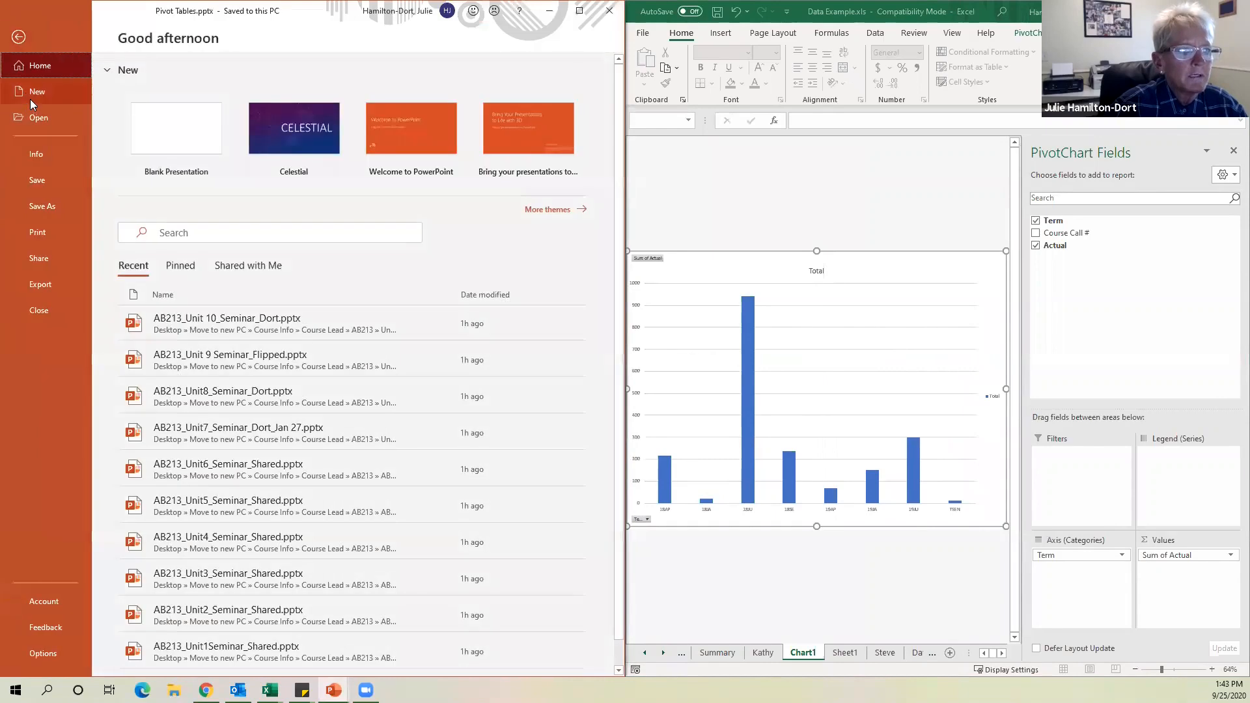
{"action": "left_click", "coordinate": [171, 135]}
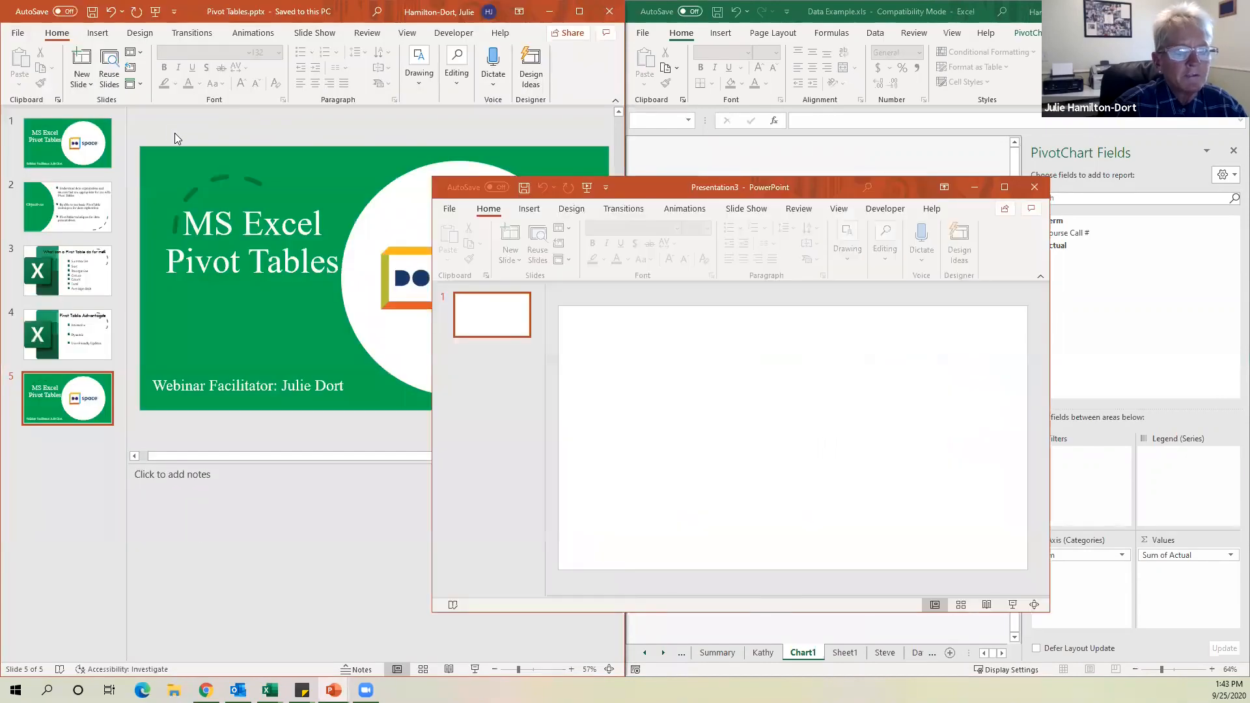
{"action": "left_click", "coordinate": [609, 11]}
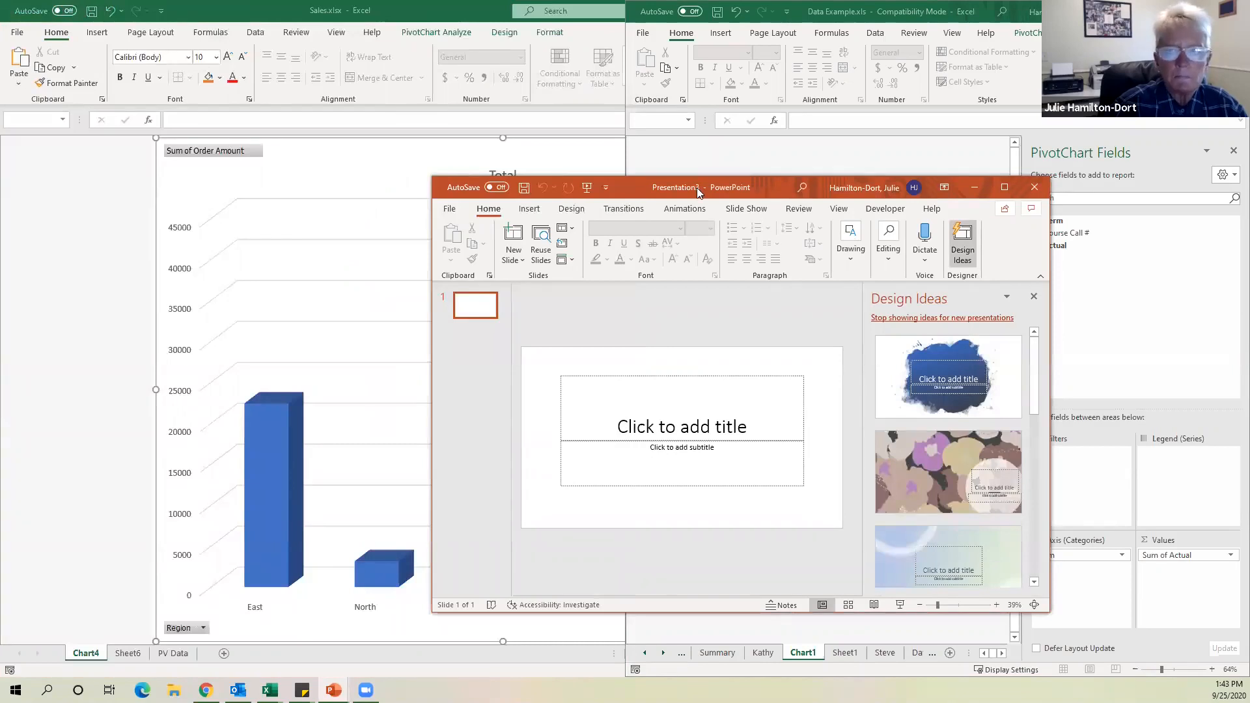
Move the blank presentation's window aside and close the Sales.xlsx workbook without saving its changes.
{"action": "left_click_drag", "start_coordinate": [696, 187], "coordinate": [286, 223]}
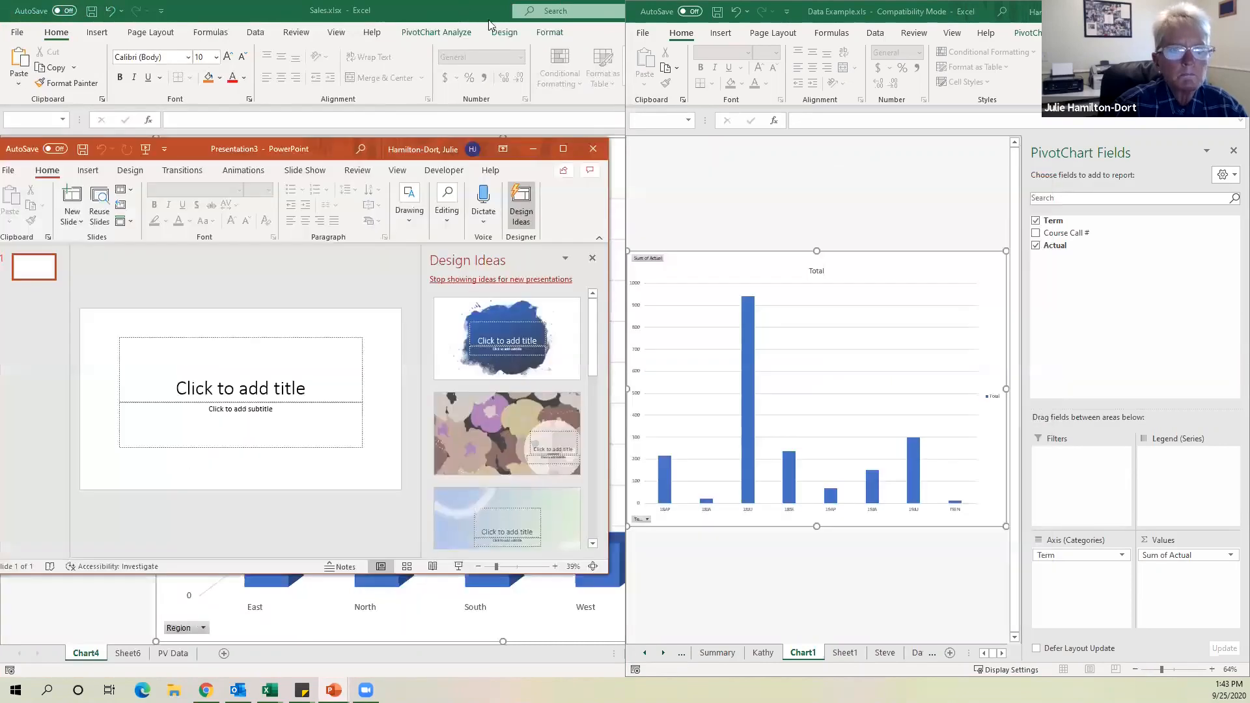
{"action": "double_click", "coordinate": [569, 11]}
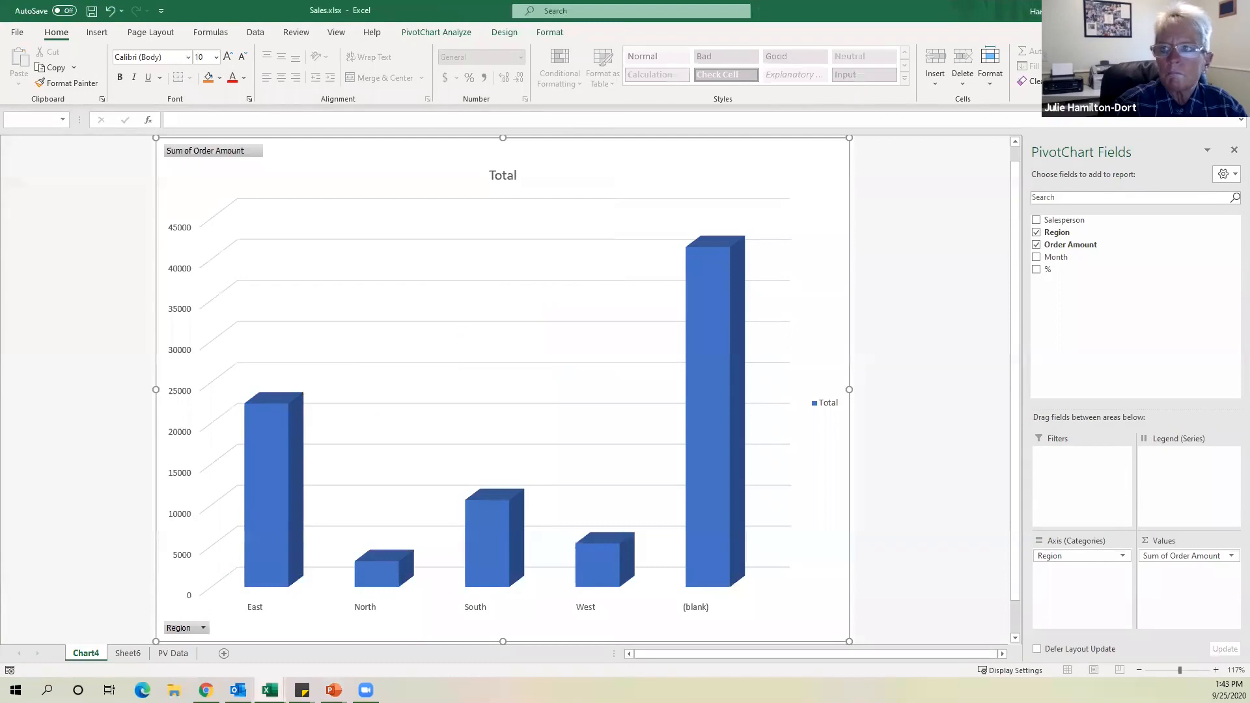
{"action": "key", "text": "ctrl+w"}
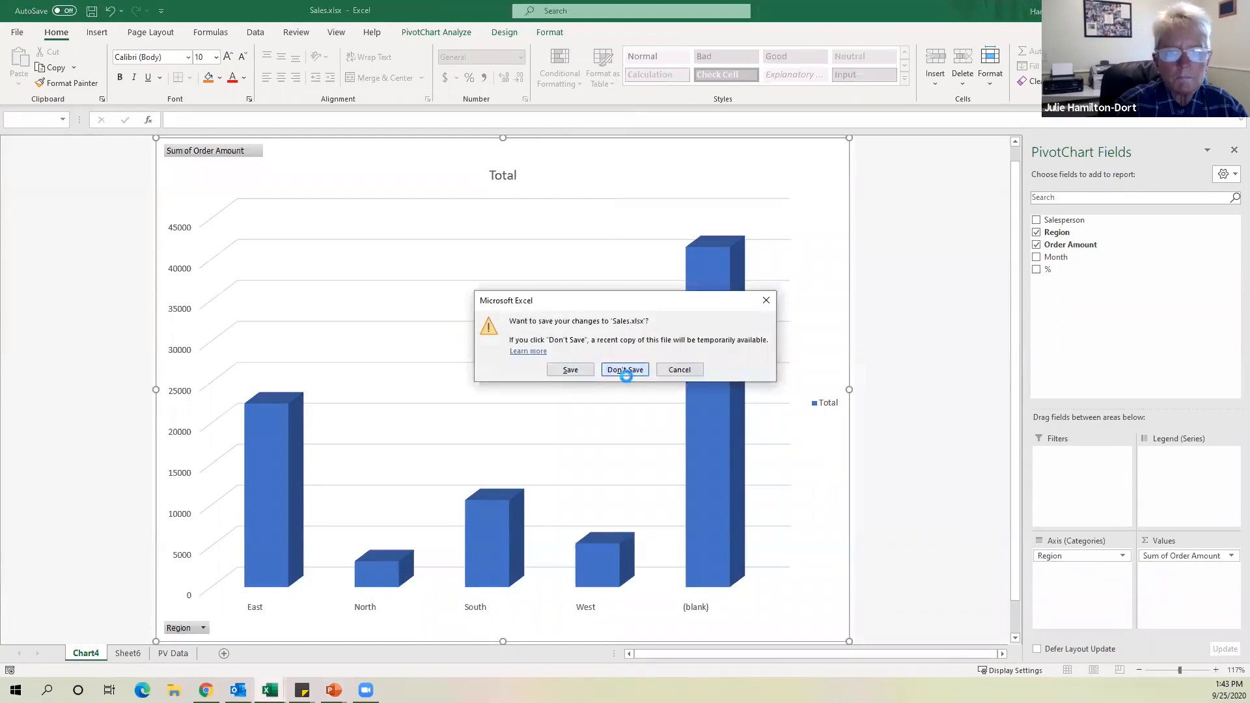
{"action": "left_click", "coordinate": [622, 369]}
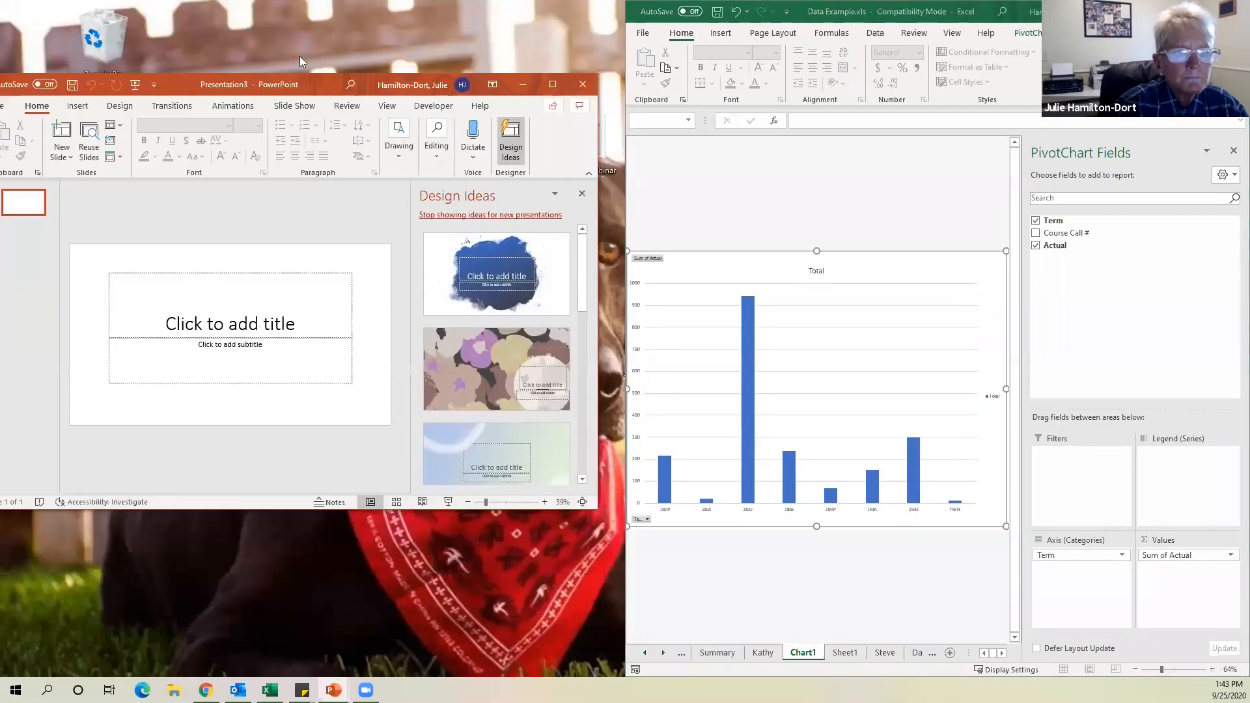
Fit the blank presentation's window at full height beside the Excel chart and close its Design Ideas pane.
{"action": "left_click_drag", "start_coordinate": [275, 84], "coordinate": [300, 12]}
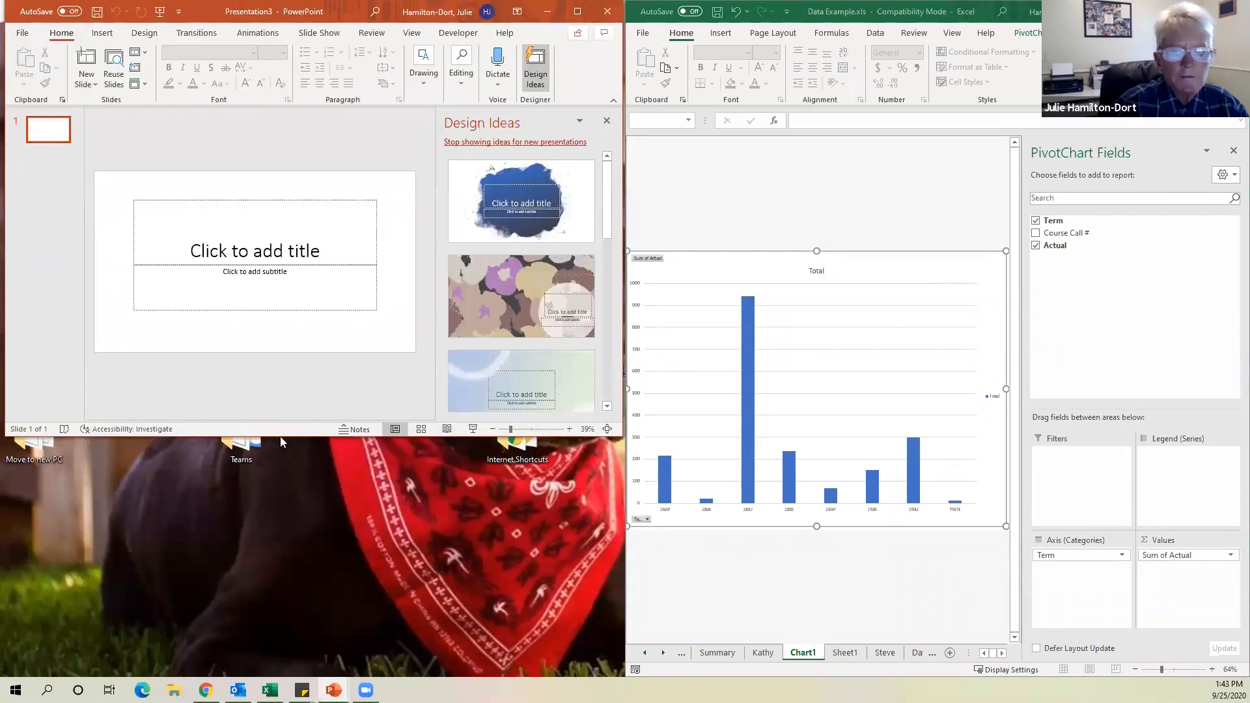
{"action": "left_click_drag", "start_coordinate": [281, 442], "coordinate": [280, 682]}
{"action": "left_click", "coordinate": [550, 71]}
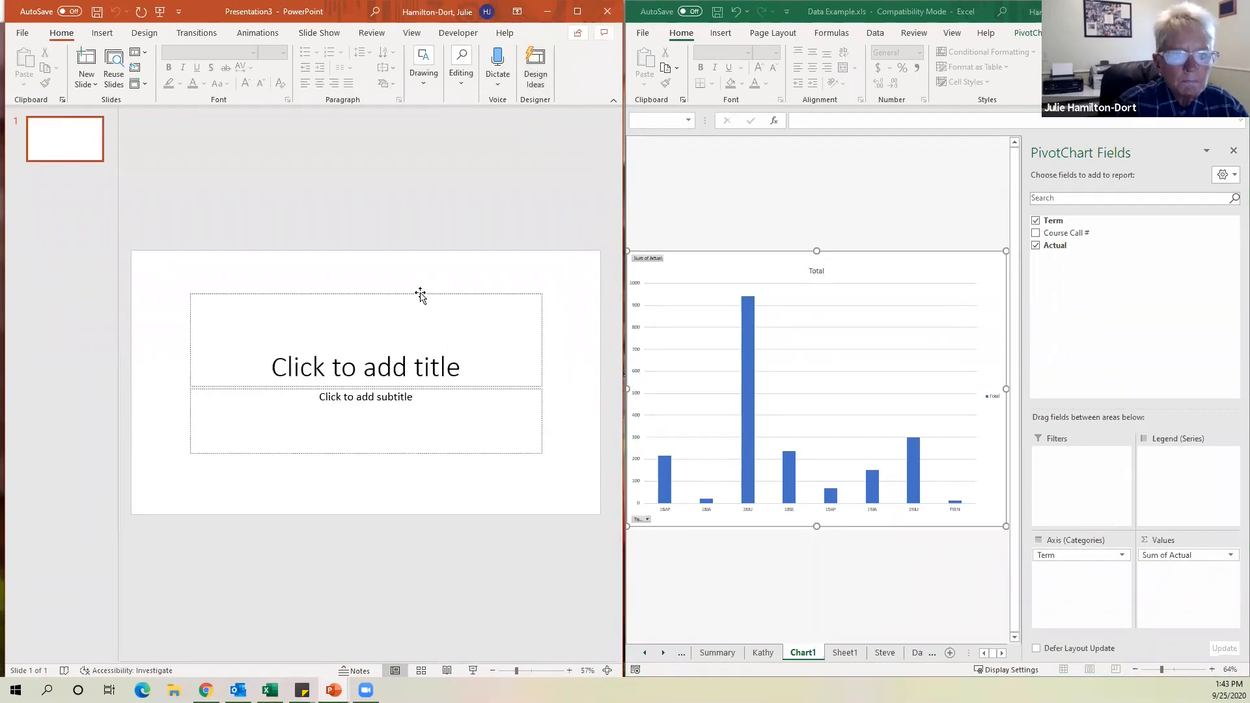
Delete the title and subtitle placeholders from the blank presentation's first slide.
{"action": "left_click", "coordinate": [420, 293]}
{"action": "key", "text": "Delete"}
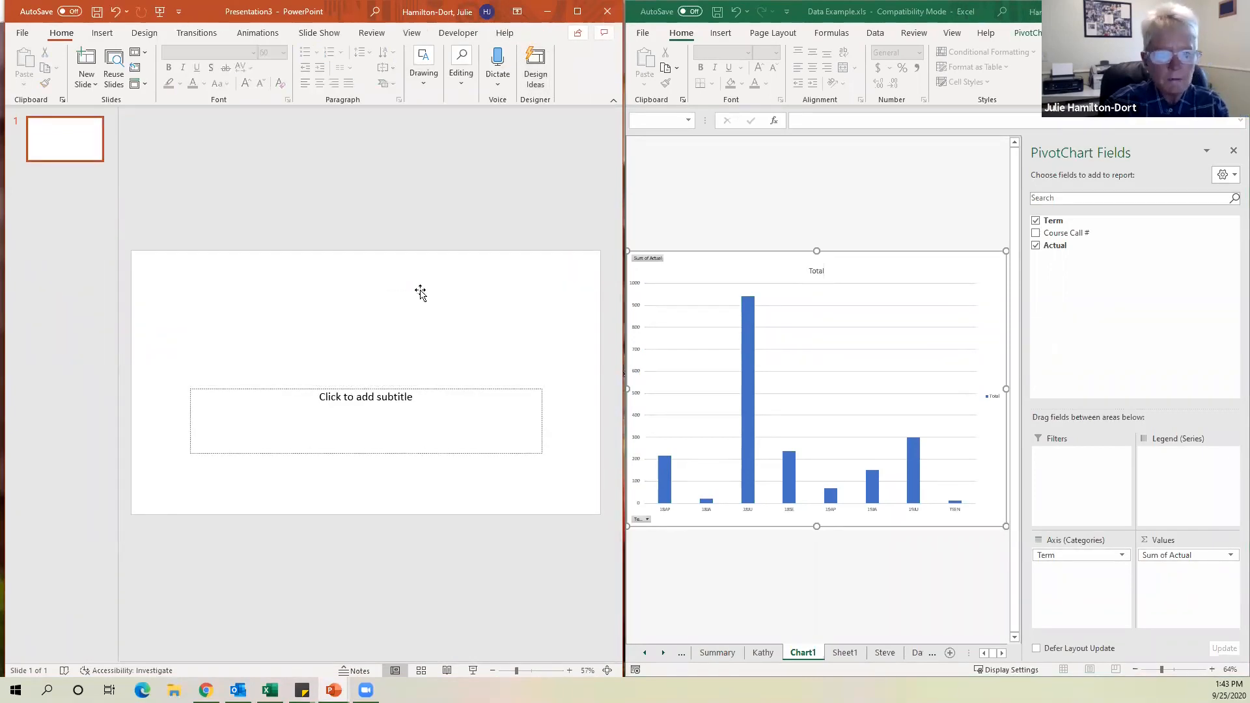
{"action": "left_click", "coordinate": [435, 391]}
{"action": "key", "text": "Delete"}
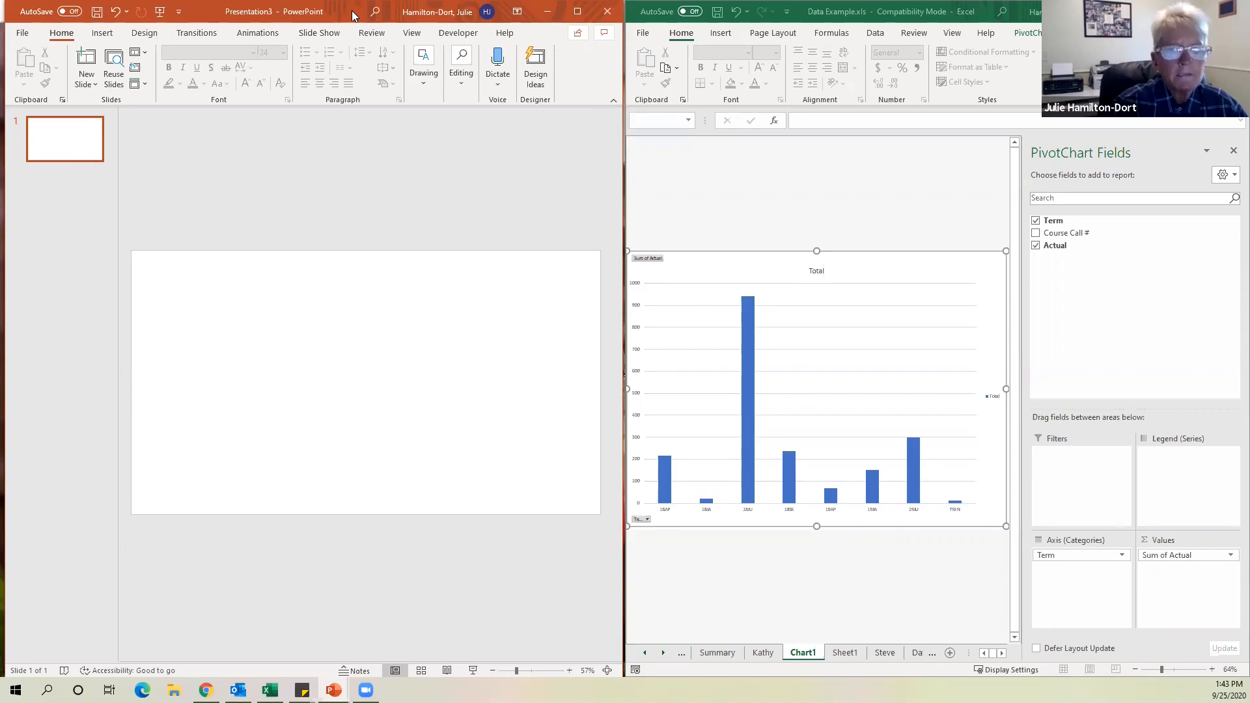
Close the PivotChart Fields pane on Chart1 and arrange the workbook side by side with the blank presentation.
{"action": "left_click_drag", "start_coordinate": [352, 14], "coordinate": [350, 126]}
{"action": "left_click", "coordinate": [1205, 11]}
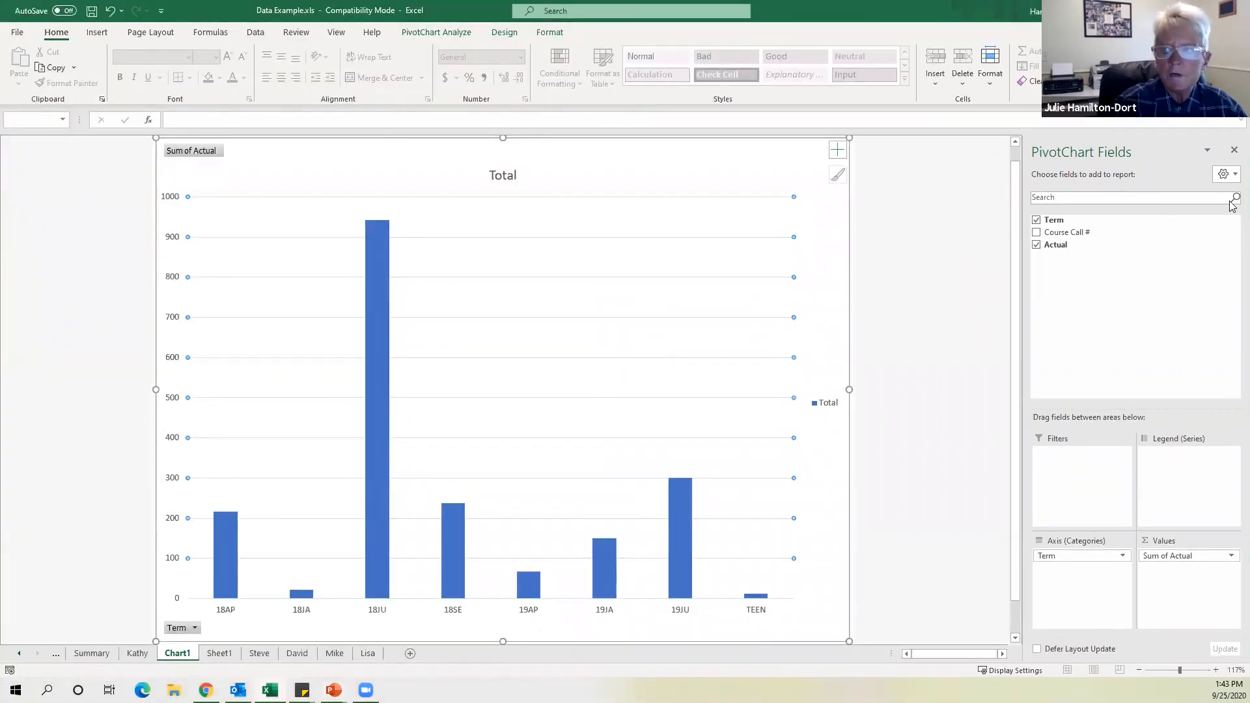
{"action": "left_click", "coordinate": [1232, 151]}
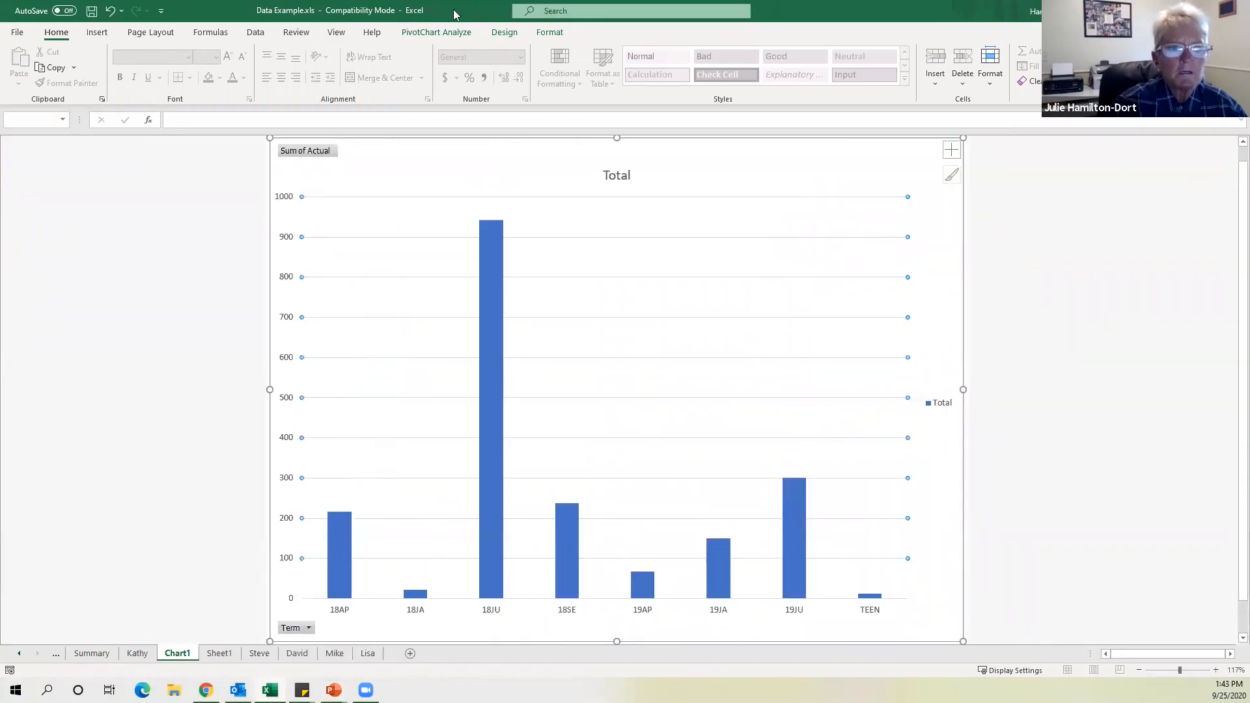
{"action": "double_click", "coordinate": [454, 10]}
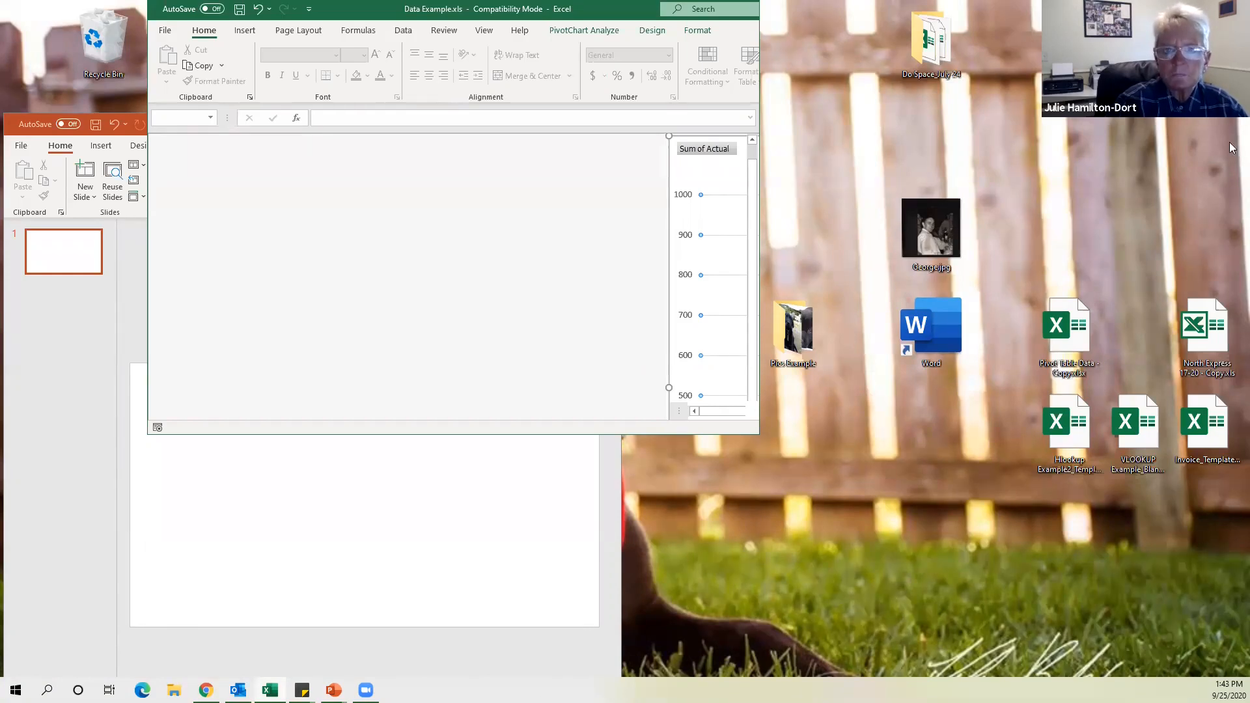
{"action": "key", "text": "super+Right"}
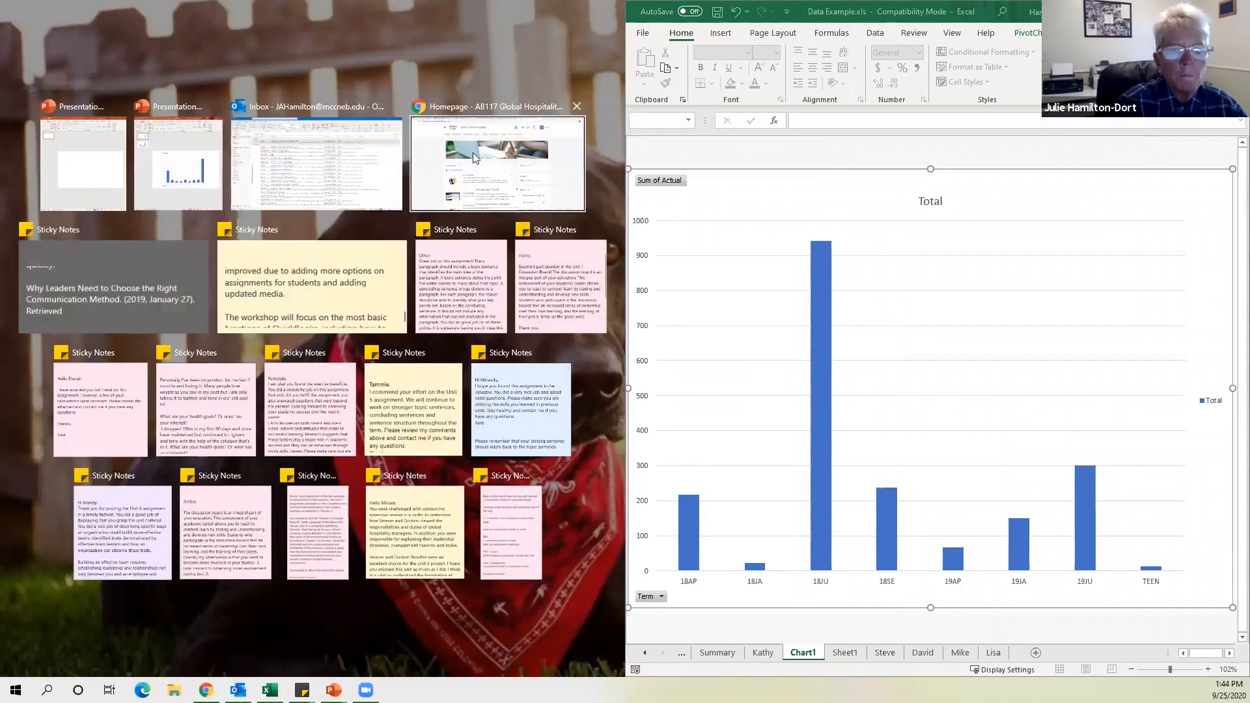
{"action": "left_click", "coordinate": [91, 173]}
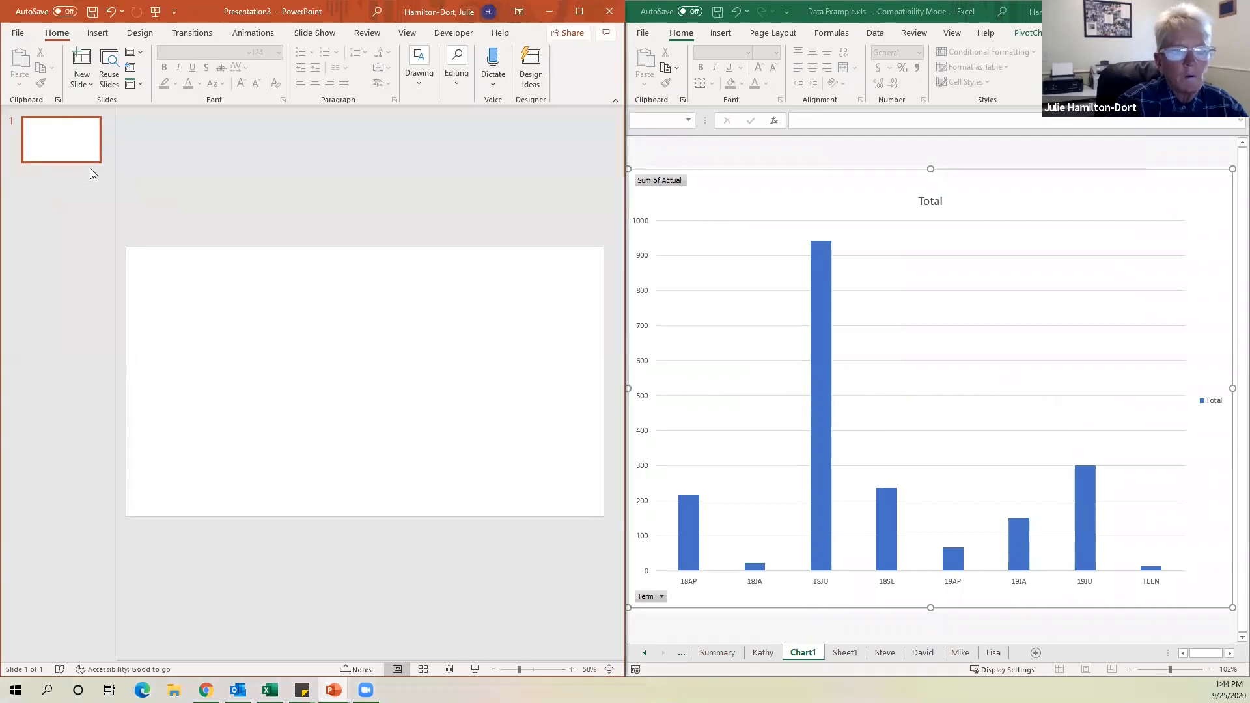
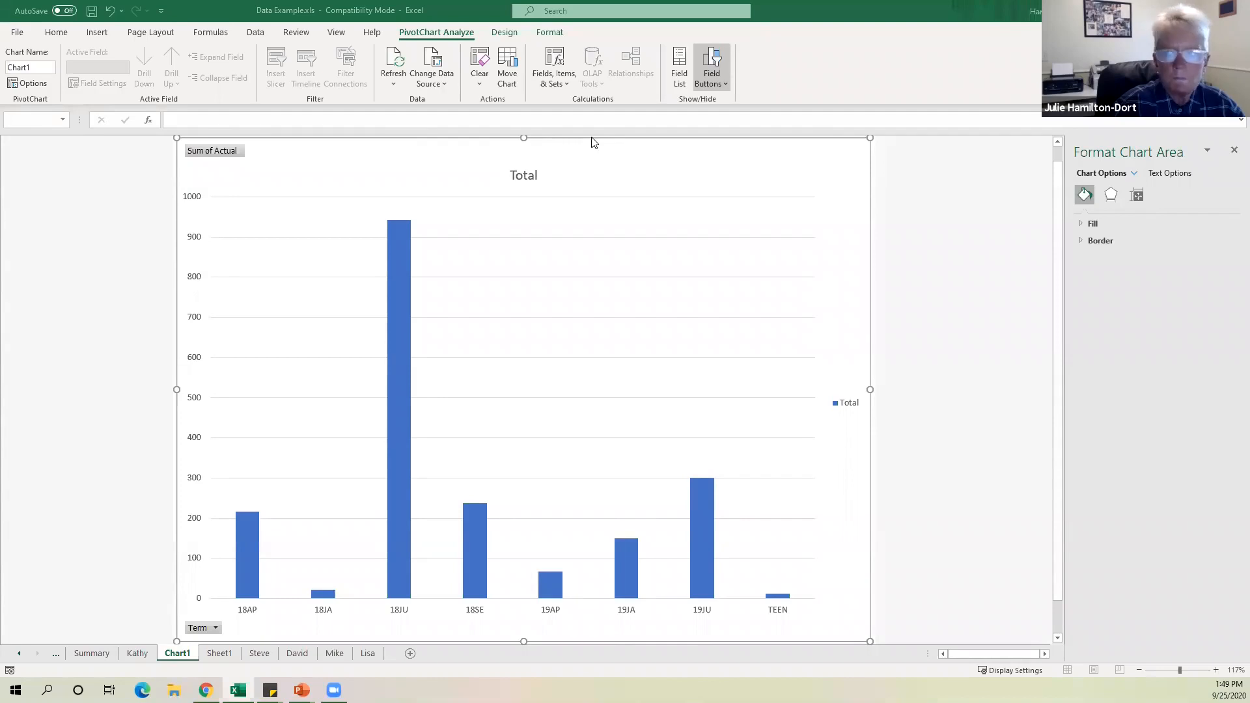
Return to the PivotTable on Sheet1 and close the Format Shape pane.
{"action": "left_click", "coordinate": [220, 654]}
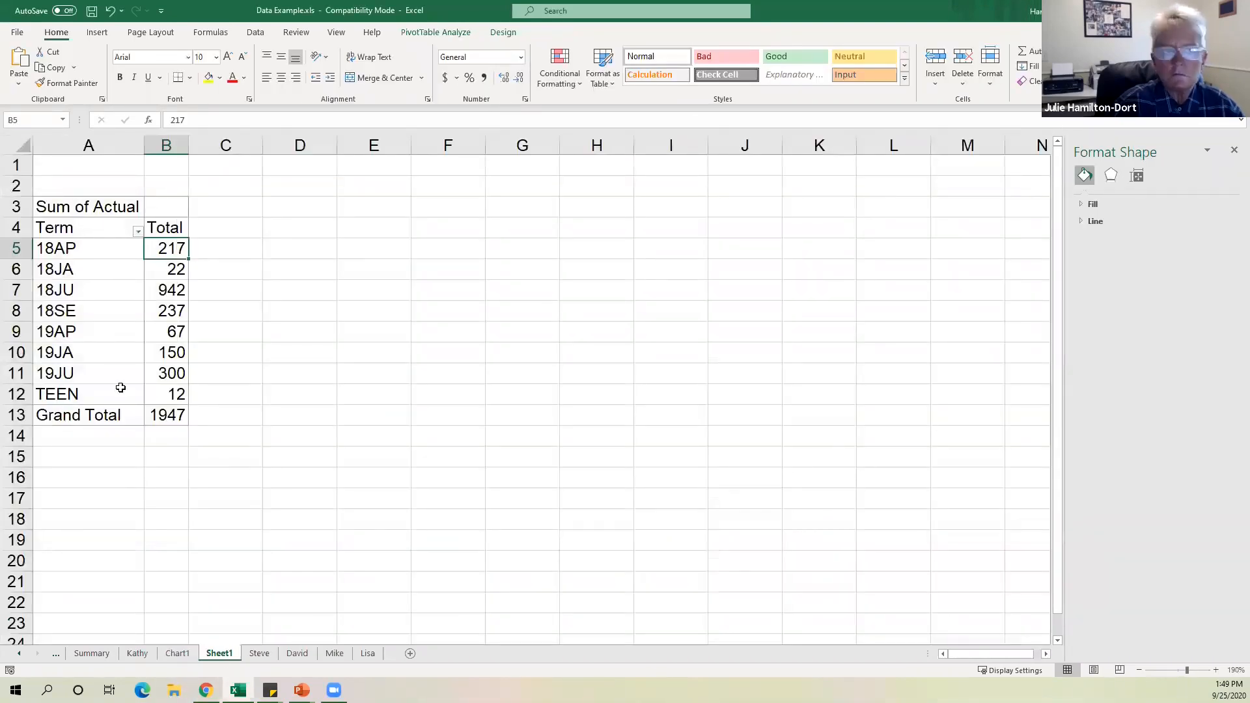
{"action": "left_click", "coordinate": [100, 300]}
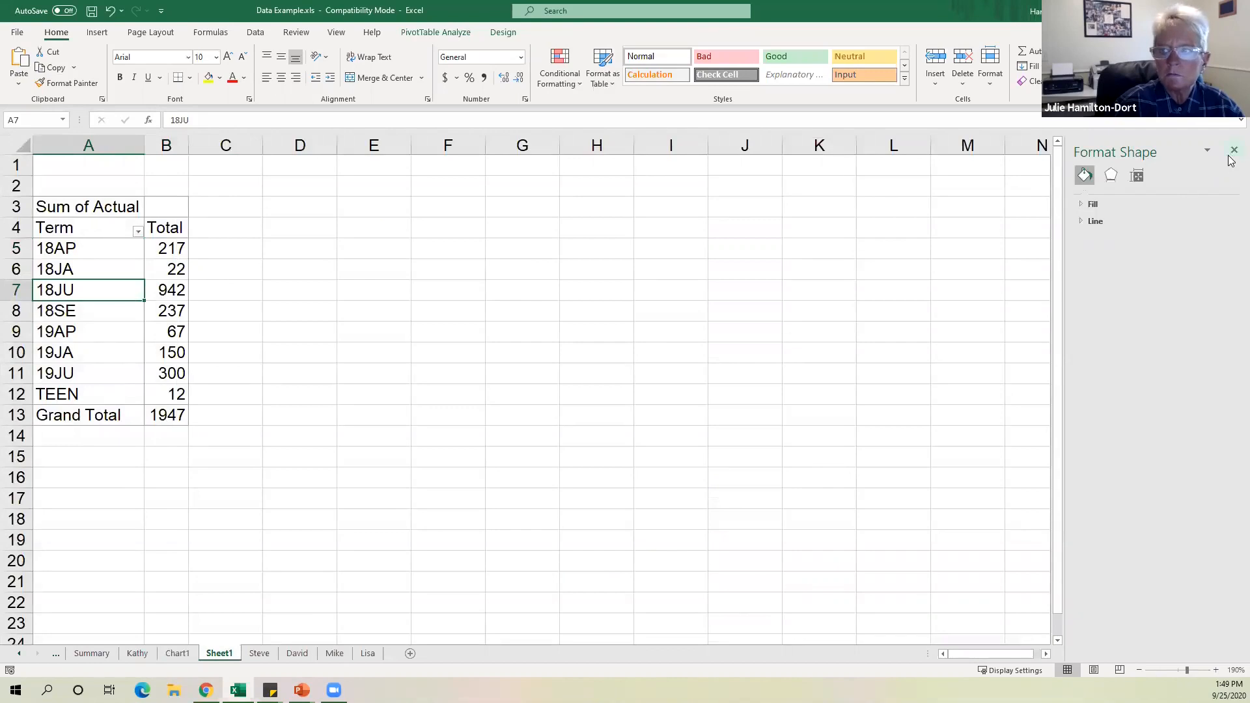
{"action": "left_click", "coordinate": [1234, 151]}
Look over the sort and filter options of the PivotTable's Term field without applying any.
{"action": "left_click", "coordinate": [104, 259]}
{"action": "left_click", "coordinate": [89, 233]}
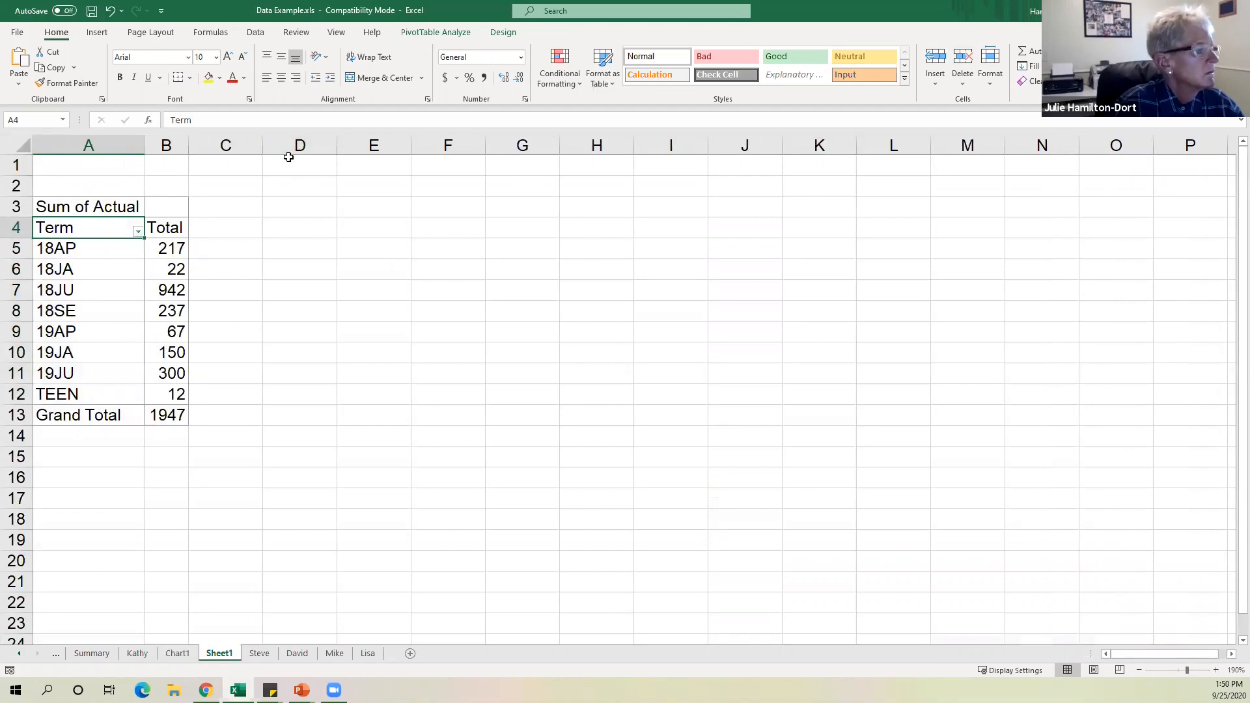
{"action": "left_click", "coordinate": [137, 232]}
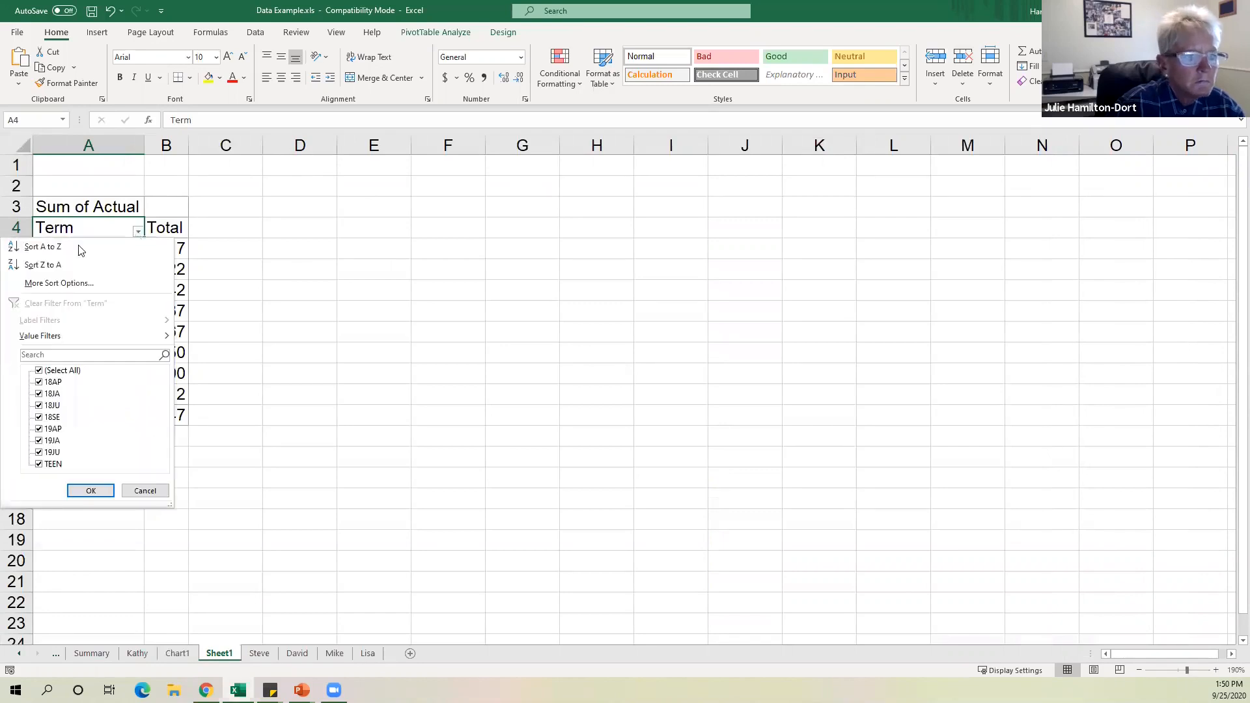
{"action": "left_click", "coordinate": [177, 258]}
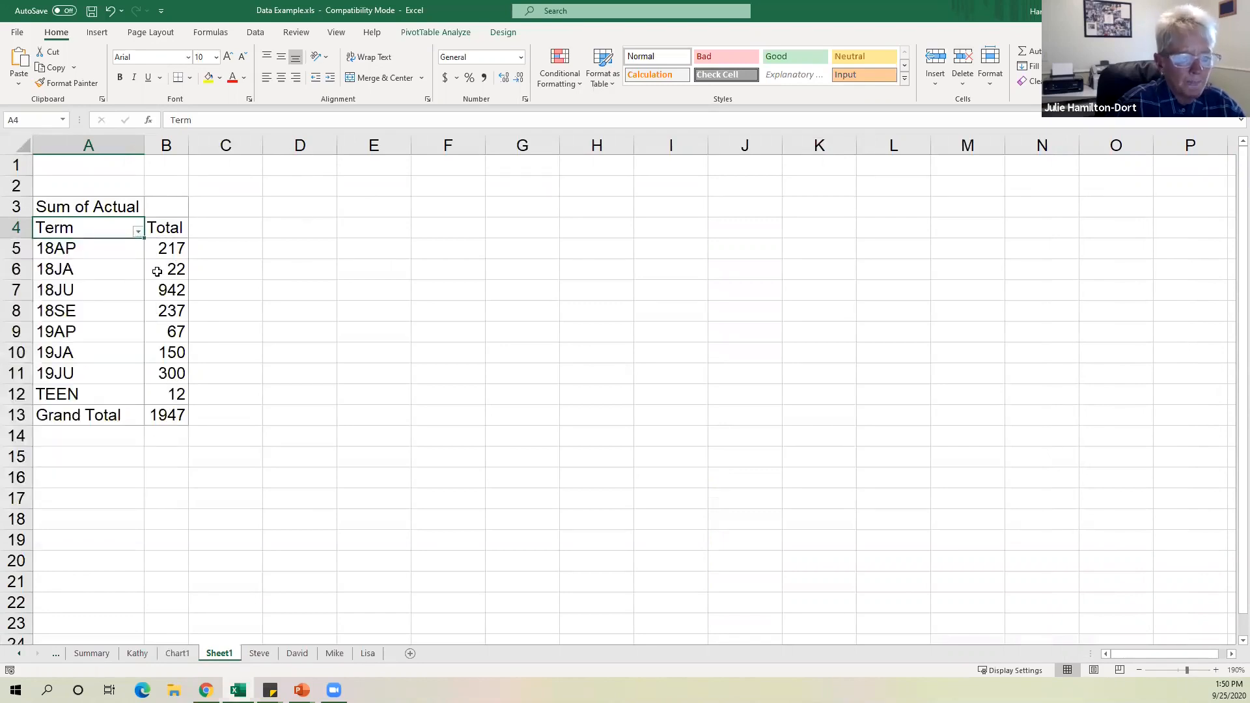
{"action": "left_click", "coordinate": [156, 272]}
{"action": "left_click", "coordinate": [153, 339]}
{"action": "left_click", "coordinate": [99, 310]}
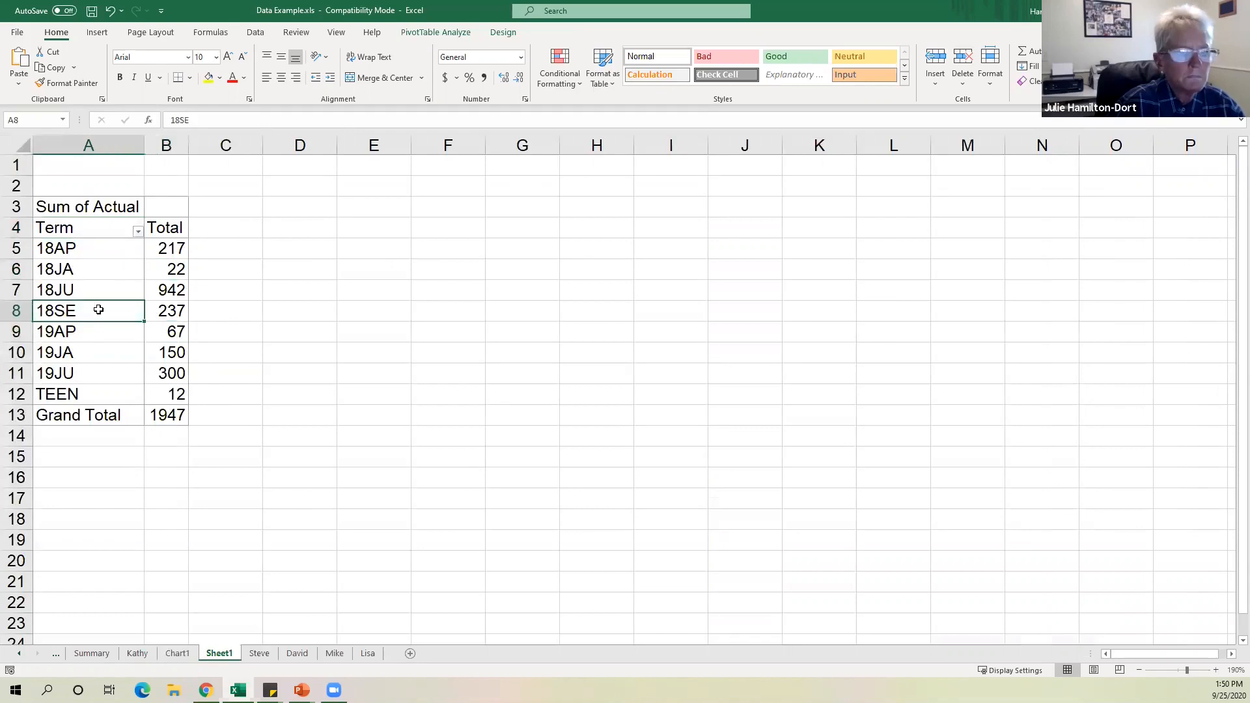
Examine the PivotTable's analysis options and its Term row labels on Sheet1.
{"action": "left_click", "coordinate": [432, 32]}
{"action": "left_click", "coordinate": [166, 284]}
{"action": "left_click", "coordinate": [95, 282]}
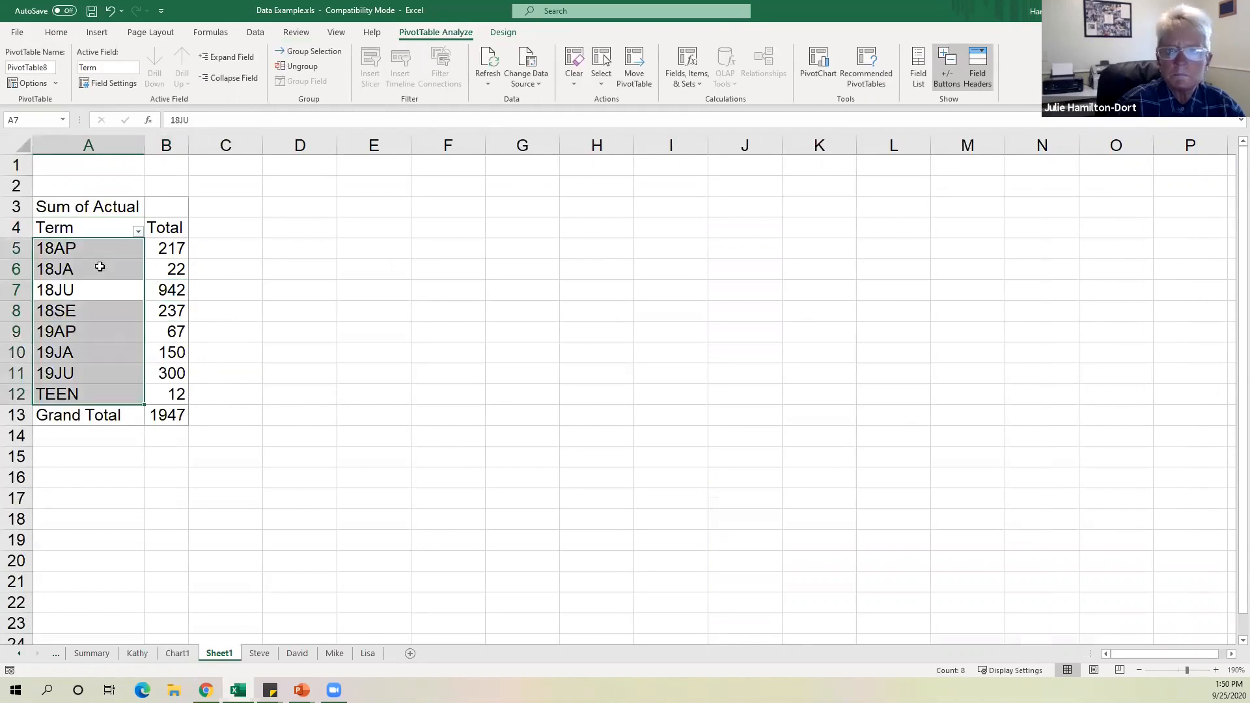
{"action": "left_click", "coordinate": [105, 241]}
{"action": "left_click", "coordinate": [100, 231]}
{"action": "left_click", "coordinate": [84, 290]}
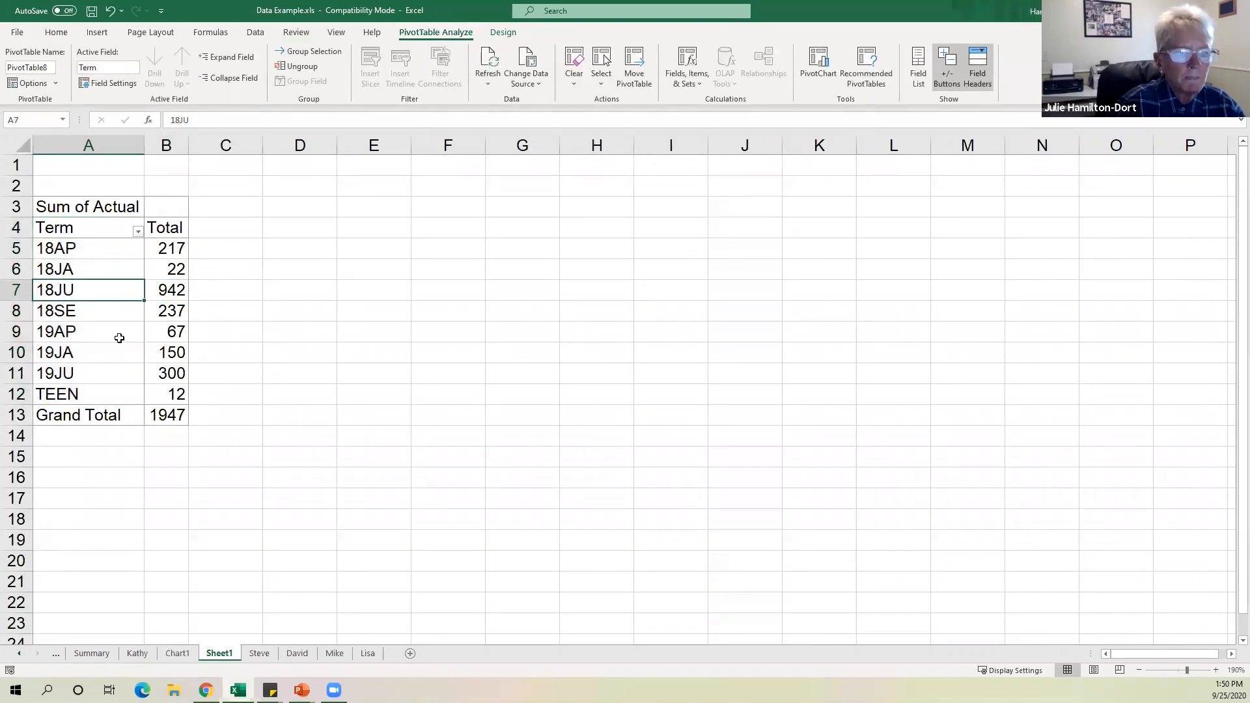
{"action": "left_click", "coordinate": [117, 335]}
{"action": "left_click", "coordinate": [121, 323]}
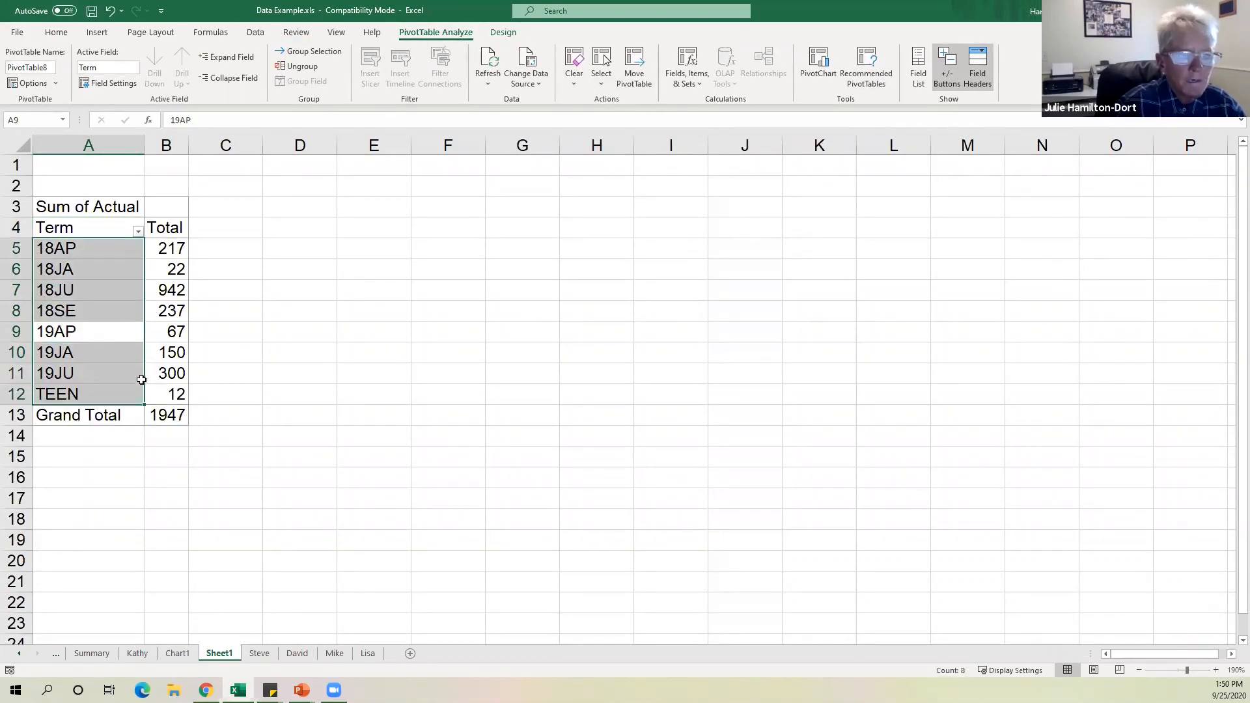
{"action": "left_click", "coordinate": [114, 400]}
{"action": "left_click", "coordinate": [81, 282]}
{"action": "left_click", "coordinate": [110, 270]}
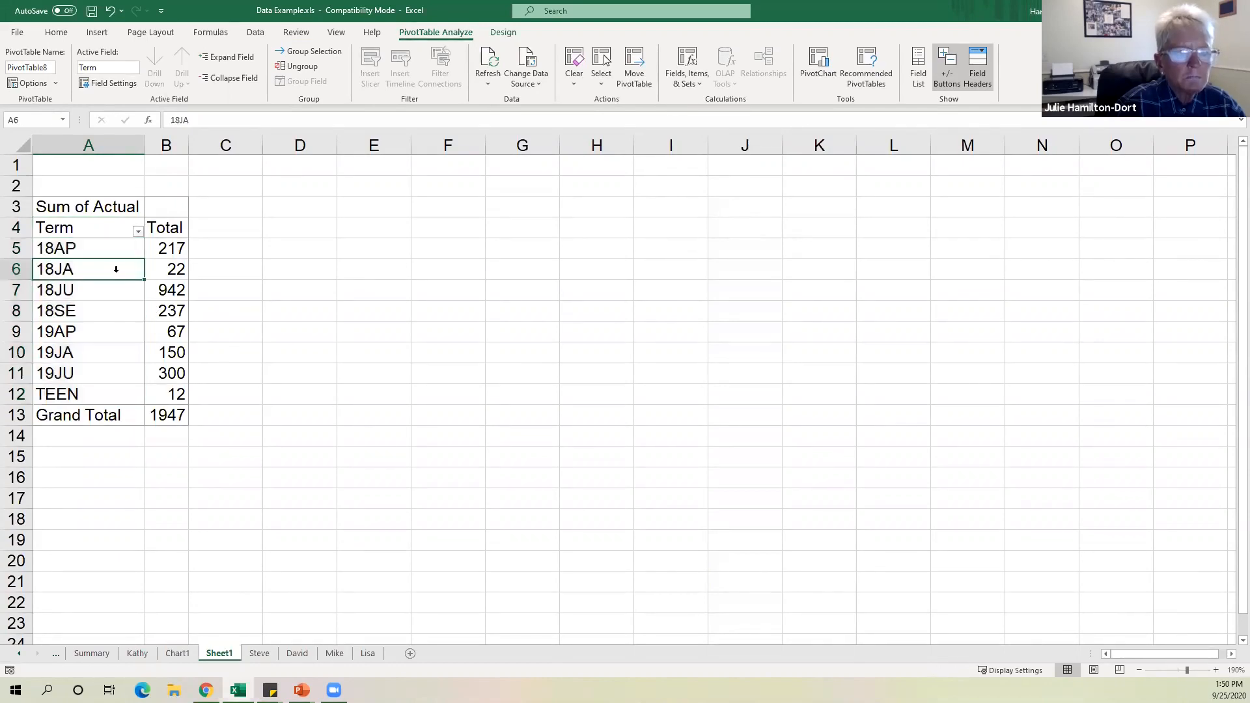
Create a PivotTable on a new worksheet from the source data range A1:C243, with Term and Course Call # as row fields.
{"action": "left_click", "coordinate": [260, 654]}
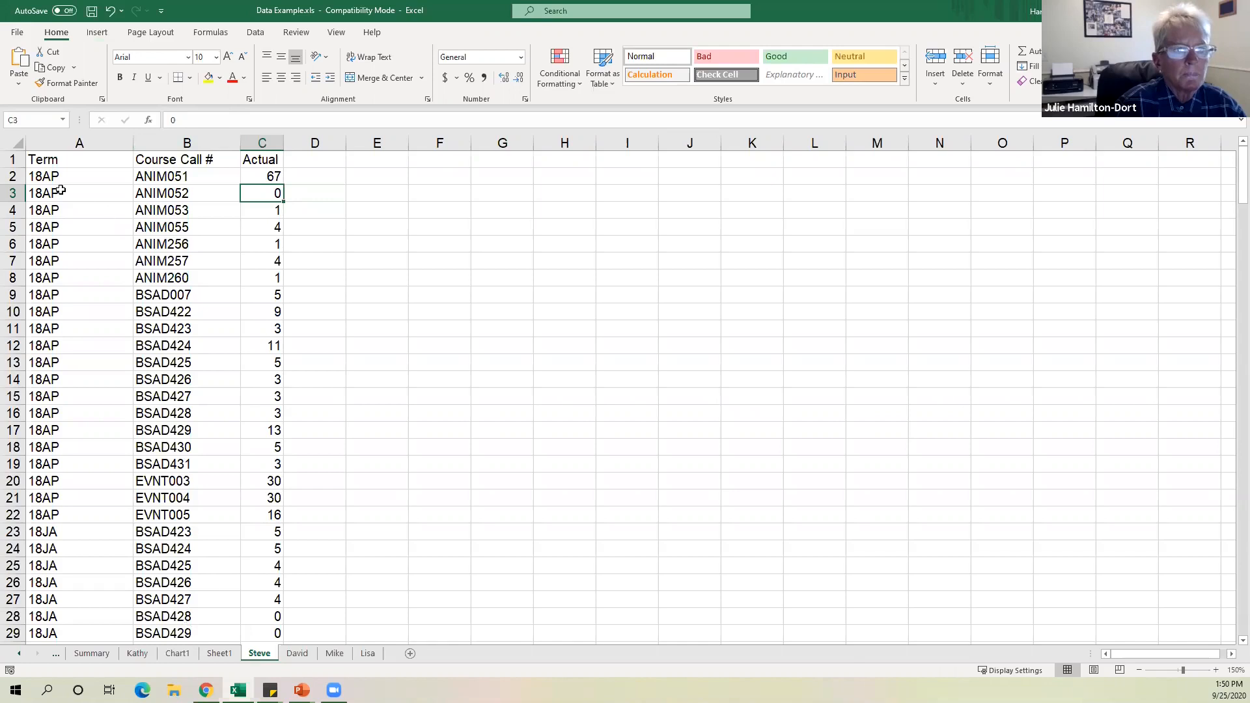
{"action": "left_click", "coordinate": [49, 171]}
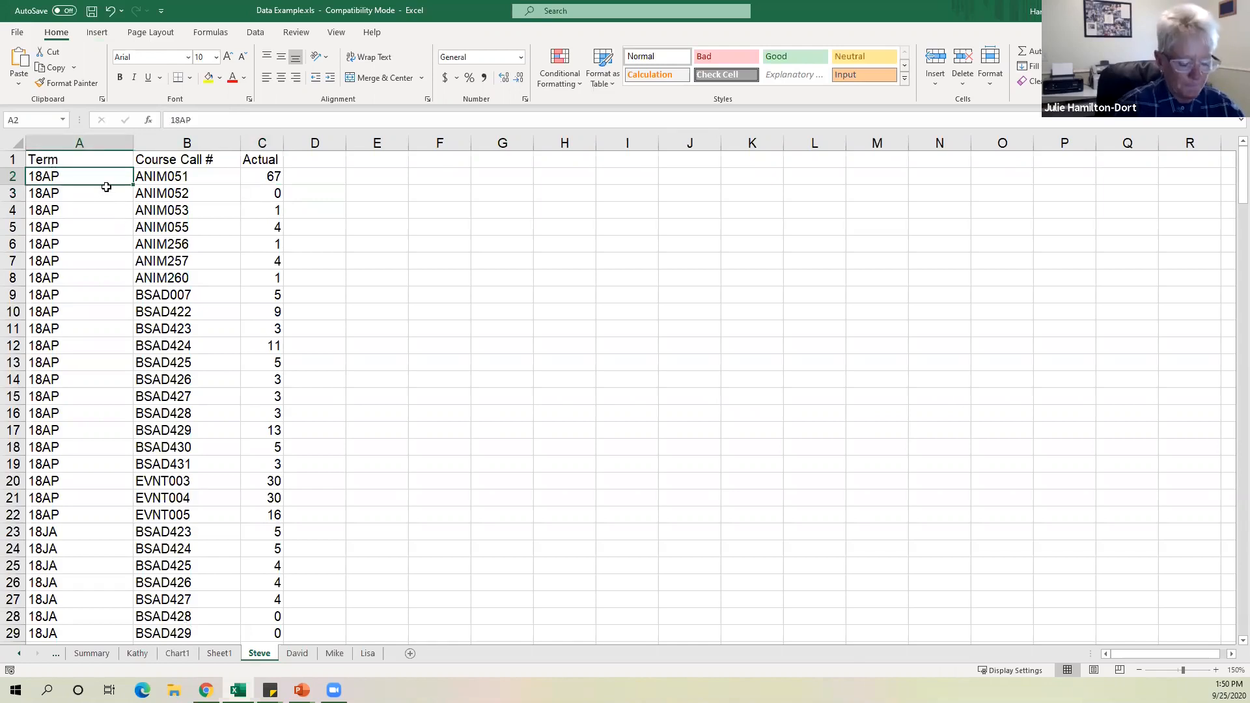
{"action": "key", "text": "ctrl+Home"}
{"action": "key", "text": "ctrl+shift+End"}
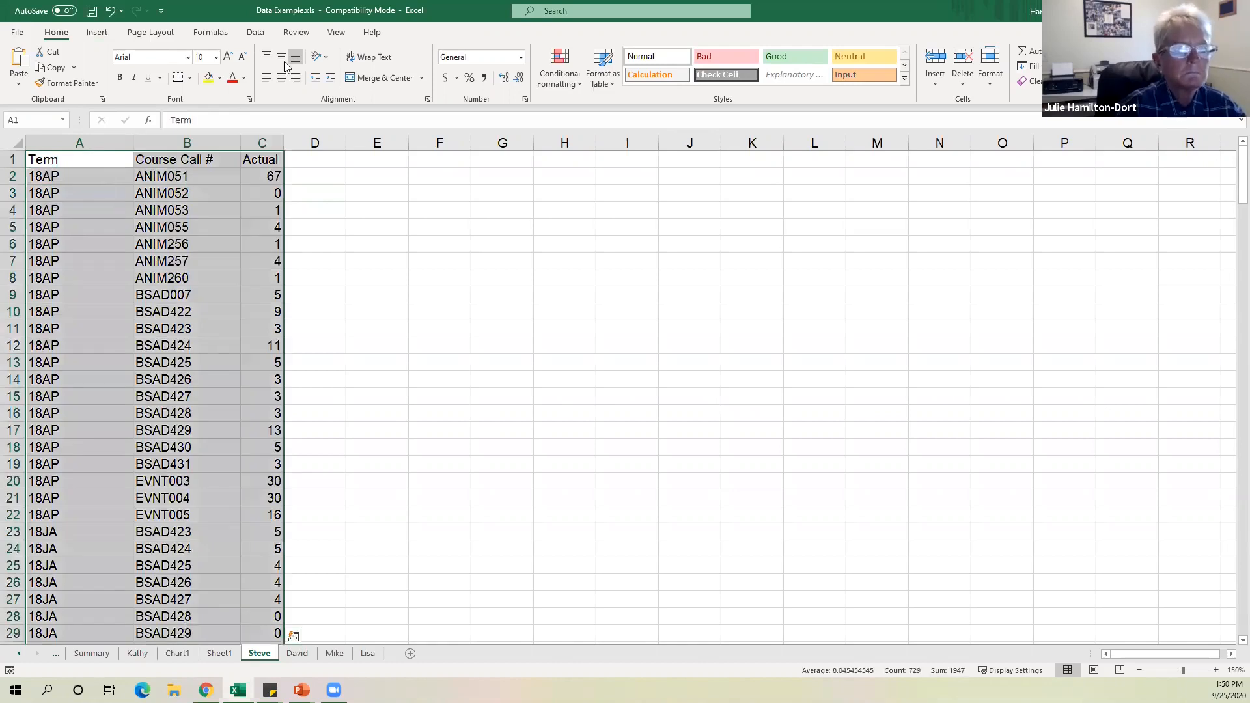
{"action": "left_click", "coordinate": [97, 33]}
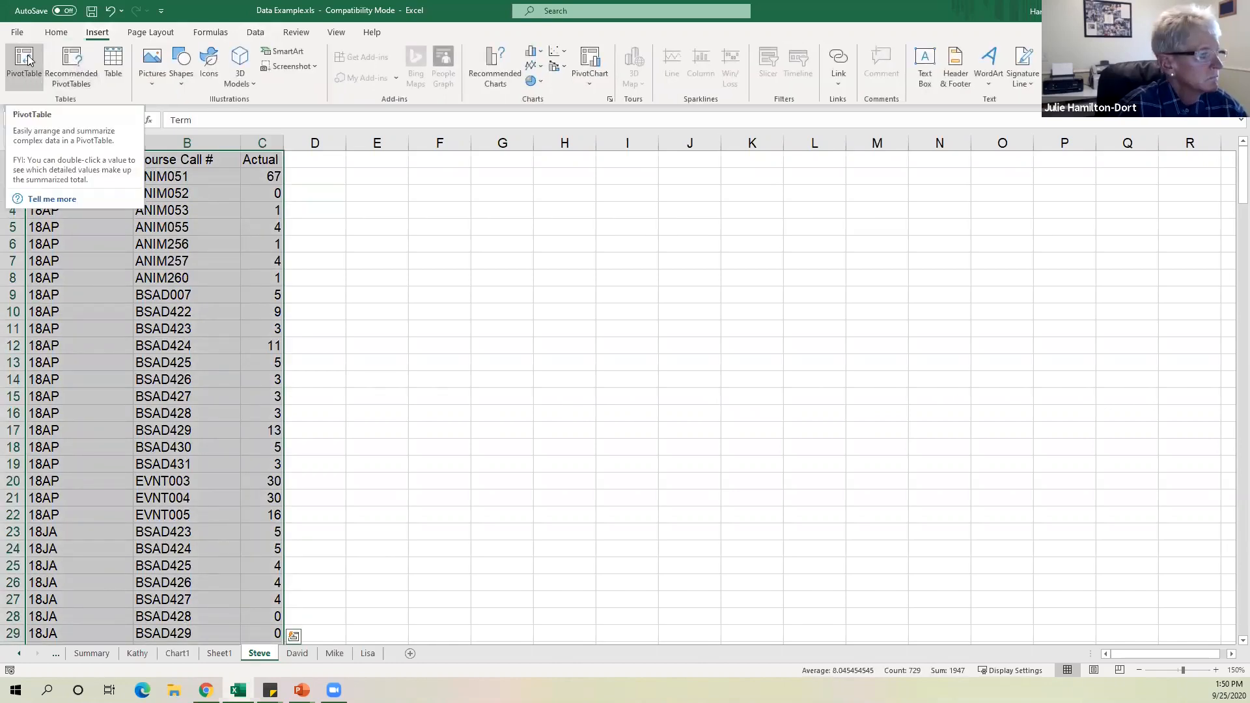
{"action": "left_click", "coordinate": [28, 59]}
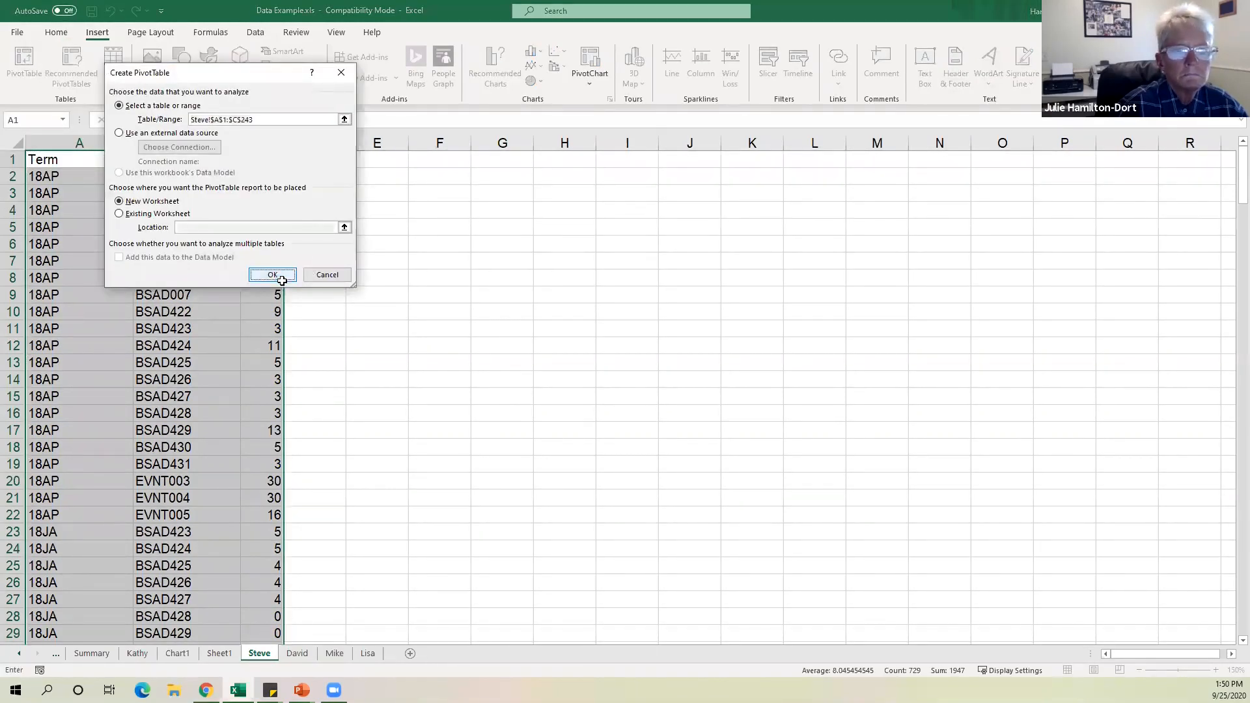
{"action": "left_click", "coordinate": [273, 275]}
{"action": "left_click", "coordinate": [1036, 221]}
{"action": "left_click", "coordinate": [1036, 232]}
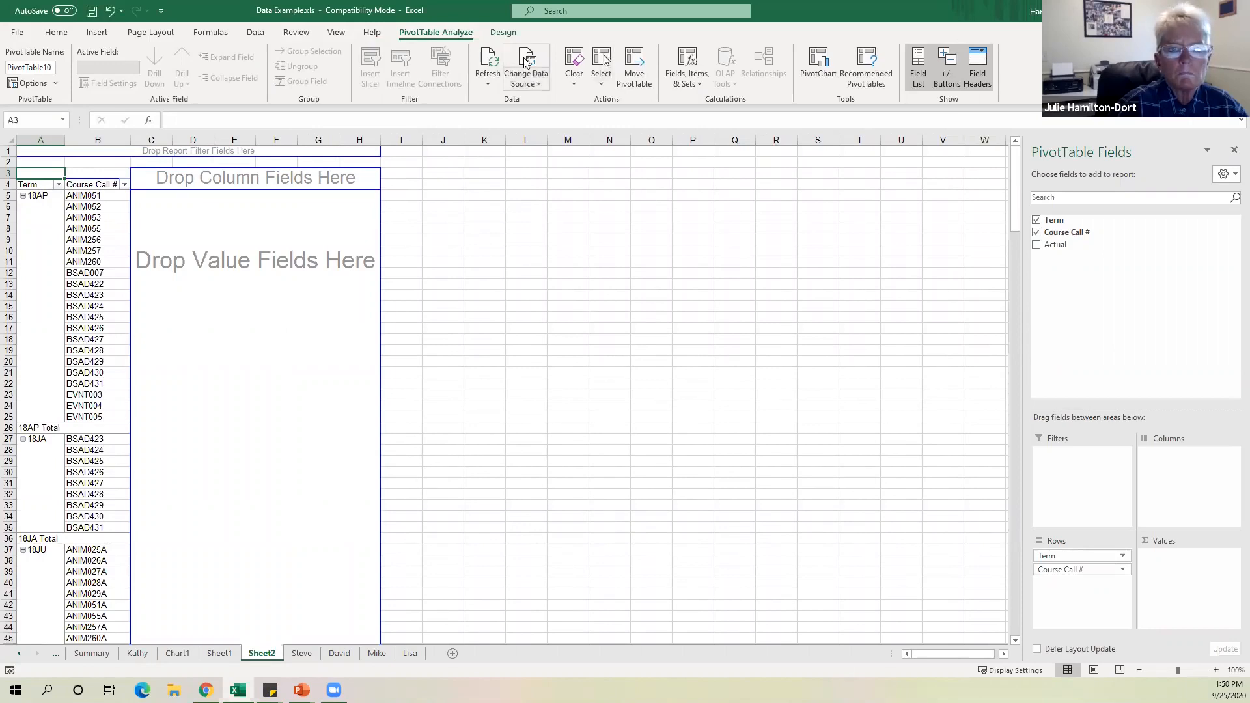
Check the data source range of the new PivotTable without changing it.
{"action": "left_click", "coordinate": [537, 85]}
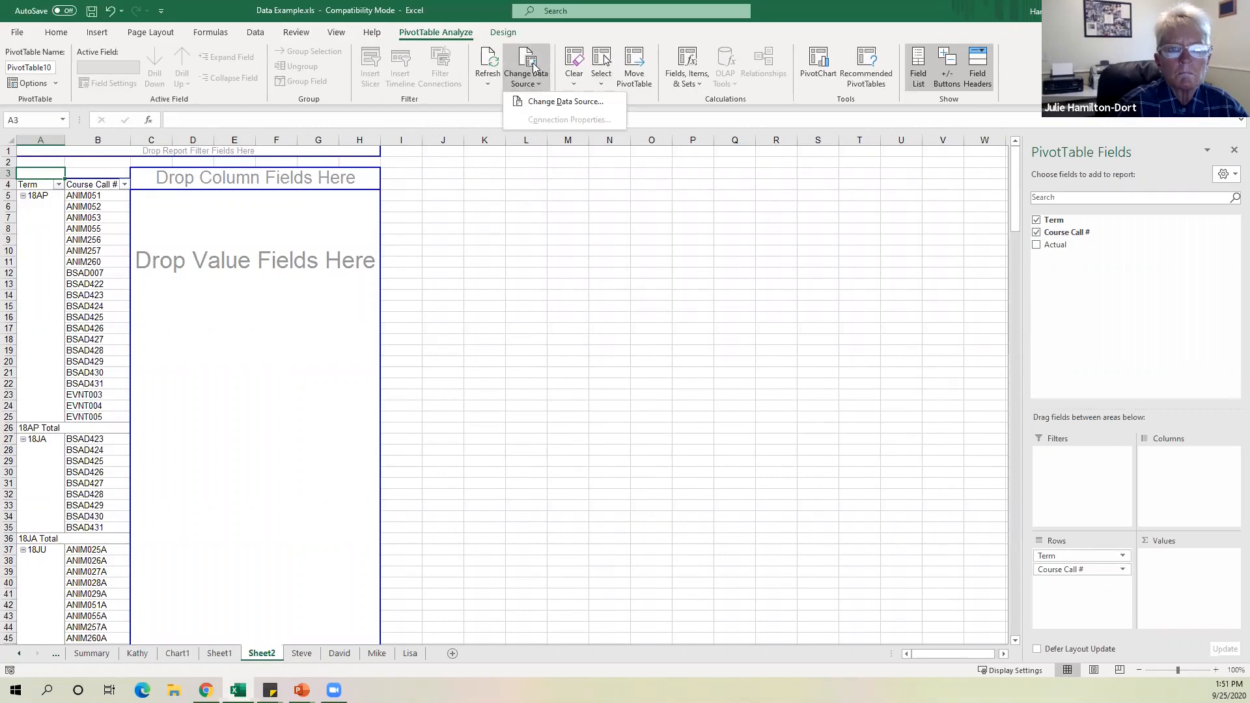
{"action": "left_click", "coordinate": [532, 68]}
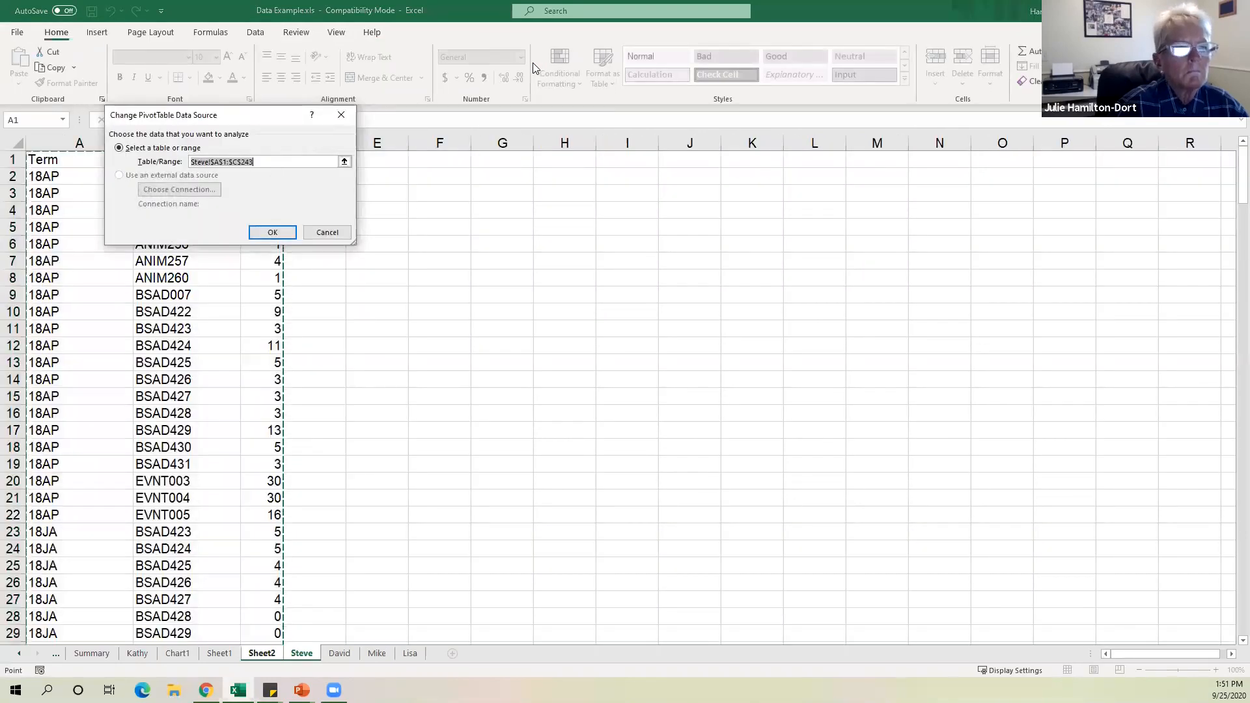
{"action": "left_click", "coordinate": [328, 233]}
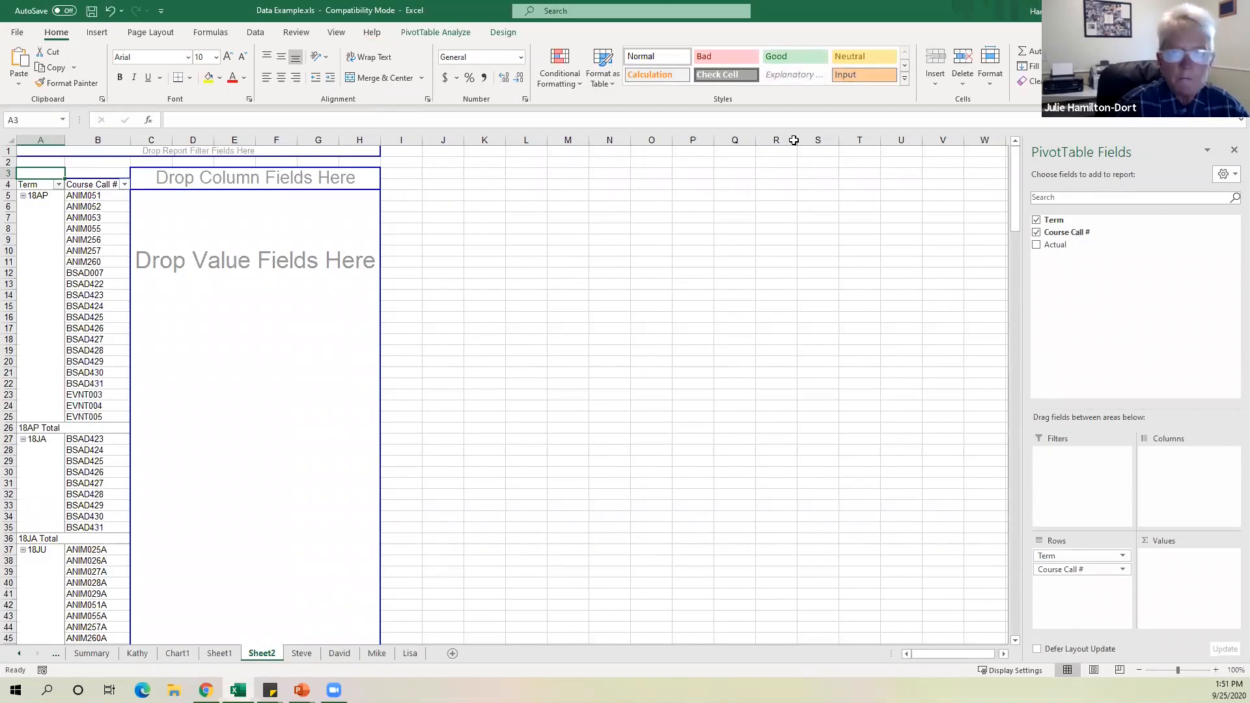
Look at the chart slide in PowerPoint and return to Excel to view the term totals PivotTable on Sheet1.
{"action": "left_click", "coordinate": [302, 690]}
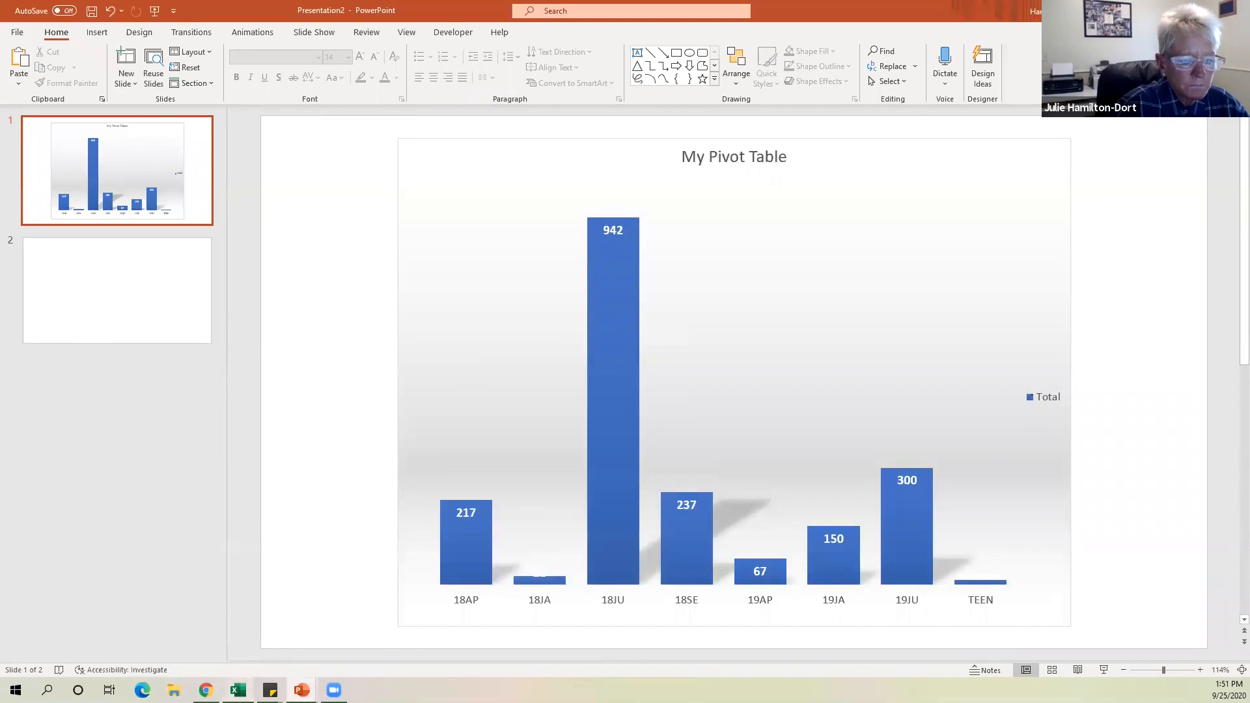
{"action": "left_click", "coordinate": [238, 690]}
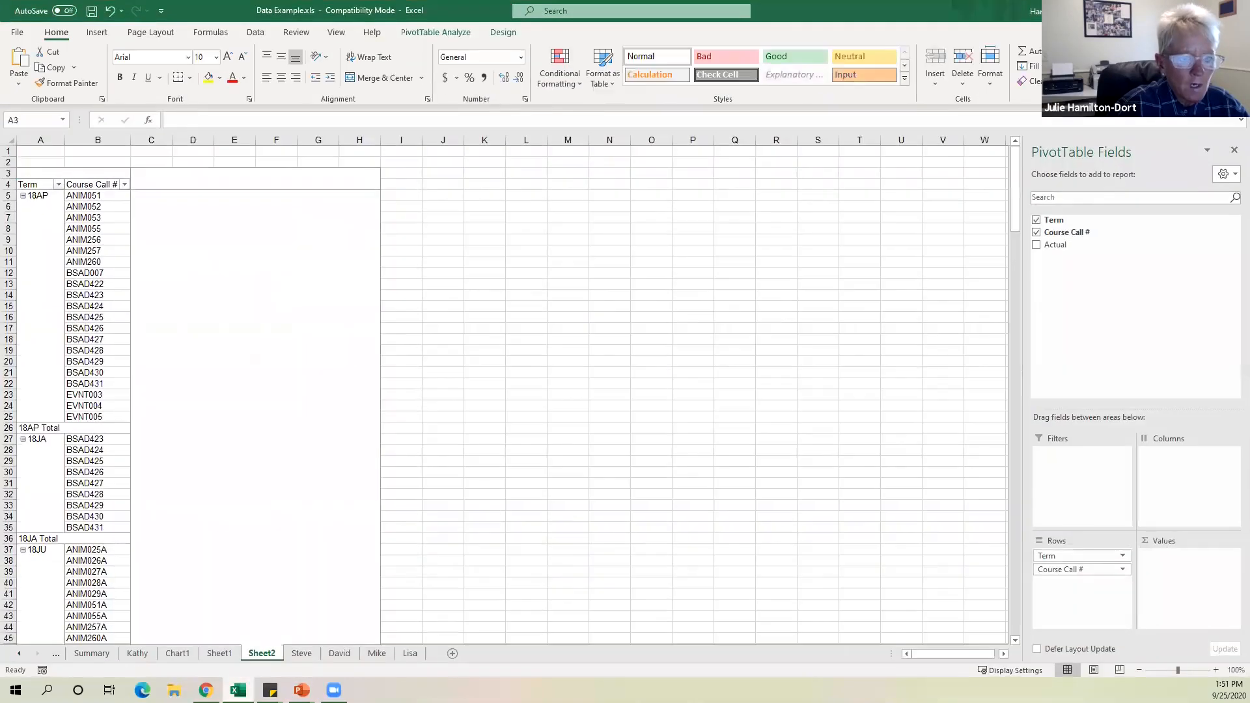
{"action": "left_click", "coordinate": [224, 655]}
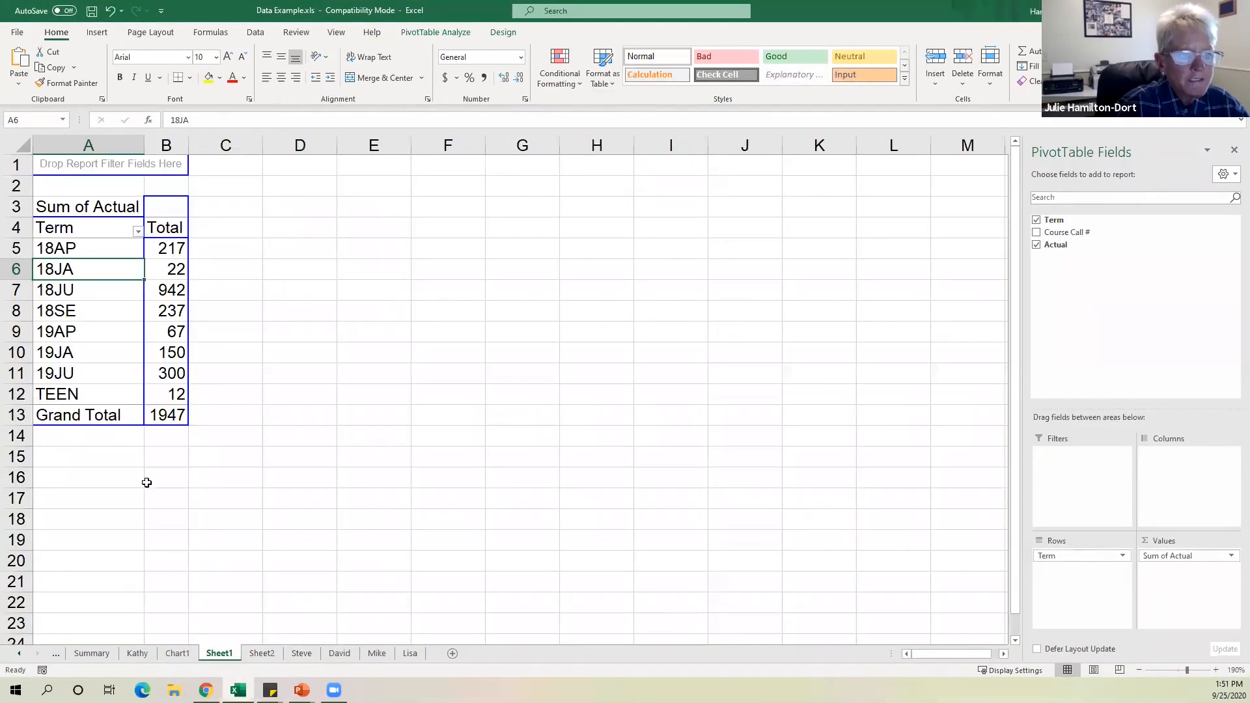
Fill the last source data row down into row 244, producing a TEEN entry for course 006A with Actual 2.
{"action": "left_click", "coordinate": [303, 654]}
{"action": "scroll", "coordinate": [441, 482], "scroll_direction": "down", "scroll_amount": 18}
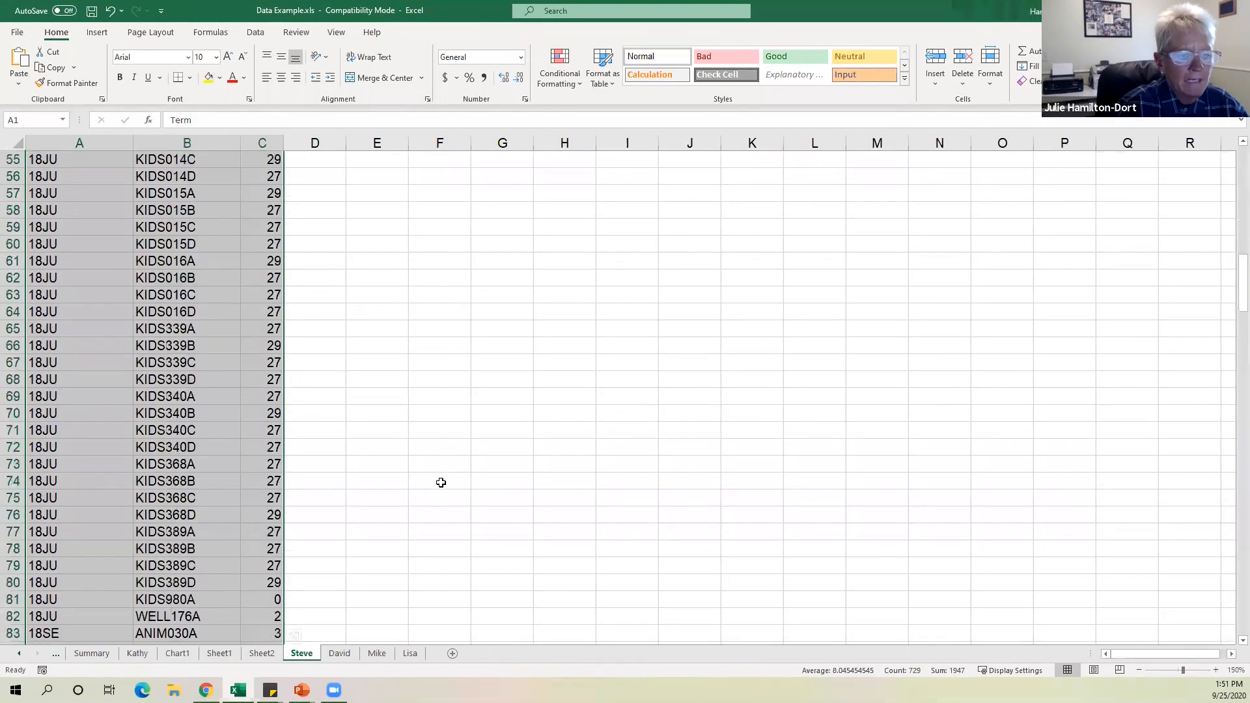
{"action": "scroll", "coordinate": [441, 482], "scroll_direction": "down", "scroll_amount": 20}
{"action": "scroll", "coordinate": [446, 484], "scroll_direction": "down", "scroll_amount": 20}
{"action": "left_click", "coordinate": [315, 616]}
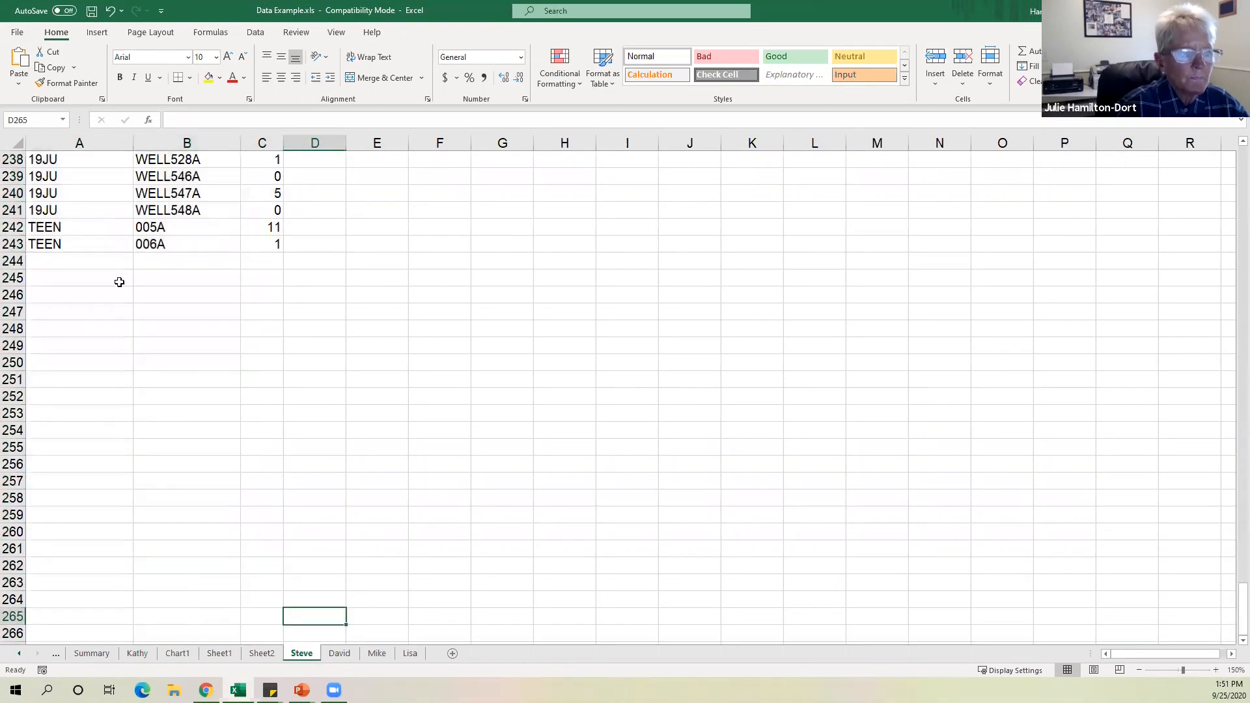
{"action": "left_click", "coordinate": [57, 263]}
{"action": "left_click_drag", "start_coordinate": [55, 245], "coordinate": [283, 268]}
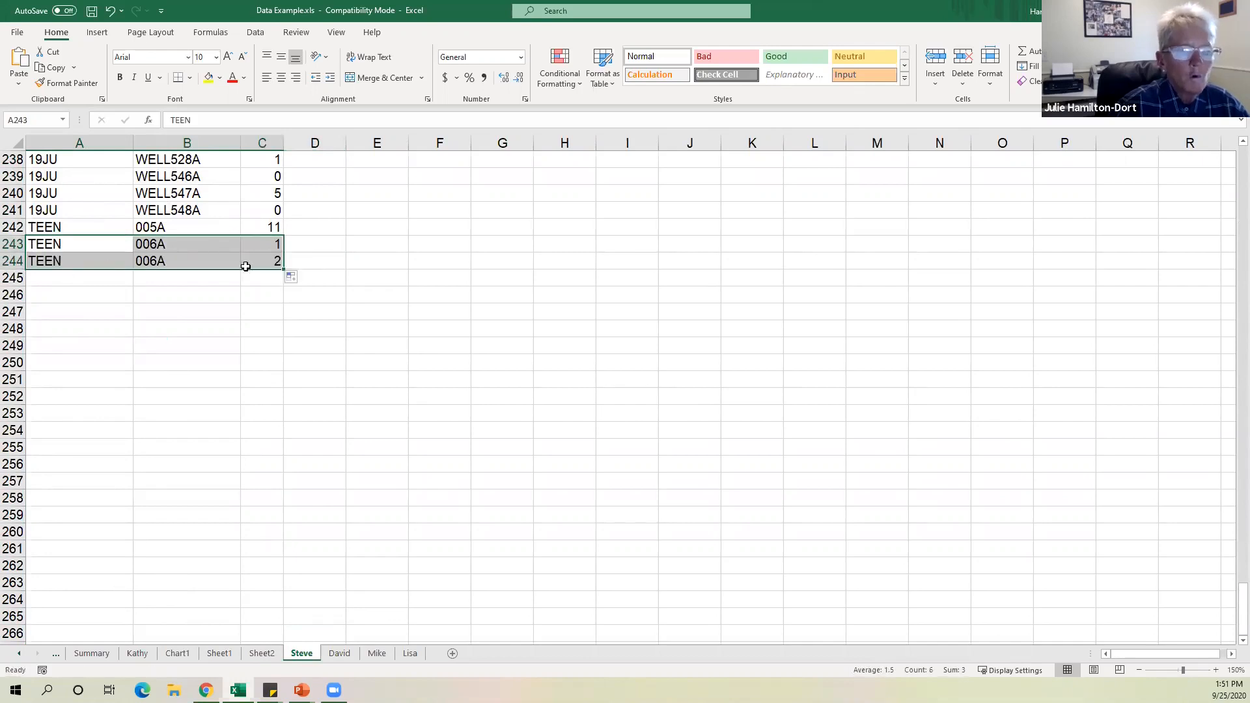
{"action": "left_click", "coordinate": [225, 206]}
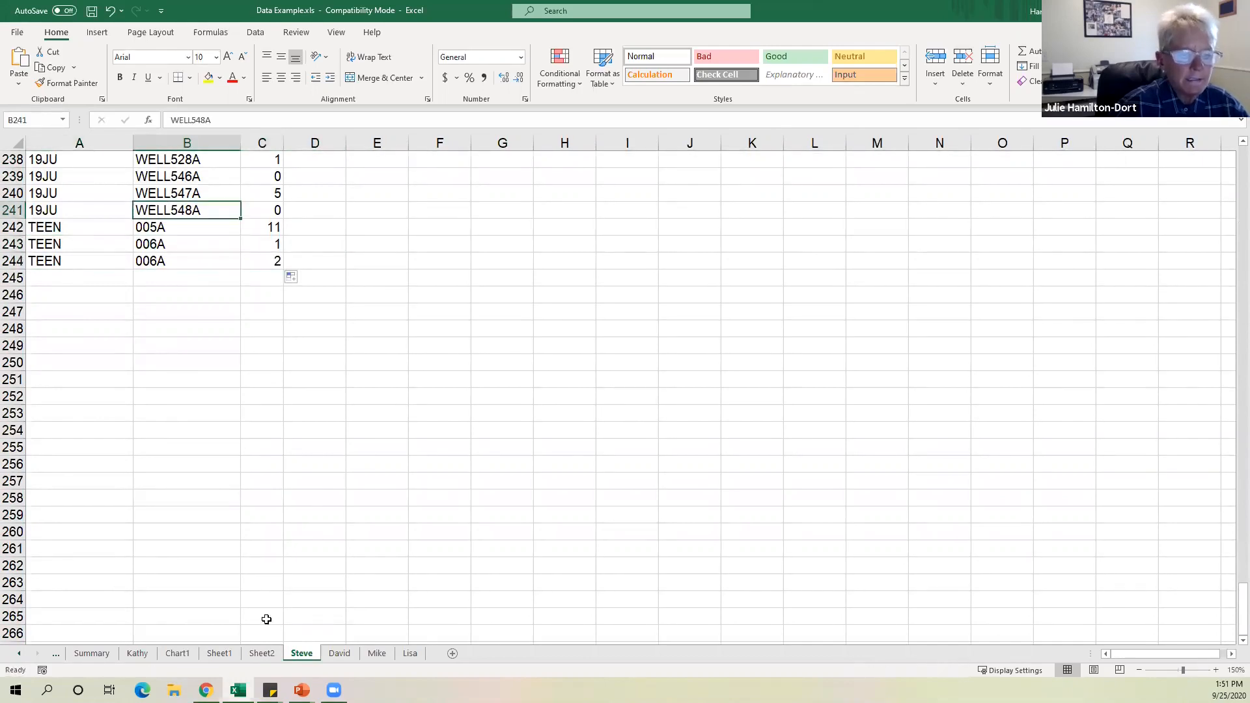
Extend the data source range of the Sheet1 PivotTable to $A$1:$C$244.
{"action": "left_click", "coordinate": [218, 654]}
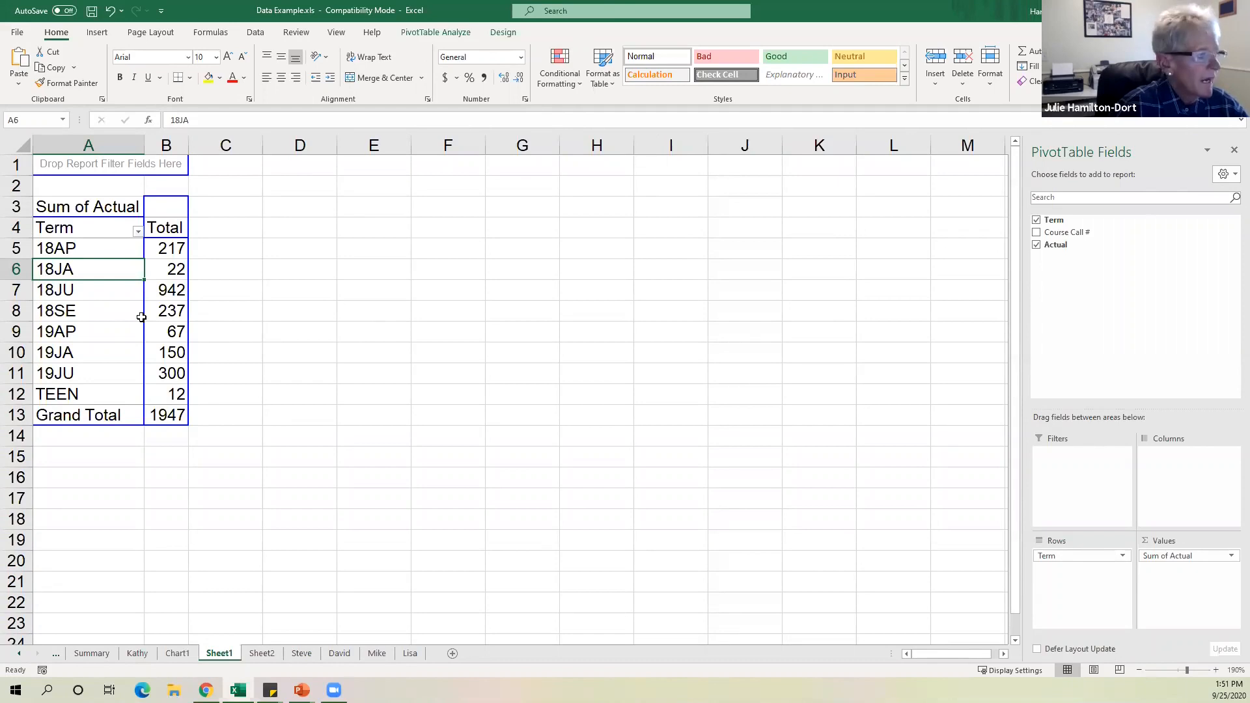
{"action": "left_click", "coordinate": [423, 33]}
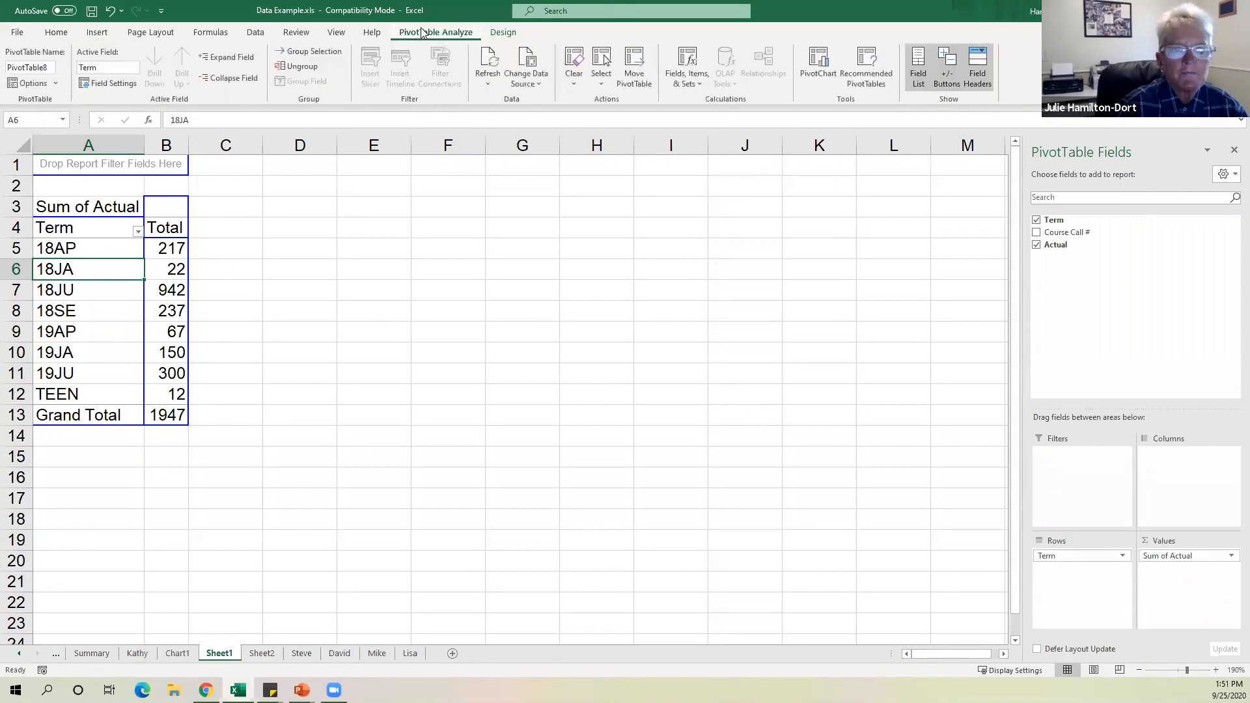
{"action": "left_click", "coordinate": [541, 83]}
{"action": "left_click", "coordinate": [546, 95]}
{"action": "scroll", "coordinate": [328, 477], "scroll_direction": "up", "scroll_amount": 3}
{"action": "scroll", "coordinate": [242, 373], "scroll_direction": "down", "scroll_amount": 2}
{"action": "scroll", "coordinate": [242, 373], "scroll_direction": "down", "scroll_amount": 20}
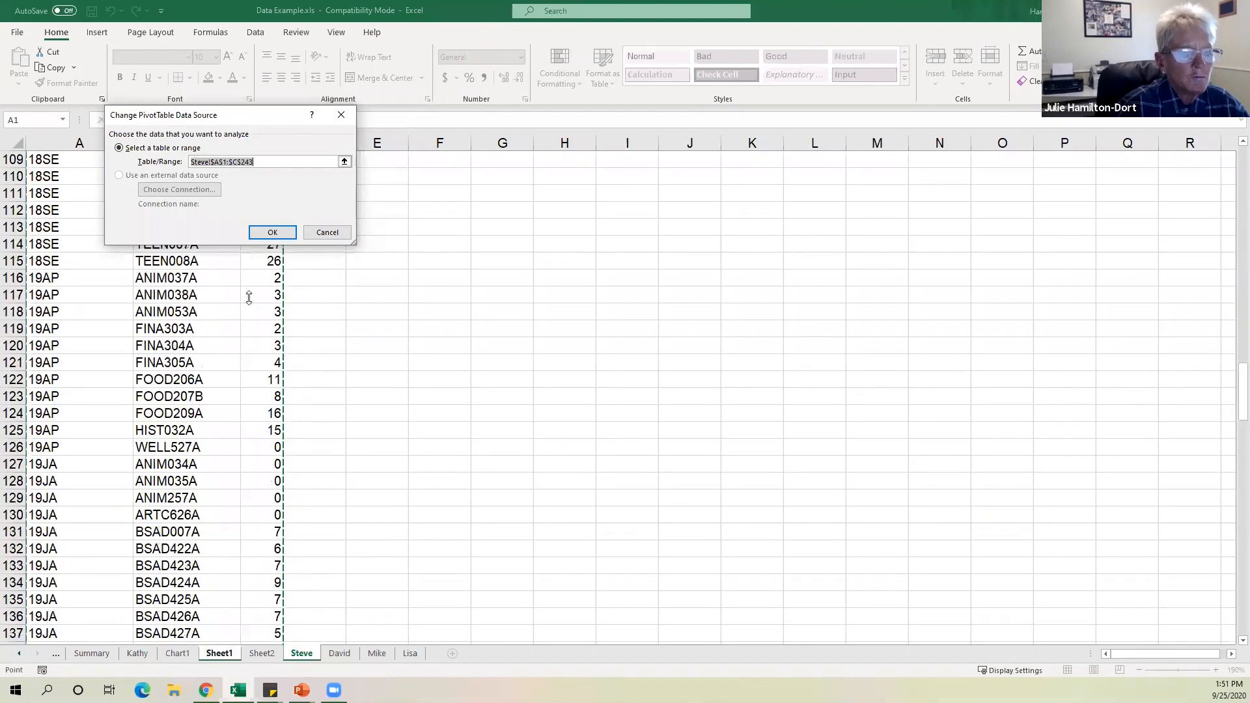
{"action": "left_click", "coordinate": [254, 162]}
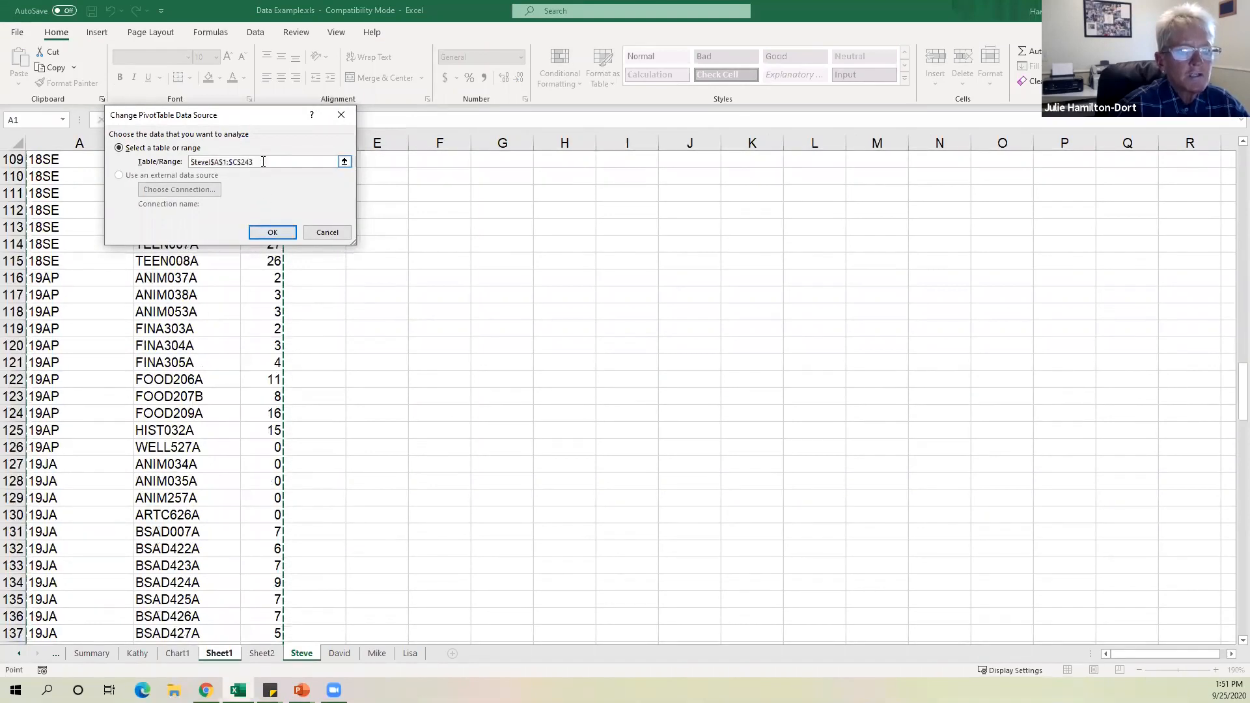
{"action": "type", "text": "4"}
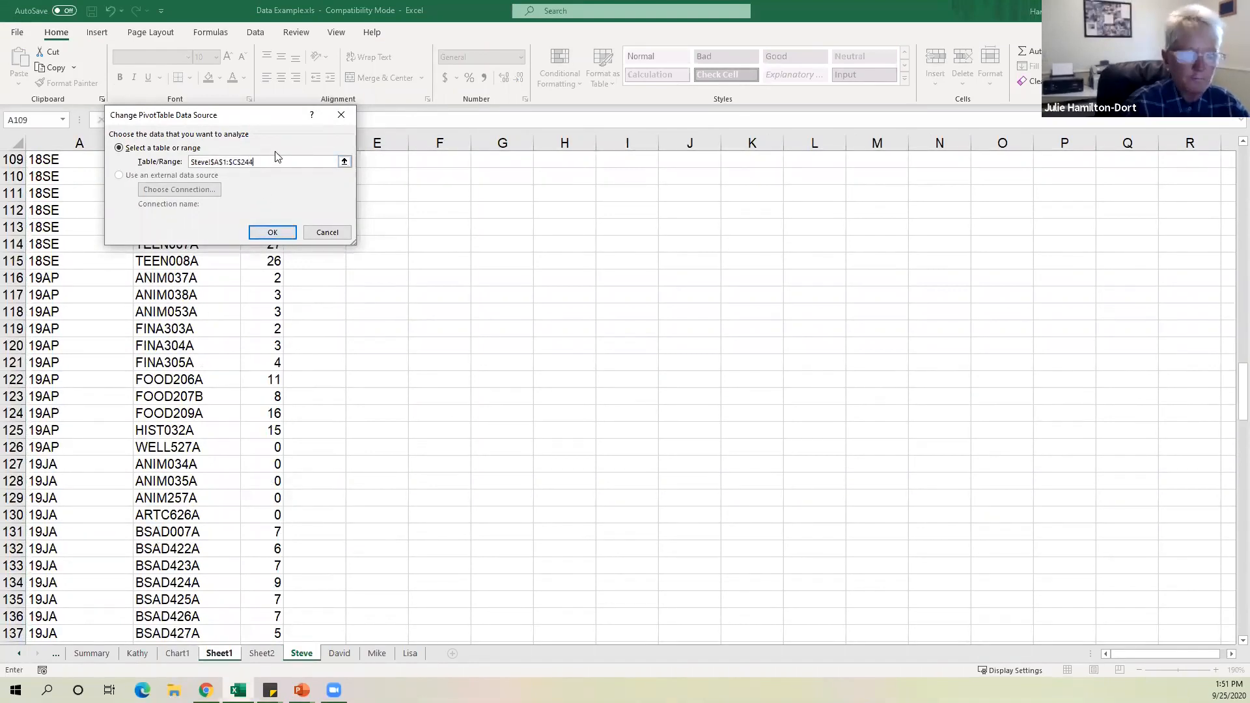
{"action": "key", "text": "Return"}
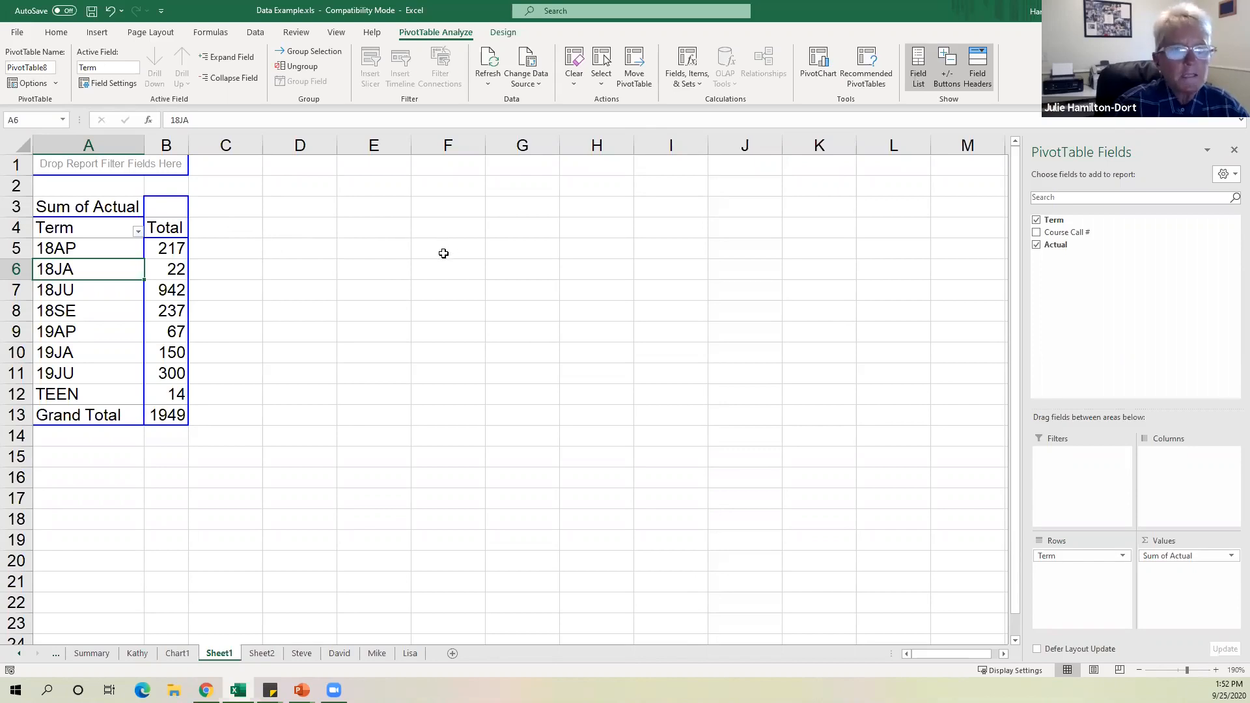
Examine the design and analysis options for the Term row labels of the Sheet1 PivotTable.
{"action": "left_click", "coordinate": [103, 301]}
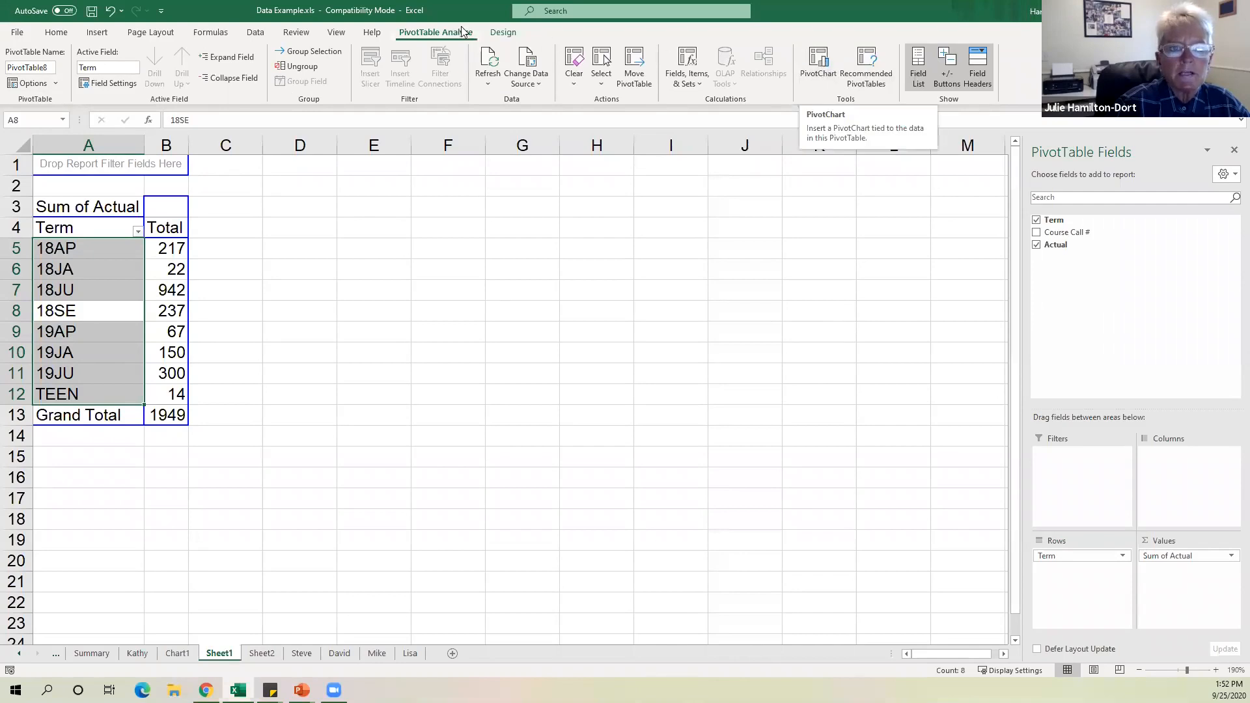
{"action": "left_click", "coordinate": [503, 32]}
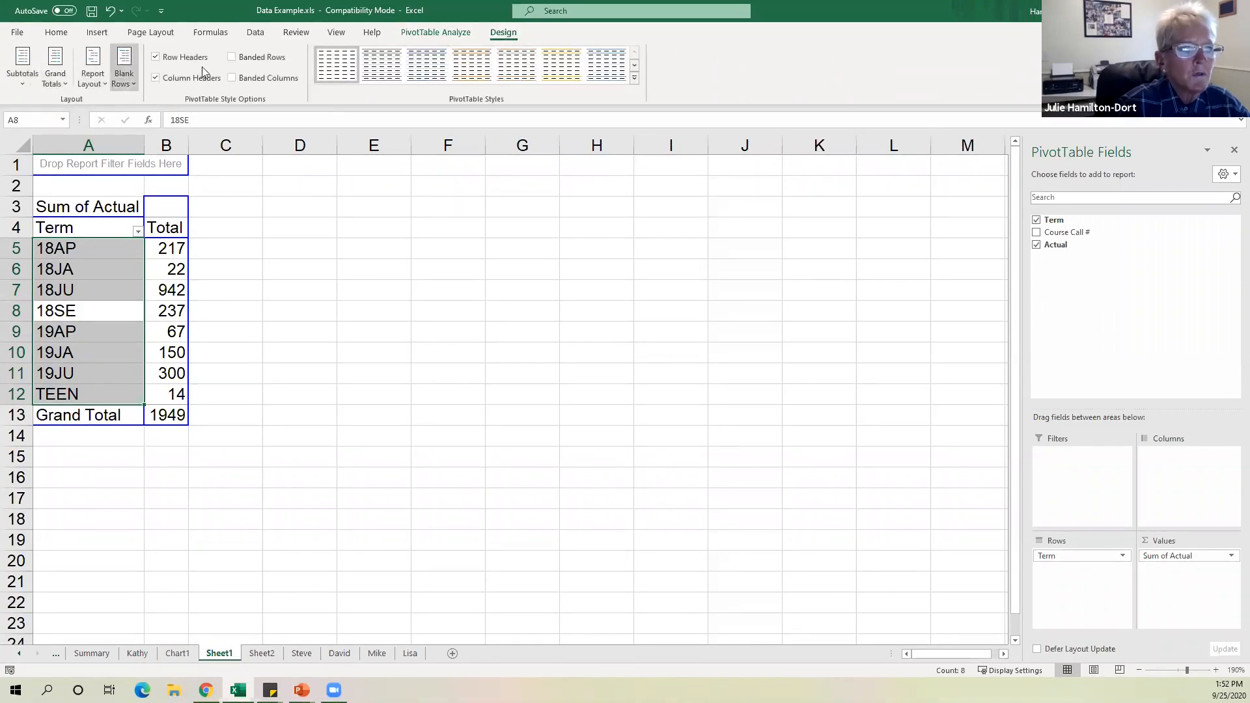
{"action": "left_click", "coordinate": [415, 33]}
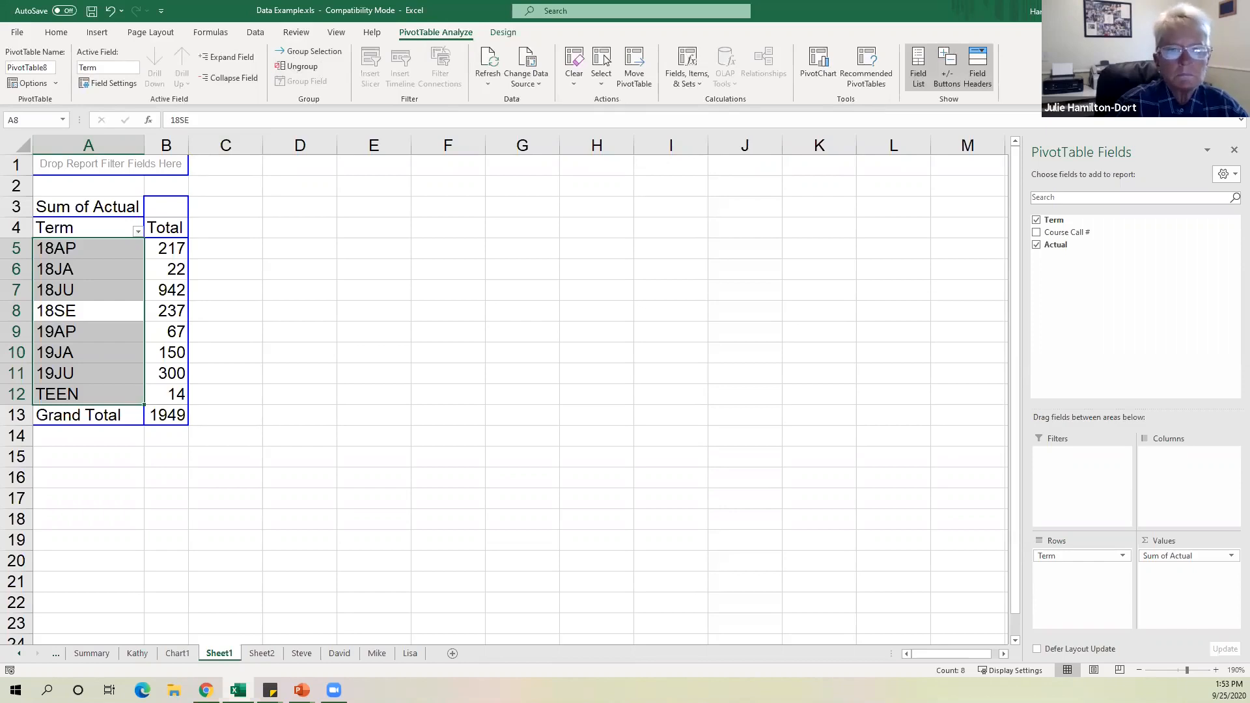
{"action": "left_click", "coordinate": [812, 412]}
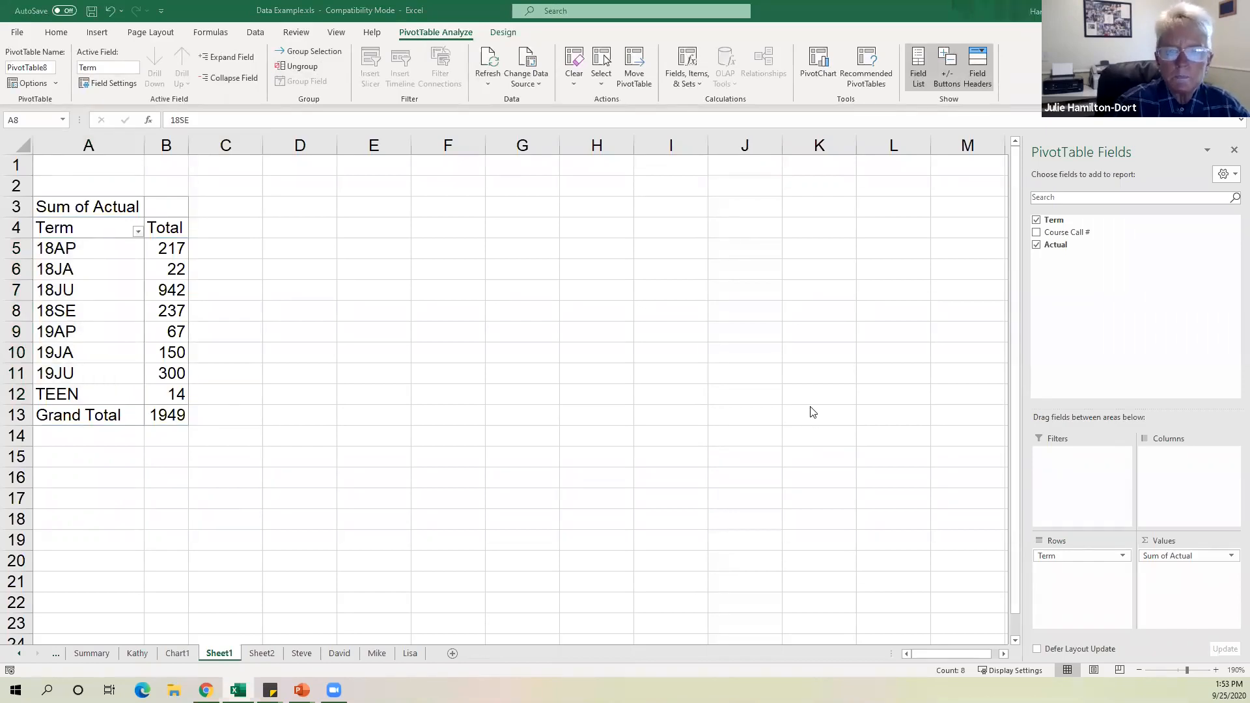